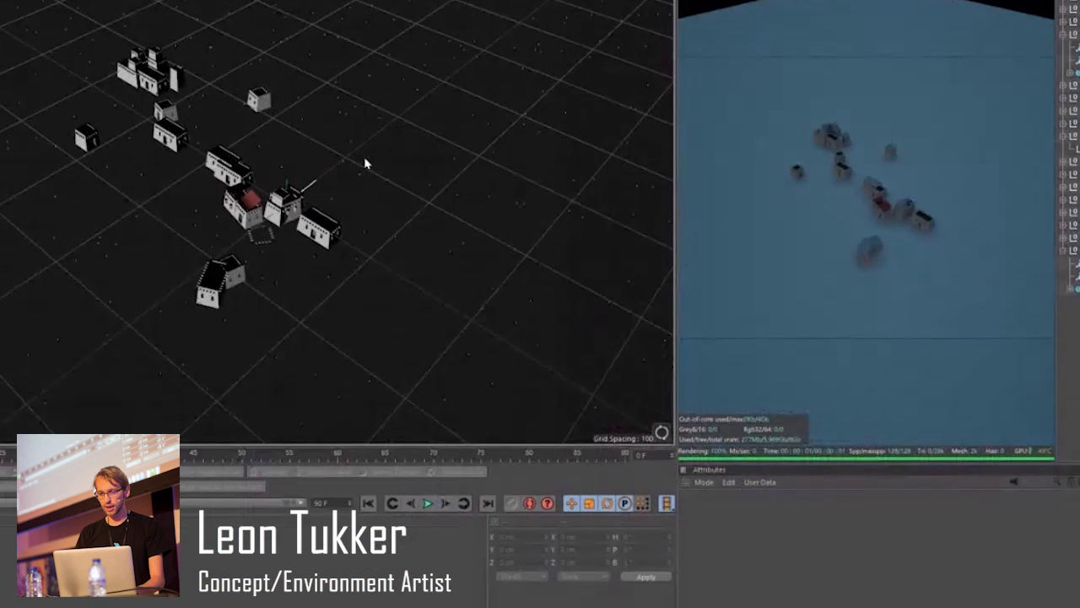
Examine the cluster of village buildings from above and up close, selecting the central tower building along the way.
scroll(325, 114, up, 3)
scroll(333, 110, down, 2)
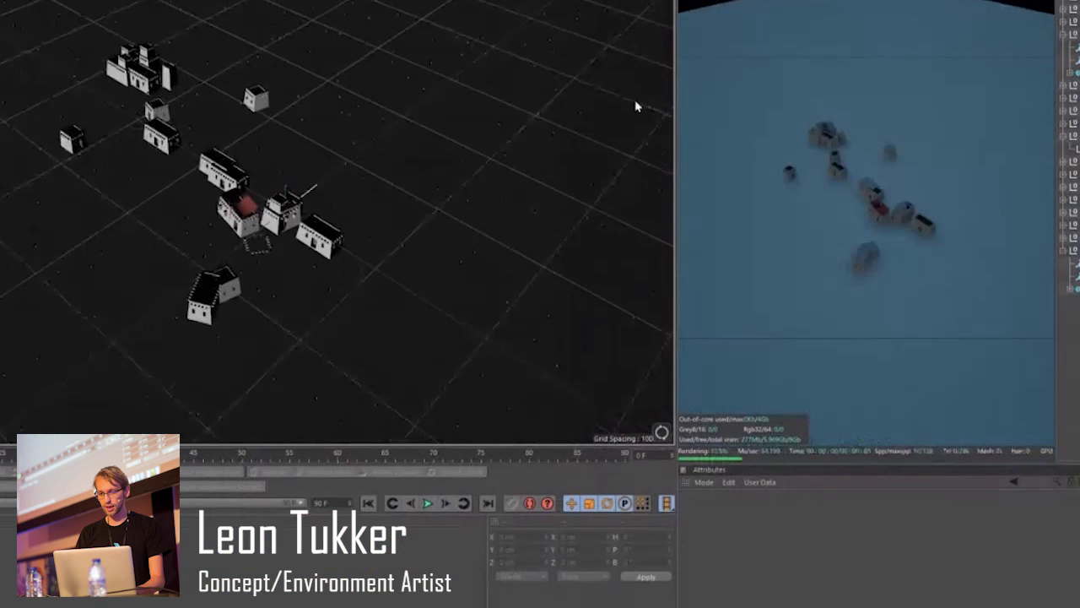
scroll(392, 133, up, 1)
scroll(410, 135, down, 1)
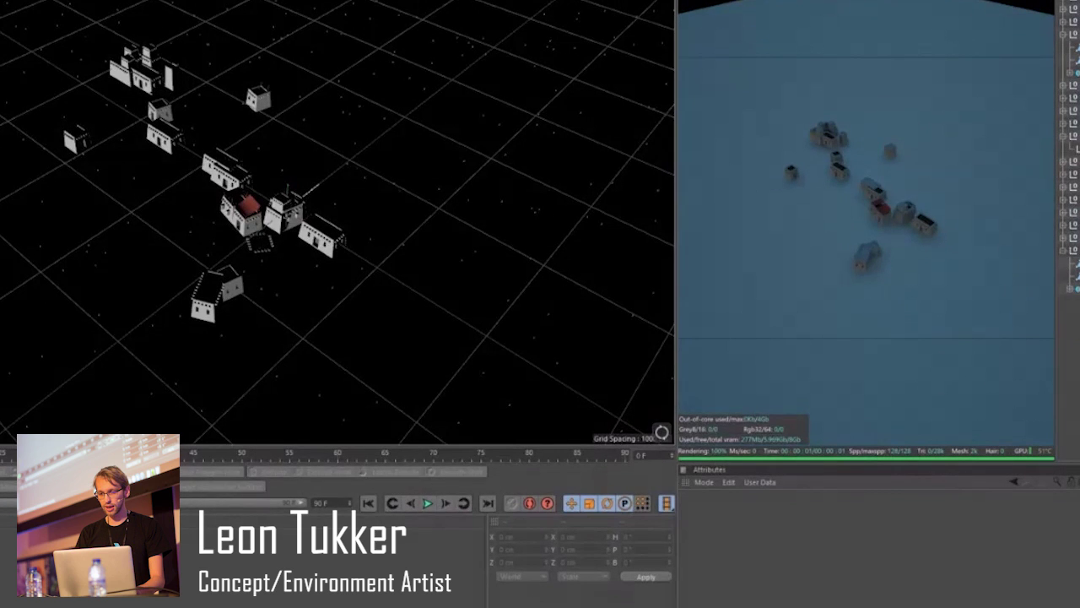
scroll(408, 199, down, 2)
scroll(387, 188, up, 2)
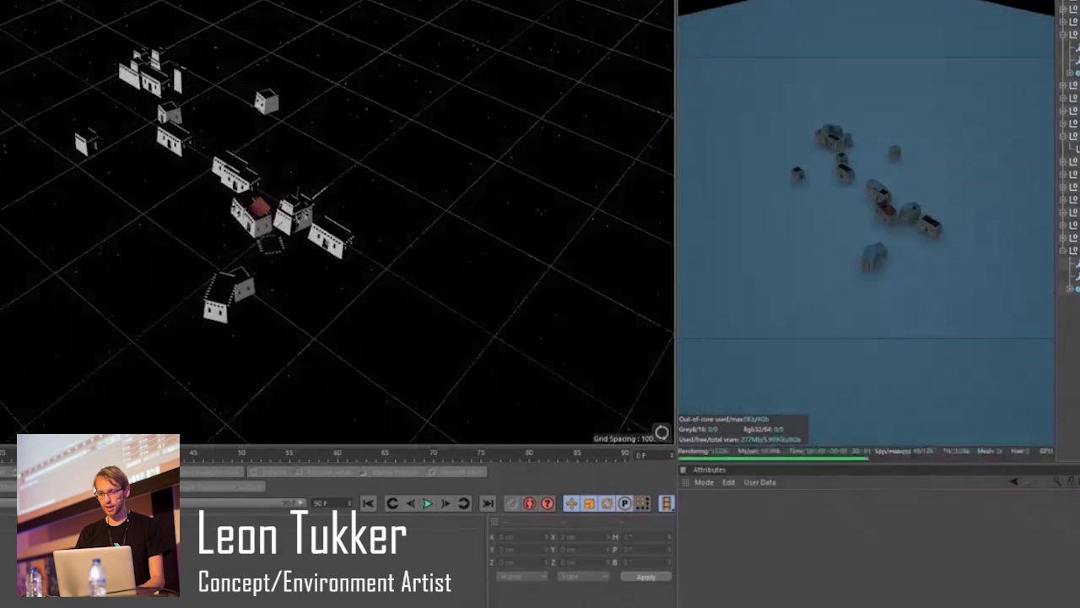
click(1074, 201)
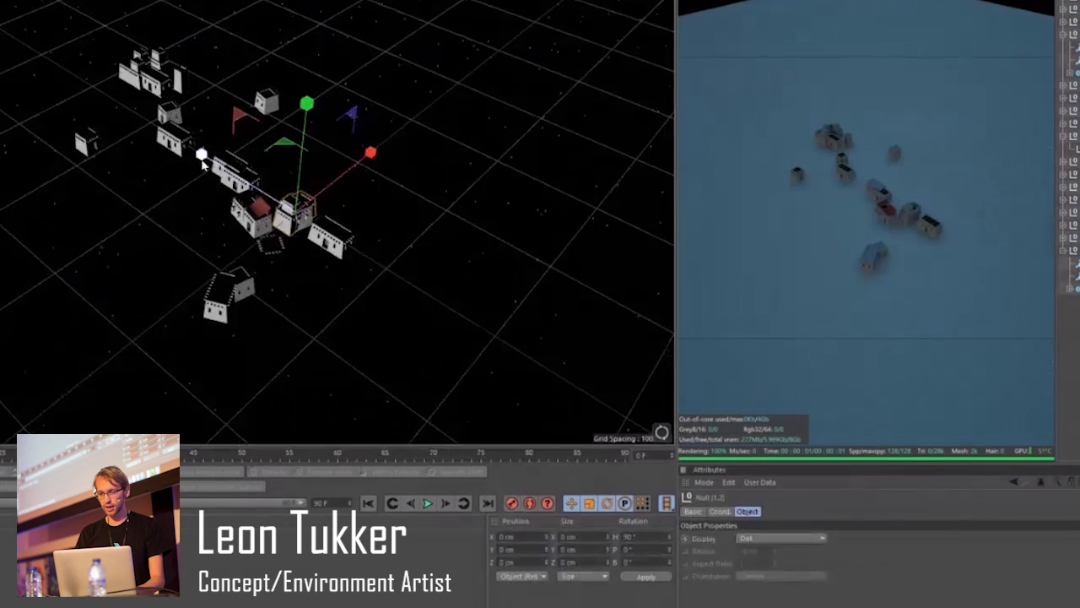
scroll(202, 165, up, 3)
scroll(229, 173, down, 3)
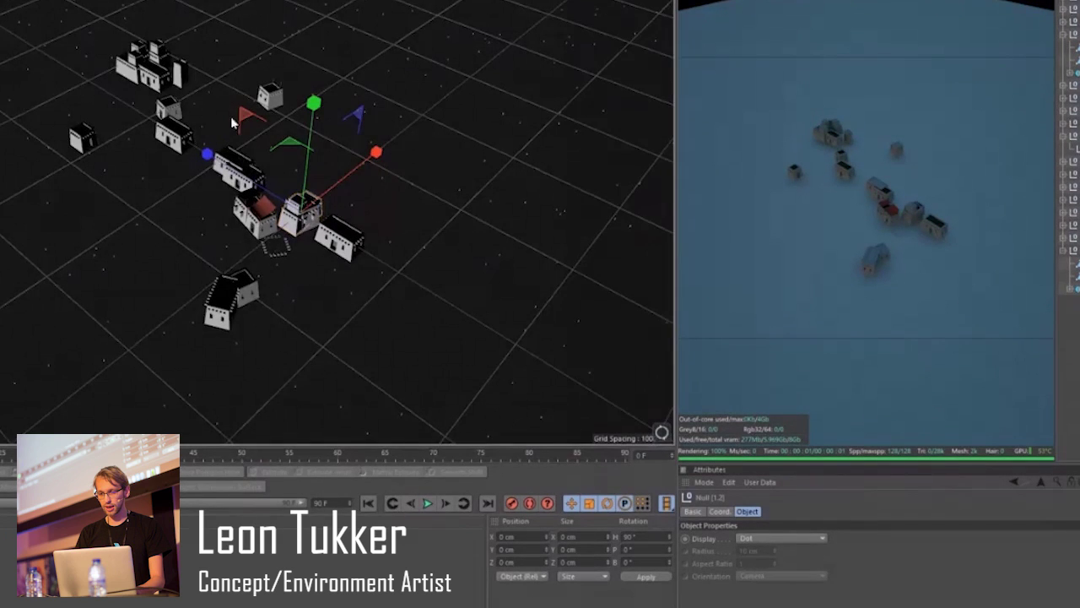
alt+right_drag(247, 161, 397, 191)
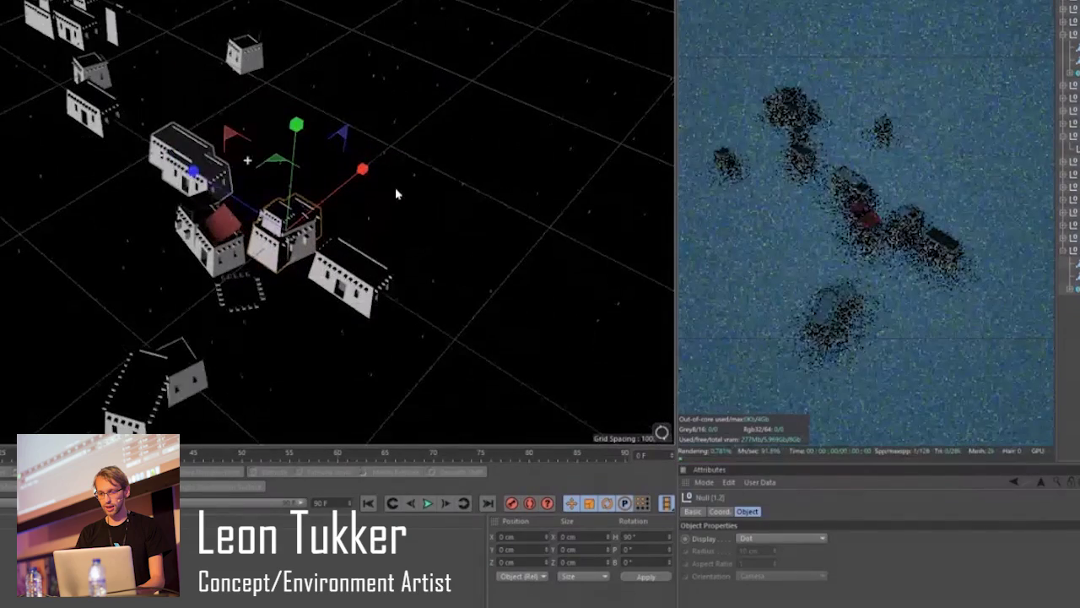
scroll(210, 312, up, 5)
alt+drag(230, 200, 272, 154)
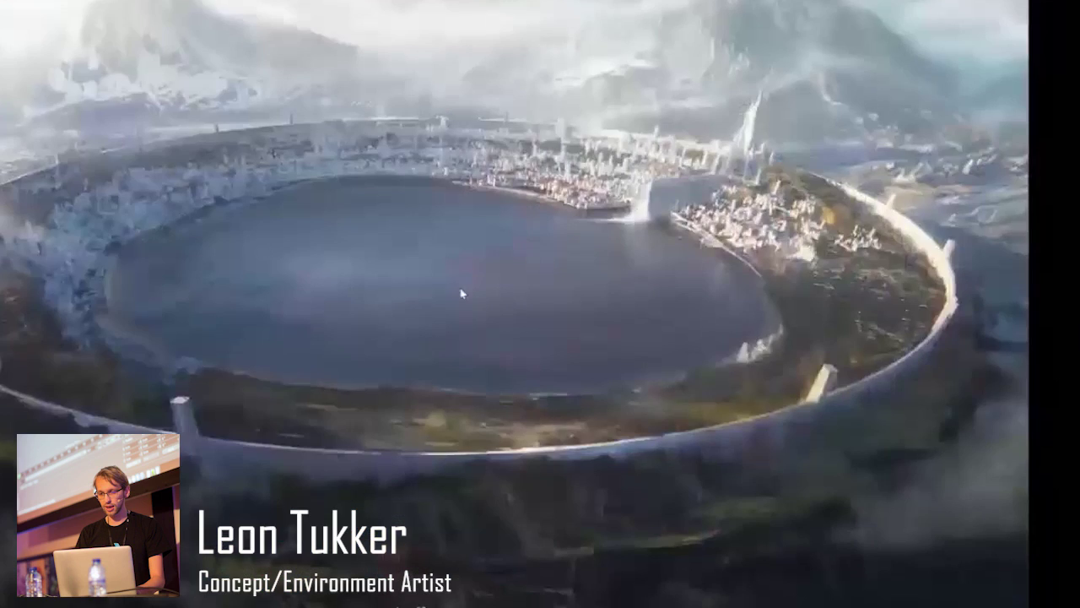
Review the painting of the circular walled lake city, and inspect the village buildings and ground plane in the 3D scene.
scroll(467, 300, down, 5)
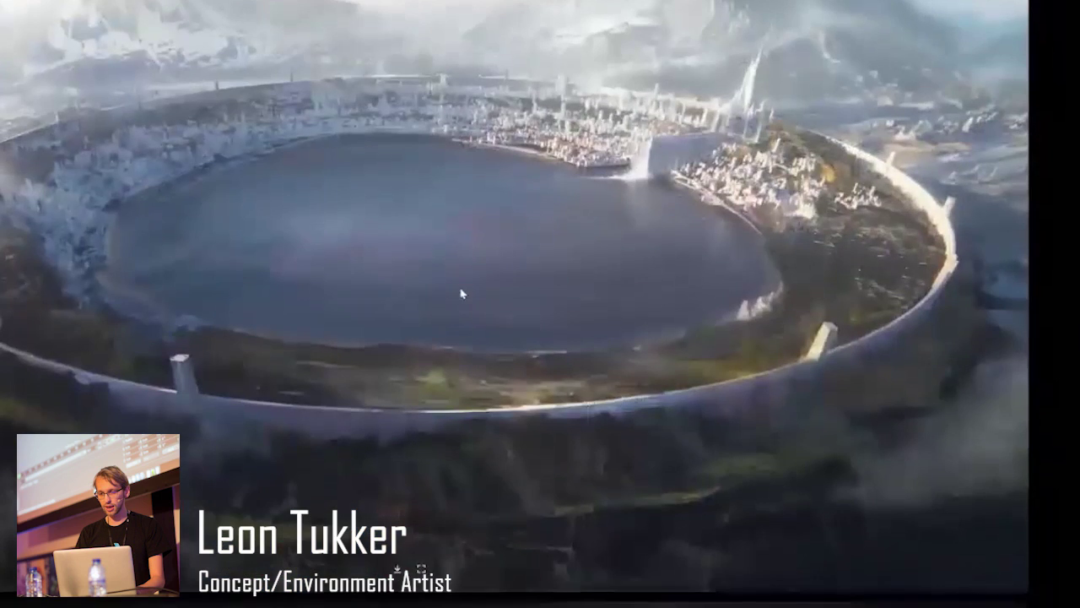
scroll(473, 307, down, 3)
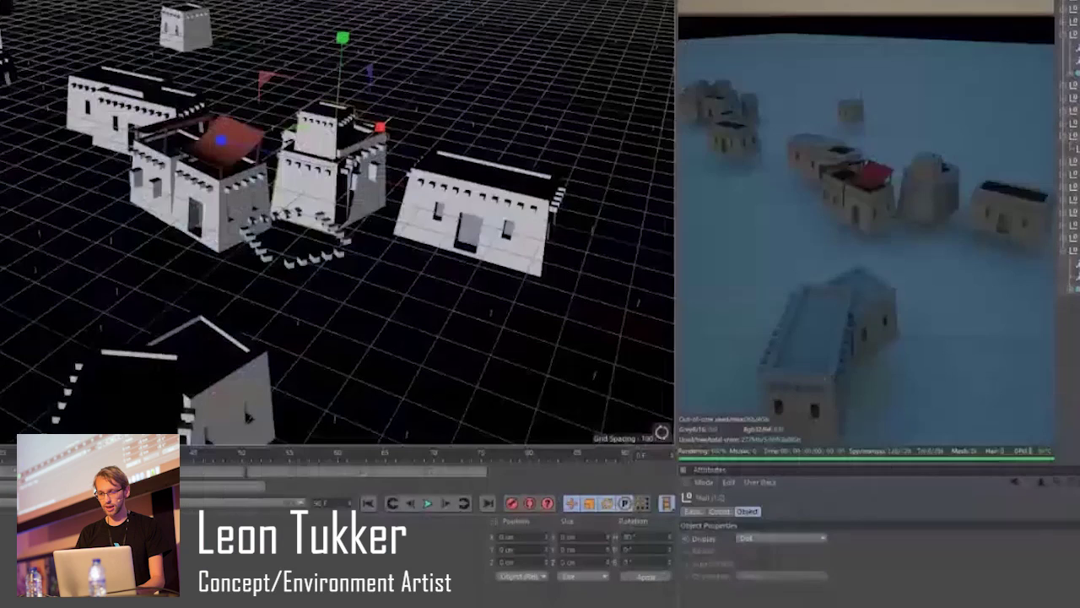
scroll(189, 228, down, 6)
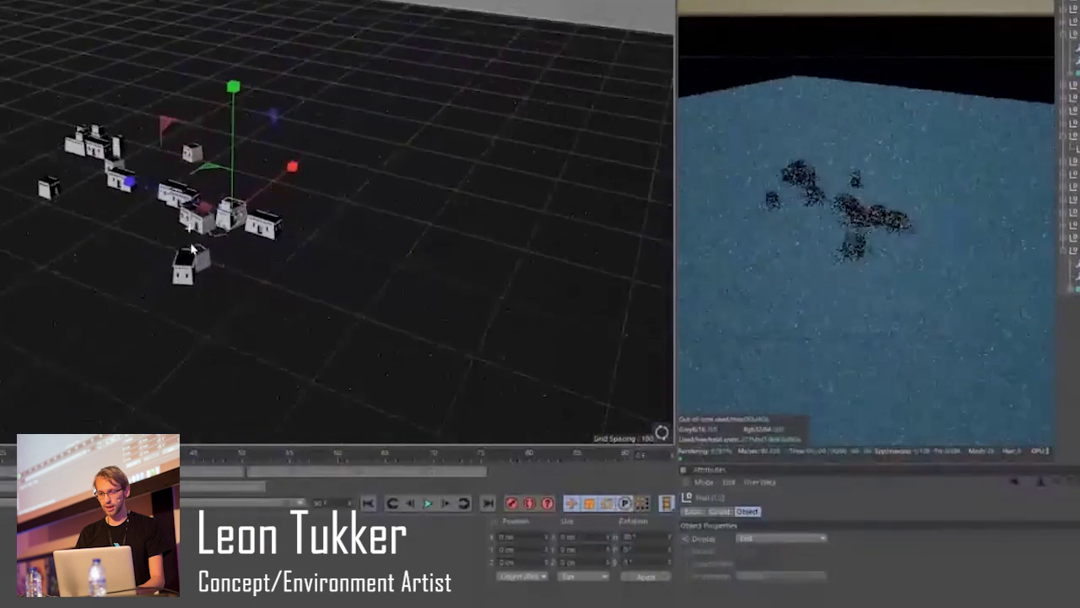
alt+drag(71, 231, 66, 279)
click(231, 275)
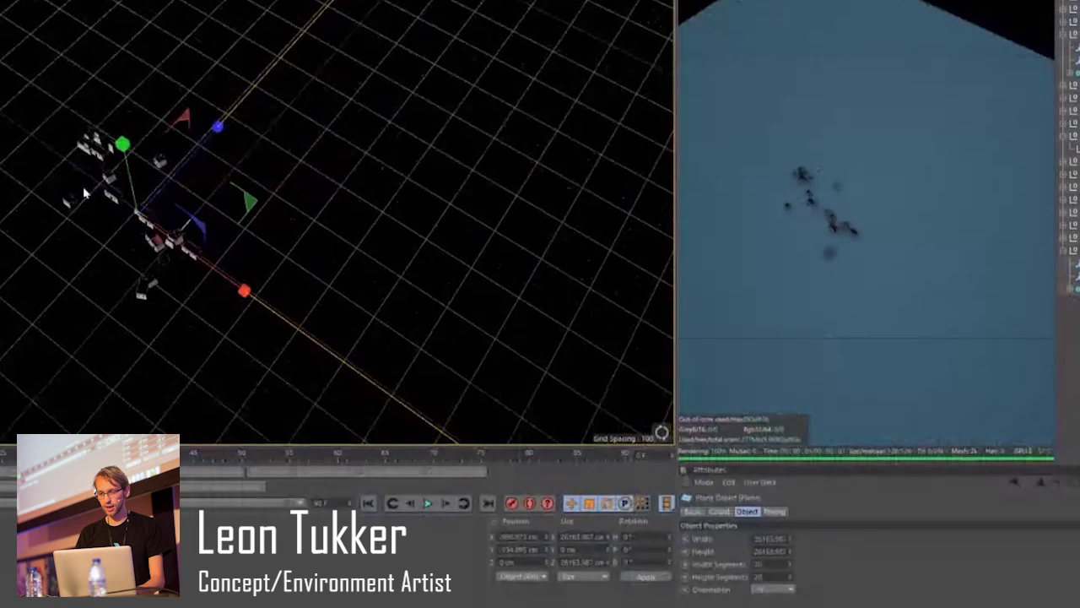
scroll(118, 190, up, 4)
alt+drag(150, 178, 168, 154)
scroll(167, 150, up, 2)
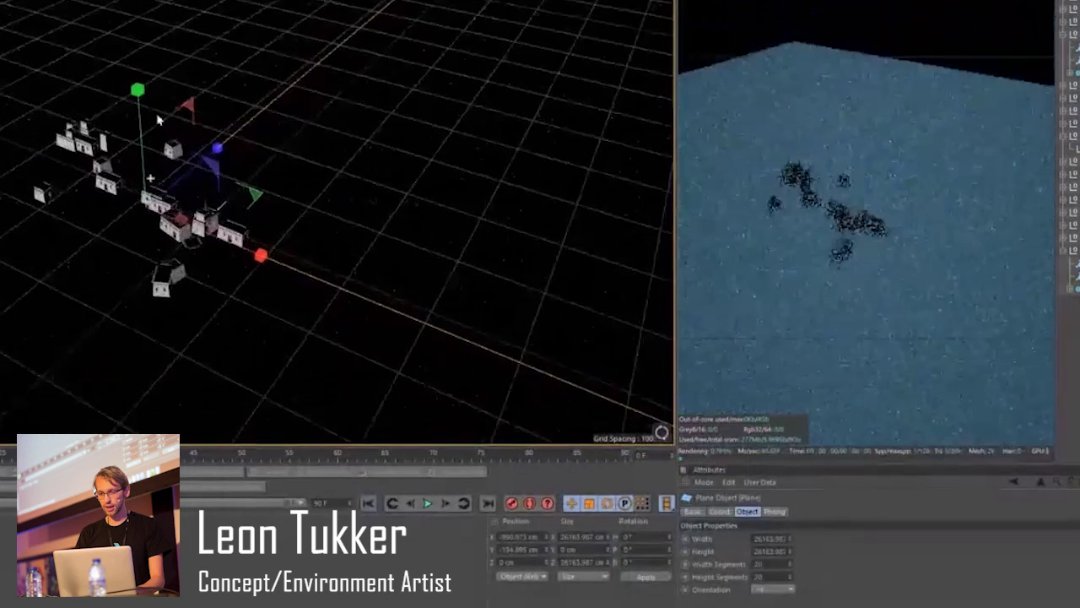
scroll(147, 212, up, 3)
alt+drag(153, 208, 157, 213)
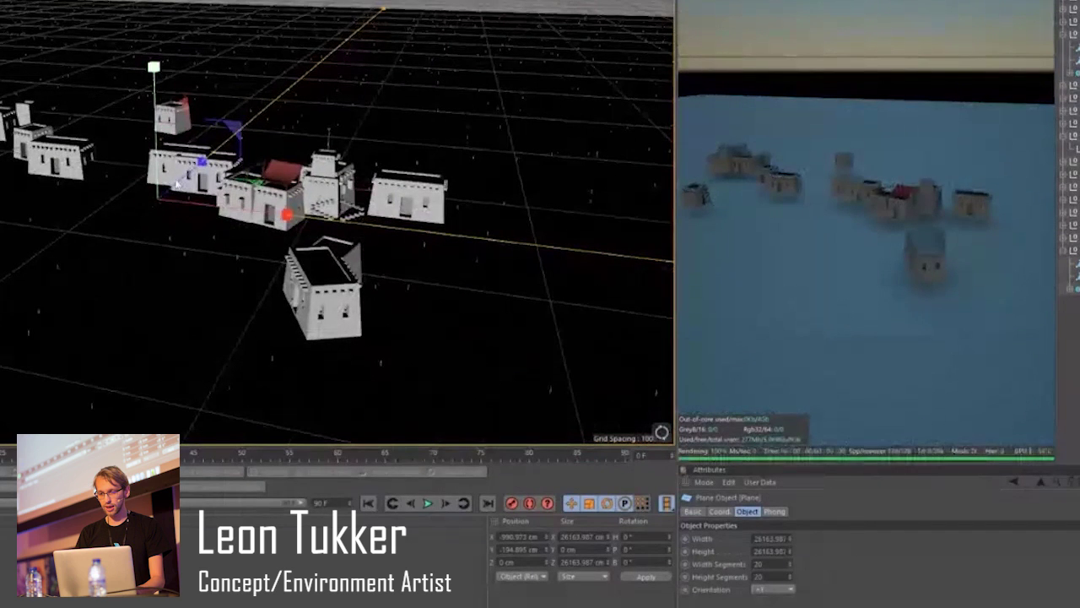
alt+drag(335, 123, 273, 203)
scroll(290, 166, down, 4)
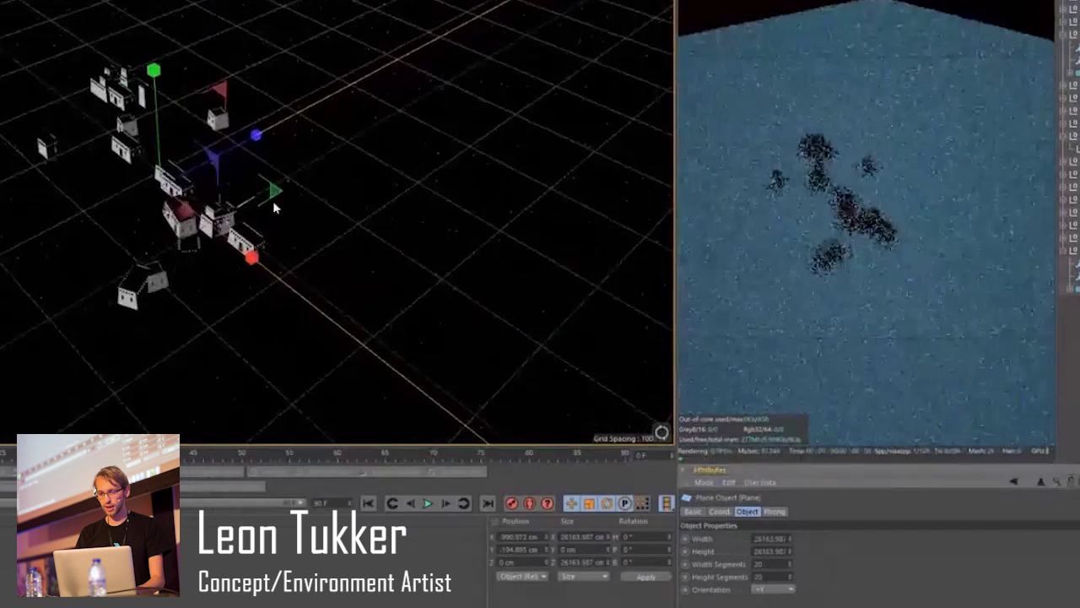
Select all the building objects and nest them under the Octane Scatter object that distributes over the ground plane.
click(1077, 8)
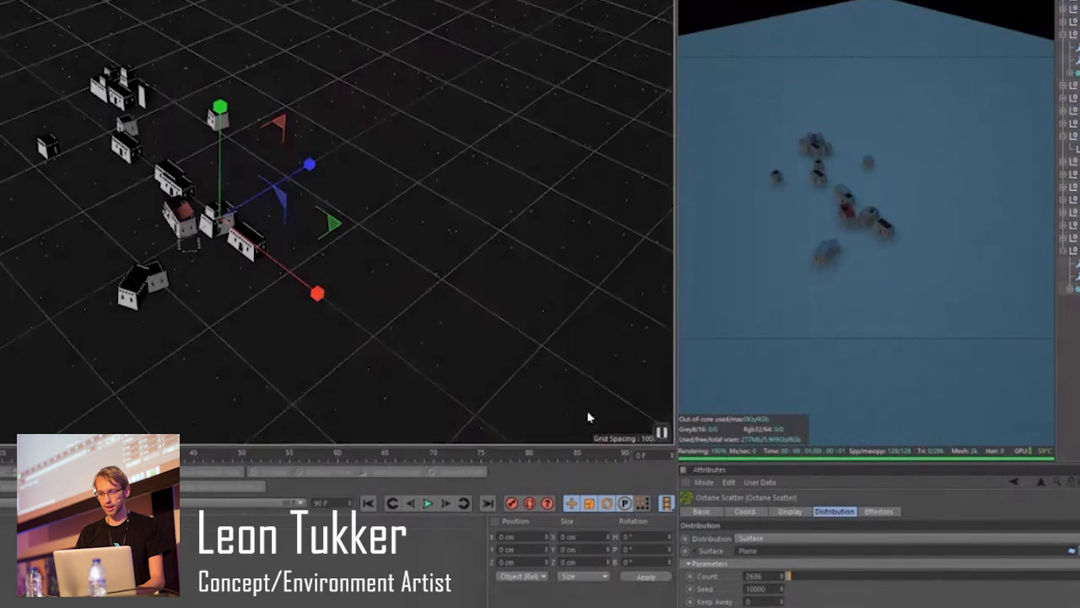
click(480, 352)
scroll(458, 352, down, 5)
scroll(432, 364, down, 2)
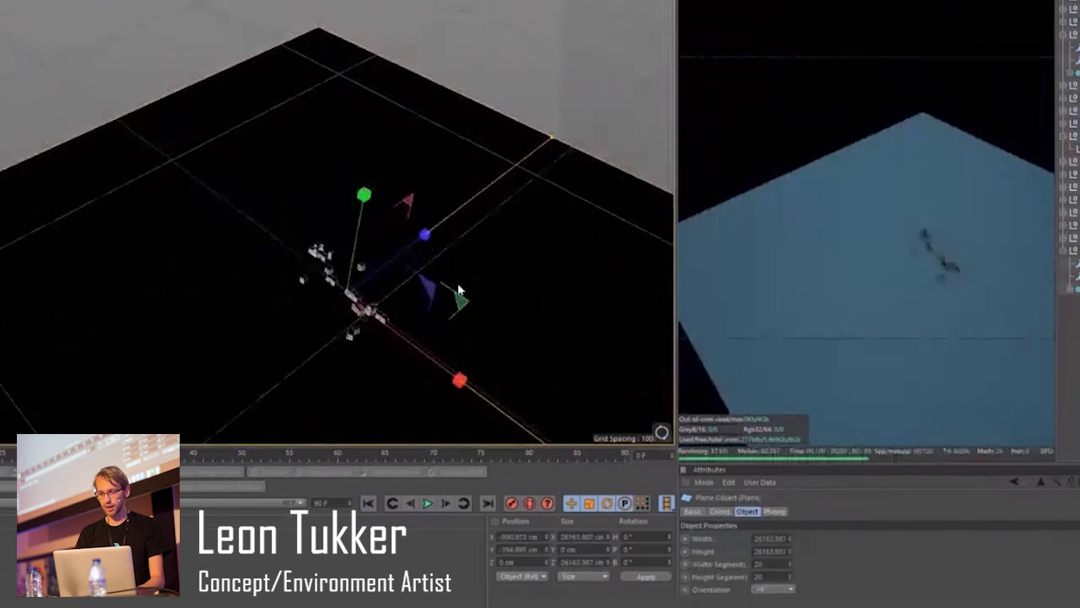
scroll(458, 289, up, 5)
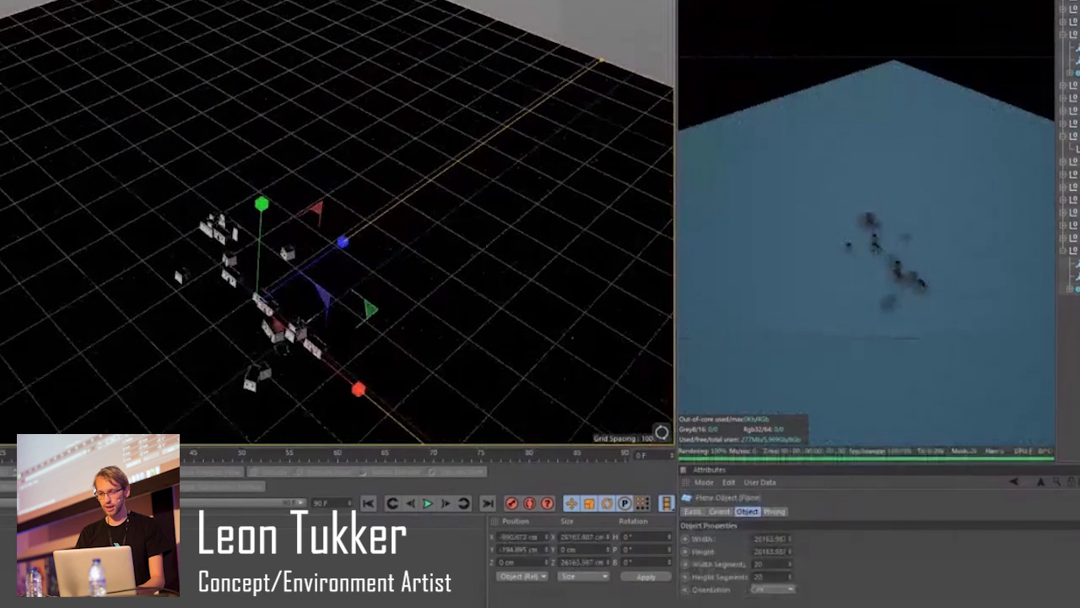
click(1076, 98)
shift+click(1077, 7)
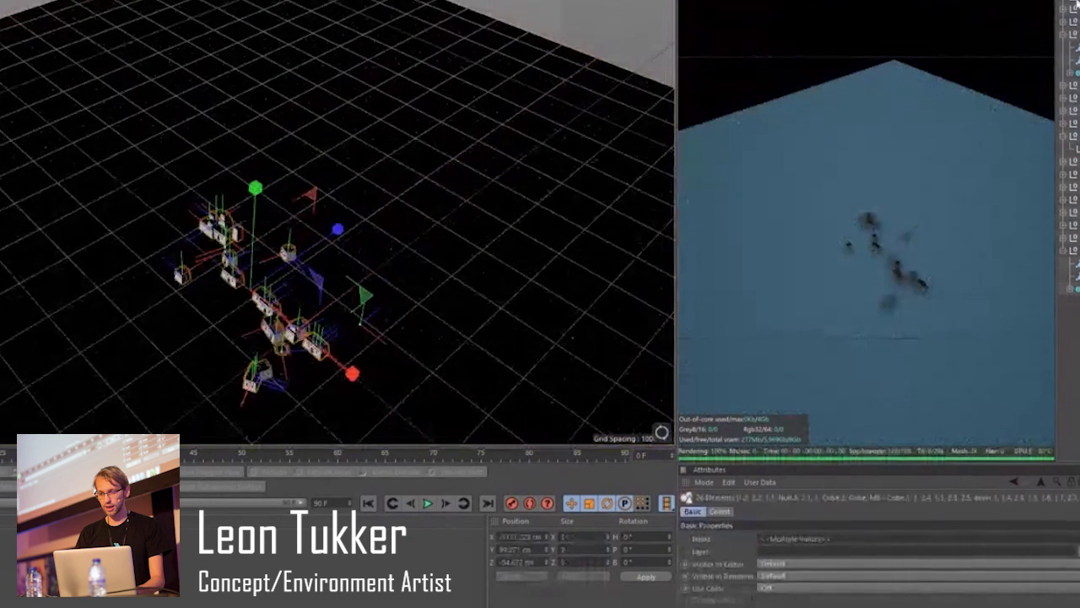
drag(1077, 7, 1076, 1)
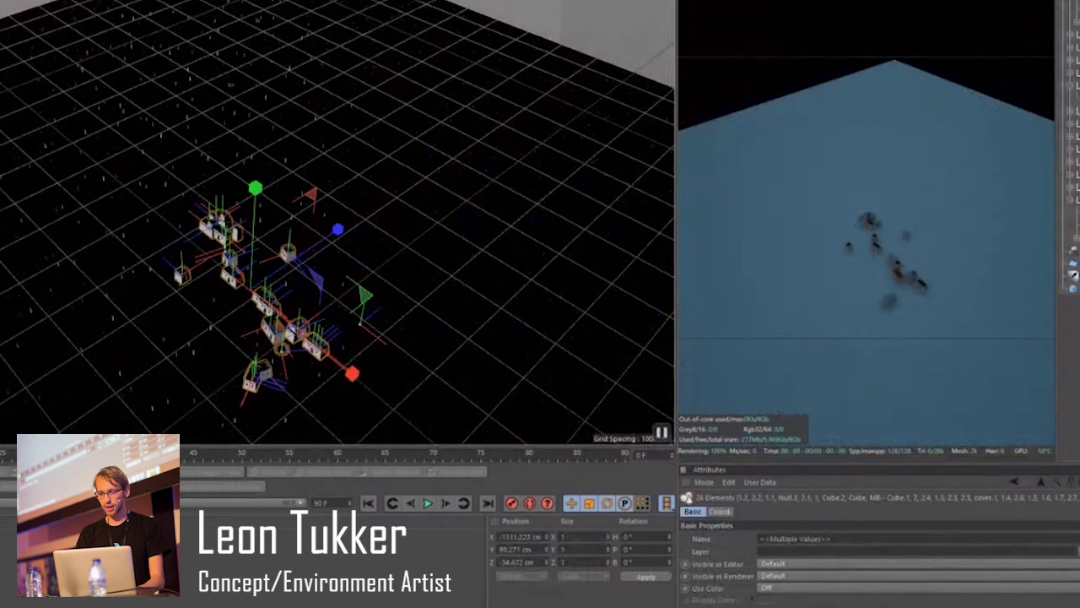
Set the Octane Scatter's count to 10950 so the buildings cover the plane densely.
scroll(365, 218, down, 3)
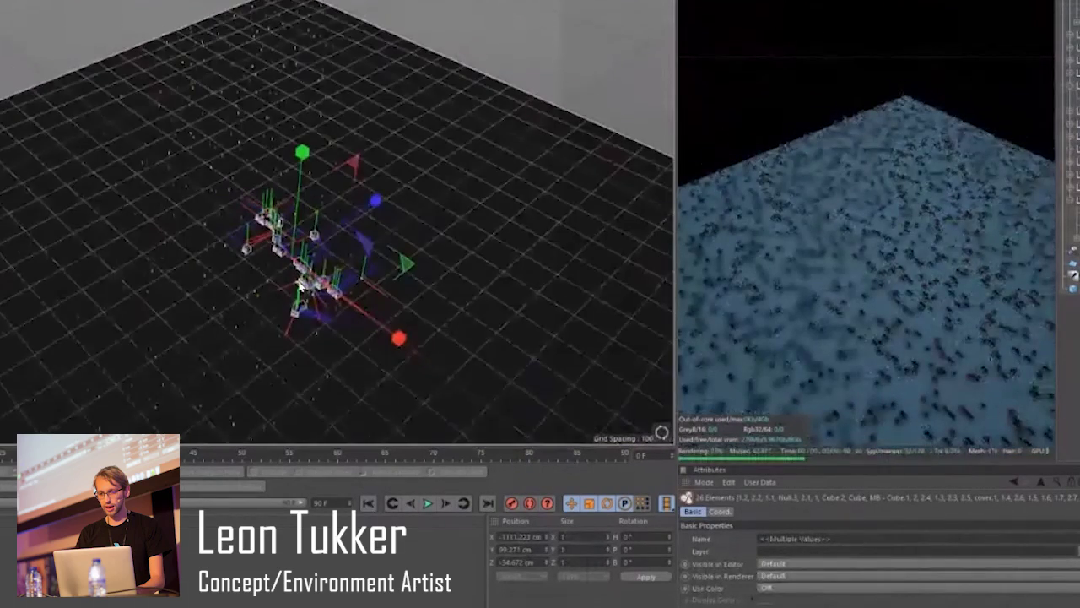
scroll(305, 274, up, 4)
click(1077, 3)
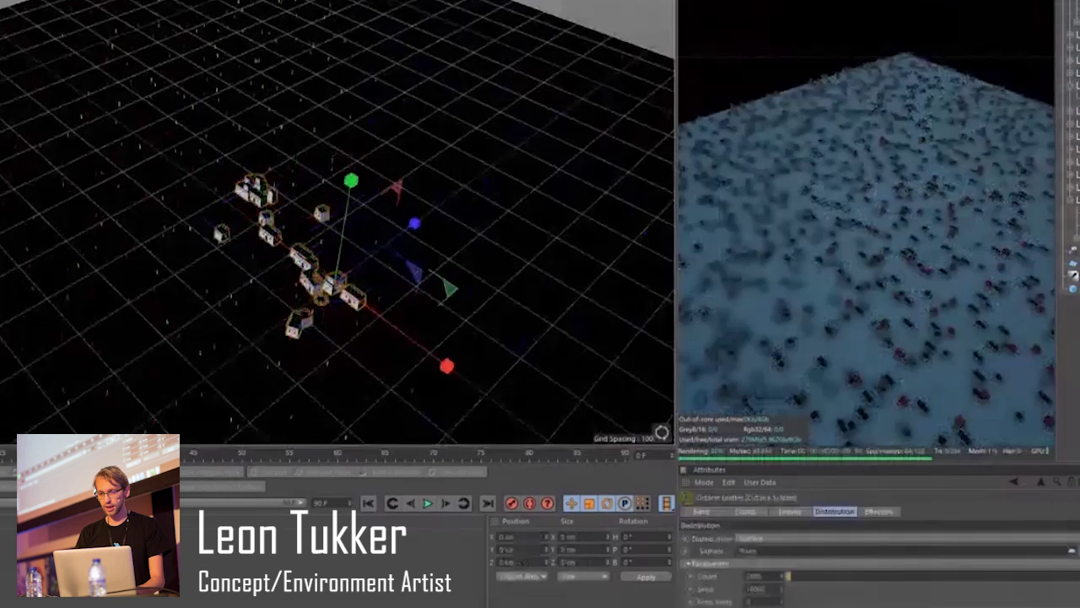
click(803, 575)
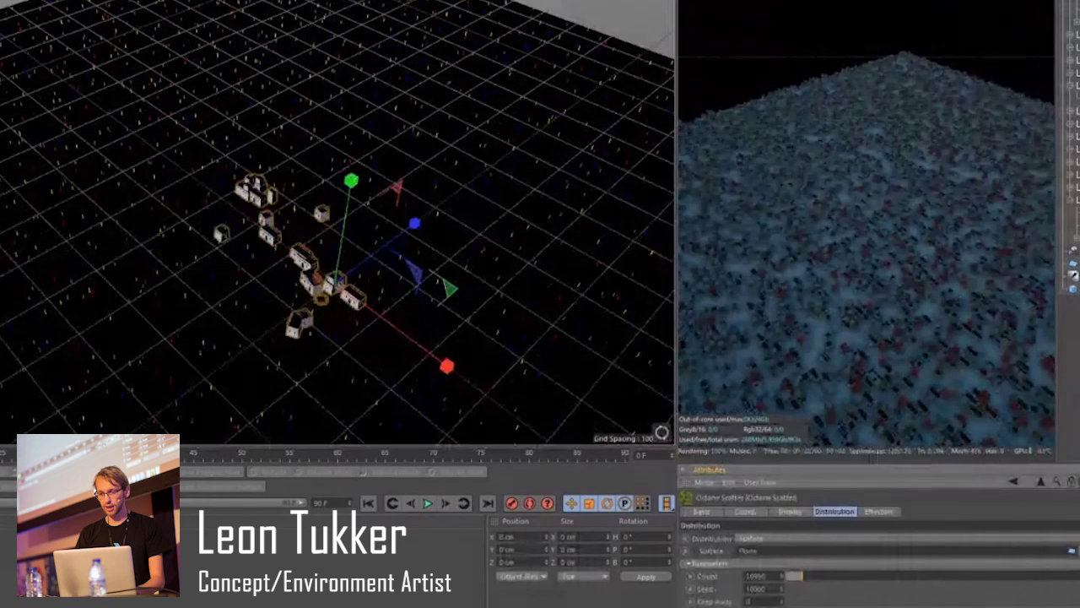
Add a Random effector to the scene and assign it to the Octane Scatter's effectors.
click(118, 0)
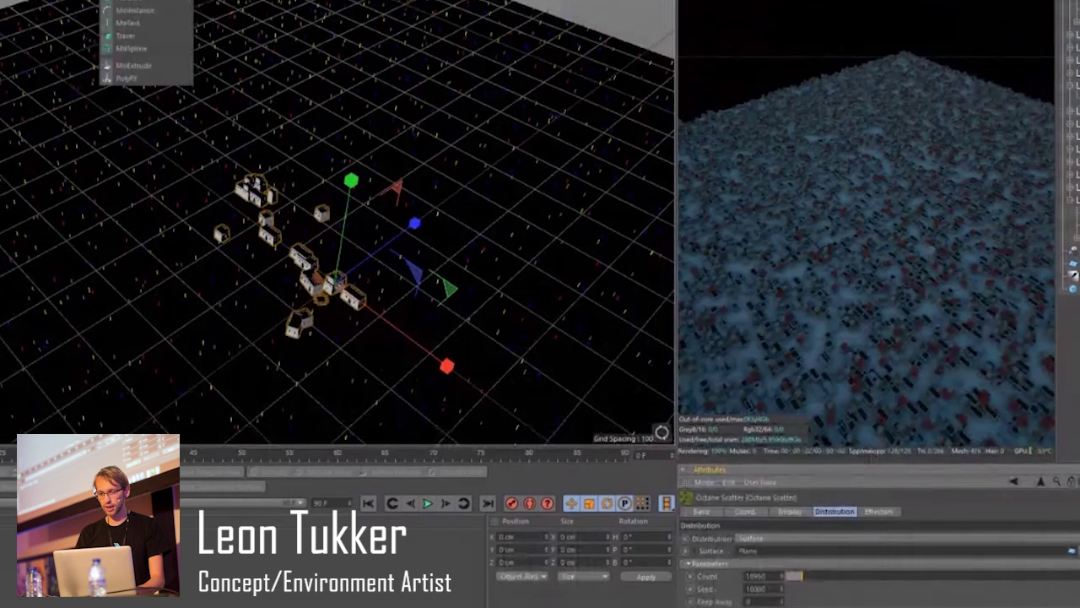
mouse_move(140, 0)
click(218, 0)
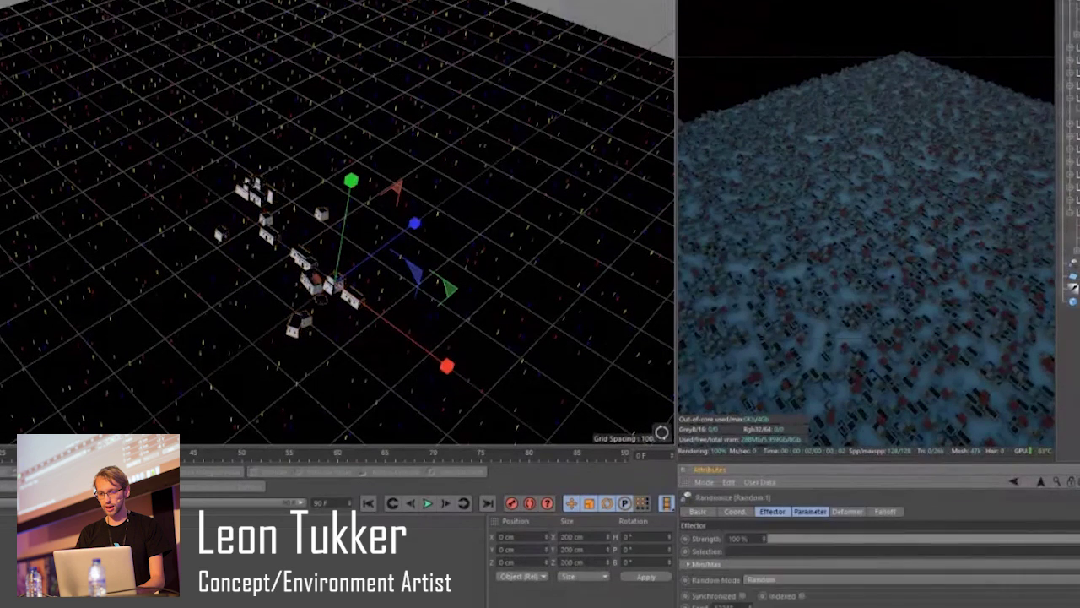
click(1079, 9)
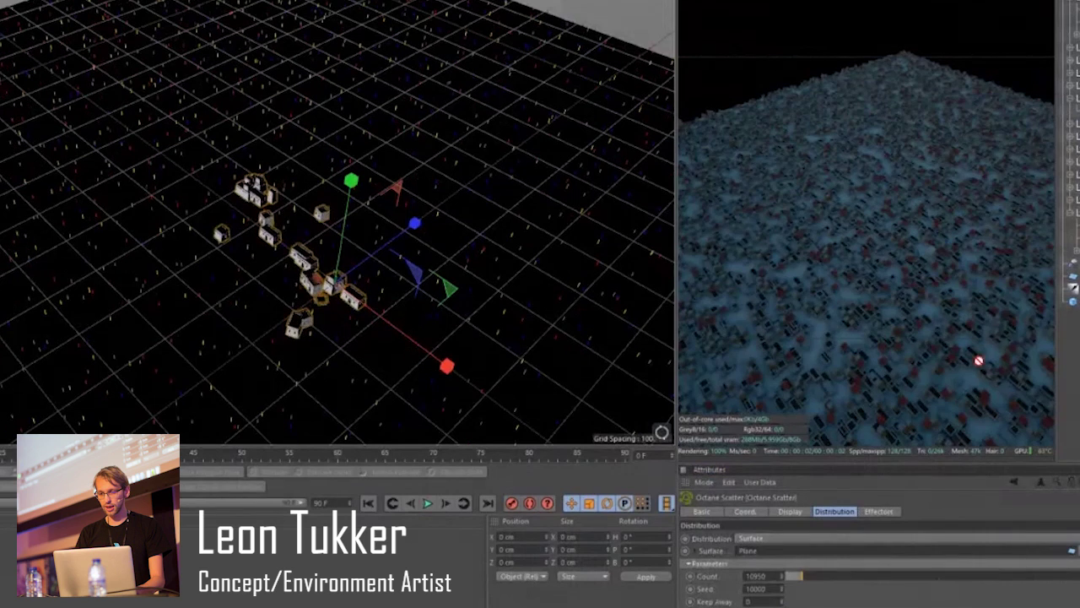
click(896, 512)
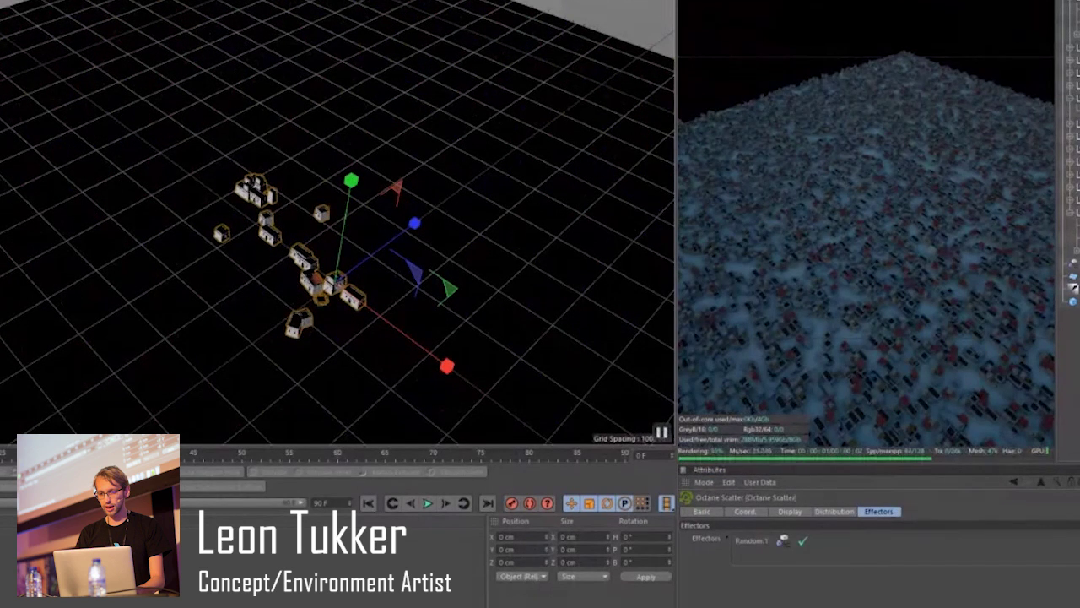
Adjust the Random effector's parameters to make the scattered buildings' placement more irregular, and check the result from low and high angles.
click(1079, 8)
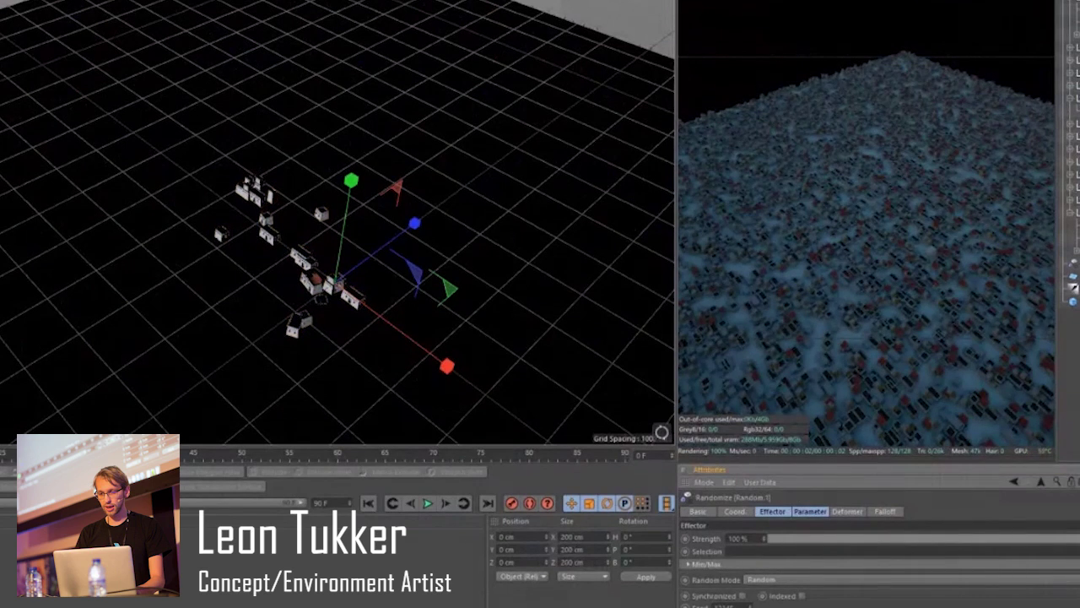
click(750, 606)
click(750, 606)
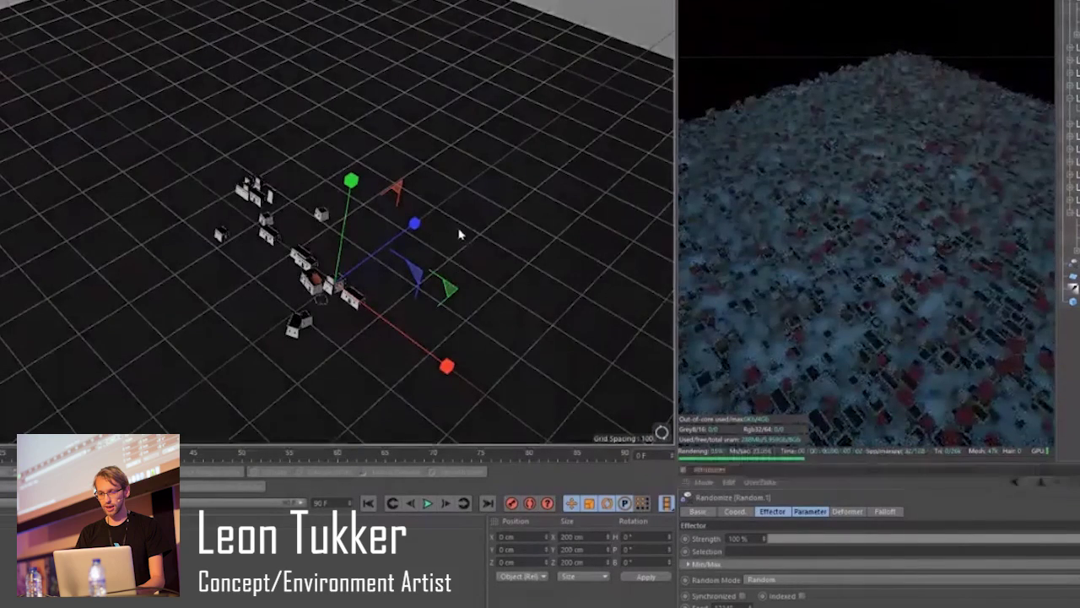
alt+drag(460, 234, 458, 199)
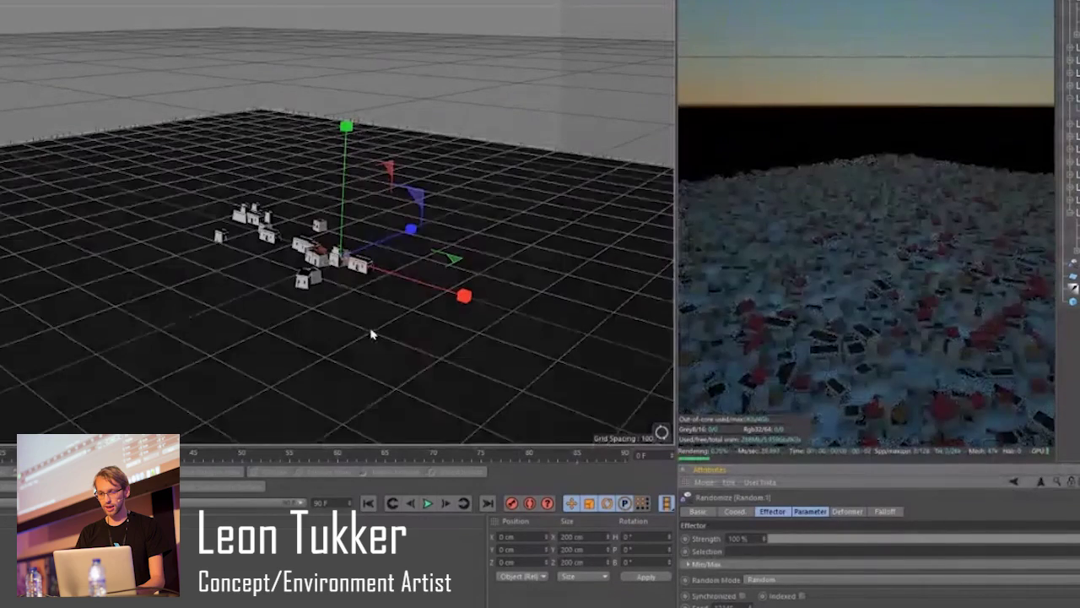
alt+drag(371, 335, 362, 345)
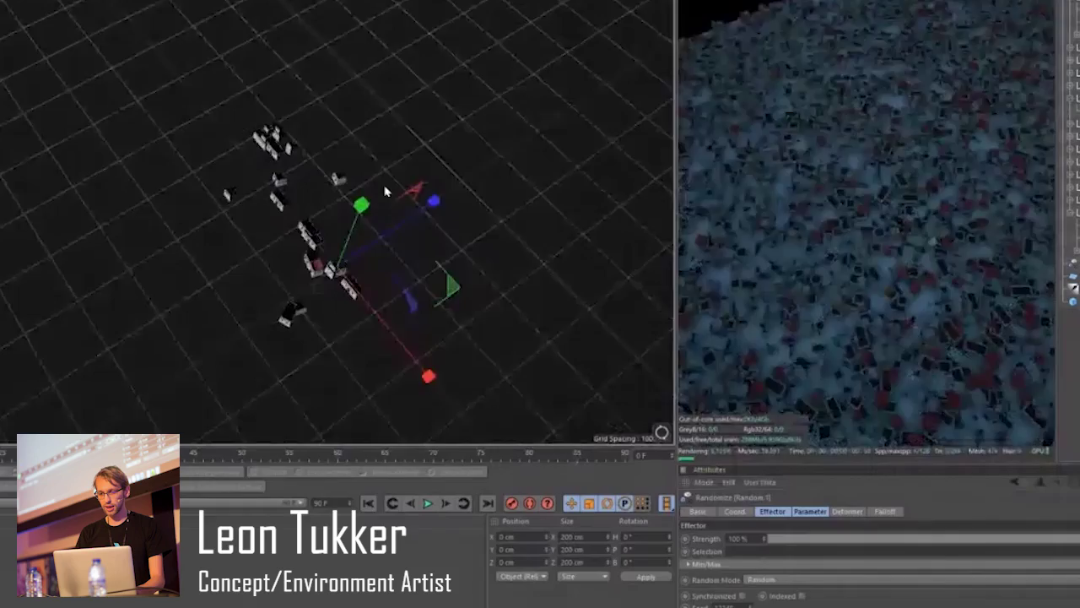
Rotate the Octane daylight's pitch so the sun lights the scattered buildings more brightly.
scroll(385, 191, down, 2)
click(1073, 288)
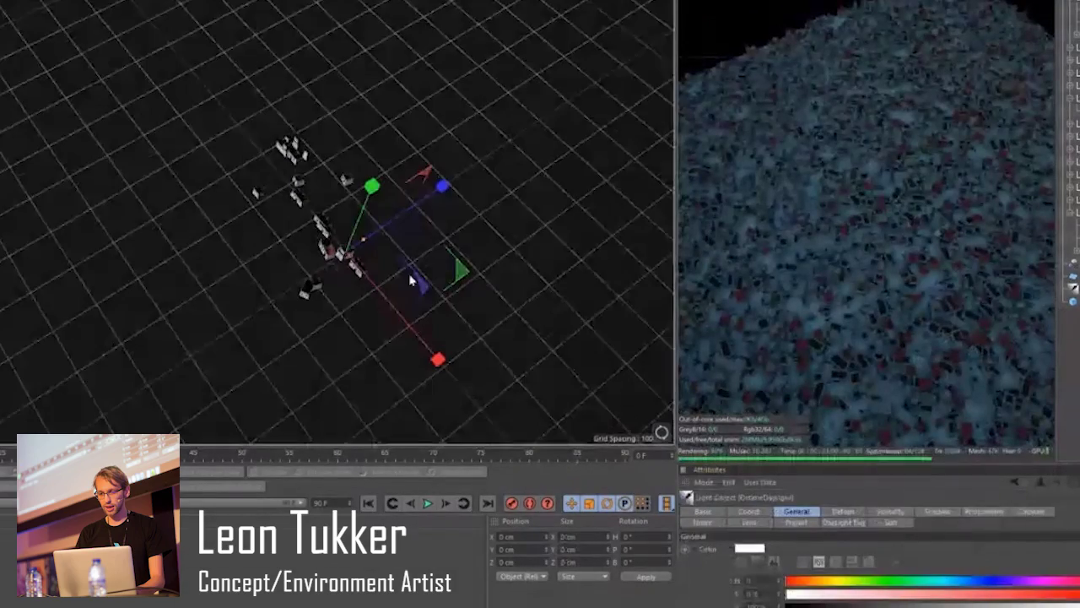
key(r)
drag(343, 232, 406, 219)
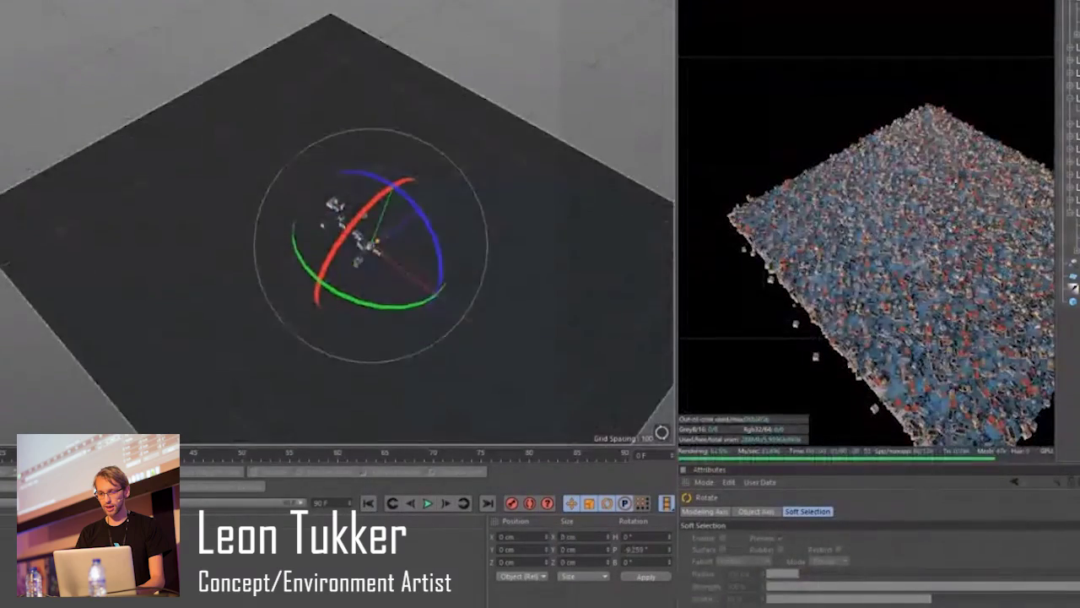
Inspect the edges of the scattered city and select the ground plane beneath the buildings.
alt+middle_drag(542, 304, 464, 262)
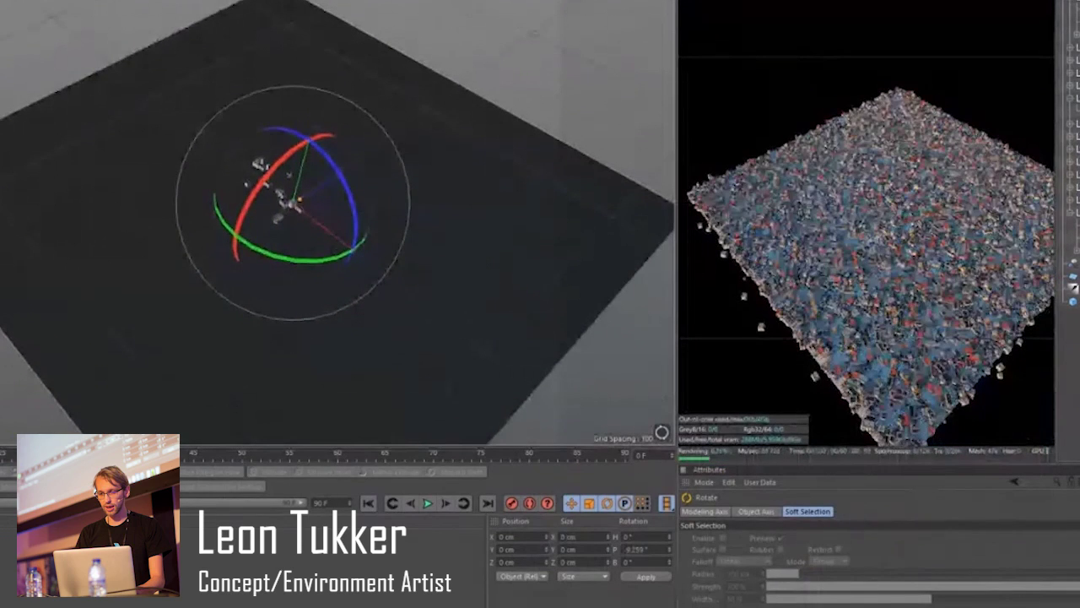
alt+drag(233, 184, 227, 287)
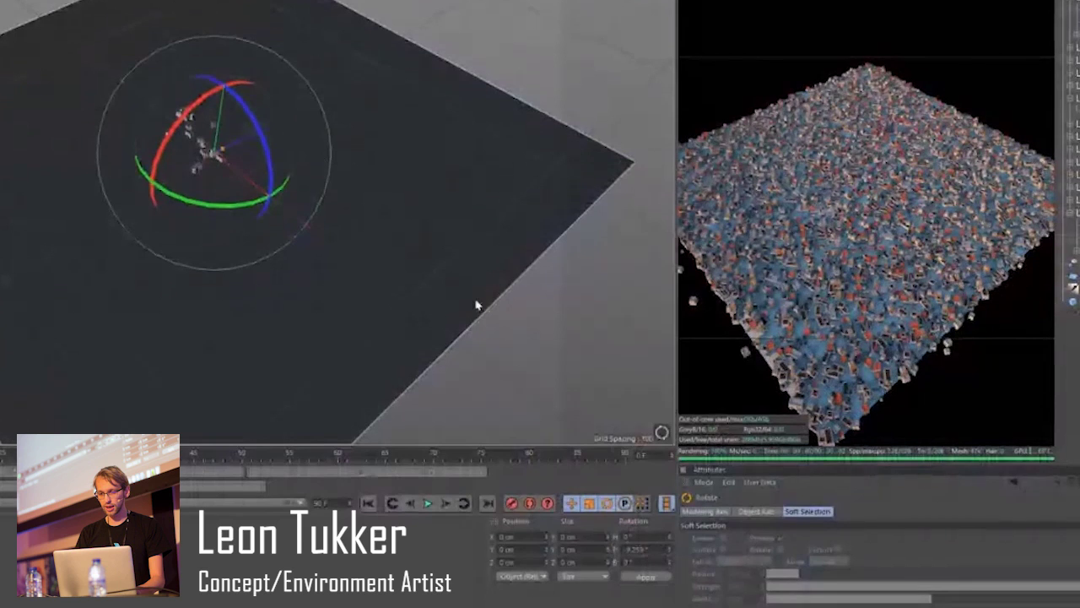
alt+right_drag(296, 279, 441, 240)
click(441, 240)
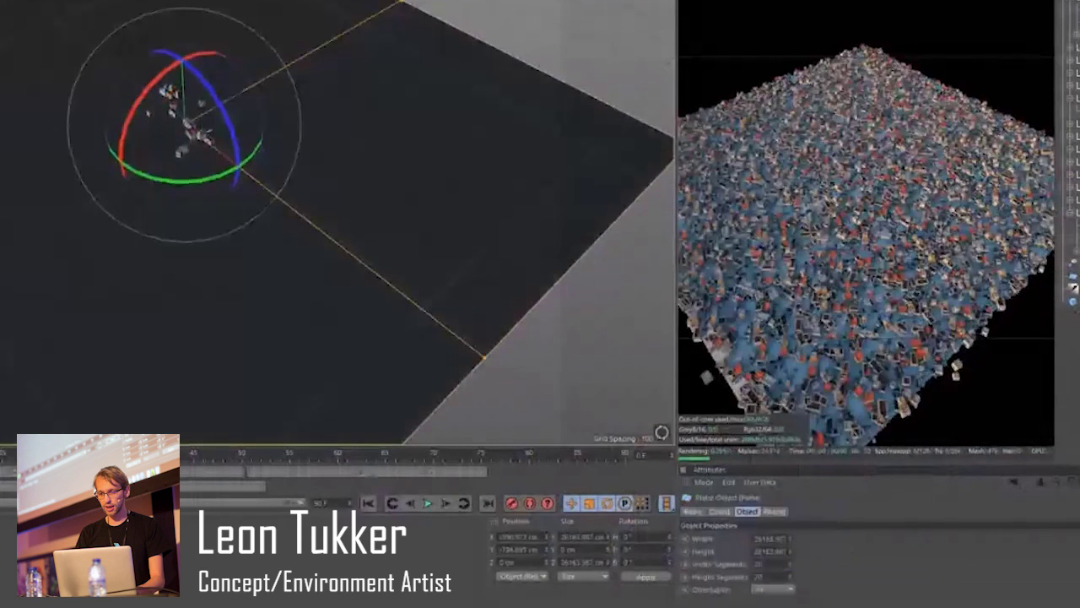
Add a cube, scale it up over the city, and set it as the Octane Scatter's distribution surface.
click(228, 1)
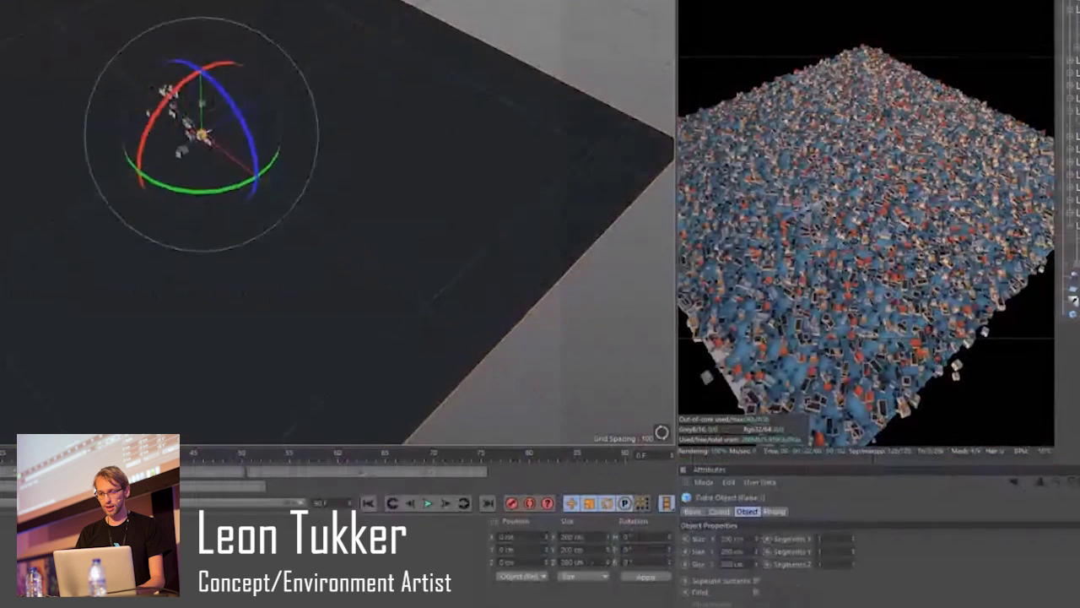
key(t)
drag(272, 99, 608, 118)
drag(208, 388, 630, 296)
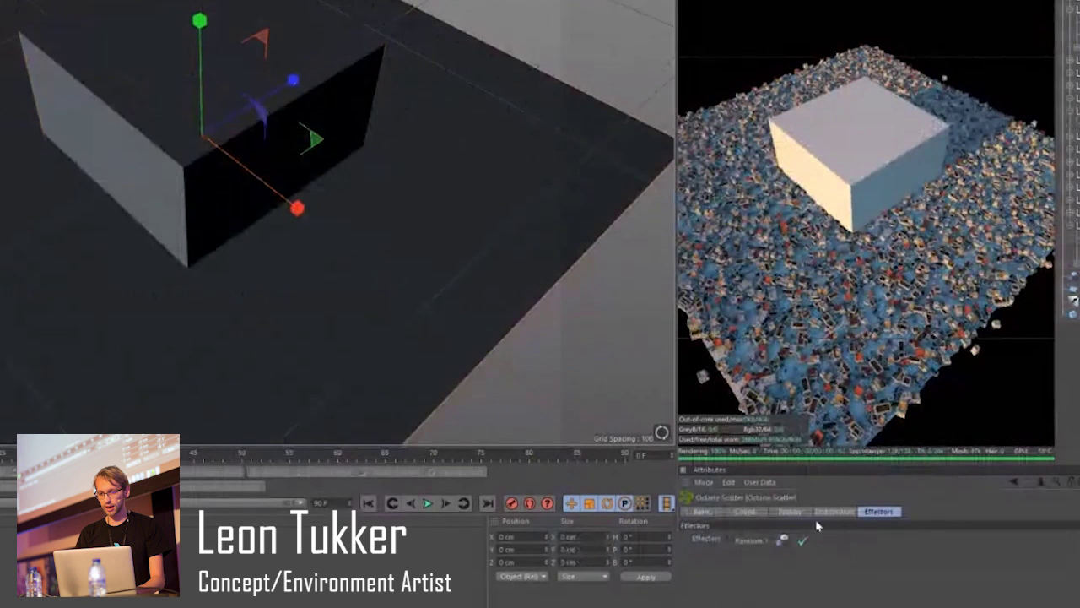
click(844, 511)
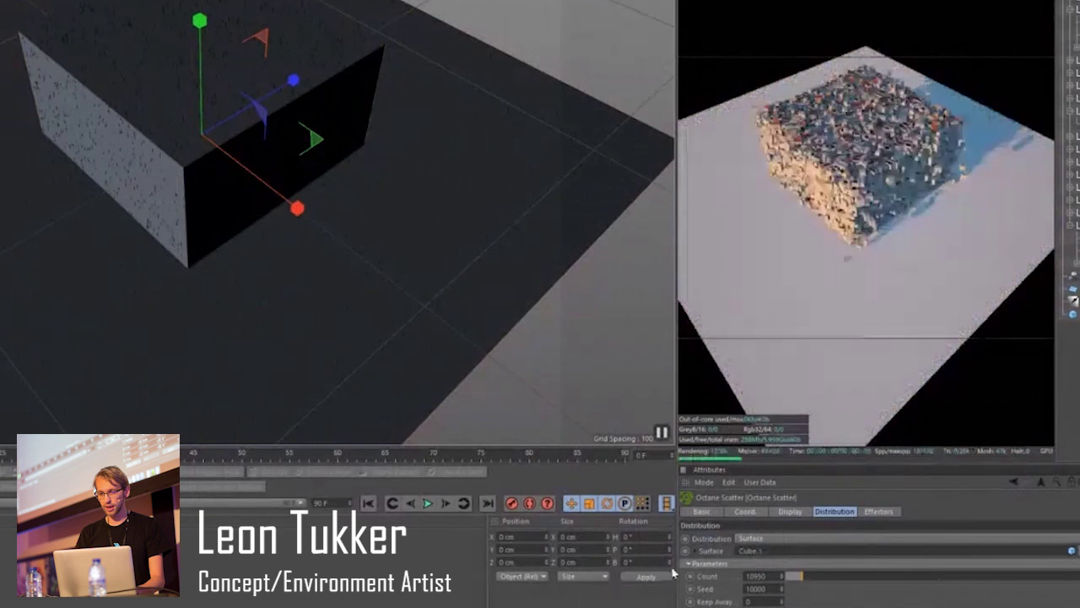
alt+drag(243, 61, 262, 186)
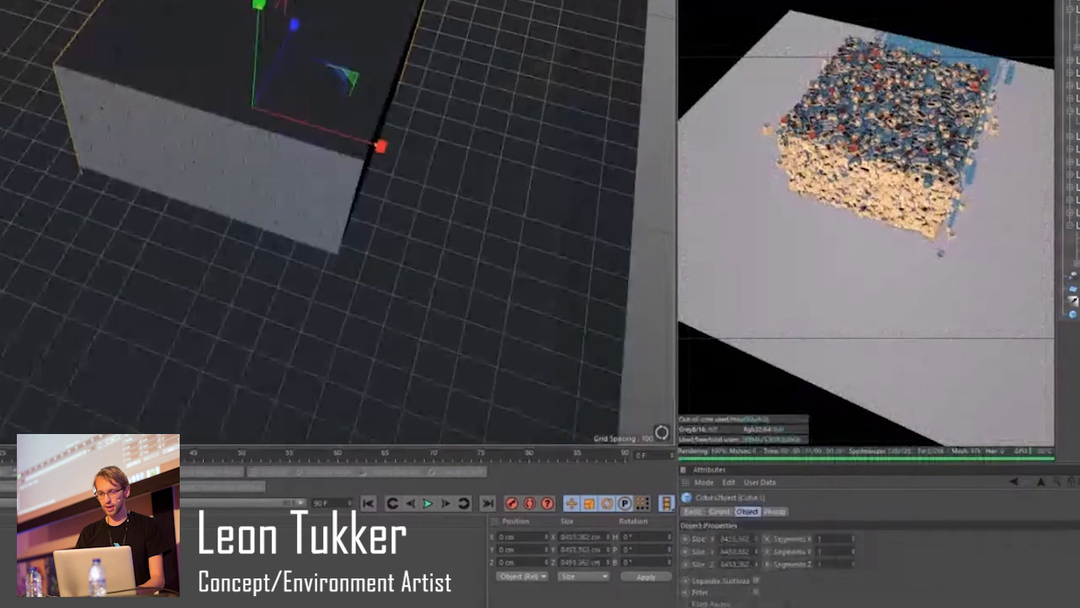
Delete the enlarged cube from the scene.
key(Delete)
scroll(444, 143, down, 2)
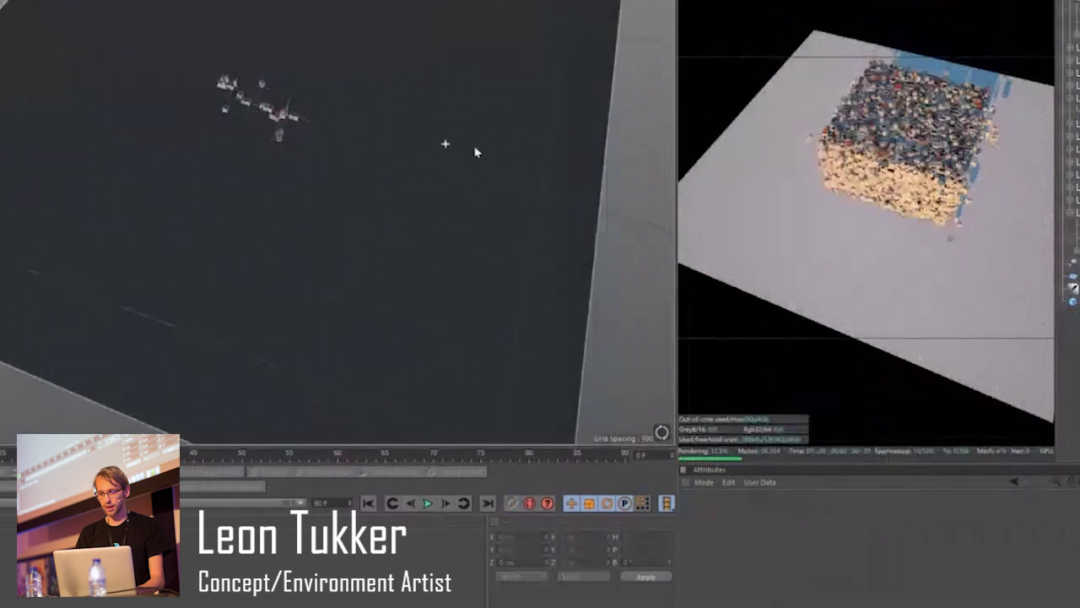
scroll(476, 148, up, 2)
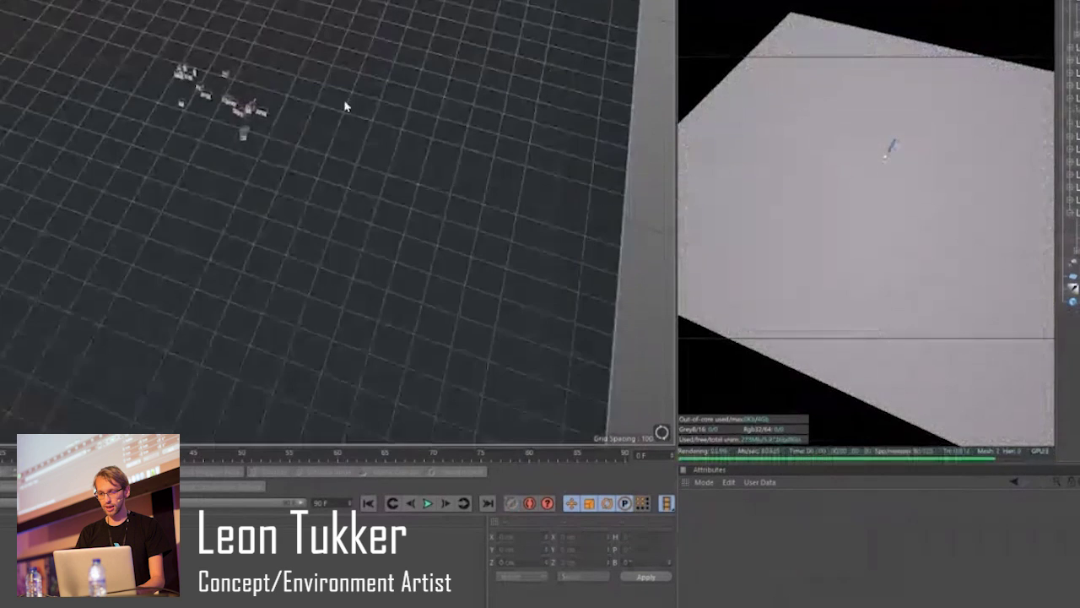
Add a smaller plane about 9147 cm wide around the buildings and raise it slightly above the ground plane.
alt+drag(345, 106, 150, 116)
click(262, 160)
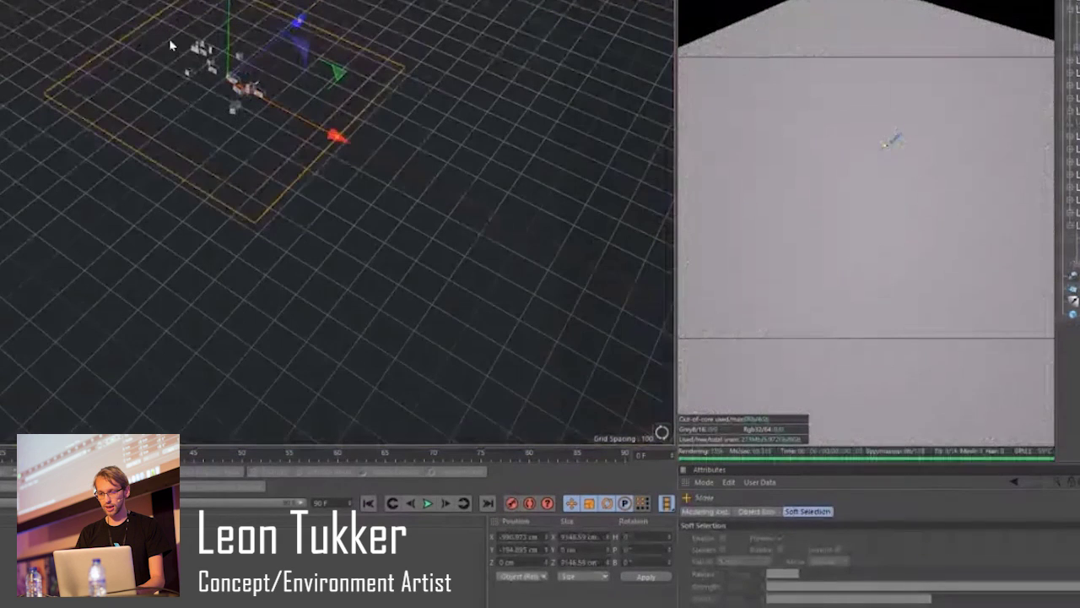
drag(229, 40, 229, 29)
click(456, 143)
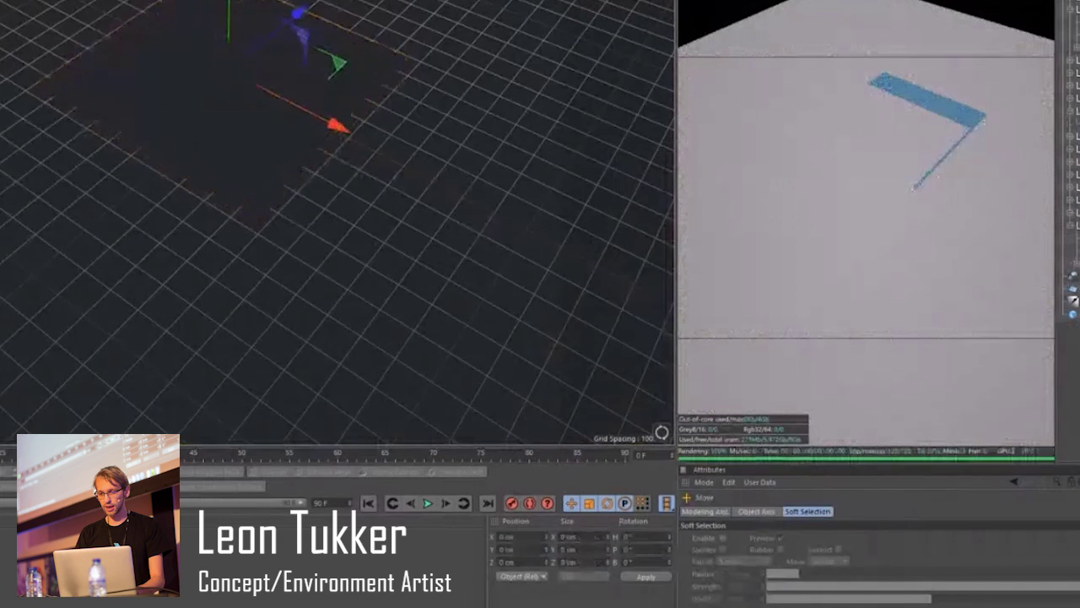
Set the smaller plane's width and height segments to 5 and make it editable.
click(1075, 289)
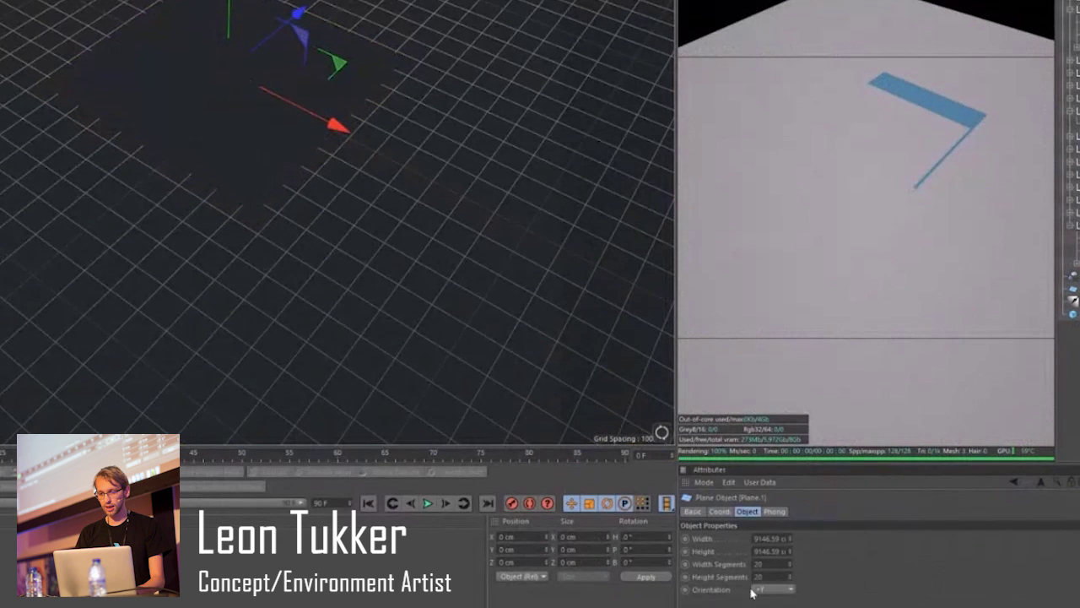
drag(769, 565, 499, 523)
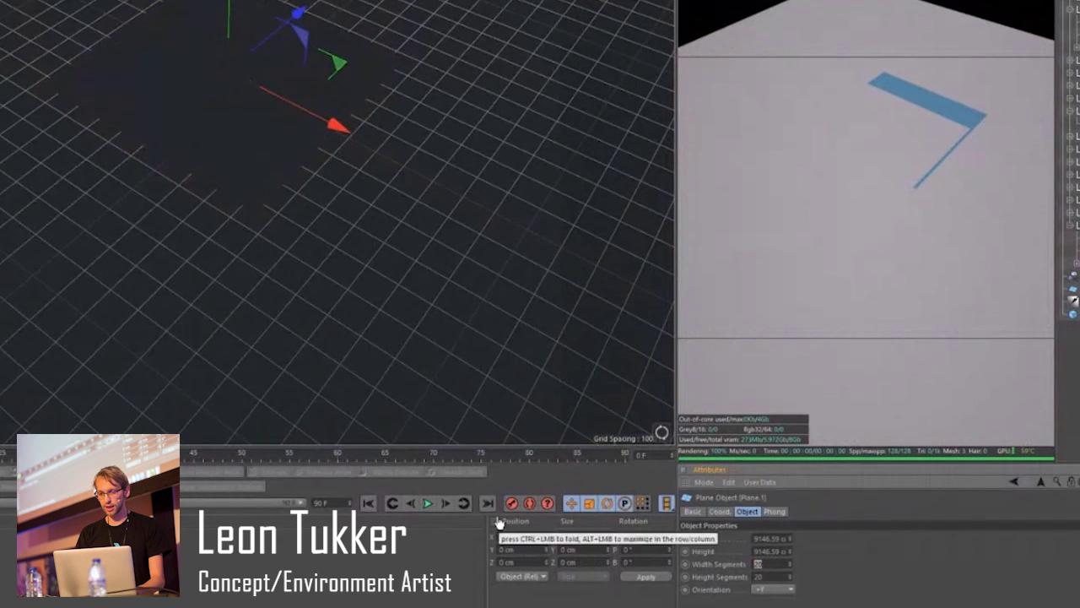
text(5)
key(Tab)
text(5)
key(Return)
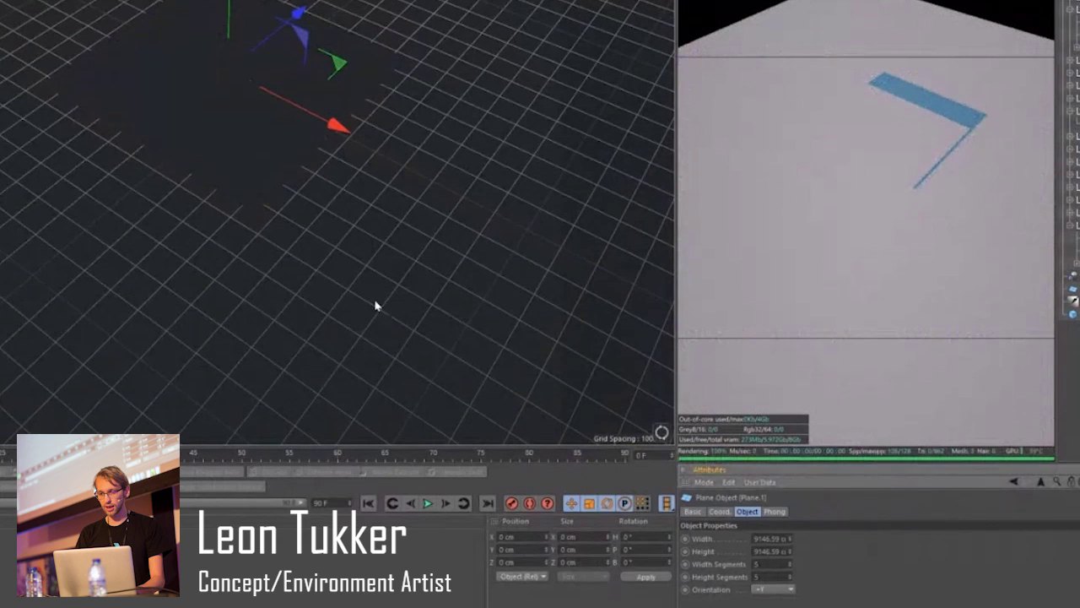
key(c)
Extend individual and paired edge polygons outward from the small plane to give it an irregular, stepped outline.
click(203, 154)
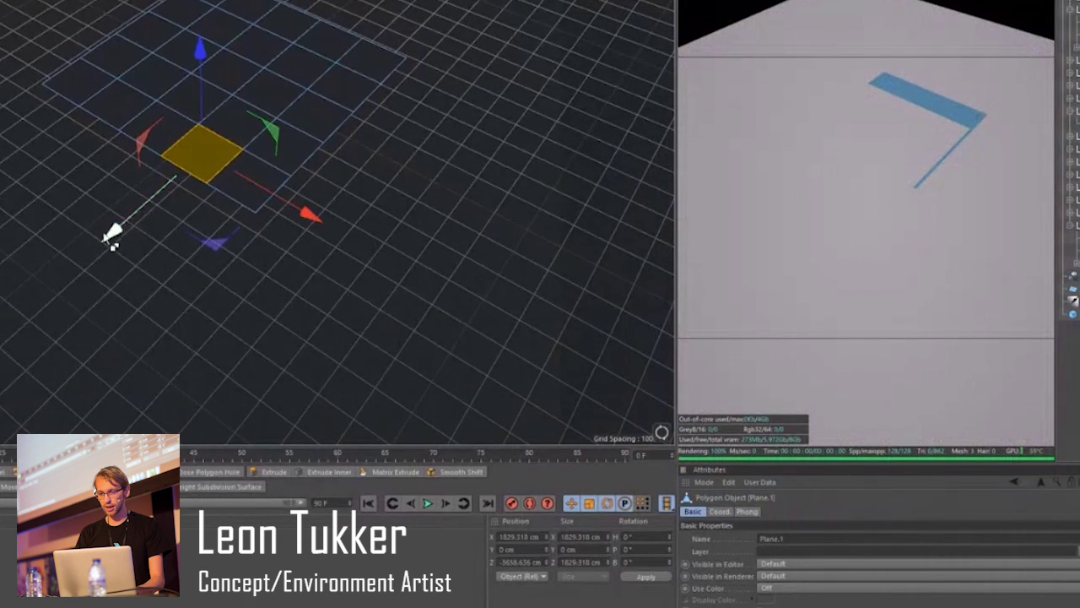
drag(110, 233, 65, 263)
click(331, 126)
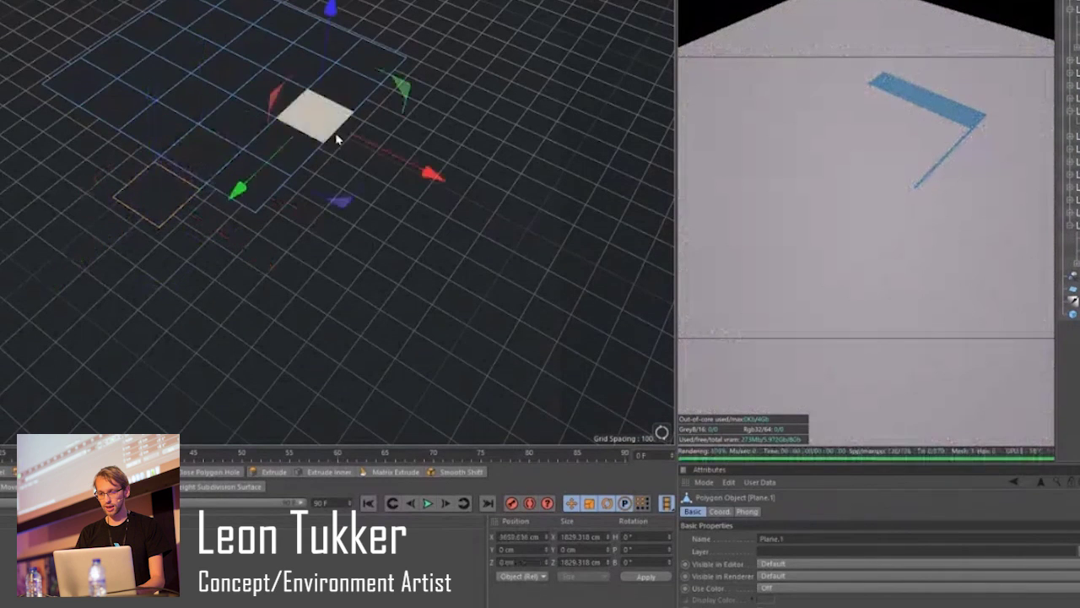
shift+click(301, 155)
drag(395, 182, 465, 209)
alt+drag(382, 132, 339, 53)
scroll(543, 306, down, 5)
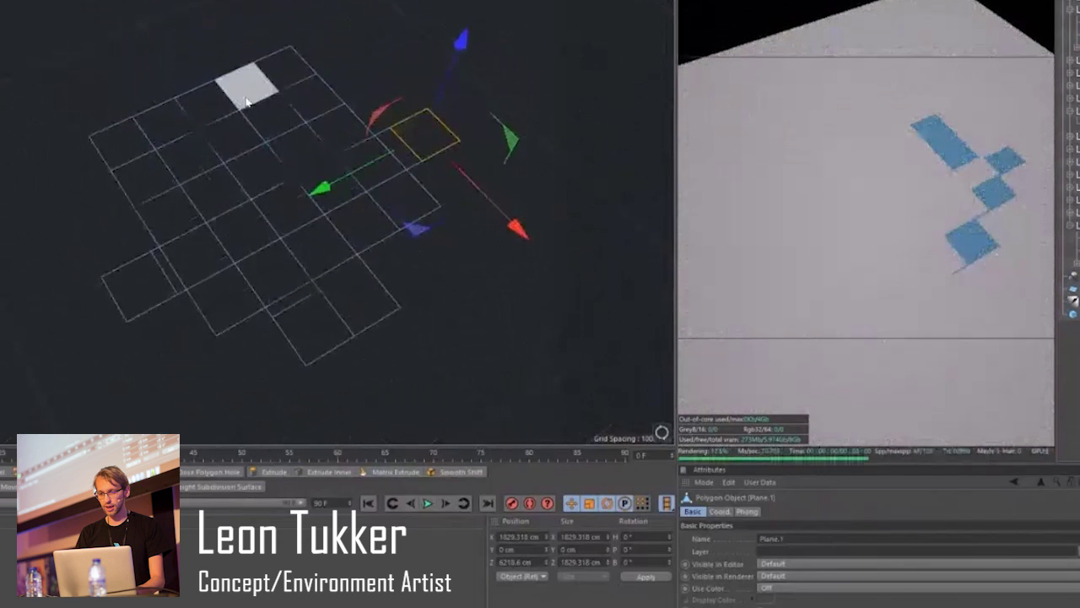
click(246, 101)
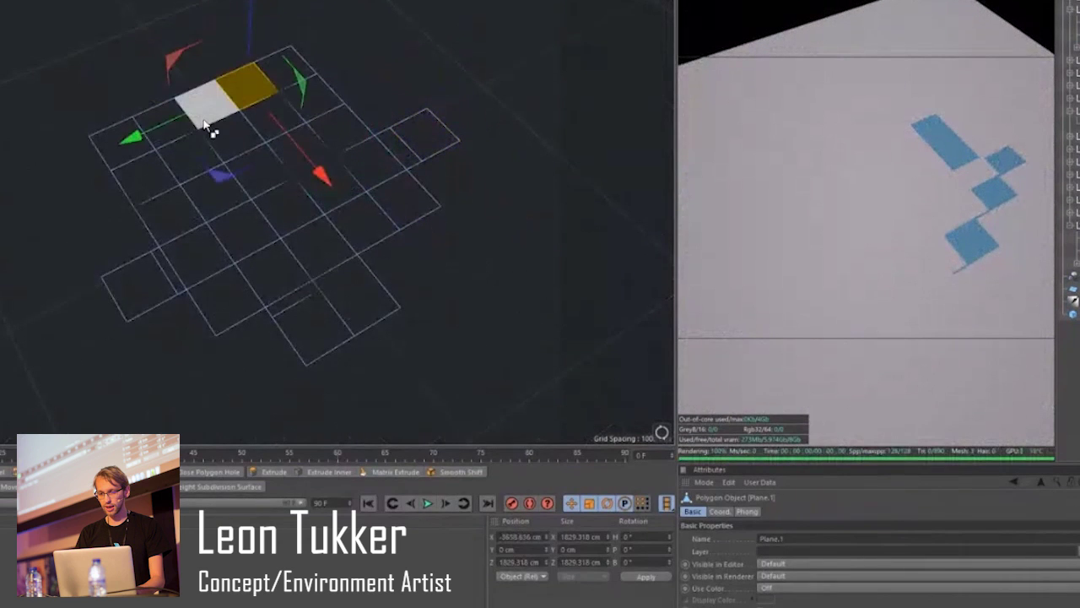
shift+click(227, 117)
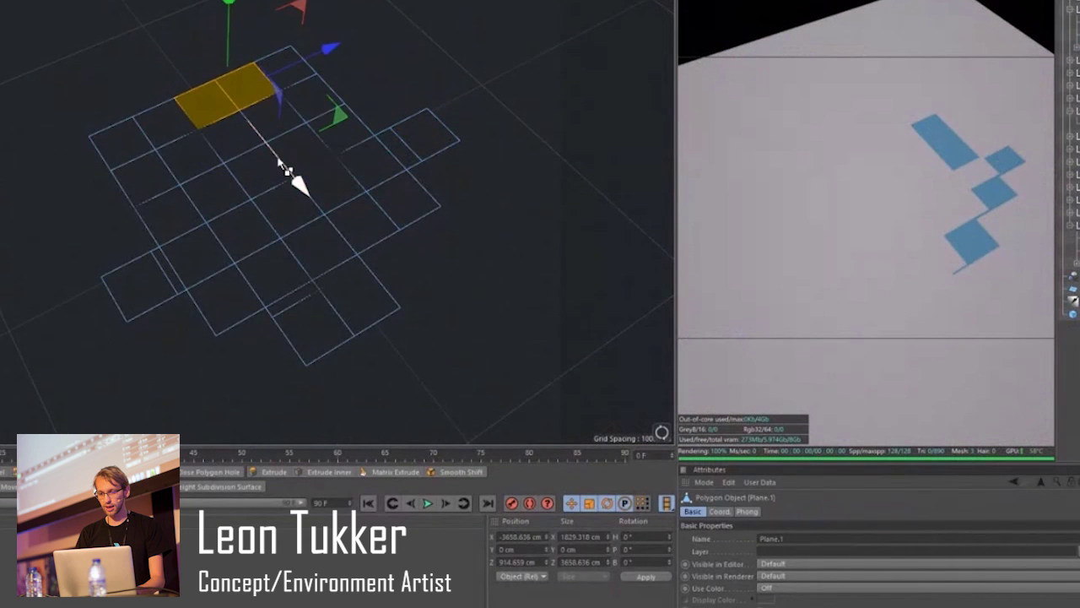
drag(299, 186, 308, 108)
Rotate the Octane daylight to adjust the sun's angle over the stepped plane.
click(1077, 301)
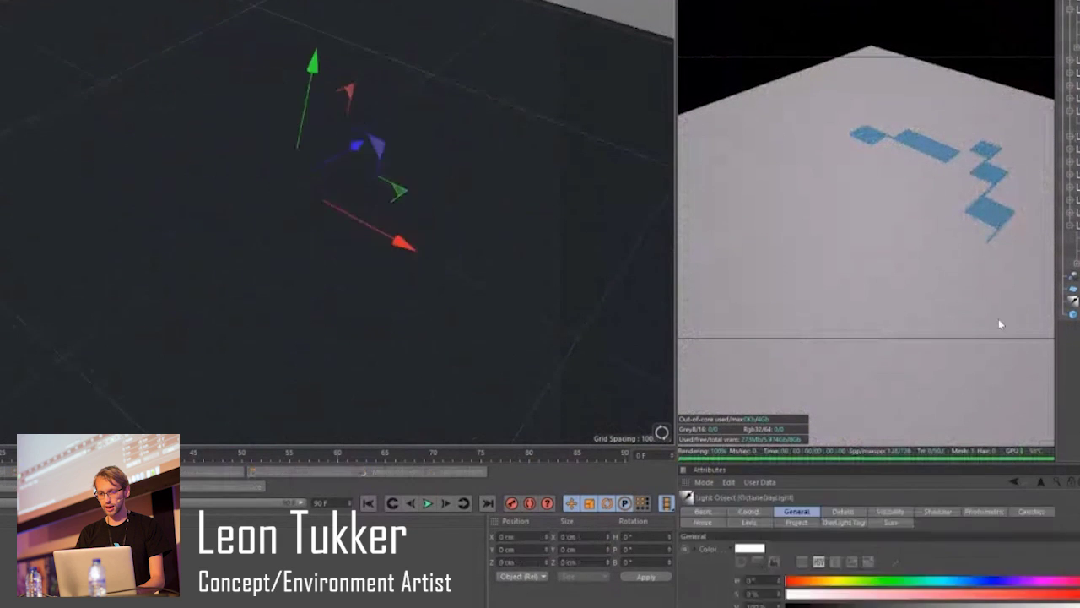
key(r)
drag(535, 158, 498, 78)
key(ctrl+z)
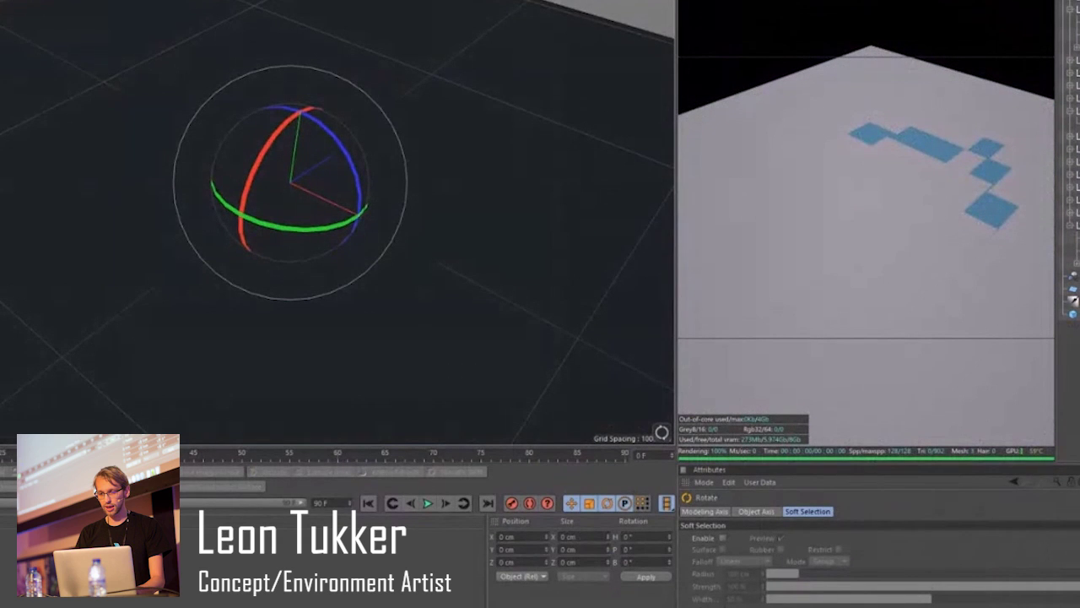
alt+drag(194, 100, 203, 129)
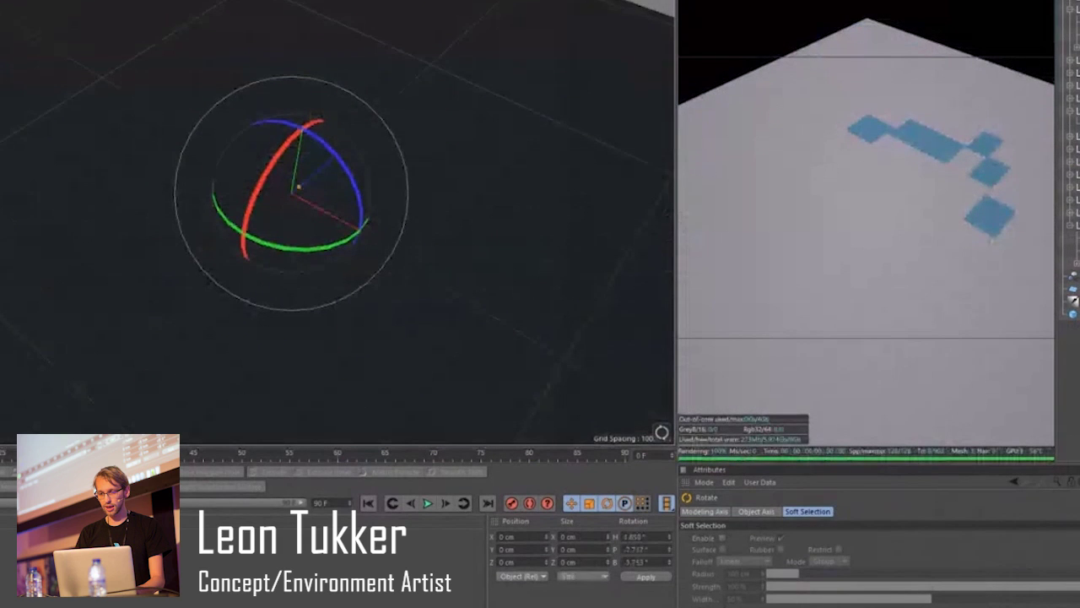
Duplicate the stepped plane in place.
key(e)
click(234, 161)
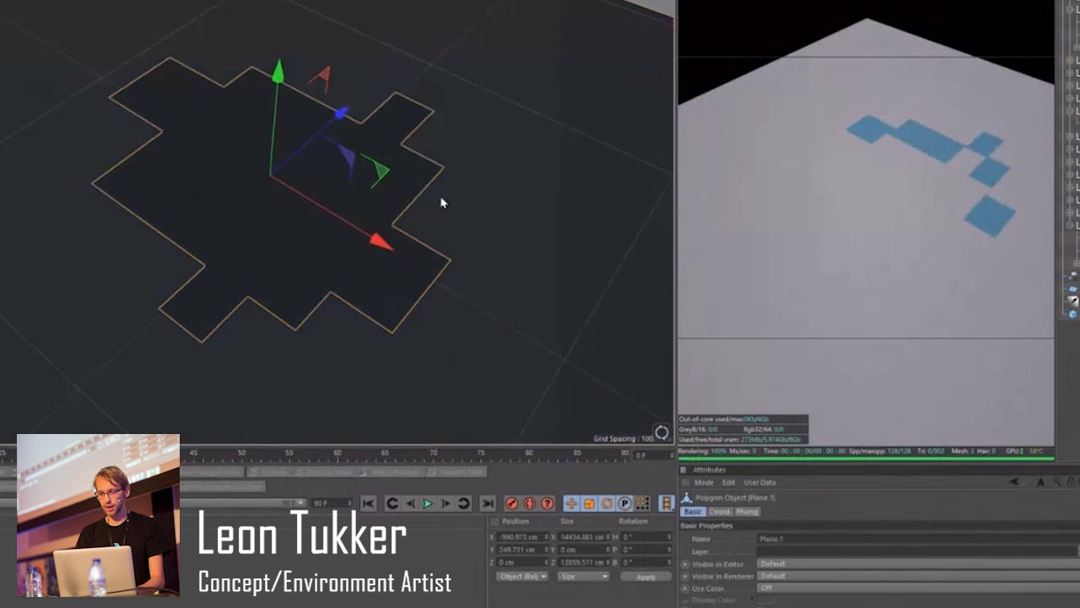
scroll(337, 198, down, 1)
scroll(337, 196, up, 2)
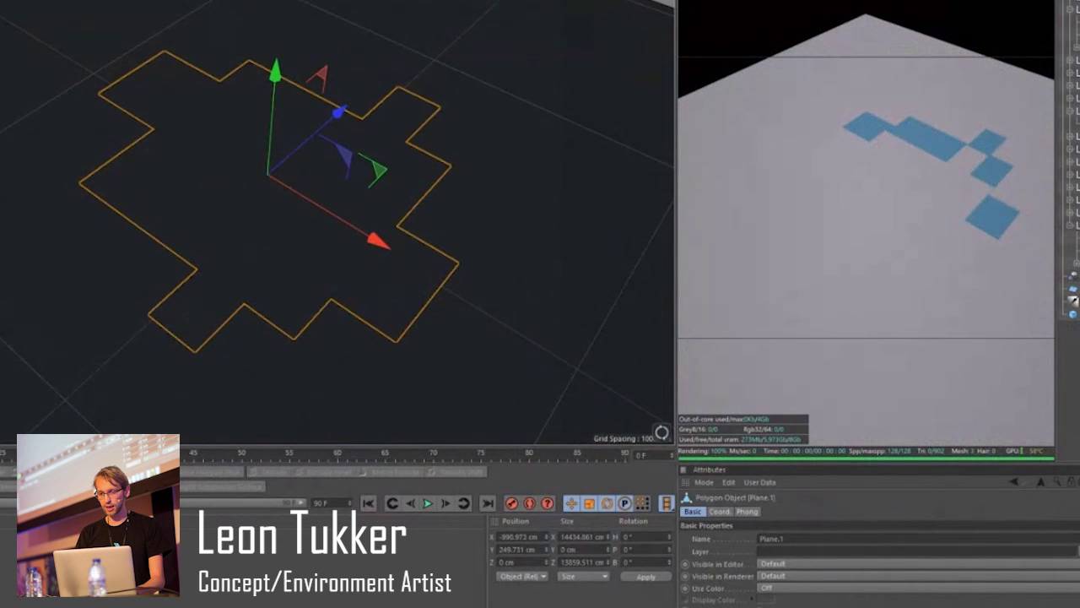
key(ctrl+v)
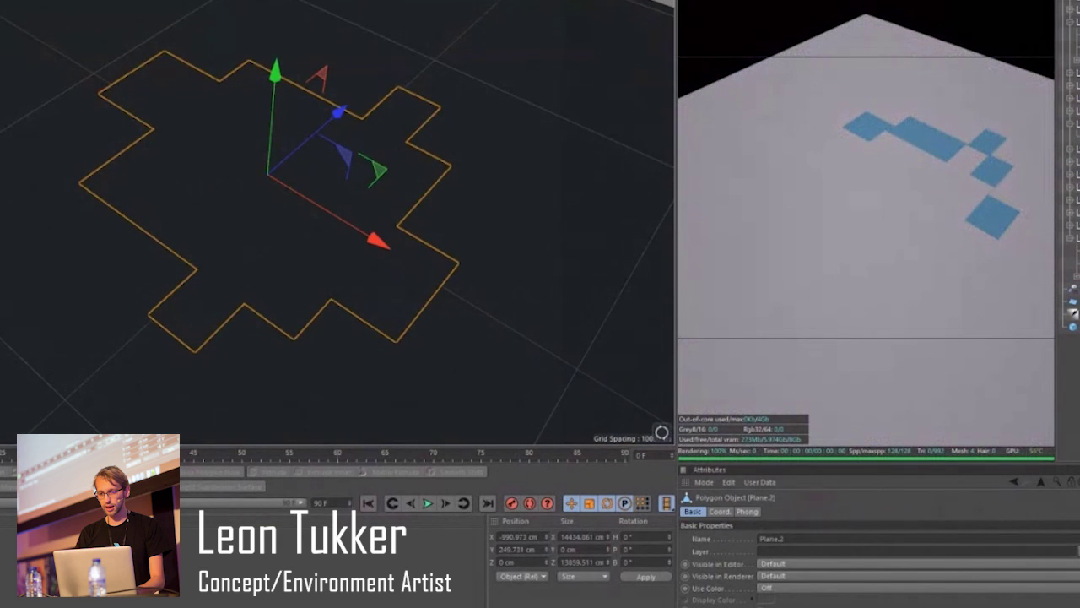
Set Plane.1 as the Octane Scatter's distribution surface and reduce the count to about 5400.
click(1078, 263)
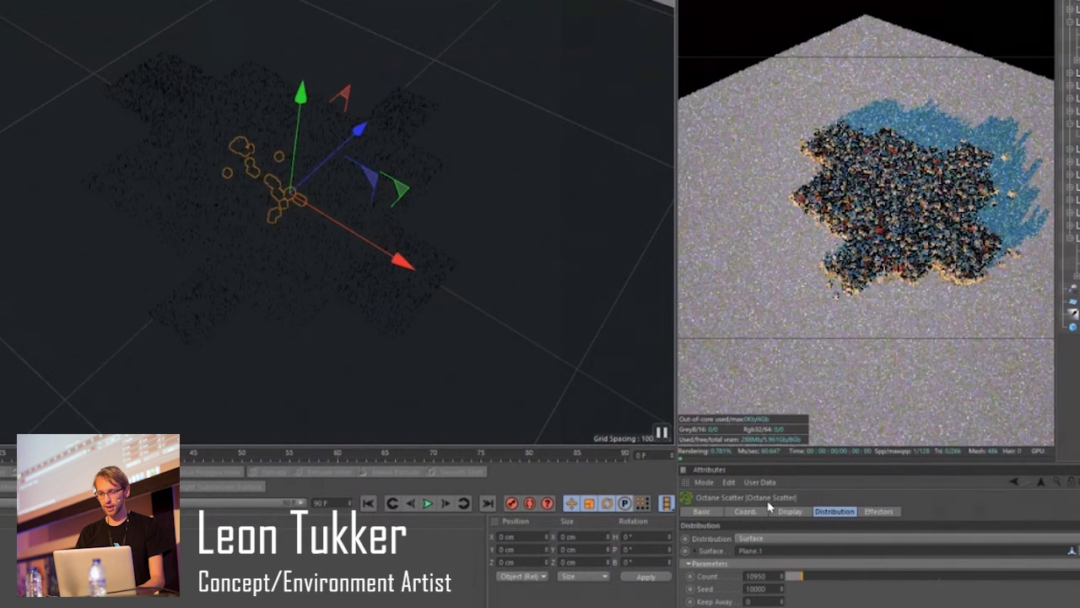
scroll(398, 232, up, 1)
scroll(398, 233, up, 1)
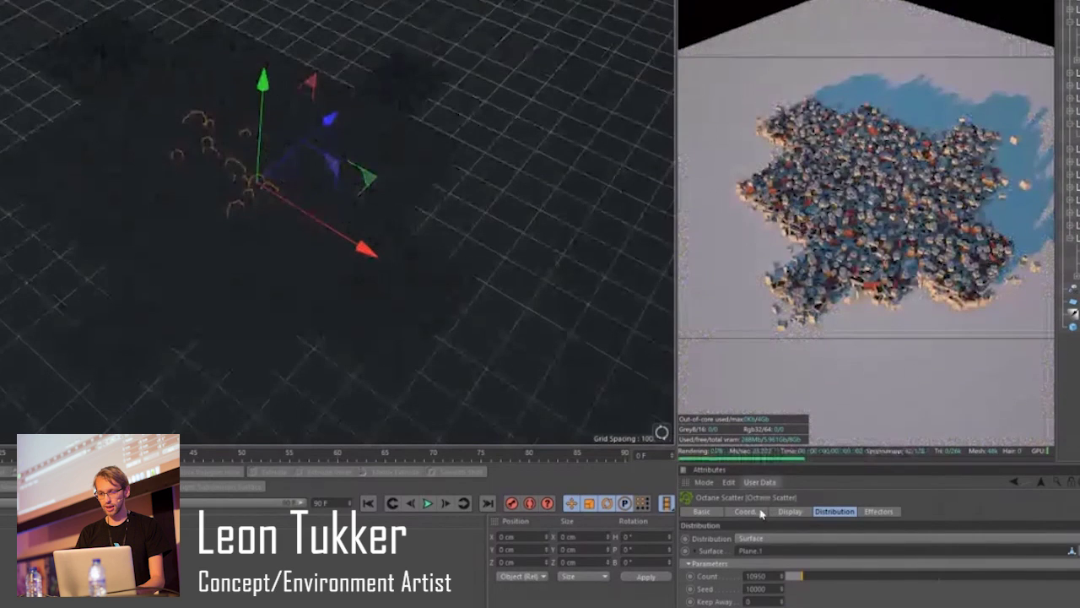
click(797, 577)
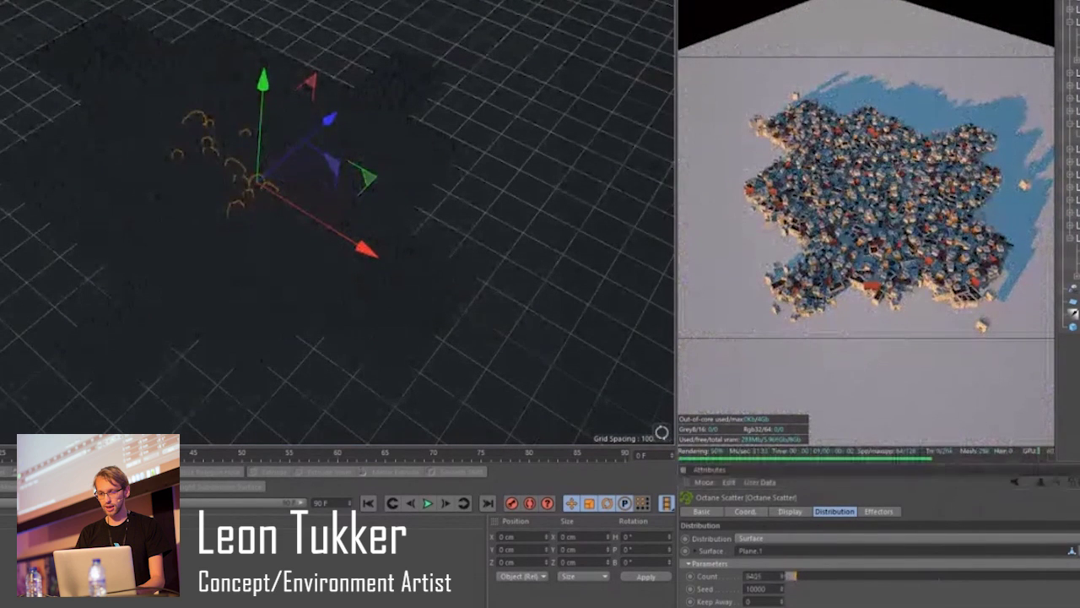
Adjust the Random effector so the buildings spread more irregularly over the stepped plane, and check the result from a lower angle.
click(1074, 288)
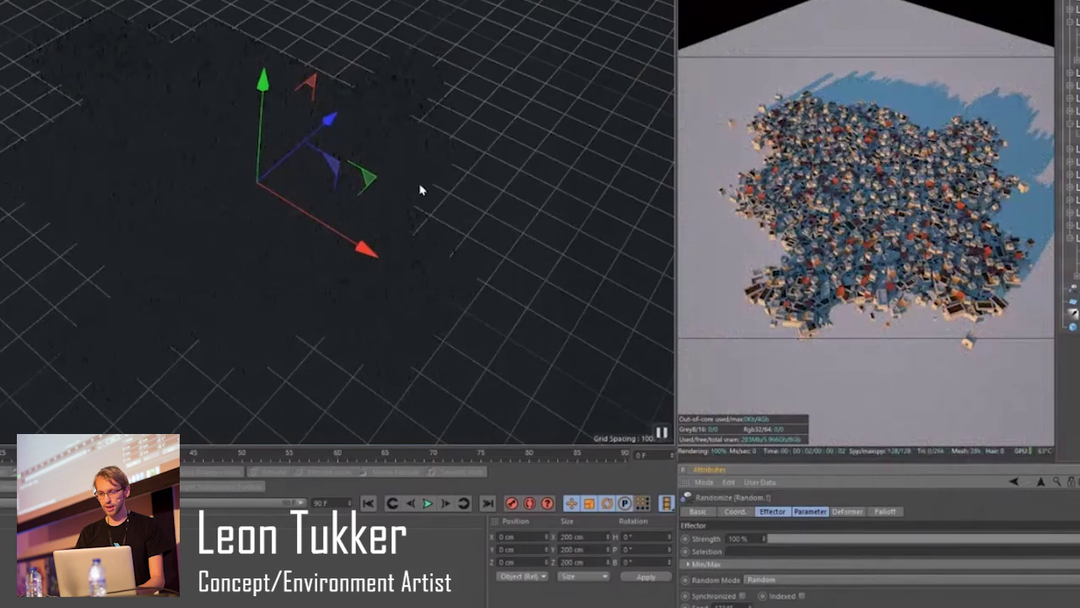
alt+drag(422, 190, 359, 220)
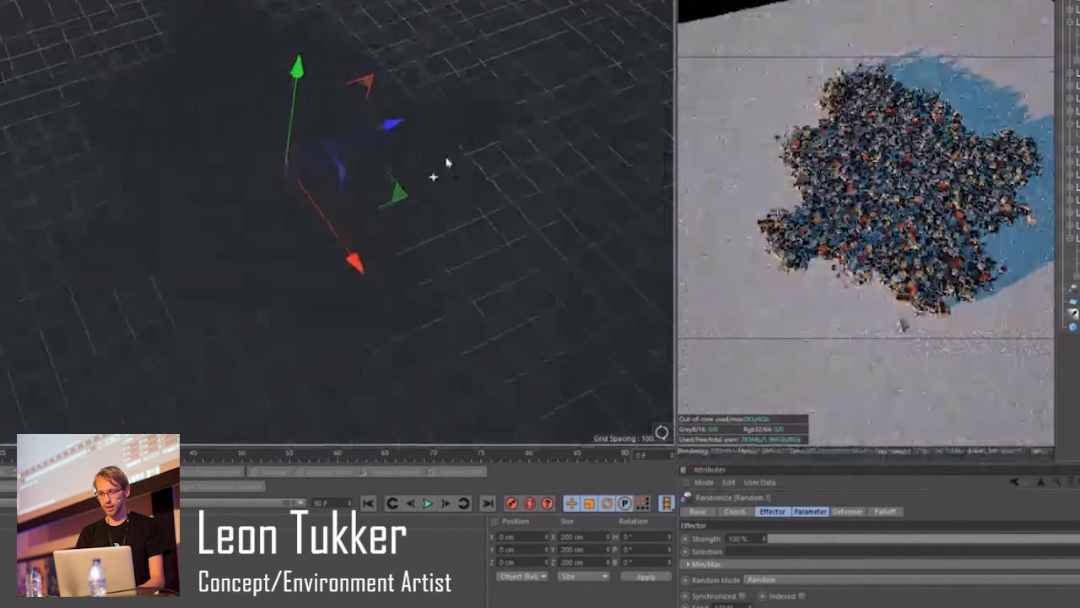
alt+drag(442, 169, 141, 413)
Inspect the diffuse settings of the red building material and the image texture used by the light grey material.
double_click(101, 548)
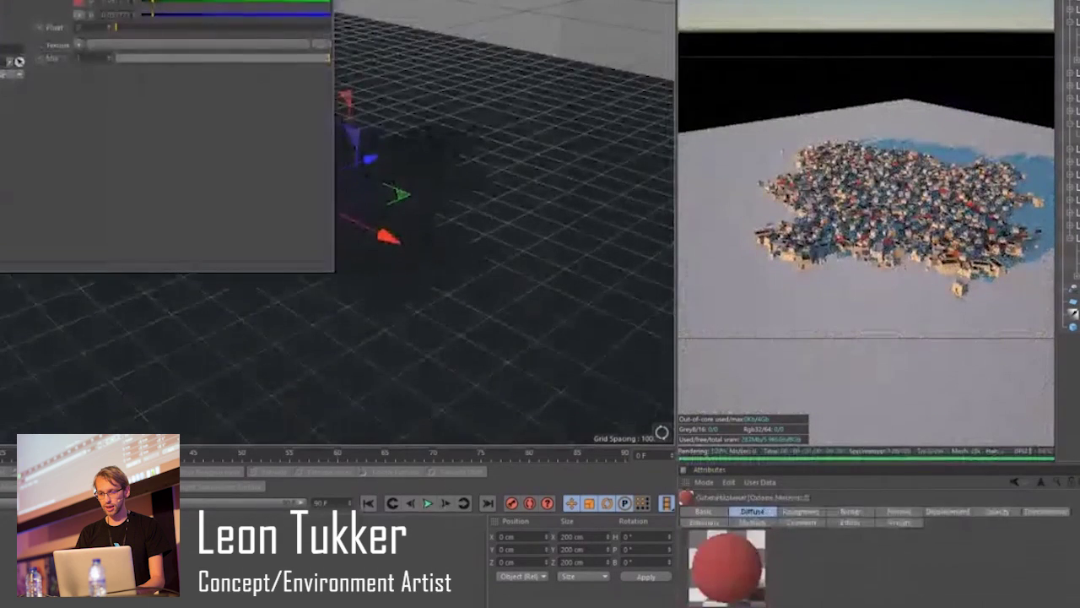
click(325, 1)
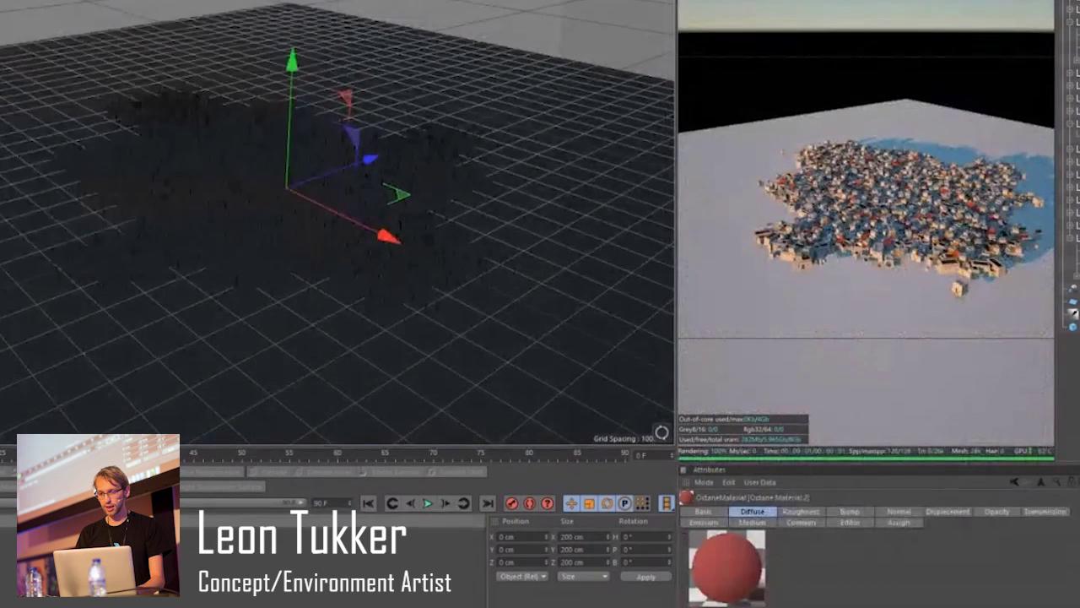
double_click(102, 549)
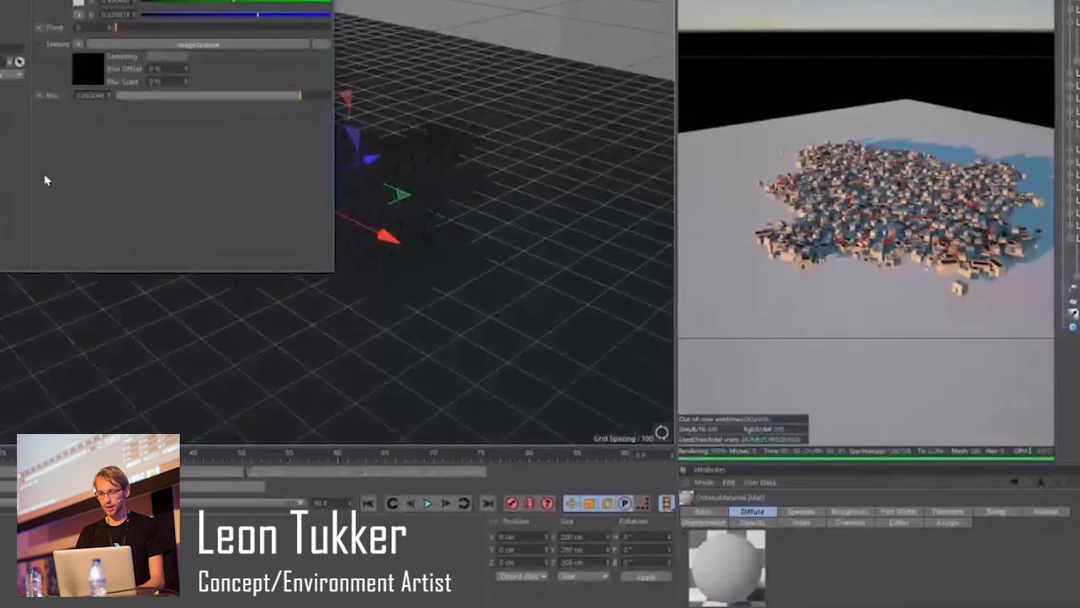
click(84, 80)
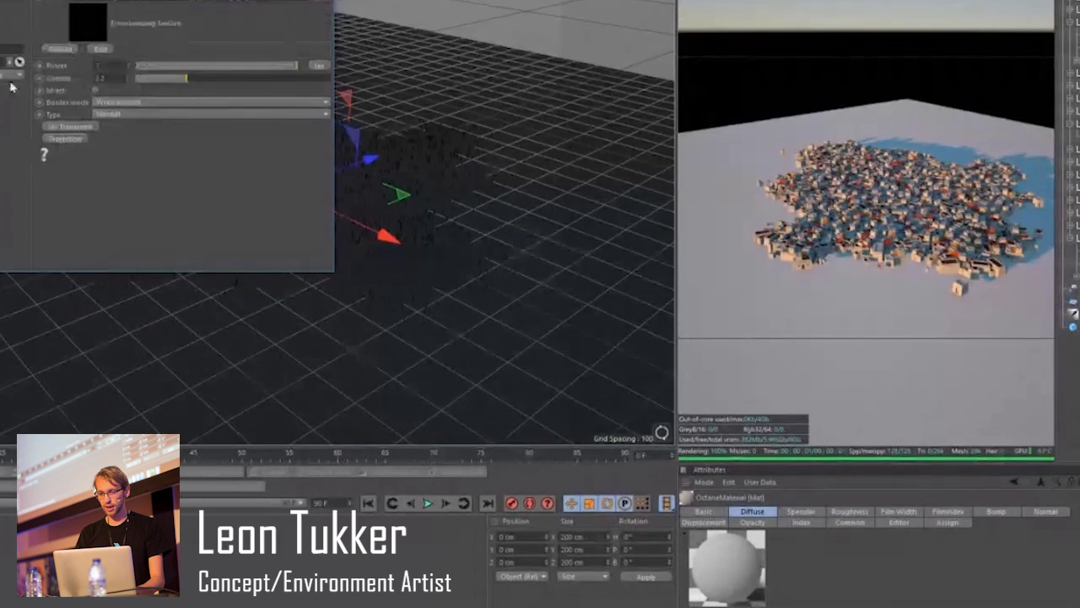
click(21, 53)
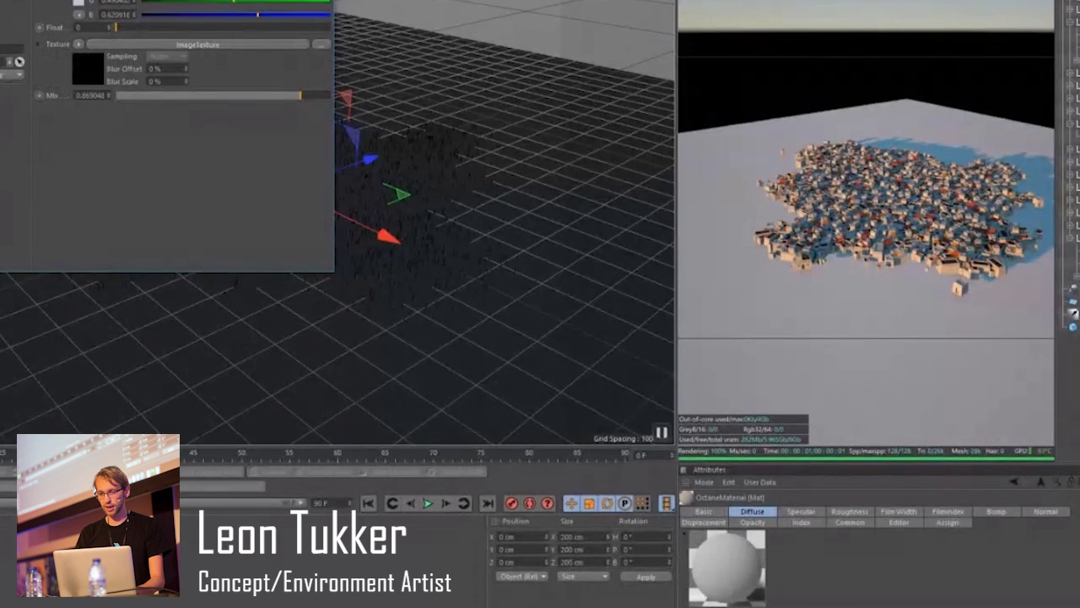
click(320, 1)
Inspect the scattered buildings close up and from above, and select the duplicated stepped plane.
scroll(318, 215, up, 5)
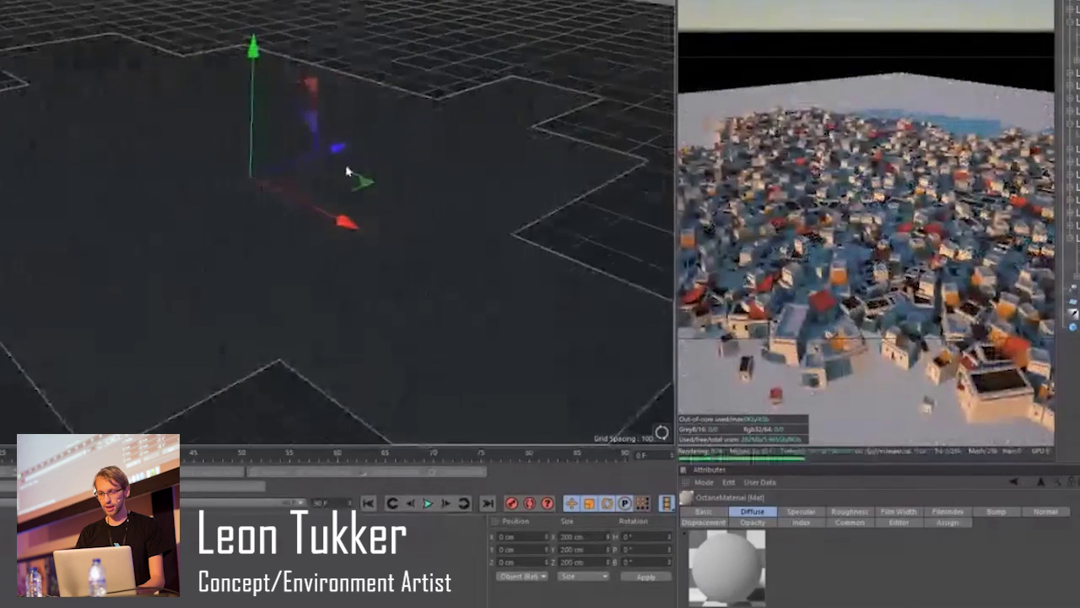
scroll(357, 172, down, 5)
alt+drag(392, 132, 379, 183)
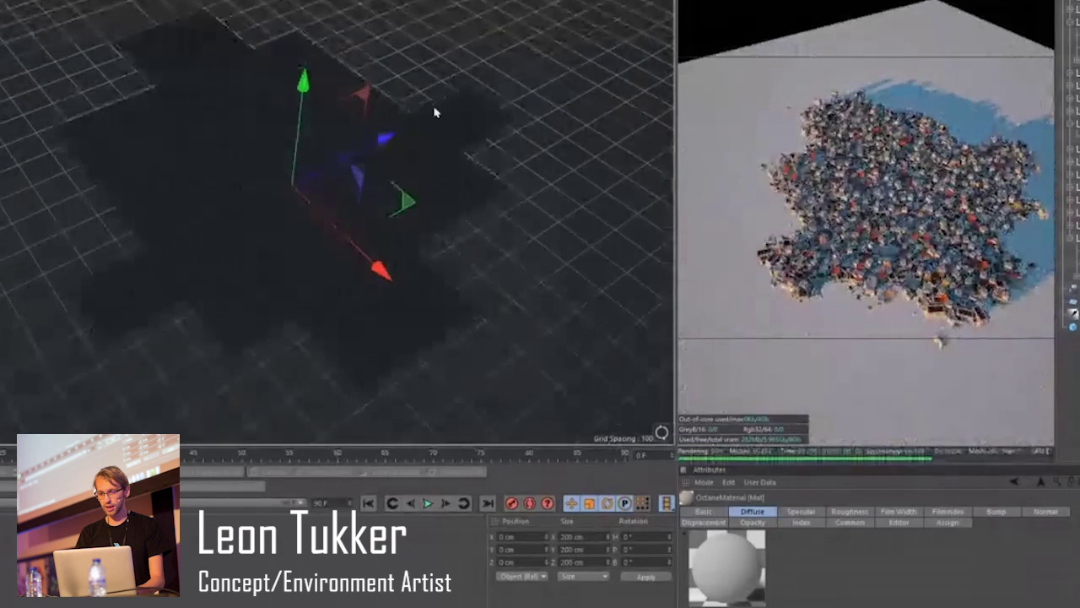
click(125, 177)
click(168, 181)
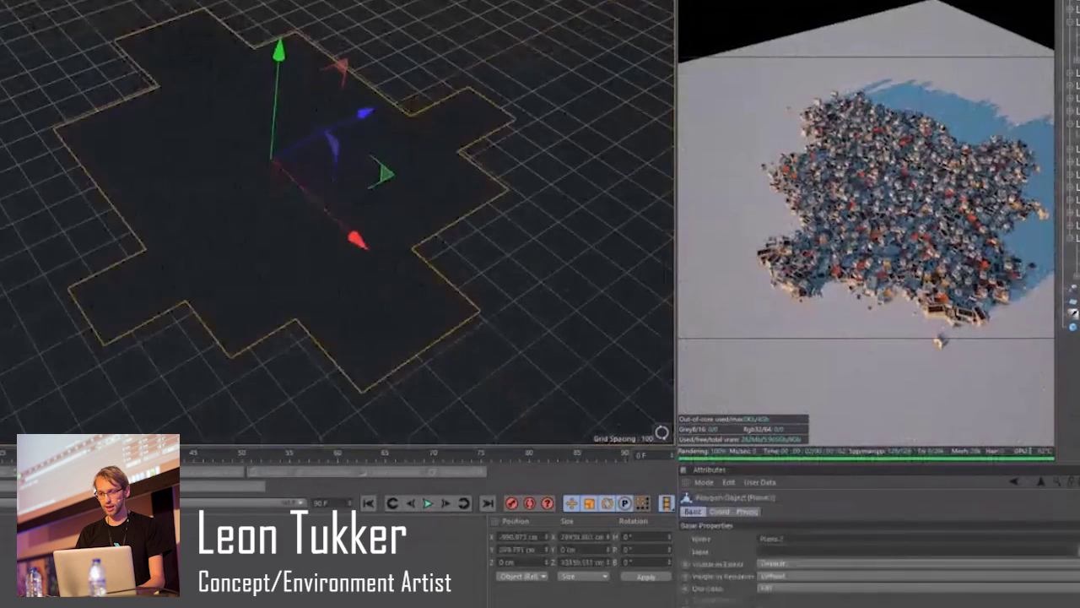
Duplicate the stepped plane Plane.2 and scale the copy up so it extends beyond the original outline.
key(ctrl+c)
key(ctrl+v)
key(t)
drag(221, 162, 441, 118)
key(Return)
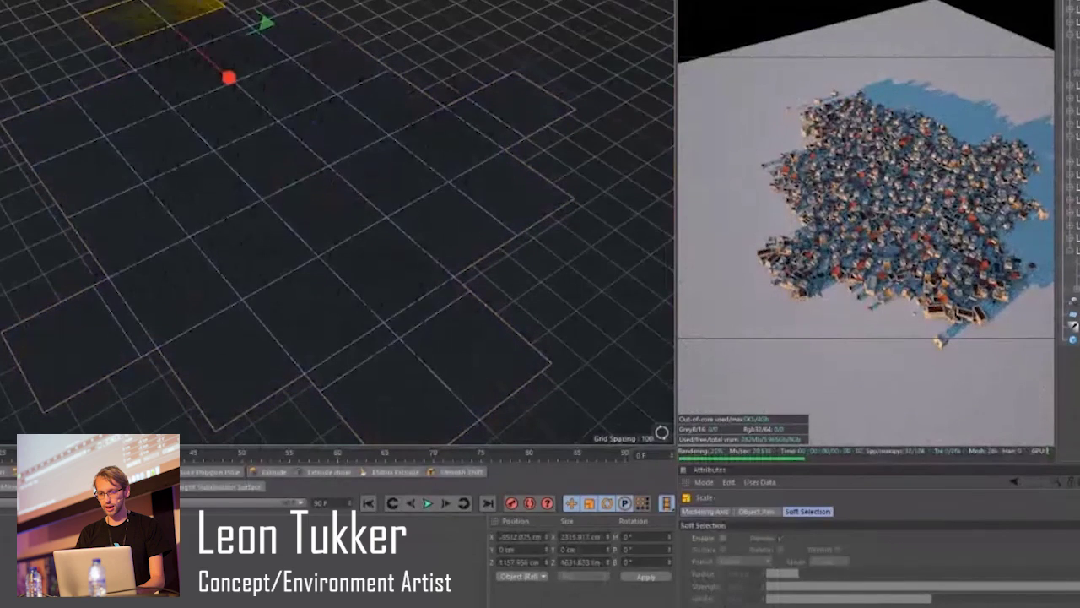
Extrude all polygons of the enlarged stepped copy into a block about 1200 cm high, with Create Caps enabled.
key(d)
scroll(265, 144, down, 4)
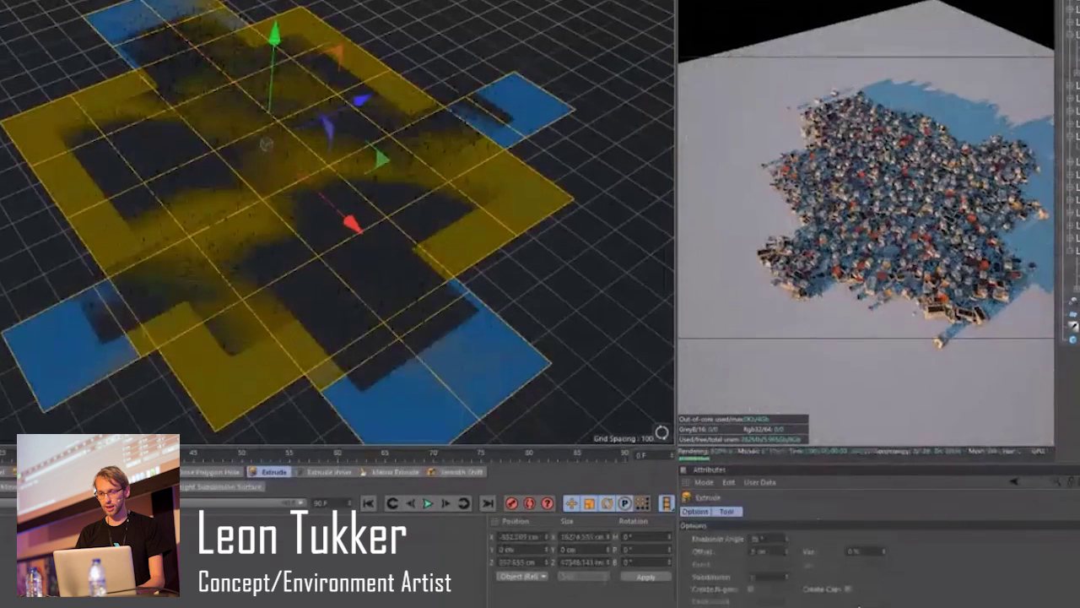
click(848, 589)
drag(548, 304, 543, 304)
key(ctrl+z)
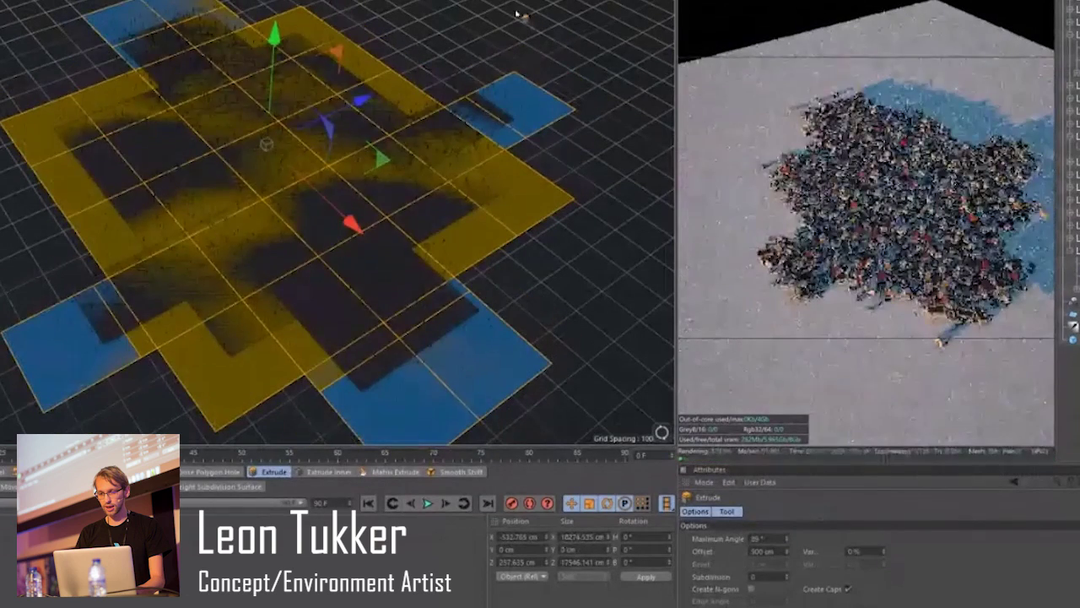
drag(518, 14, 544, 305)
key(ctrl+y)
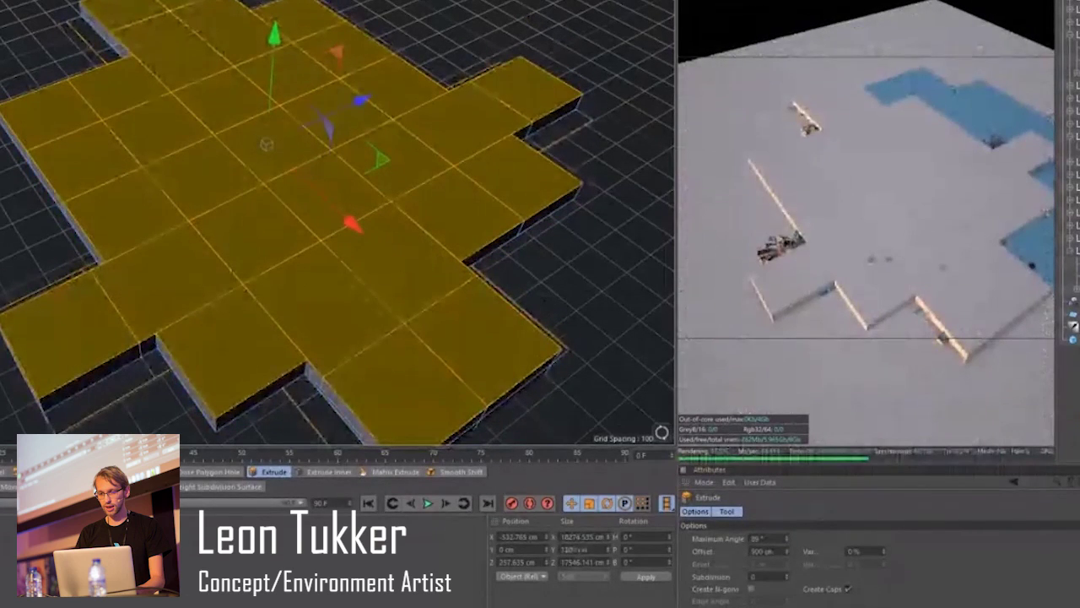
Delete the extruded block's side polygons, keeping the raised stepped top surface.
key(space)
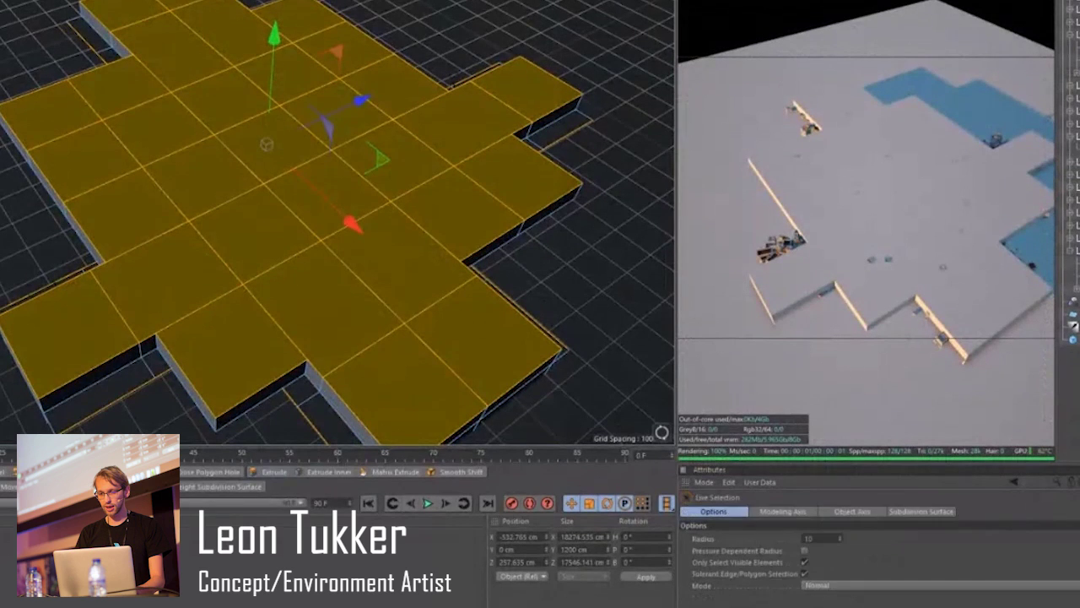
mouse_move(205, 177)
mouse_down()
mouse_move(241, 241)
mouse_move(96, 316)
mouse_move(225, 316)
mouse_move(414, 342)
mouse_move(424, 273)
mouse_move(499, 95)
mouse_move(337, 64)
mouse_move(284, 28)
mouse_move(265, 173)
mouse_move(155, 48)
mouse_up()
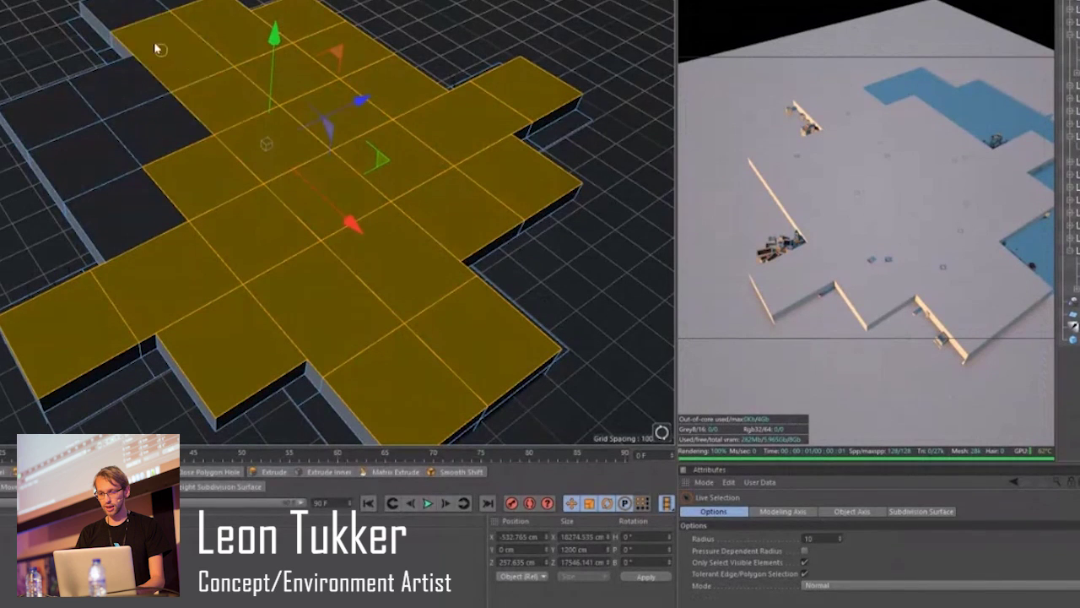
mouse_move(168, 5)
mouse_down()
mouse_move(150, 113)
mouse_move(96, 161)
mouse_move(106, 197)
mouse_up()
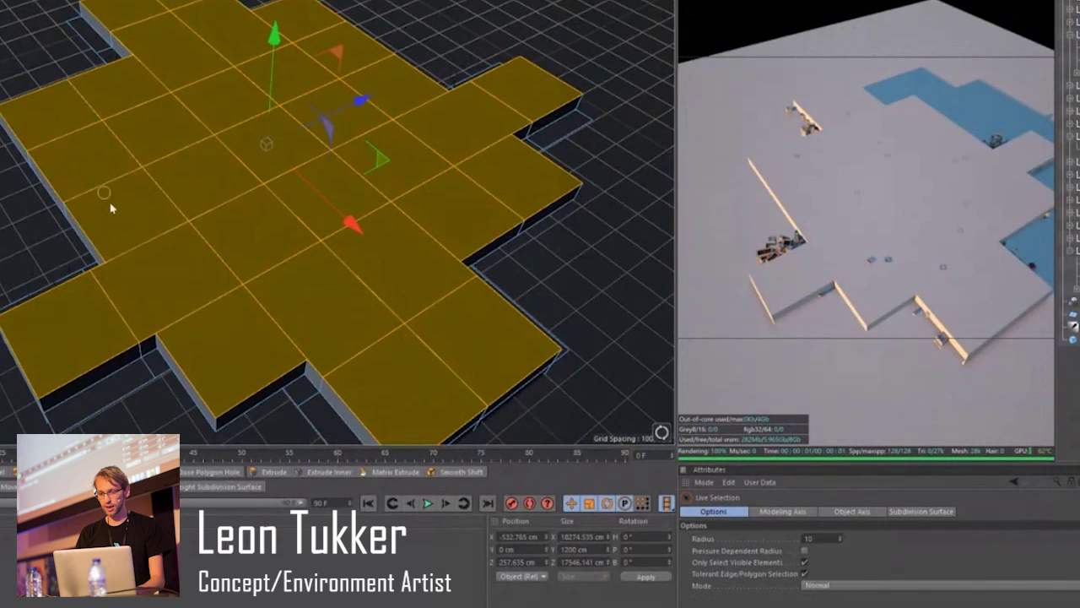
key(Delete)
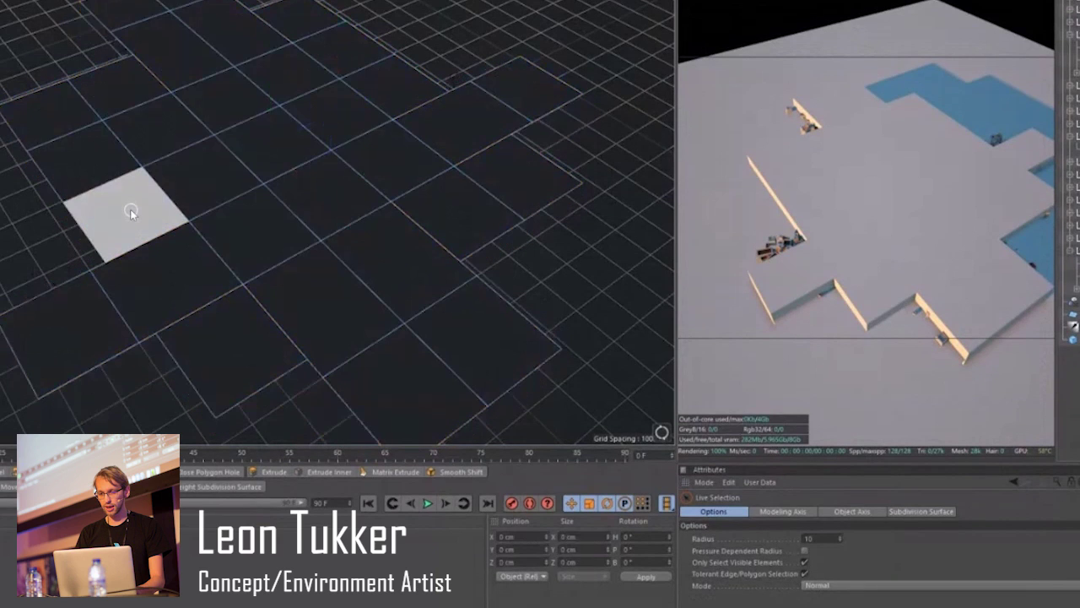
Extrude the raised stepped surface into a capped block and lower it until it intersects the ground plane.
right_click(137, 115)
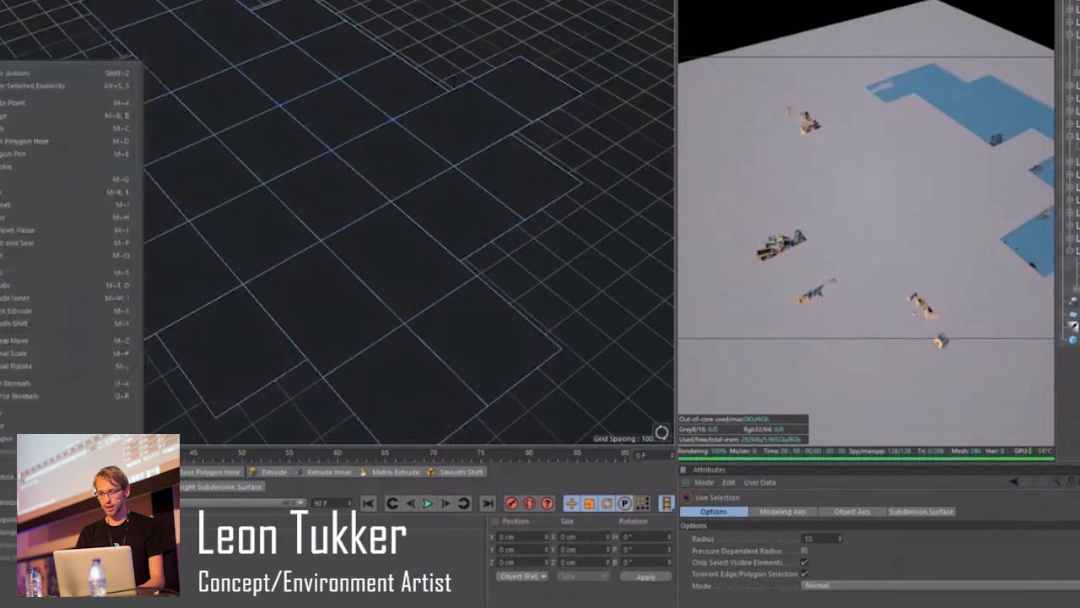
click(8, 285)
drag(473, 304, 543, 305)
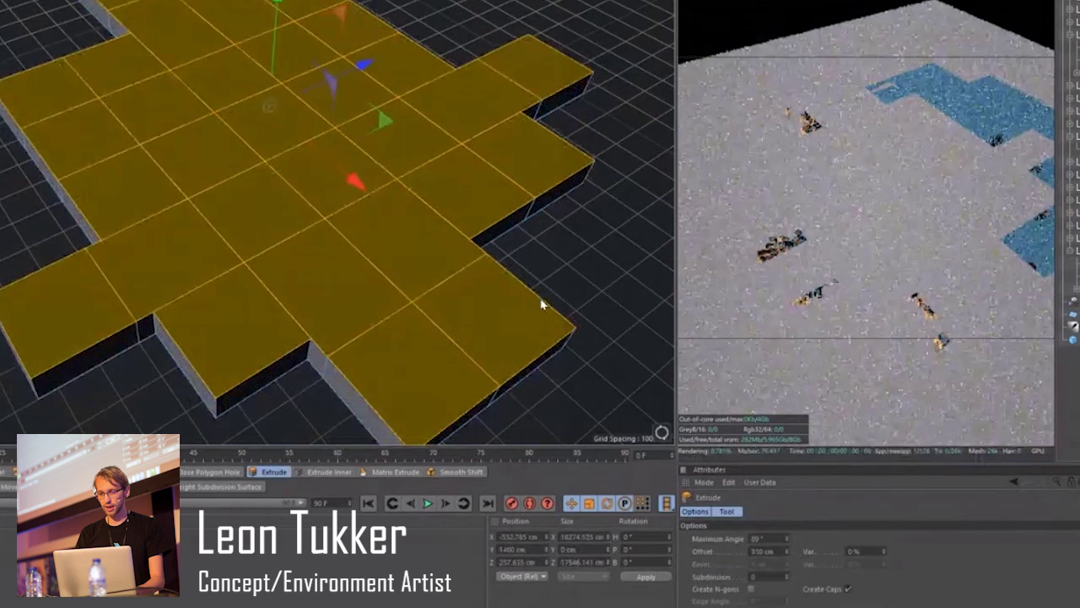
key(Return)
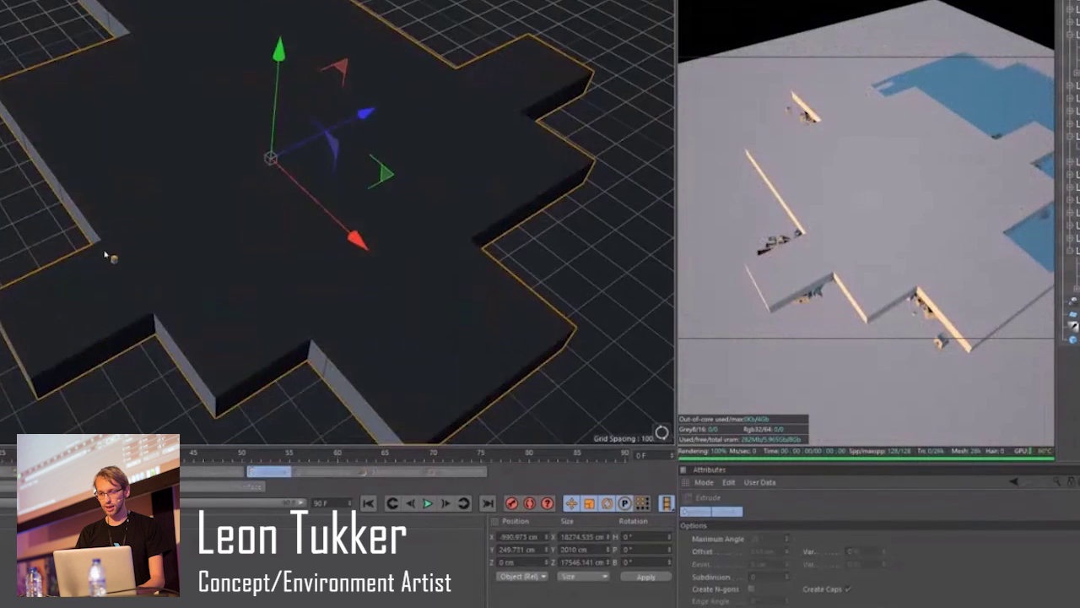
mouse_move(282, 125)
alt+mouse_down()
mouse_move(278, 70)
mouse_move(281, 128)
alt+mouse_up()
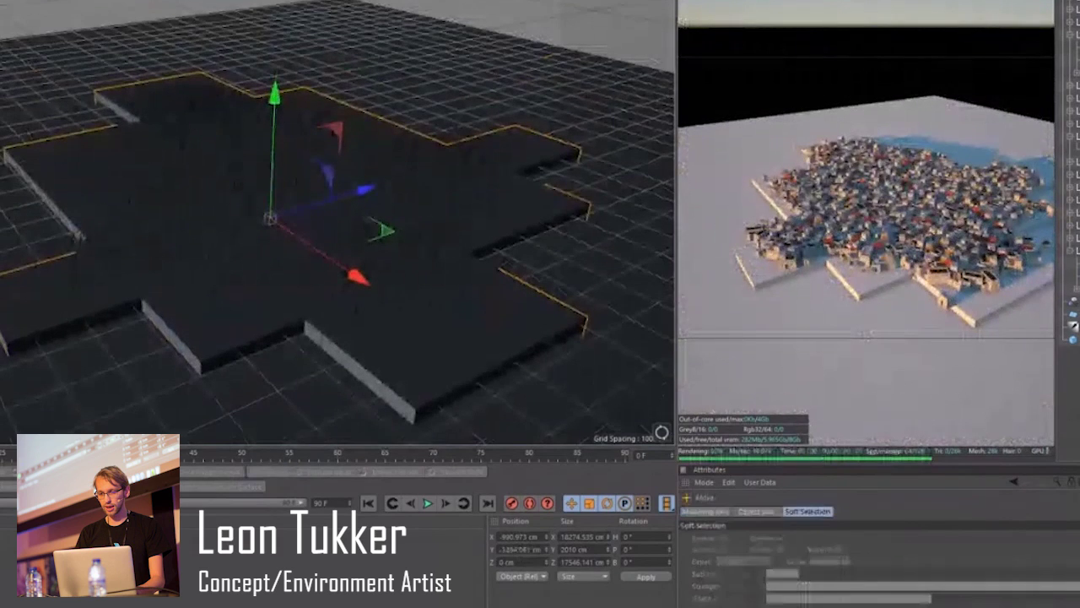
Convert the ground plane to polygons and place it with the stepped block in a Boole set to A subtract B.
click(1073, 314)
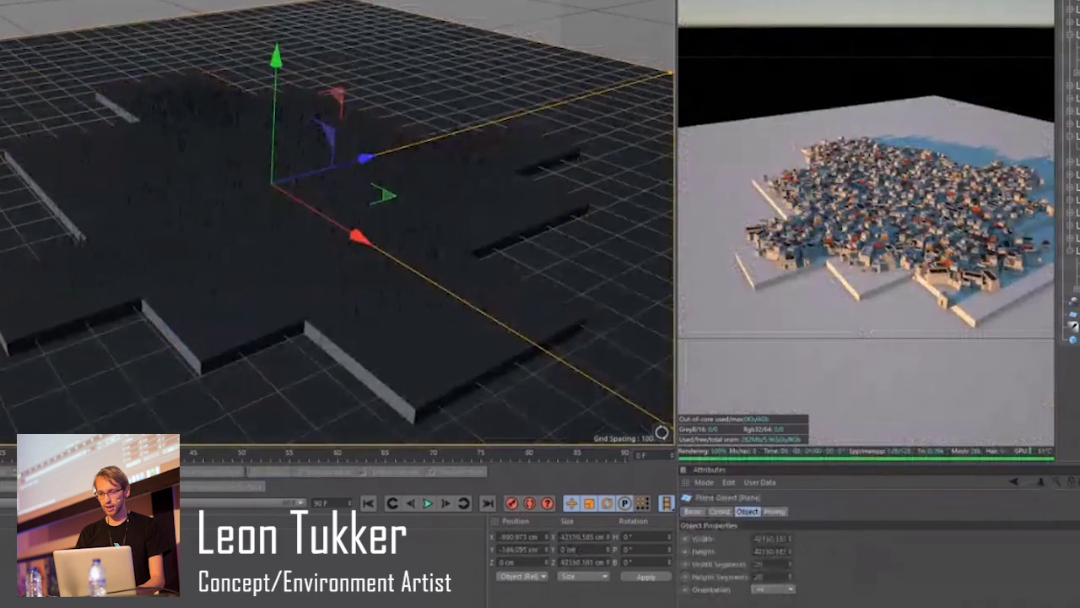
key(c)
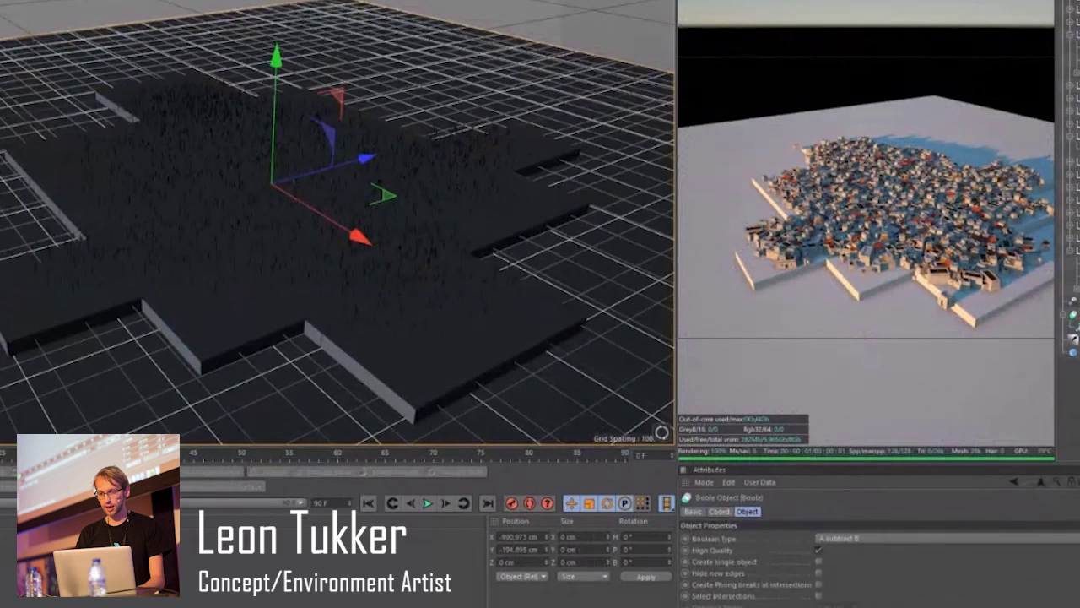
click(1073, 339)
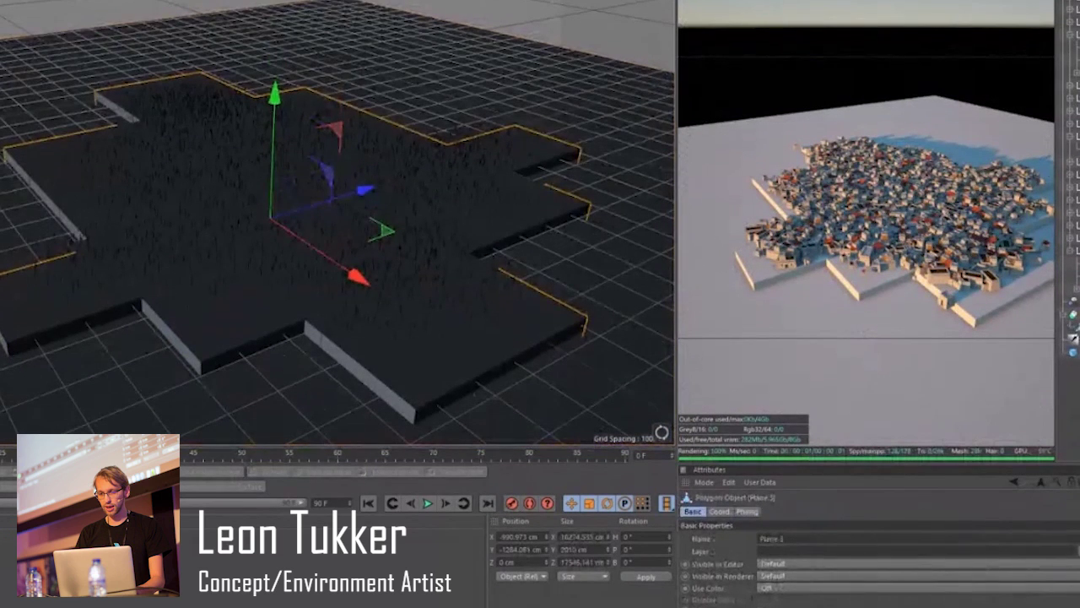
drag(1076, 6, 1076, 308)
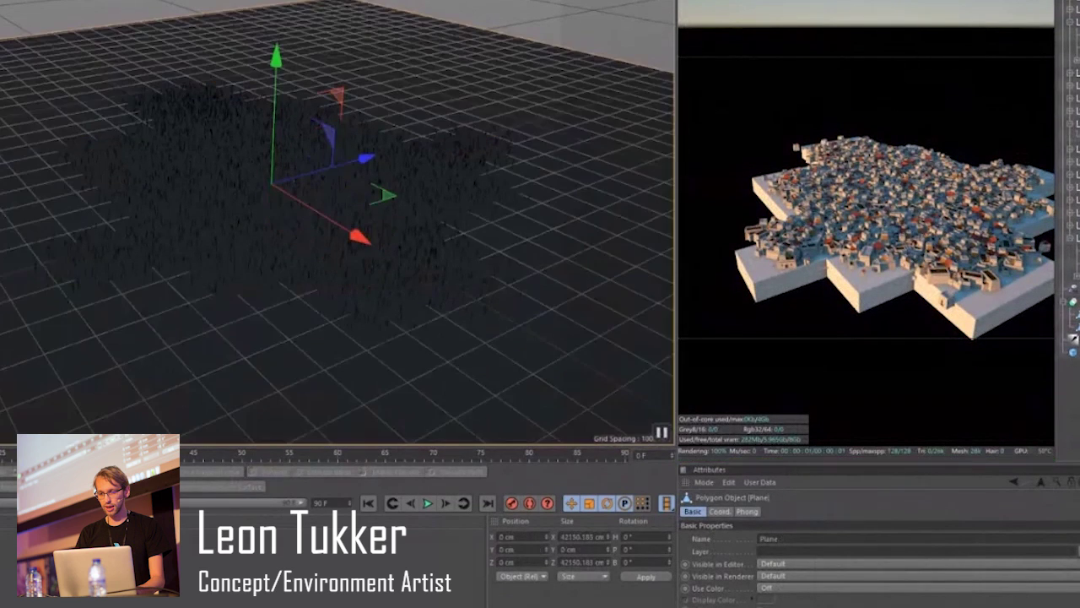
scroll(431, 175, down, 2)
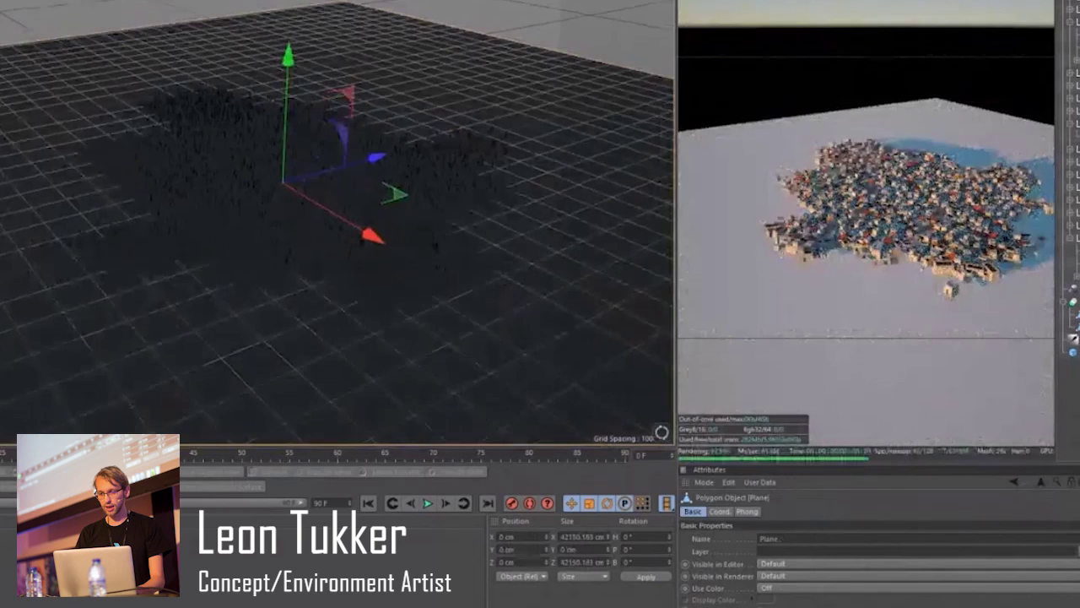
Adjust the scale of the cutting block inside the Boole and convert the Boole into an editable polygon mesh.
click(1076, 327)
key(t)
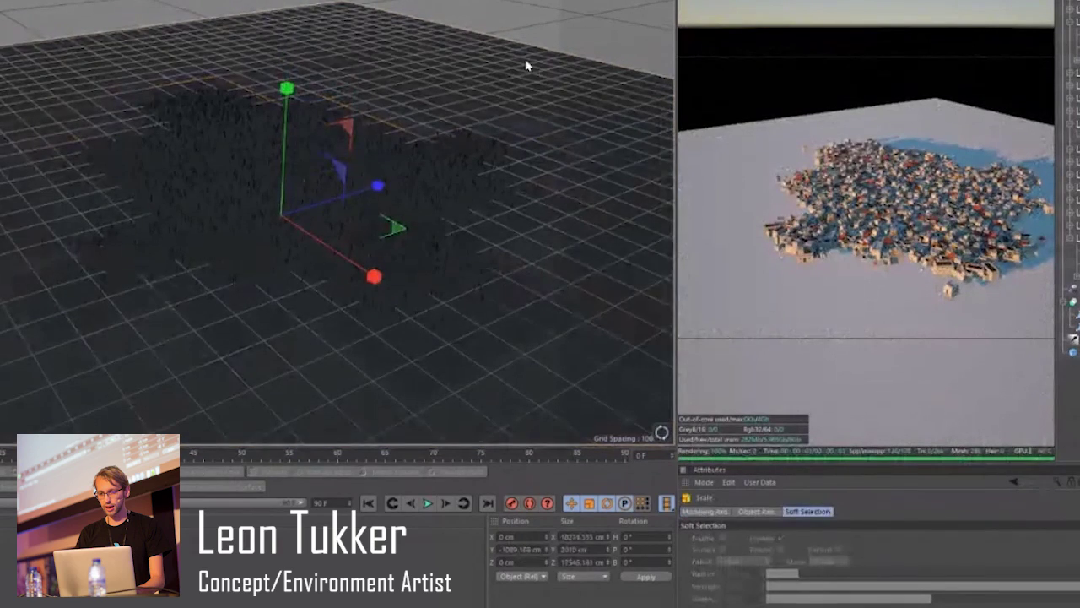
mouse_move(527, 63)
mouse_down()
mouse_move(556, 60)
mouse_move(534, 56)
mouse_up()
alt+drag(523, 53, 503, 94)
click(1076, 304)
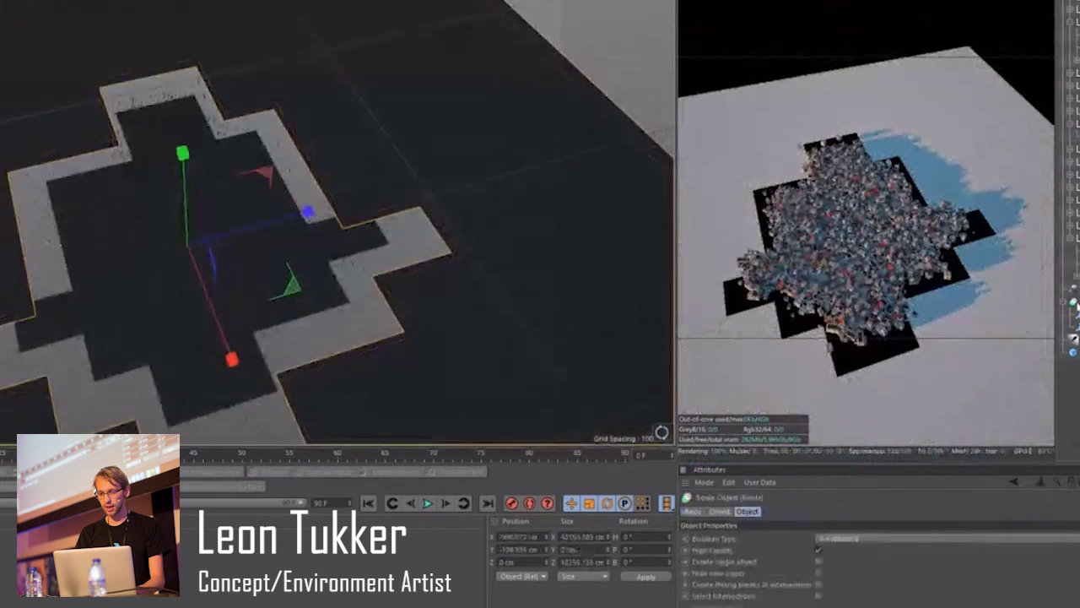
key(c)
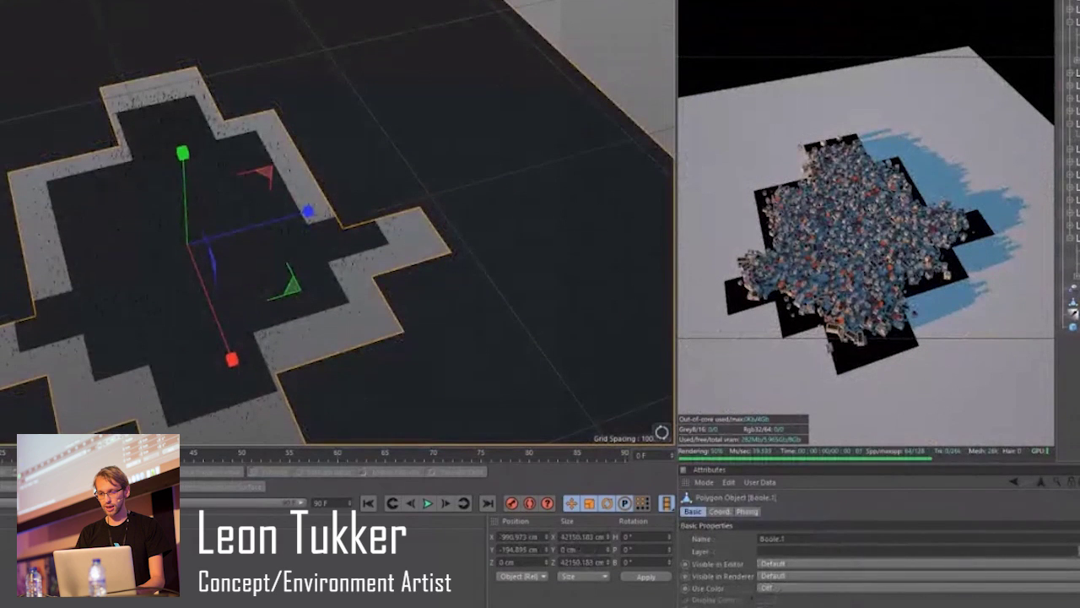
Add a new plane, scale it to about 26286 cm and lower it about 1179 cm to form a floor beneath the hole.
click(115, 0)
click(320, 0)
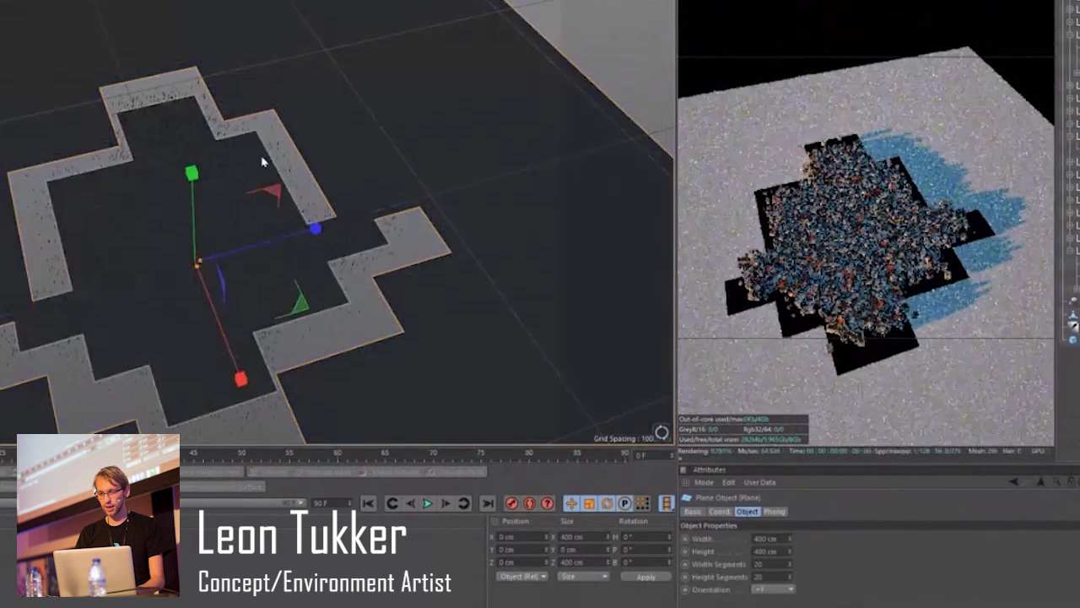
key(t)
drag(315, 152, 152, 328)
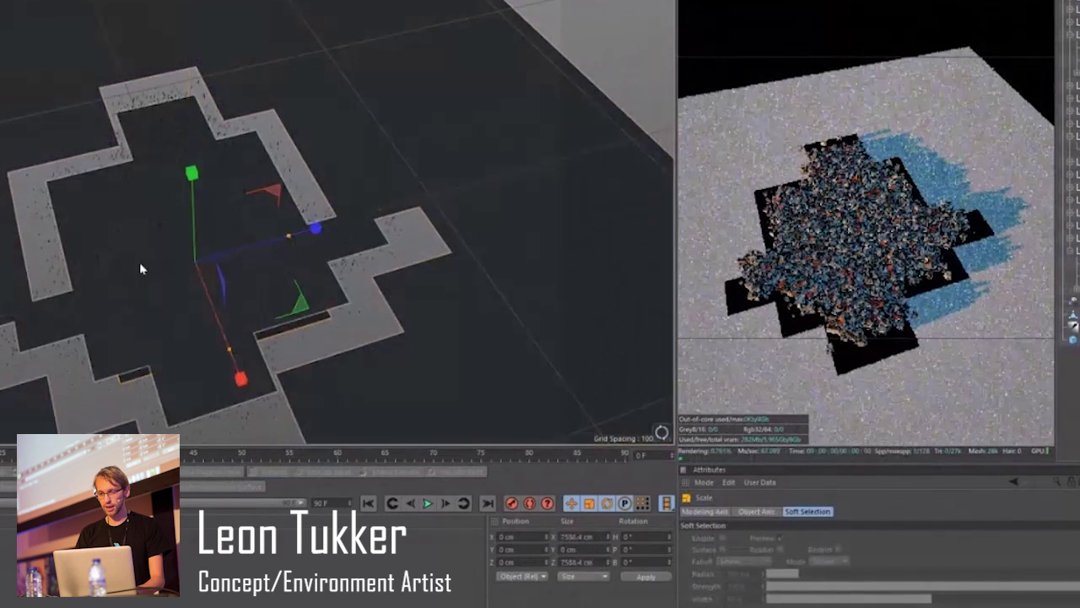
drag(95, 105, 593, 307)
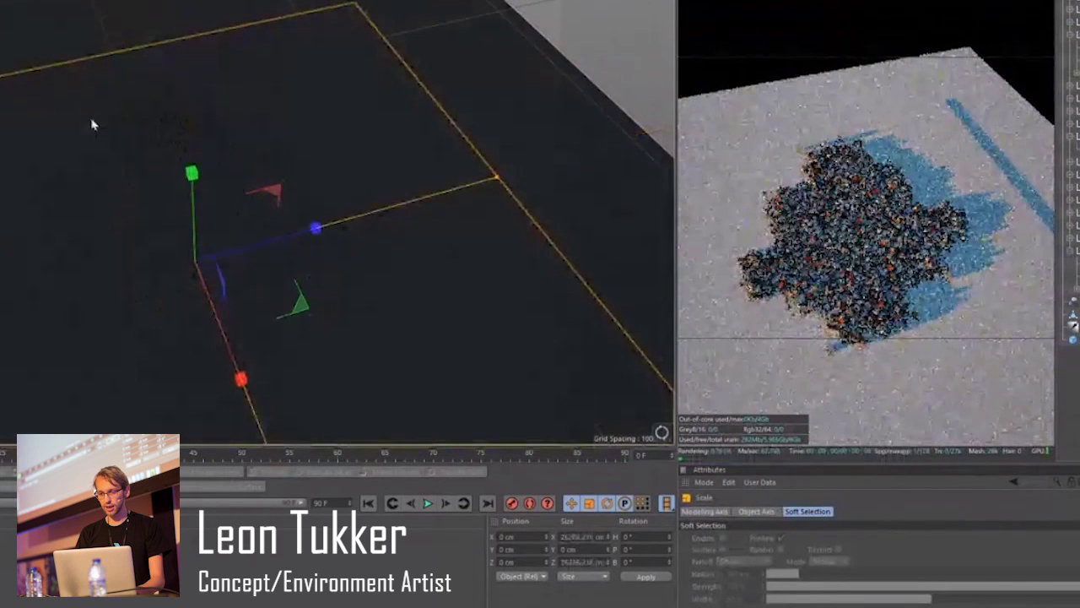
key(e)
drag(192, 174, 198, 194)
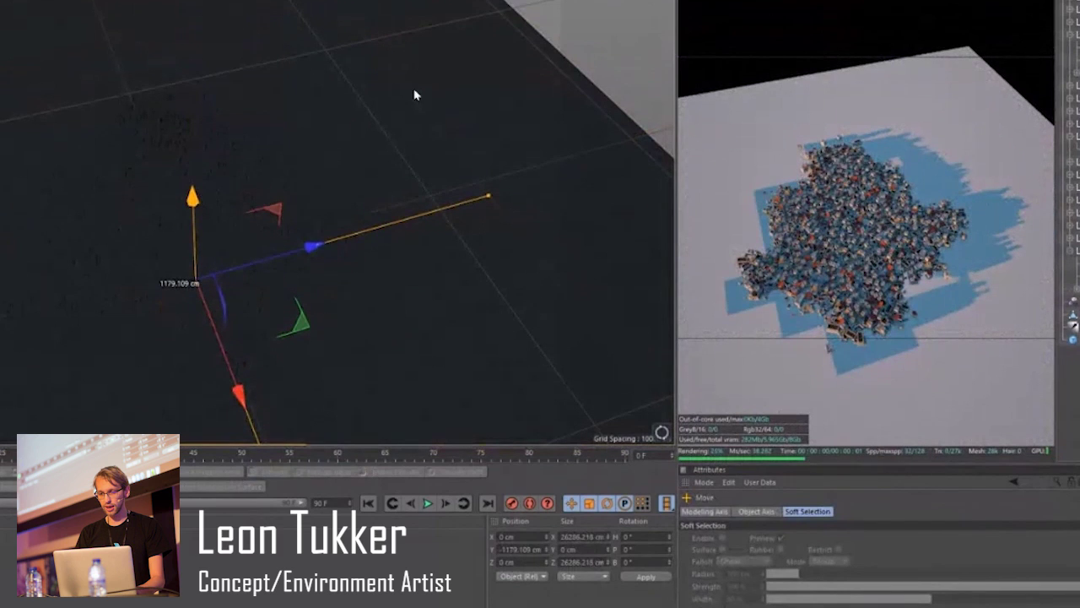
Select all polygons of the cut ground mesh and smear uneven terrain around the hole with the Brush at a 2382 cm radius.
click(41, 80)
key(Return)
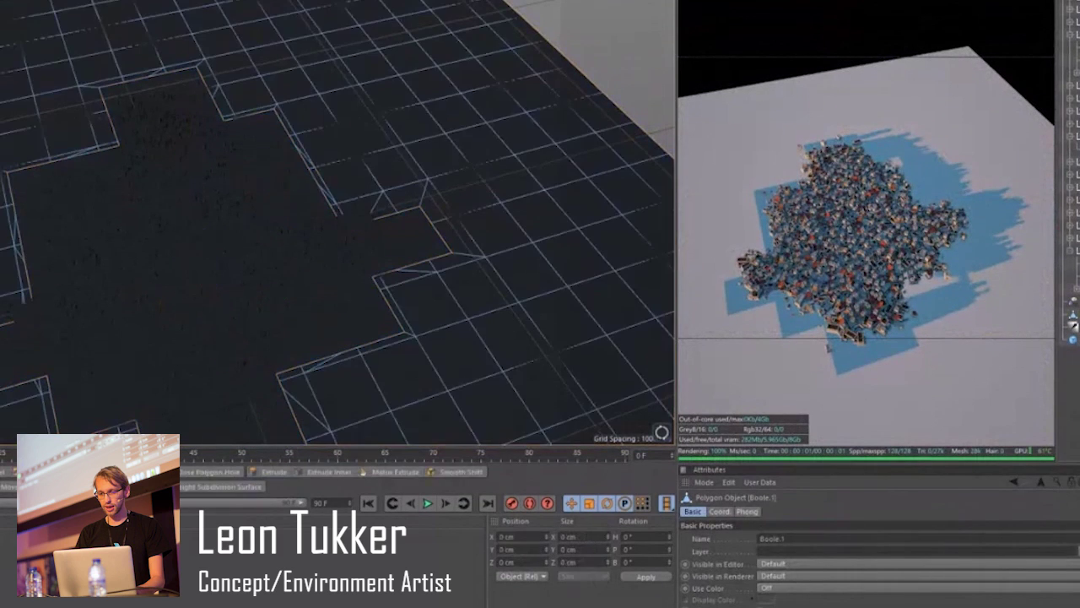
alt+drag(90, 137, 103, 95)
right_click(190, 174)
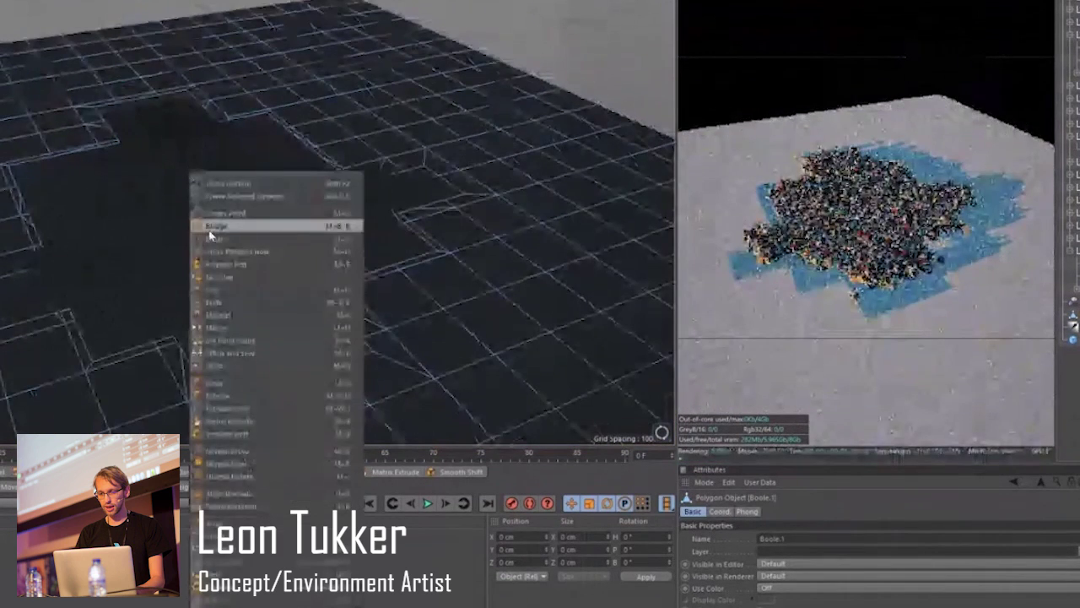
click(211, 232)
key(ctrl+a)
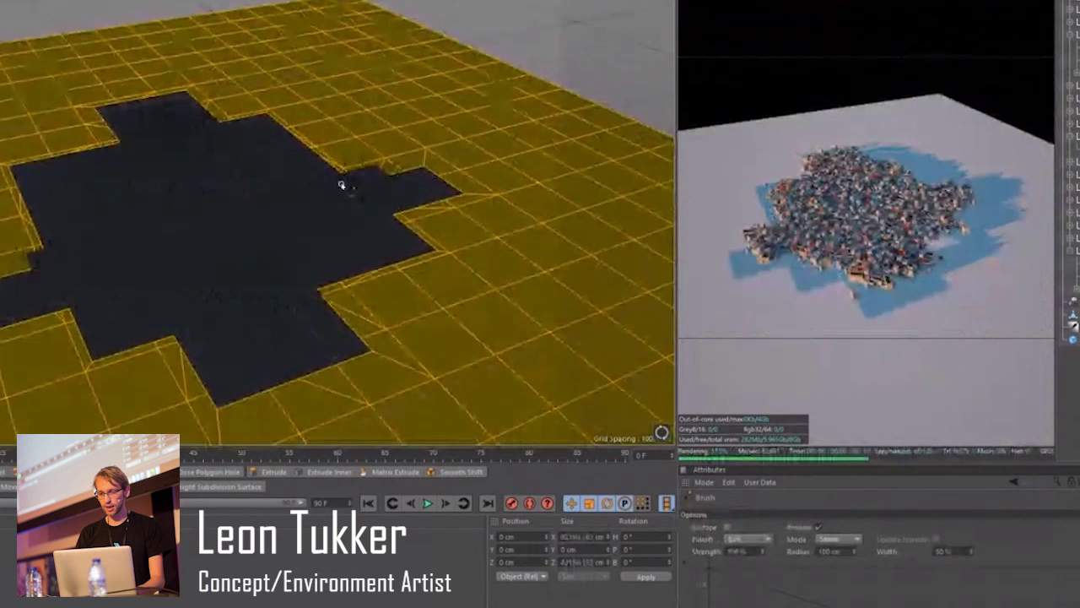
drag(351, 186, 353, 175)
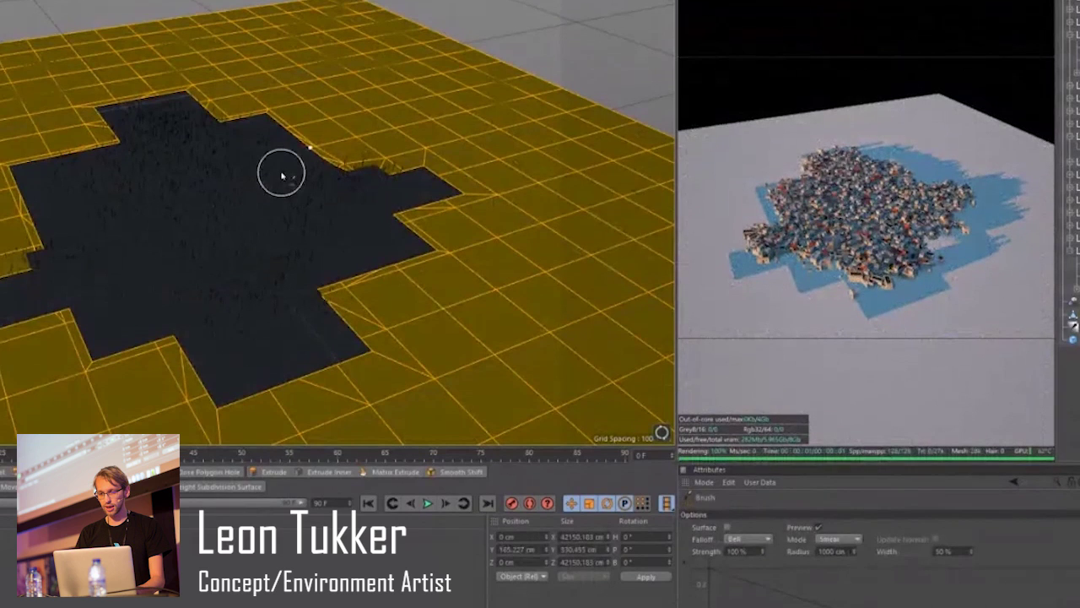
click(852, 550)
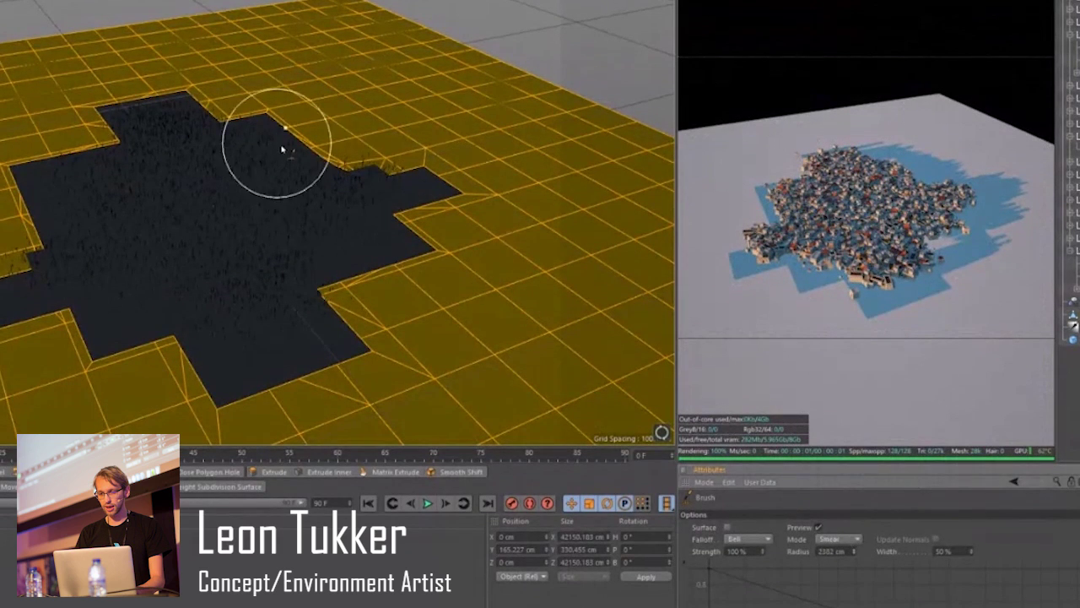
mouse_move(291, 144)
mouse_down()
mouse_move(357, 174)
mouse_move(406, 251)
mouse_move(388, 236)
mouse_move(301, 319)
mouse_move(203, 352)
mouse_move(107, 340)
mouse_move(106, 321)
mouse_move(24, 289)
mouse_move(33, 245)
mouse_up()
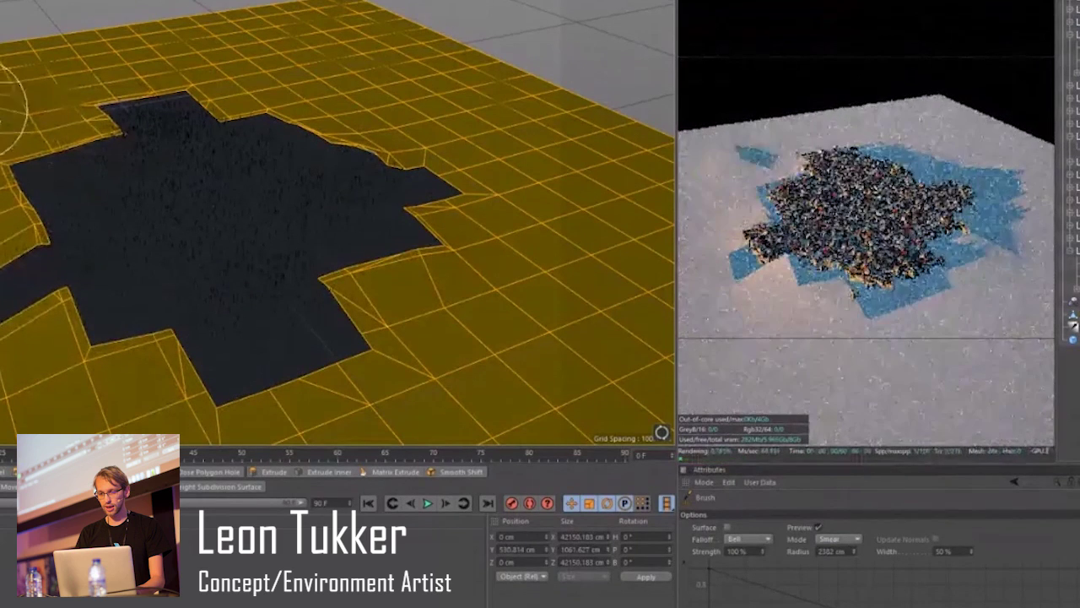
Increase the Brush radius to 2954 cm and smear raised hills along the ground mesh's outer edge.
scroll(439, 221, down, 3)
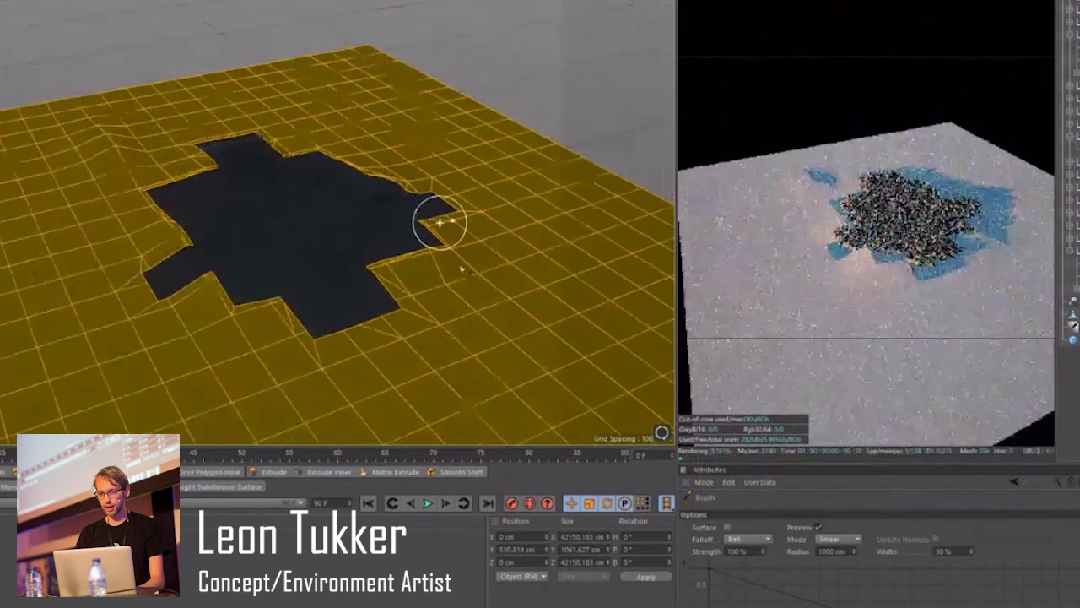
scroll(439, 221, down, 2)
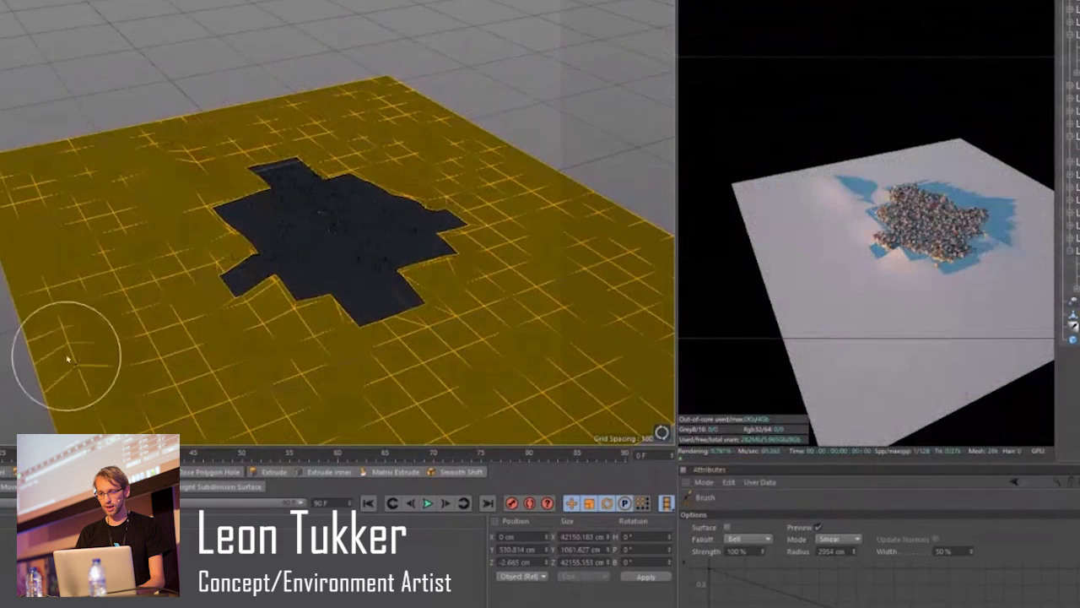
mouse_move(68, 357)
mouse_down()
mouse_move(29, 294)
mouse_move(2, 215)
mouse_up()
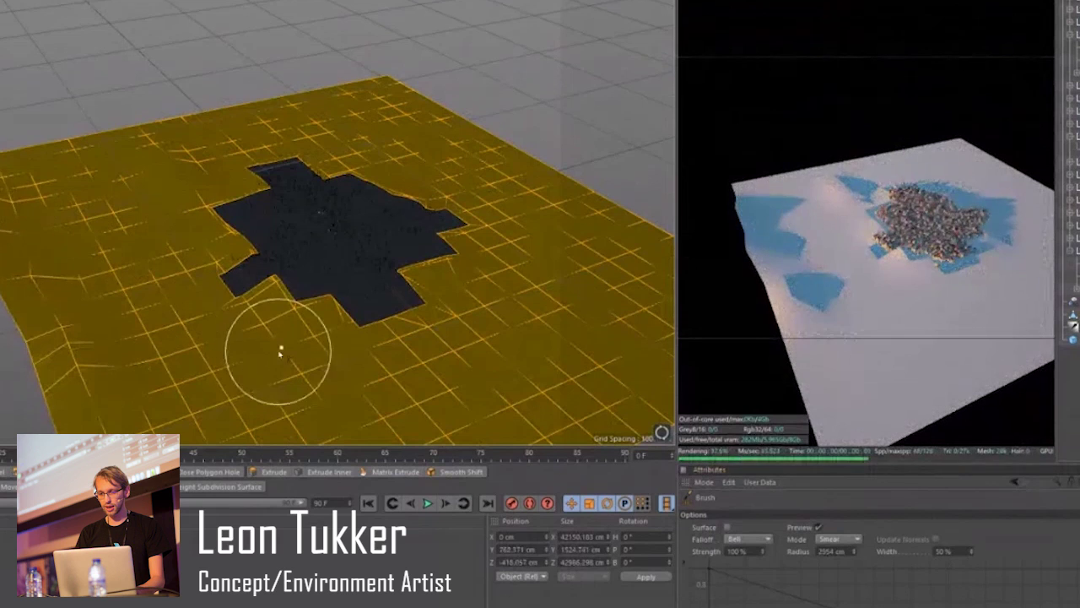
Extrude all polygons of the ground mesh downward to give the terrain thickness and walls around the hole.
scroll(448, 281, up, 3)
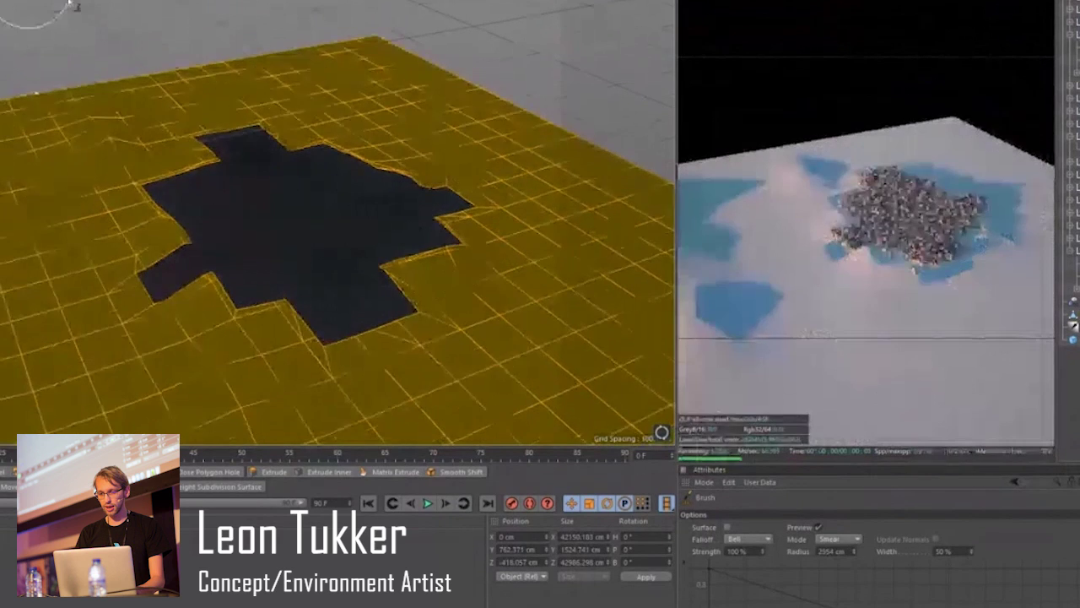
right_click(148, 74)
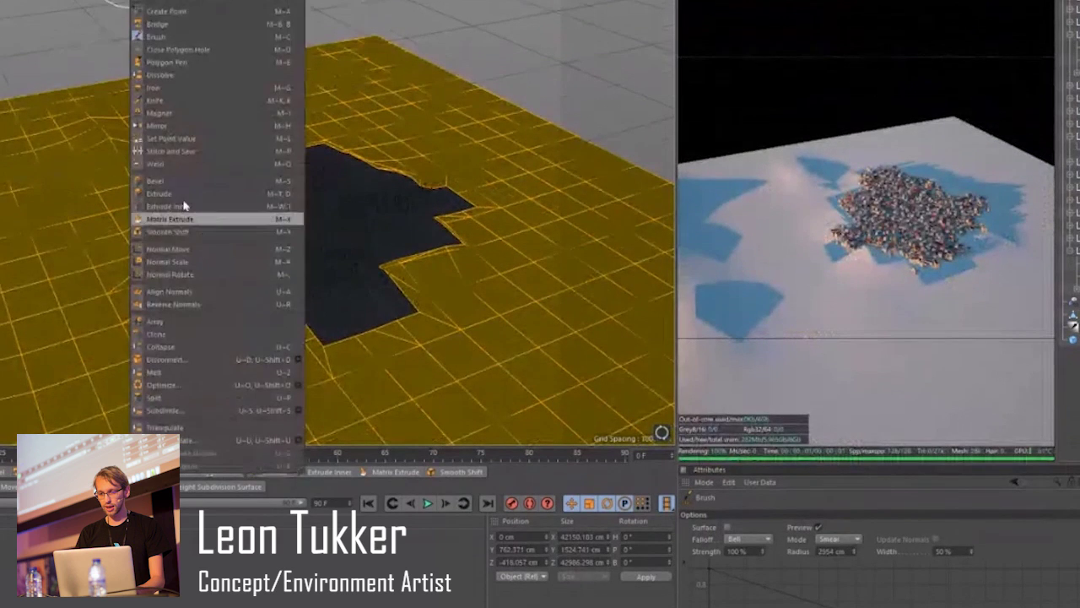
click(186, 196)
drag(541, 305, 541, 304)
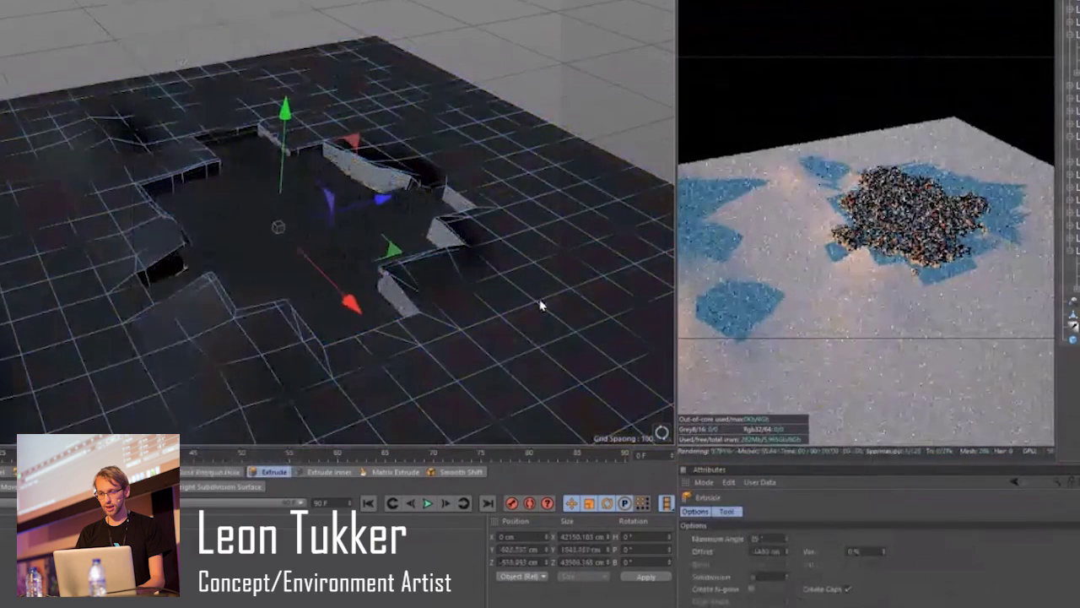
scroll(405, 237, up, 2)
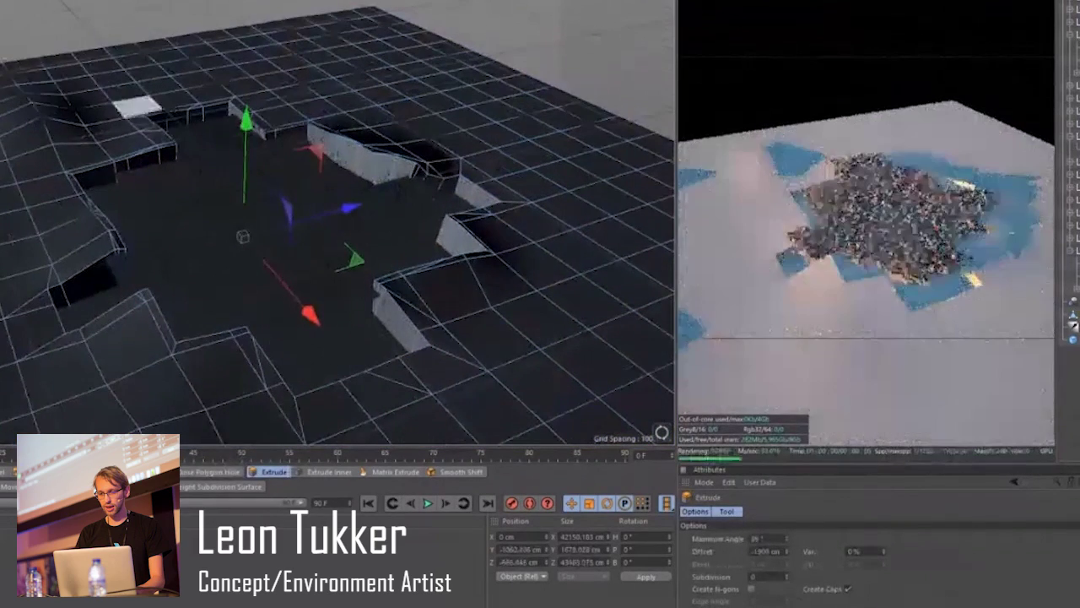
scroll(137, 107, up, 2)
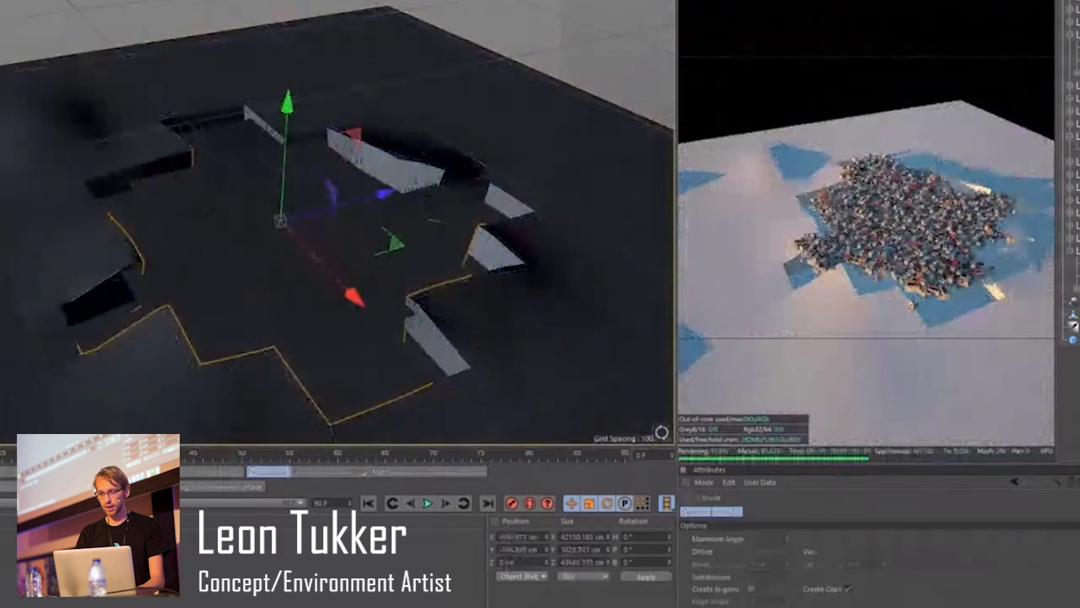
Lower the building plane Plane.1 to about Y -1044 cm and scale it up by about 12% inside the hole.
key(e)
click(1075, 301)
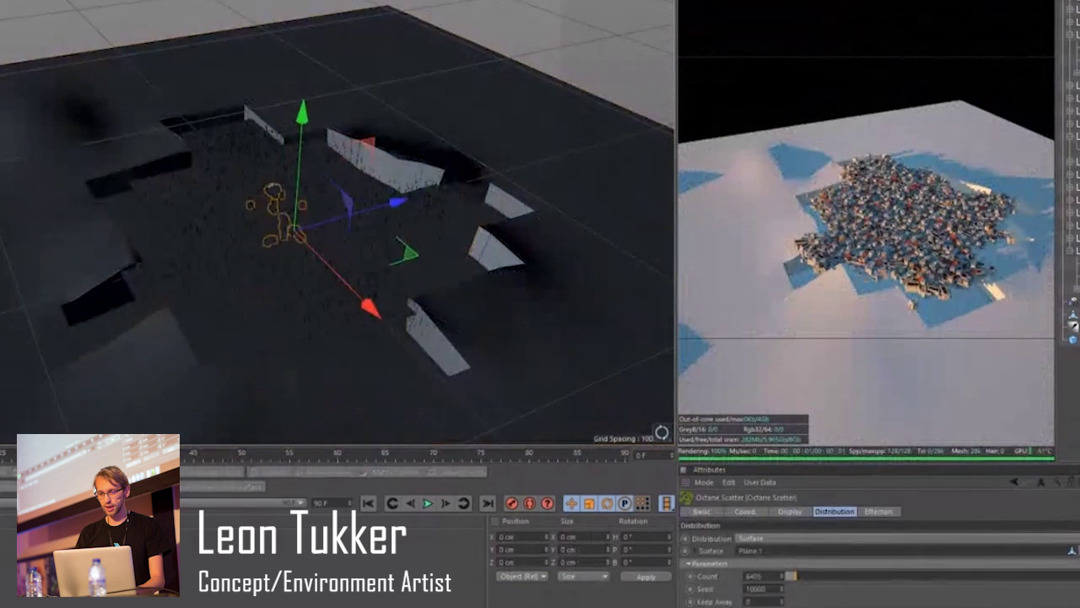
click(1073, 313)
drag(291, 91, 318, 131)
click(1073, 327)
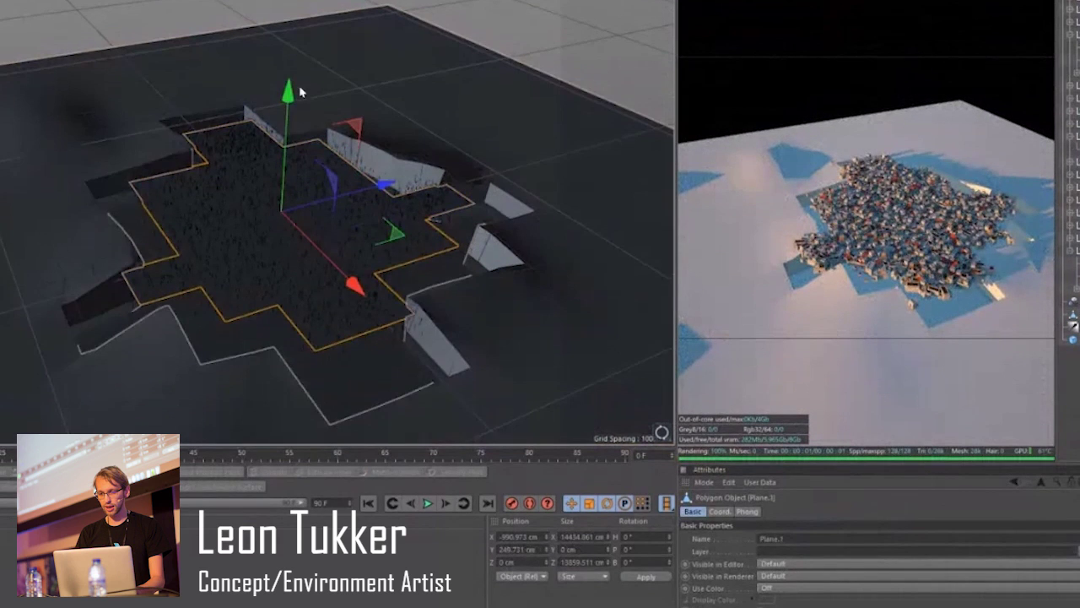
drag(300, 91, 306, 125)
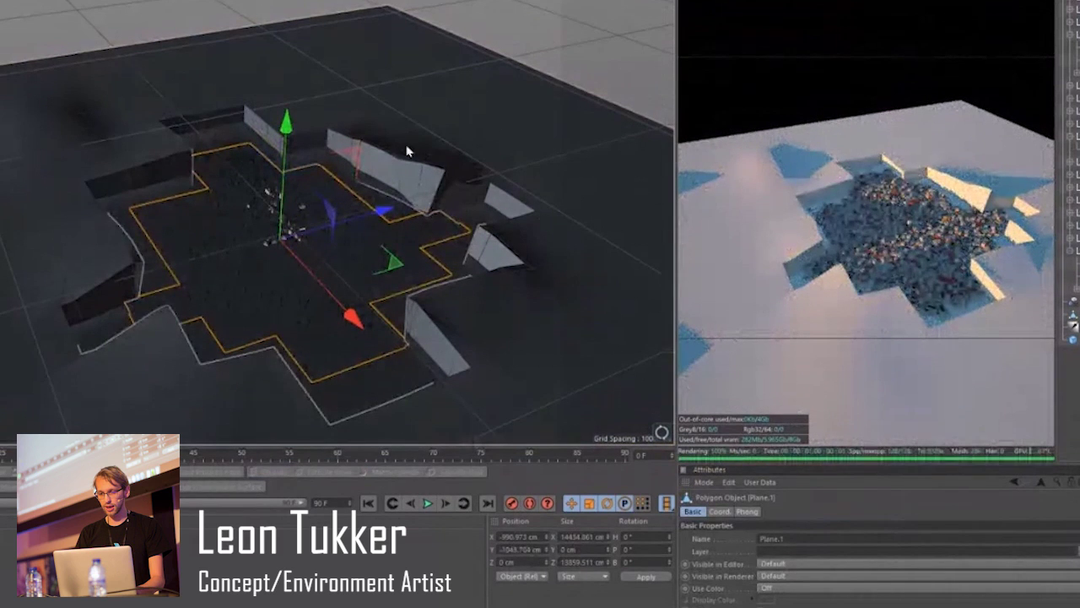
key(t)
drag(475, 65, 510, 91)
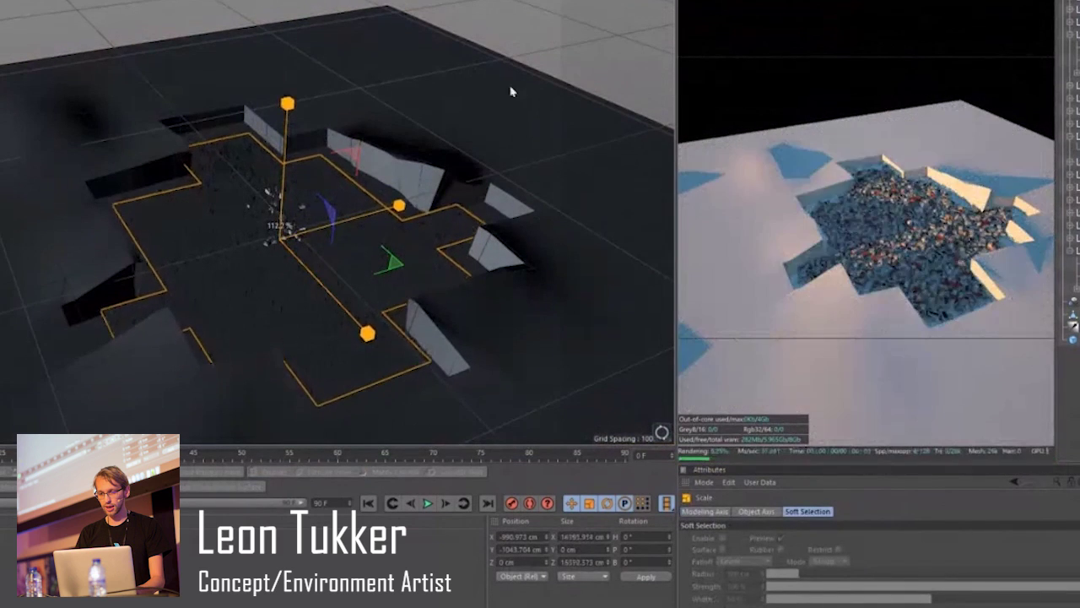
alt+drag(356, 253, 364, 284)
Select all ground mesh polygons and distort the terrain around the hole with the Brush in Twister mode at a 32212 cm radius.
click(413, 106)
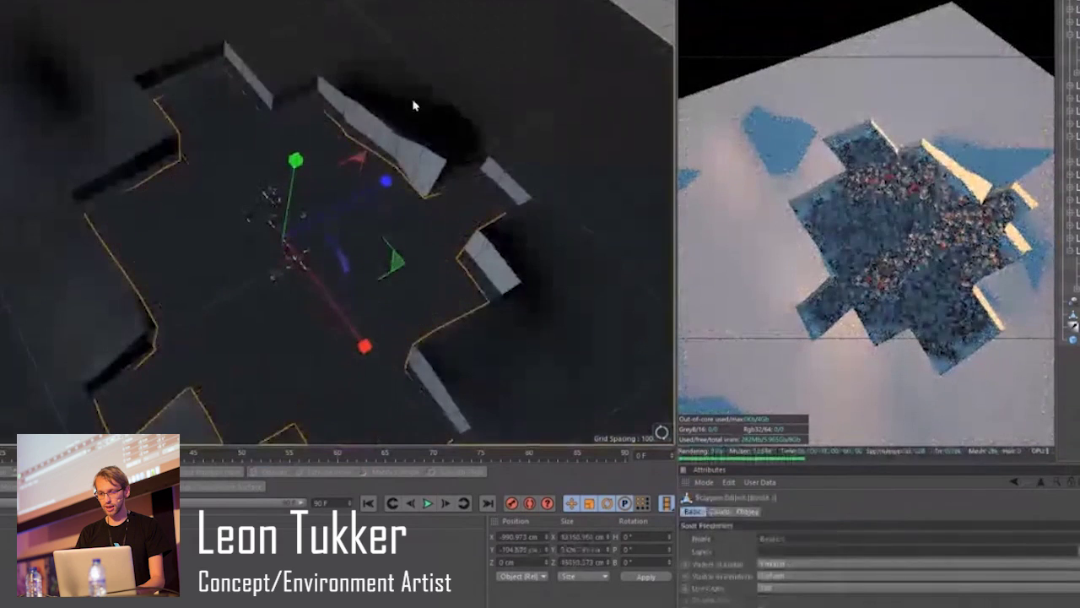
key(Return)
right_click(2, 48)
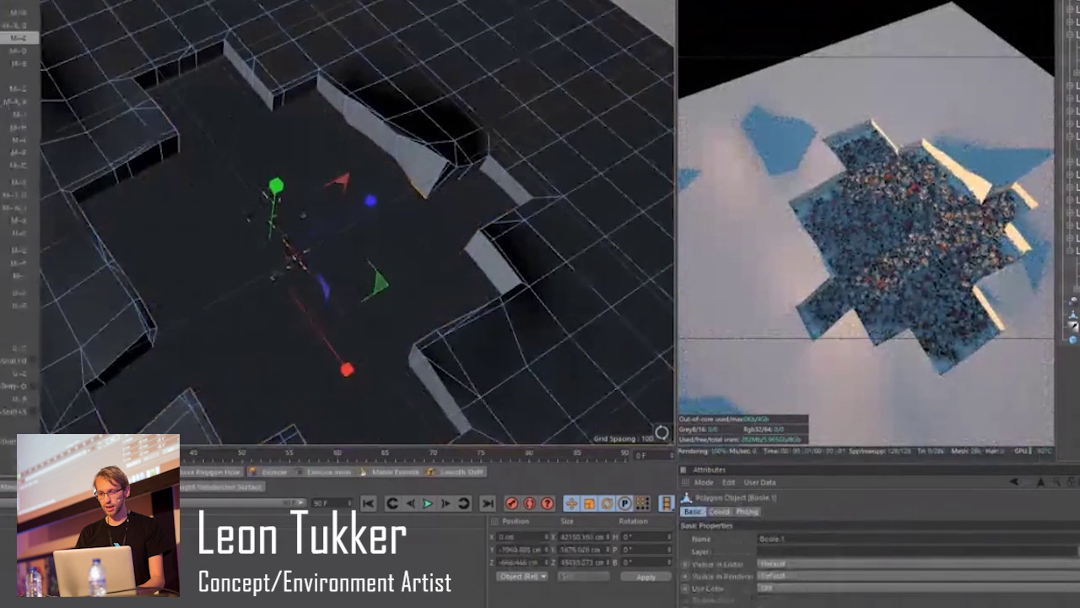
click(7, 38)
key(ctrl+a)
click(846, 545)
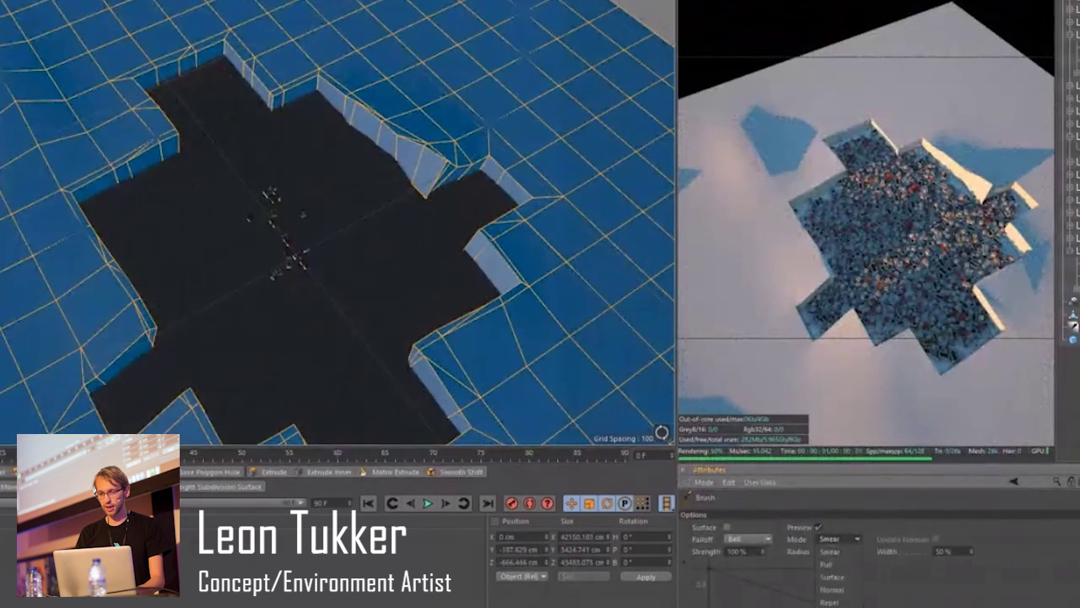
scroll(505, 196, down, 2)
mouse_move(84, 288)
mouse_down()
mouse_move(101, 297)
mouse_move(98, 356)
mouse_move(110, 361)
mouse_up()
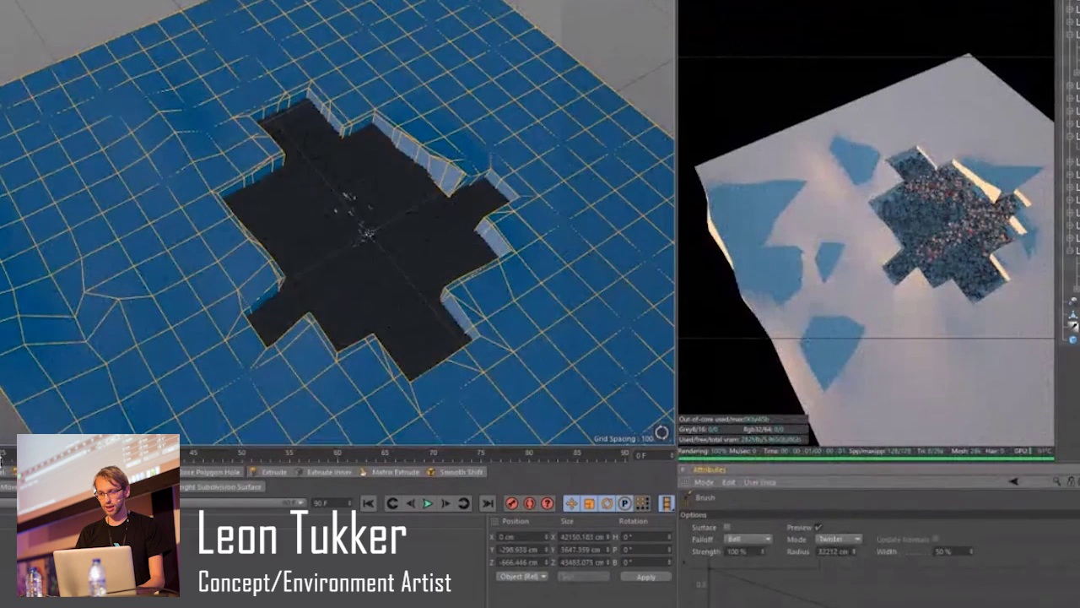
drag(91, 221, 103, 245)
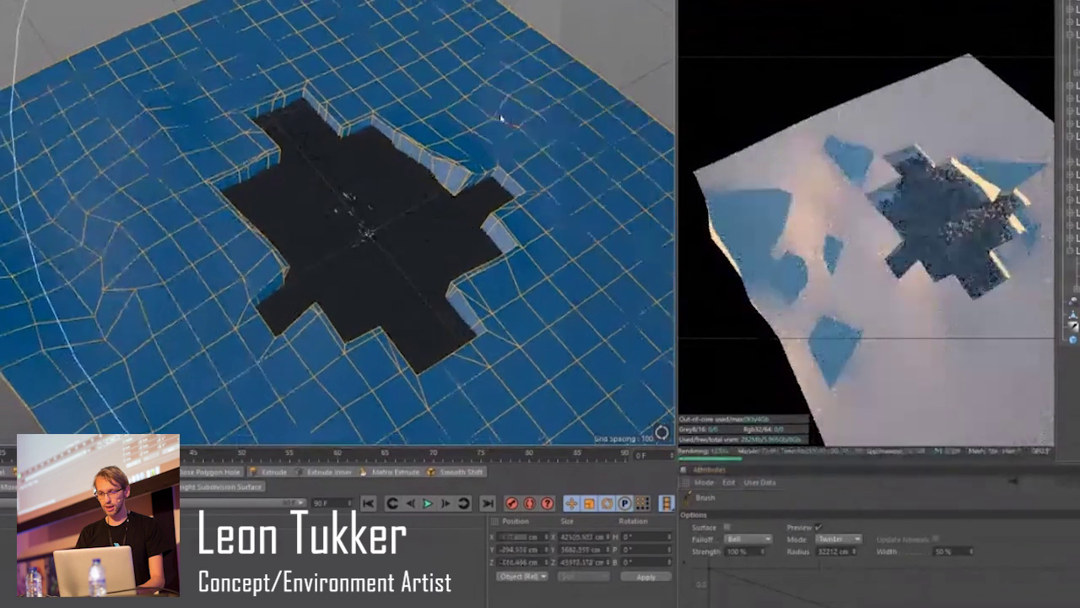
drag(501, 118, 522, 163)
drag(569, 292, 568, 300)
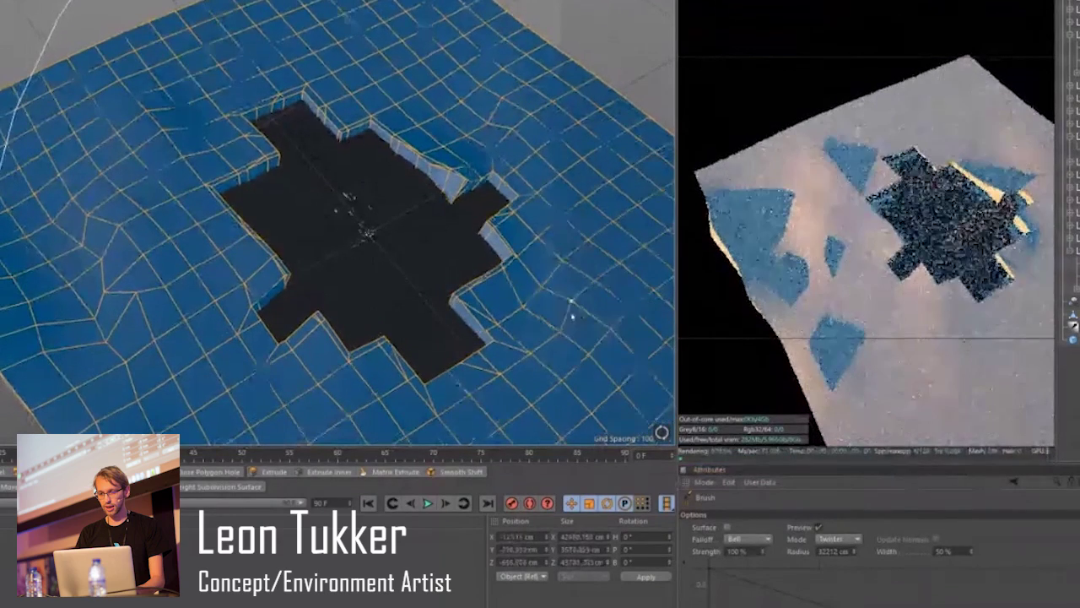
Examine the sunken city and the walls around the hole from low and high angles.
scroll(458, 258, up, 5)
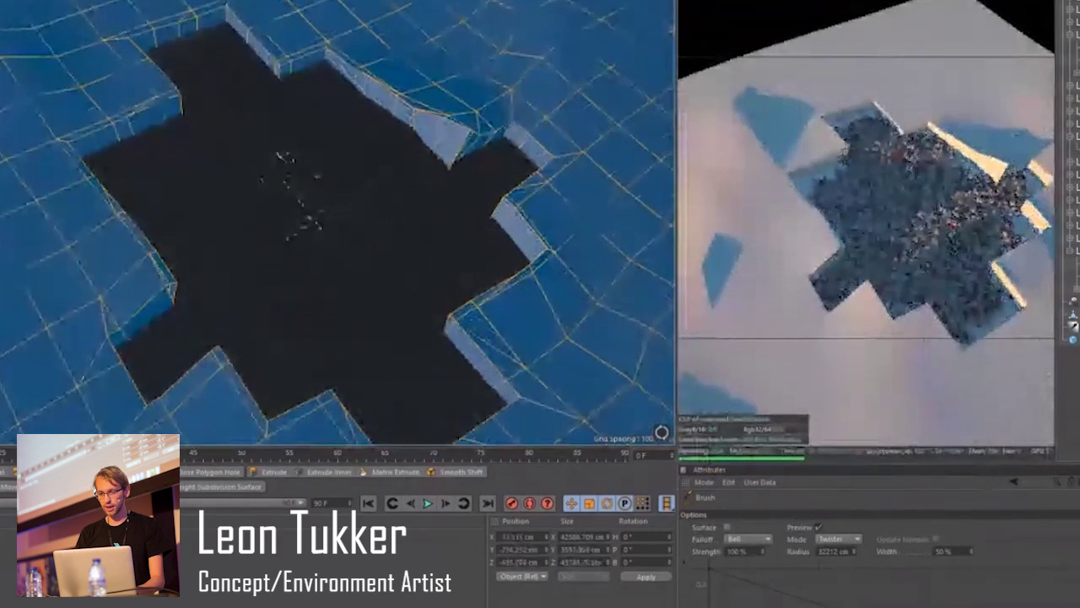
key(ctrl+shift+a)
alt+drag(245, 232, 549, 102)
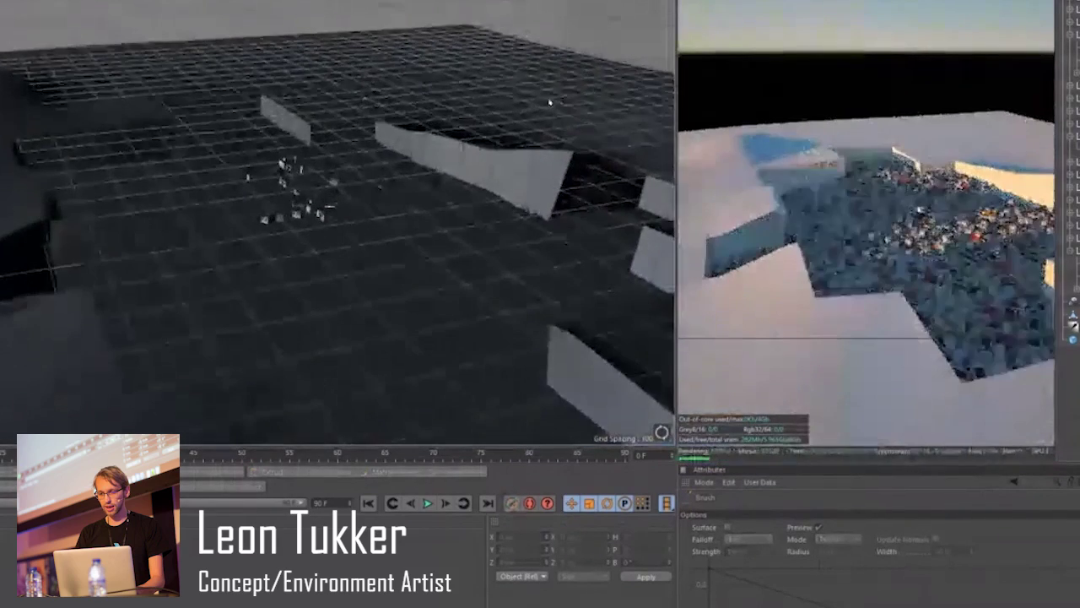
alt+drag(549, 260, 537, 275)
alt+middle_drag(629, 279, 214, 184)
alt+drag(454, 239, 448, 233)
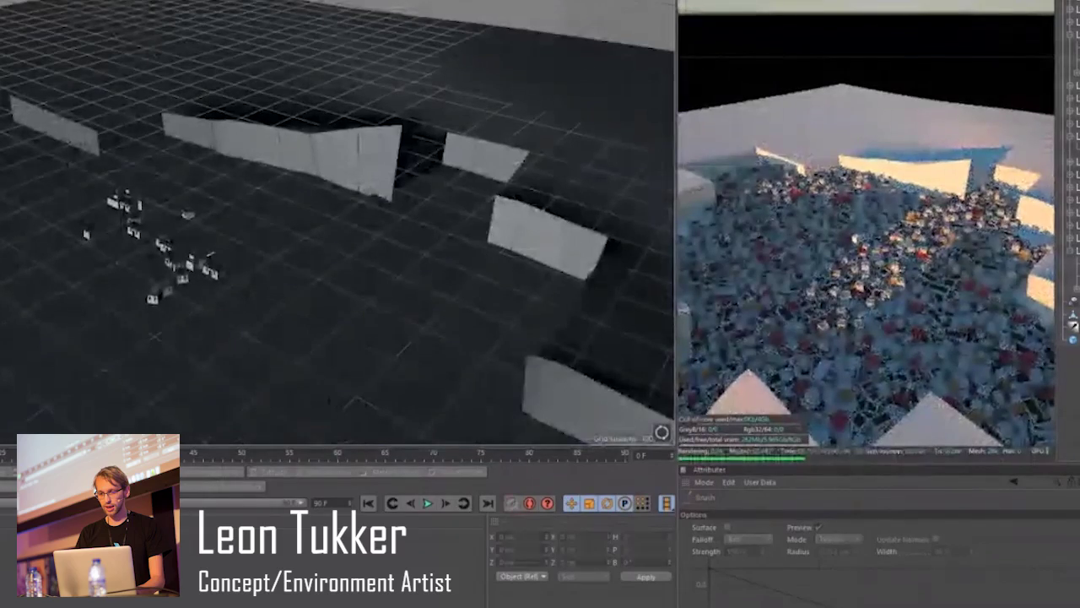
key(r)
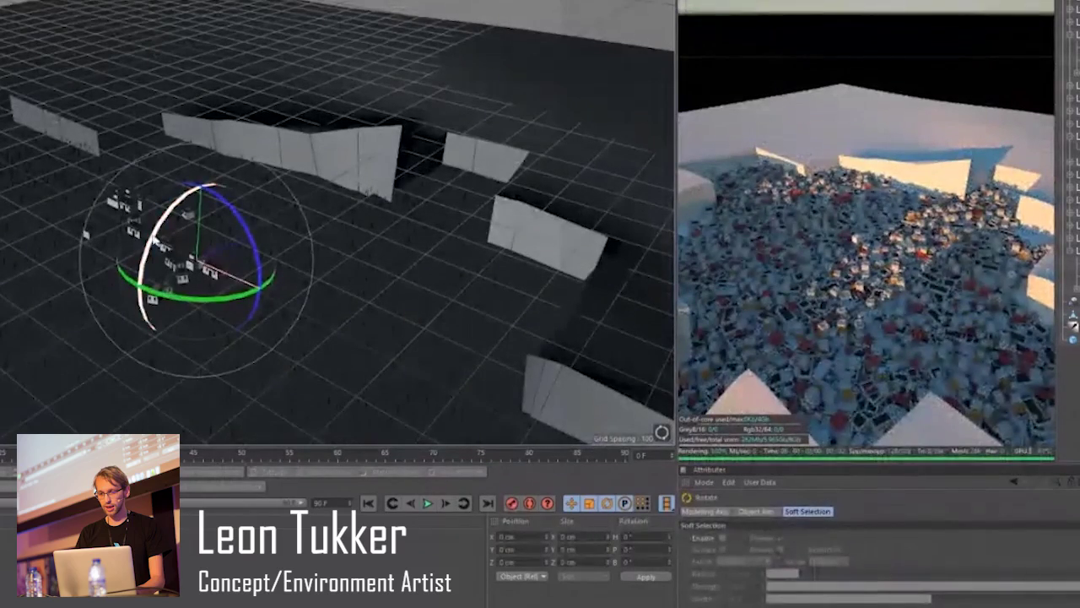
mouse_move(155, 240)
mouse_down()
mouse_move(165, 244)
mouse_move(152, 239)
mouse_up()
scroll(204, 167, down, 4)
alt+drag(251, 194, 211, 203)
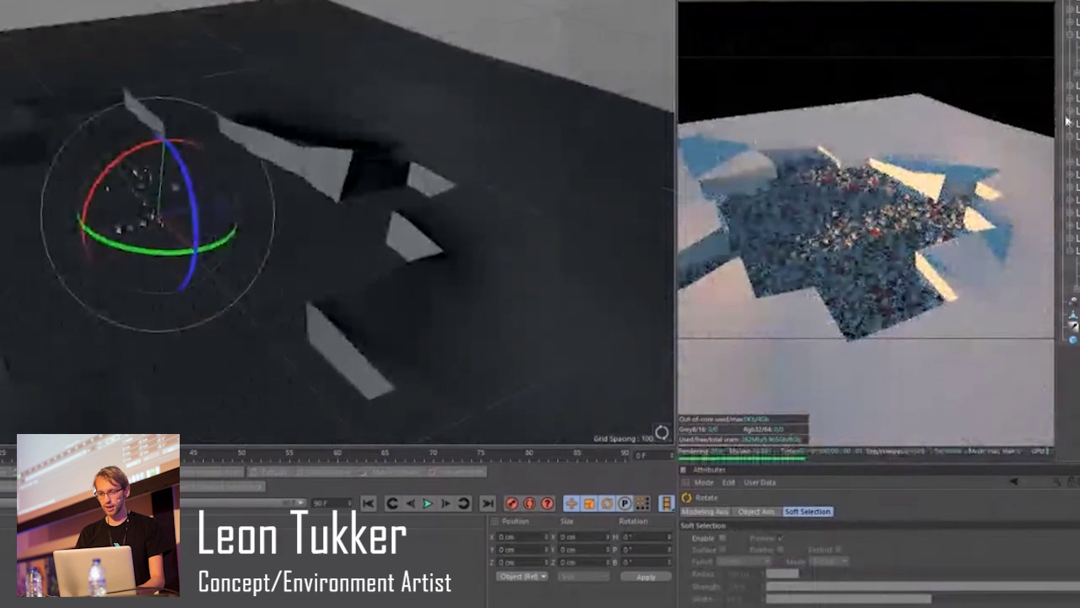
Open the effector settings of the Random.1 randomizer.
click(1074, 35)
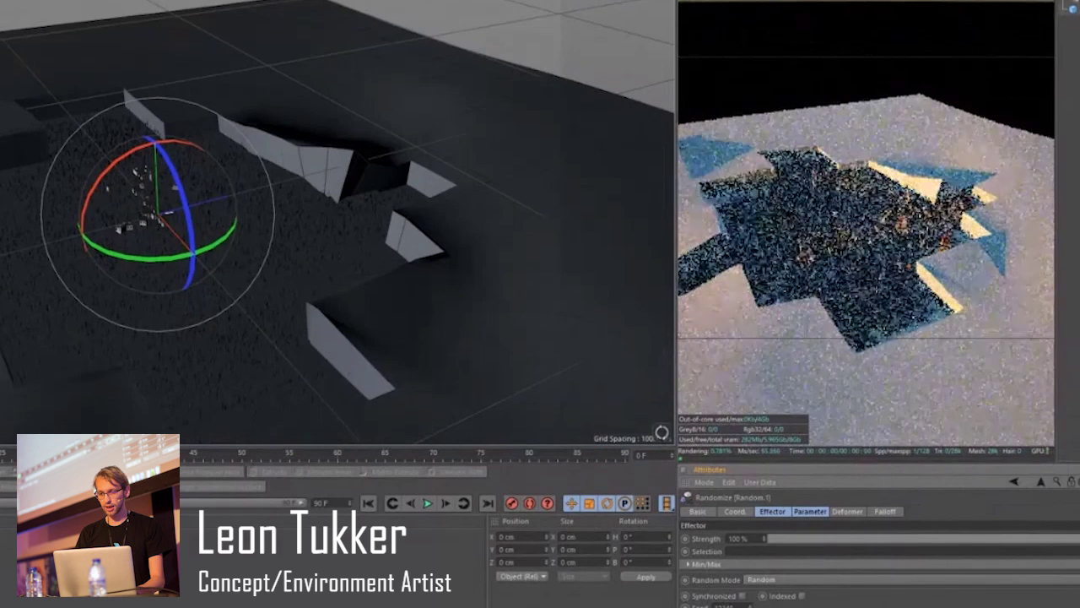
scroll(221, 307, up, 2)
scroll(282, 235, down, 1)
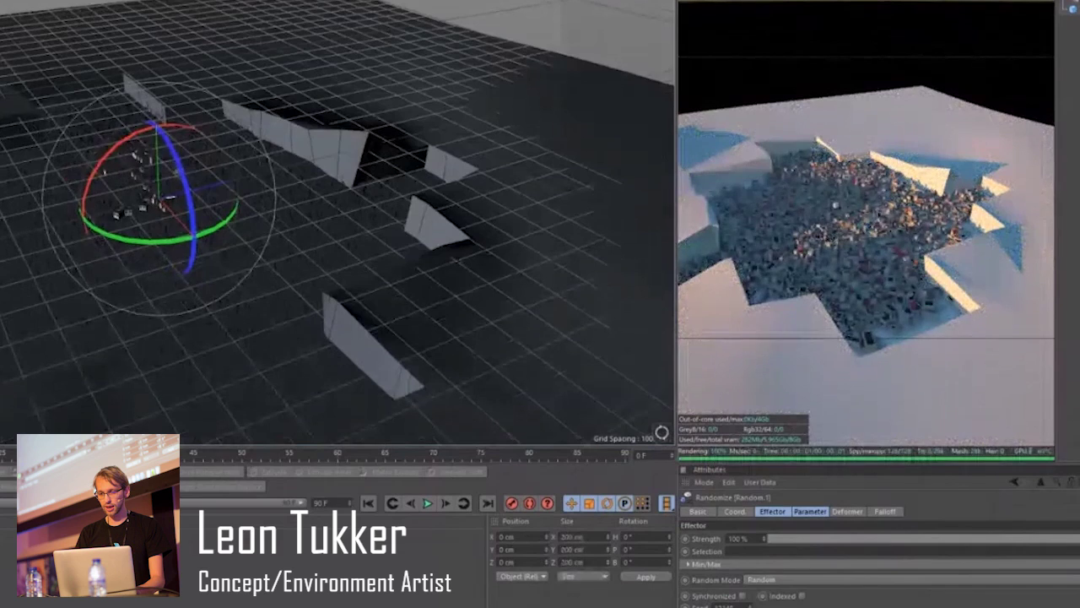
Flatten the ground mesh vertically to a height of about 2434 cm.
key(e)
click(99, 85)
key(t)
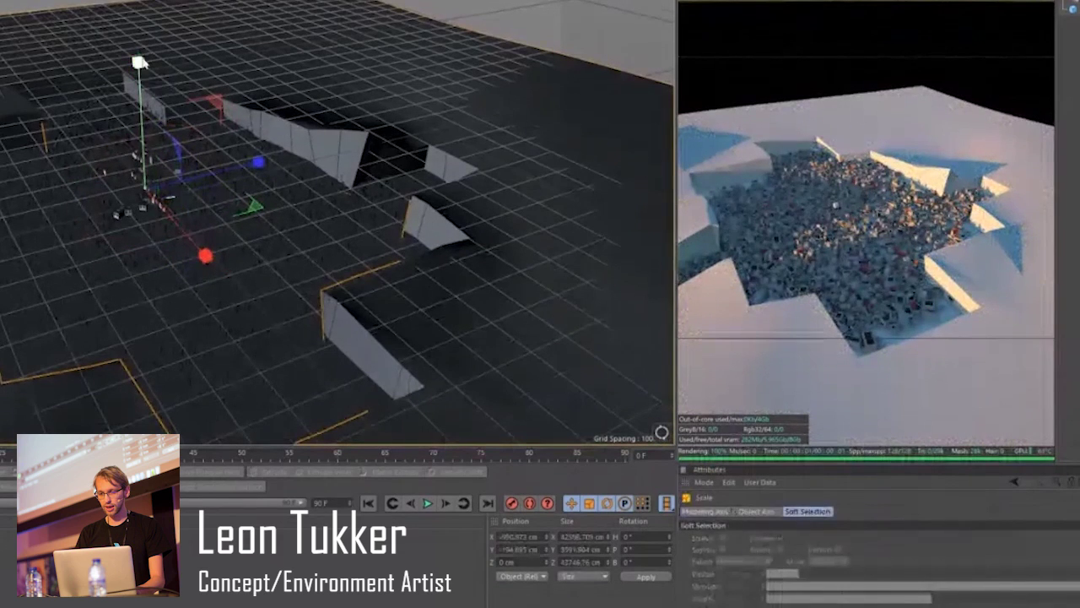
drag(142, 64, 145, 90)
key(e)
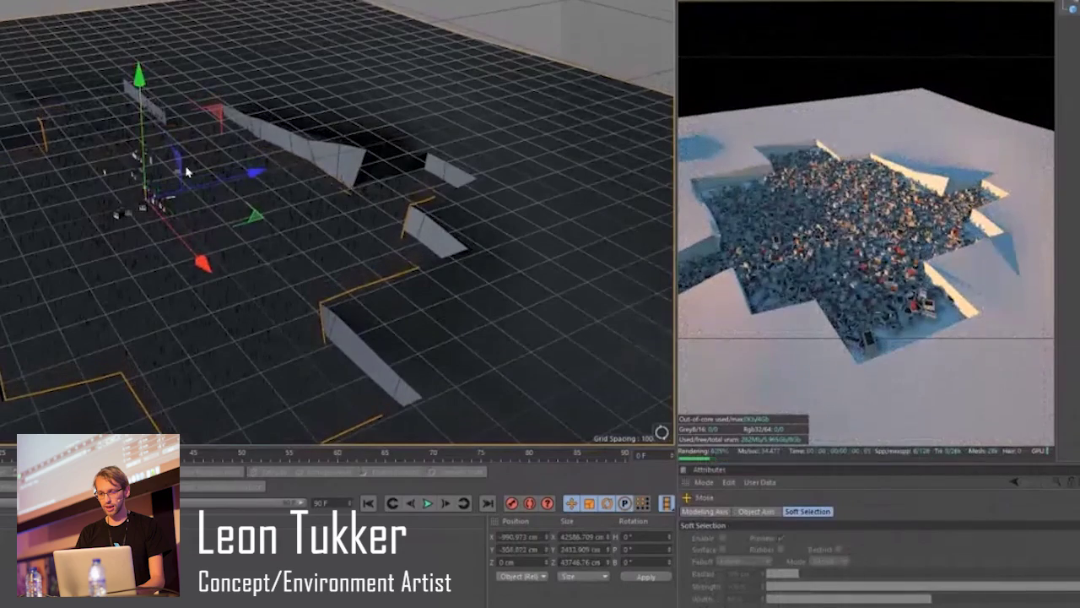
Use the Brush at a 1990 cm radius to twist the hole's front corner and smear it into a trench toward the ground's outer edge.
alt+drag(188, 179, 212, 195)
scroll(227, 201, up, 4)
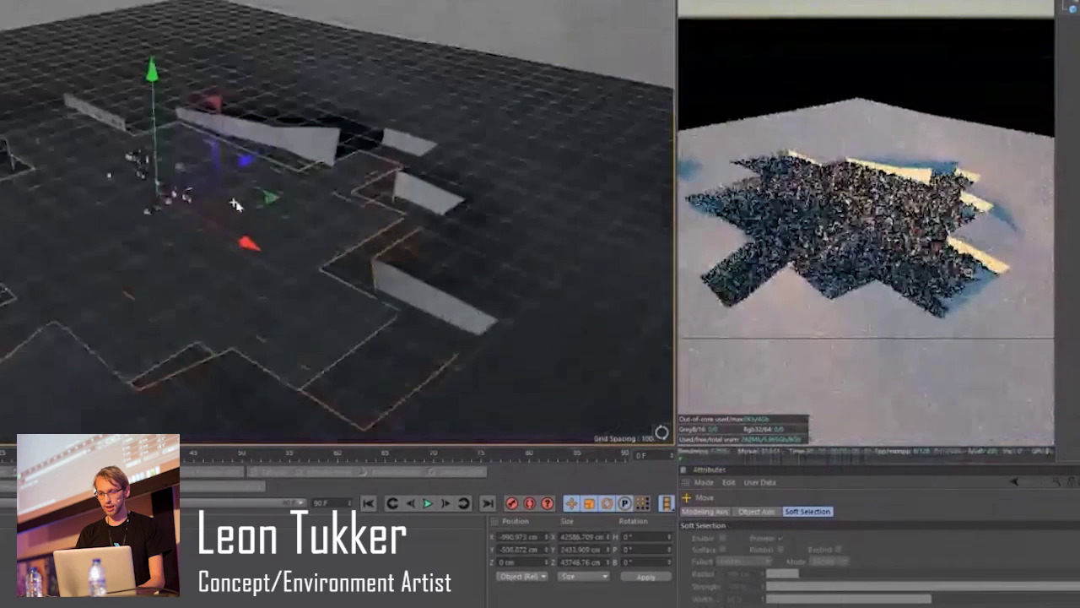
alt+drag(230, 242, 341, 352)
key(Return)
mouse_move(285, 268)
alt+mouse_down()
mouse_move(263, 260)
mouse_move(280, 278)
alt+mouse_up()
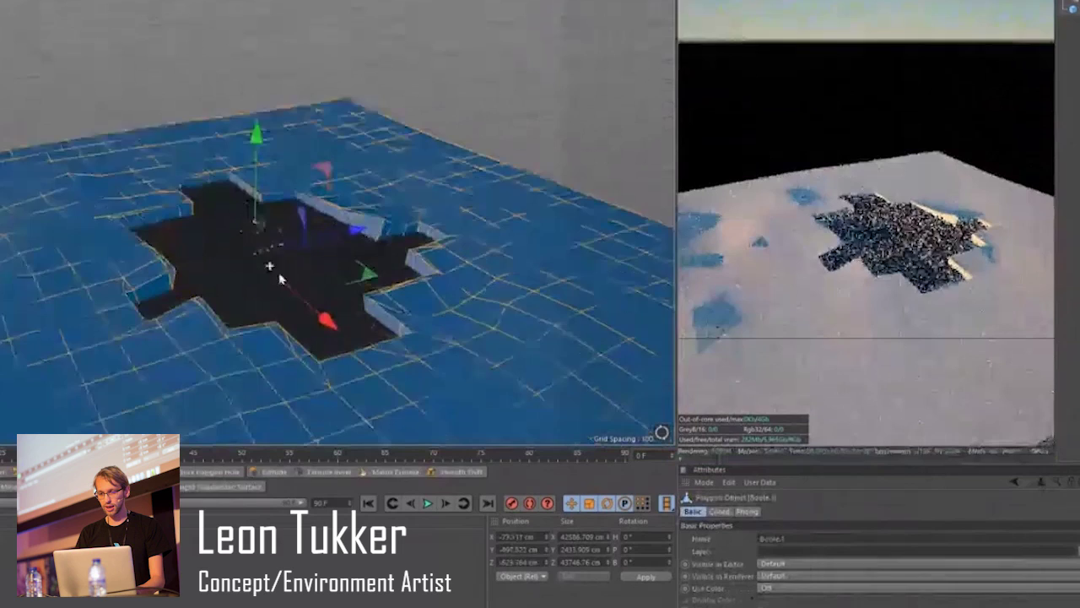
scroll(279, 278, down, 3)
scroll(538, 428, up, 2)
scroll(540, 429, up, 1)
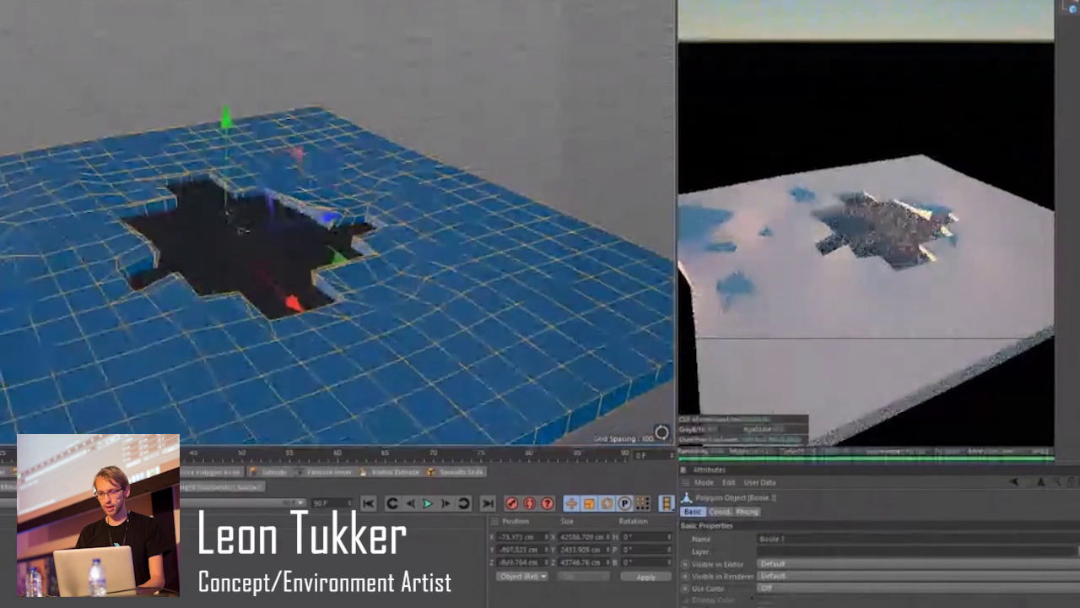
right_click(21, 21)
click(65, 89)
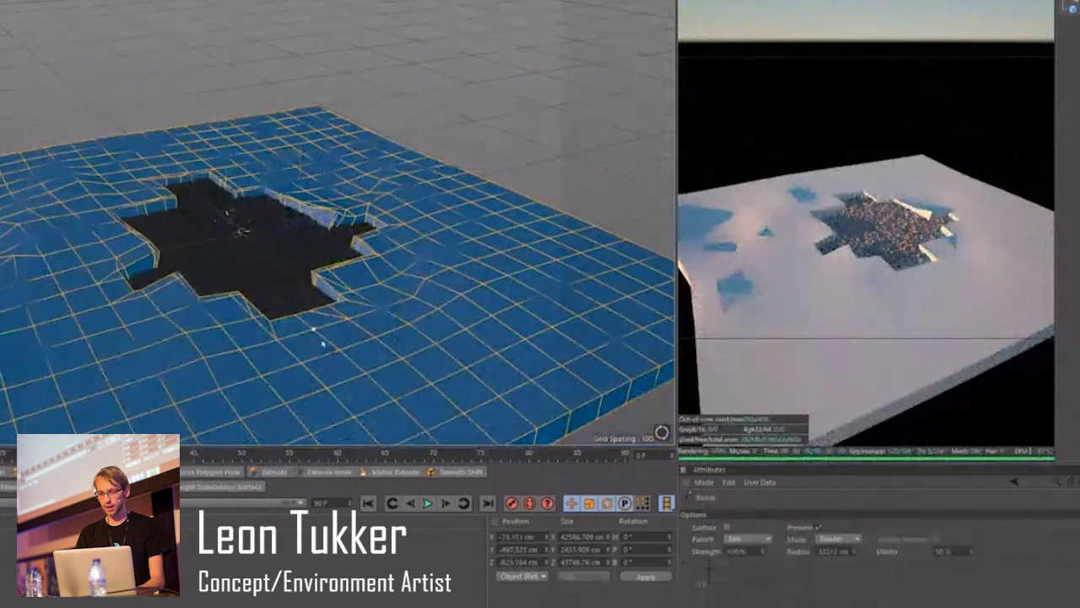
click(852, 552)
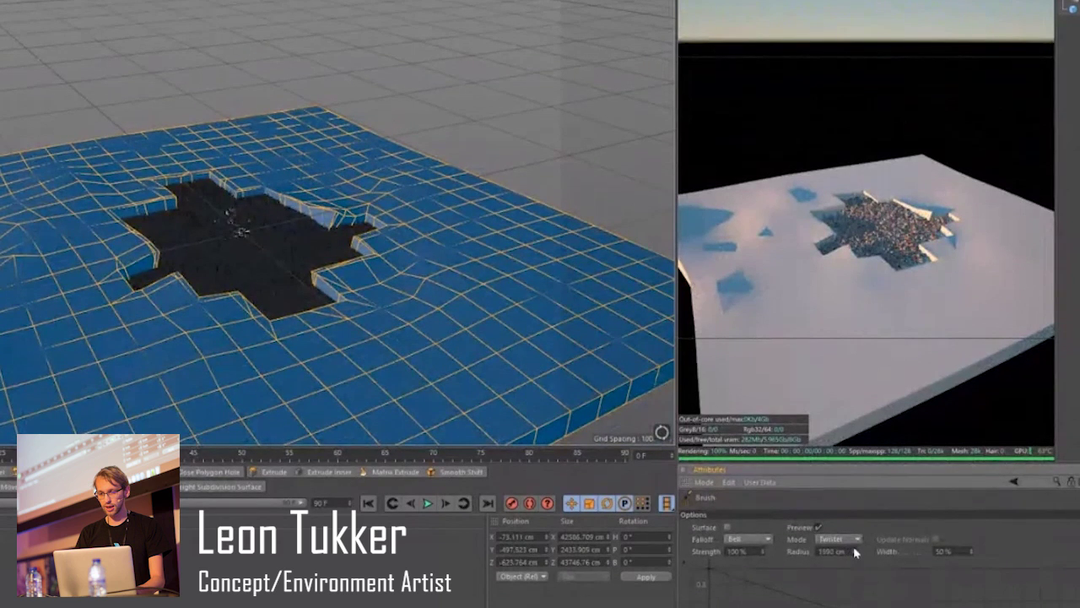
drag(310, 309, 317, 329)
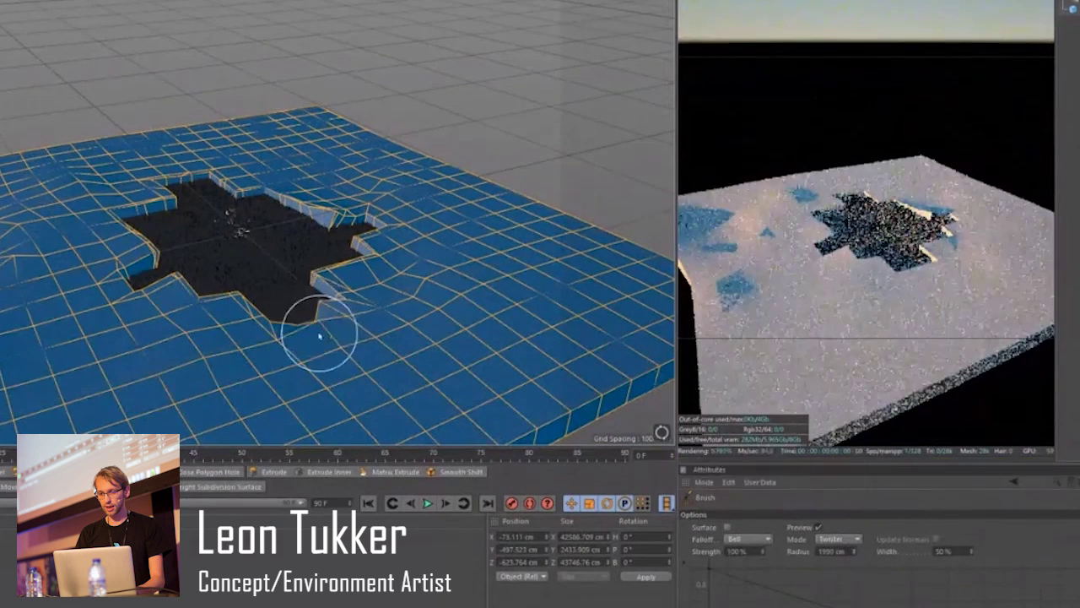
click(843, 538)
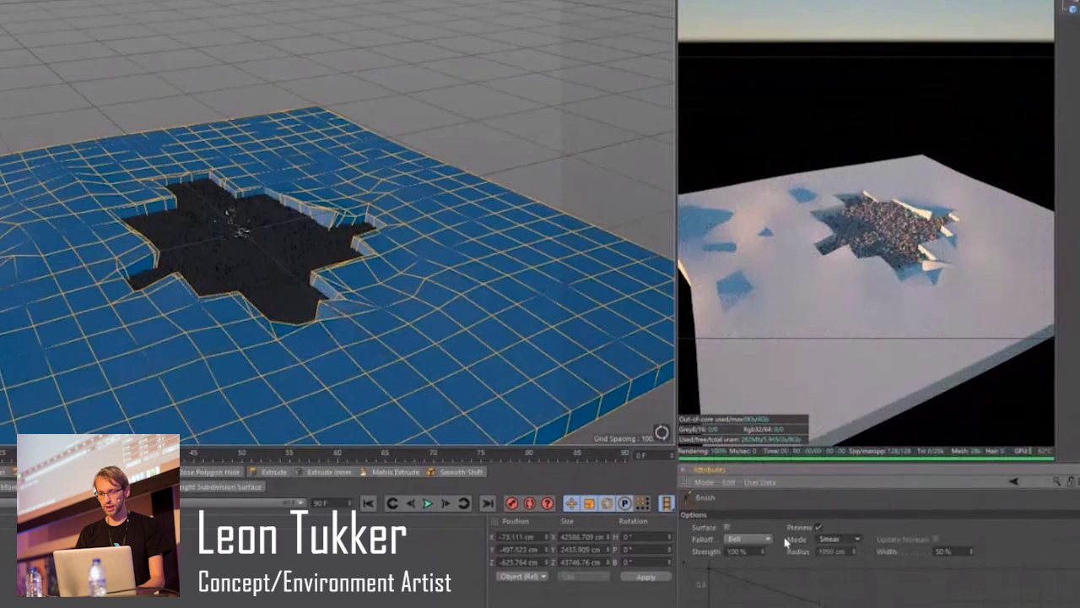
mouse_move(312, 316)
mouse_down()
mouse_move(344, 385)
mouse_move(432, 416)
mouse_up()
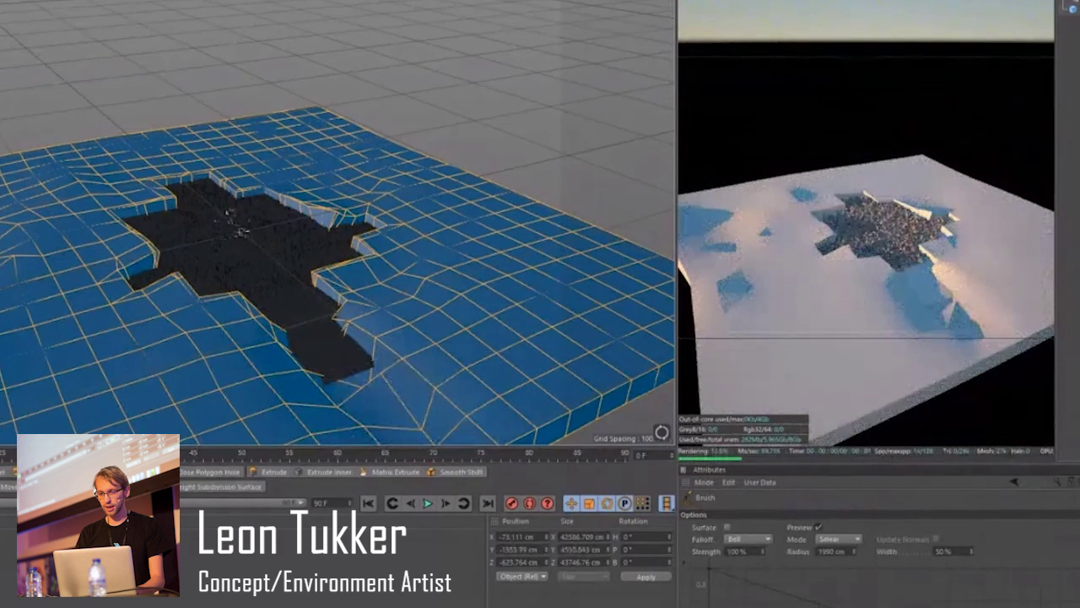
Scale up the floor plane Plane.2 so that it extends beneath the smeared trench.
key(t)
drag(441, 51, 541, 306)
click(351, 371)
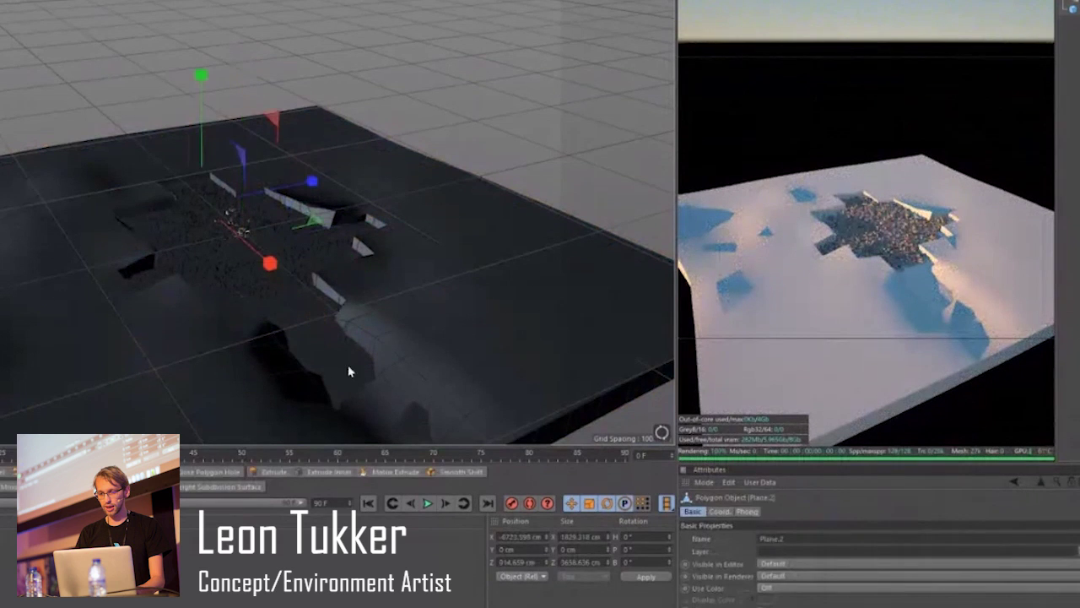
Use the Brush at a 1990 cm radius to smear the trench across the remaining strip of ground toward the outer edge.
click(382, 406)
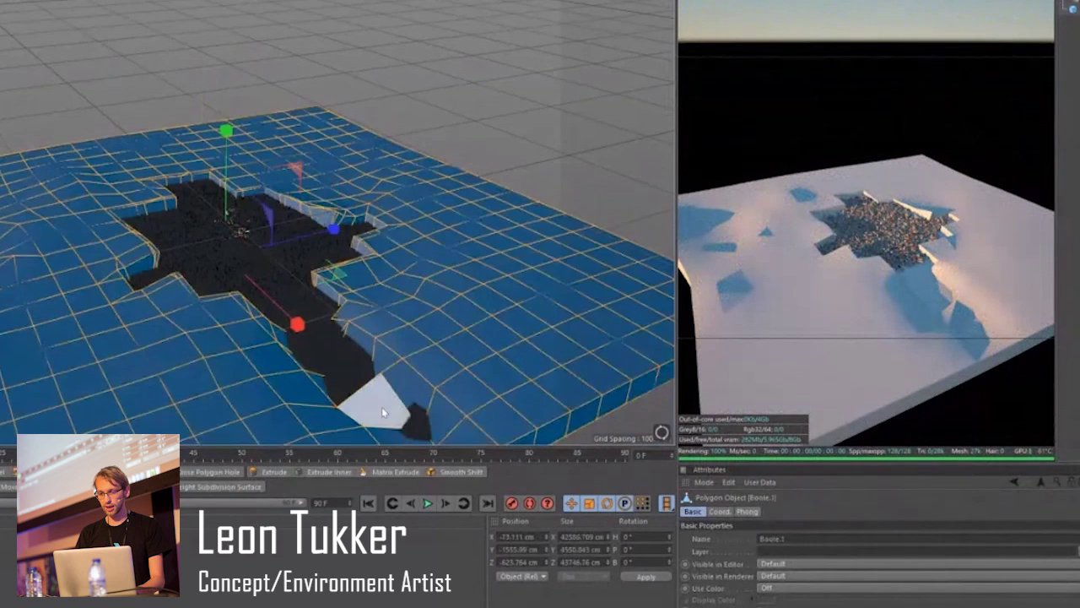
right_click(514, 114)
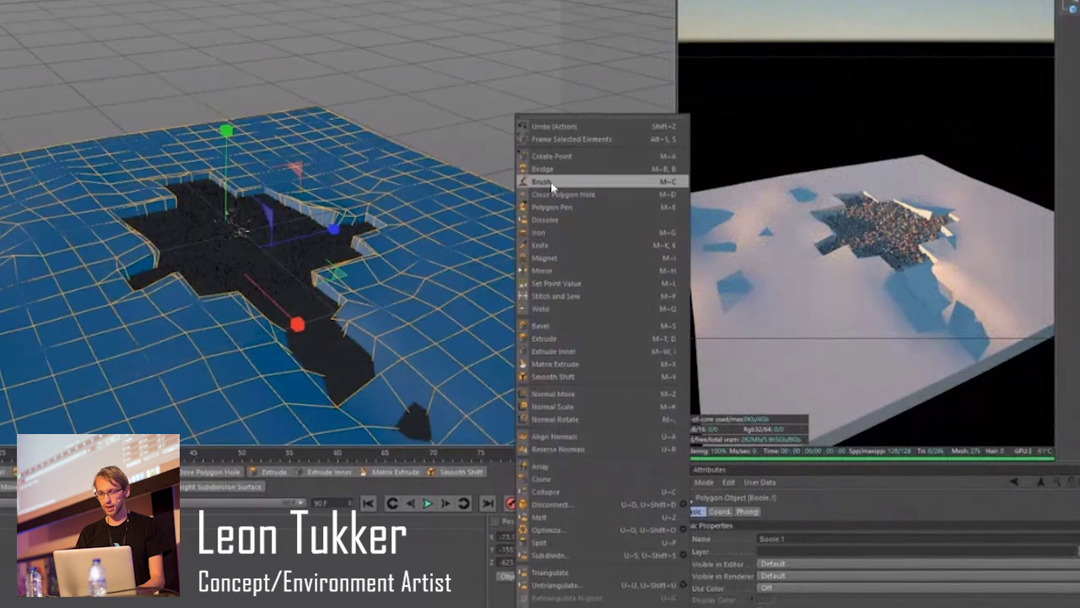
click(544, 179)
mouse_move(372, 397)
mouse_down()
mouse_move(379, 379)
mouse_move(386, 395)
mouse_move(374, 410)
mouse_move(437, 427)
mouse_up()
scroll(421, 428, down, 1)
scroll(412, 344, up, 2)
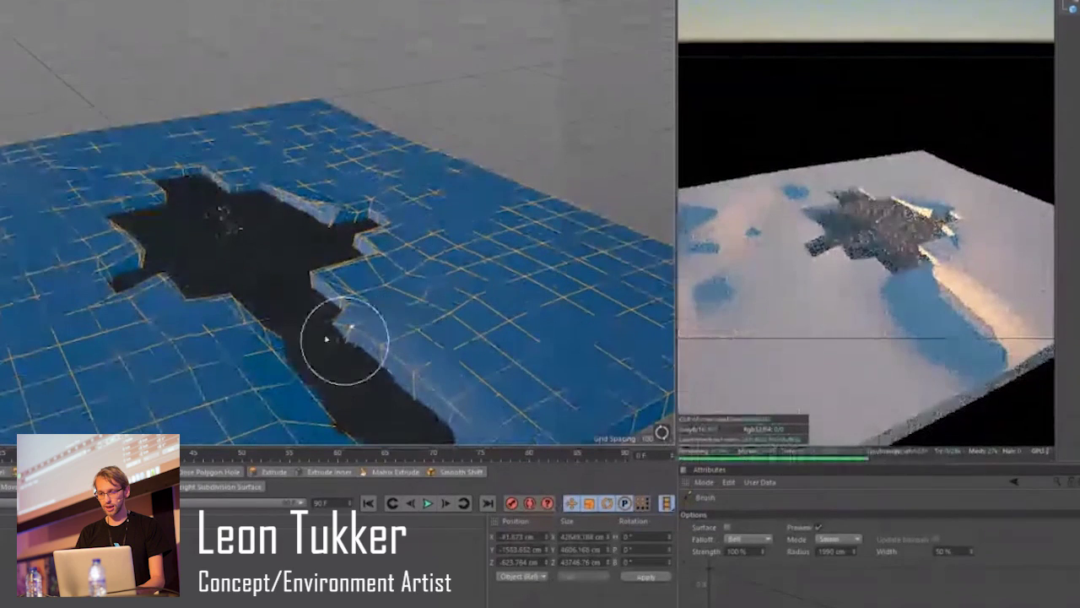
scroll(264, 253, up, 2)
Save the scene file.
key(ctrl+s)
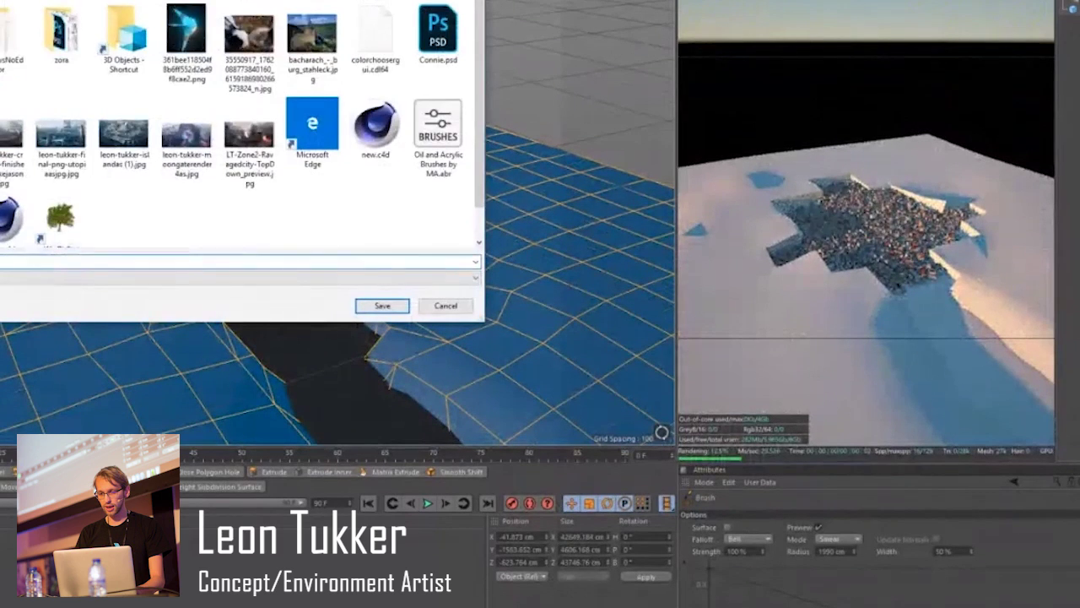
key(Return)
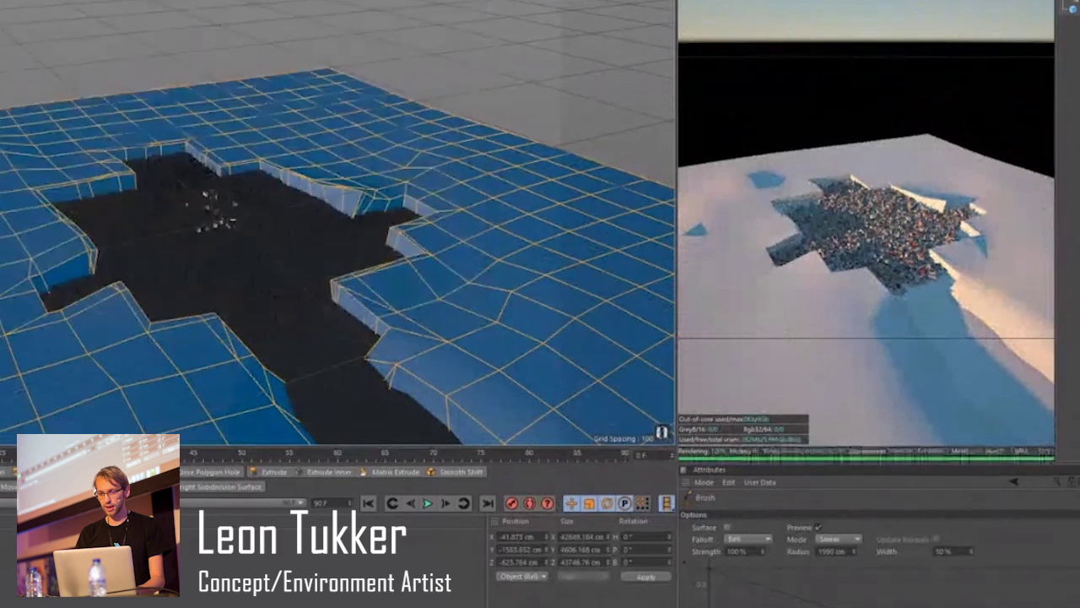
scroll(304, 150, up, 2)
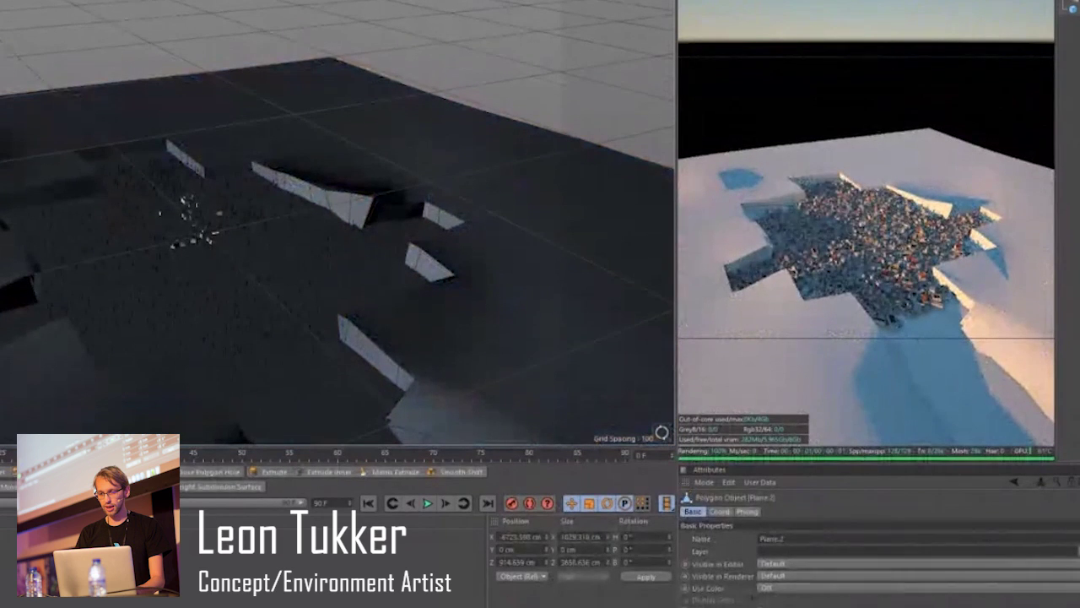
Raise the cross-shaped floor plane to a Y position of about -969 cm and scale it down to about 11230 by 10783 cm.
key(e)
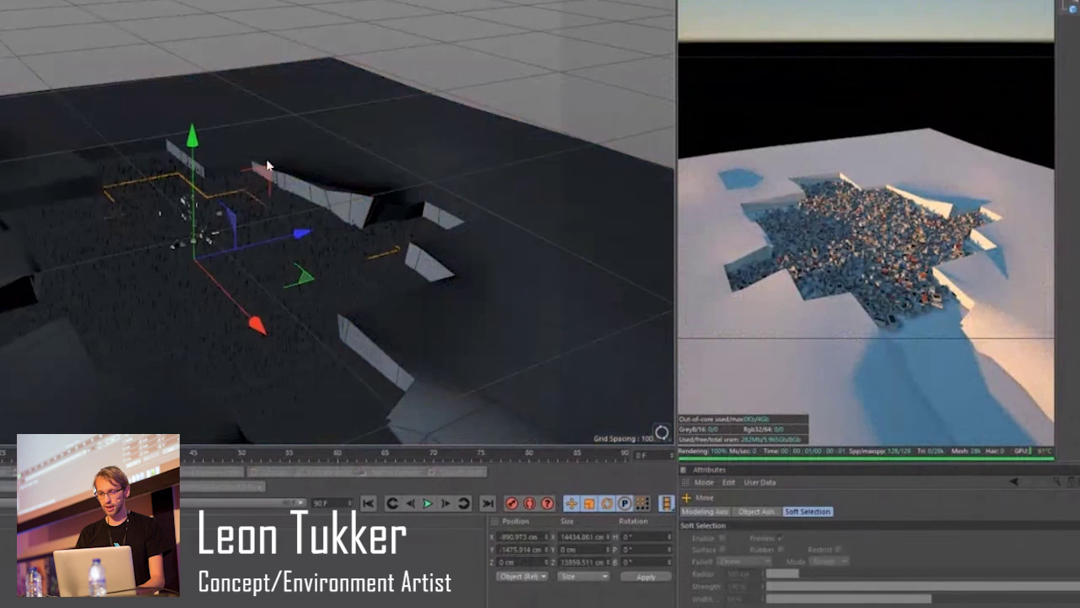
drag(195, 155, 195, 141)
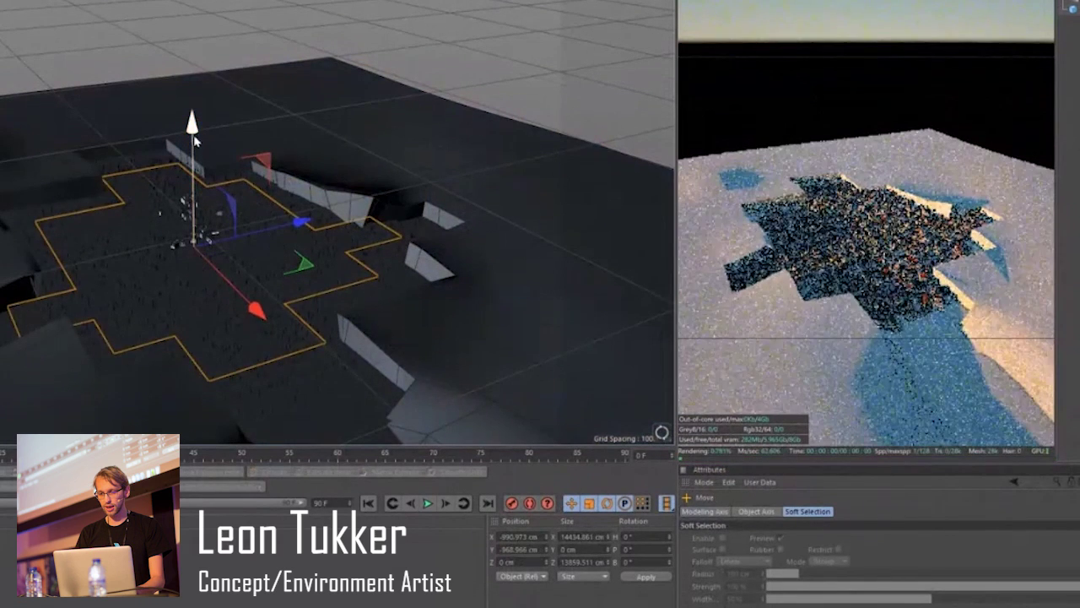
key(t)
drag(234, 104, 226, 125)
scroll(205, 180, up, 2)
Raise the smaller floor plane above the city buildings to a Y position of about -301 cm.
key(e)
drag(193, 180, 194, 167)
alt+drag(200, 243, 215, 283)
scroll(173, 291, up, 3)
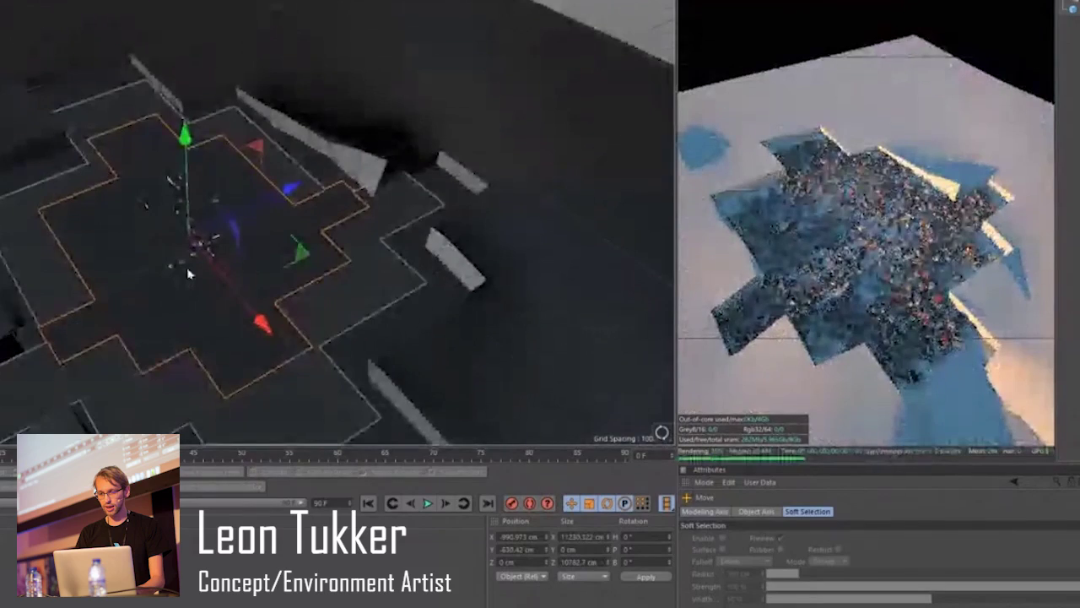
scroll(187, 271, up, 1)
drag(188, 147, 167, 282)
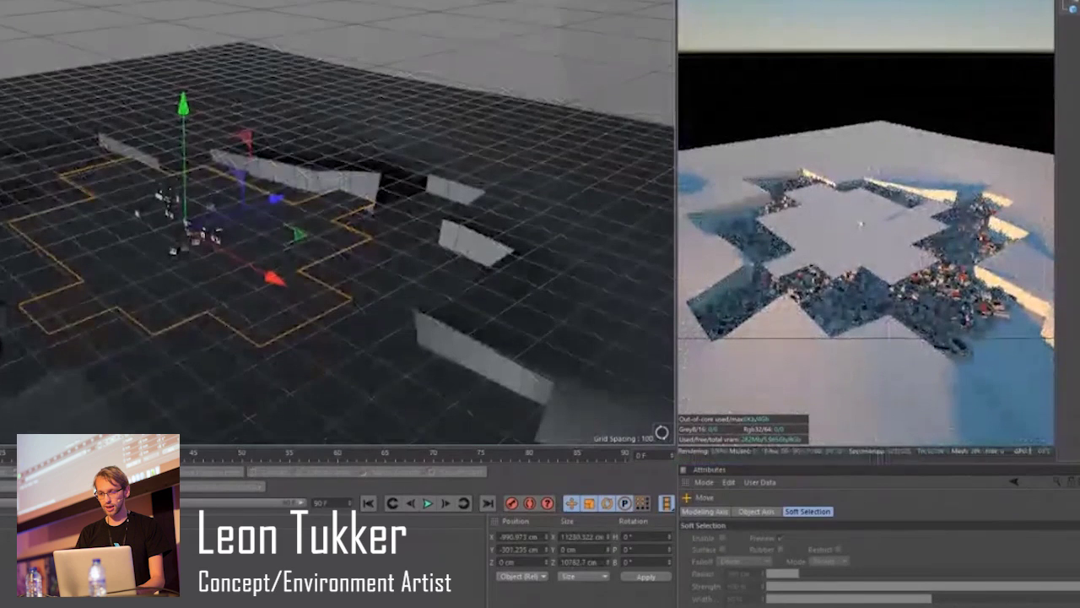
Extrude all polygons of the raised plane with caps into a slab about 300 cm thick.
right_click(1, 152)
key(t)
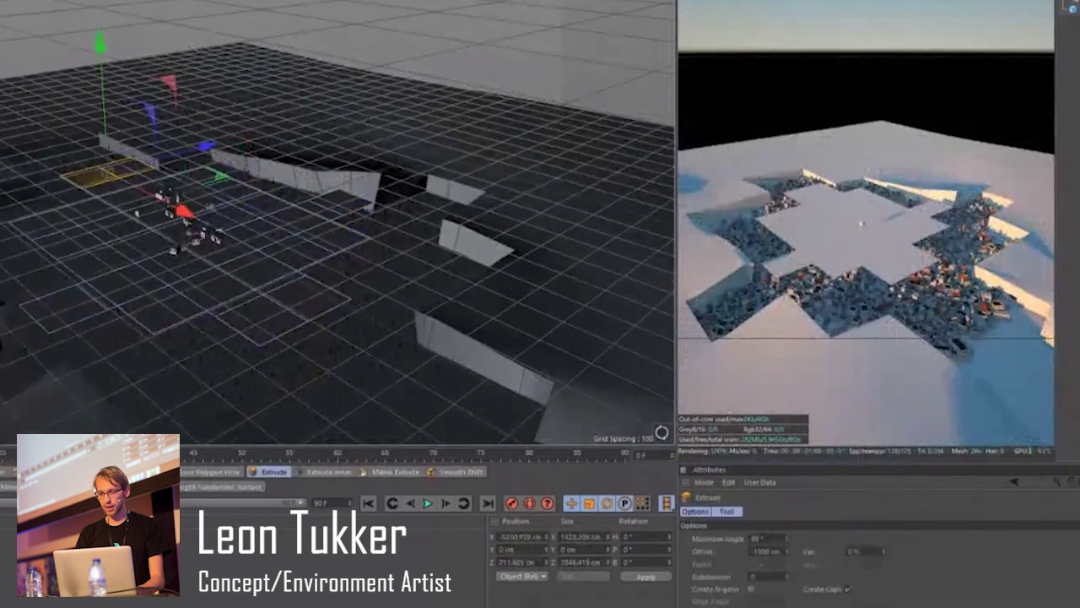
key(ctrl+a)
drag(473, 305, 506, 304)
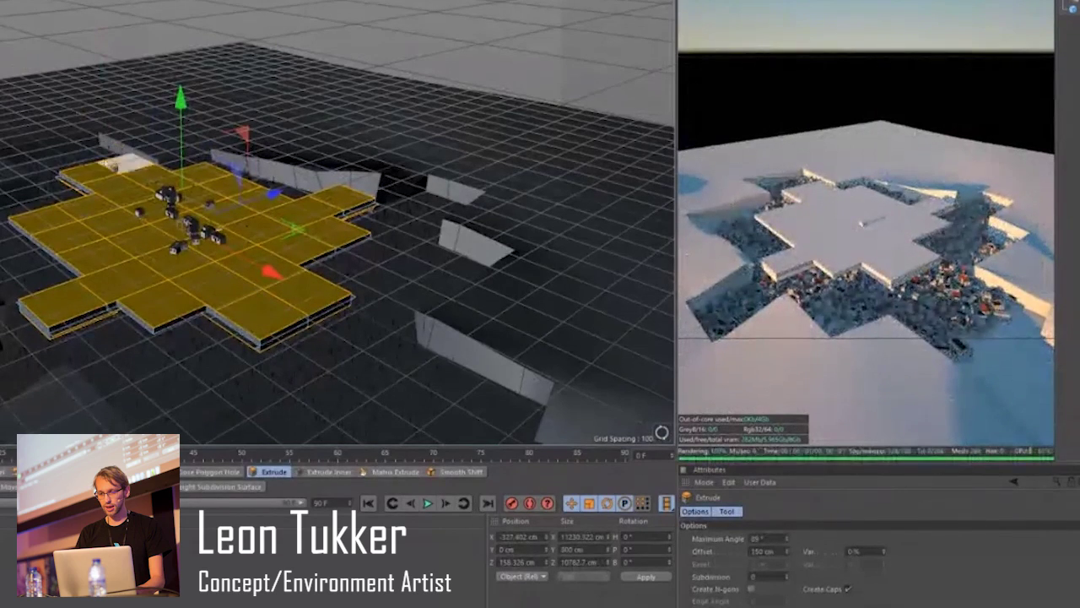
mouse_move(103, 159)
alt+mouse_down()
mouse_move(131, 222)
mouse_move(113, 190)
mouse_move(113, 150)
alt+mouse_up()
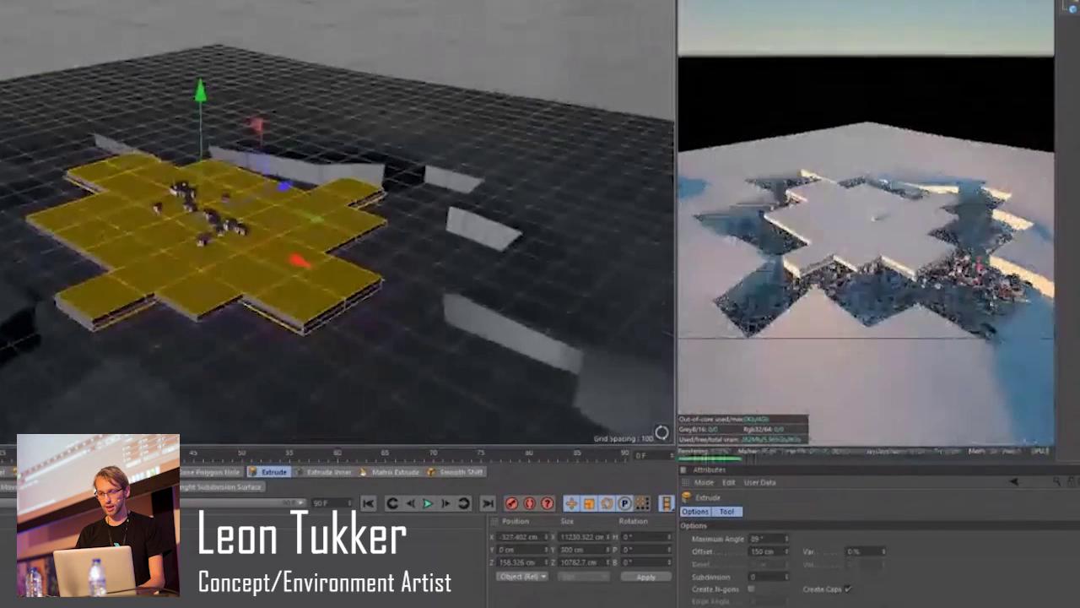
key(Return)
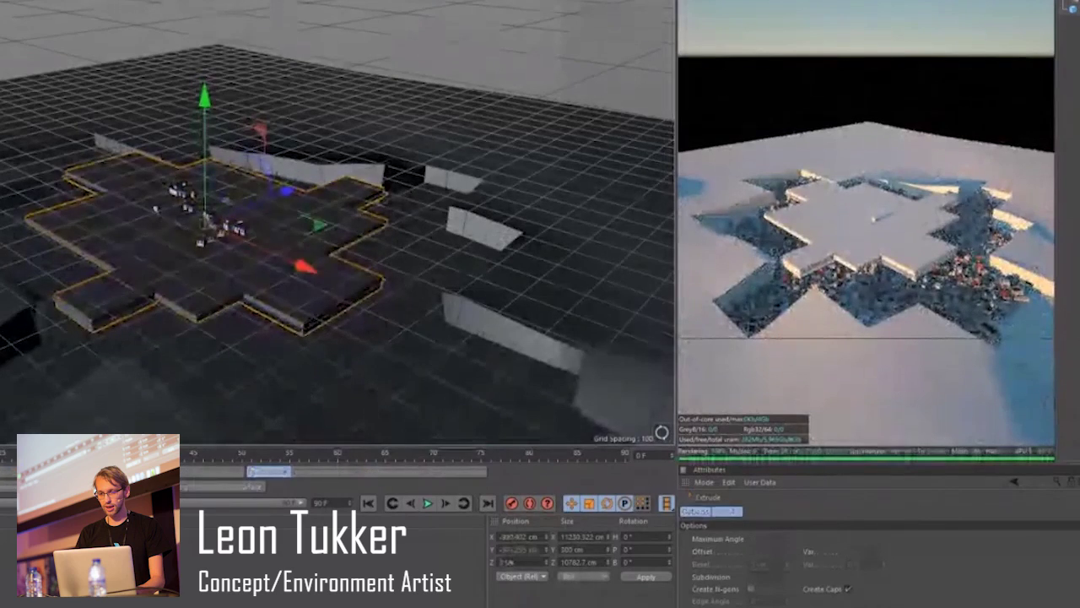
Rotate the slab to a heading of about 14.6° and scale it down to about 9568 cm wide.
key(r)
drag(188, 259, 322, 332)
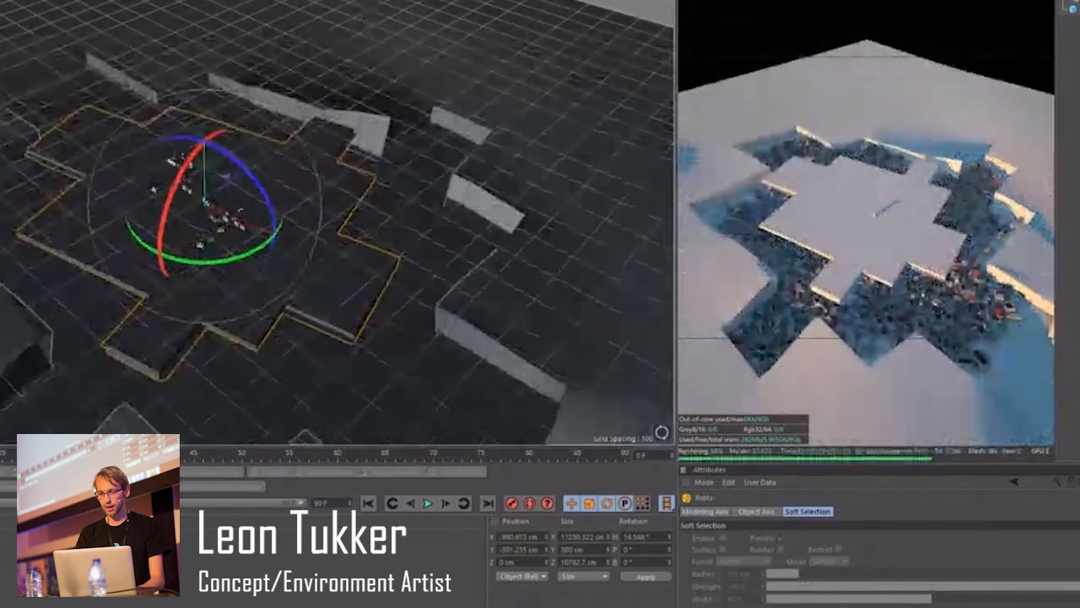
key(t)
drag(367, 112, 325, 109)
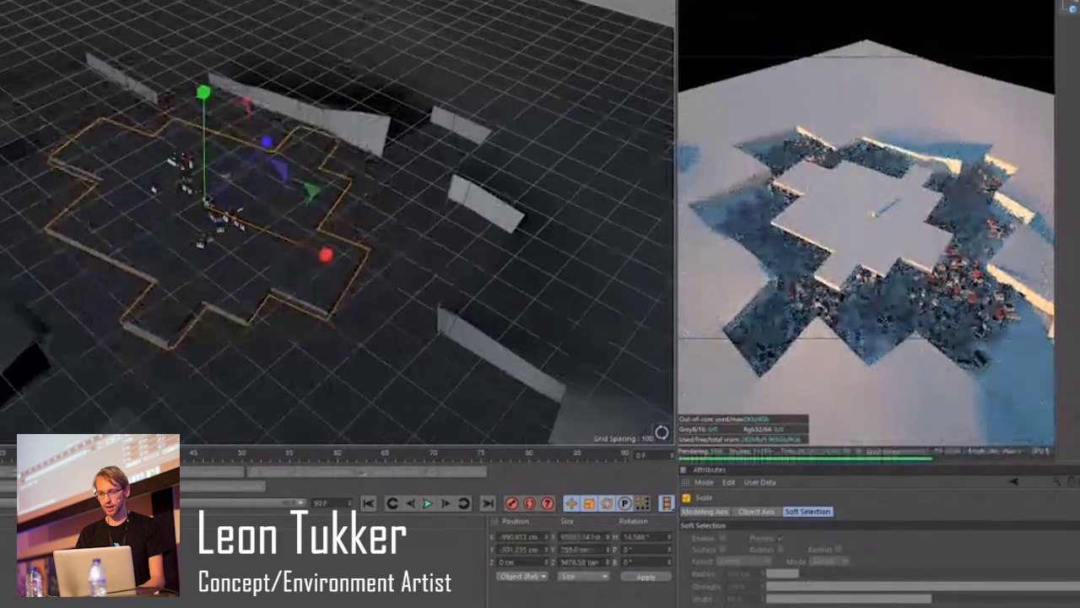
Place the slab in a linear Cloner with three copies stacked upward to a total height of about 2230 cm.
click(116, 0)
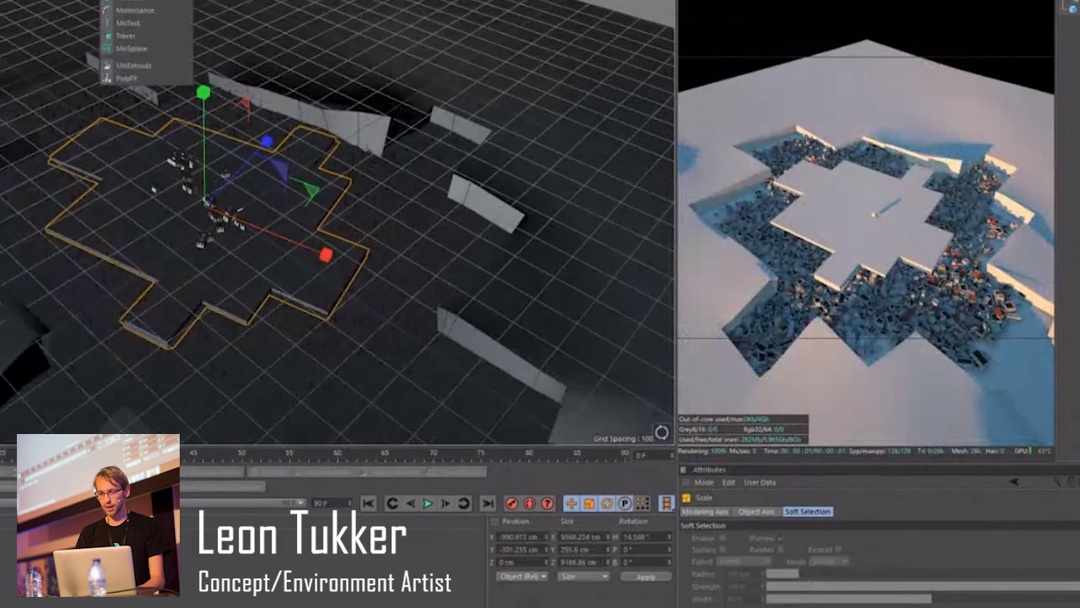
alt+click(129, 0)
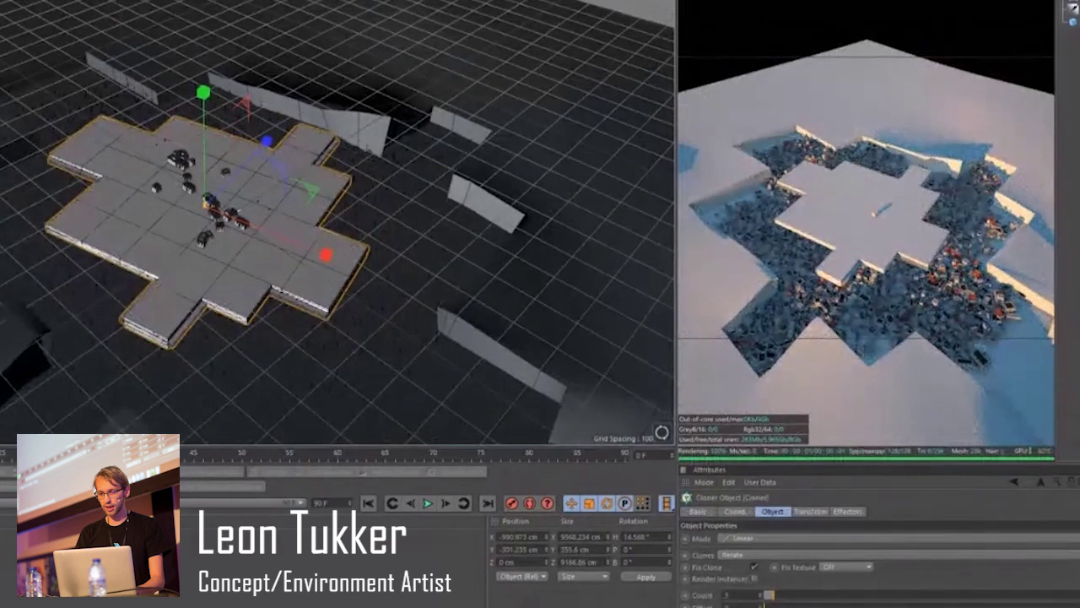
drag(759, 607, 731, 592)
mouse_move(421, 107)
alt+mouse_down()
mouse_move(405, 96)
mouse_move(549, 242)
mouse_move(540, 236)
alt+mouse_up()
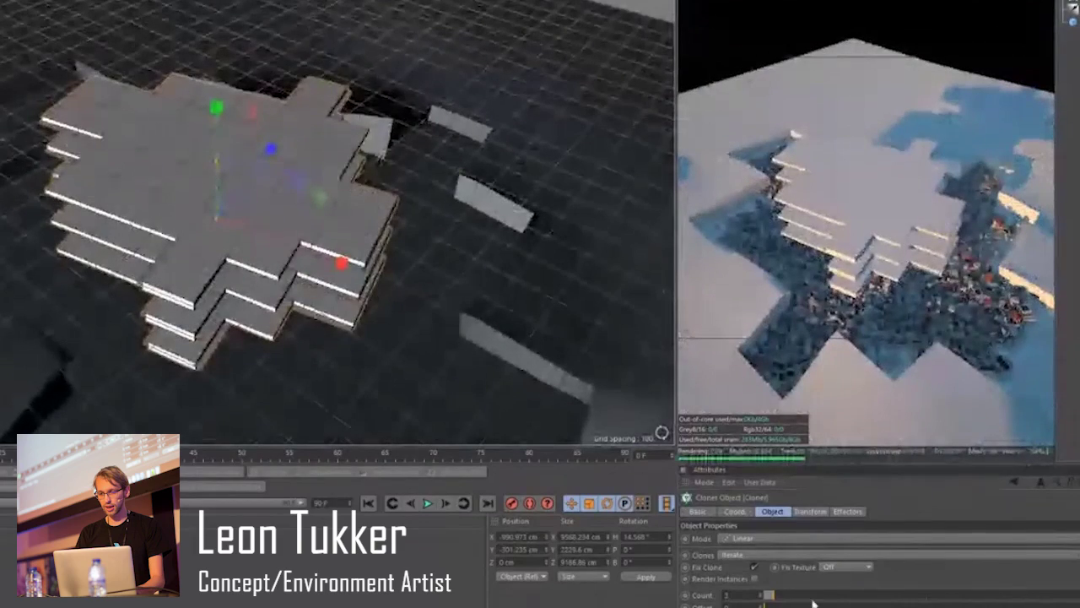
Rotate each successive slab in the Cloner's stack around the vertical axis.
mouse_move(813, 600)
mouse_down()
mouse_move(836, 596)
mouse_move(771, 599)
mouse_up()
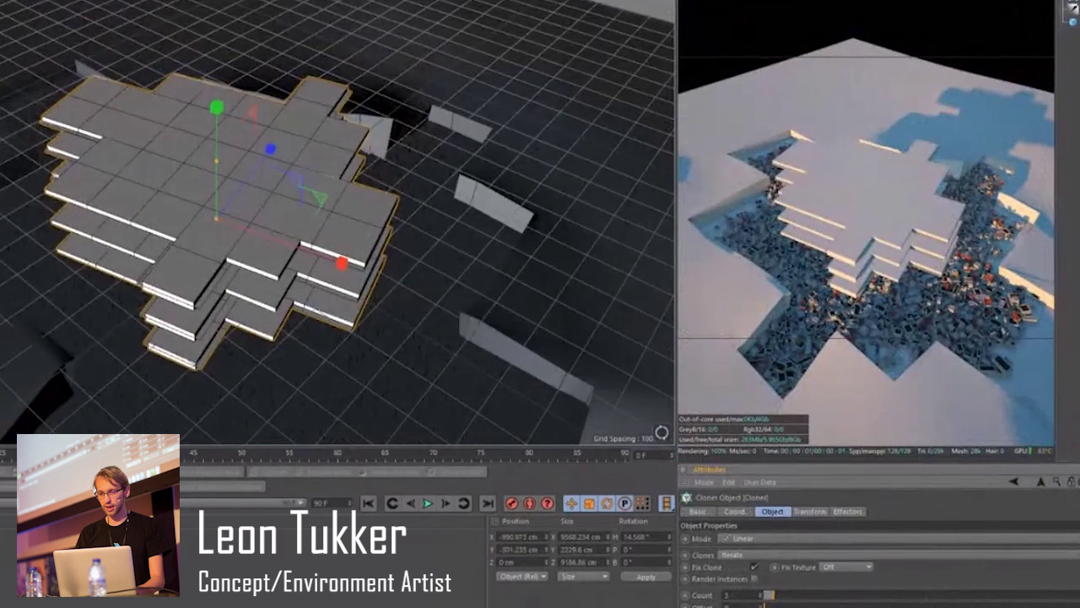
key(Return)
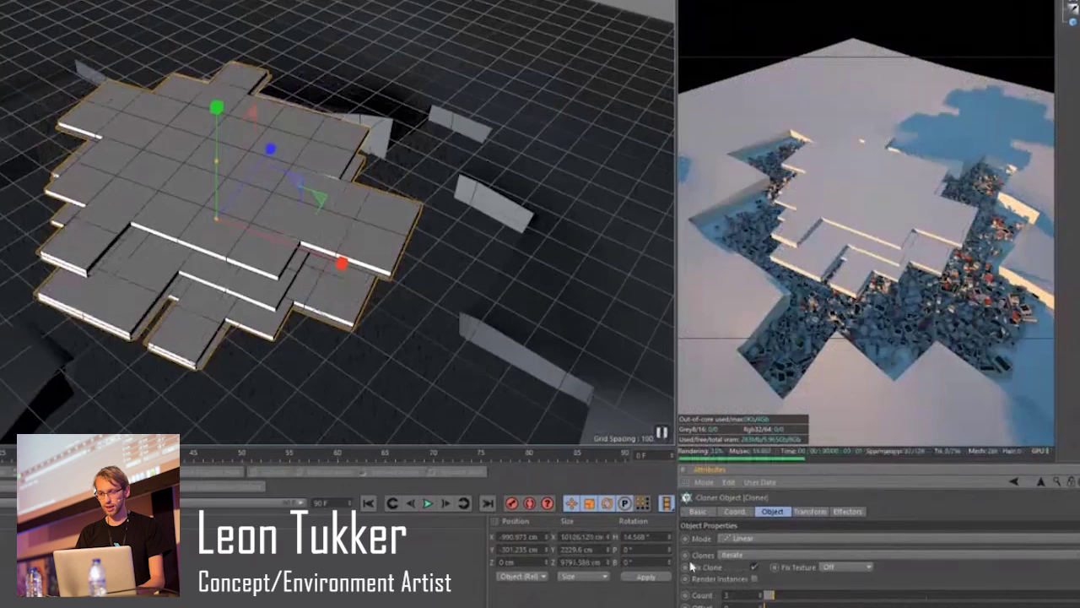
alt+drag(266, 346, 258, 197)
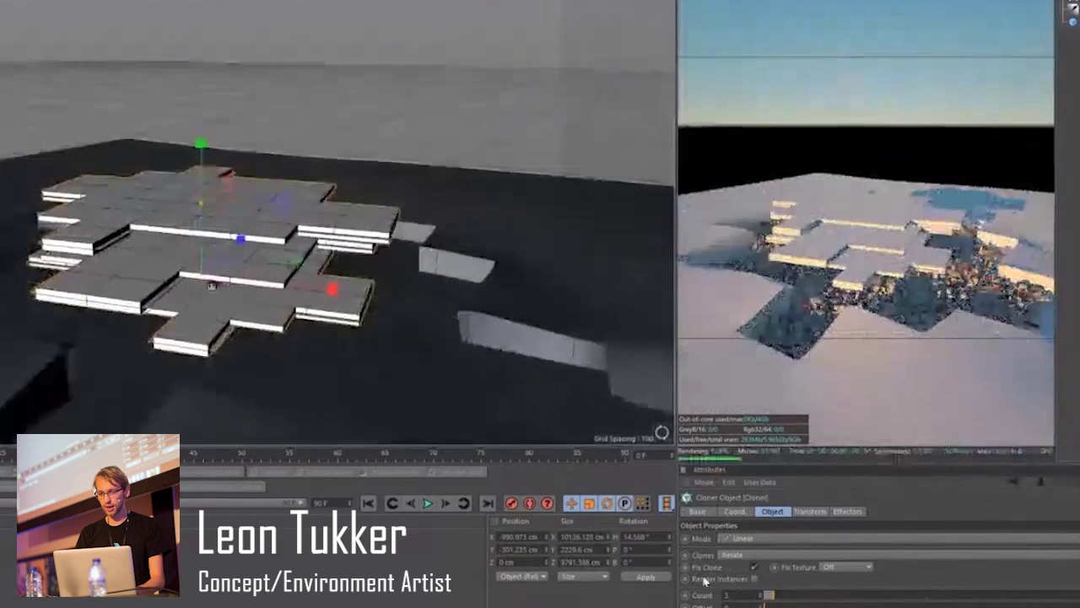
Reduce the Cloner's count to 2 and make each successive slab larger than the one below.
drag(762, 598, 772, 600)
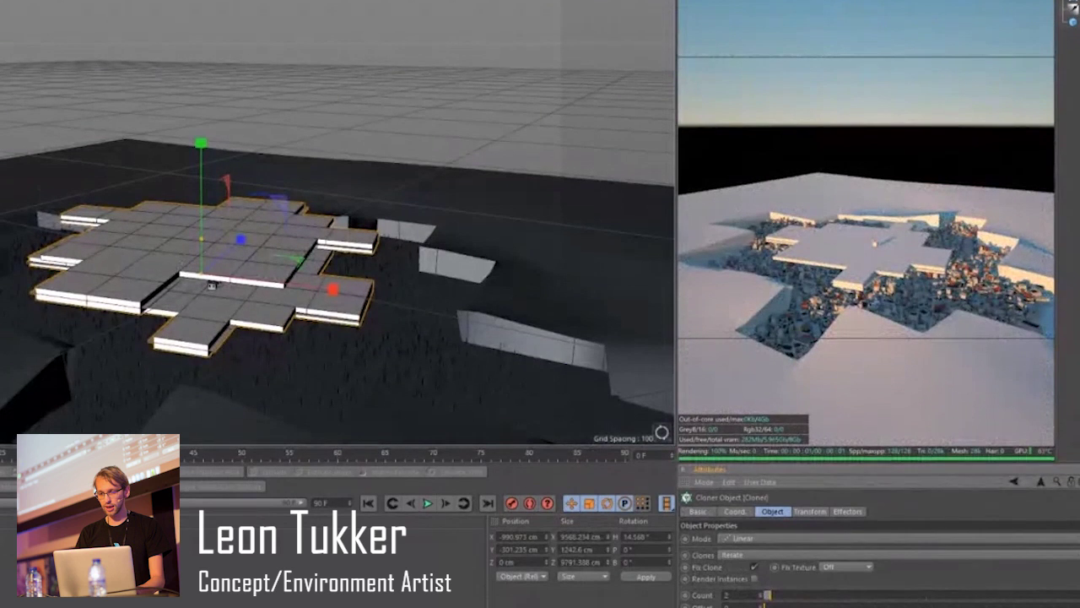
key(Return)
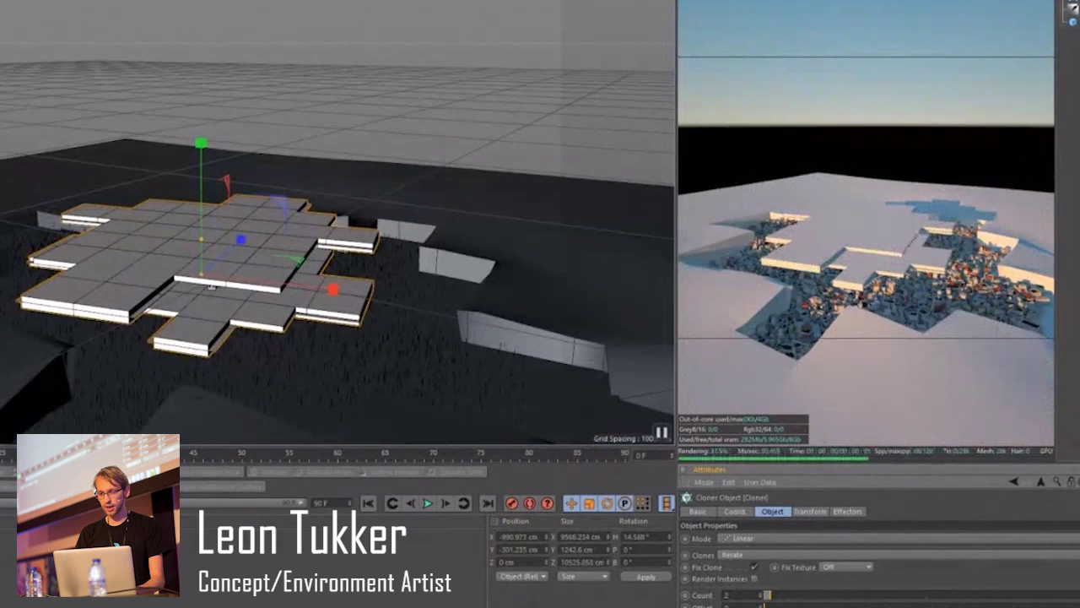
key(Return)
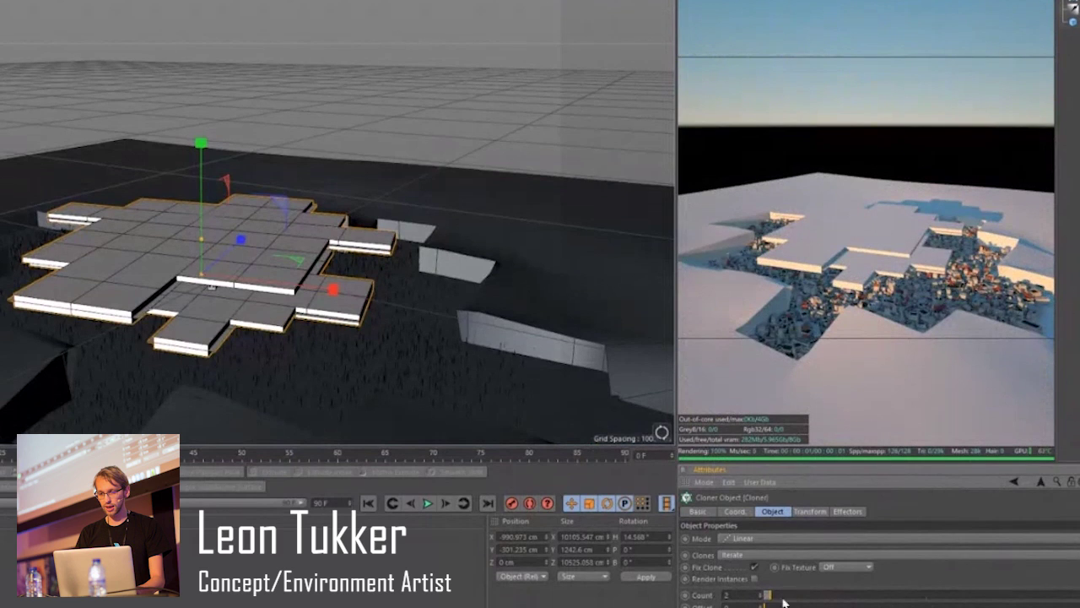
Increase the Cloner's count to 13 to build a tall stack of widening slabs.
drag(789, 594, 807, 595)
scroll(433, 262, down, 5)
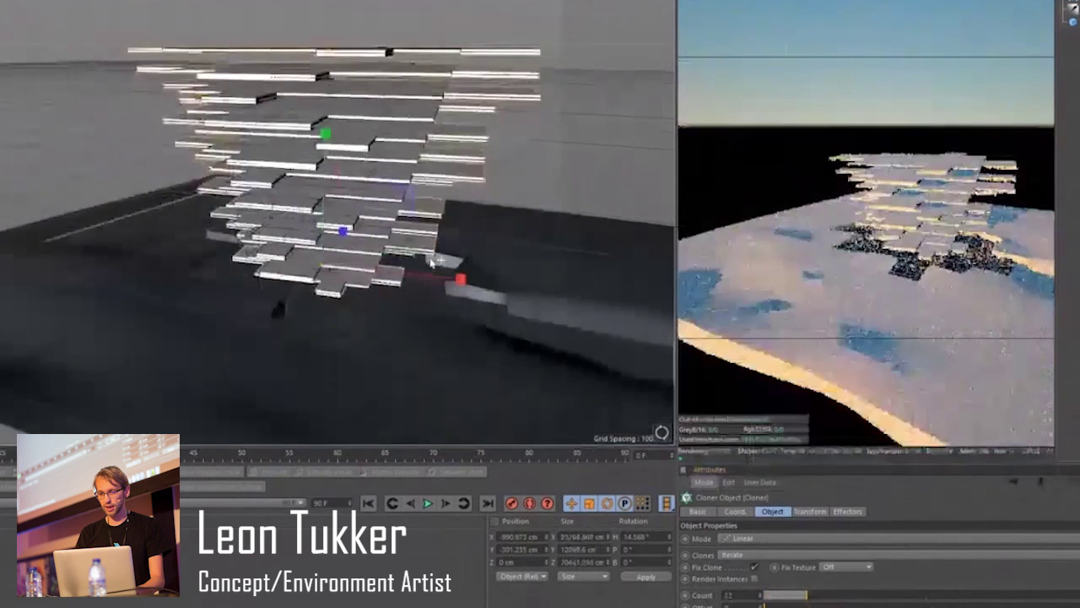
mouse_move(432, 263)
alt+mouse_down()
mouse_move(405, 251)
mouse_move(425, 265)
alt+mouse_up()
scroll(600, 301, up, 3)
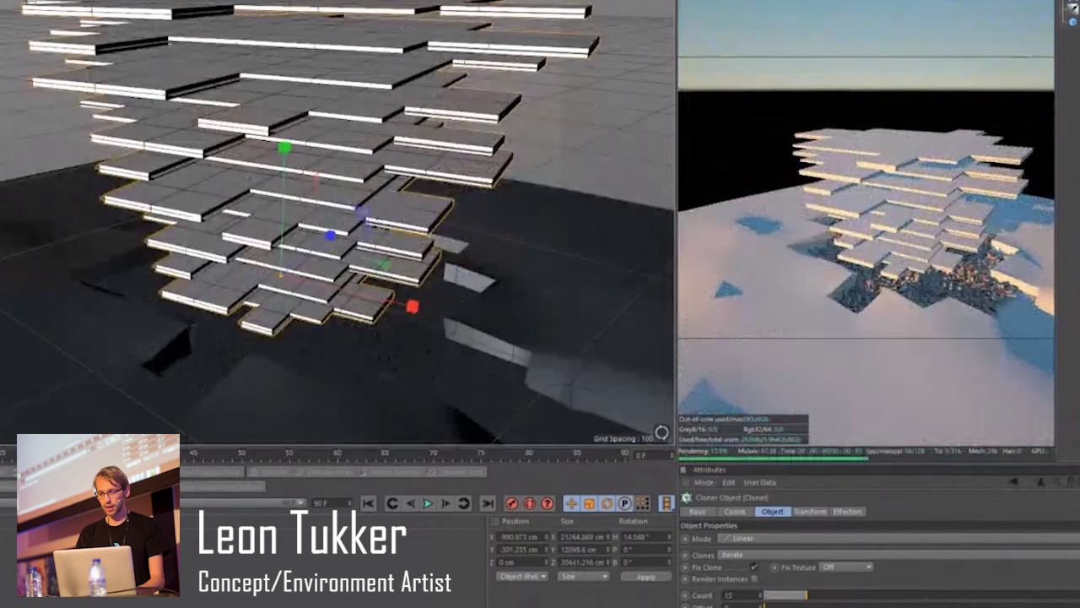
alt+drag(311, 188, 329, 197)
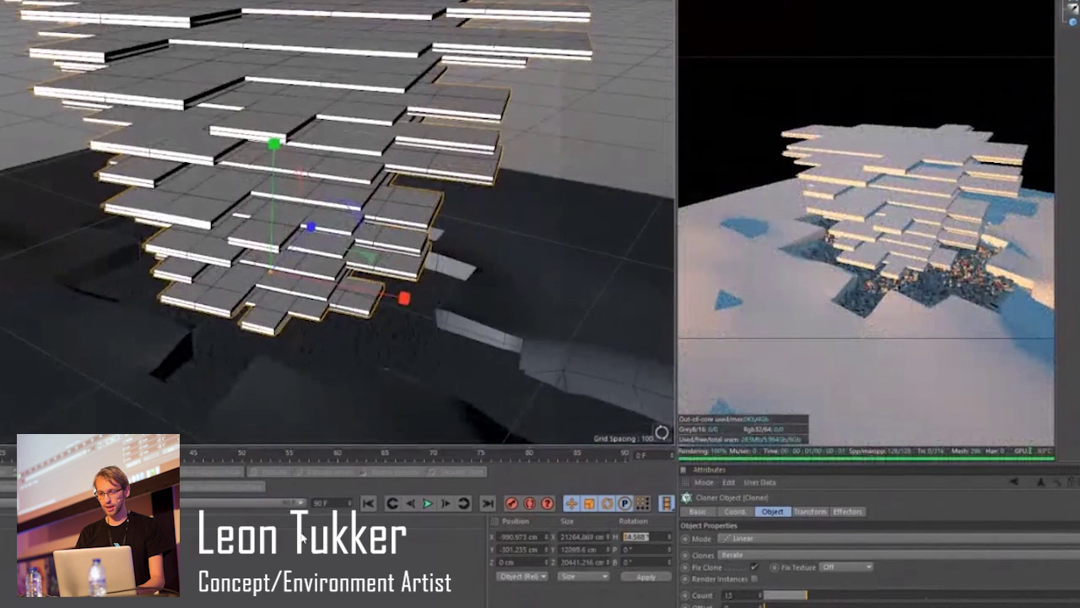
Set the Cloner's heading rotation to 0° and tighten the vertical spacing between the slabs.
text(0)
key(Return)
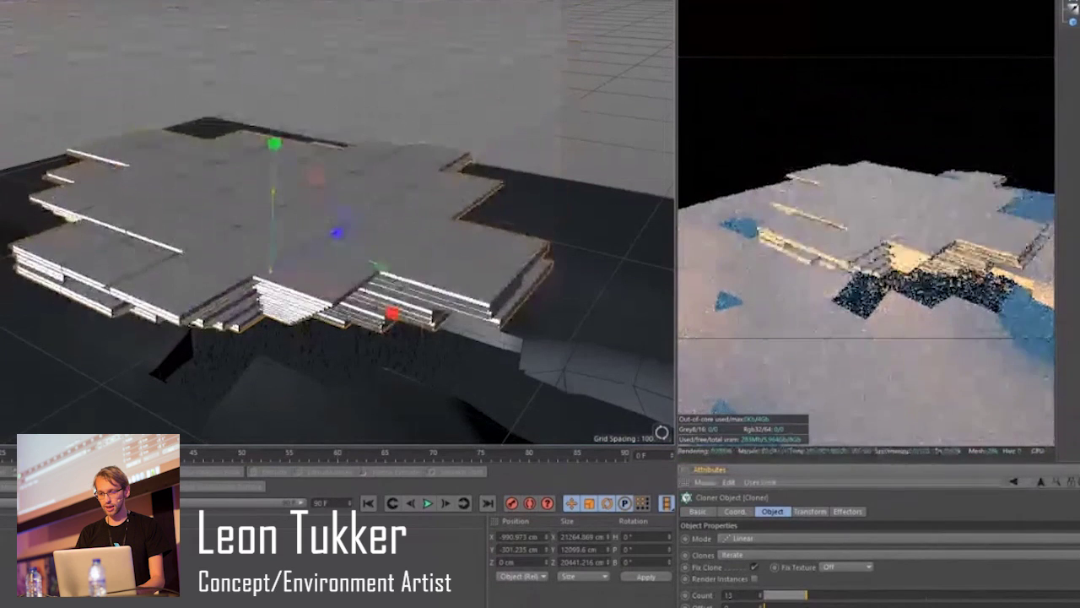
mouse_move(568, 332)
alt+mouse_down()
mouse_move(504, 241)
mouse_move(562, 313)
alt+mouse_up()
Reduce the Cloner's count to 4 and scale the slab stack down to about 8145 cm wide.
drag(791, 597, 756, 596)
alt+drag(217, 371, 220, 401)
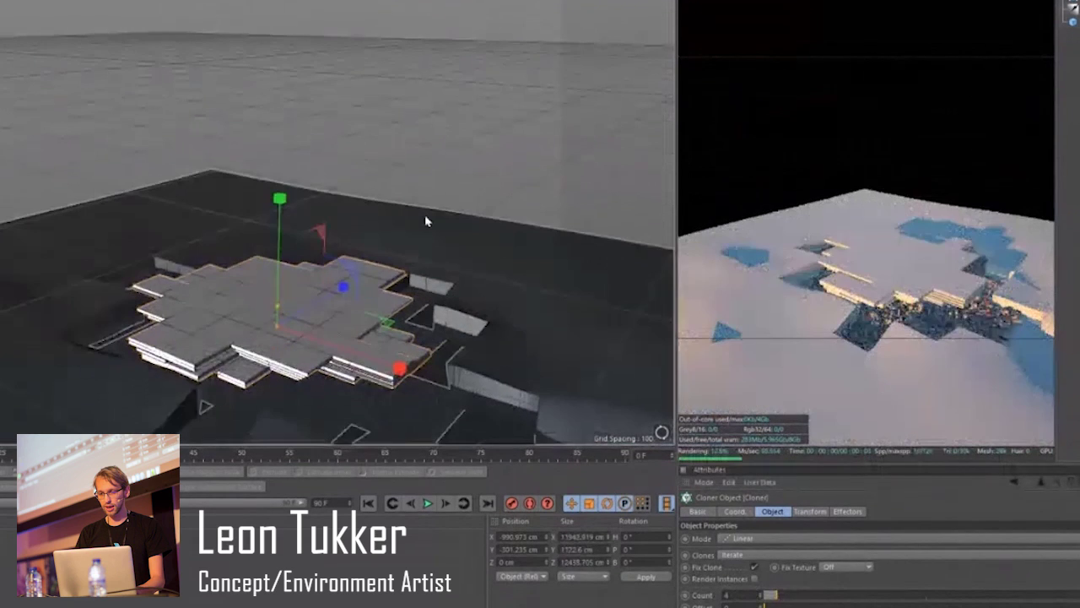
drag(426, 215, 216, 243)
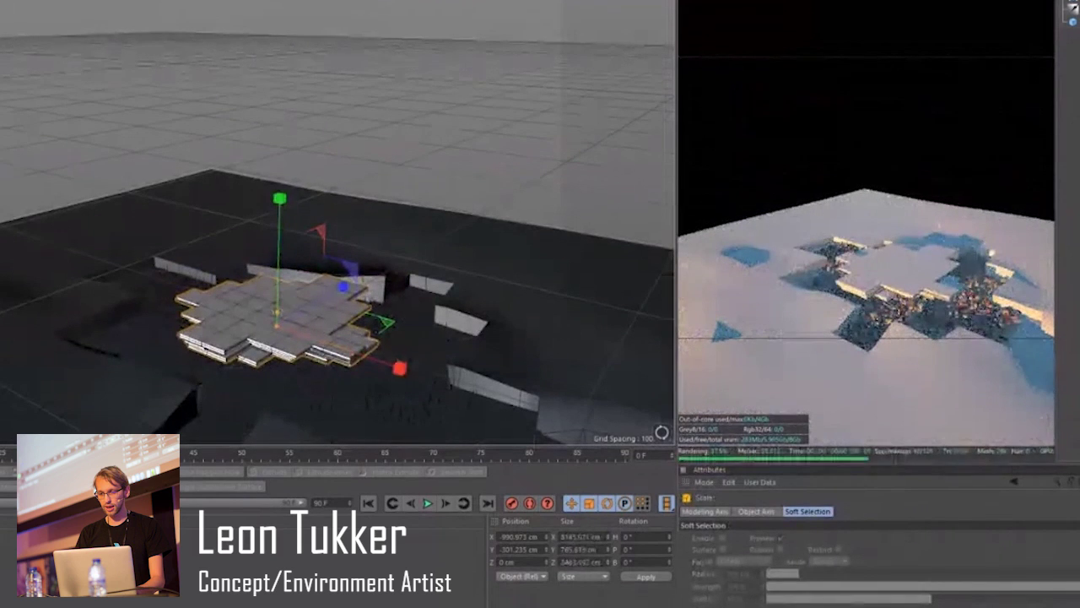
Adjust the Cloner's slab stack into a wider, flatter form about 12268 by 15139 cm across and 484 cm high.
click(1073, 9)
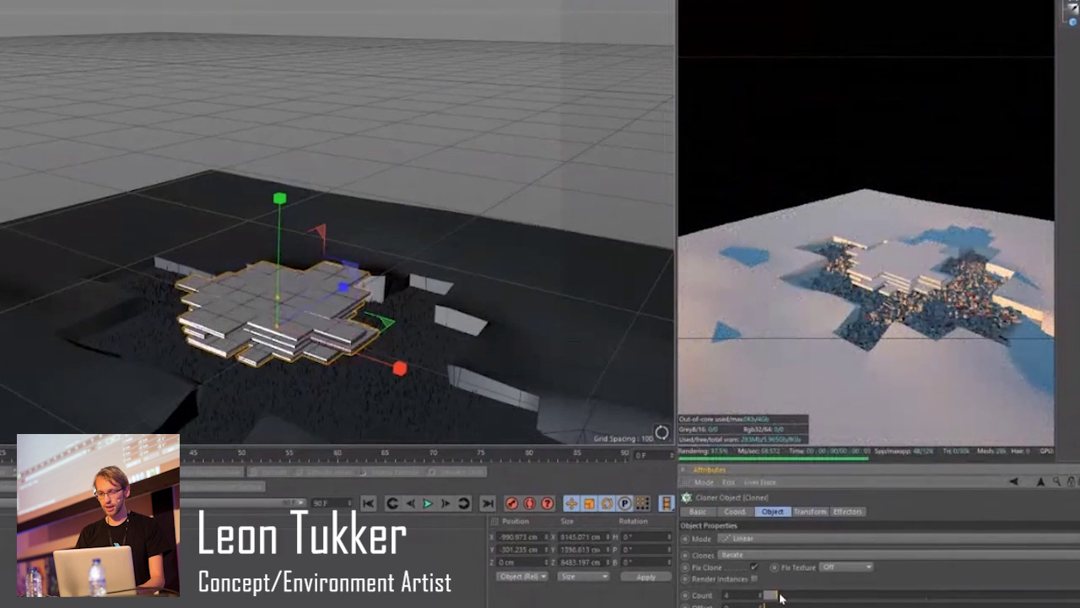
click(779, 596)
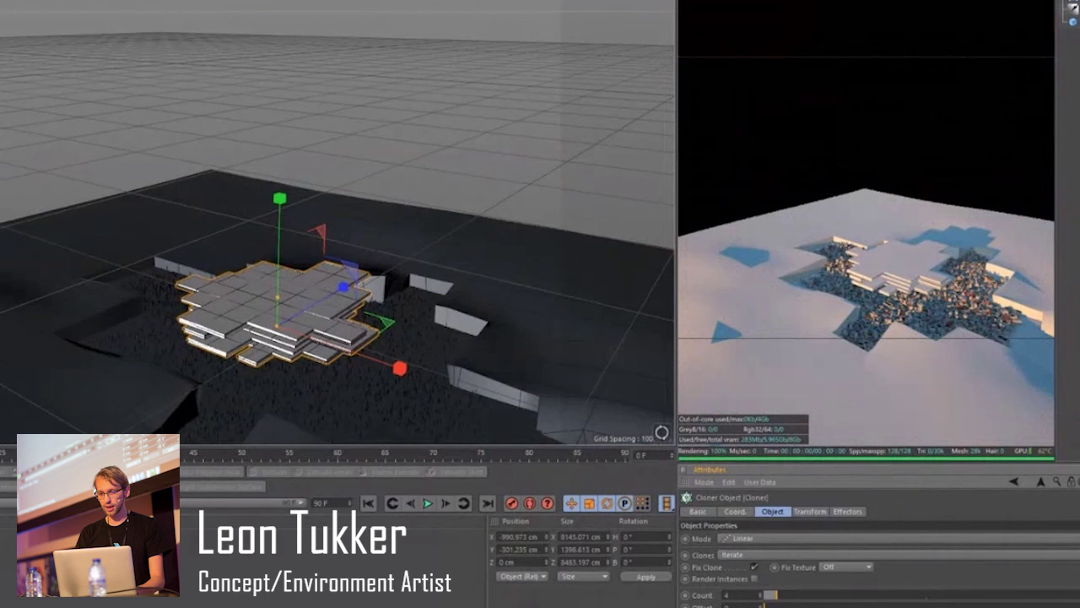
click(705, 389)
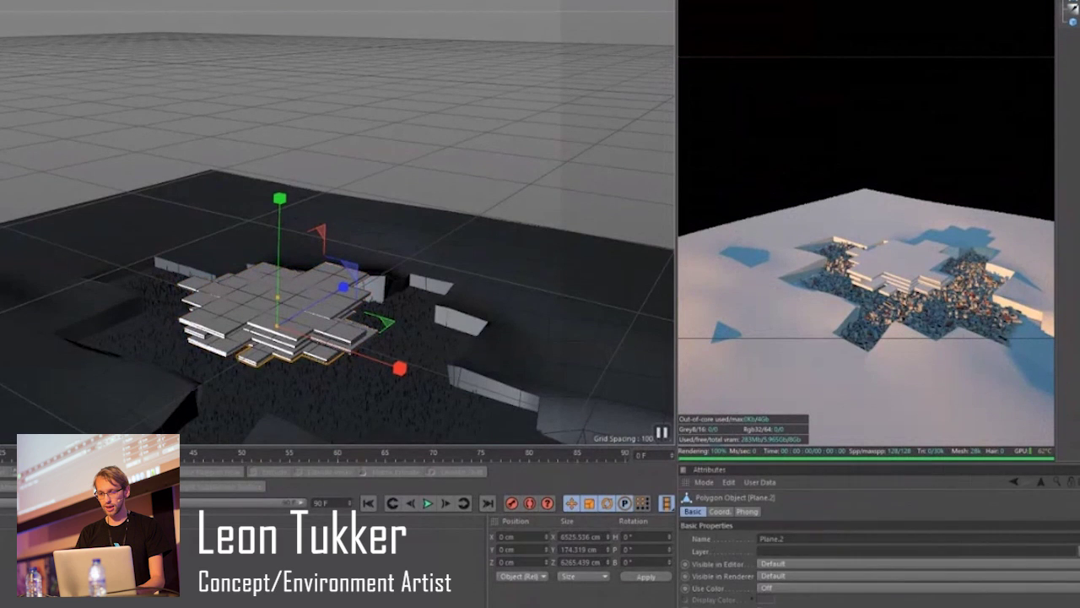
click(324, 330)
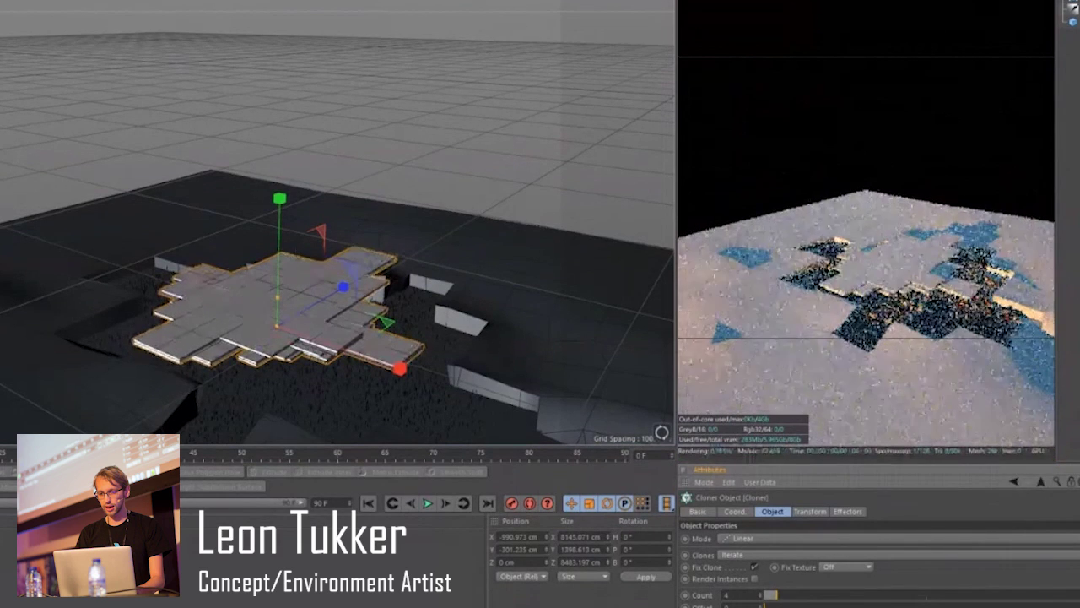
alt+drag(301, 427, 260, 384)
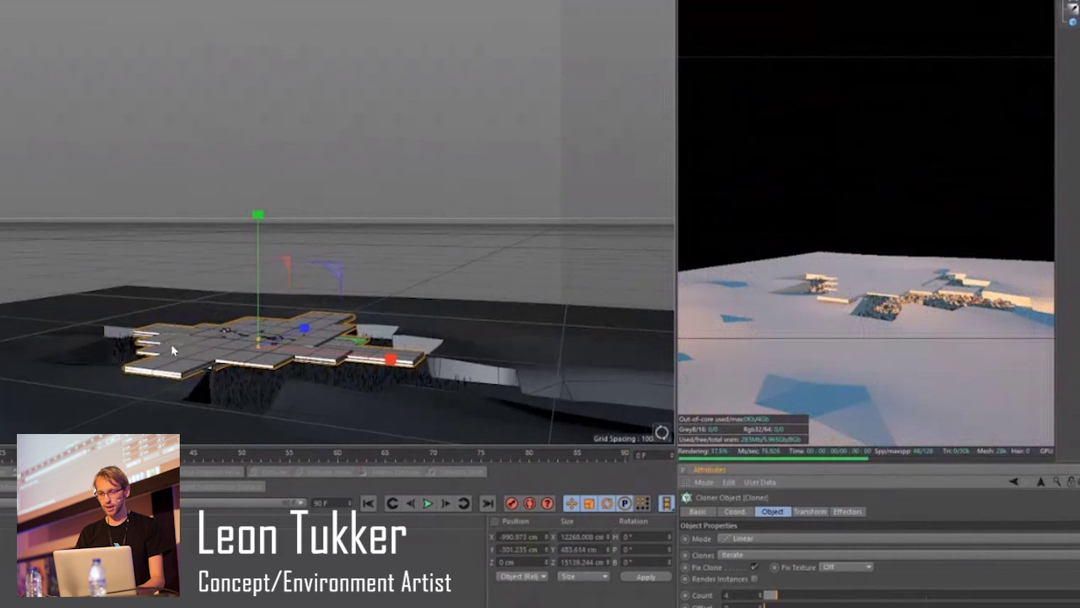
Increase the Cloner's count to 5 to add another slab to the stack above the city.
alt+drag(173, 350, 166, 403)
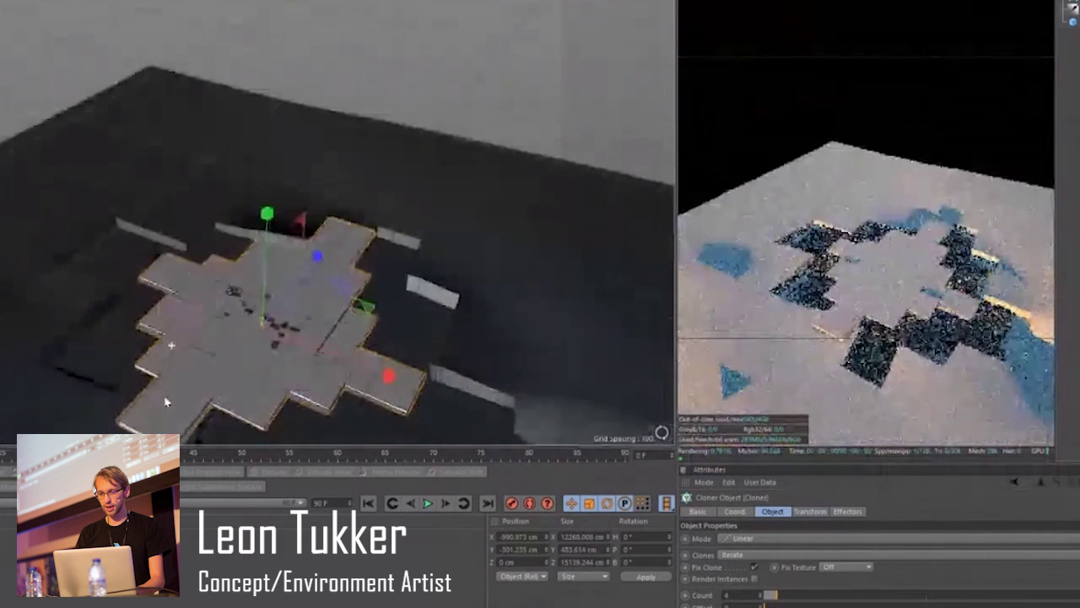
scroll(449, 396, up, 2)
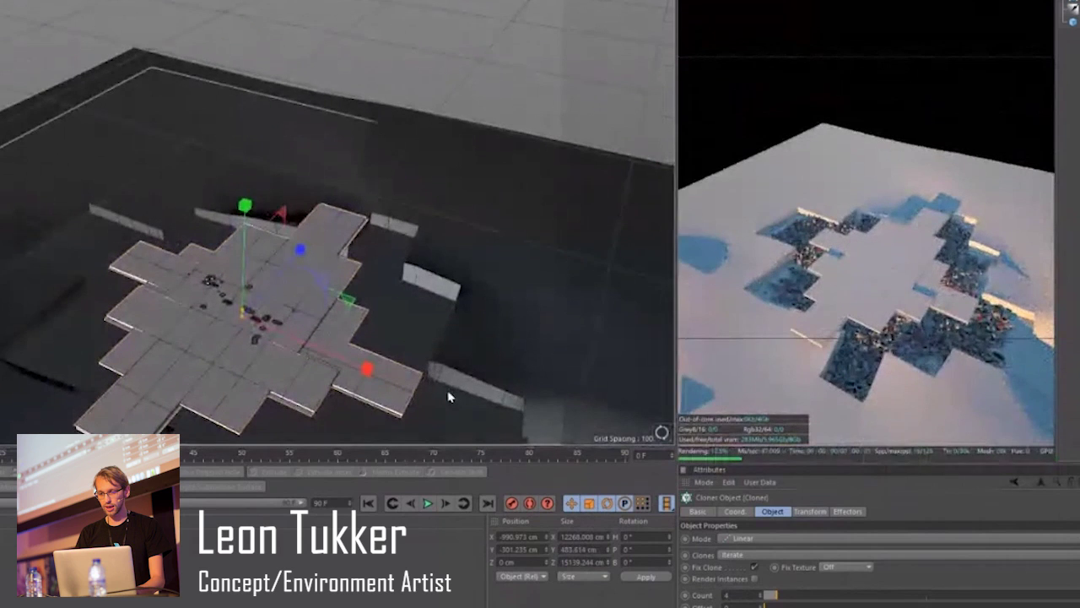
alt+drag(449, 396, 373, 388)
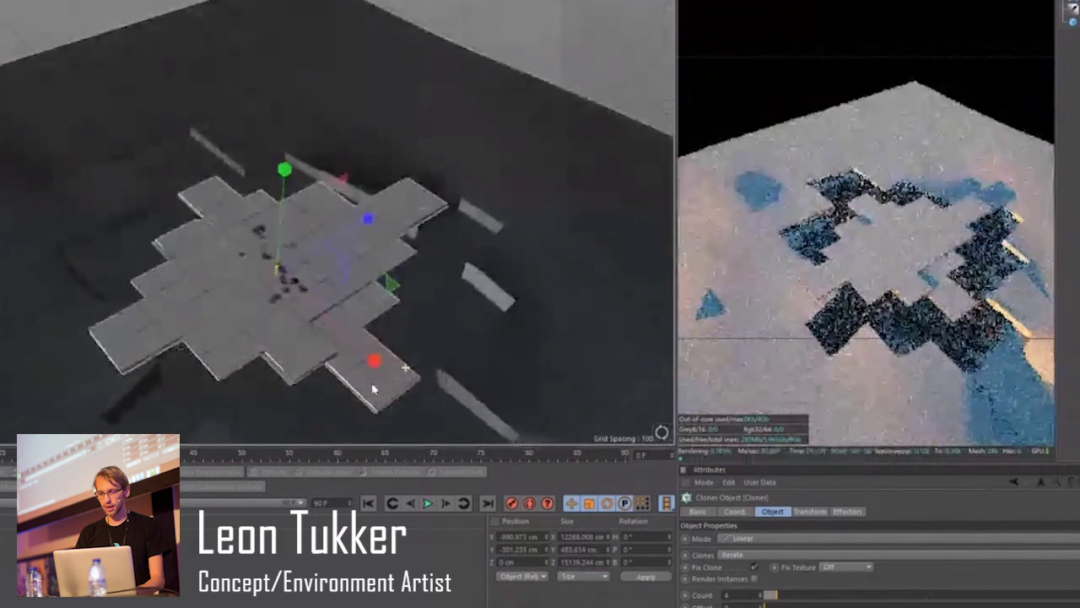
click(780, 596)
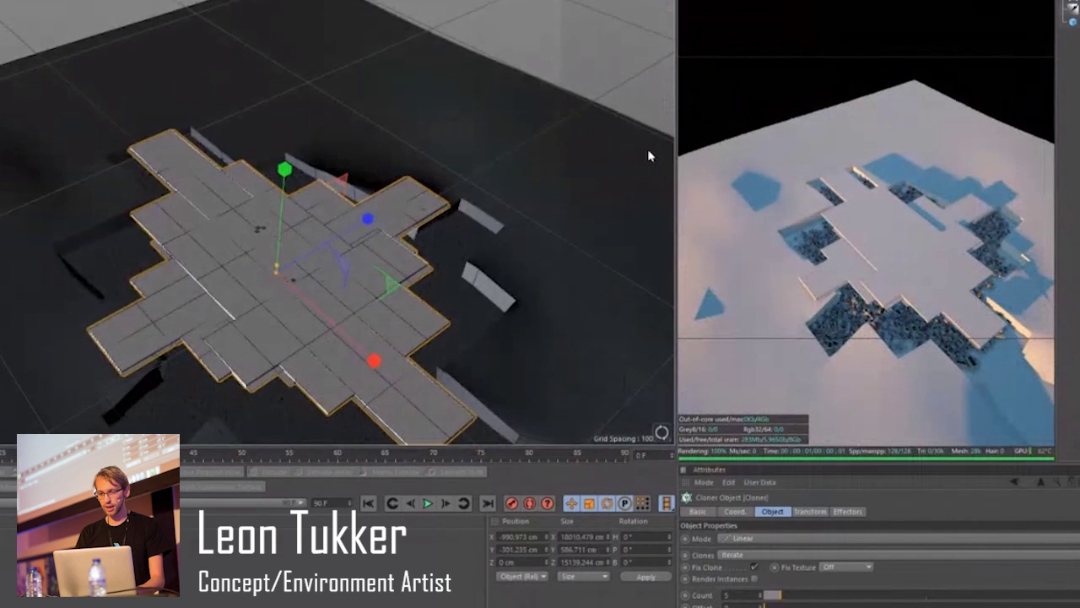
Convert the slab Cloner into a single editable polygon object.
click(1073, 9)
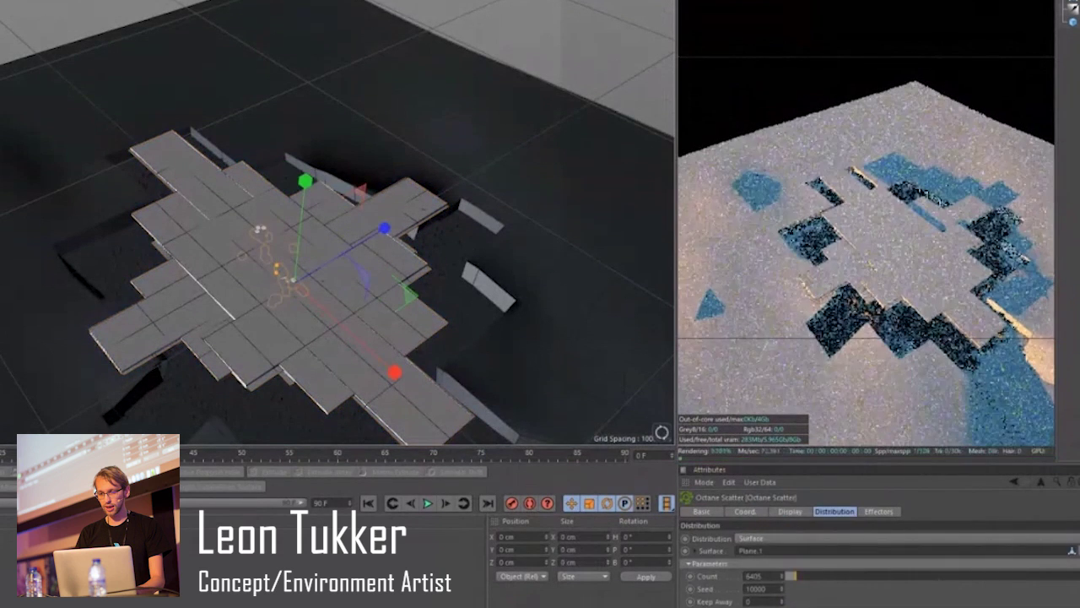
click(1073, 8)
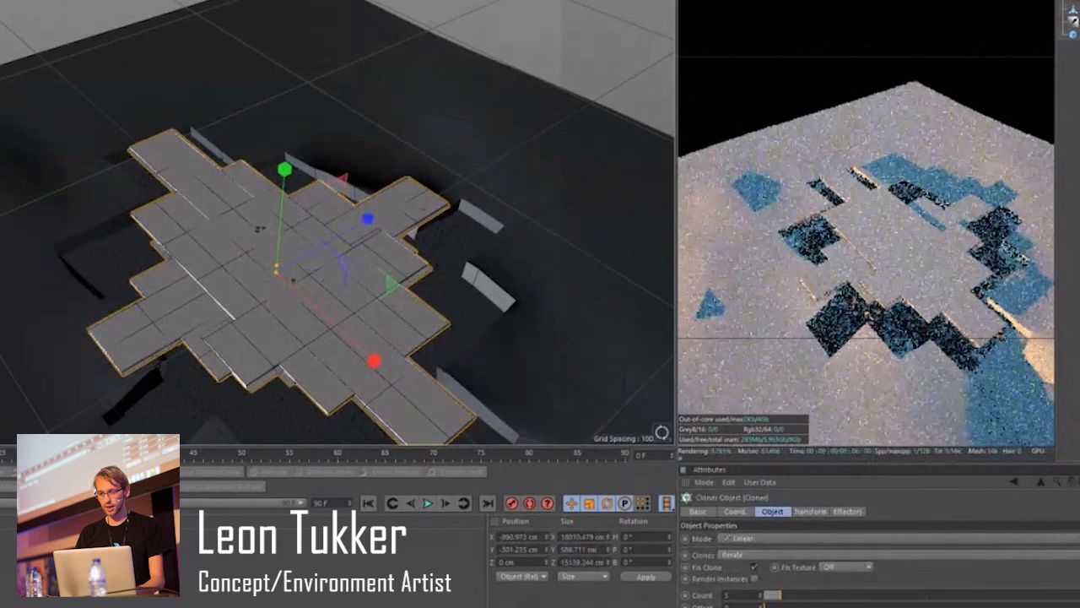
key(c)
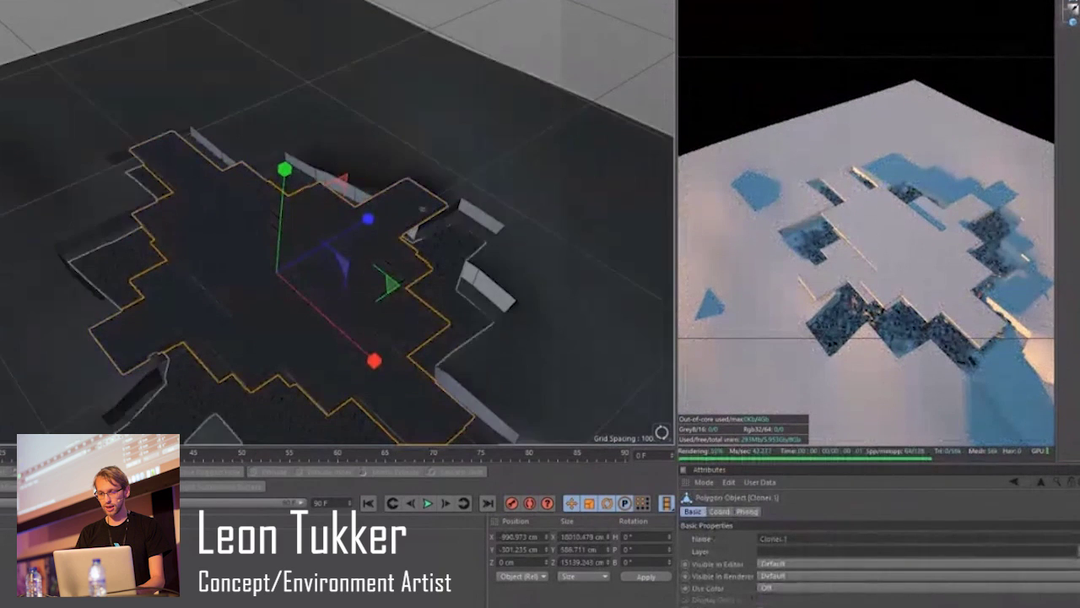
Pick several top faces spread across the converted slab object as starting points for a larger selection.
key(ctrl+a)
mouse_move(184, 210)
alt+mouse_down()
mouse_move(213, 160)
mouse_move(215, 121)
alt+mouse_up()
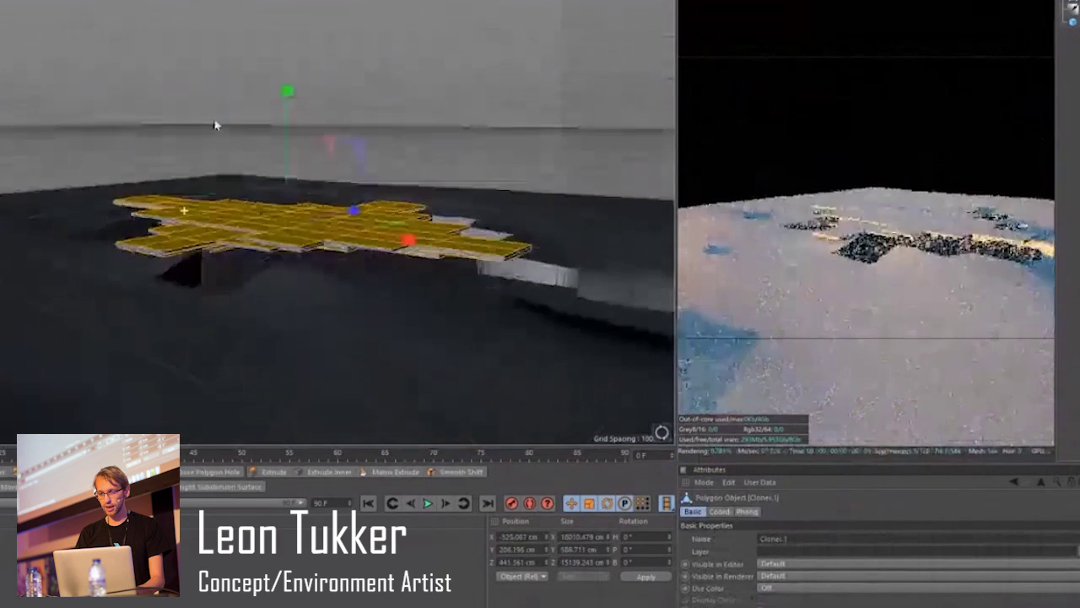
scroll(187, 283, up, 5)
click(167, 297)
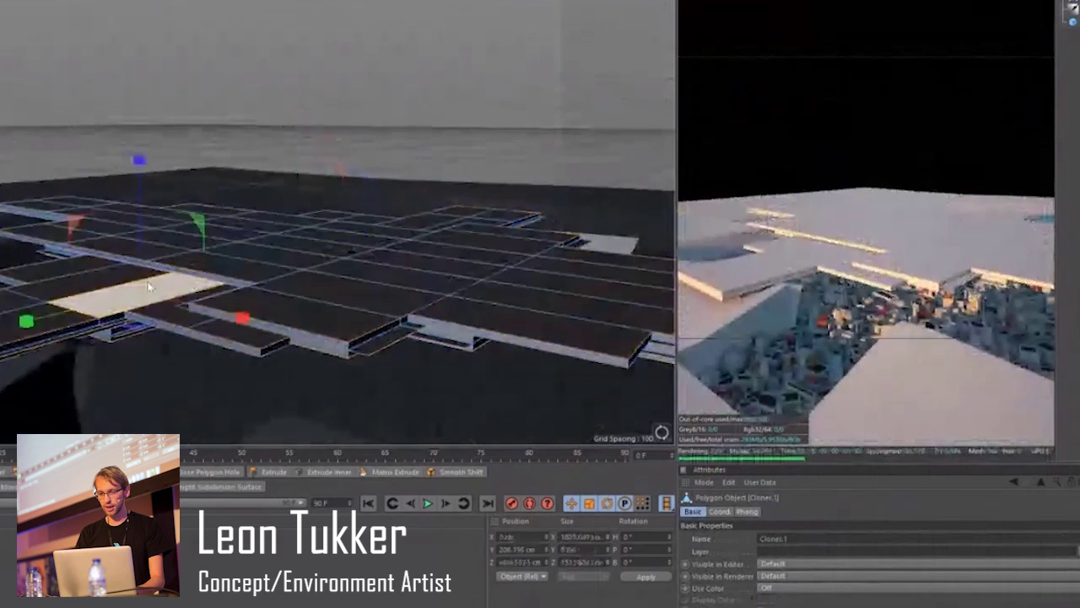
shift+click(572, 289)
alt+drag(311, 318, 392, 305)
alt+drag(200, 365, 33, 164)
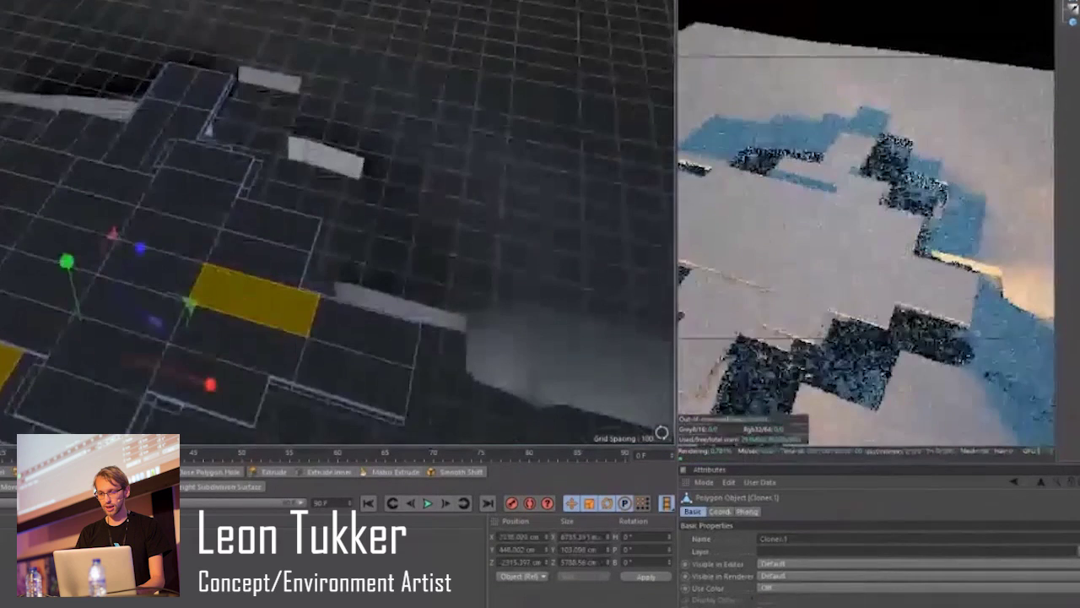
shift+click(107, 141)
Grow the face selection repeatedly until it spreads over most of the slabs' top surfaces.
key(u)
key(y)
key(u)
key(y)
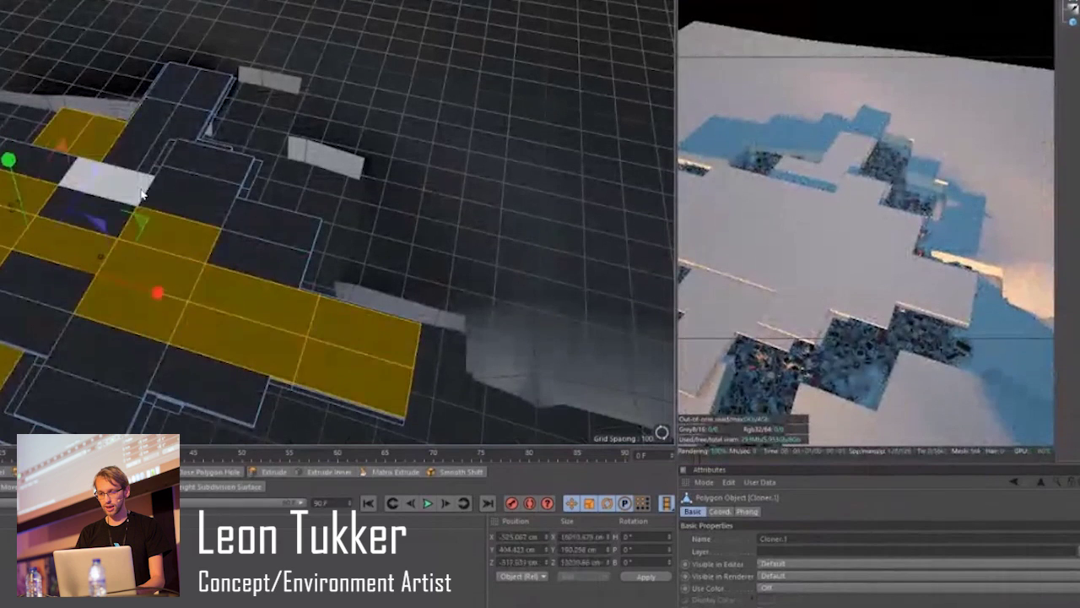
key(u)
key(y)
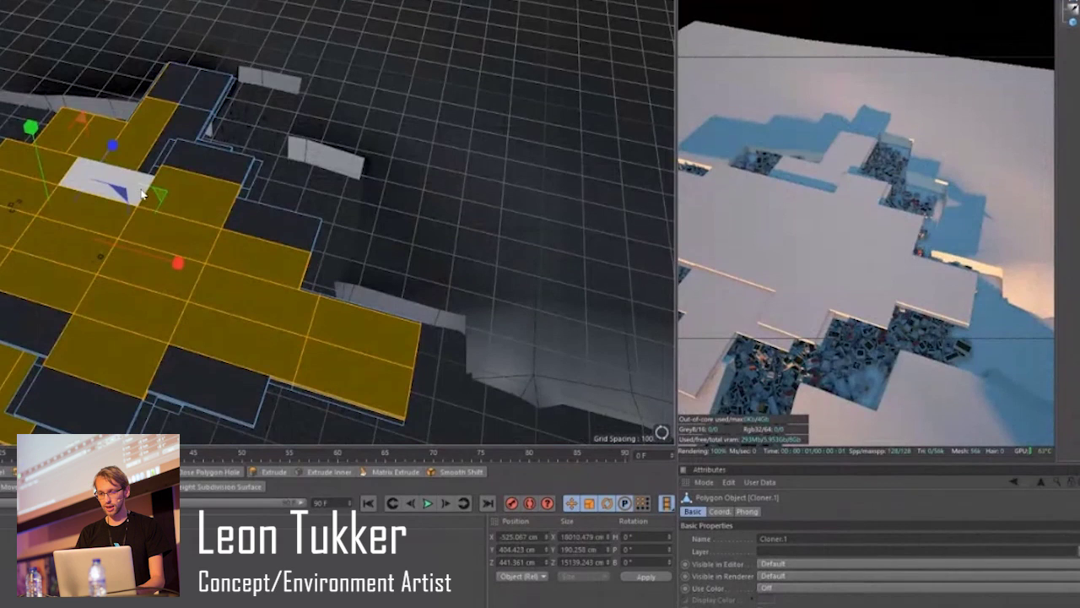
alt+drag(141, 194, 135, 151)
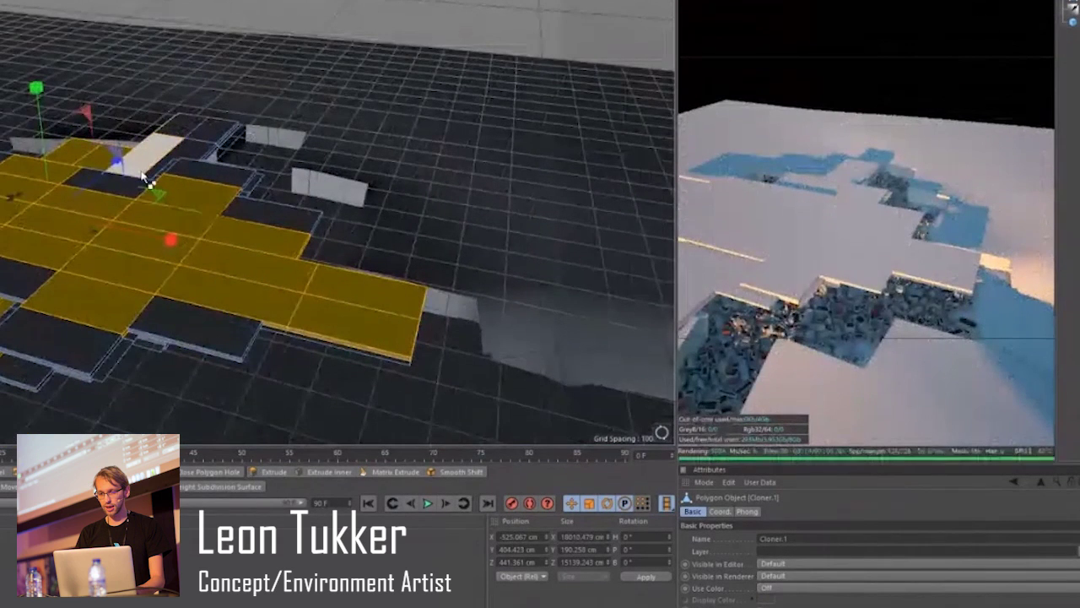
ctrl+click(145, 180)
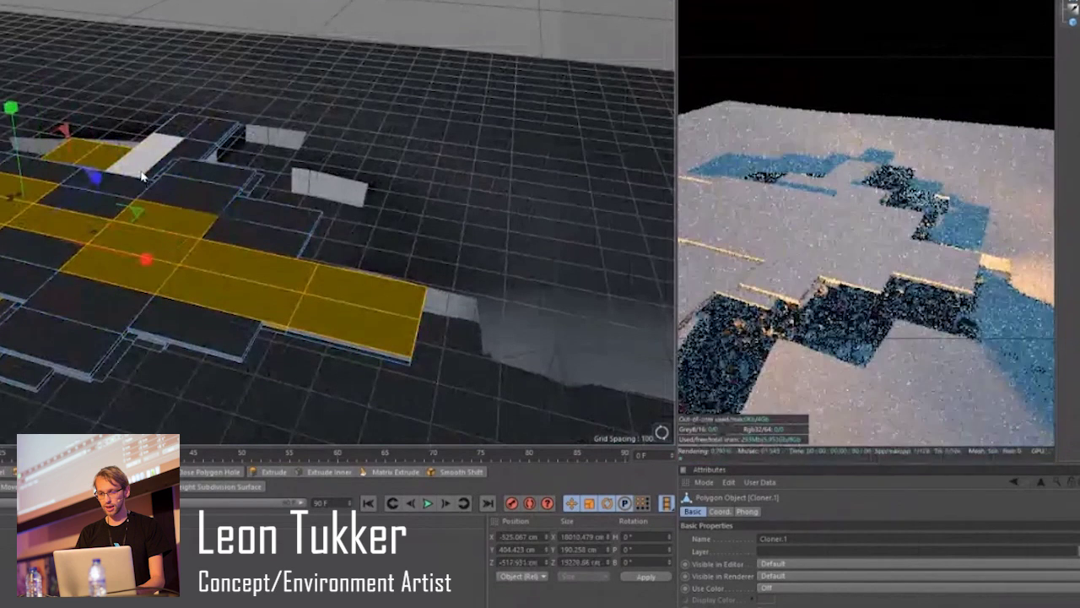
key(ctrl+z)
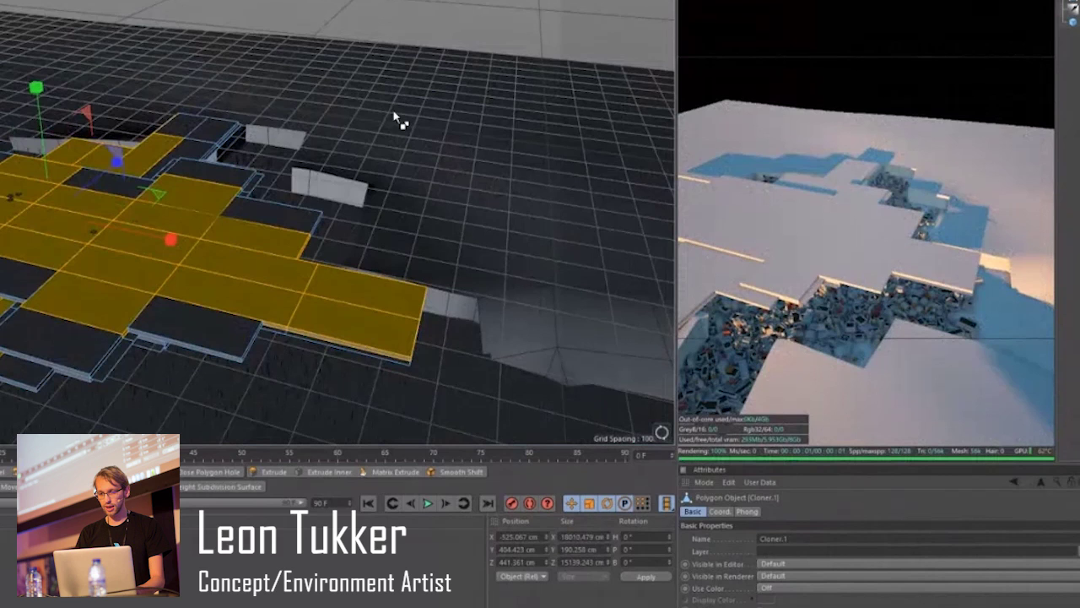
Split the selected top faces off as a separate polygon object and try raising it above the slabs.
key(ctrl+z)
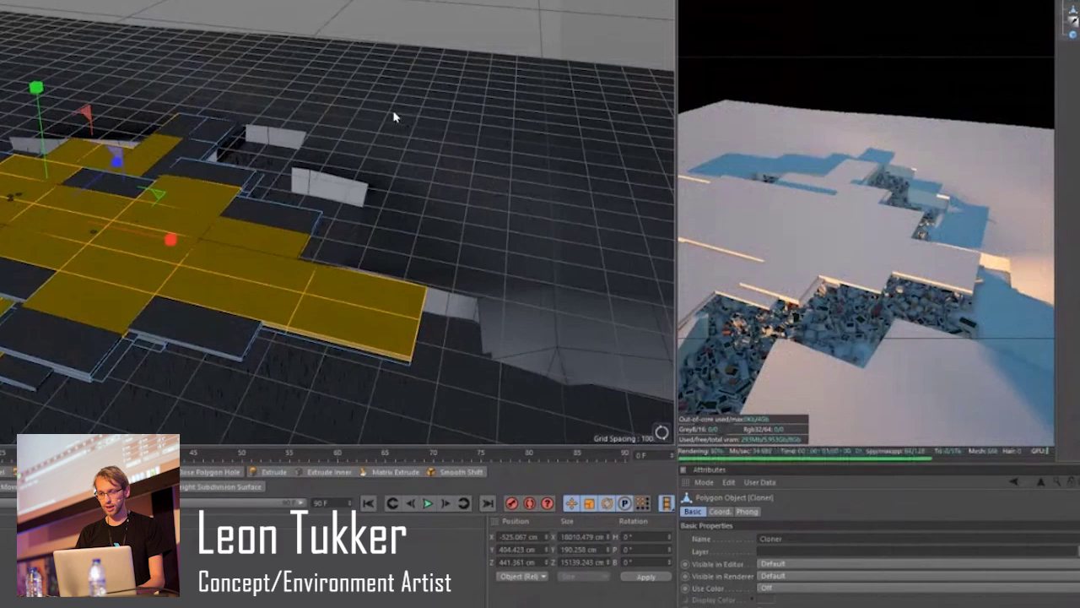
key(ctrl+z)
key(ctrl+z)
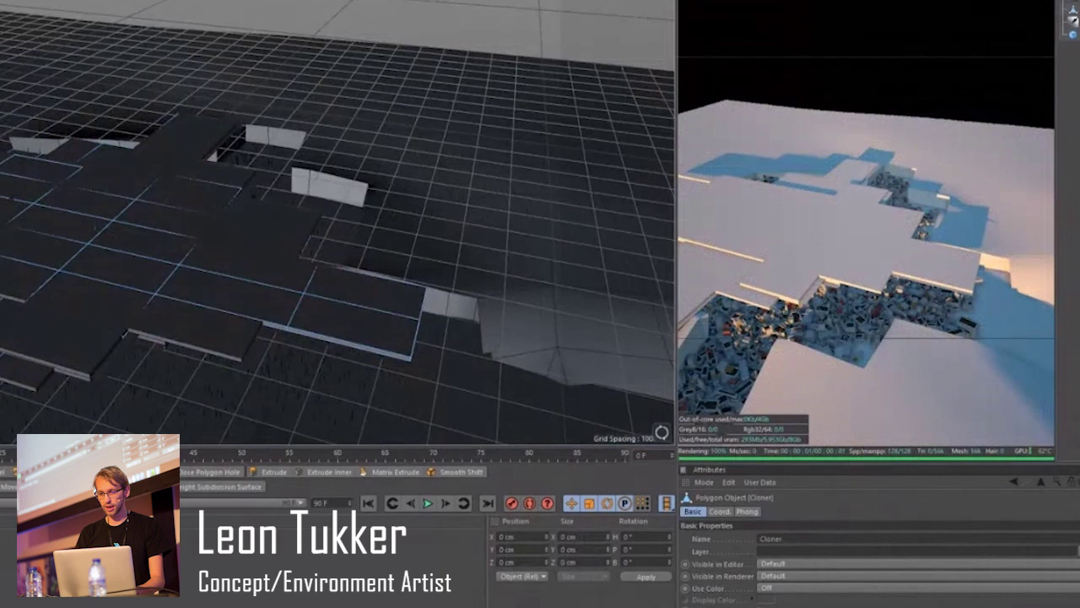
key(ctrl+y)
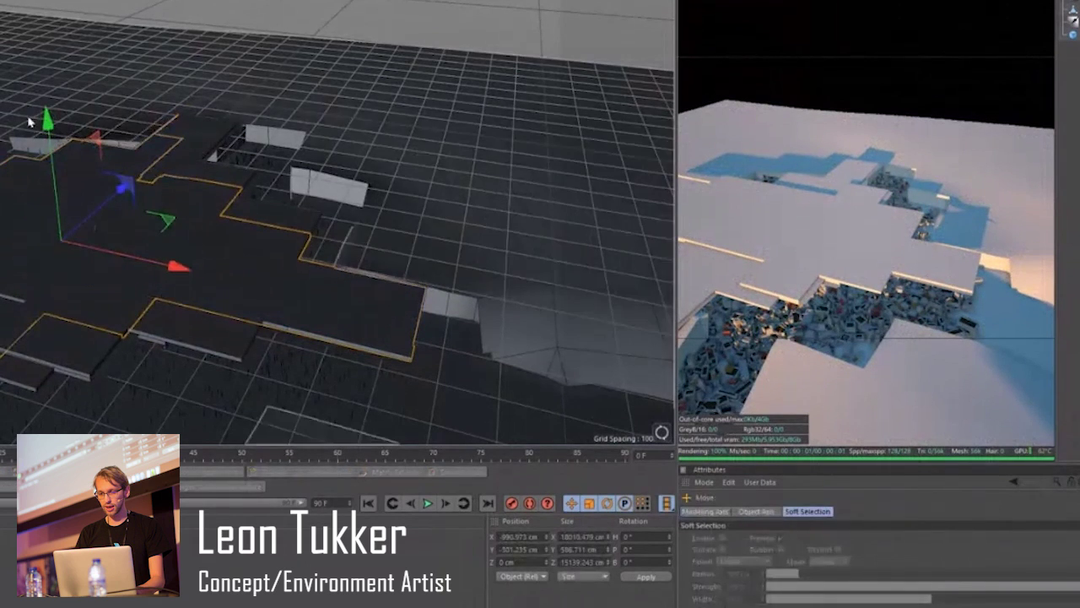
drag(48, 119, 44, 76)
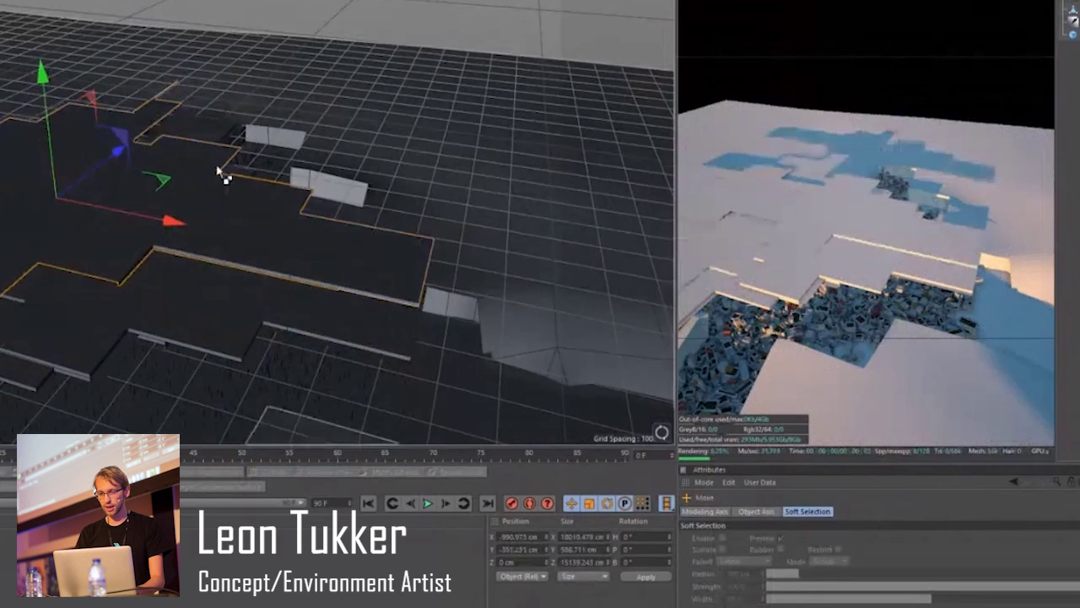
key(ctrl+z)
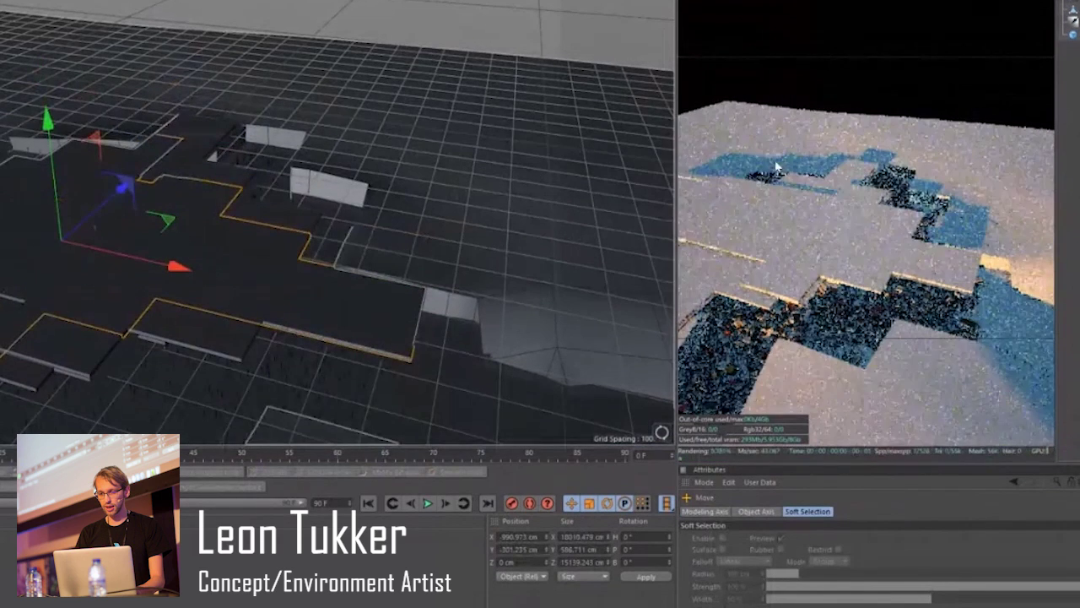
Duplicate the Octane Scatter and set the copy's distribution surface to the split-off Cloner polygon object.
key(ctrl+z)
key(ctrl+z)
key(ctrl+z)
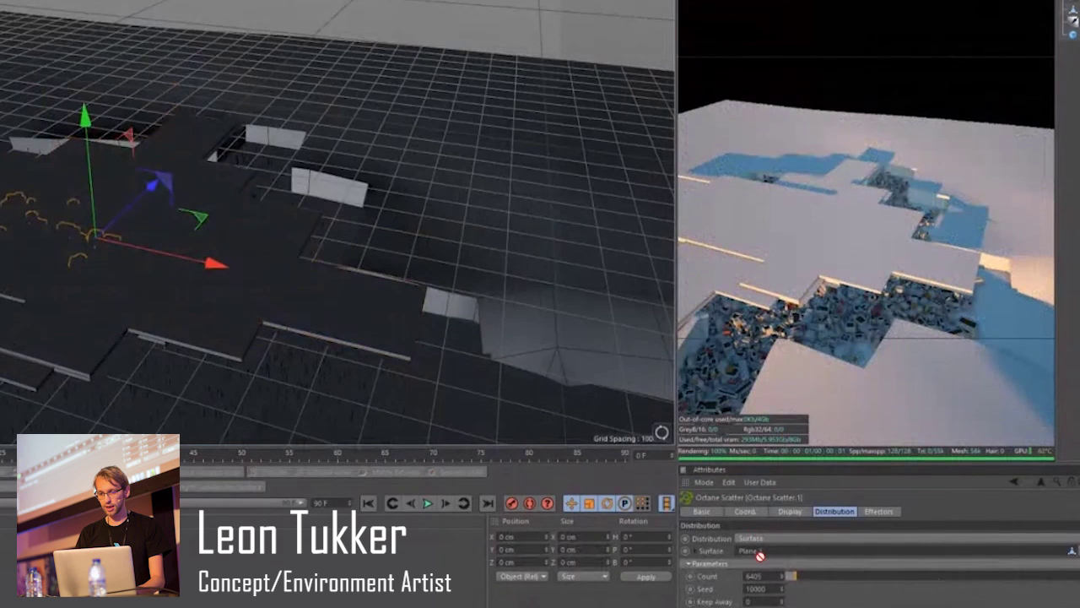
drag(751, 553, 750, 550)
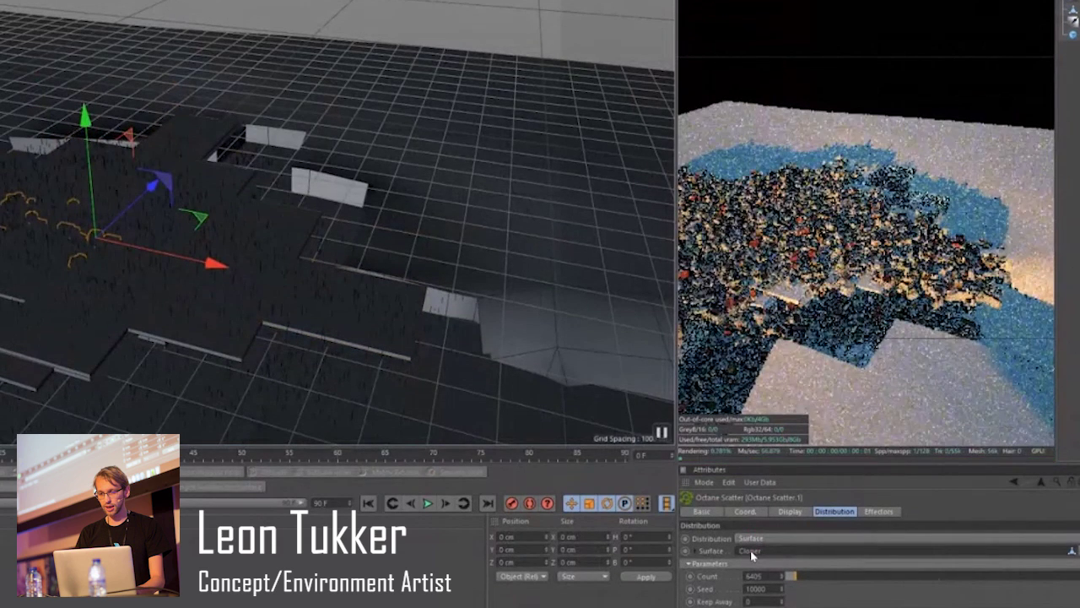
Reduce the count of Octane Scatter.1 to about 2300 to thin the buildings on the slabs.
scroll(282, 243, down, 1)
mouse_move(273, 244)
alt+mouse_down()
mouse_move(213, 221)
mouse_move(229, 242)
mouse_move(295, 240)
alt+mouse_up()
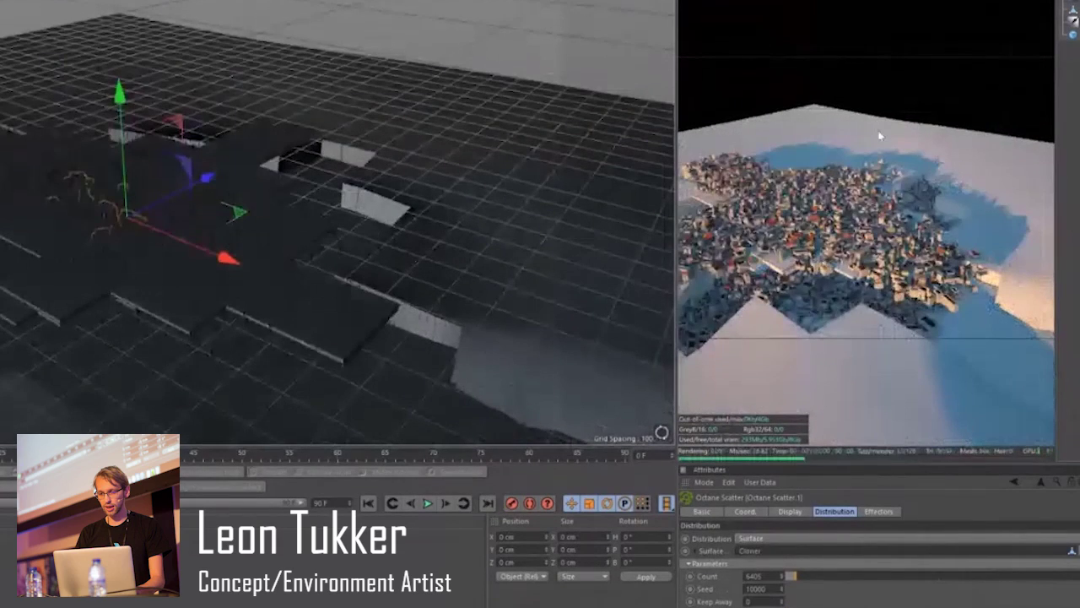
drag(795, 581, 791, 580)
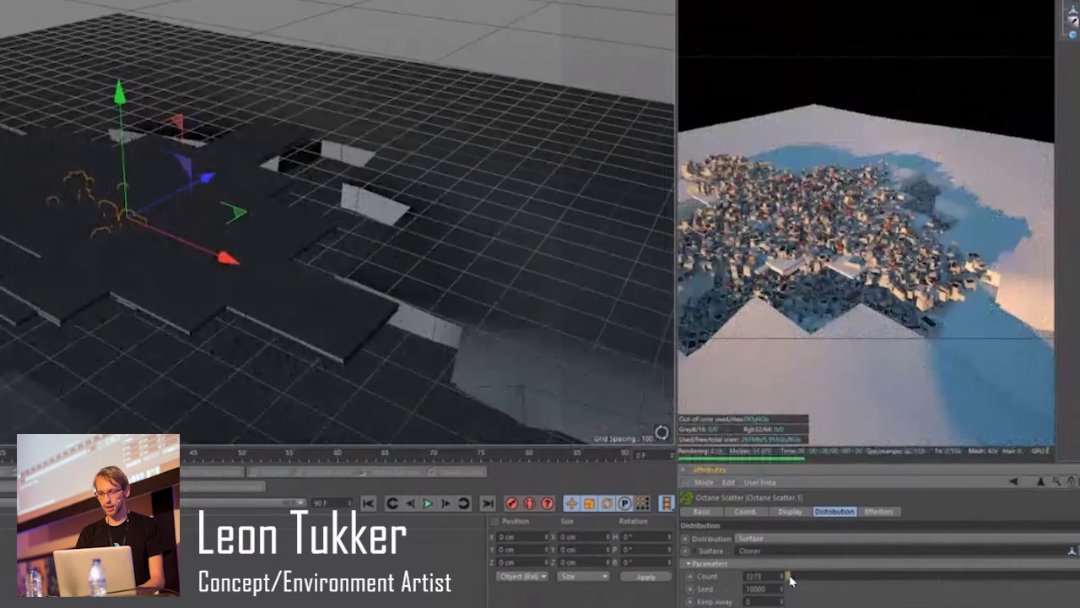
Scale the split-off scatter surface down to about 15565 by 12747 cm so the buildings stay inside the slab edges.
alt+drag(212, 210, 213, 154)
click(213, 160)
key(t)
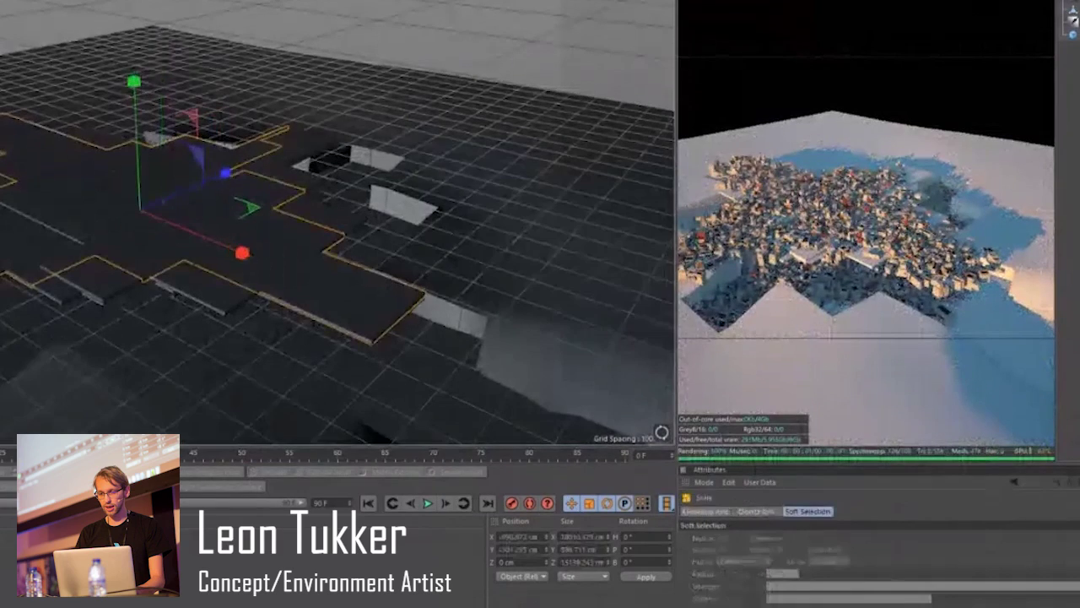
mouse_move(105, 60)
mouse_down()
mouse_move(73, 60)
mouse_move(95, 124)
mouse_move(73, 138)
mouse_move(51, 132)
mouse_move(56, 111)
mouse_up()
scroll(59, 111, down, 5)
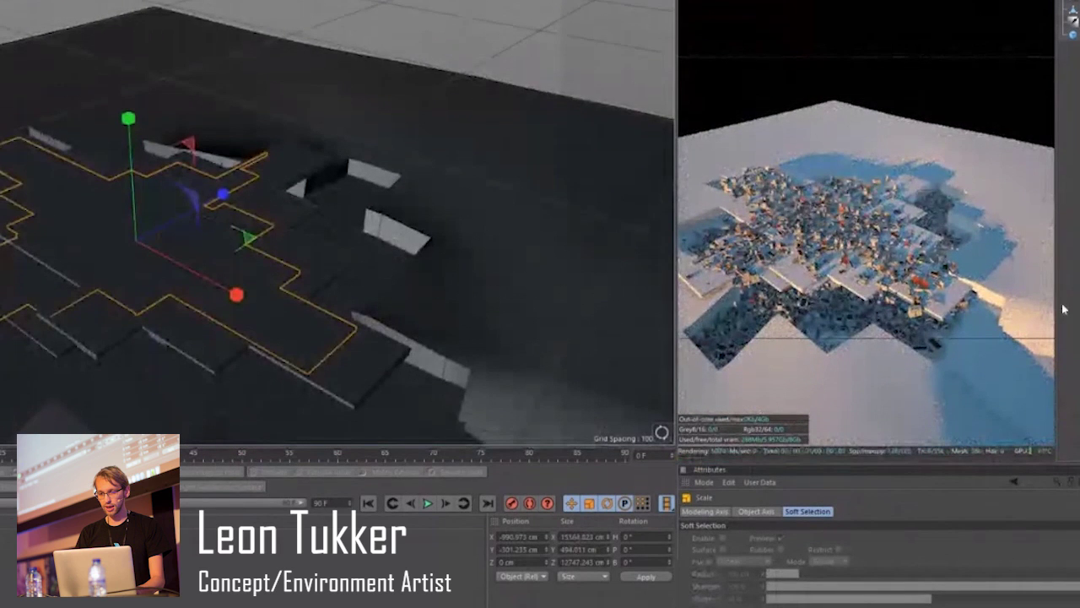
Extend one arm of the Cloner.1 slab by pulling its two end edges outward to about Z -12565 cm.
click(285, 249)
drag(293, 106, 340, 107)
scroll(340, 111, down, 4)
mouse_move(326, 164)
alt+mouse_down()
mouse_move(340, 168)
mouse_move(313, 176)
alt+mouse_up()
click(1073, 35)
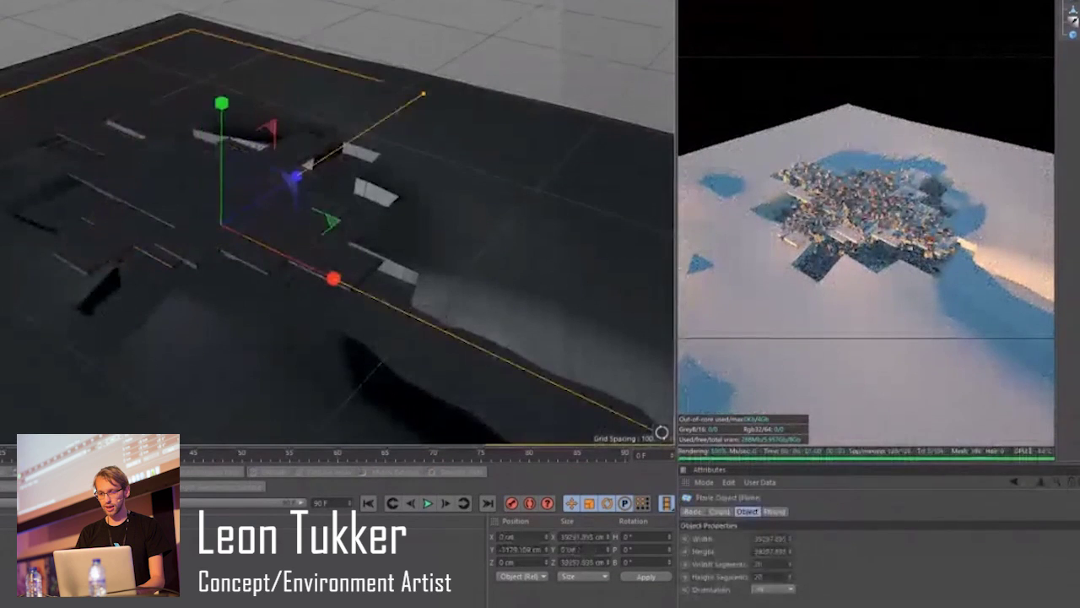
click(1073, 10)
click(2, 166)
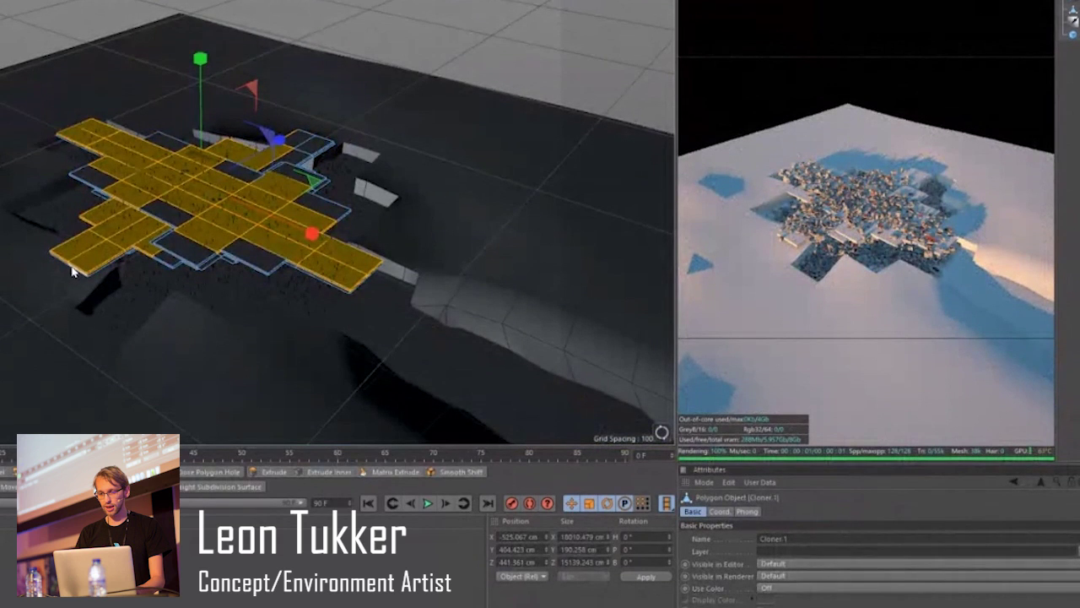
click(63, 263)
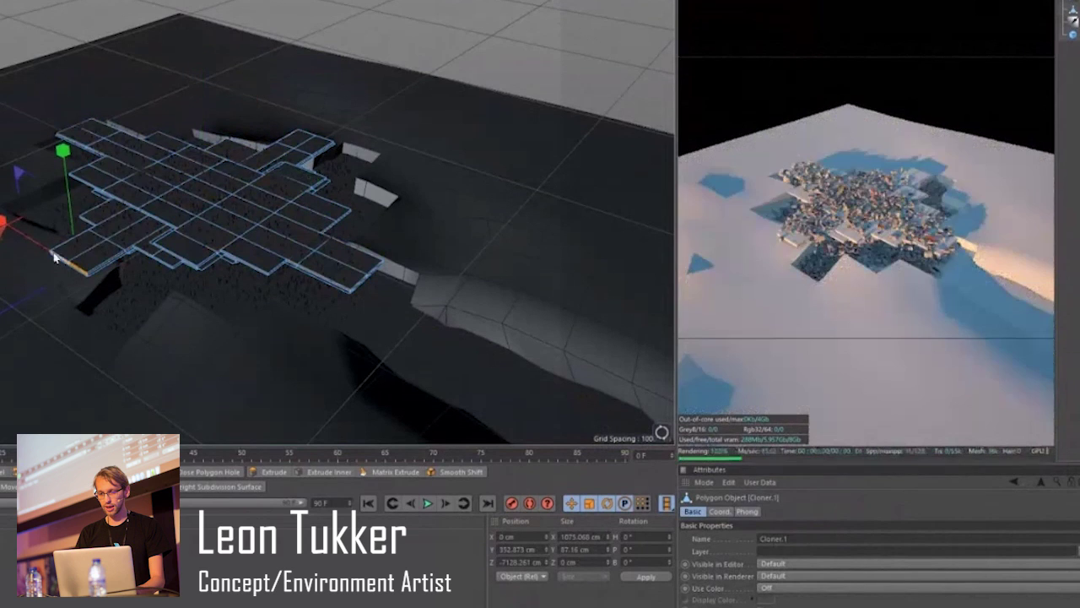
key(e)
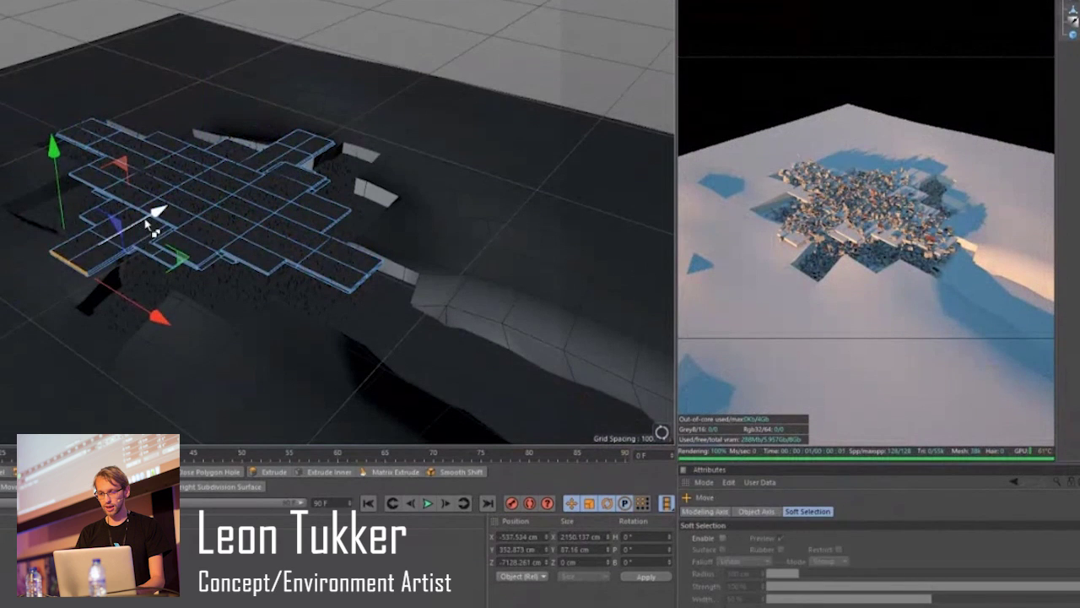
drag(35, 264, 12, 279)
mouse_move(352, 131)
alt+mouse_down()
mouse_move(337, 202)
mouse_move(352, 132)
alt+mouse_up()
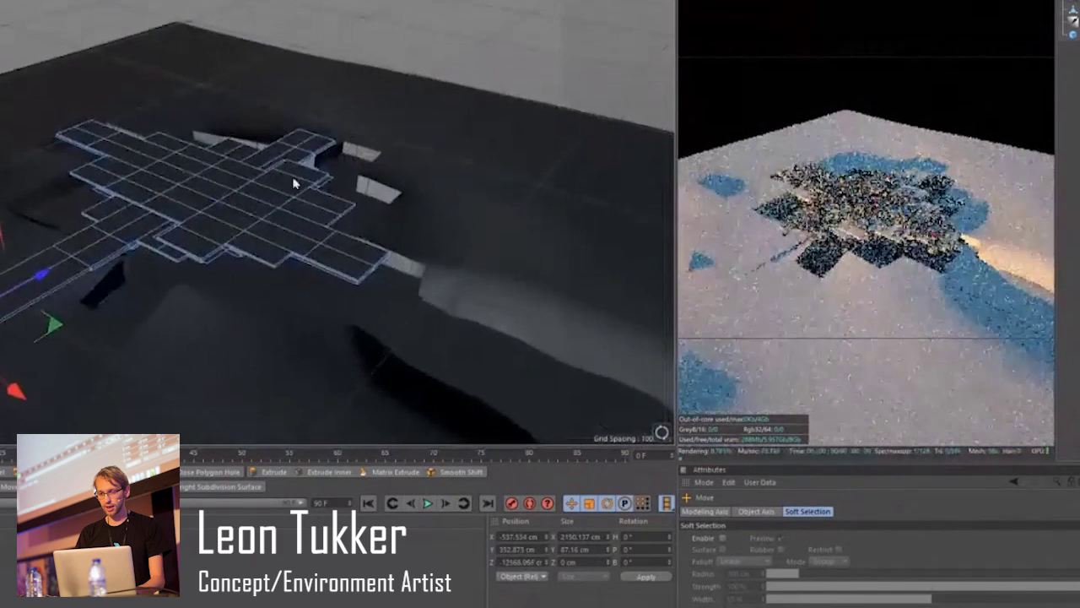
Select the two end edges on another arm of the Cloner.1 slab and pull them out to about X -16,400 cm.
alt+drag(294, 184, 197, 146)
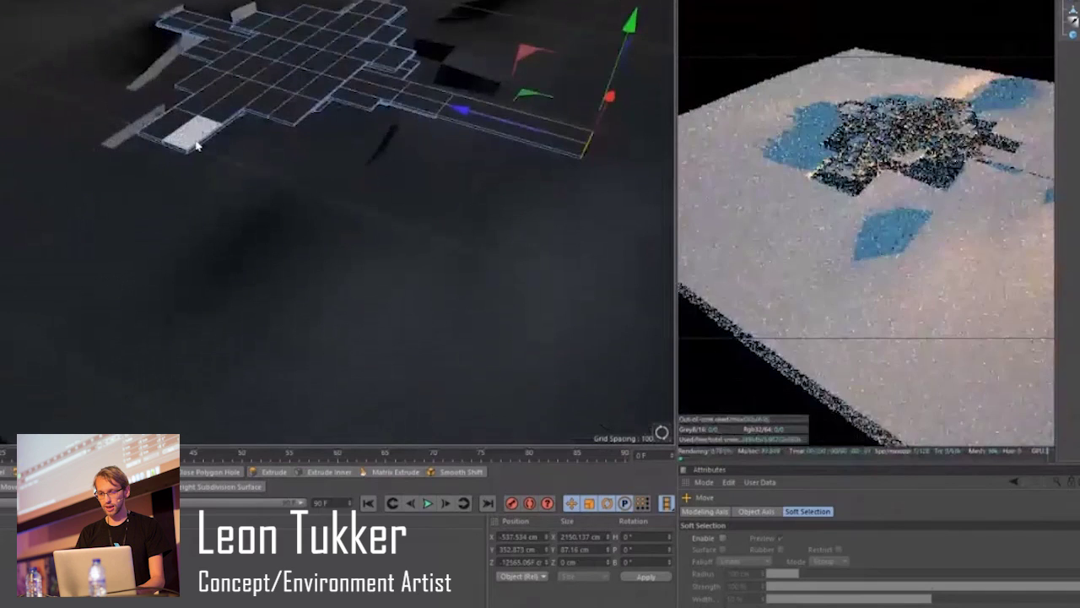
click(175, 149)
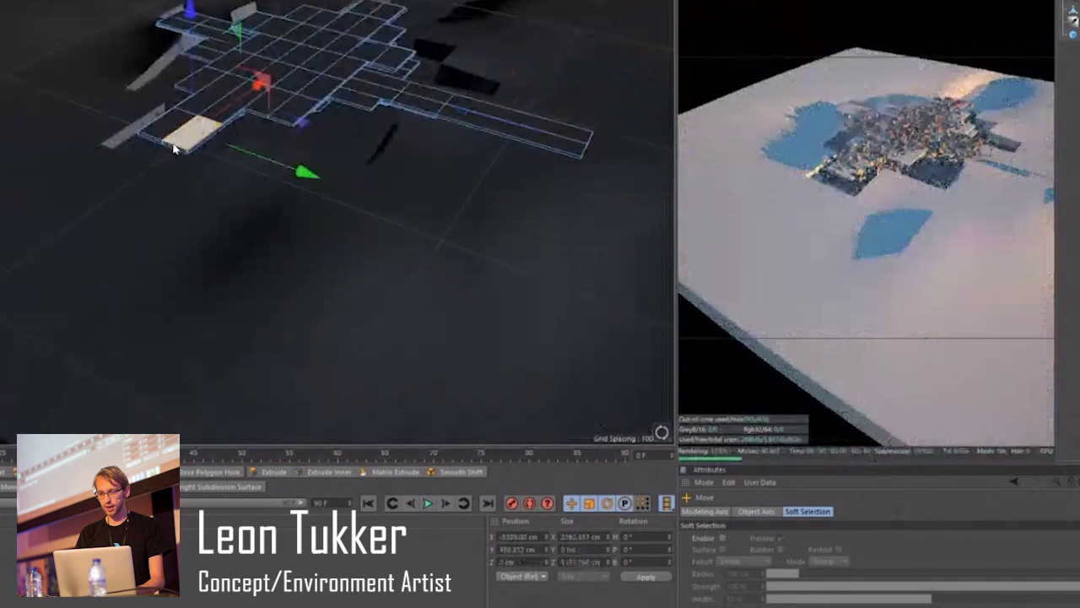
click(172, 147)
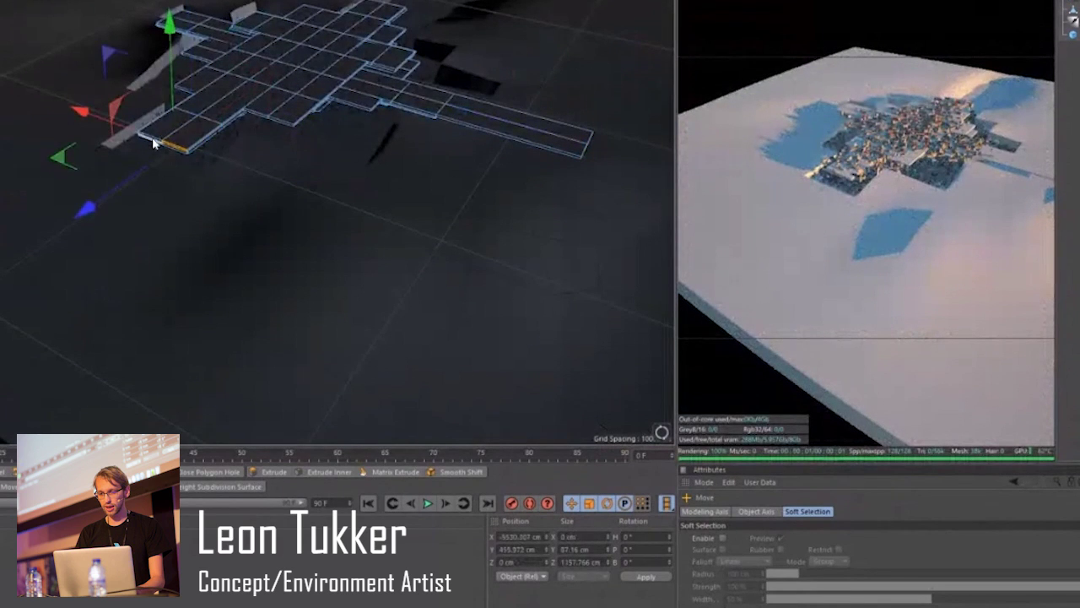
shift+click(151, 139)
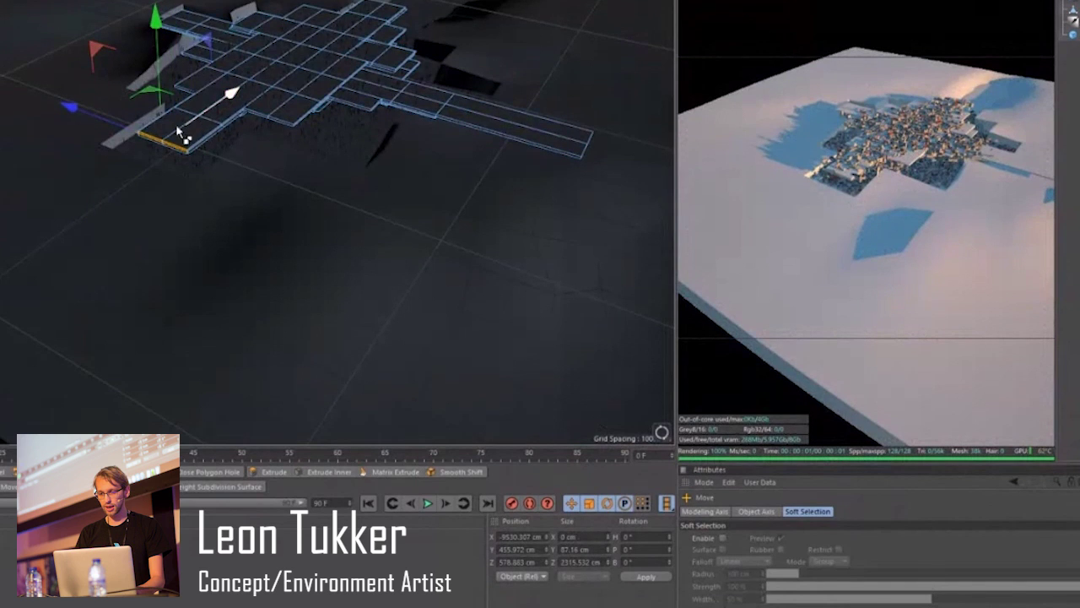
mouse_move(126, 156)
mouse_down()
mouse_move(101, 167)
mouse_move(178, 76)
mouse_move(107, 52)
mouse_up()
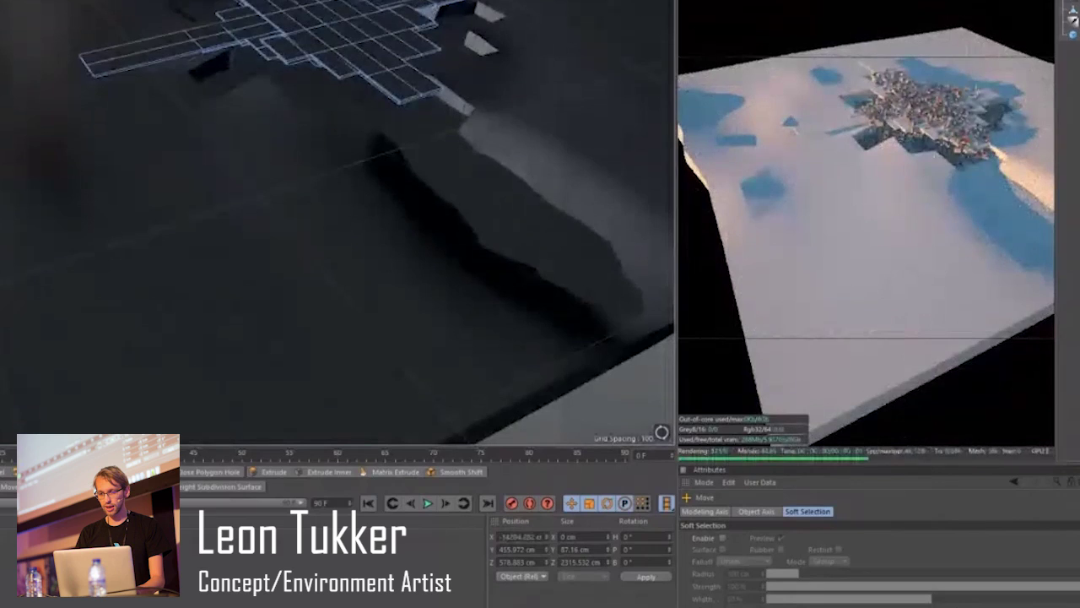
alt+middle_drag(553, 270, 553, 317)
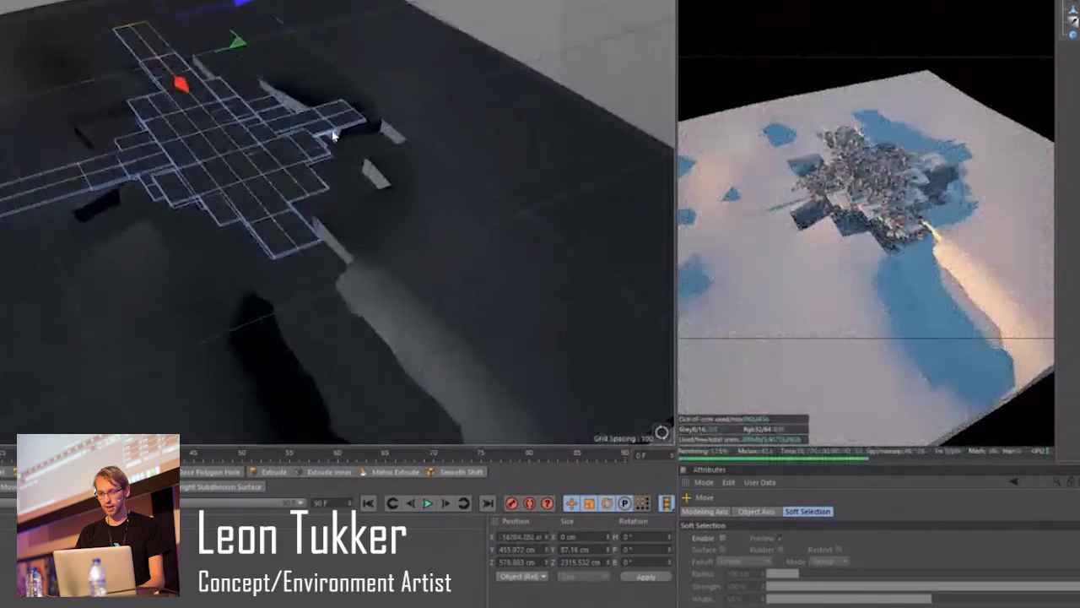
Replace Random.1 with a separate Random.2 effector in the effectors of Octane Scatter.1.
scroll(333, 135, up, 2)
scroll(352, 149, up, 2)
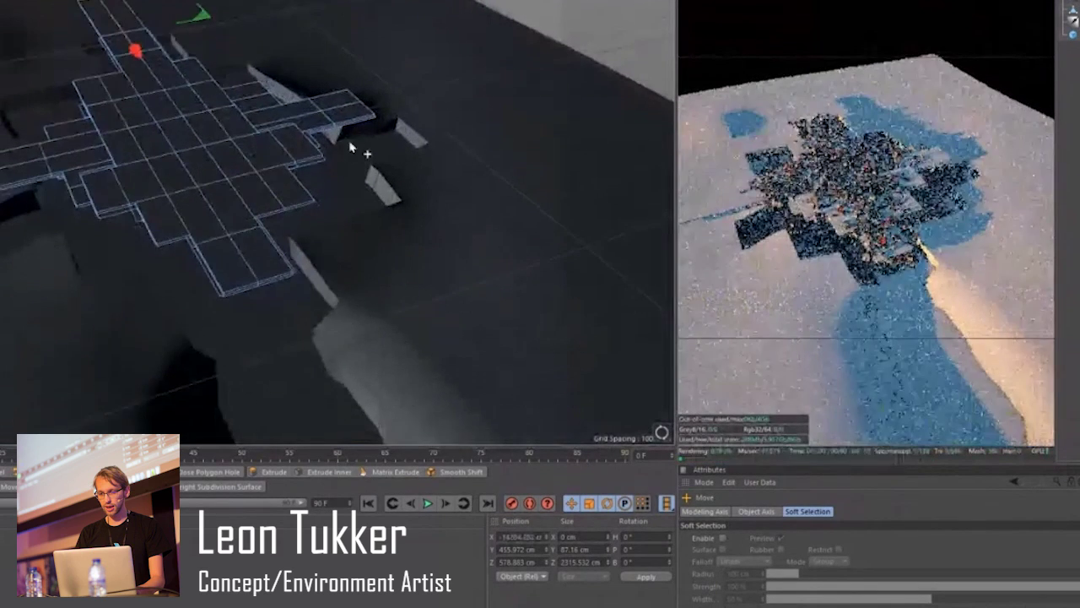
mouse_move(350, 147)
alt+mouse_down()
mouse_move(335, 107)
mouse_move(368, 103)
mouse_move(366, 143)
alt+mouse_up()
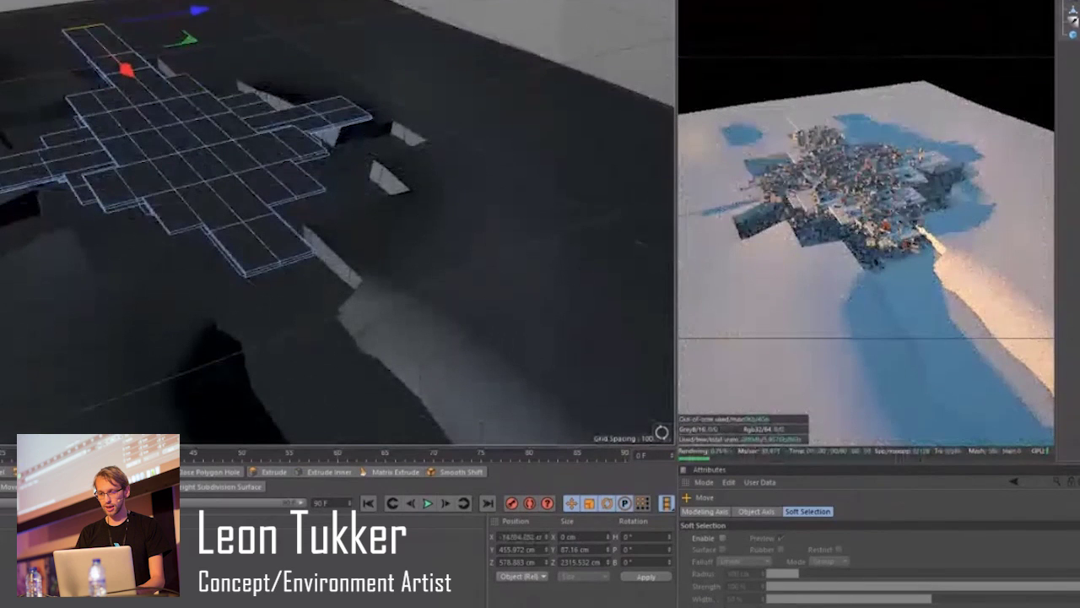
click(1073, 20)
click(1074, 35)
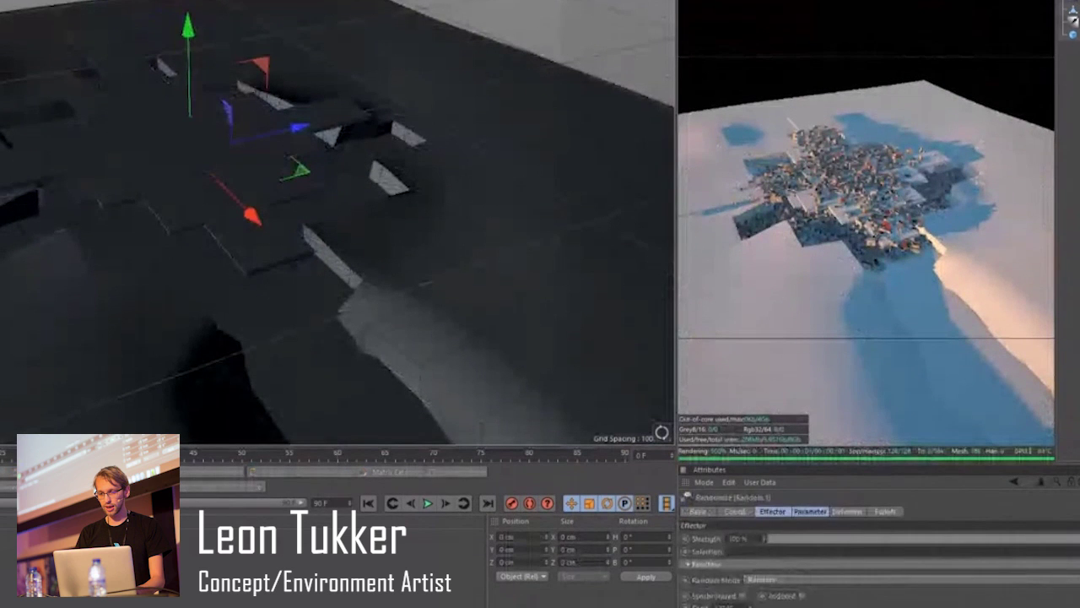
click(1075, 4)
drag(1075, 4, 942, 460)
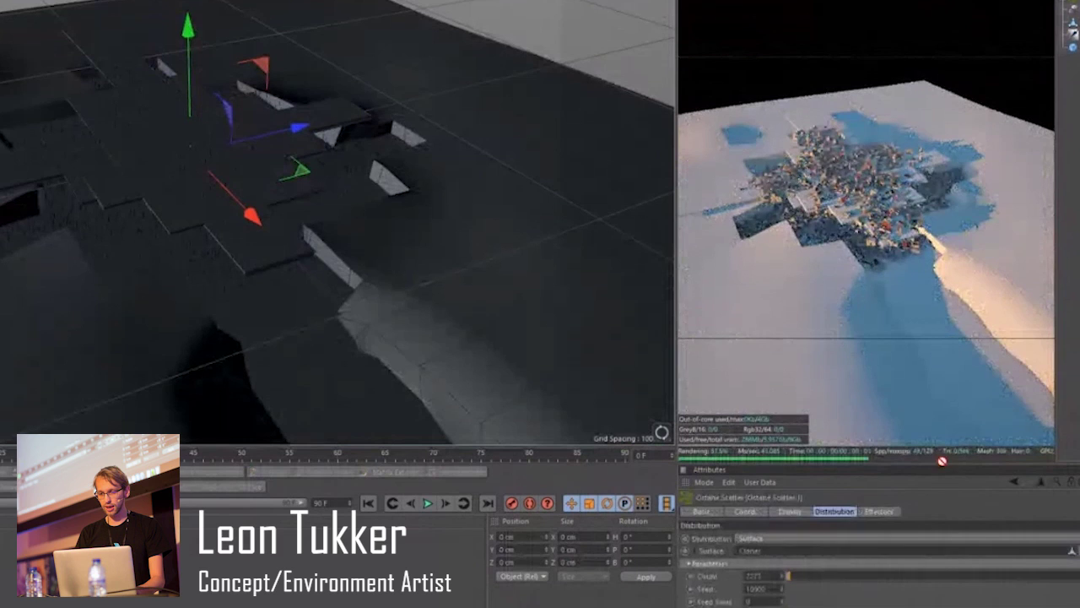
click(878, 511)
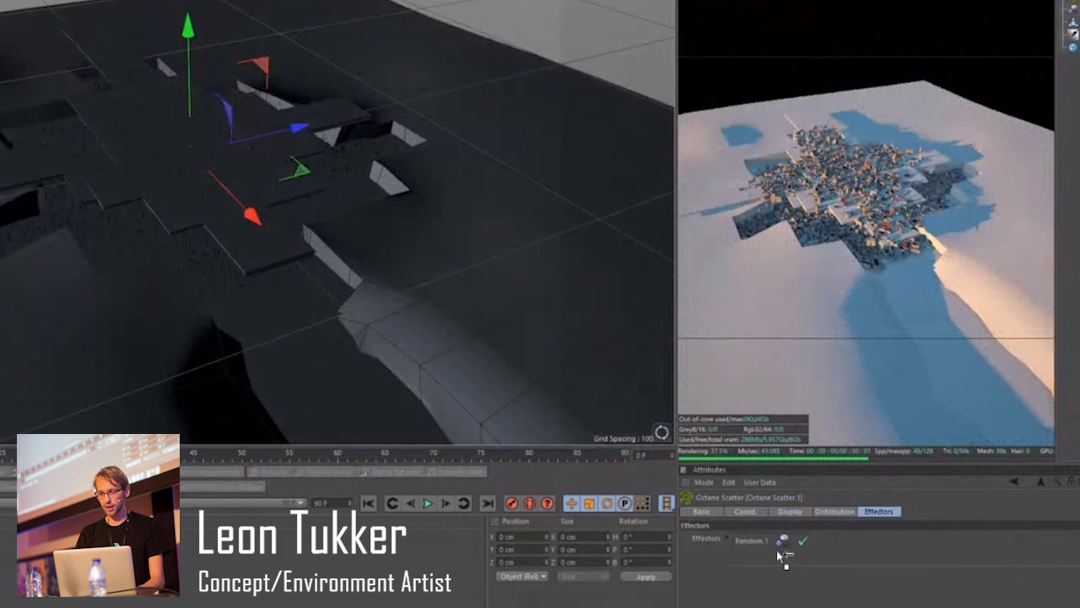
click(762, 540)
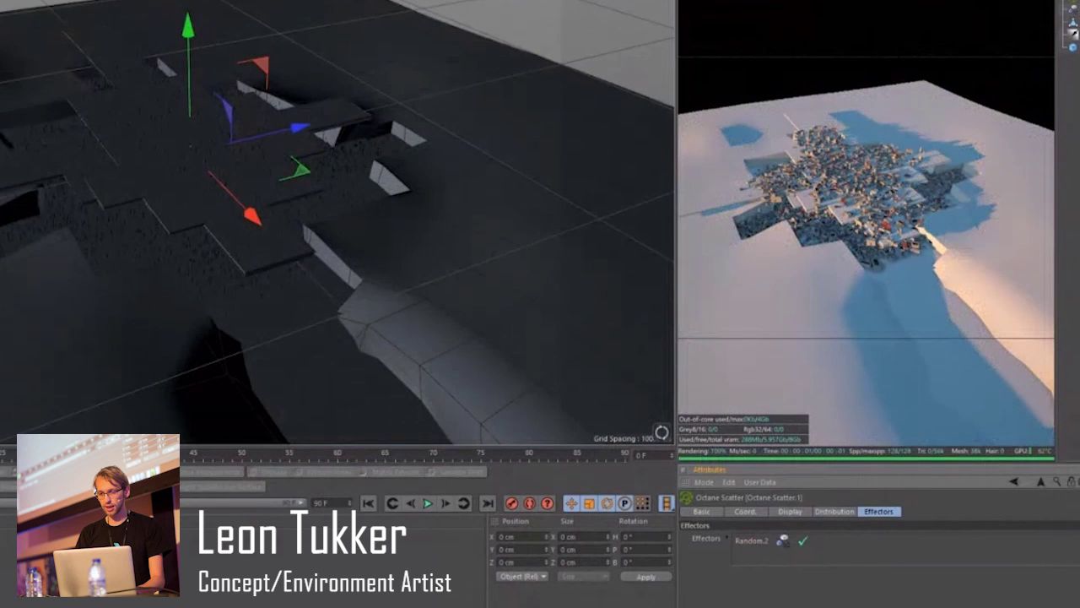
click(1074, 8)
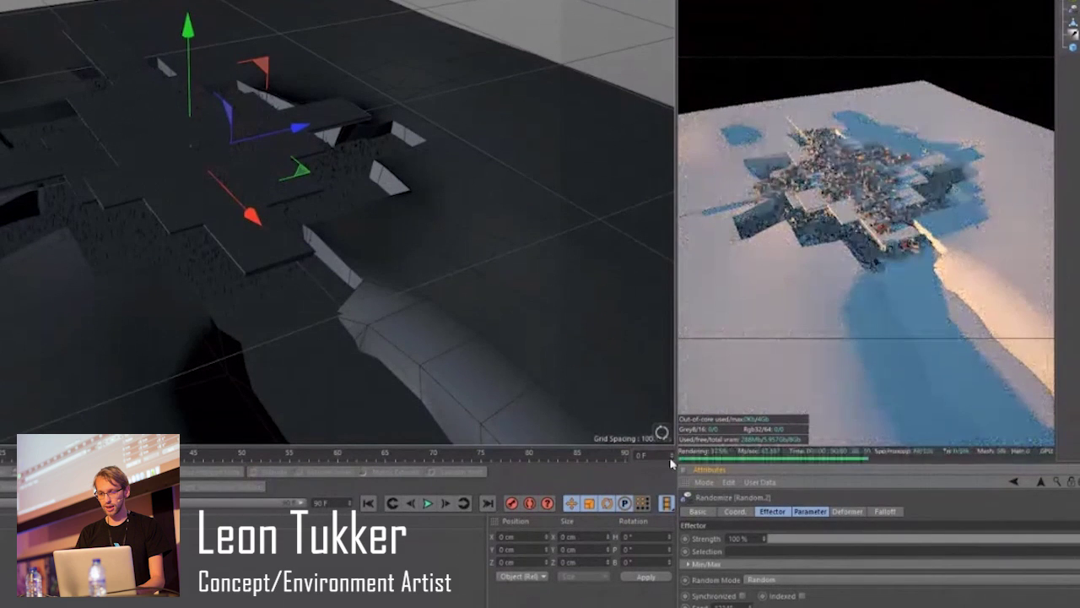
Duplicate the Cloner.1 slab object and raise the copy above the existing slabs as a new layer.
mouse_move(381, 217)
alt+mouse_down()
mouse_move(404, 212)
mouse_move(384, 229)
alt+mouse_up()
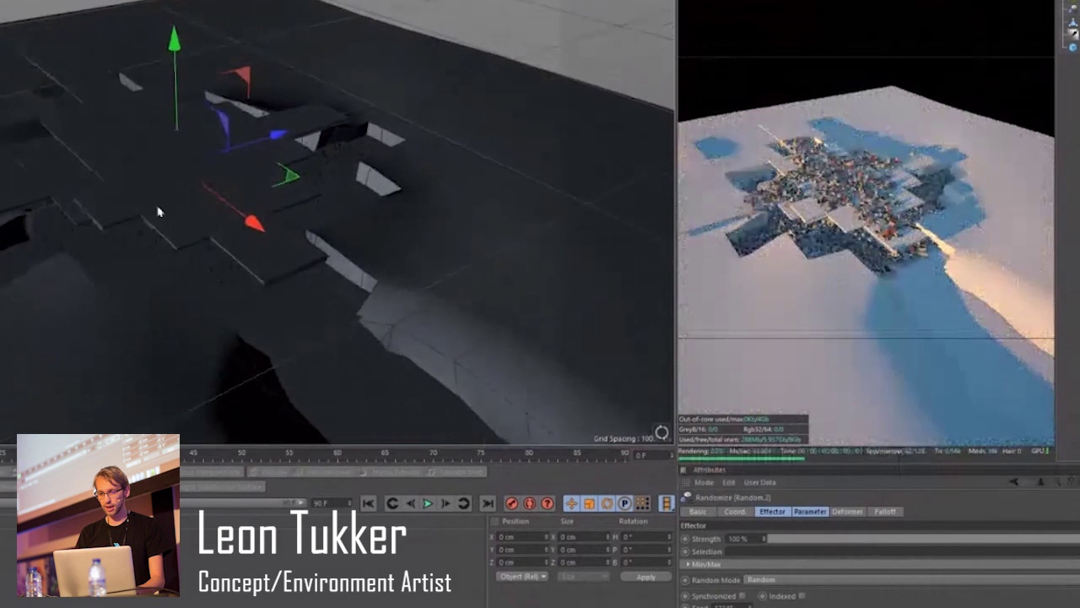
alt+right_drag(182, 200, 179, 210)
alt+drag(200, 211, 288, 280)
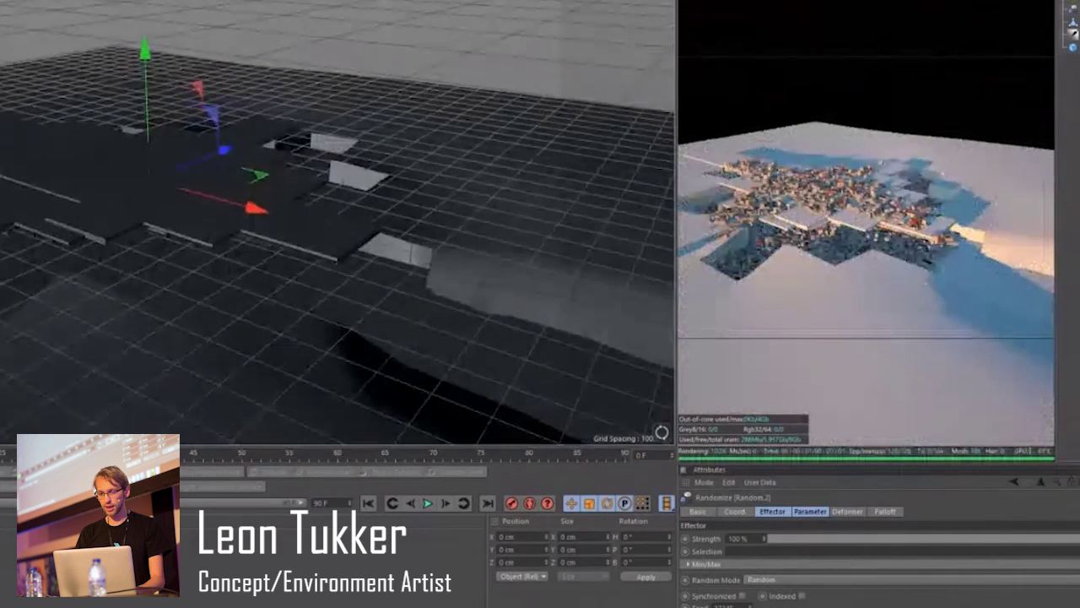
click(1074, 23)
key(Return)
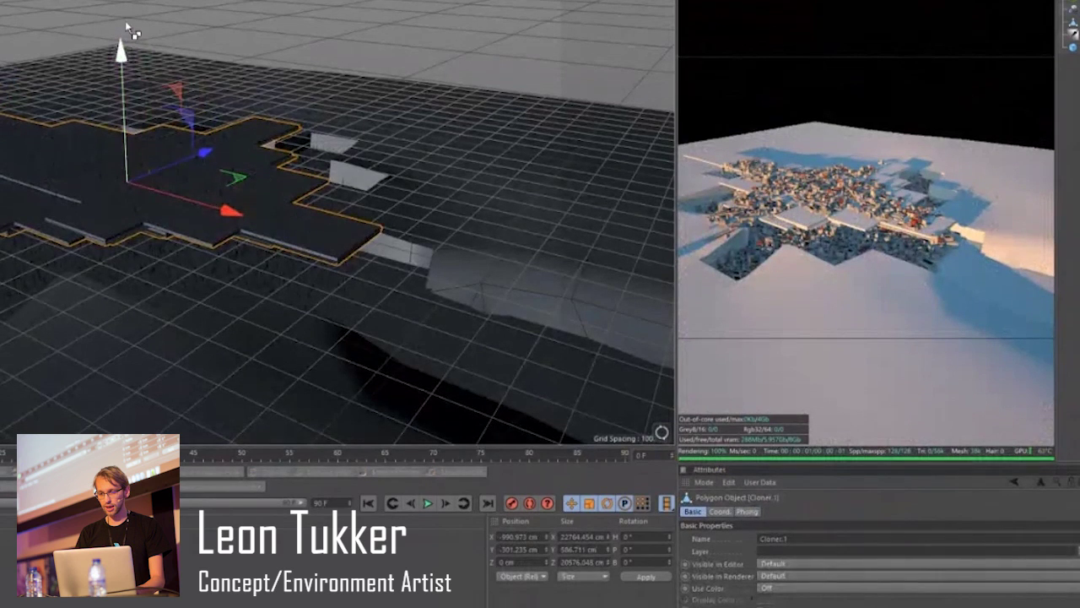
drag(131, 30, 126, 10)
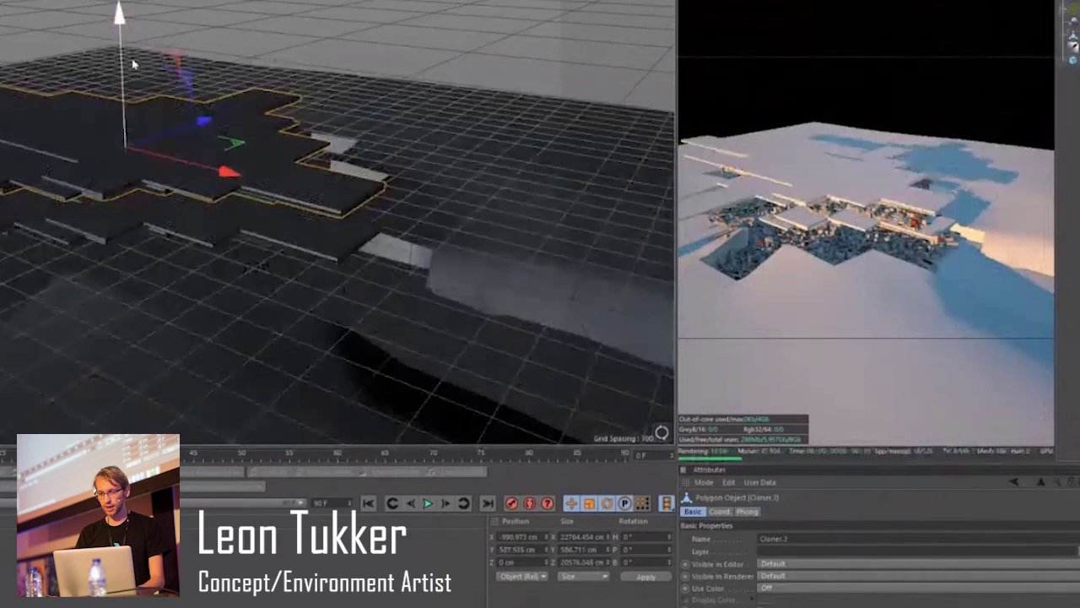
Rotate the raised slab copy's heading to -90° and scale it down to about 12657 by 11440 cm.
key(r)
drag(137, 181, 56, 158)
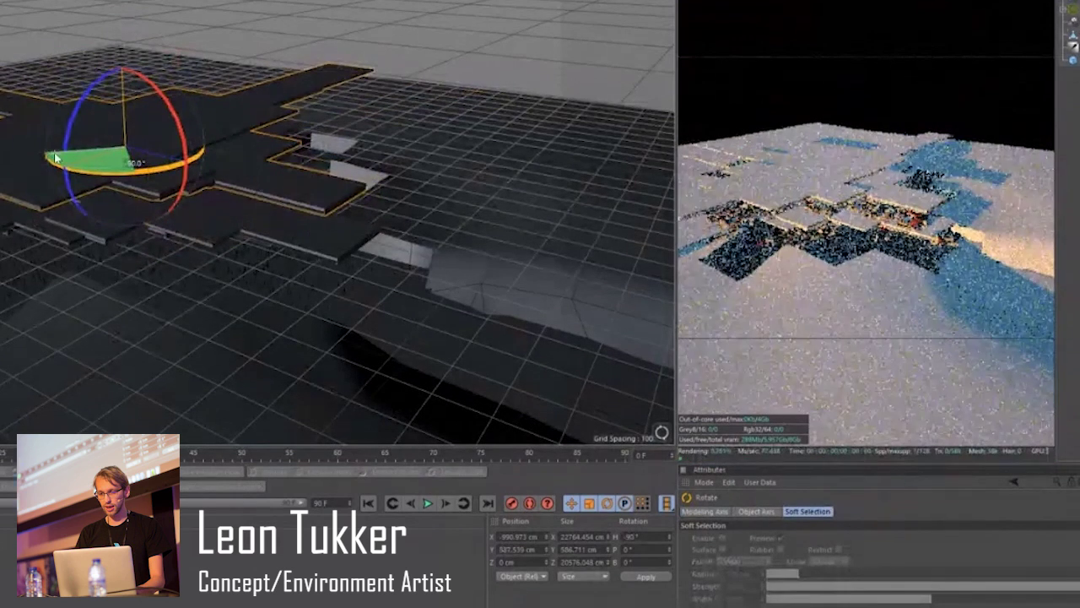
key(super)
key(t)
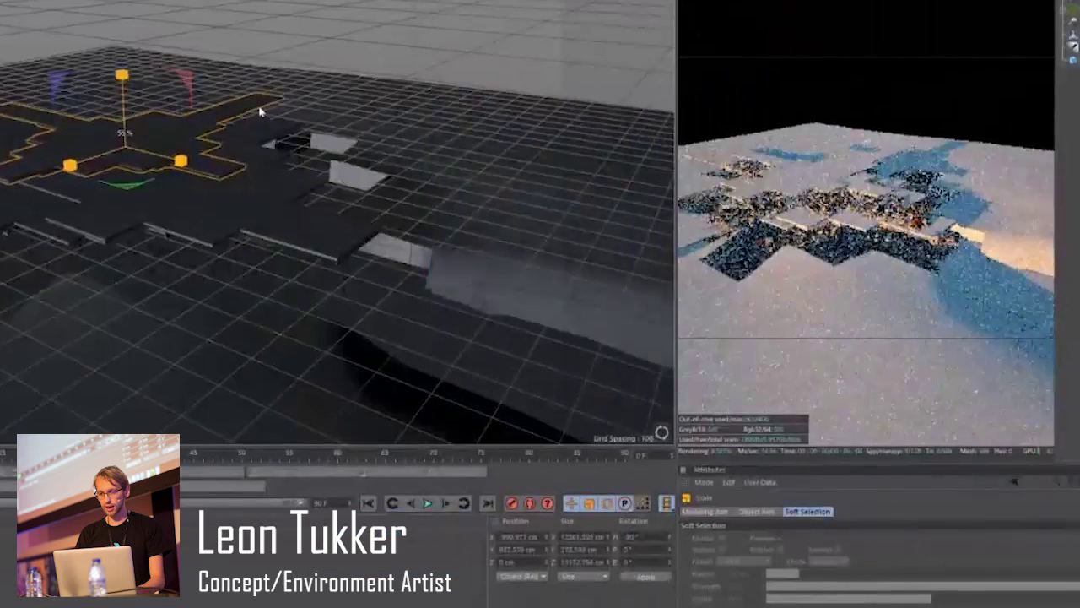
drag(260, 112, 174, 97)
Lower the rotated slab layer so it sits just above the slabs beneath, at about Y 301 cm.
key(e)
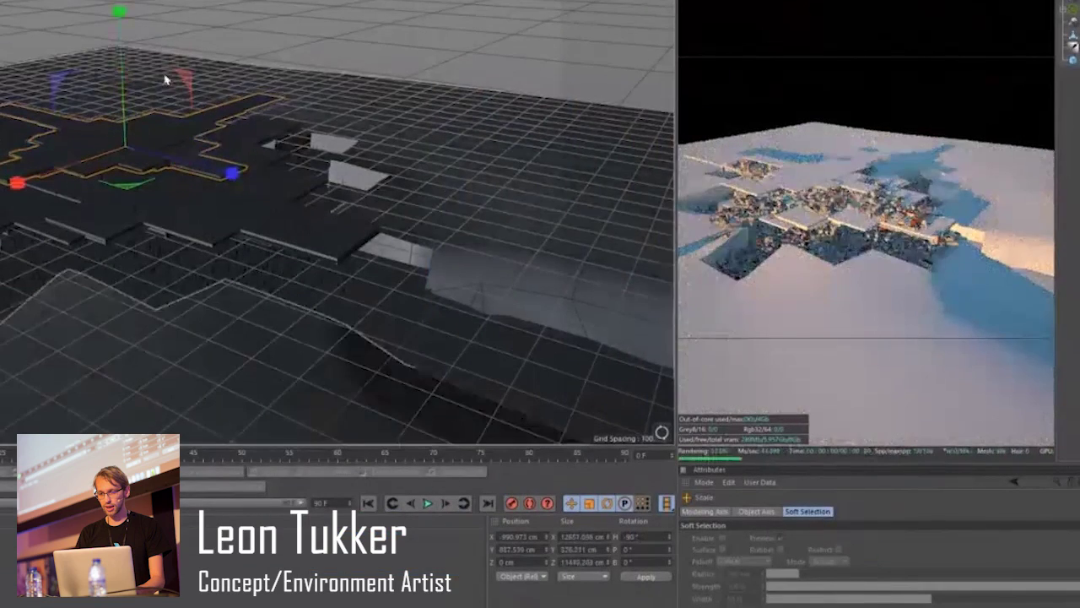
drag(125, 19, 218, 61)
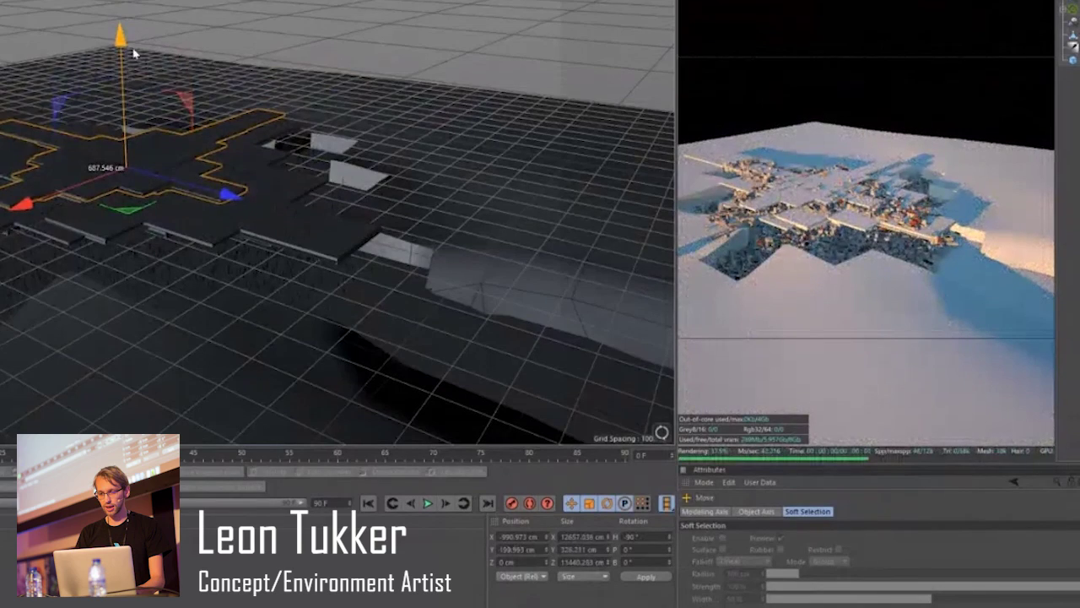
drag(124, 45, 124, 40)
alt+drag(191, 80, 191, 242)
alt+drag(48, 432, 190, 319)
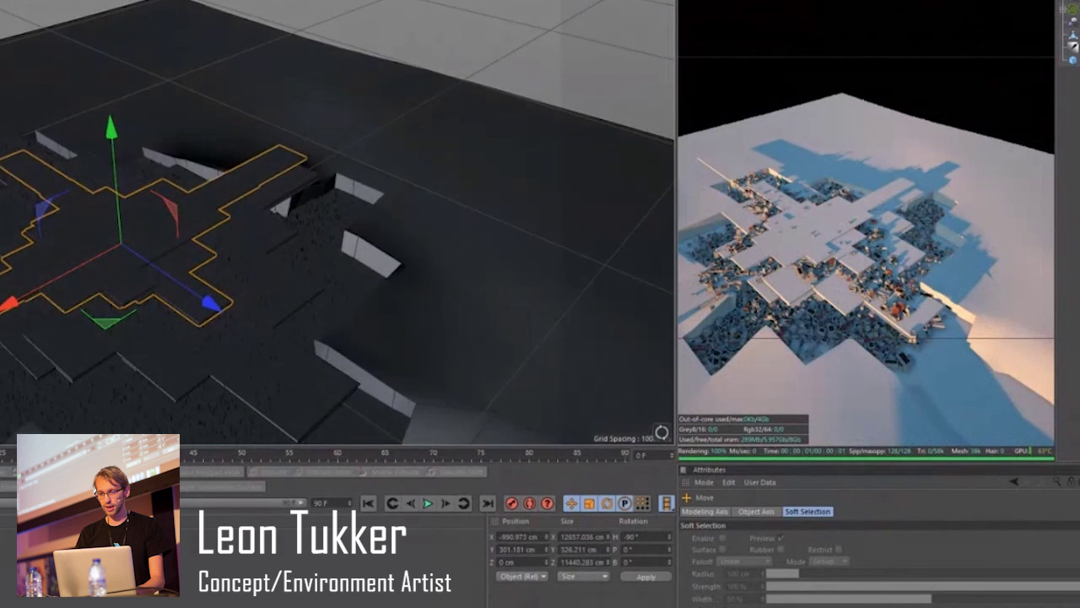
Add a cube, lift it above the centre of the slabs and scale it up to about 3996 cm per side.
click(120, 2)
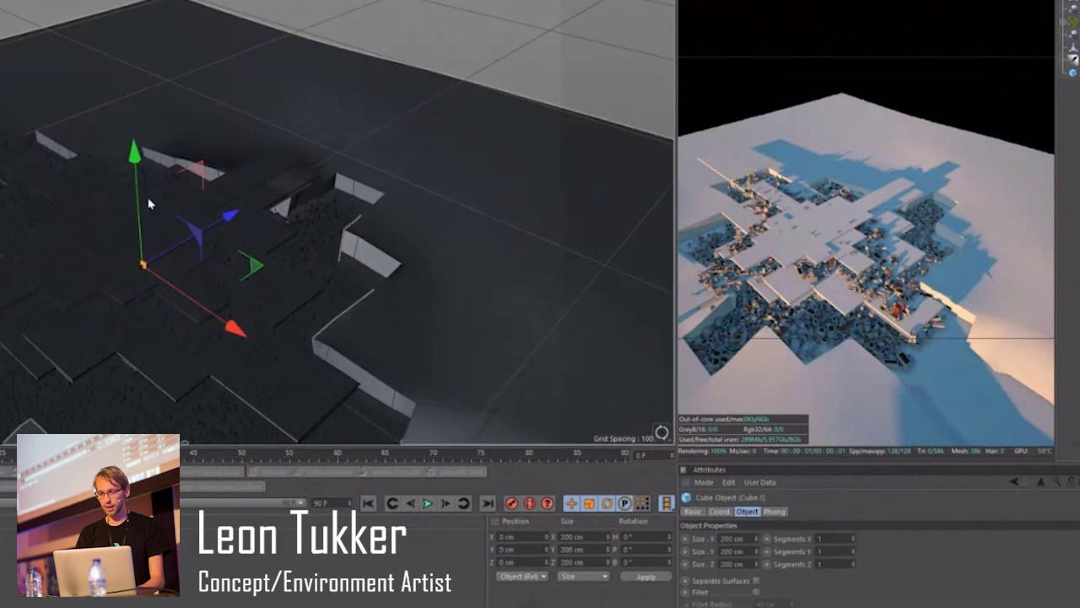
drag(141, 173, 249, 334)
key(t)
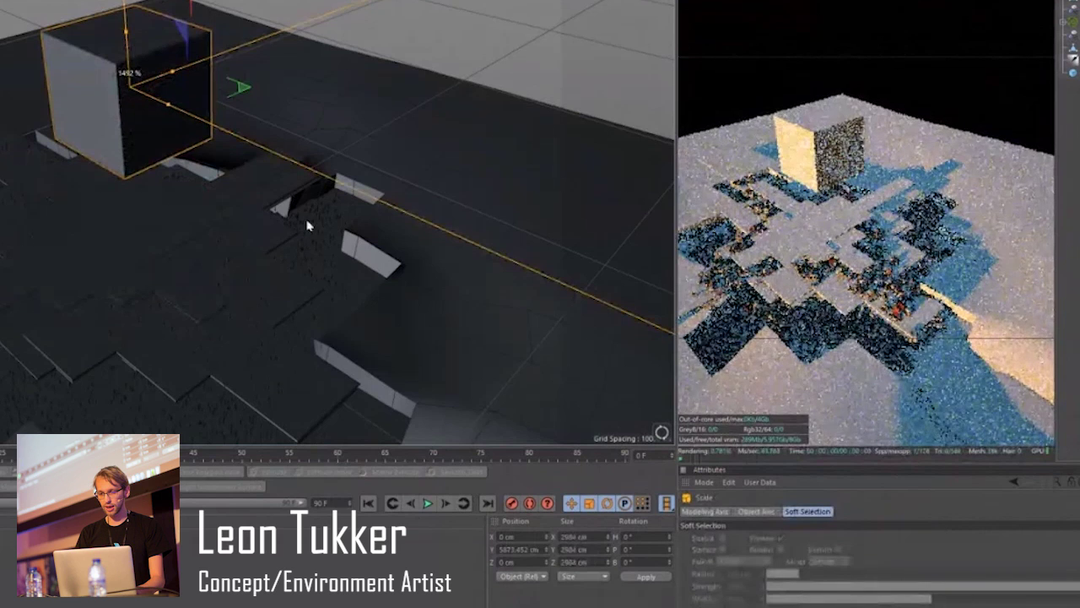
drag(433, 119, 603, 73)
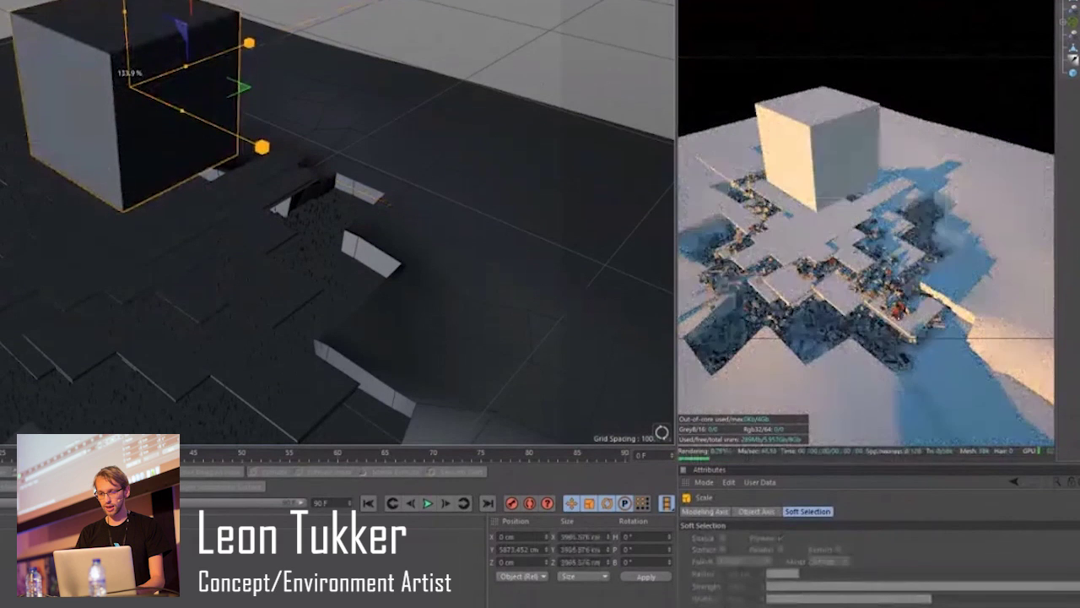
Shrink the cube to about 3336 cm per side and lower it onto the slabs at about Y 2272 cm.
key(e)
drag(129, 7, 164, 65)
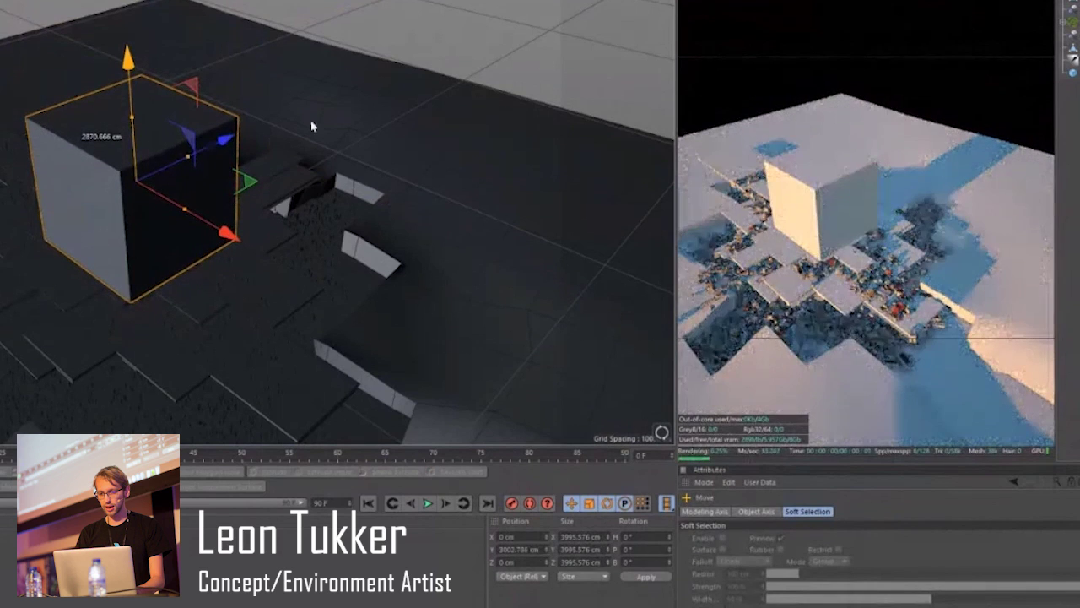
drag(324, 114, 261, 85)
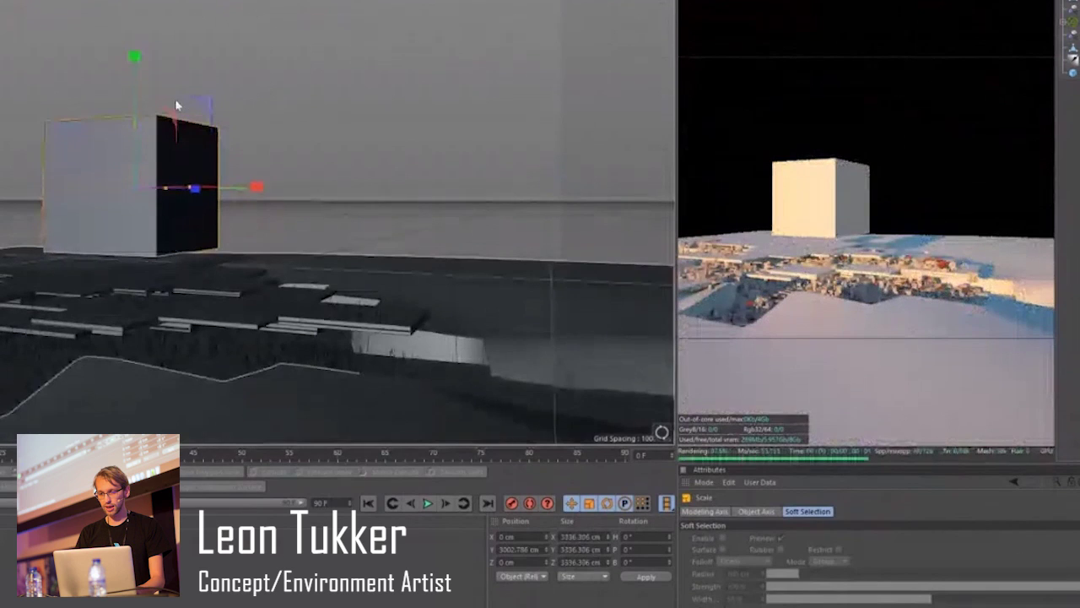
key(e)
drag(144, 63, 143, 88)
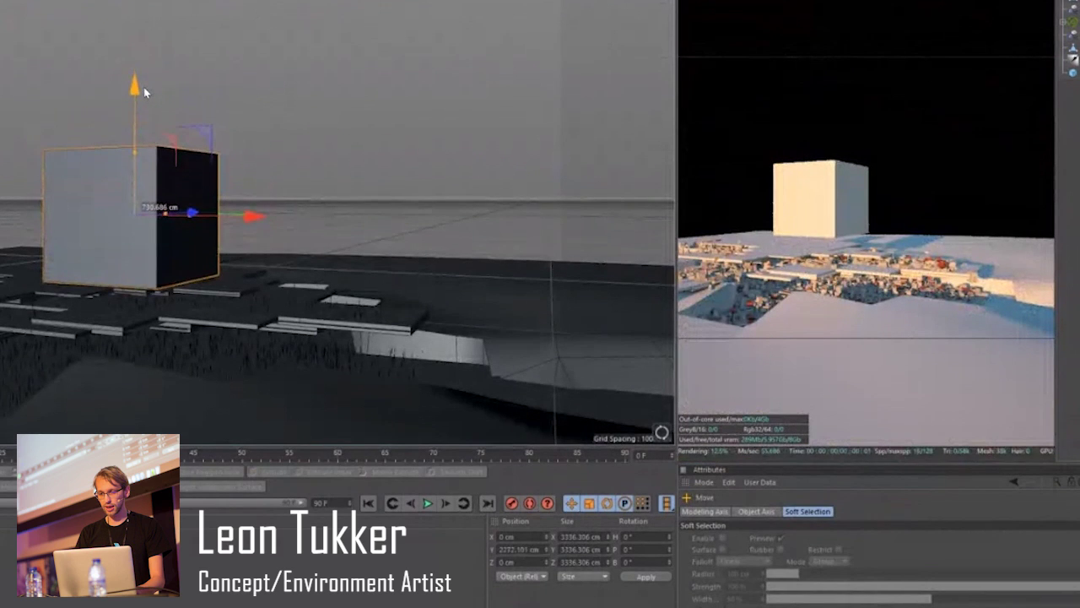
Fine-tune the cube's position on the top slab to about X -284 cm and Y 2371 cm.
alt+drag(184, 150, 155, 240)
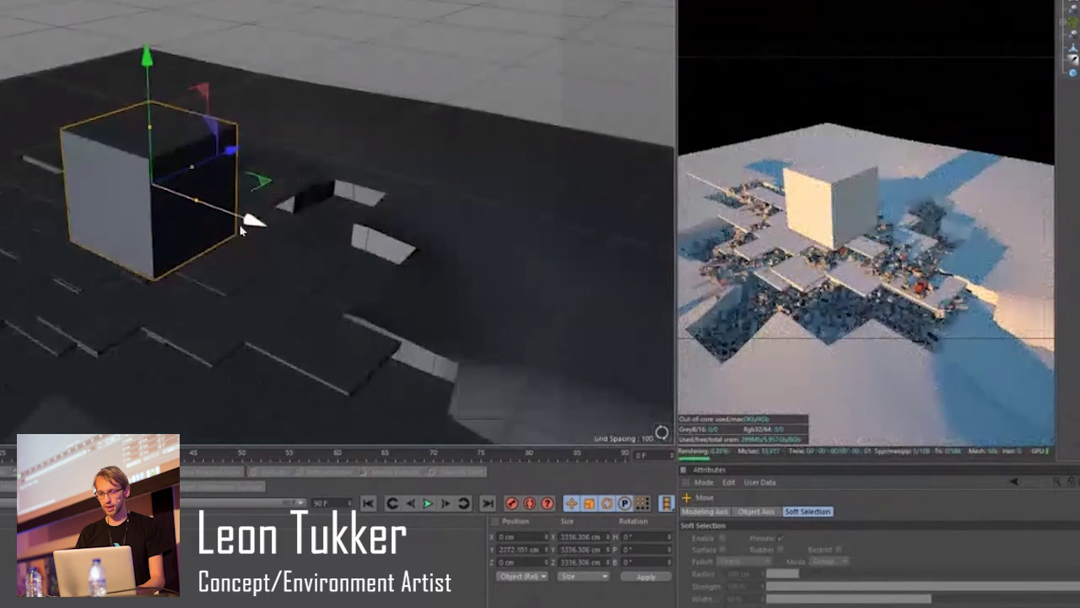
drag(243, 230, 234, 225)
drag(141, 58, 141, 54)
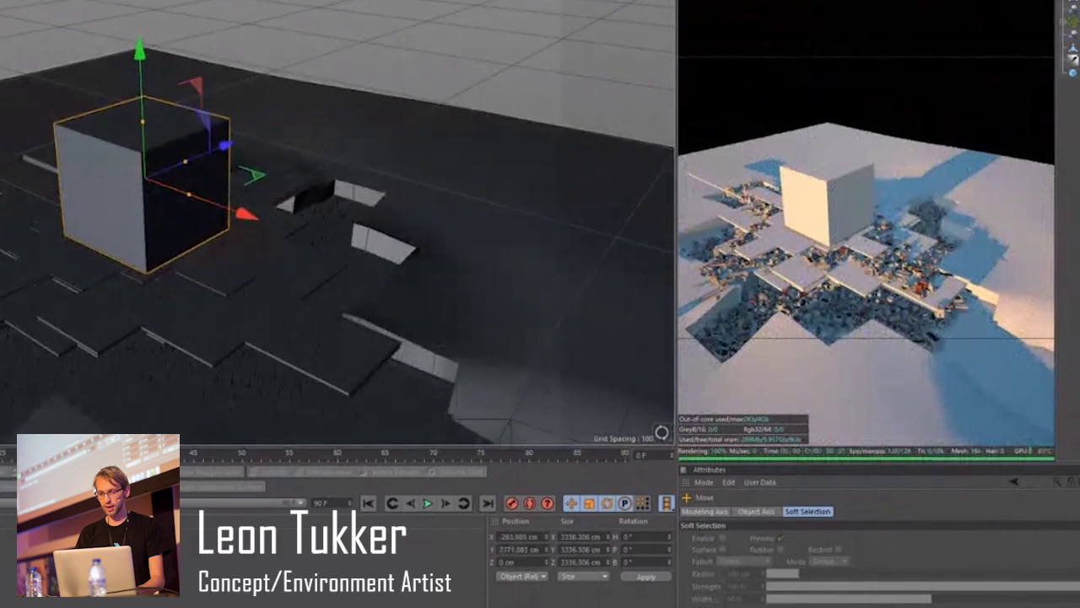
Make the cube editable and taper it by scaling its top face down to about 60%.
key(c)
key(Return)
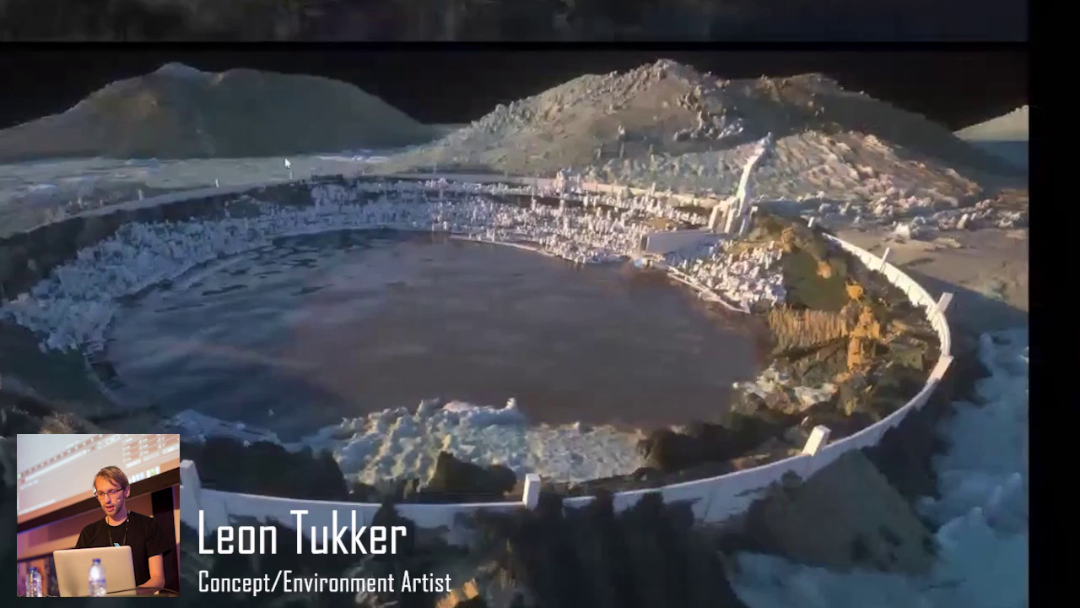
scroll(261, 175, up, 7)
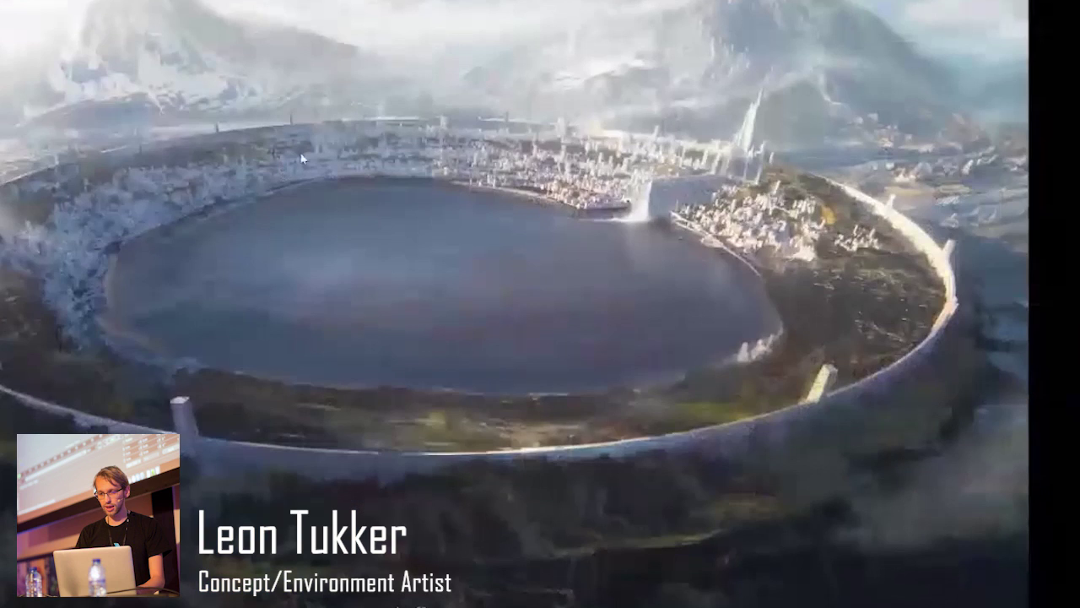
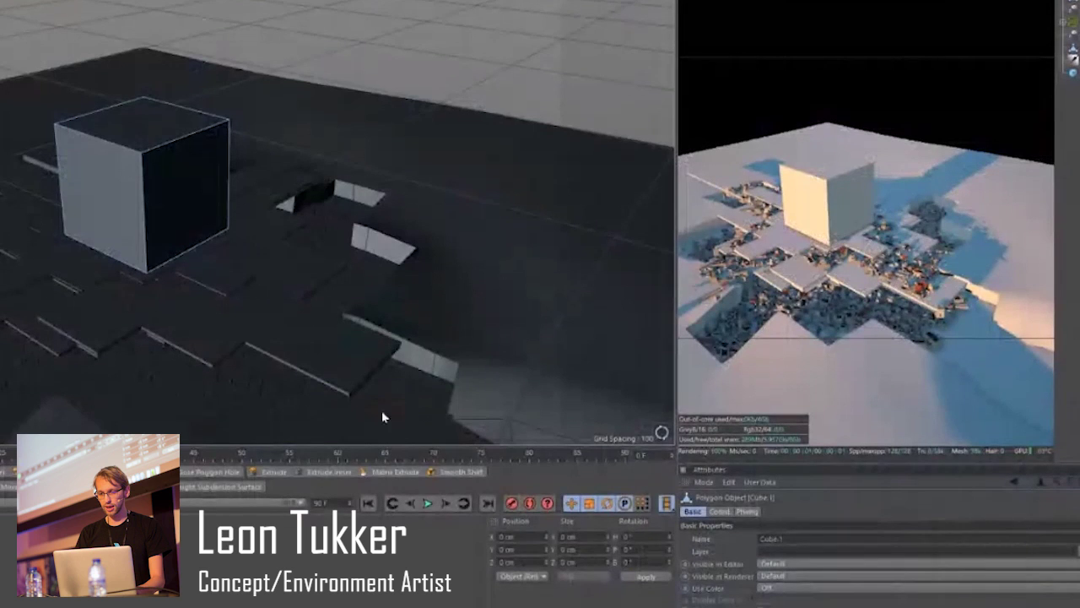
click(177, 164)
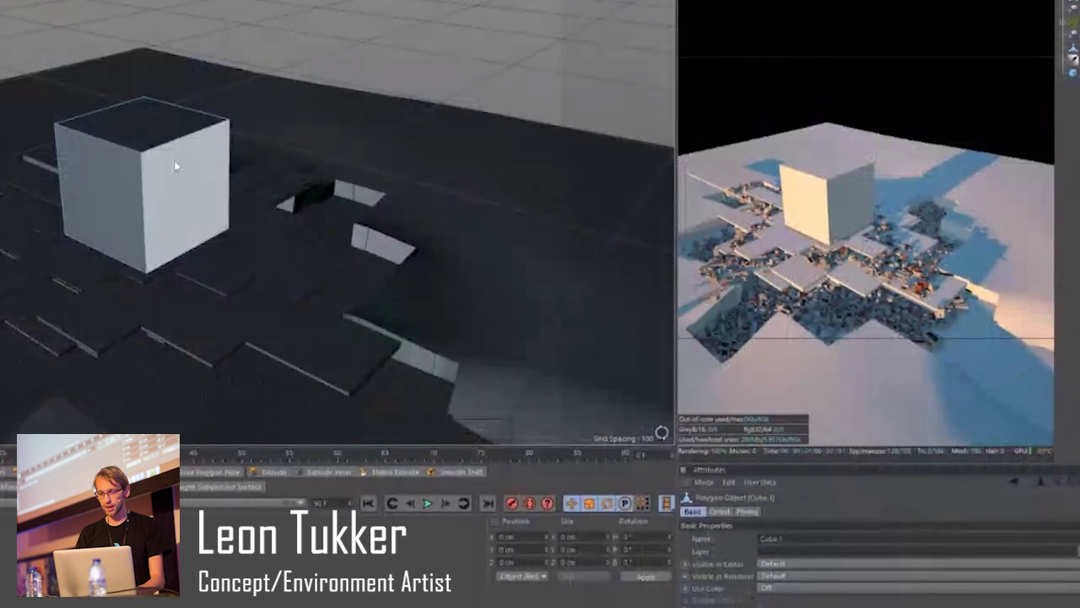
click(152, 120)
key(t)
drag(422, 5, 229, 43)
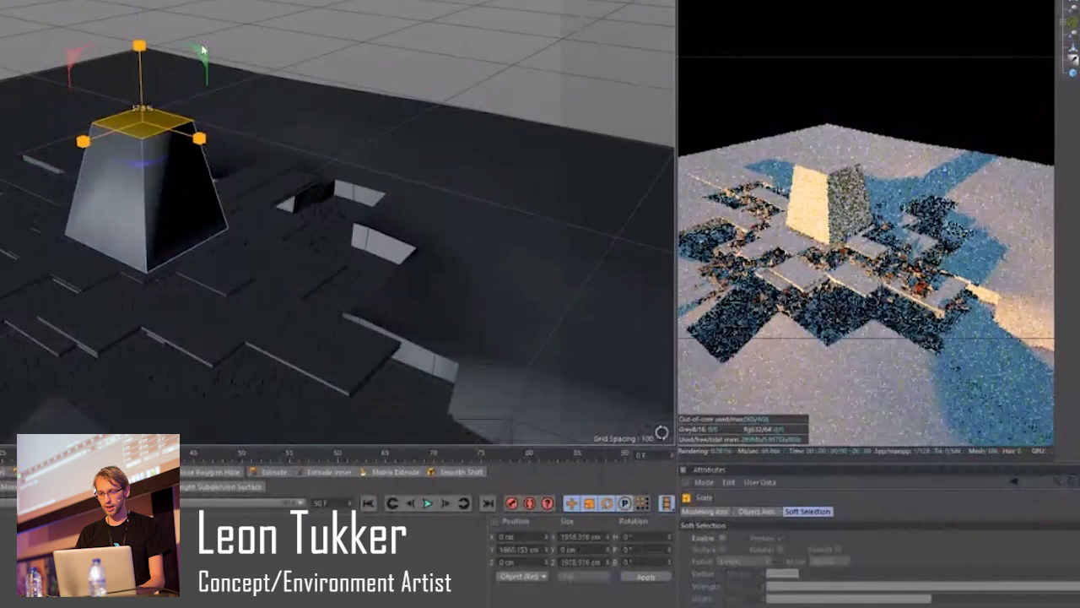
key(e)
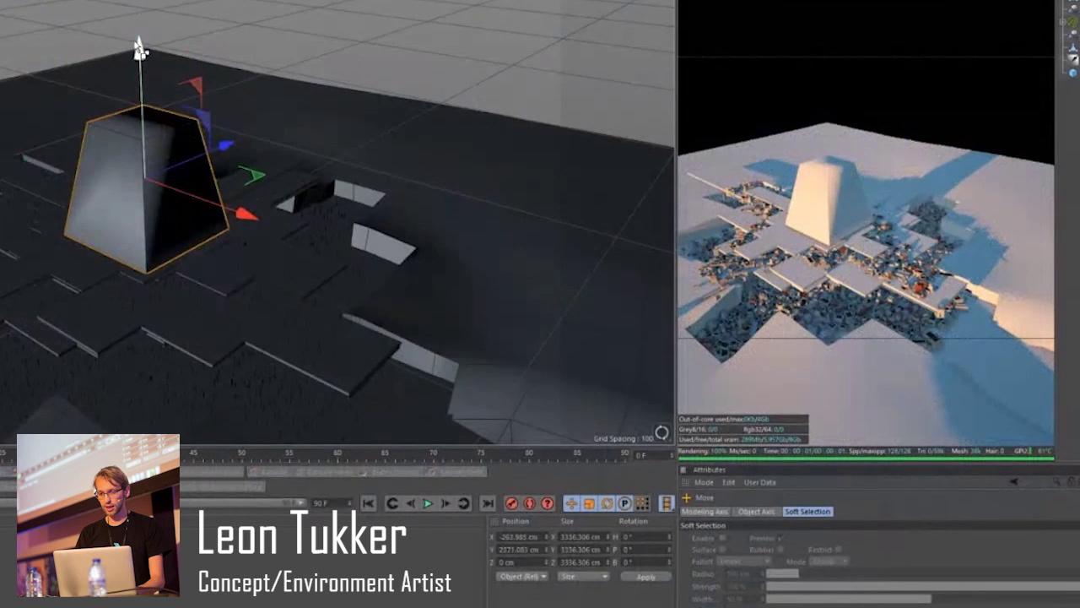
drag(140, 51, 139, 31)
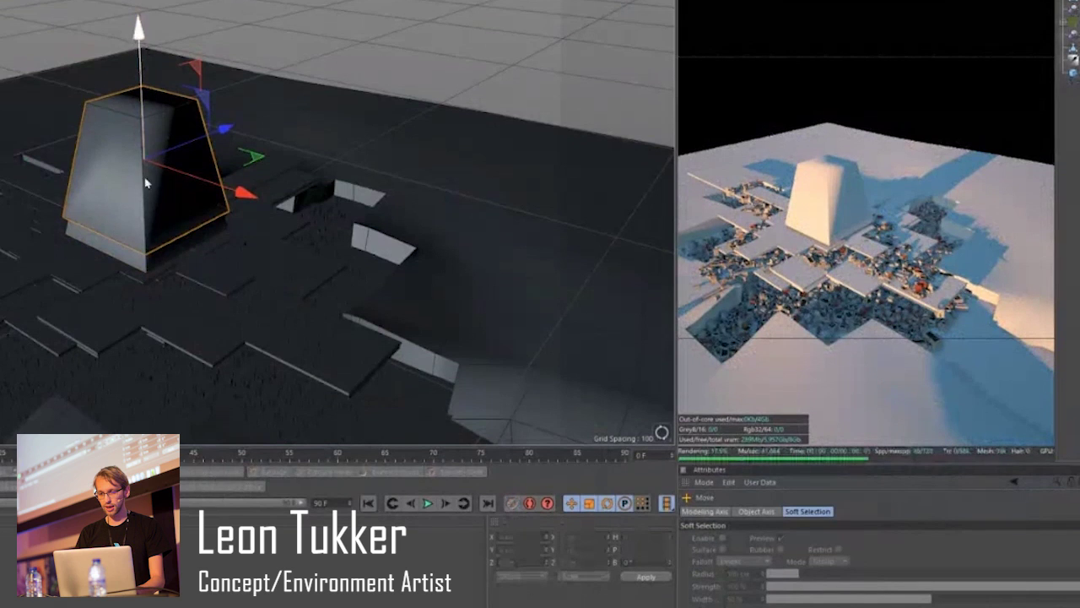
key(ctrl+z)
Stretch the tapered block to about 5089 cm tall and raise it to about Y 3301 cm.
key(t)
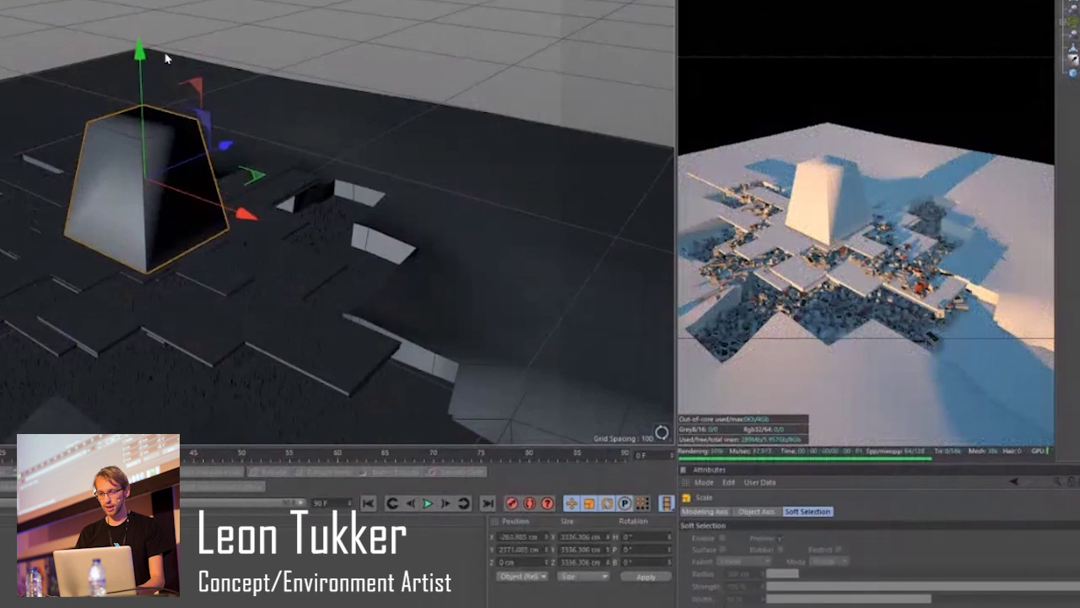
drag(139, 53, 152, 23)
key(e)
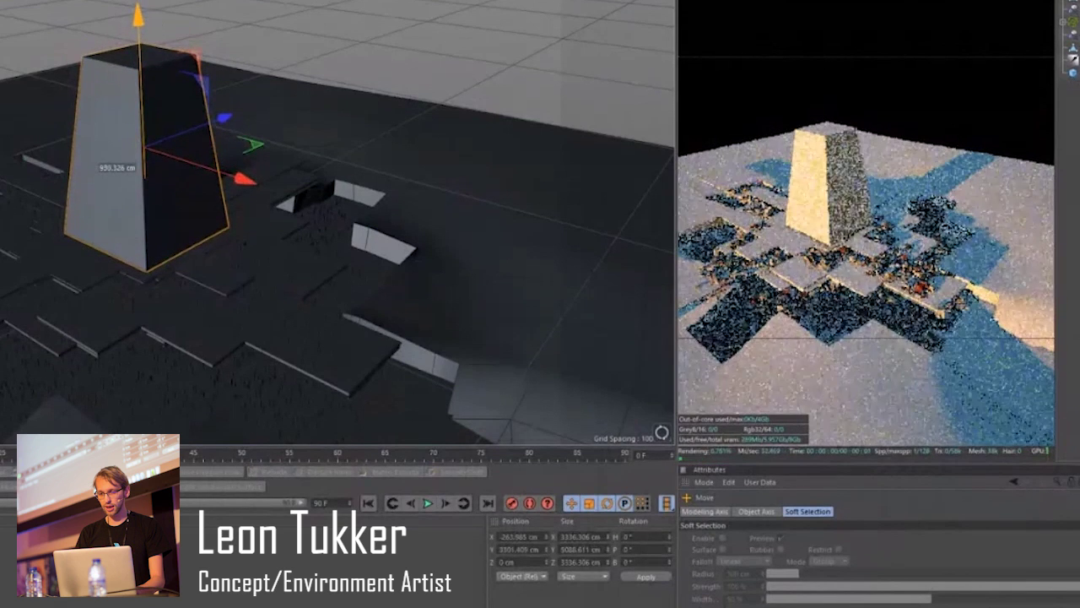
key(Delete)
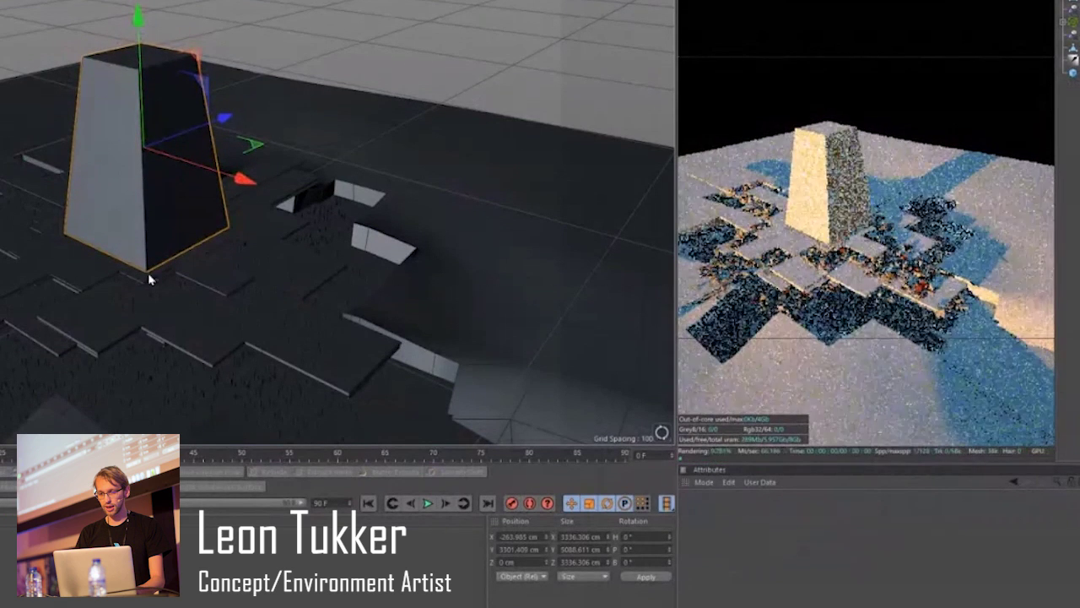
Duplicate the topmost slab layer up to about Y 648 cm, rotated 90° and scaled down to about 10543 cm in X.
click(76, 270)
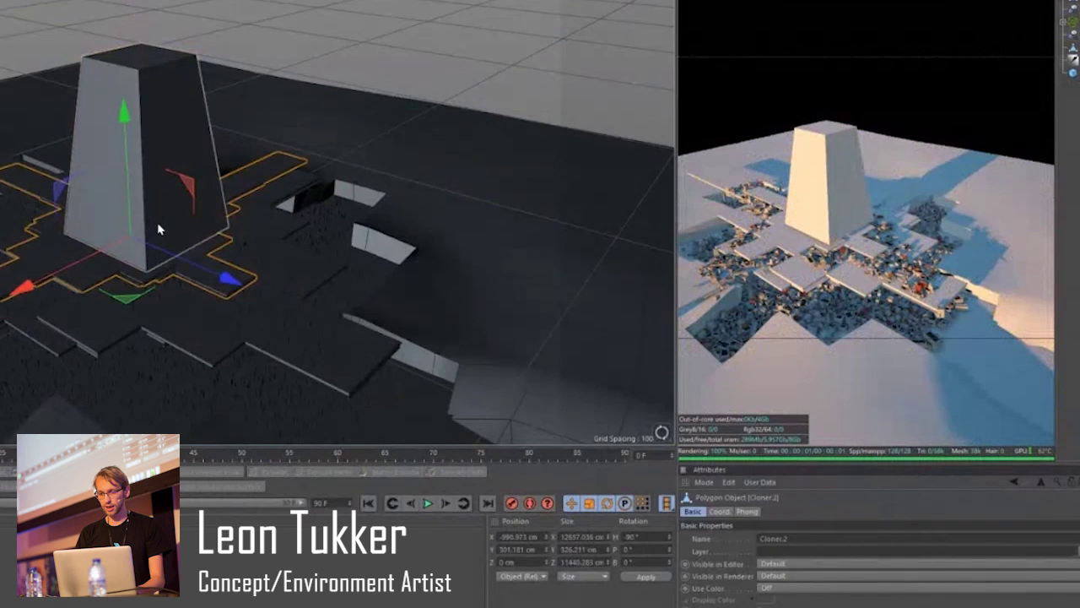
key(e)
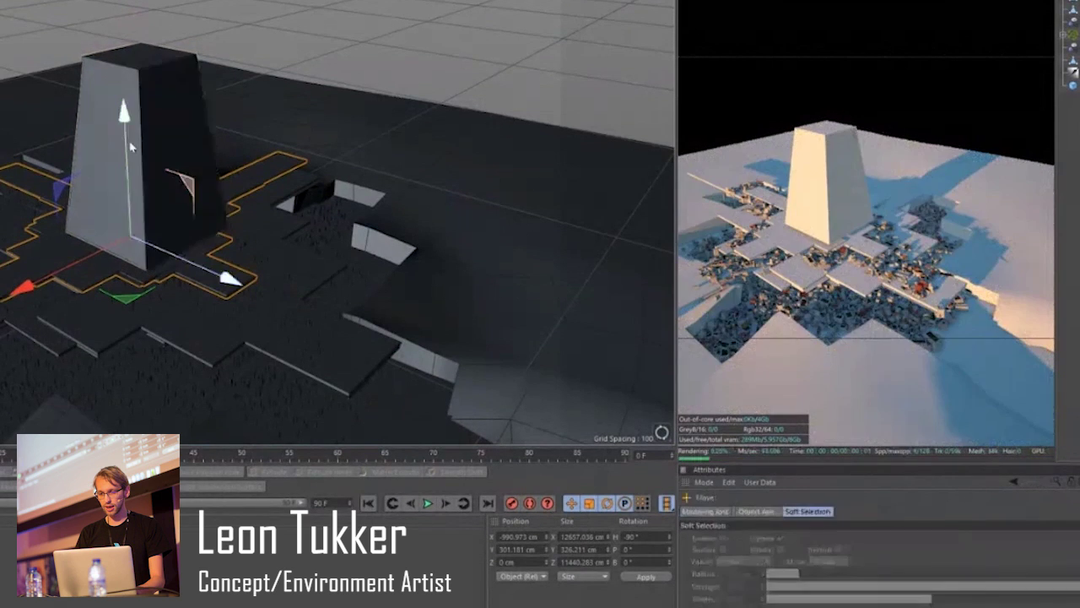
drag(127, 138, 121, 128)
key(r)
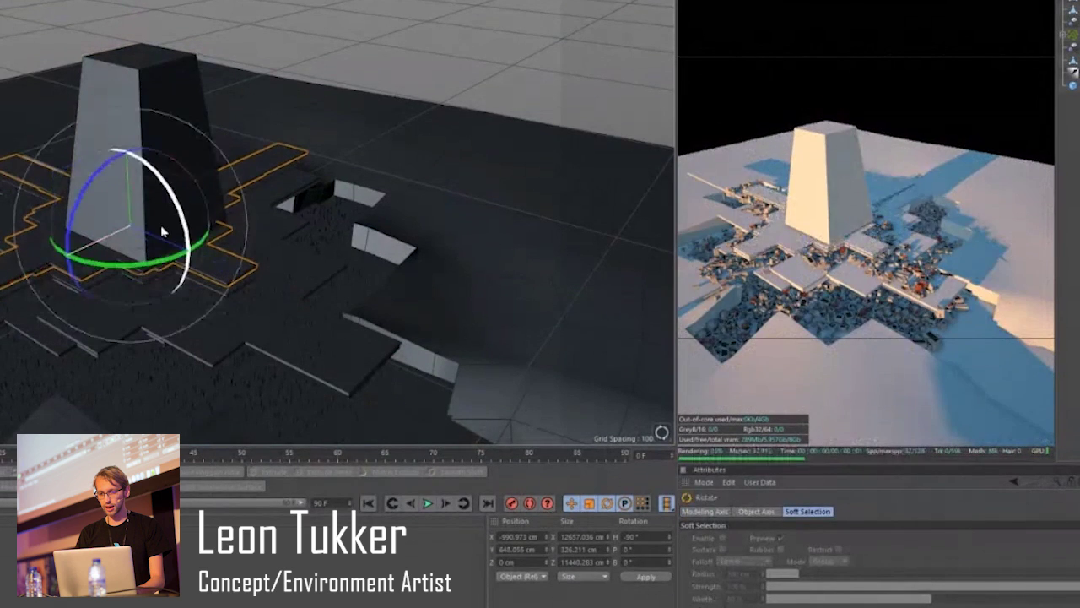
drag(157, 264, 190, 196)
key(t)
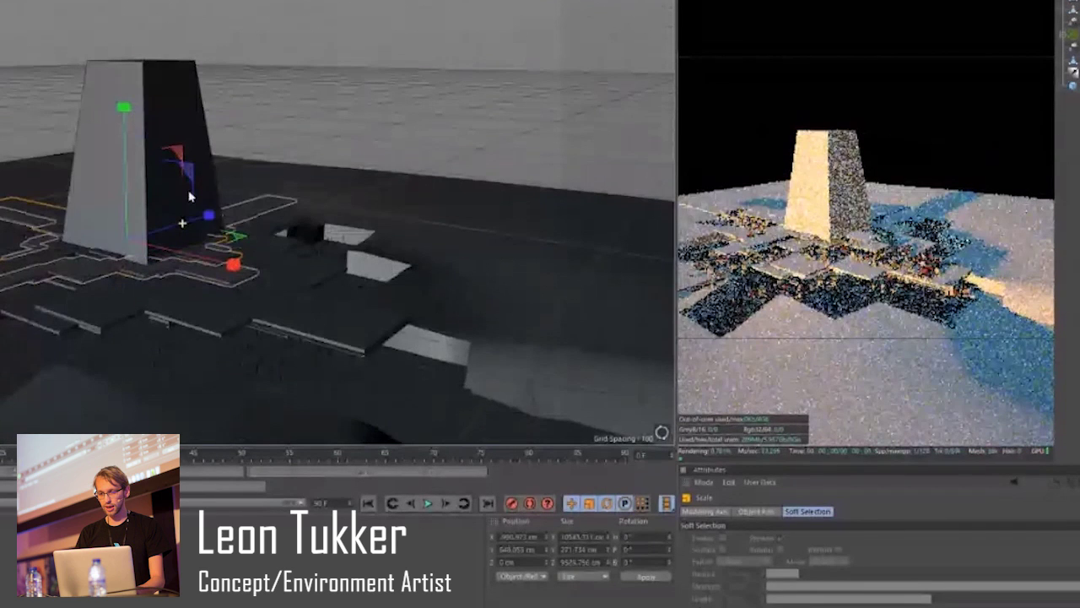
Enlarge the tapered tower to about 4269 cm wide and 5633 cm tall, and raise it to about Y 3812 cm.
click(179, 118)
key(e)
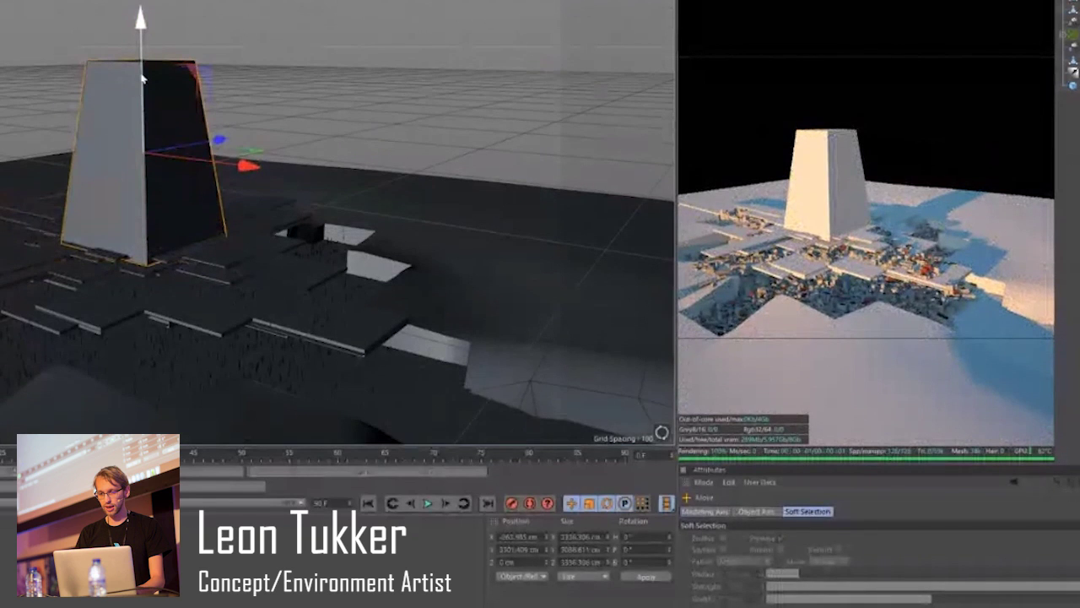
drag(142, 78, 138, 193)
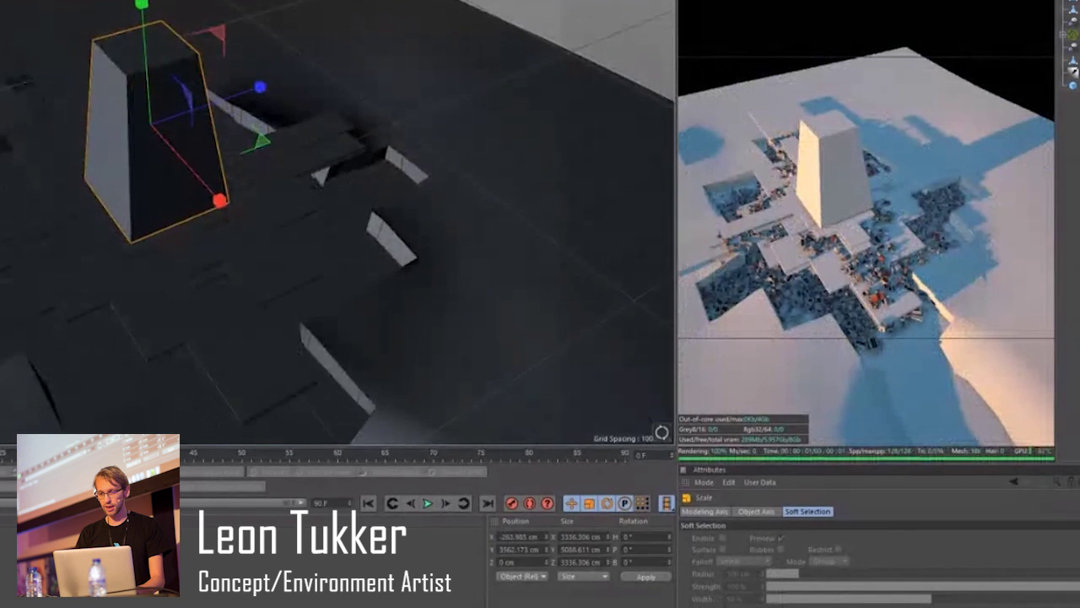
drag(161, 171, 191, 172)
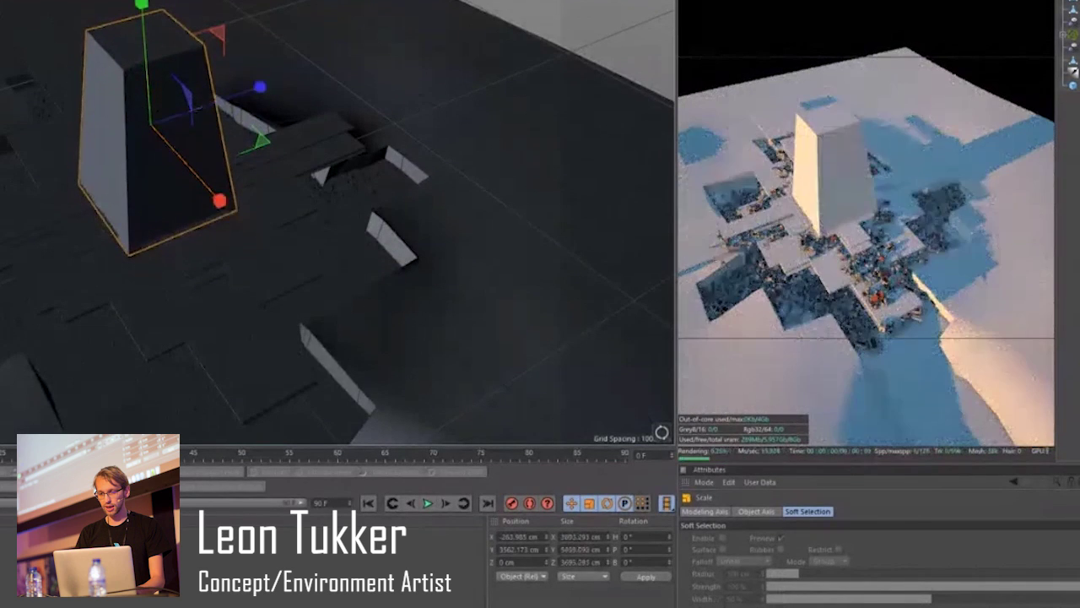
drag(257, 142, 277, 142)
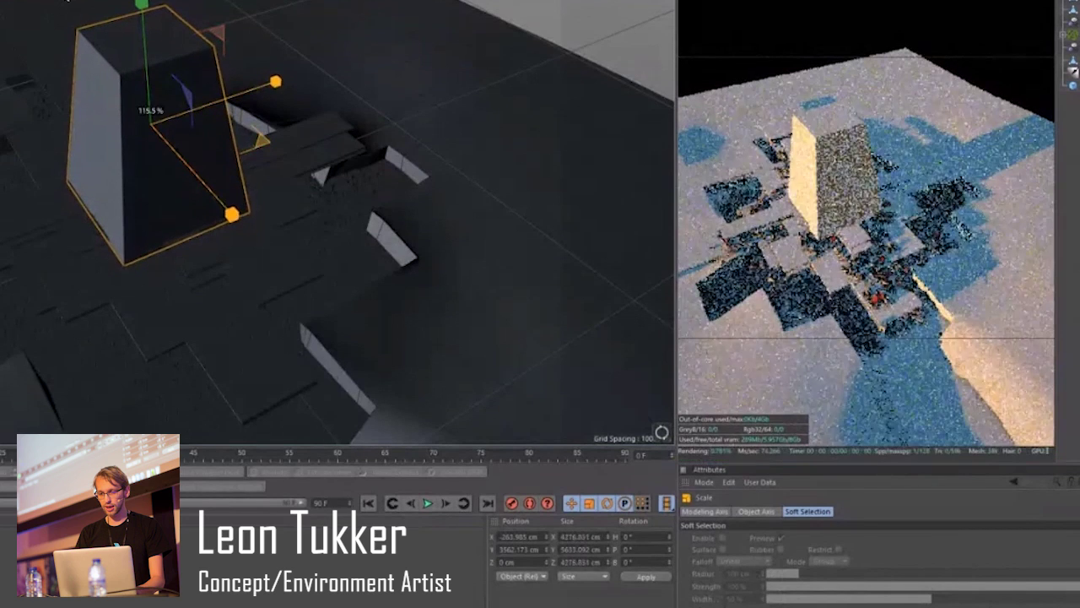
key(e)
drag(143, 11, 141, 1)
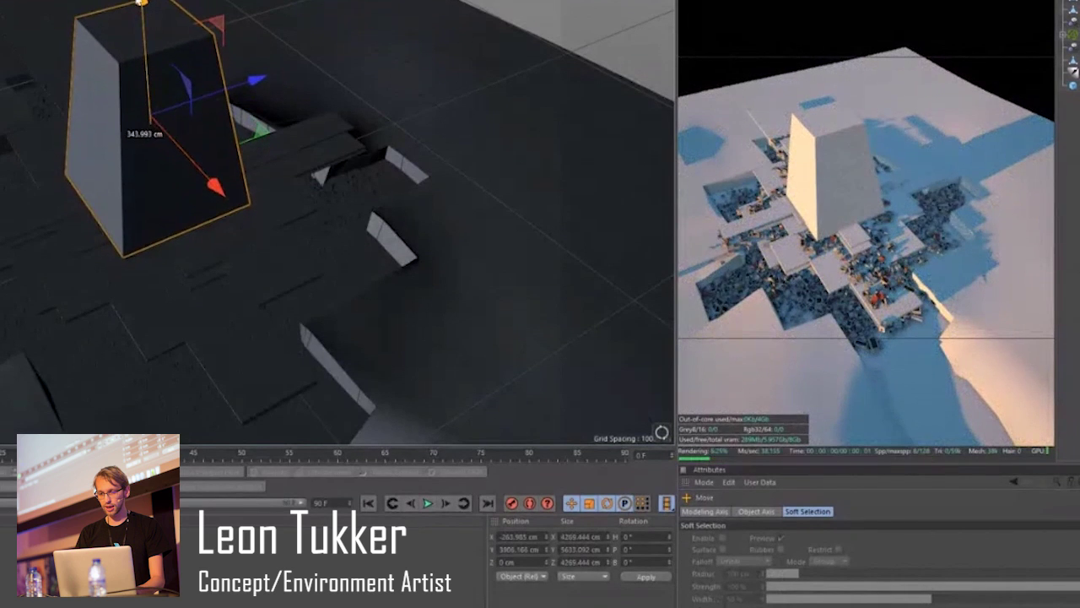
Select all polygons of the tapered tower and subdivide them three times into a fine grid.
alt+drag(166, 120, 356, 239)
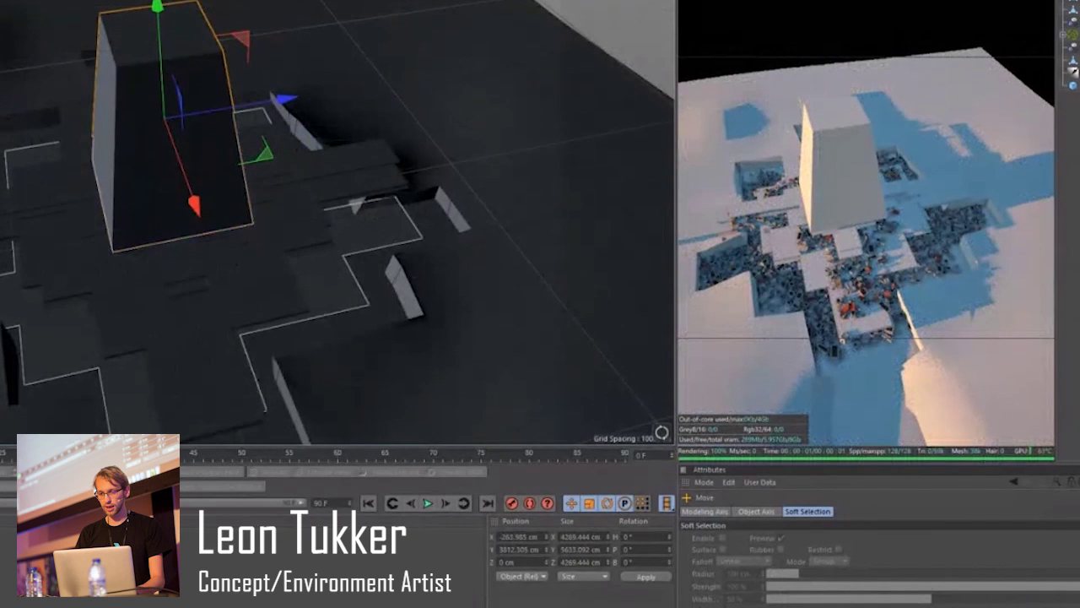
alt+drag(127, 279, 185, 195)
key(Return)
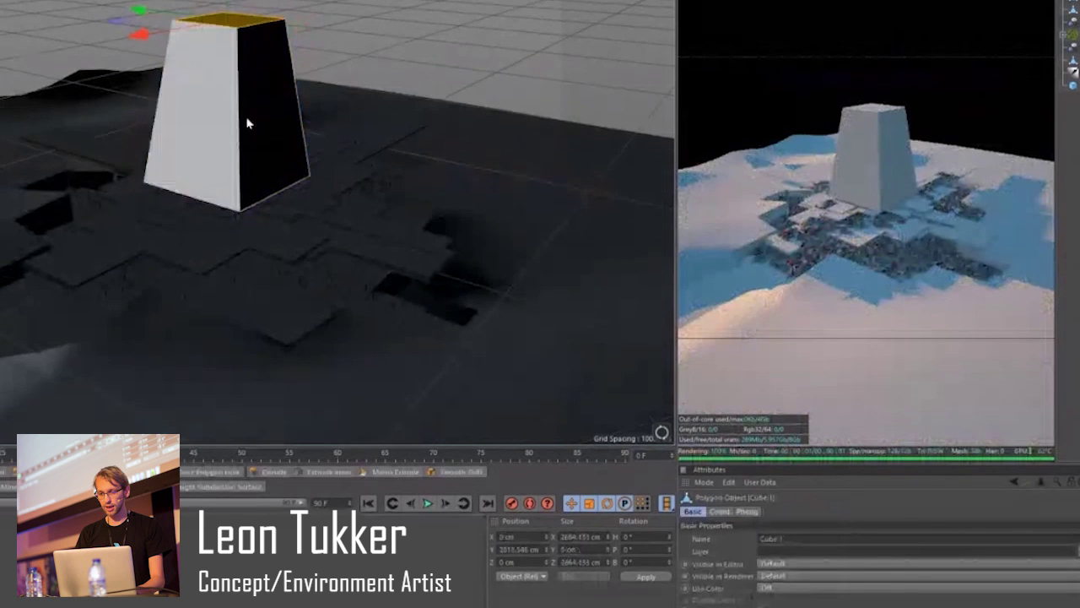
key(ctrl+a)
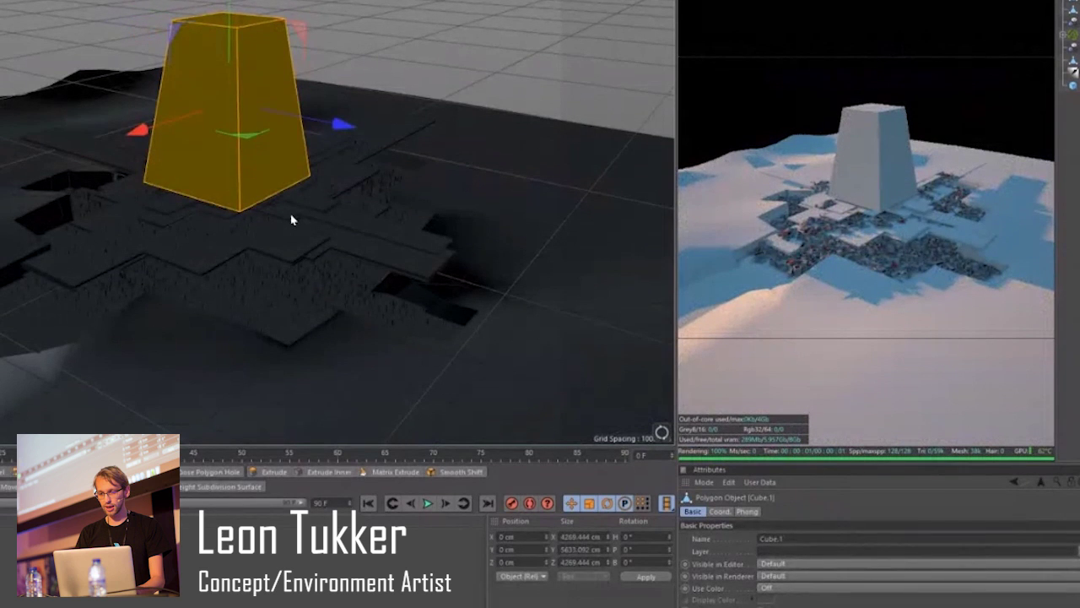
key(u)
key(s)
key(u)
key(s)
key(u)
key(s)
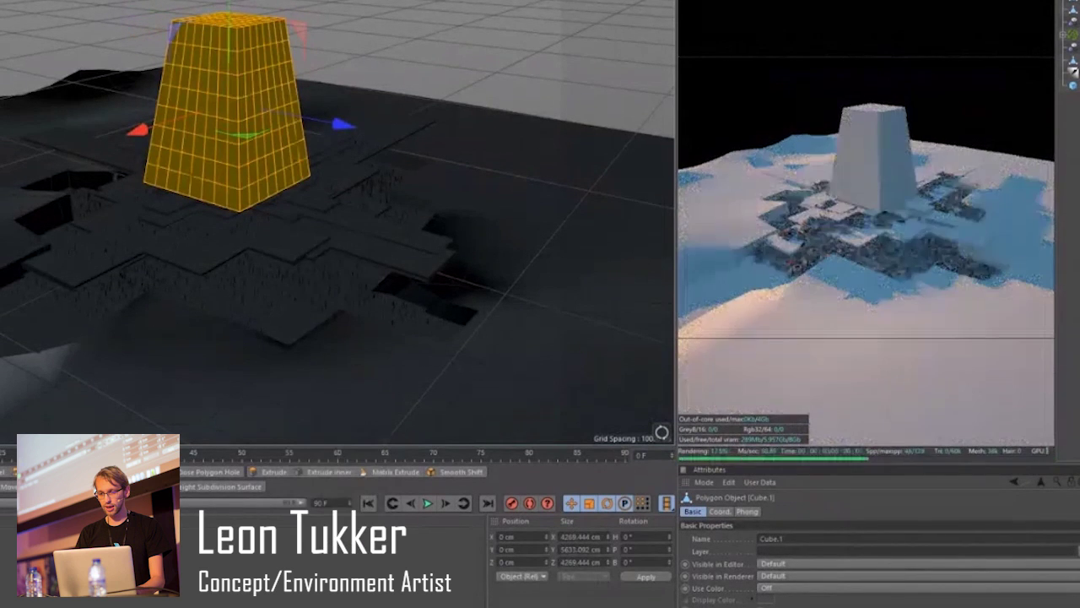
key(u)
click(132, 78)
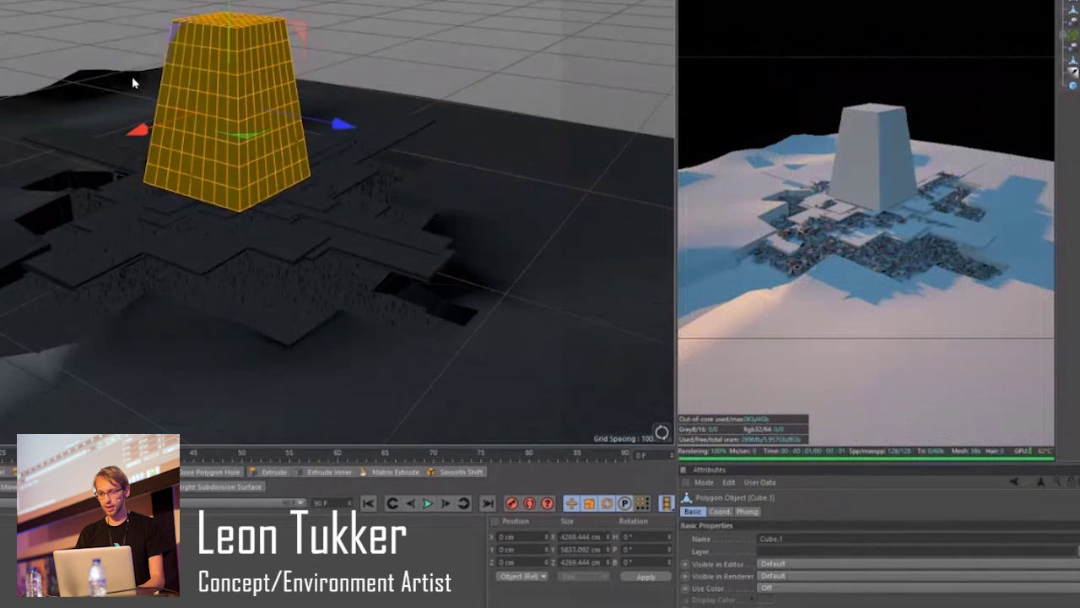
click(410, 39)
key(ctrl+z)
Add a PolyFX object to the subdivided tower and give it a Shader effector.
click(111, 1)
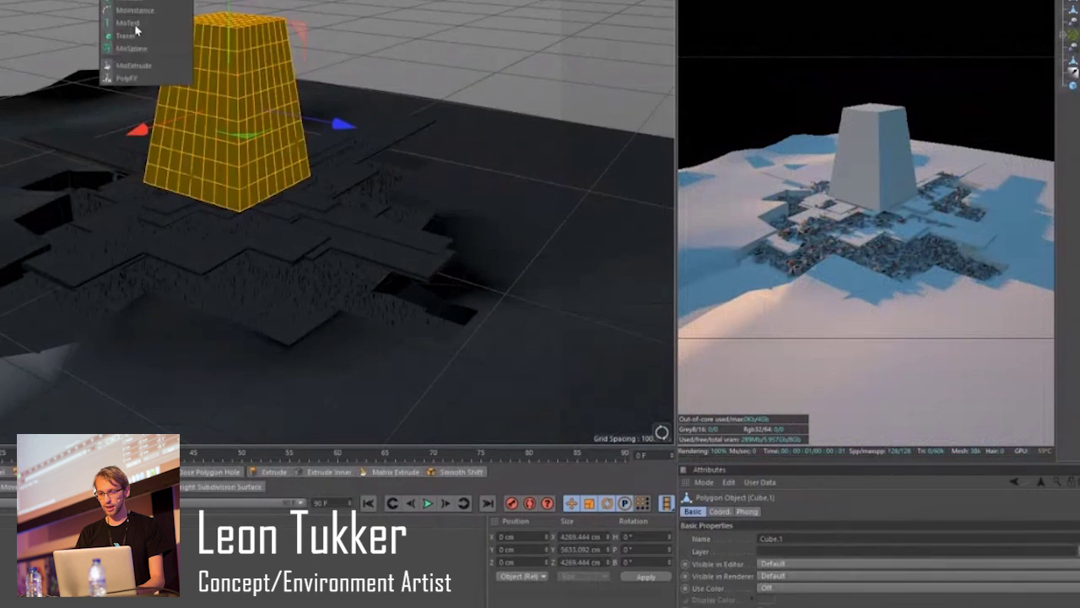
click(151, 79)
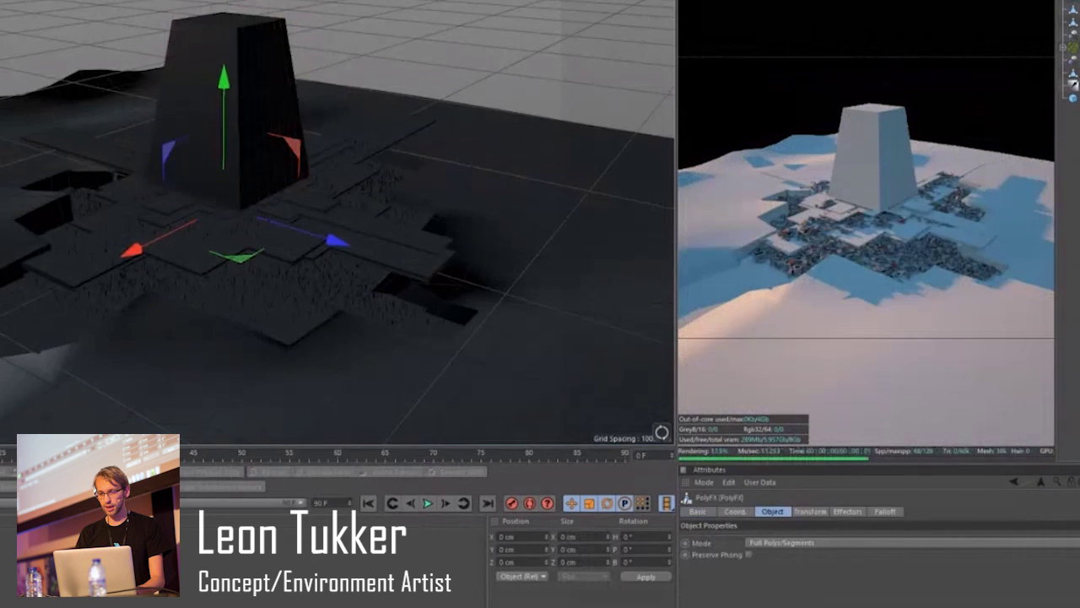
click(112, 2)
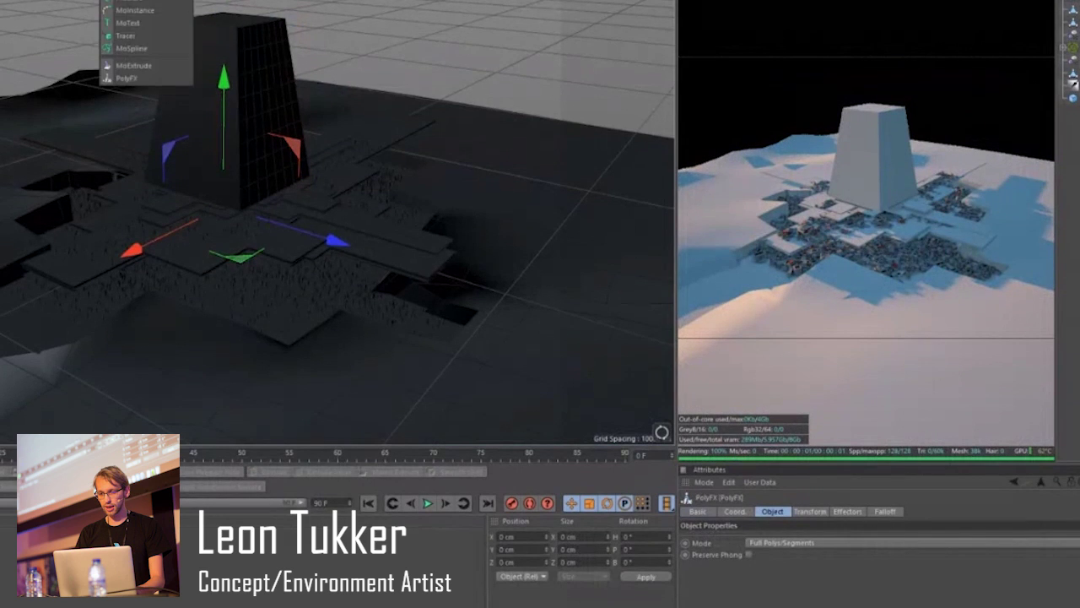
mouse_move(145, 1)
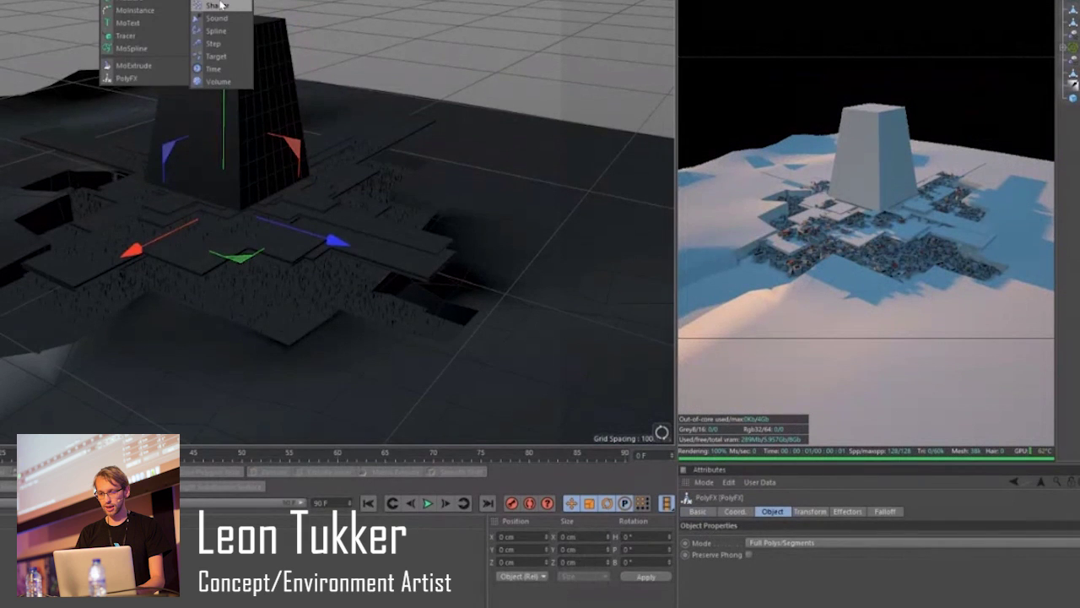
click(217, 5)
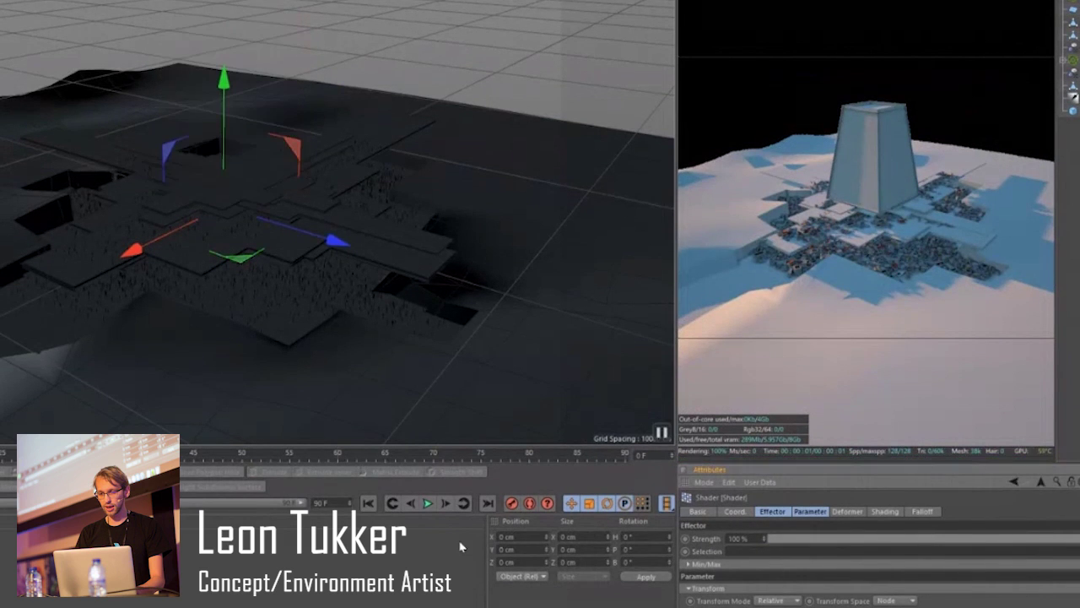
Assign a Noise shader to the Shader effector and set the noise's global scale to 278%.
click(884, 510)
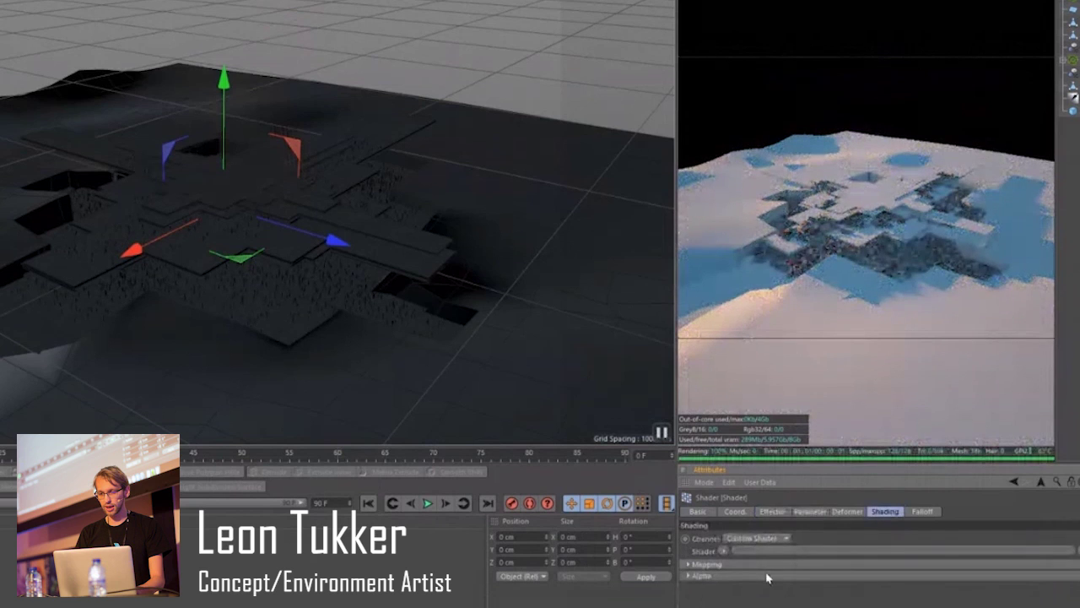
click(727, 551)
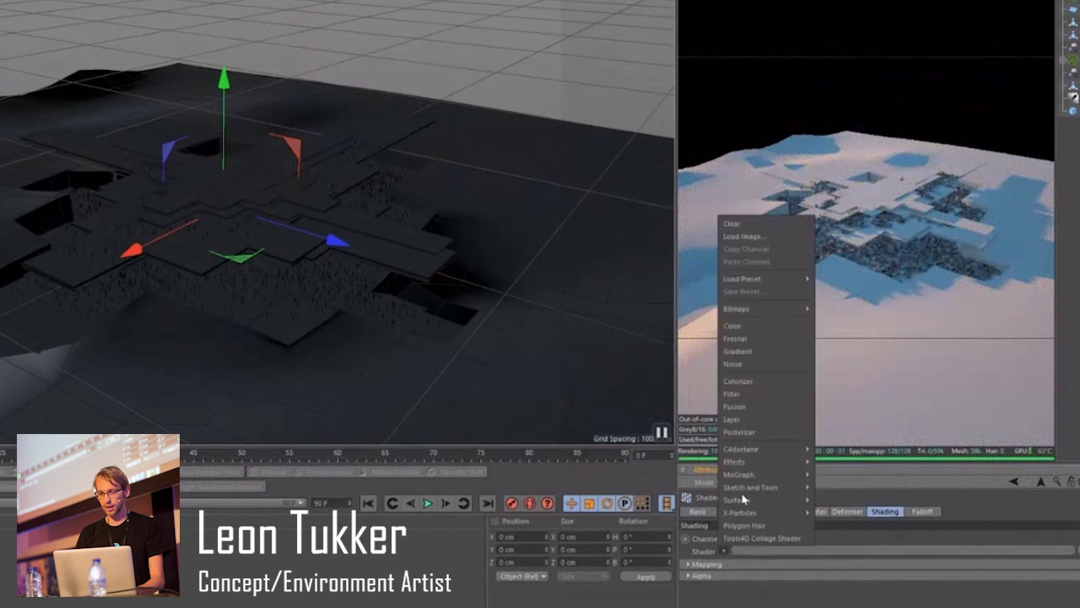
click(760, 361)
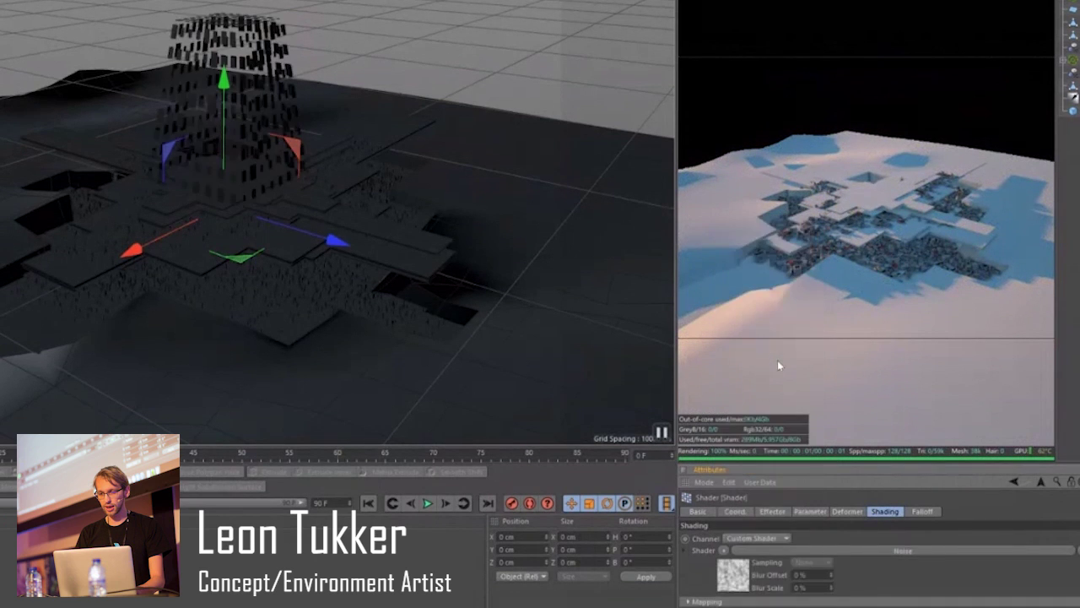
click(739, 567)
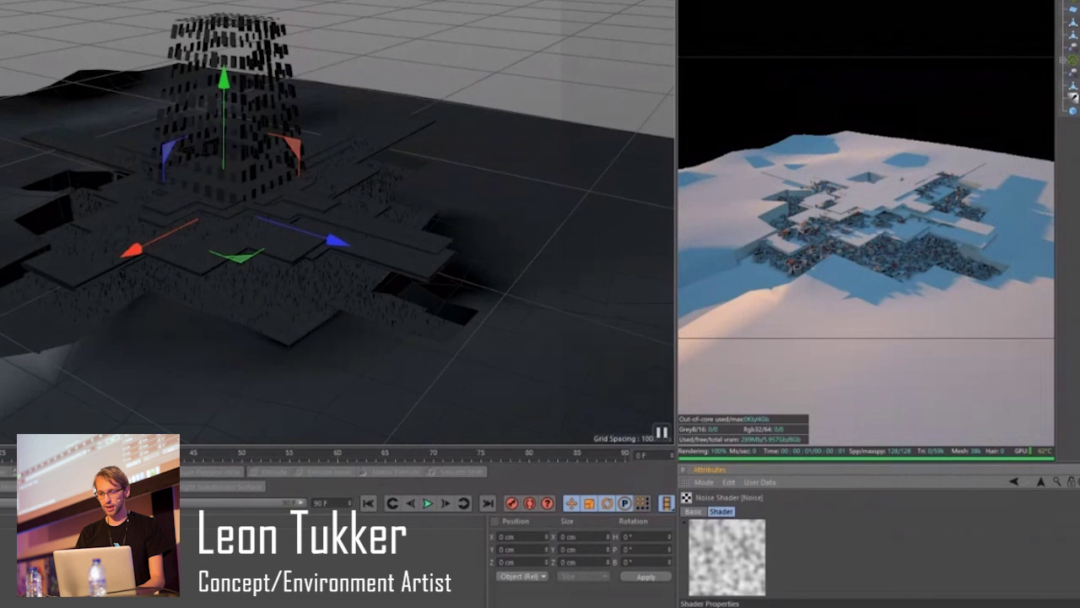
scroll(878, 557, down, 5)
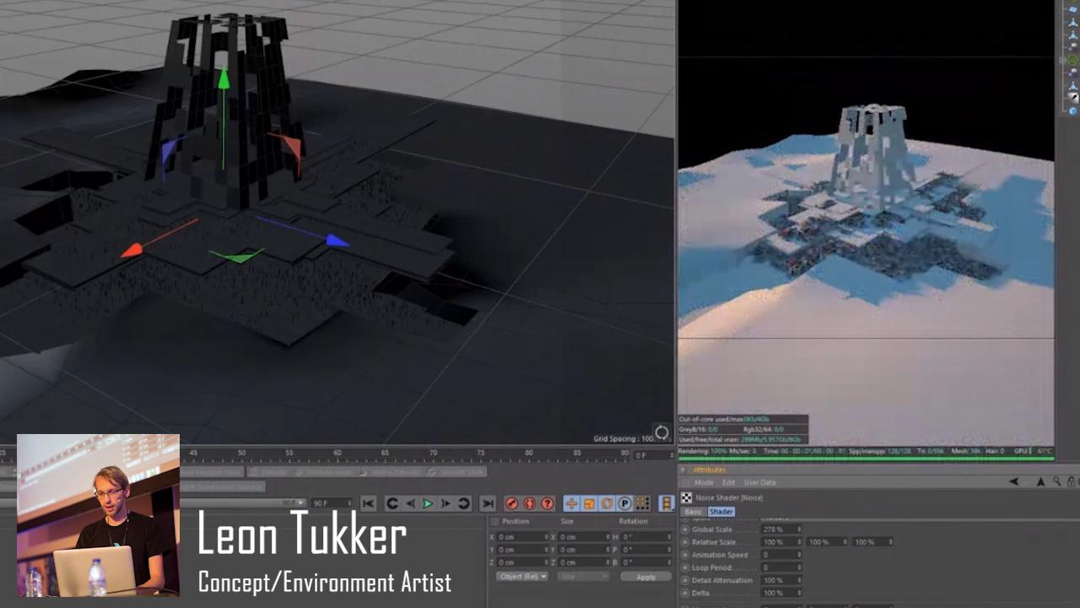
Duplicate the perforated tower together with its PolyFX setup.
click(1073, 86)
key(ctrl+v)
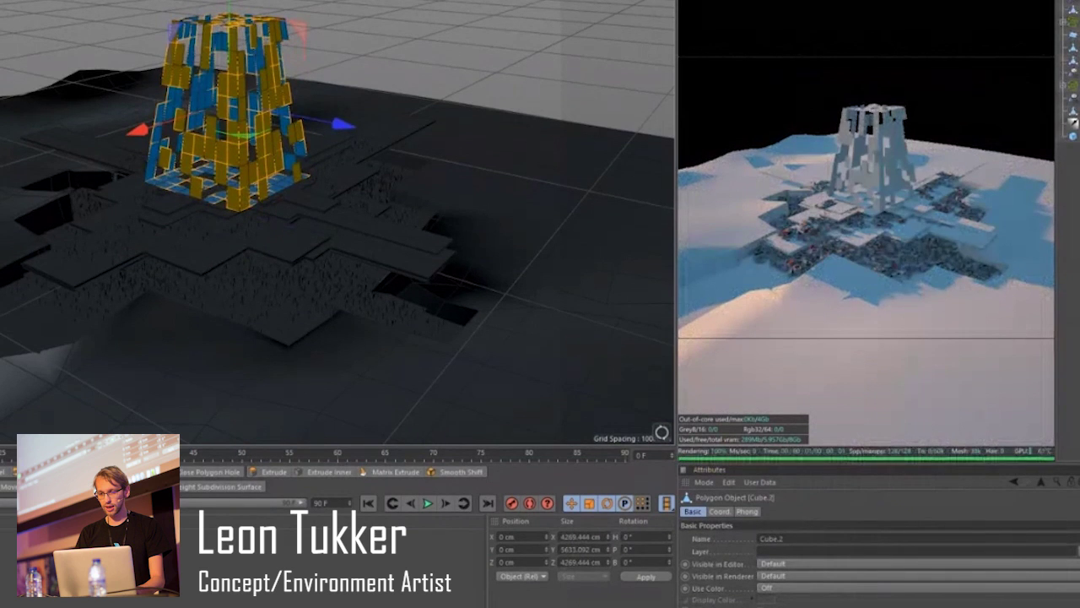
Remove the PolyFX from the duplicated tower and scale the solid copy down horizontally to about 3753 cm wide.
key(Delete)
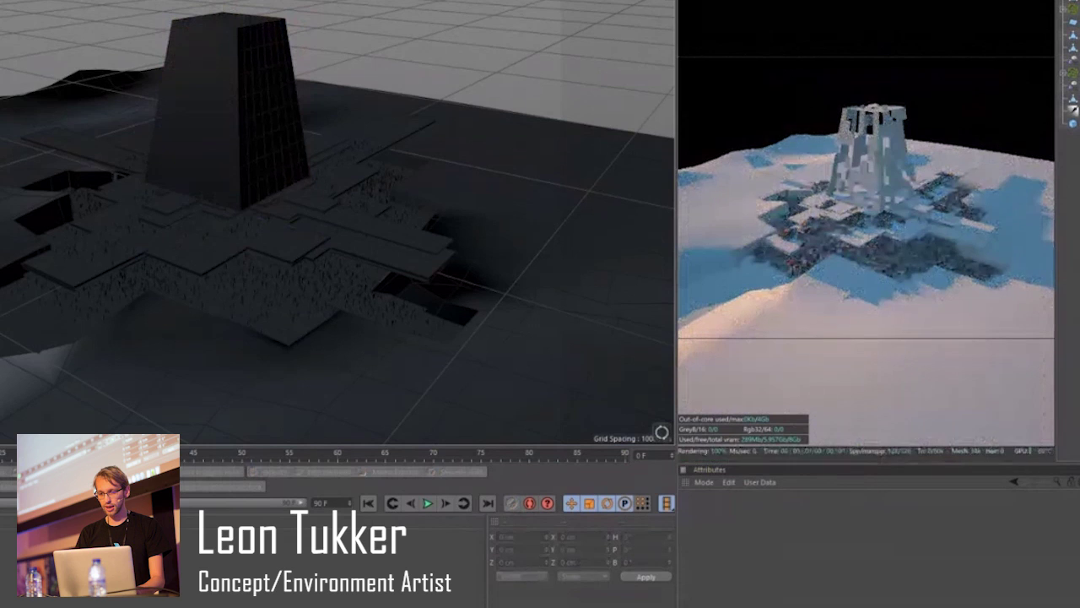
key(t)
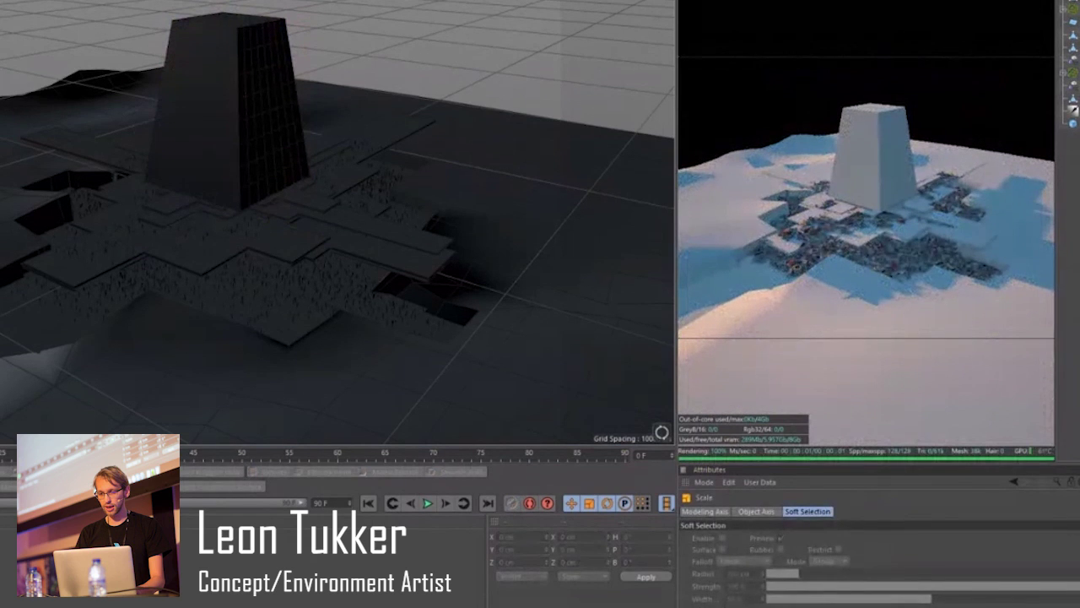
click(1075, 98)
drag(419, 80, 297, 32)
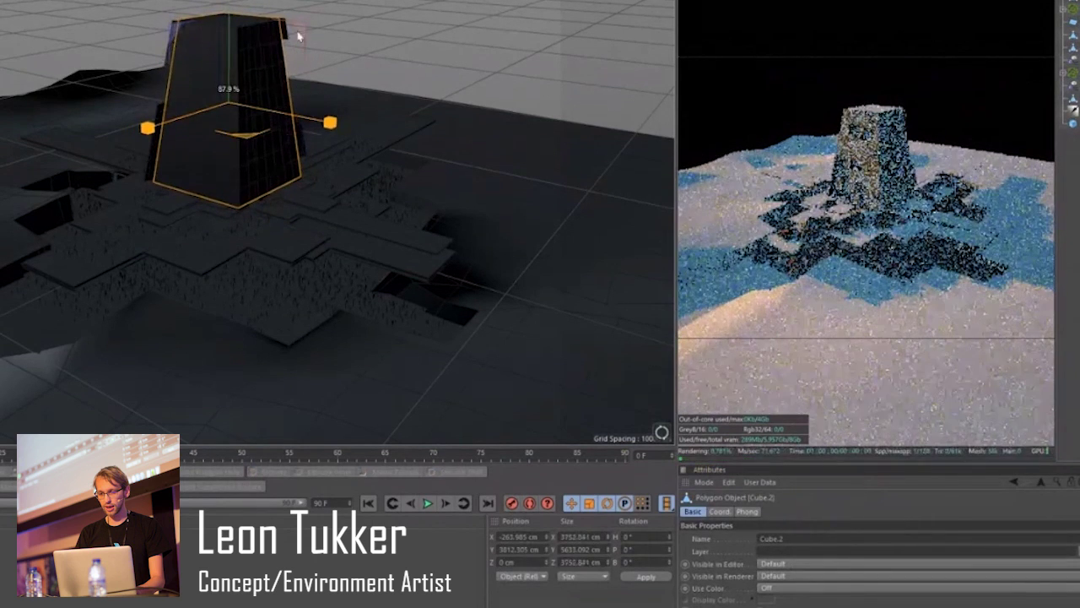
Put the perforated outer tower in a Cloth Surface with 0 subdivisions and a thickness of 145 cm.
click(287, 33)
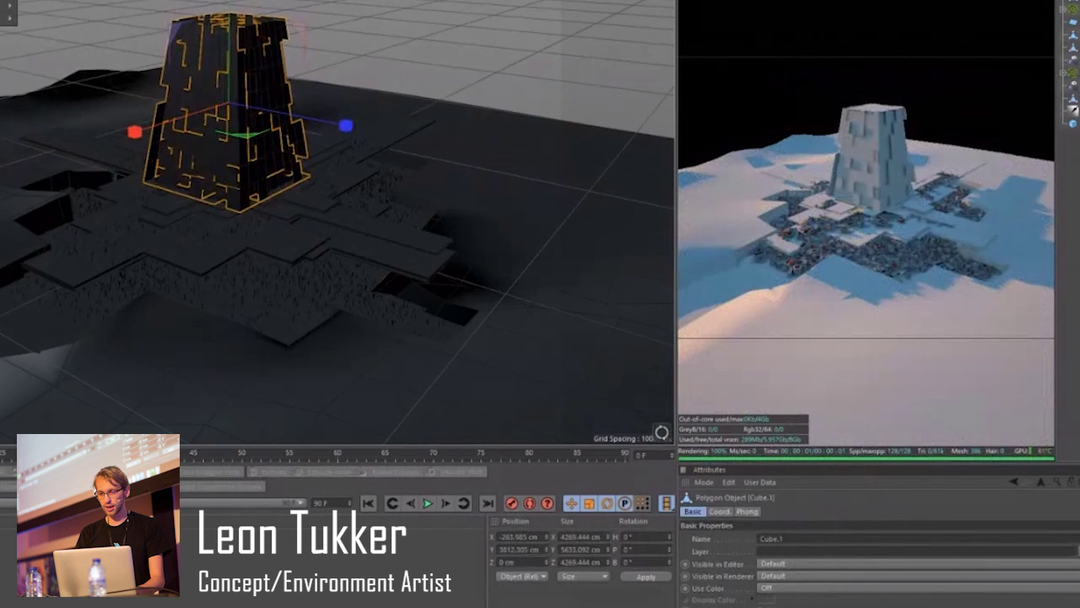
click(545, 400)
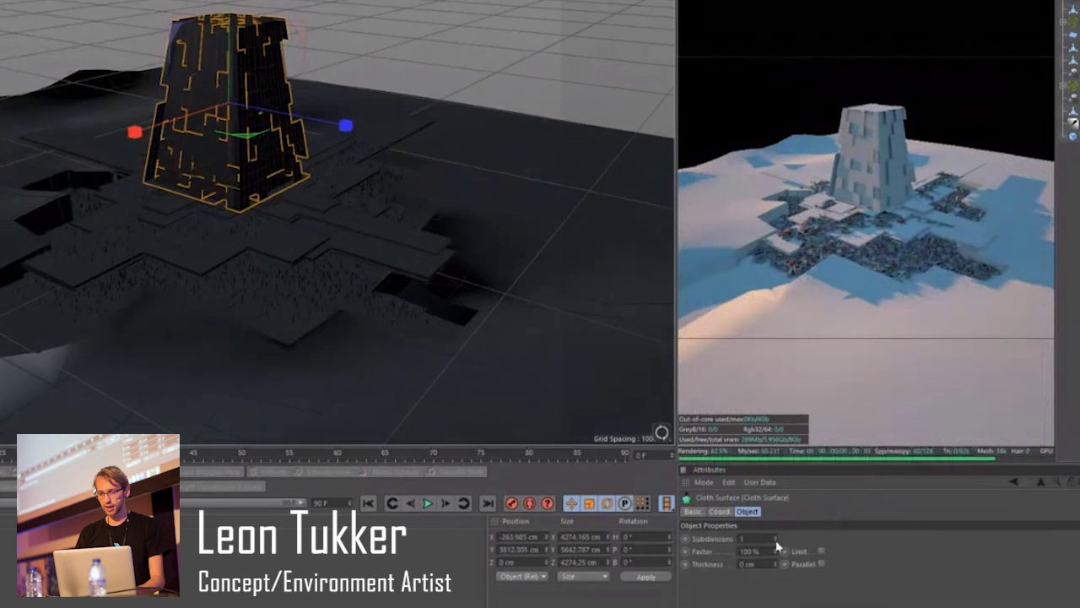
click(775, 541)
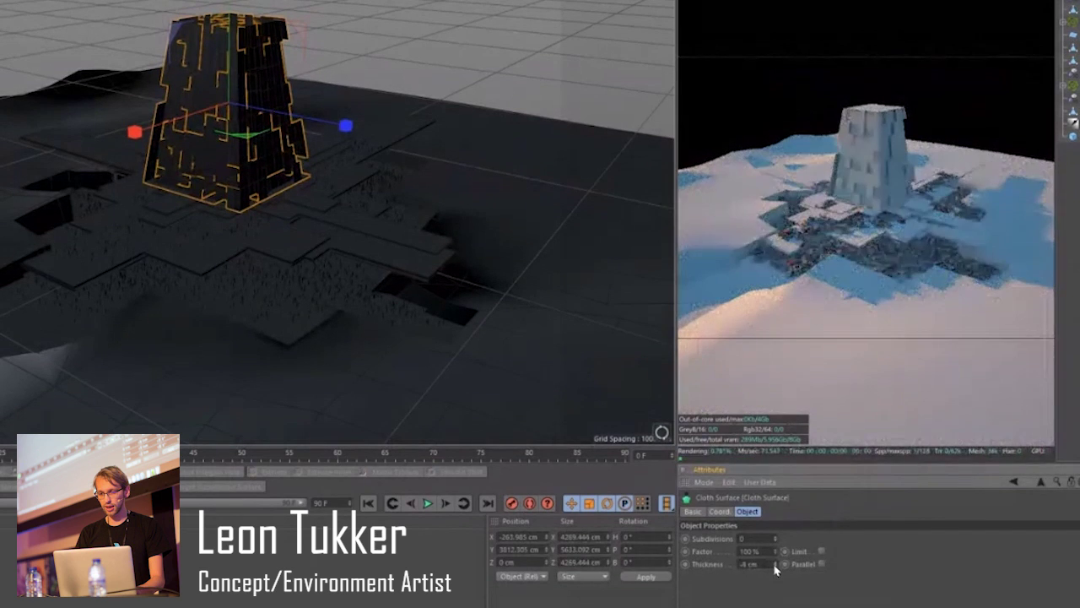
drag(768, 564, 775, 565)
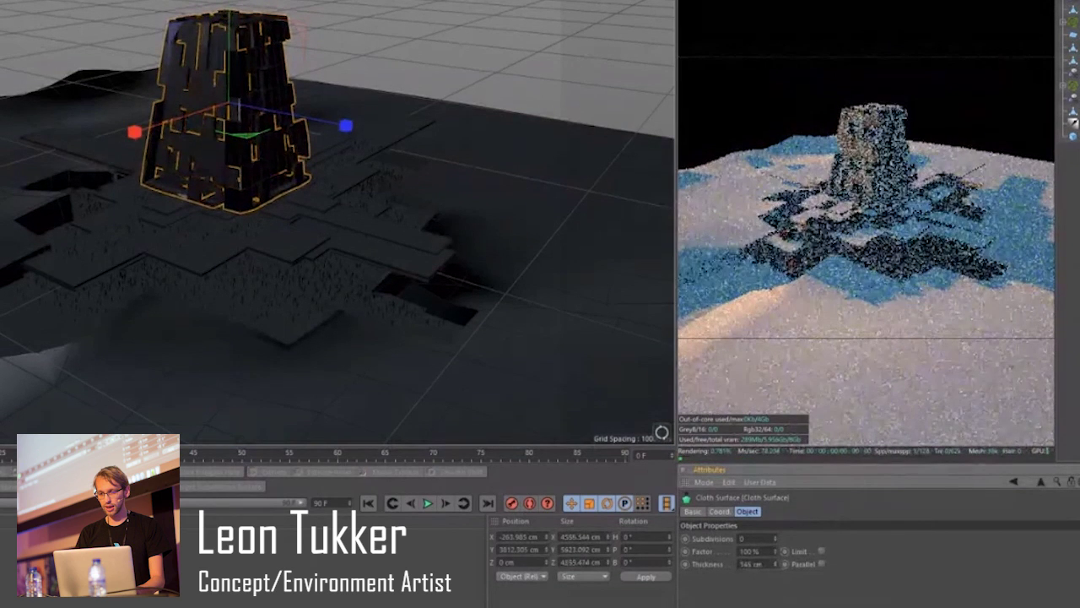
alt+drag(242, 76, 147, 88)
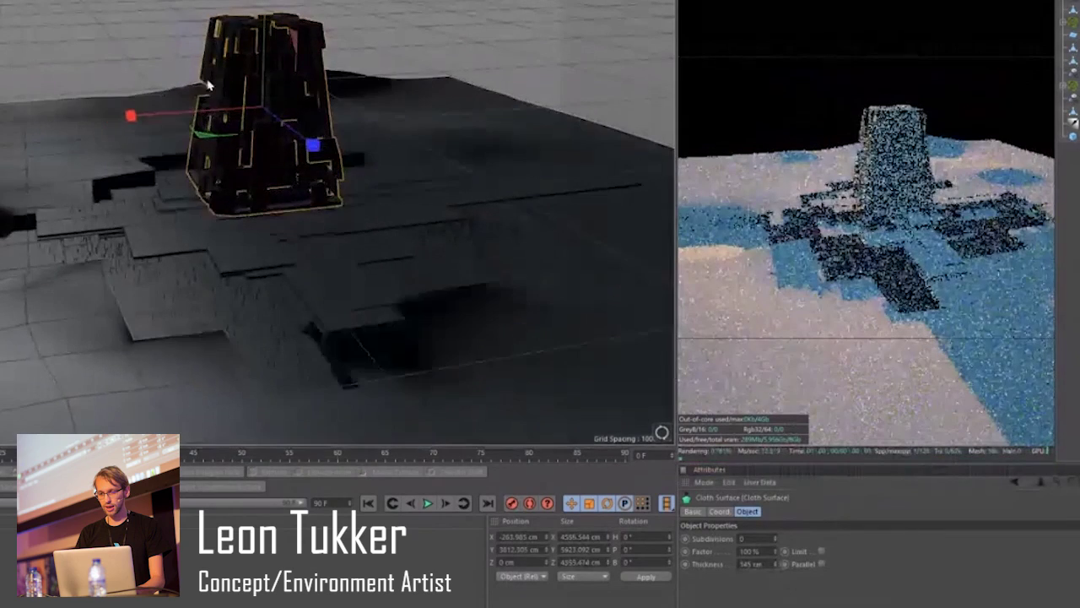
alt+drag(238, 75, 336, 121)
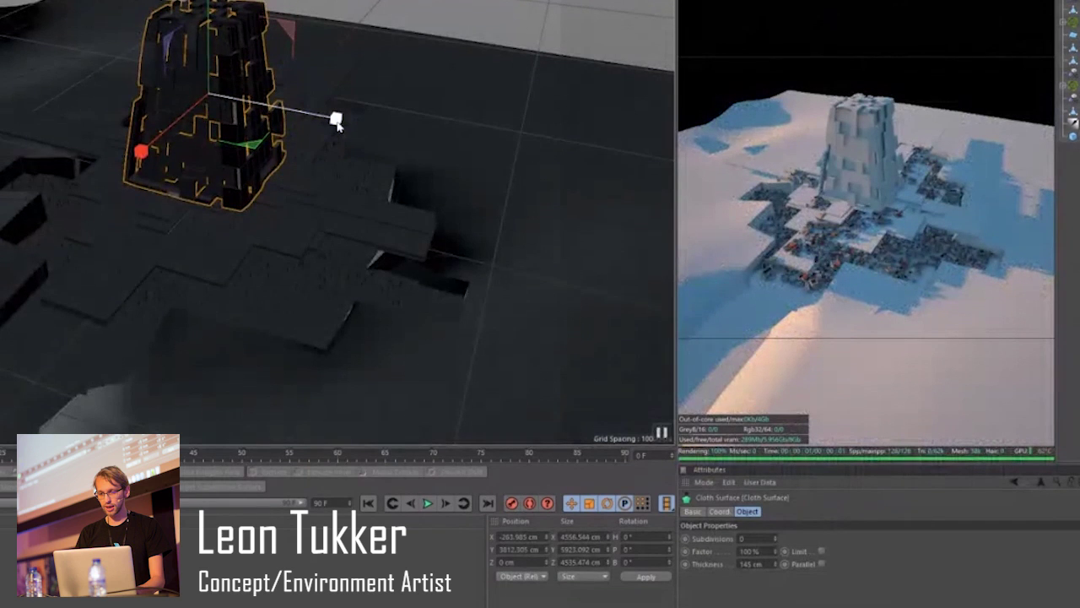
scroll(247, 123, up, 4)
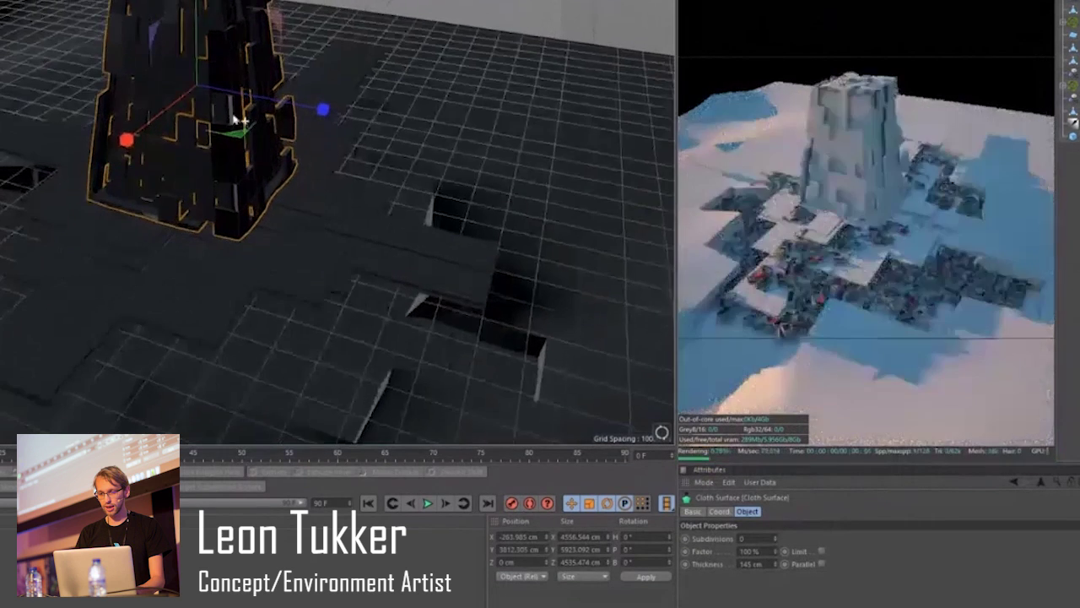
alt+drag(234, 119, 227, 85)
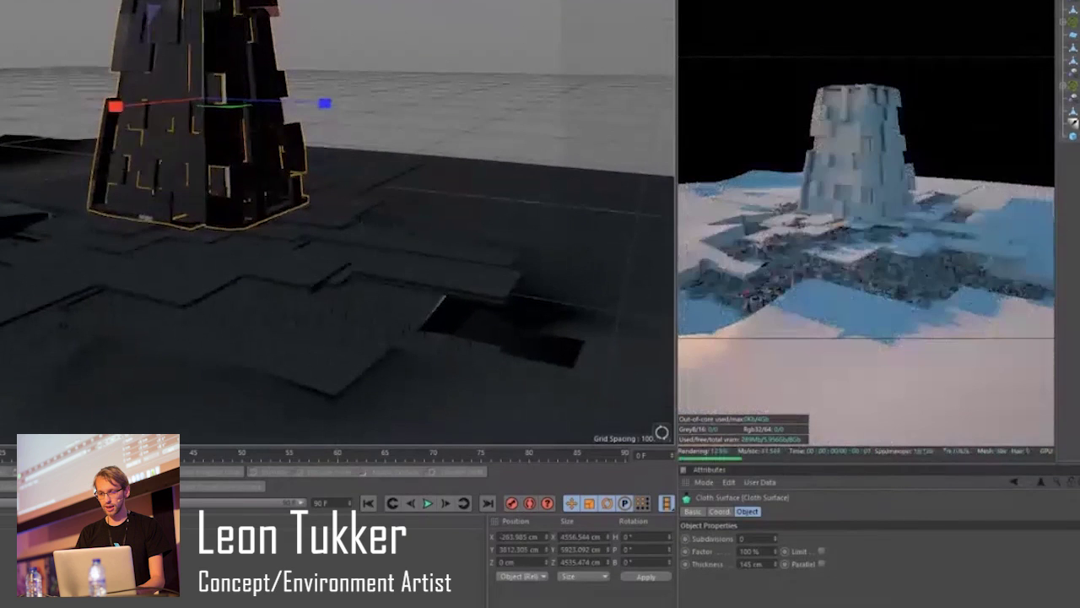
Delete the solid inner tower and the thickened perforated tower around it.
click(1073, 9)
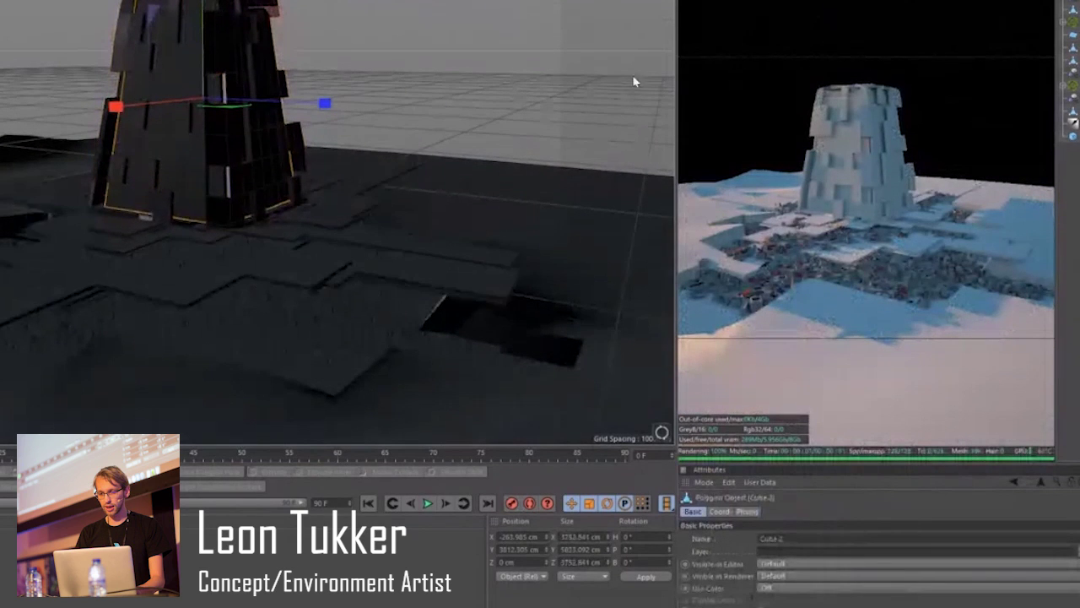
alt+drag(318, 190, 332, 240)
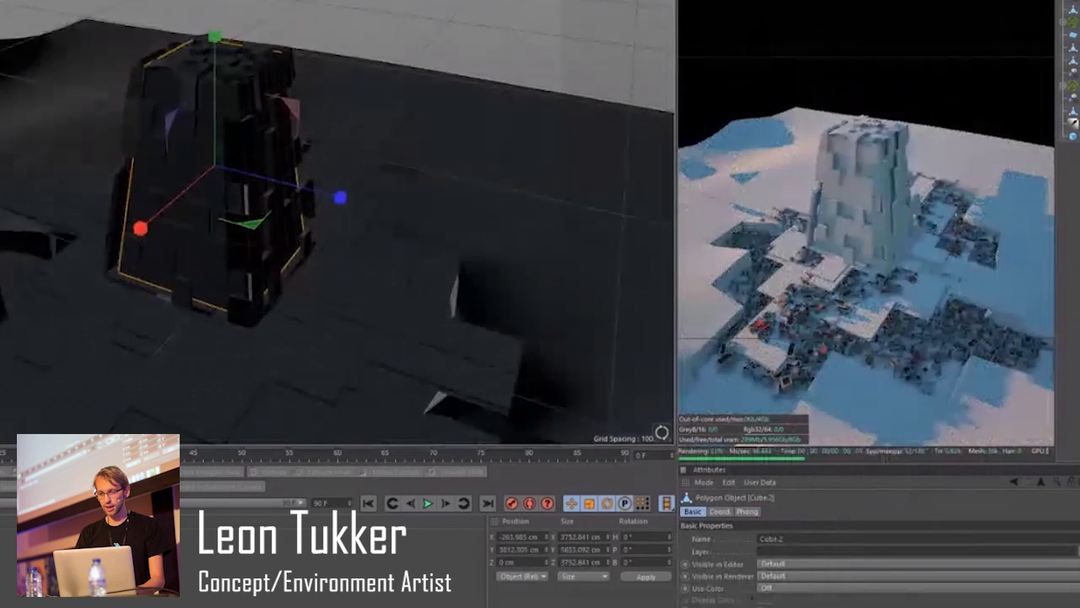
key(Delete)
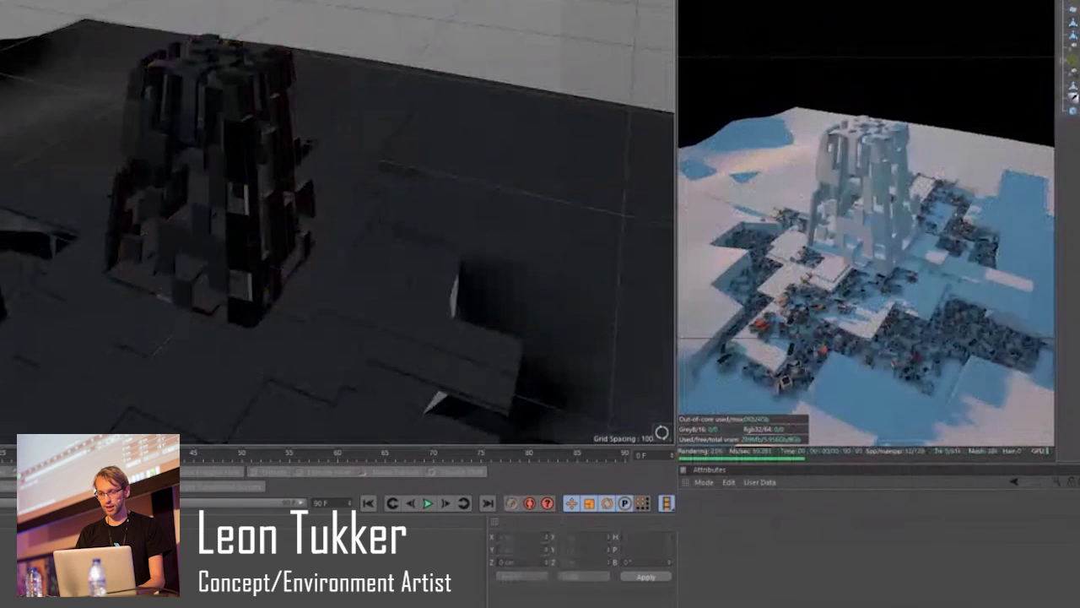
click(227, 103)
click(239, 100)
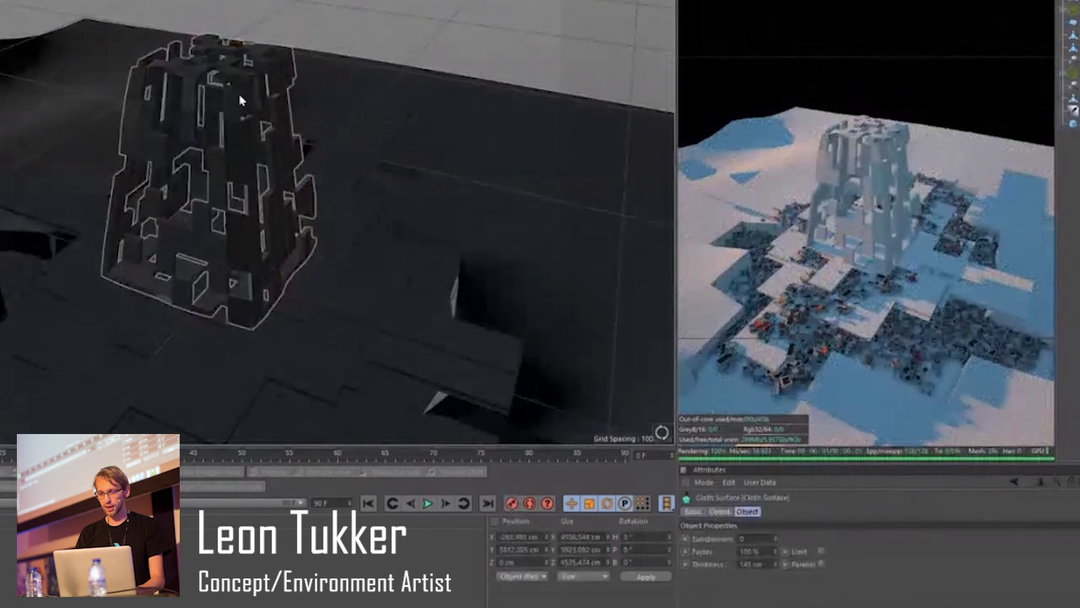
key(Delete)
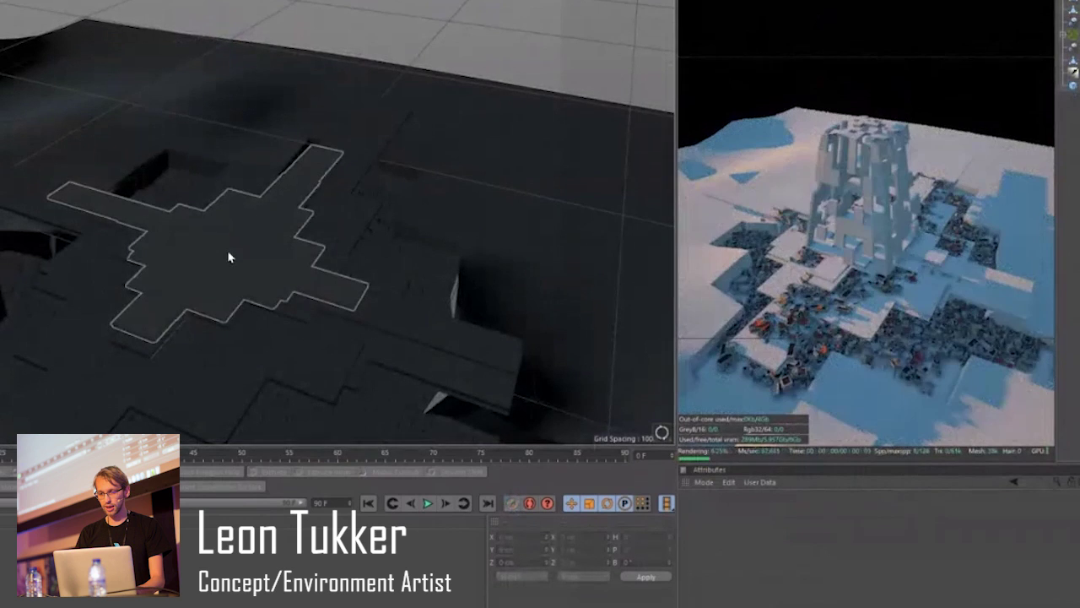
Duplicate the uppermost slab, stretch the copy vertically to about 2814 cm and lower it to a height position of about 573 cm.
click(227, 251)
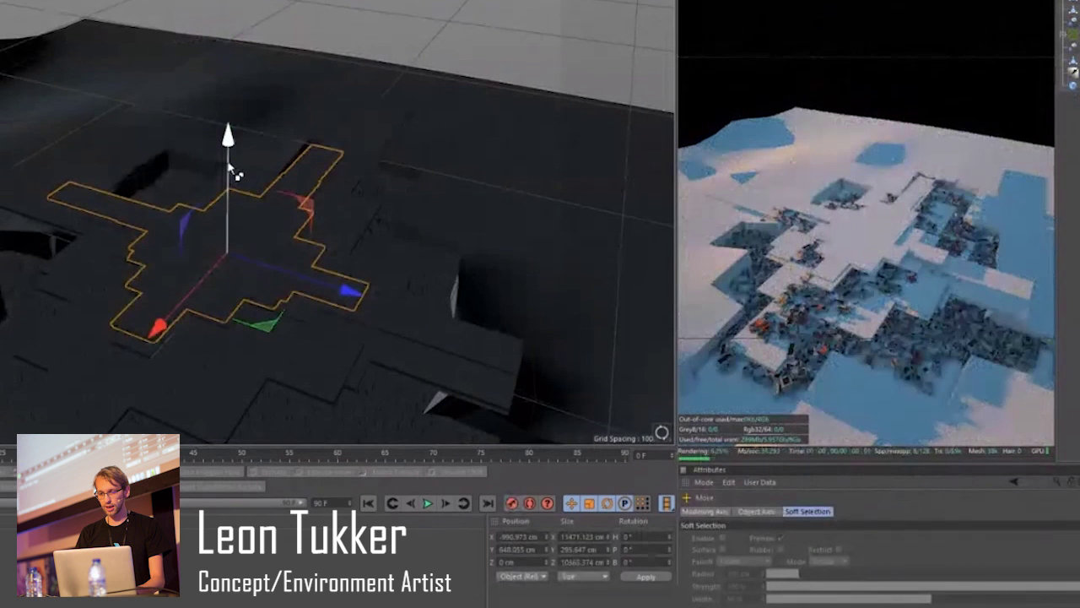
drag(229, 168, 533, 203)
key(t)
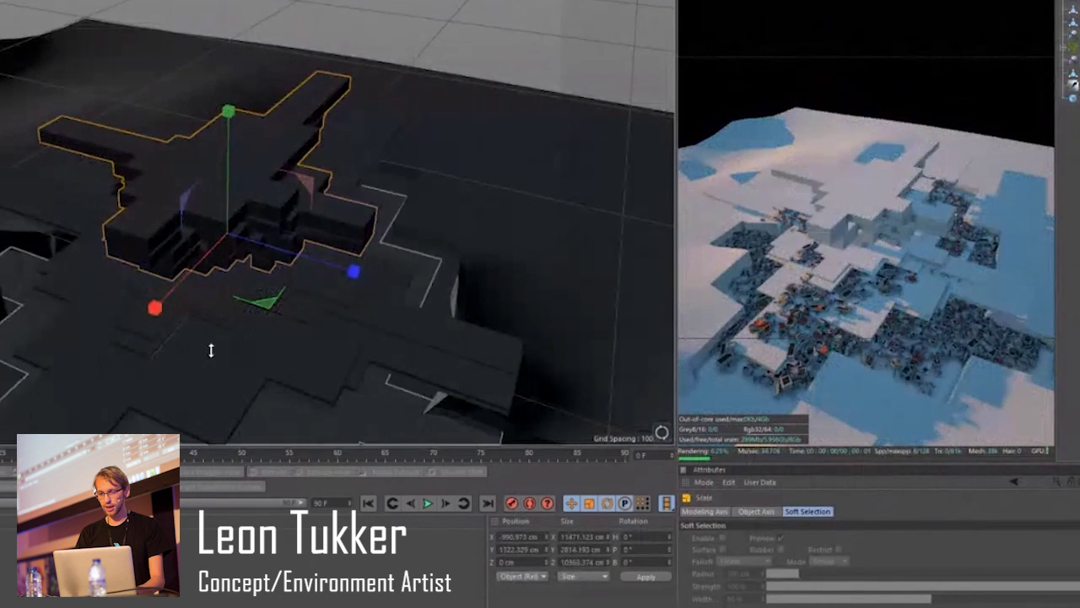
key(e)
drag(240, 134, 254, 165)
alt+drag(265, 224, 218, 125)
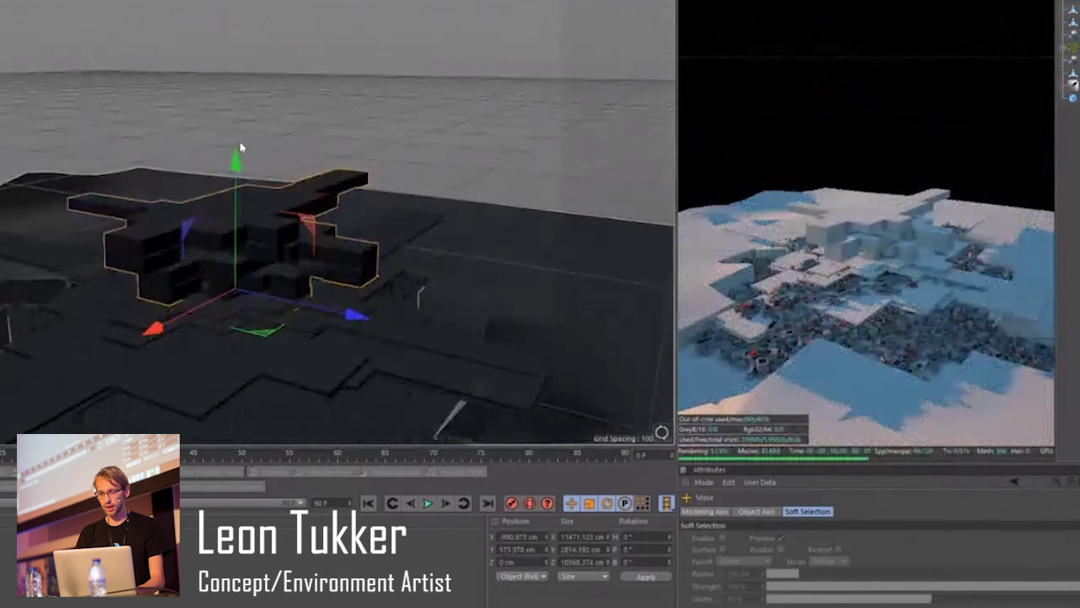
Duplicate the tall slab block, widen the copy horizontally to about 122% and flatten it to about 1280 cm high.
click(260, 223)
key(t)
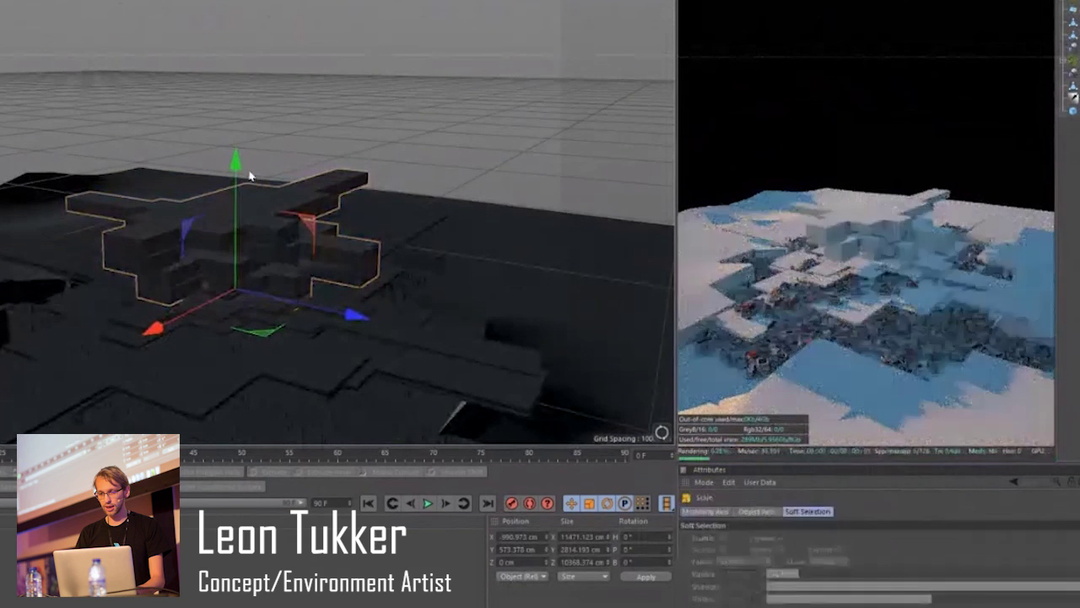
drag(236, 163, 251, 211)
drag(323, 209, 323, 209)
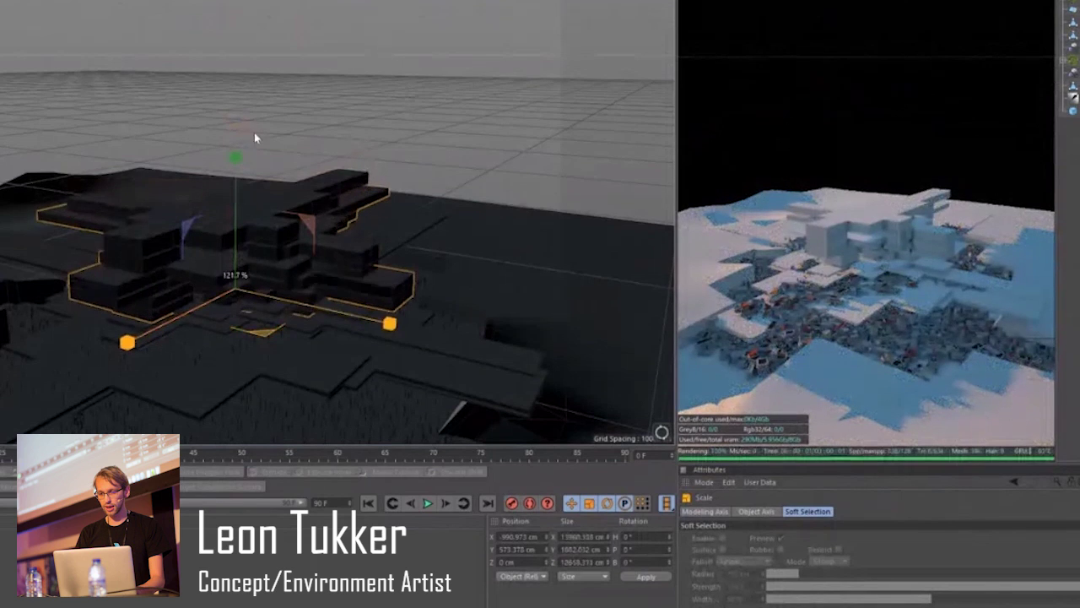
drag(244, 157, 115, 253)
Rotate the wide flattened block to a heading of -90°.
key(r)
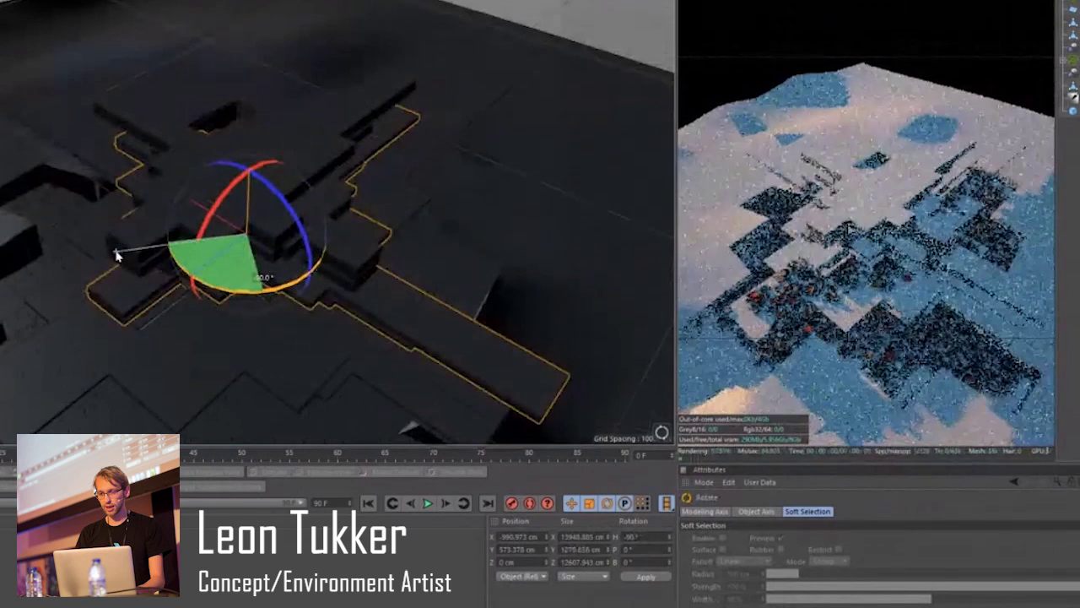
alt+drag(297, 262, 248, 162)
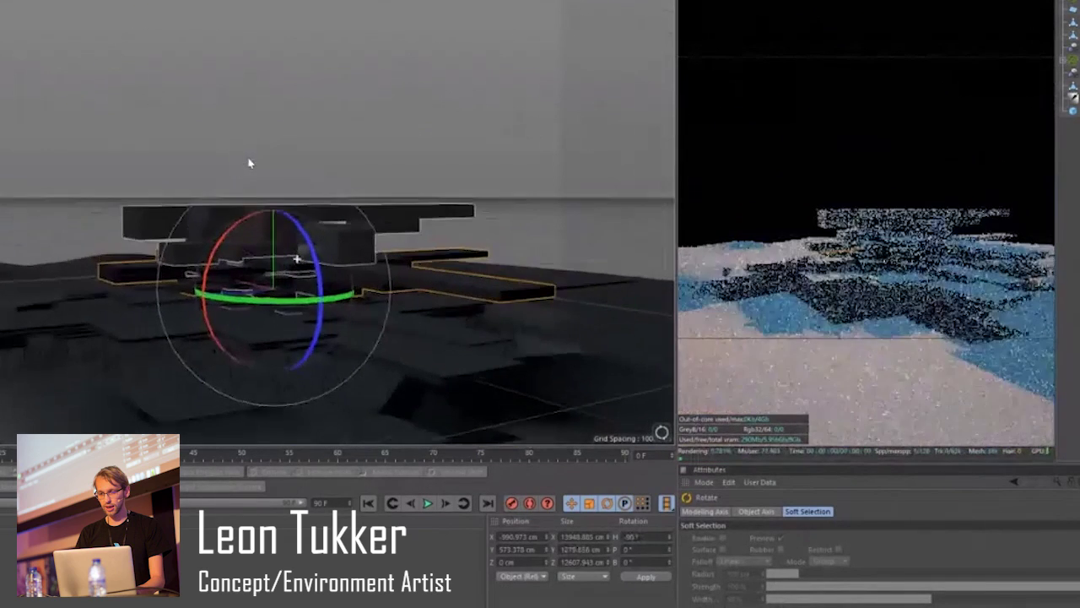
mouse_move(331, 188)
alt+mouse_down()
mouse_move(362, 193)
mouse_move(379, 241)
mouse_move(323, 171)
alt+mouse_up()
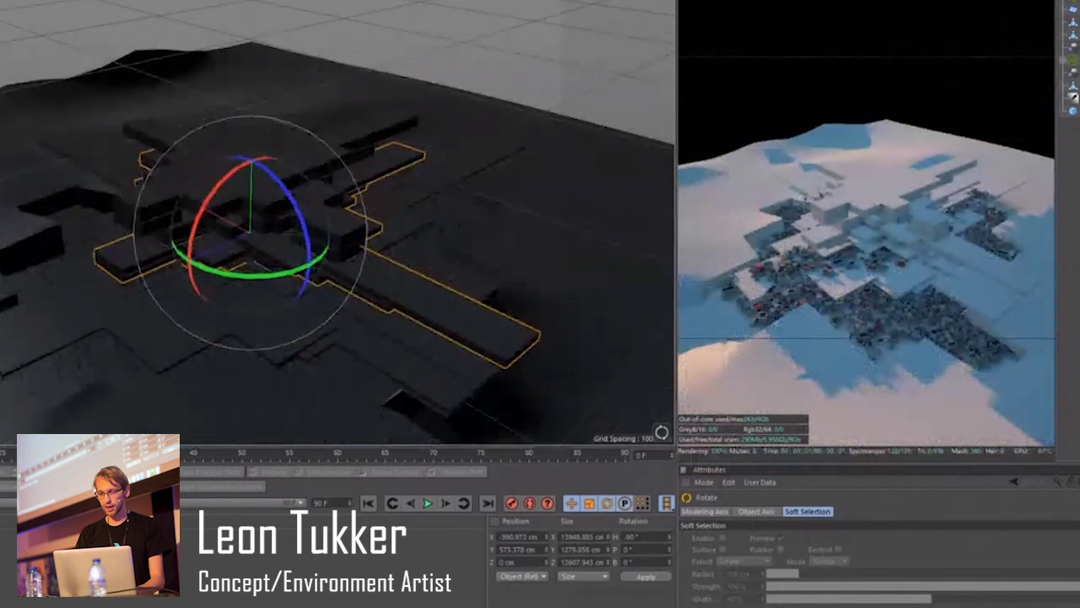
Select both overlapping slab blocks and merge them into a single polygon object.
shift+click(395, 129)
key(alt+c)
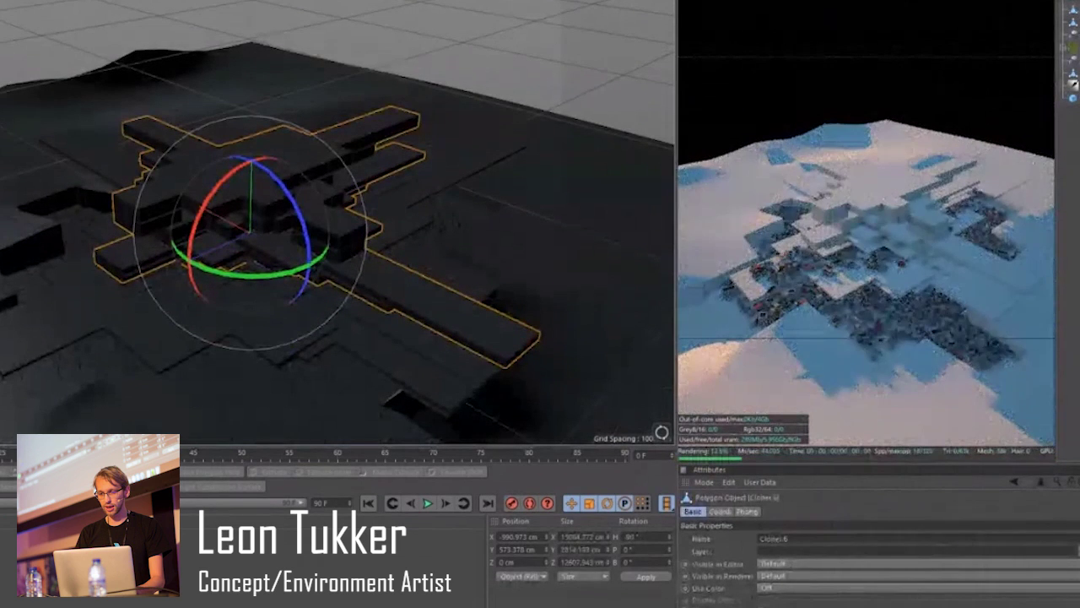
Create a new Octane material and give it a displacement with a 4096x4096 level of detail.
shift+click(456, 165)
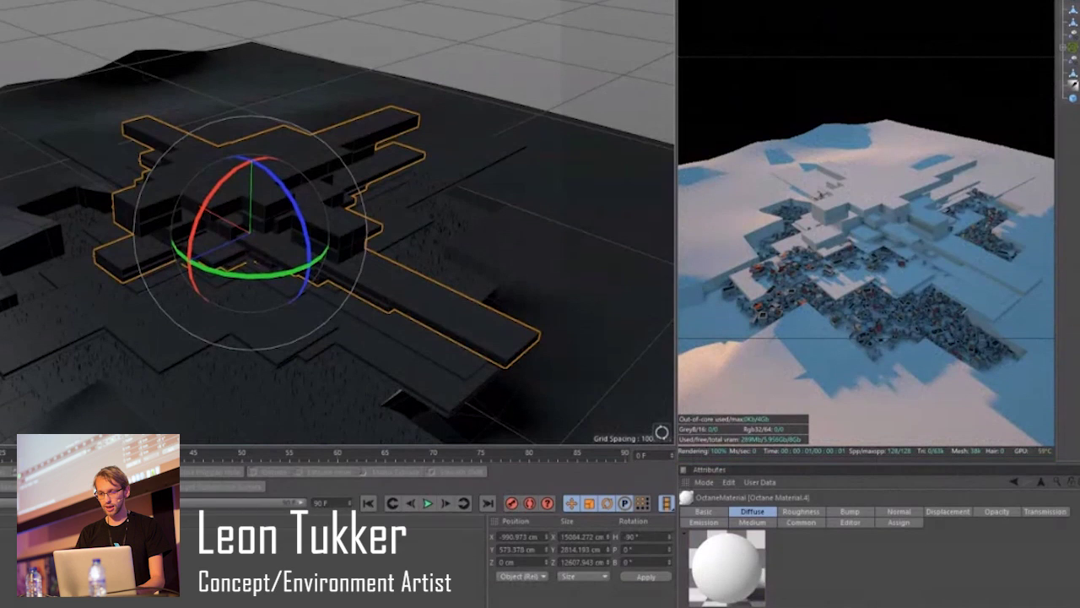
double_click(98, 548)
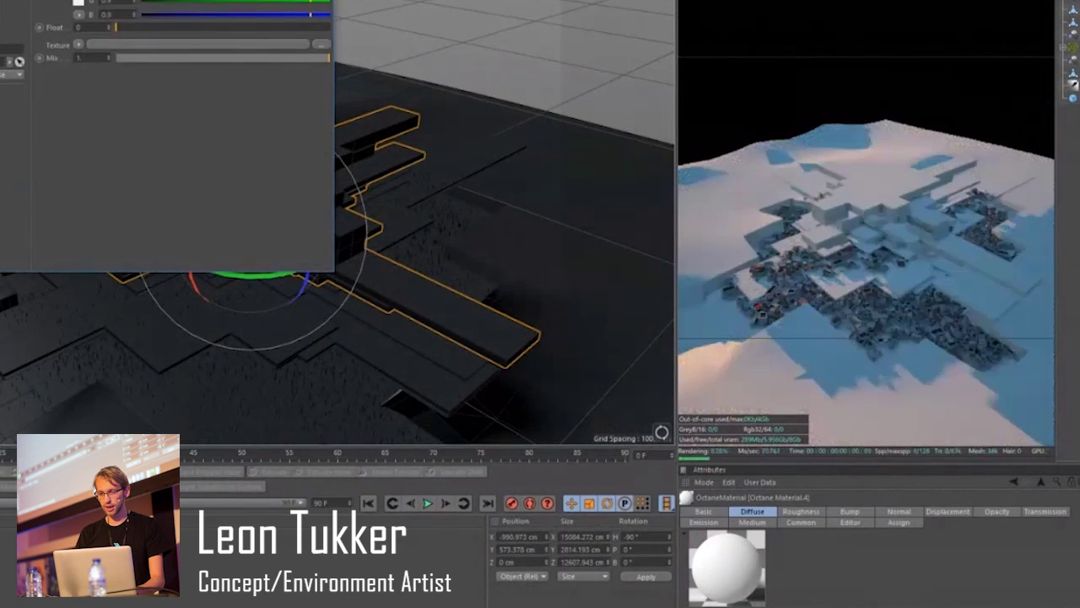
click(2, 101)
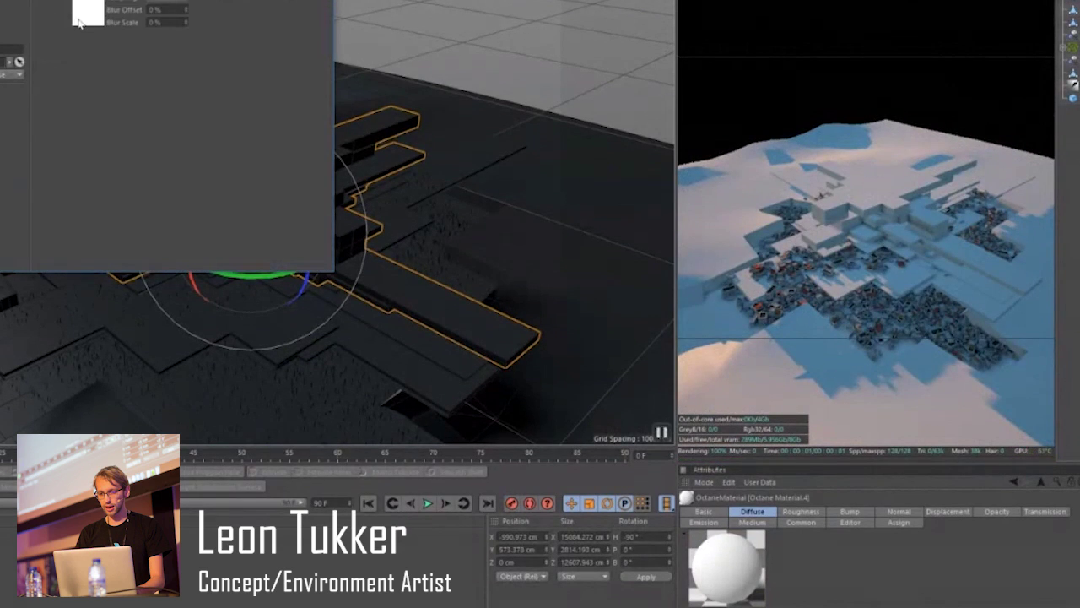
click(123, 36)
click(131, 98)
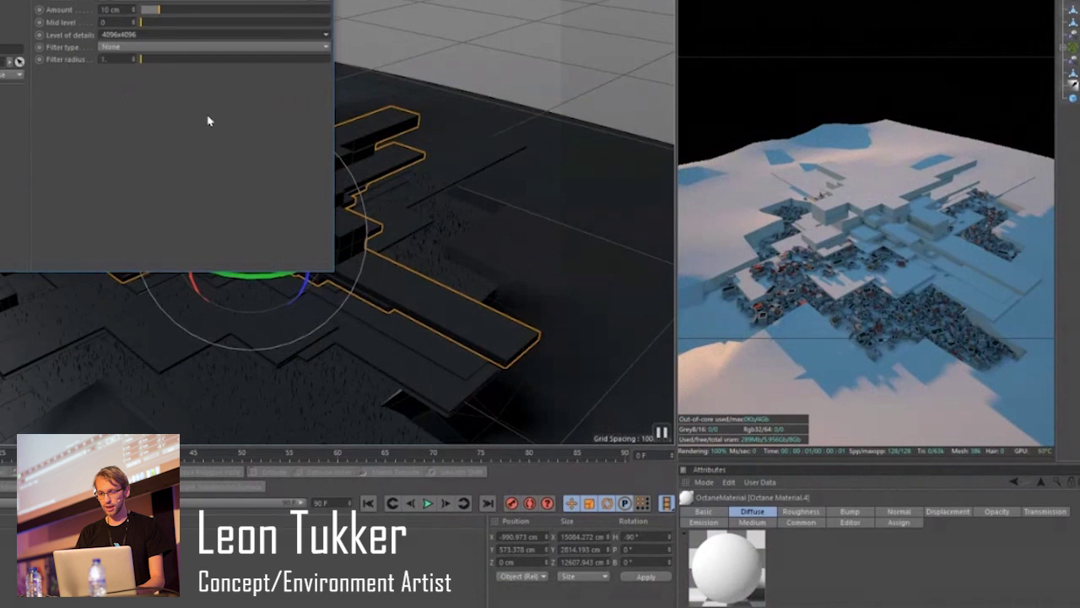
click(1070, 212)
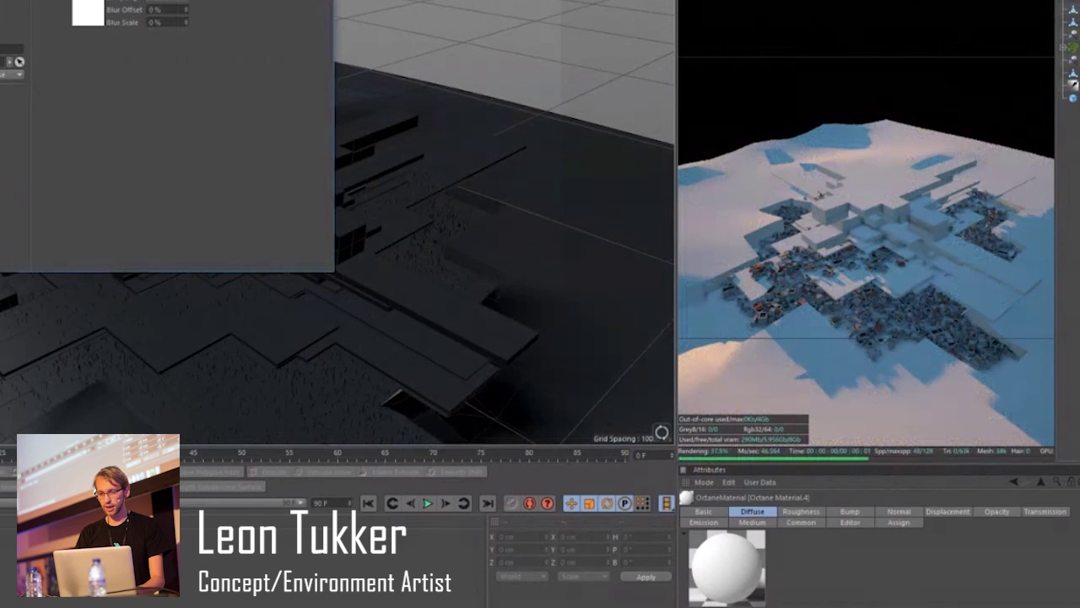
click(325, 2)
click(637, 387)
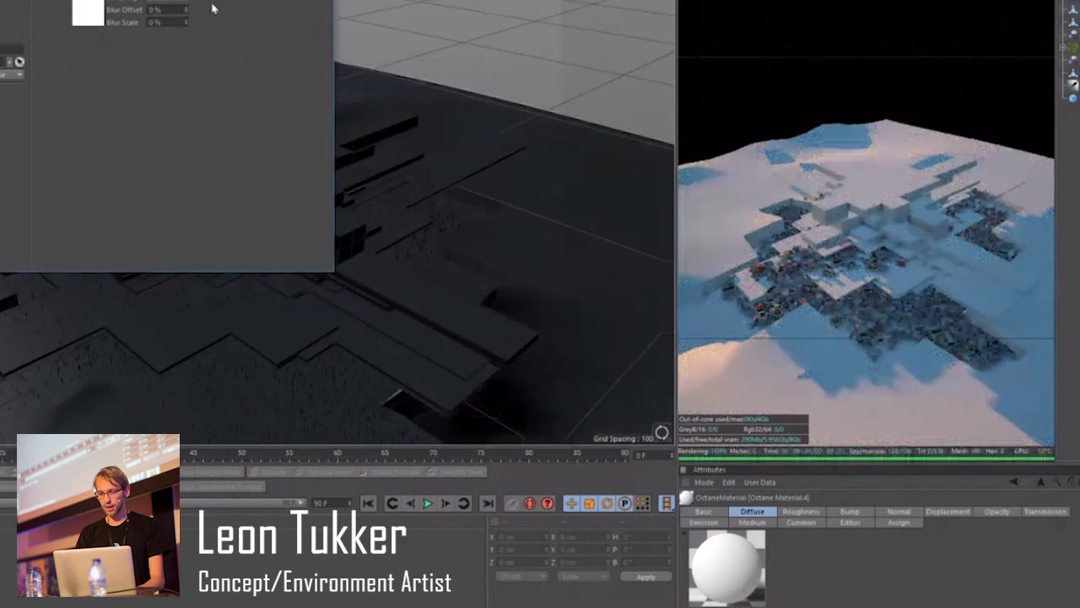
Browse for an image to load as the displacement texture, checking the 3DTextures and Modifiers folder.
click(97, 20)
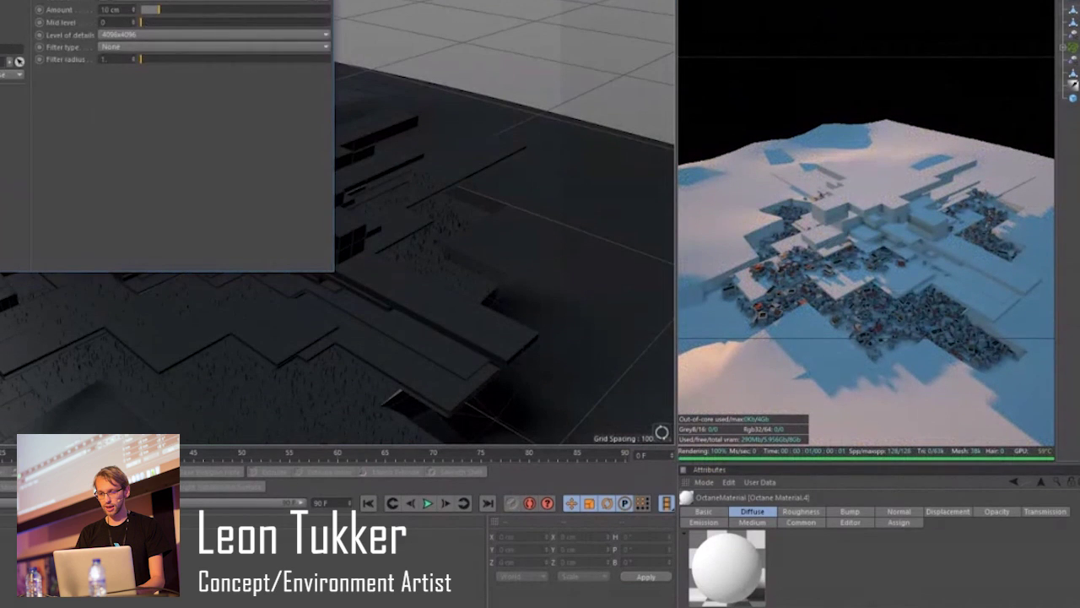
click(325, 2)
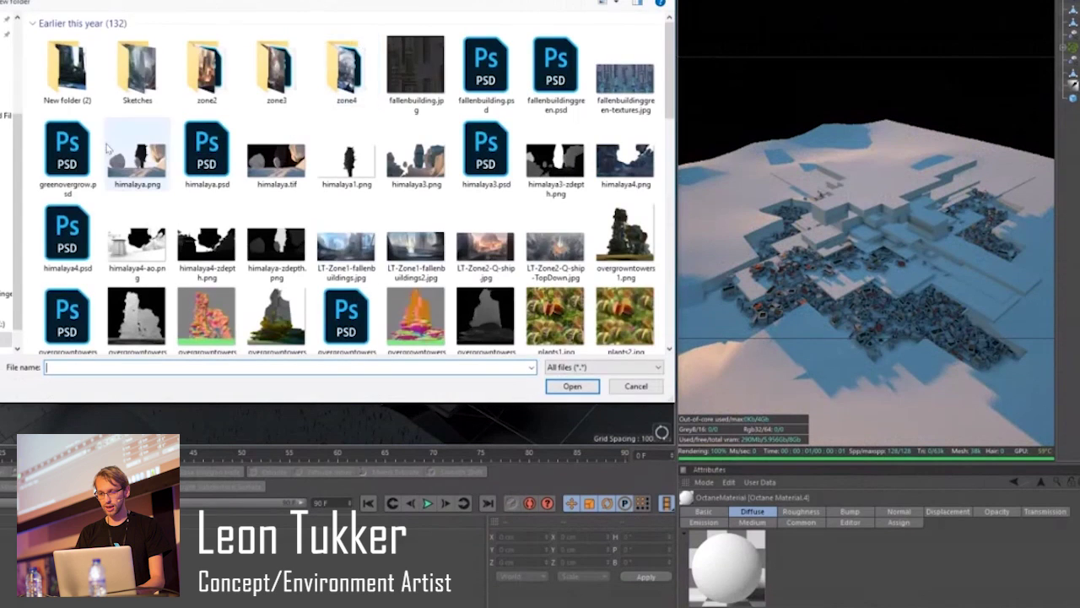
scroll(5, 81, up, 2)
click(5, 81)
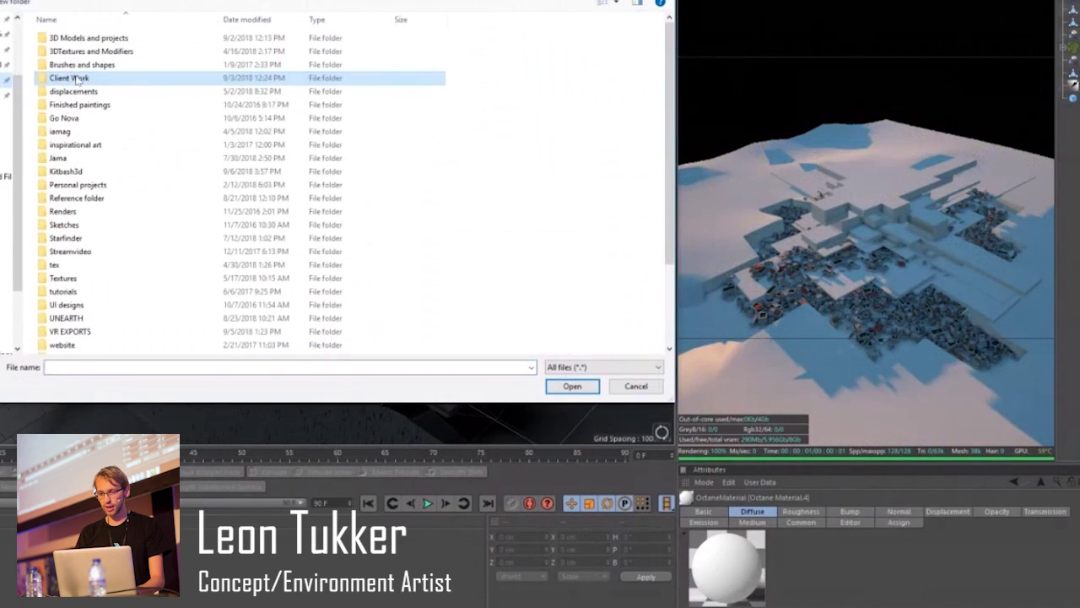
double_click(80, 51)
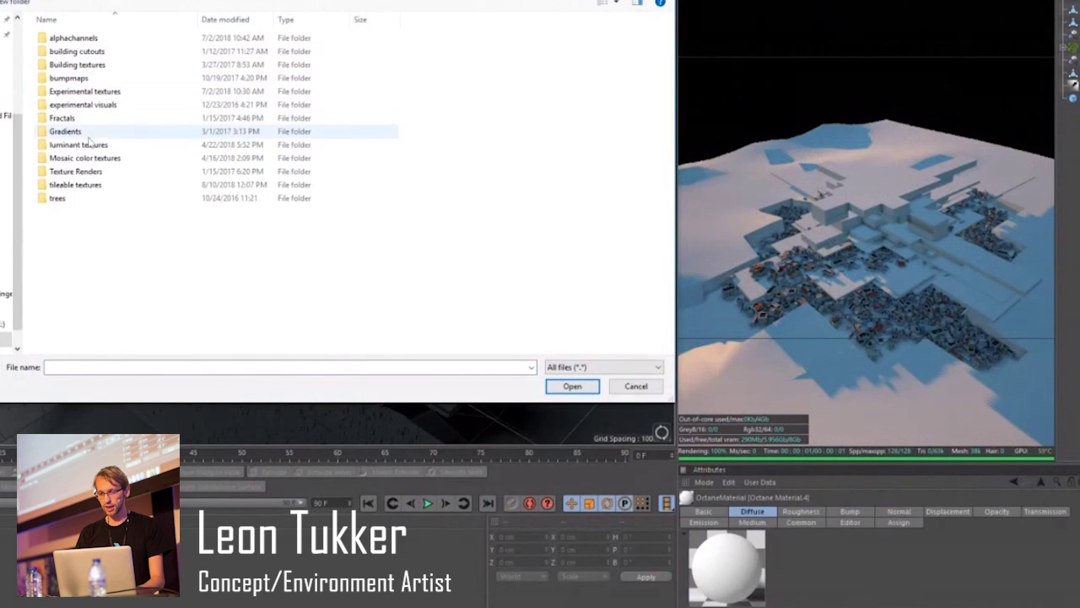
key(alt+Left)
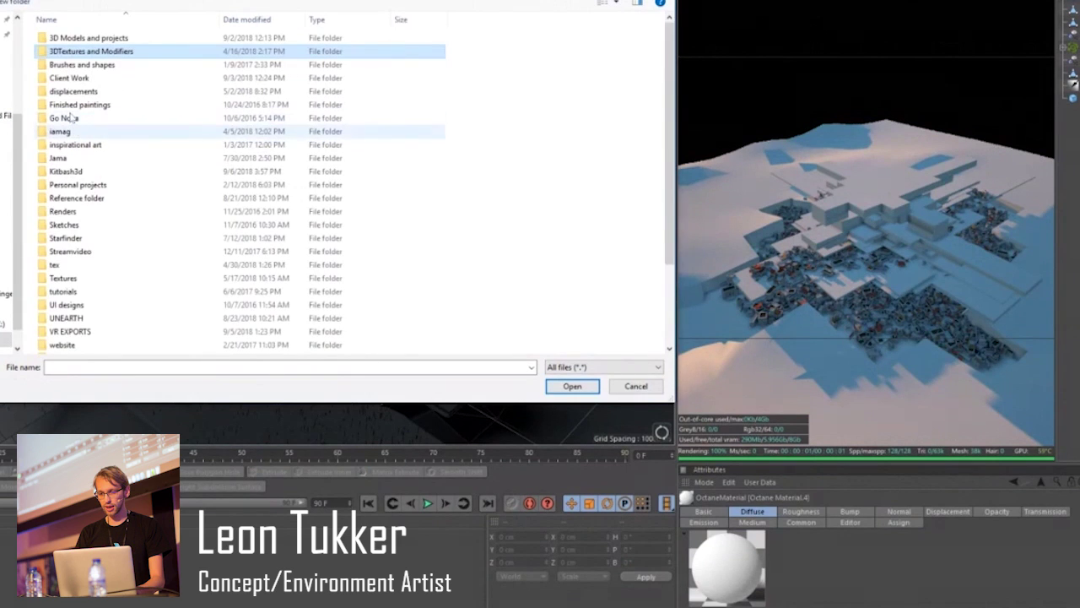
Browse the displacements folder for a sci-fi panel texture.
double_click(76, 92)
scroll(207, 156, down, 3)
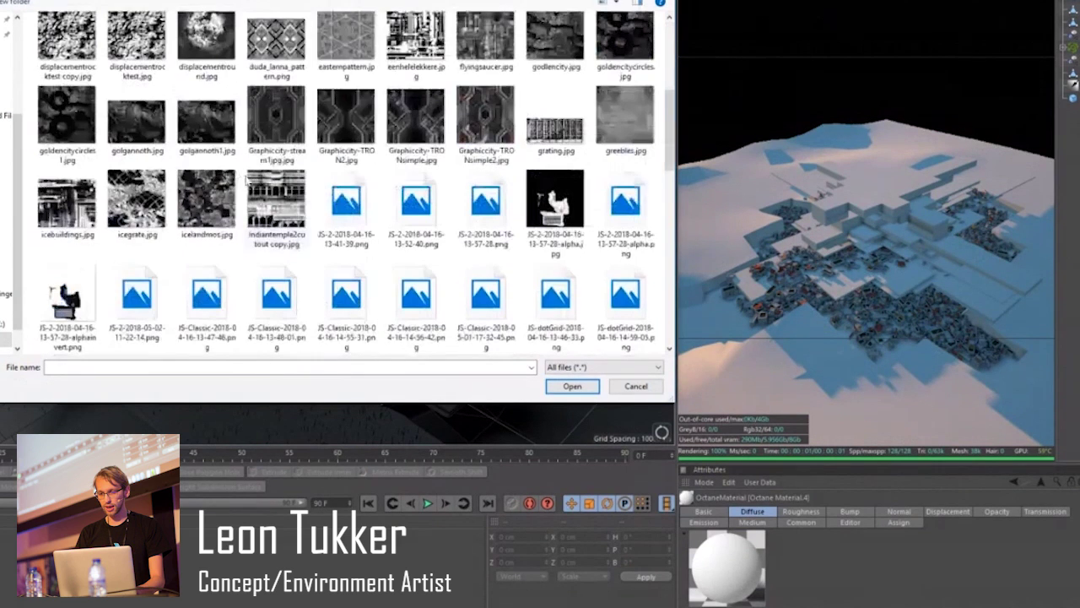
scroll(297, 217, down, 2)
scroll(297, 218, down, 2)
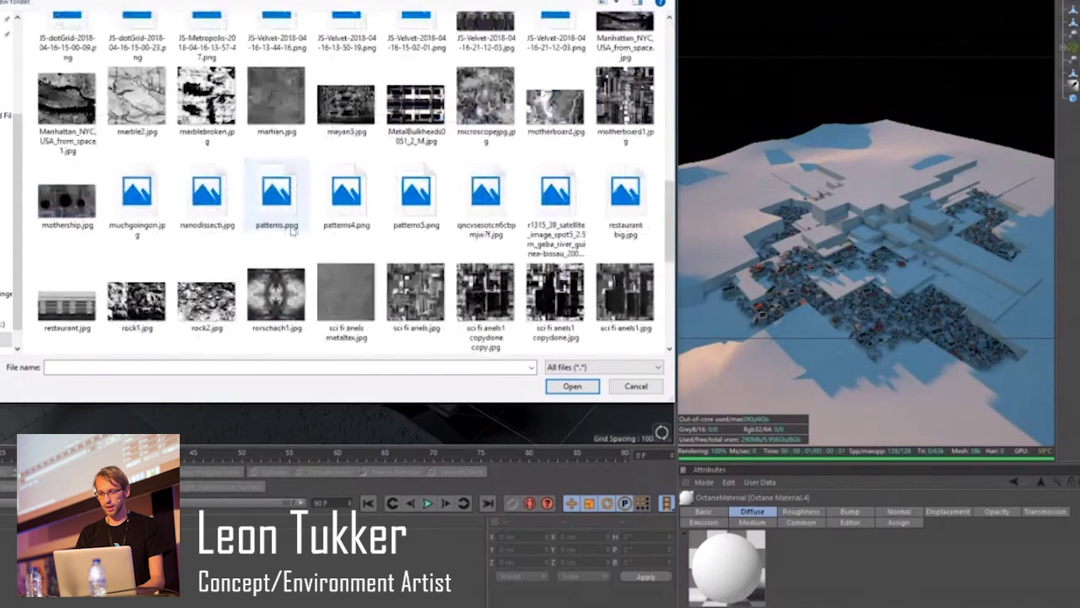
scroll(292, 229, up, 3)
scroll(292, 232, down, 2)
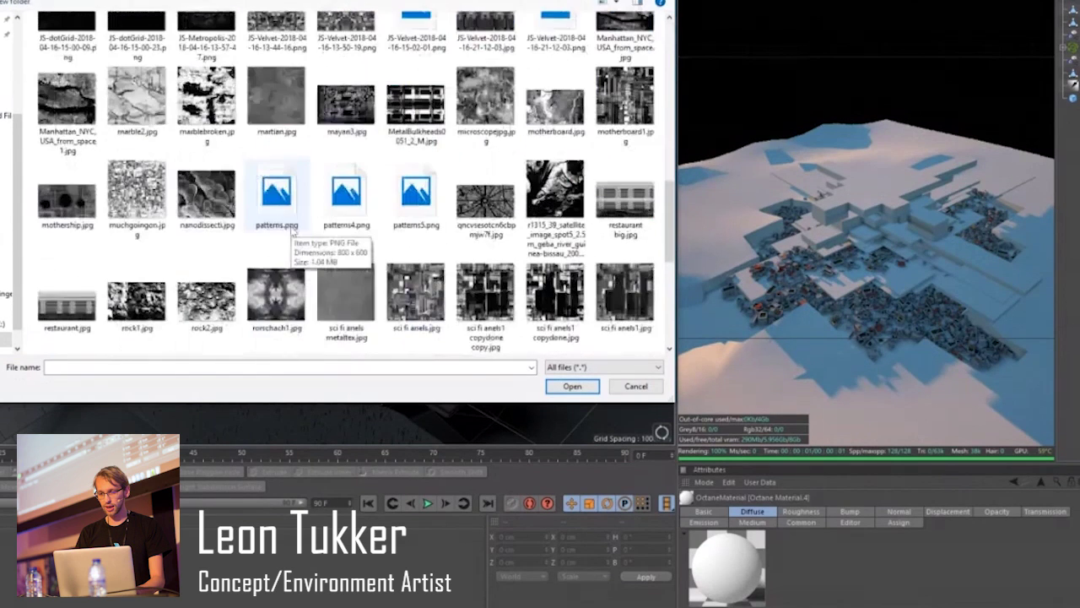
scroll(321, 187, down, 5)
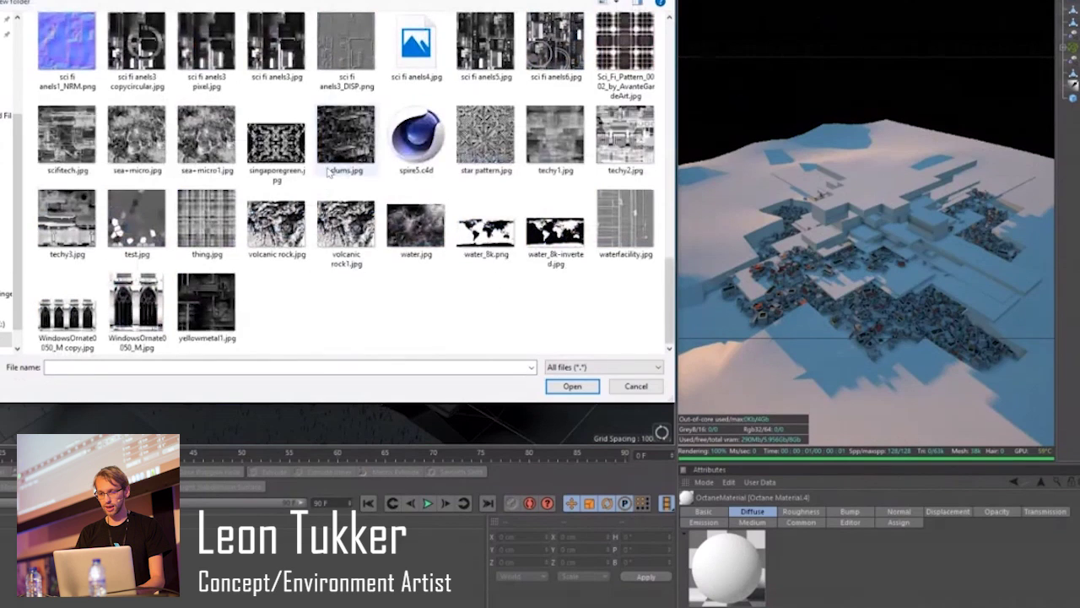
scroll(329, 171, up, 1)
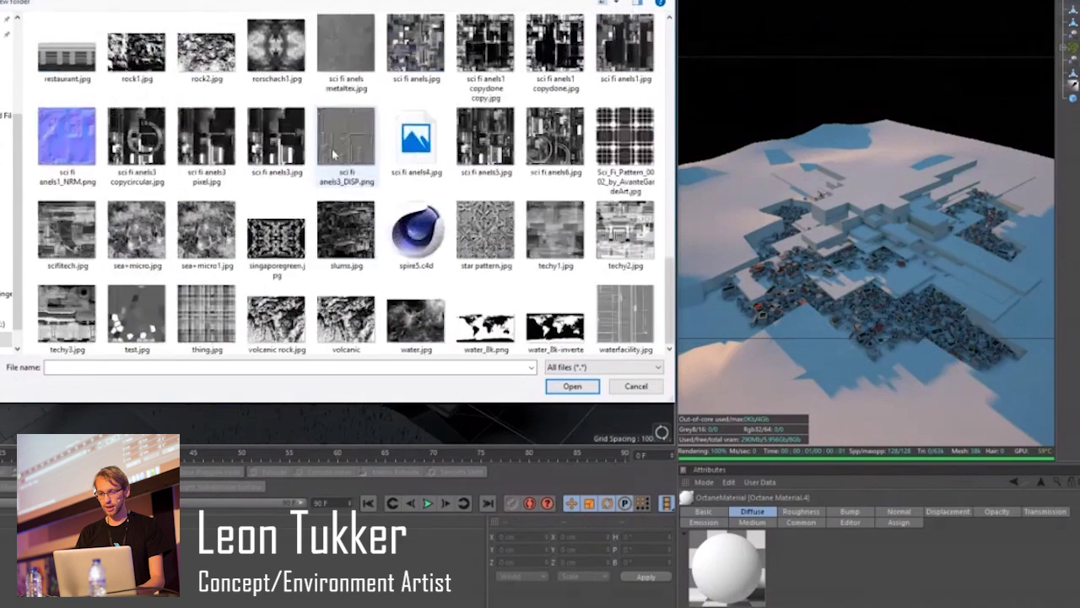
Preview the texture sci fi anels5.jpg at full size and close the preview.
right_click(464, 149)
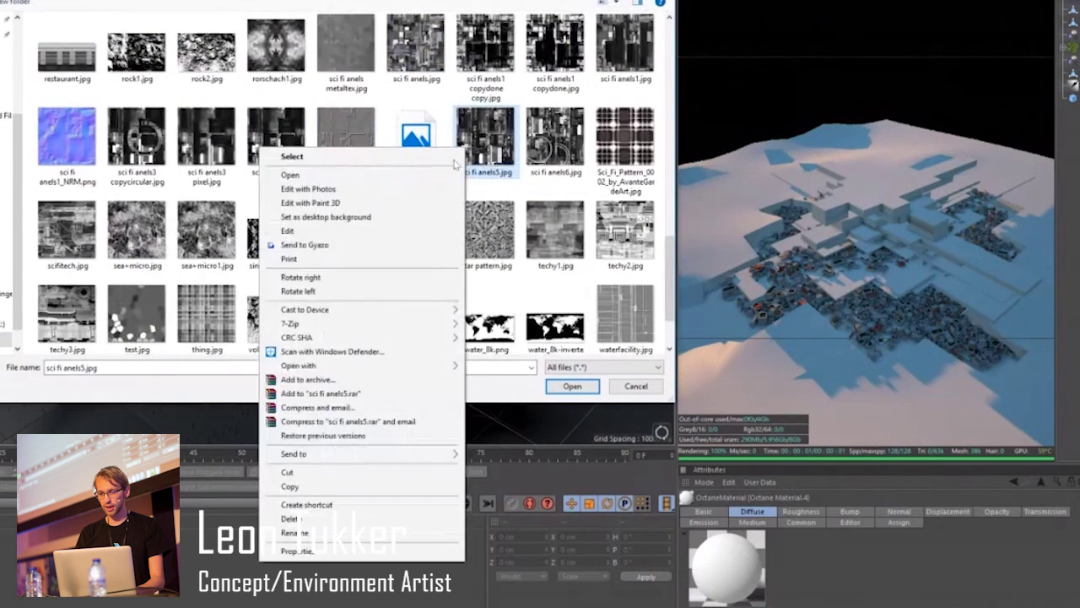
click(390, 190)
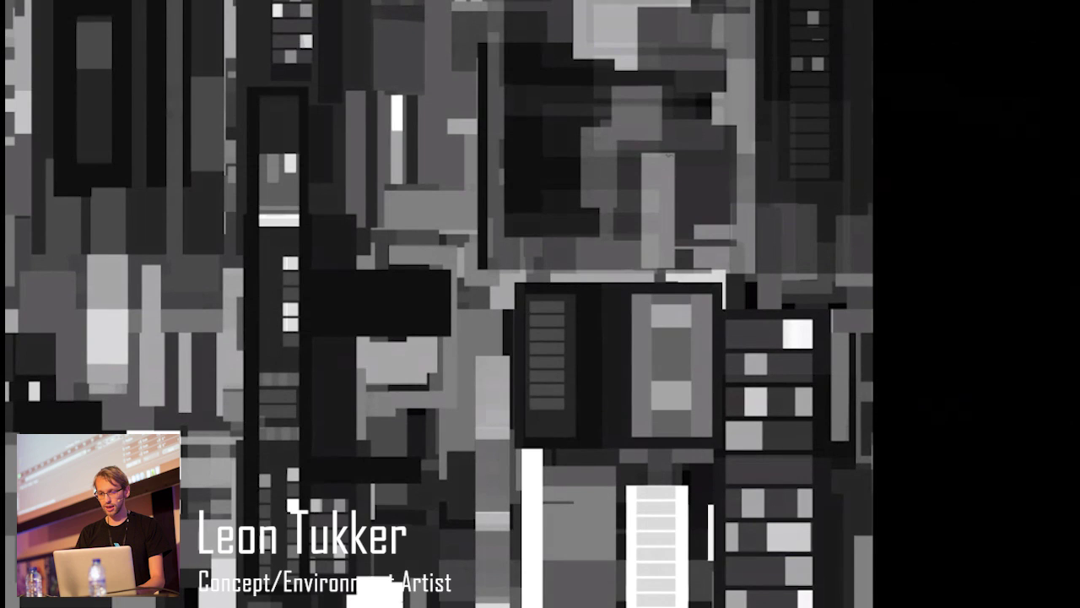
key(alt+F4)
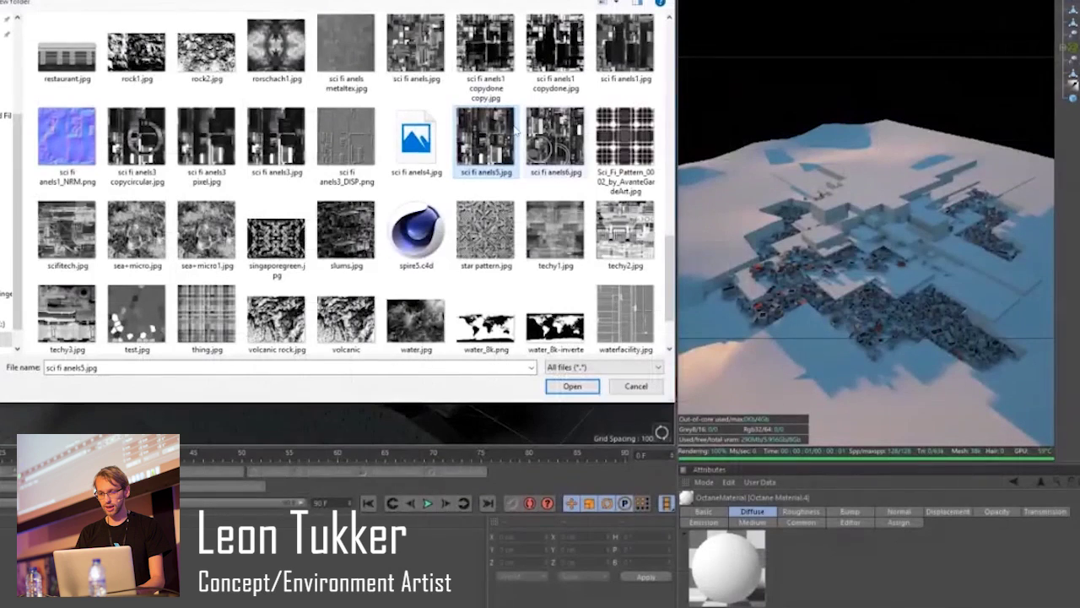
Load sci fi anels6.jpg as the Octane material's displacement texture and set the displacement amount to about 328.62 cm.
double_click(557, 135)
click(561, 349)
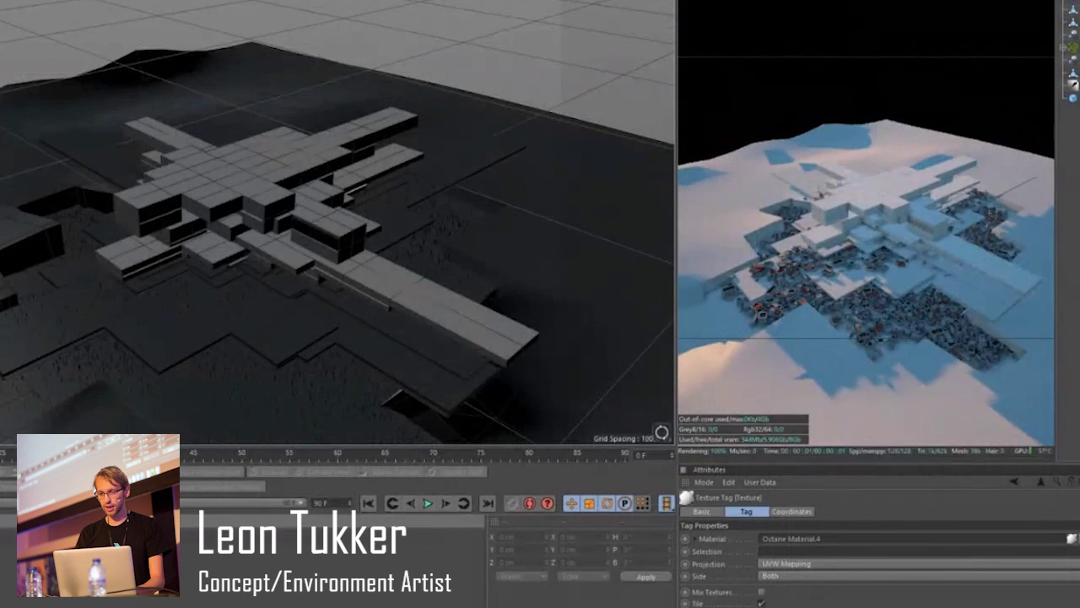
click(85, 20)
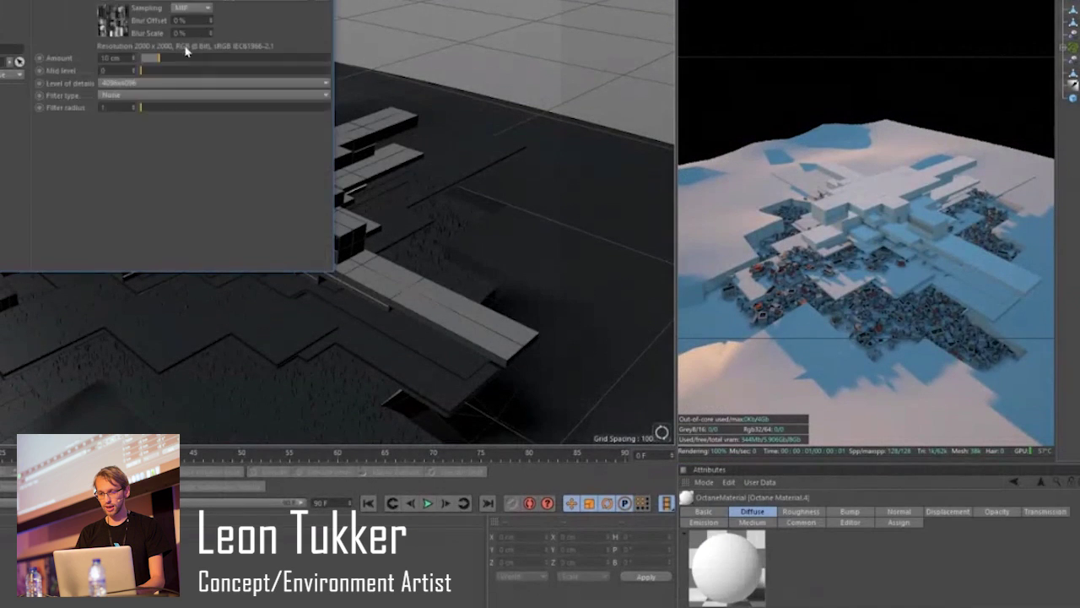
click(184, 59)
drag(255, 59, 760, 1)
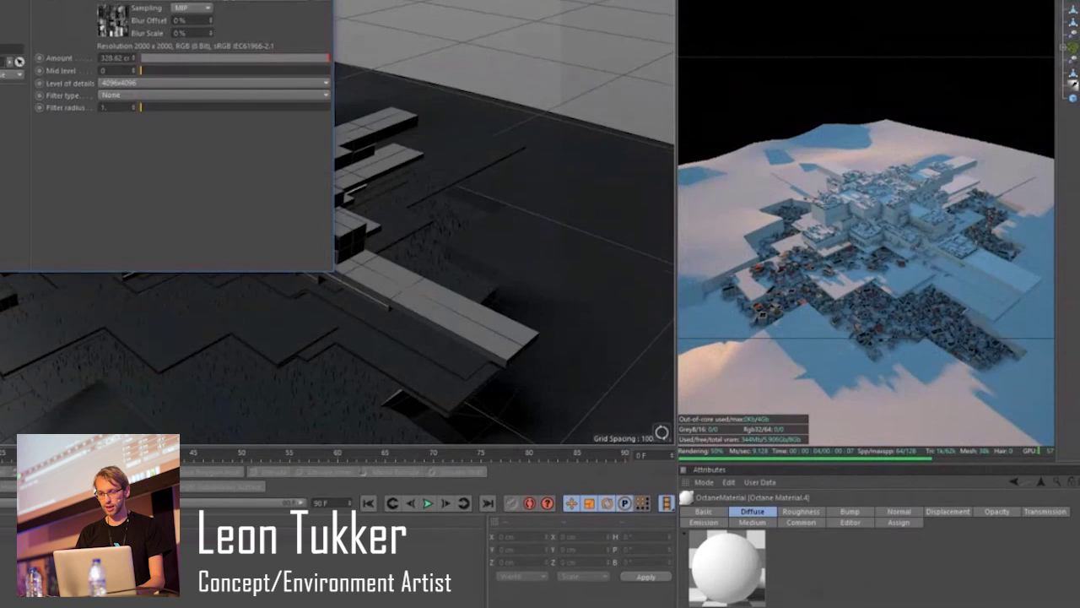
scroll(618, 70, up, 1)
click(325, 1)
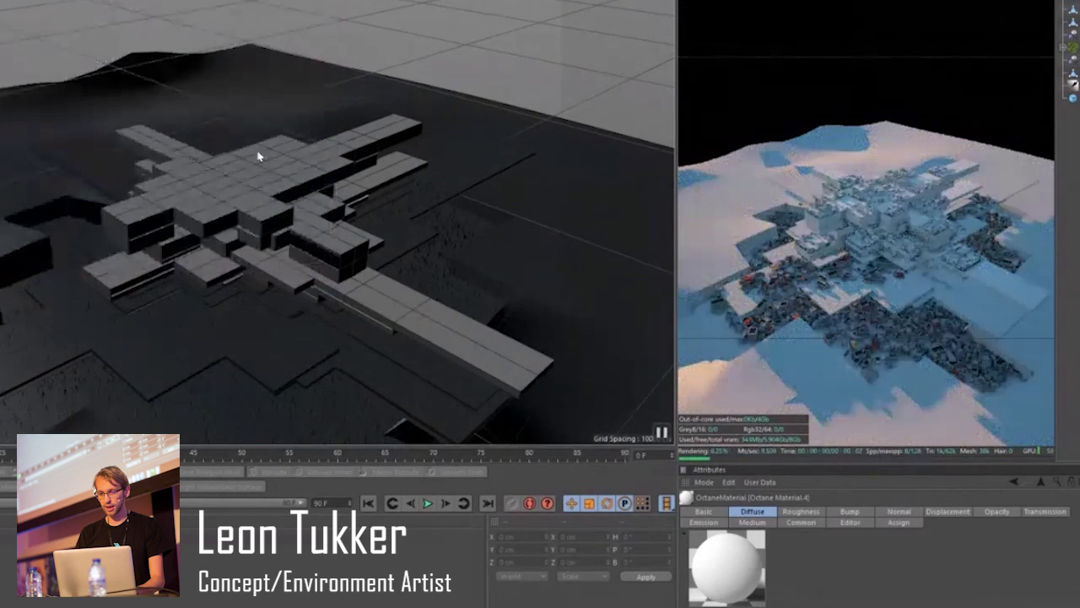
Set the projection of the block structure's Octane Material.4 texture tag to Cubic.
scroll(266, 179, up, 1)
scroll(287, 268, up, 1)
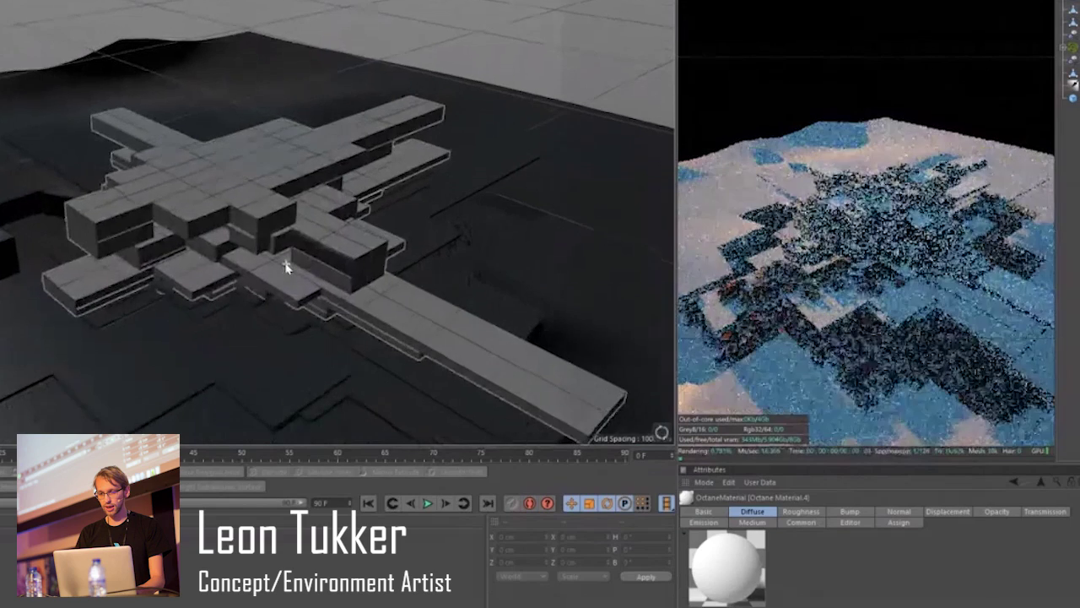
alt+drag(282, 265, 461, 234)
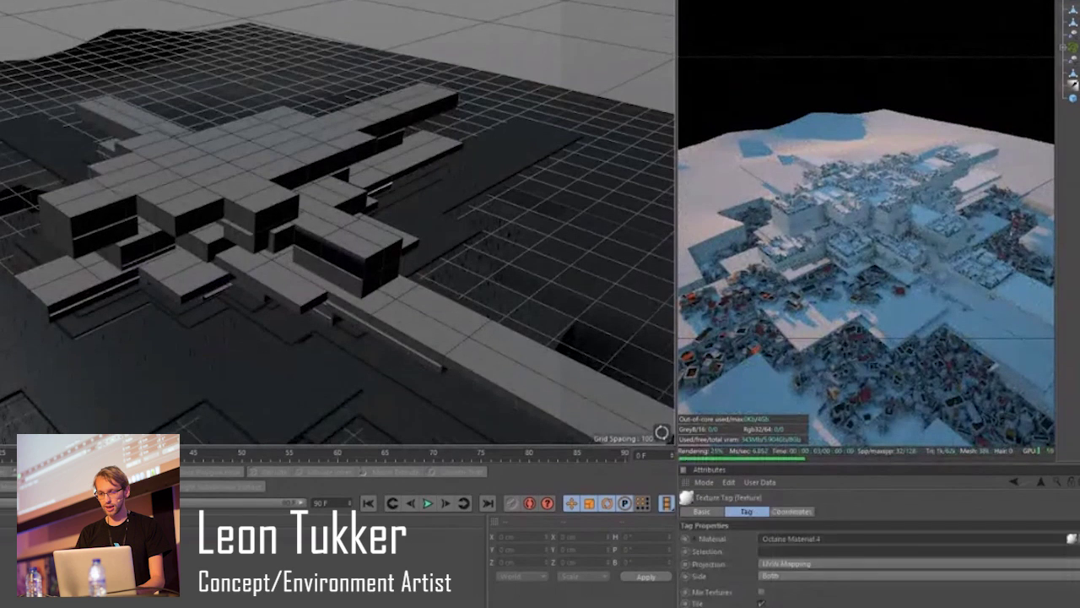
click(767, 567)
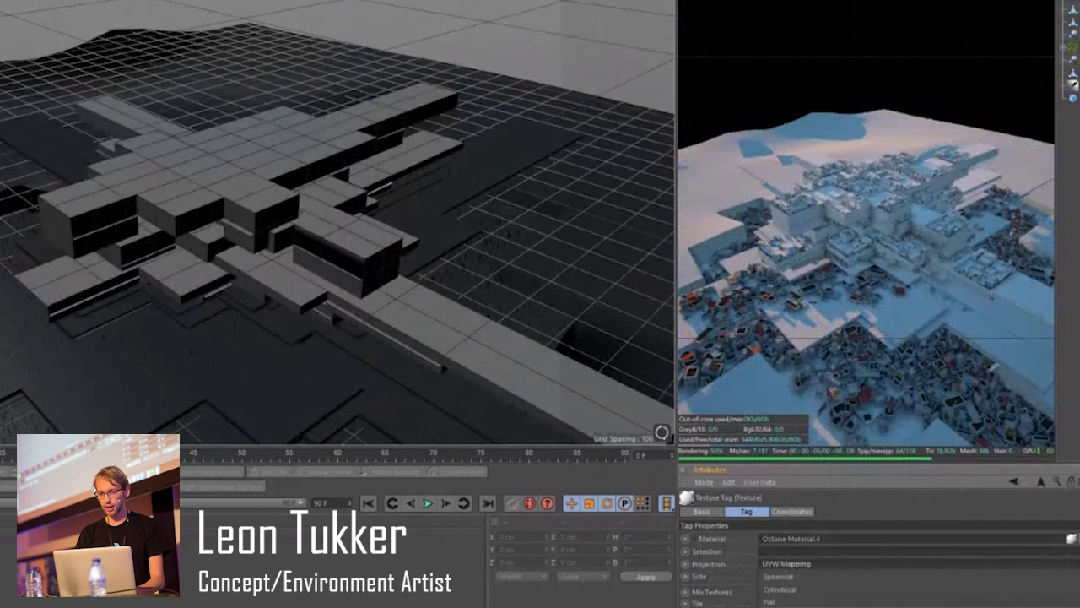
click(772, 607)
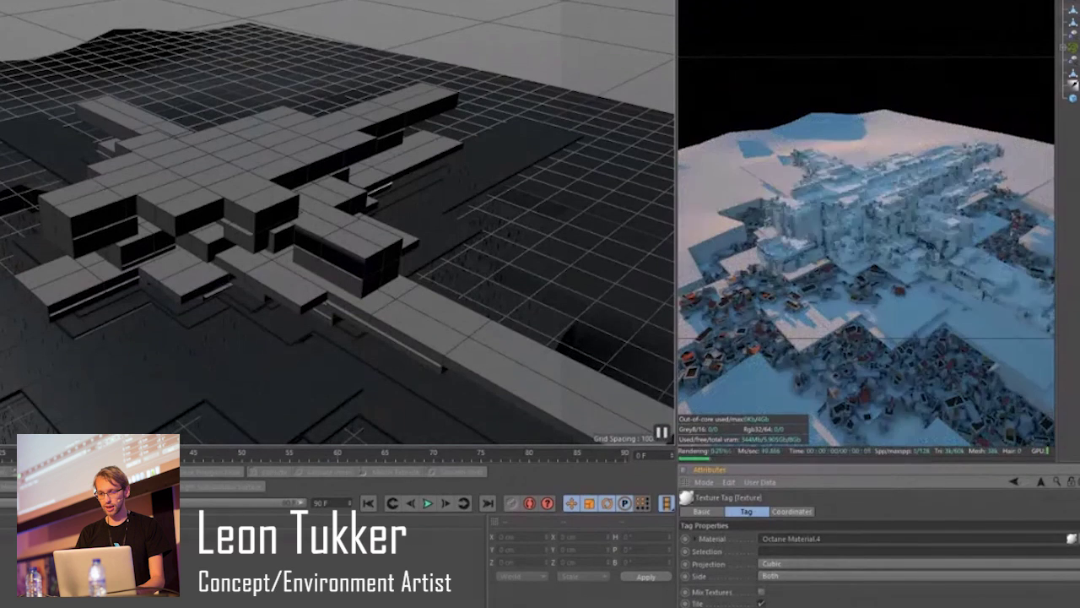
click(512, 394)
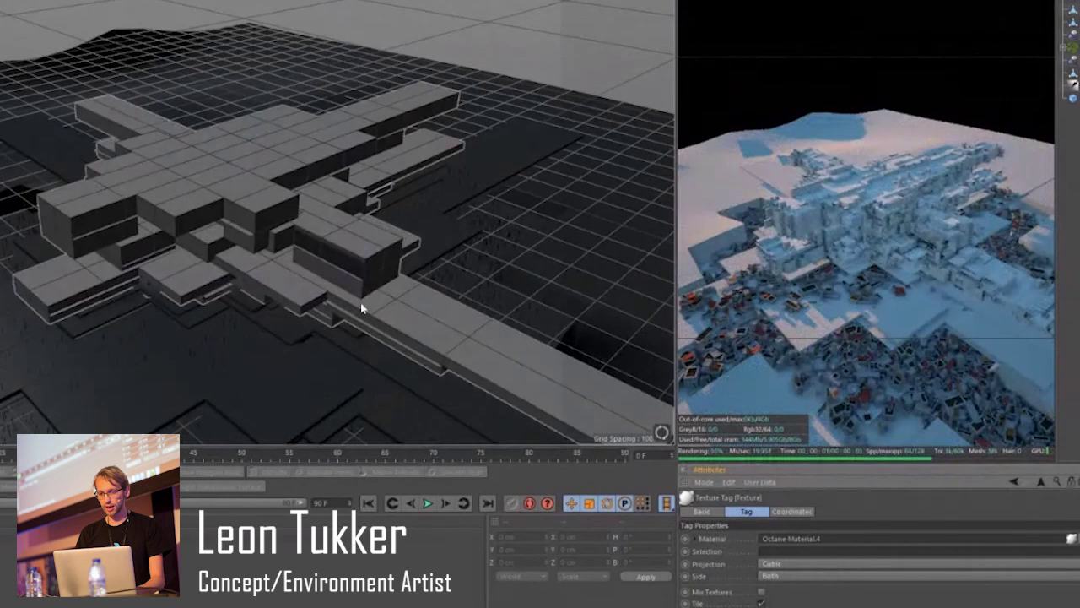
Inspect the cubic-mapped displacement on the block structure up close, from a low angle and from above.
mouse_move(364, 304)
alt+mouse_down()
mouse_move(337, 292)
mouse_move(345, 261)
mouse_move(353, 286)
alt+mouse_up()
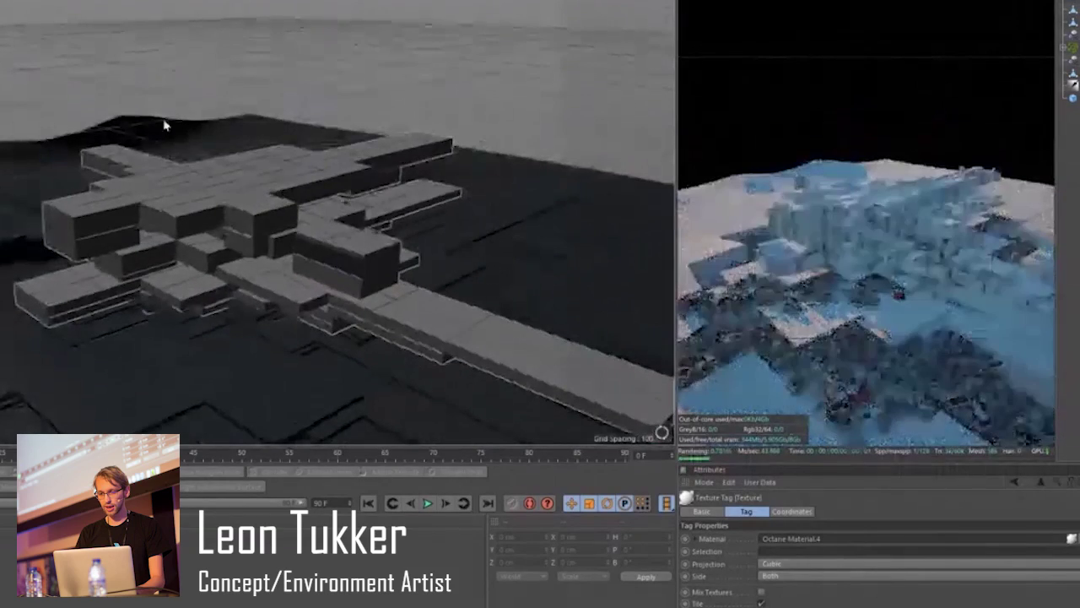
alt+right_drag(229, 208, 214, 240)
scroll(213, 241, up, 4)
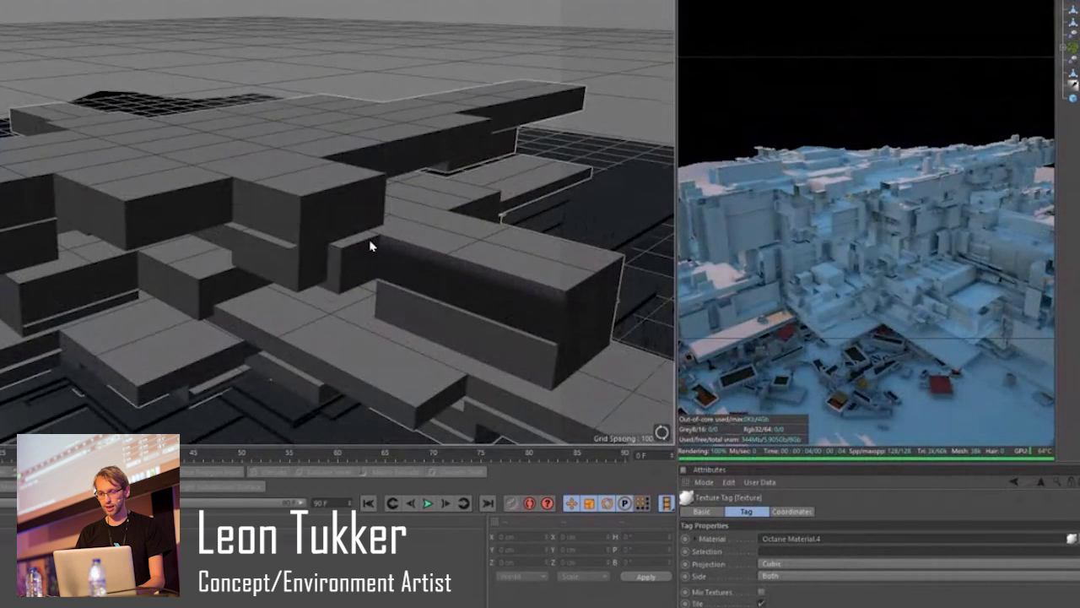
scroll(370, 244, down, 6)
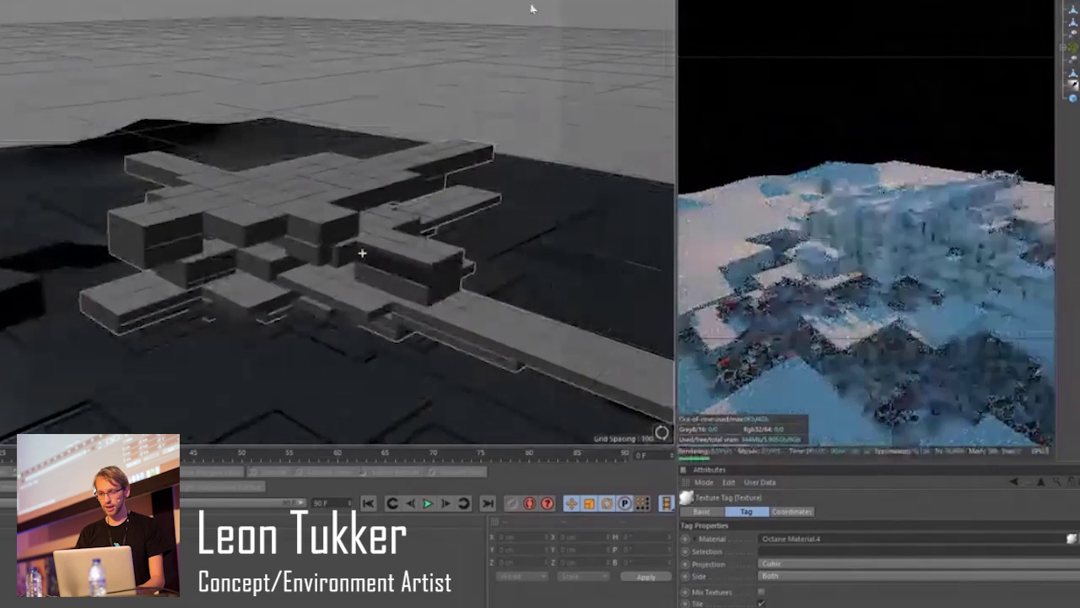
alt+middle_drag(362, 250, 548, 47)
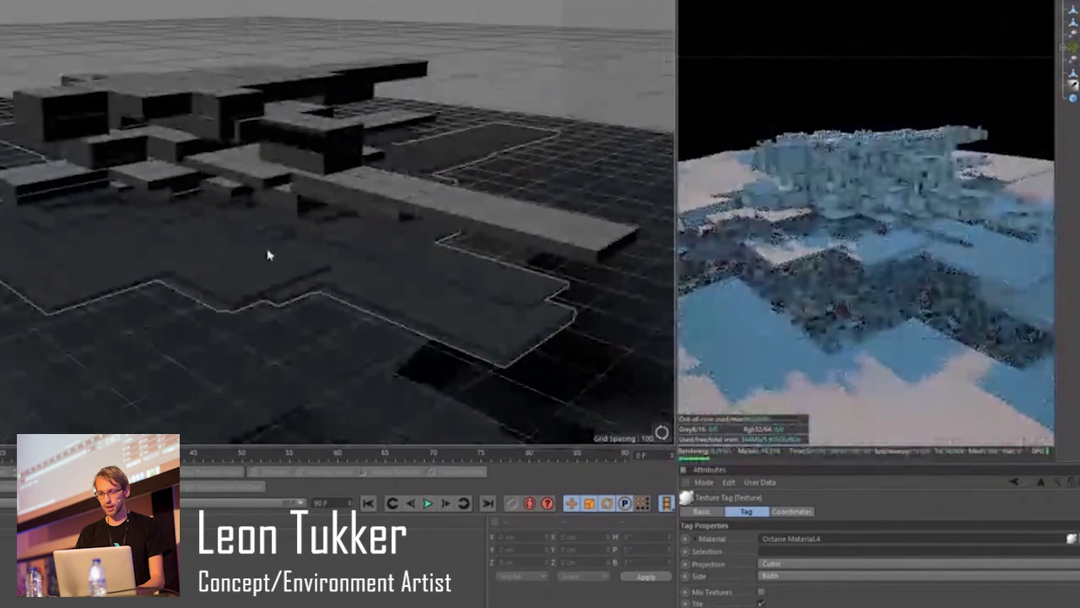
alt+drag(265, 262, 262, 308)
scroll(257, 295, down, 3)
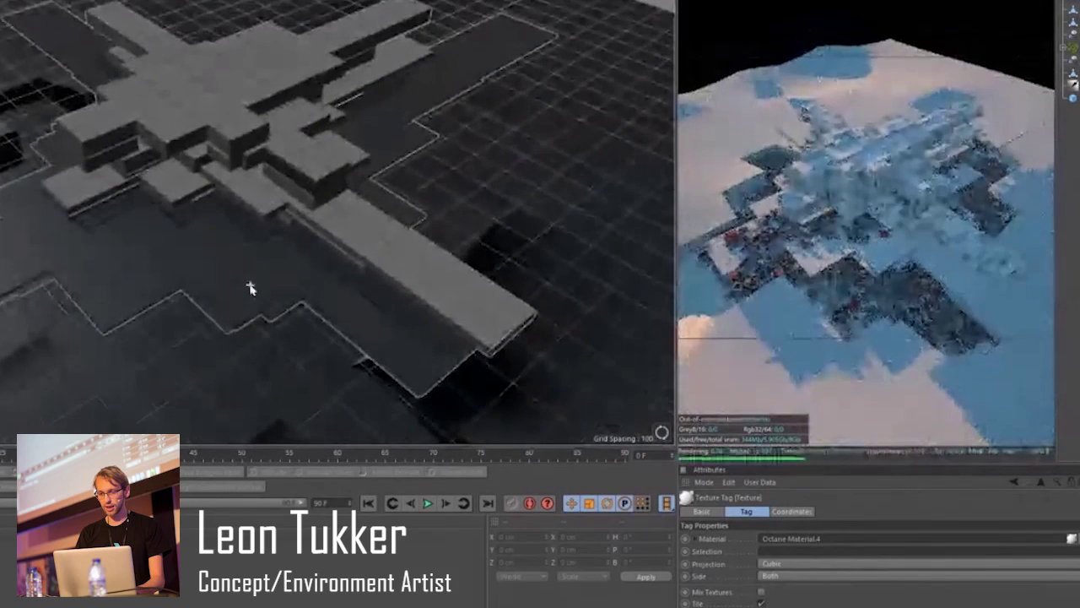
scroll(250, 289, up, 1)
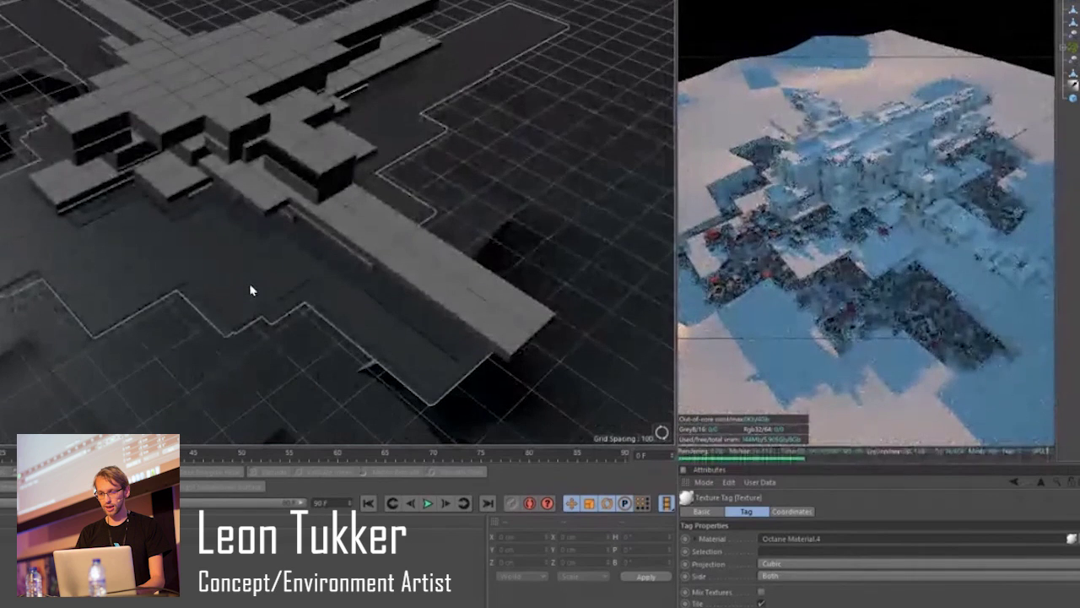
Review the displacement settings of the block structure's Octane material and close the material editor.
click(386, 219)
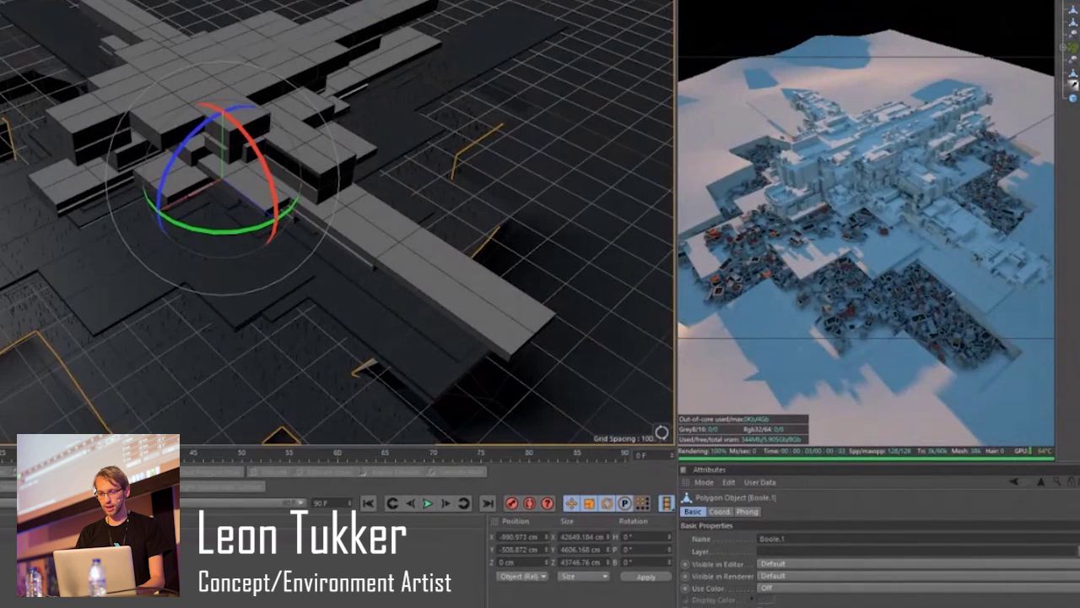
double_click(98, 553)
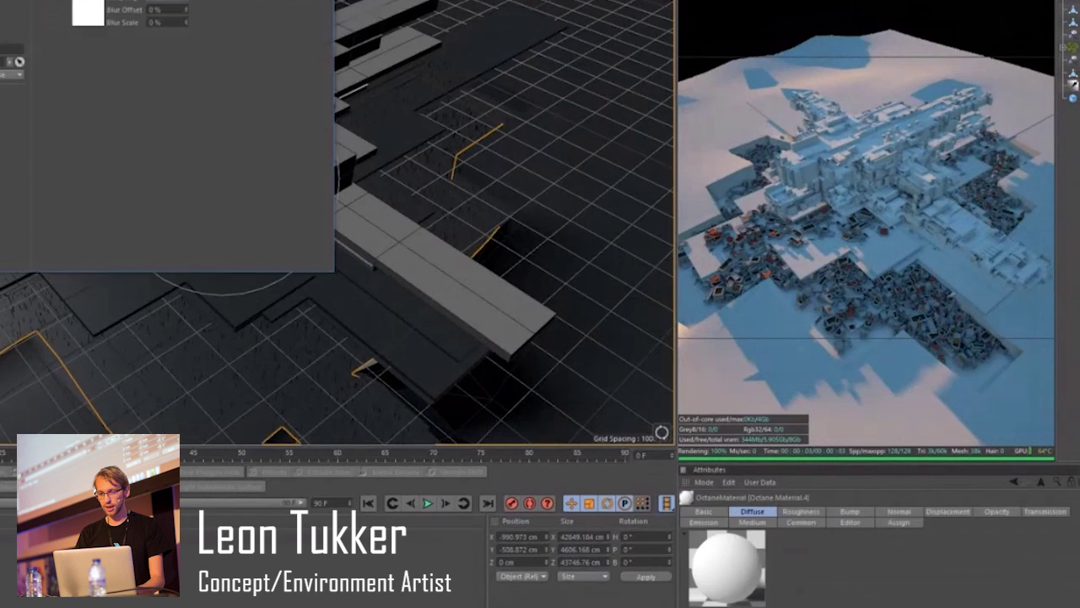
click(86, 4)
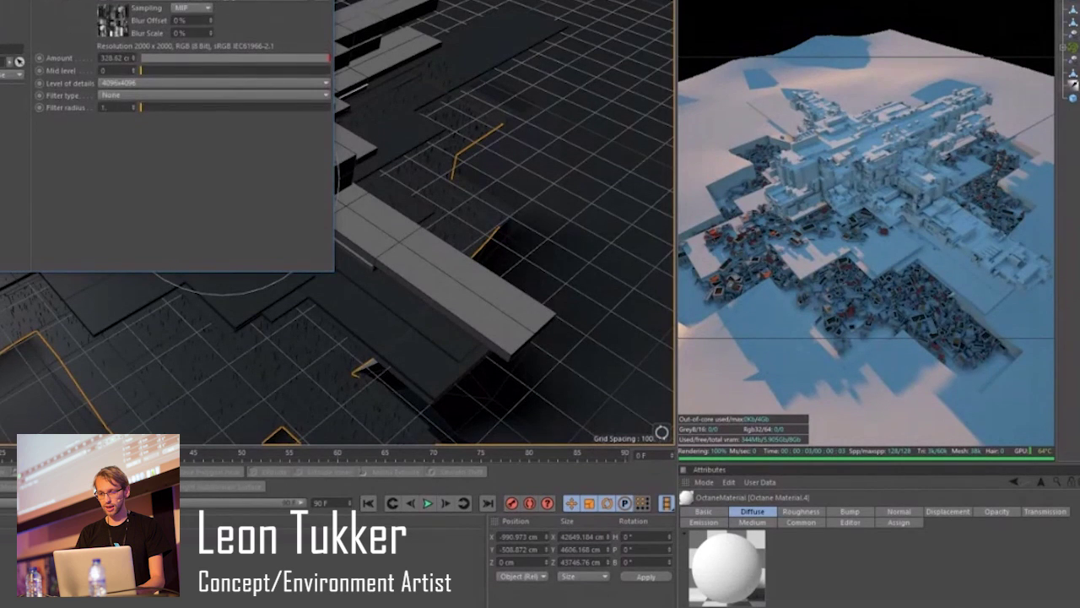
click(326, 1)
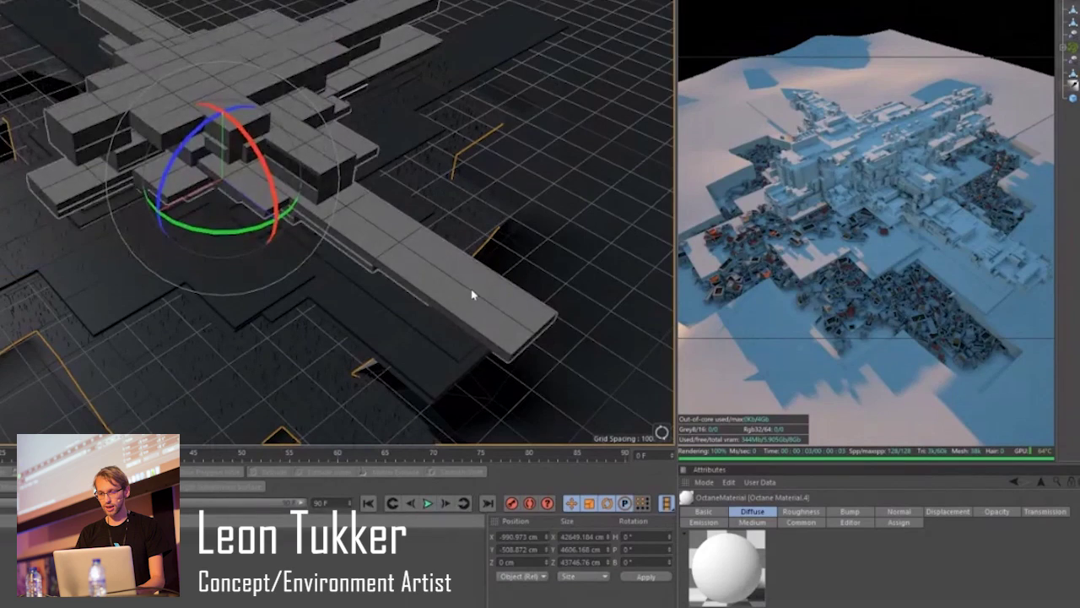
Scale up the flat ground plane beneath the block structure so it extends out to the horizon.
alt+drag(384, 295, 410, 282)
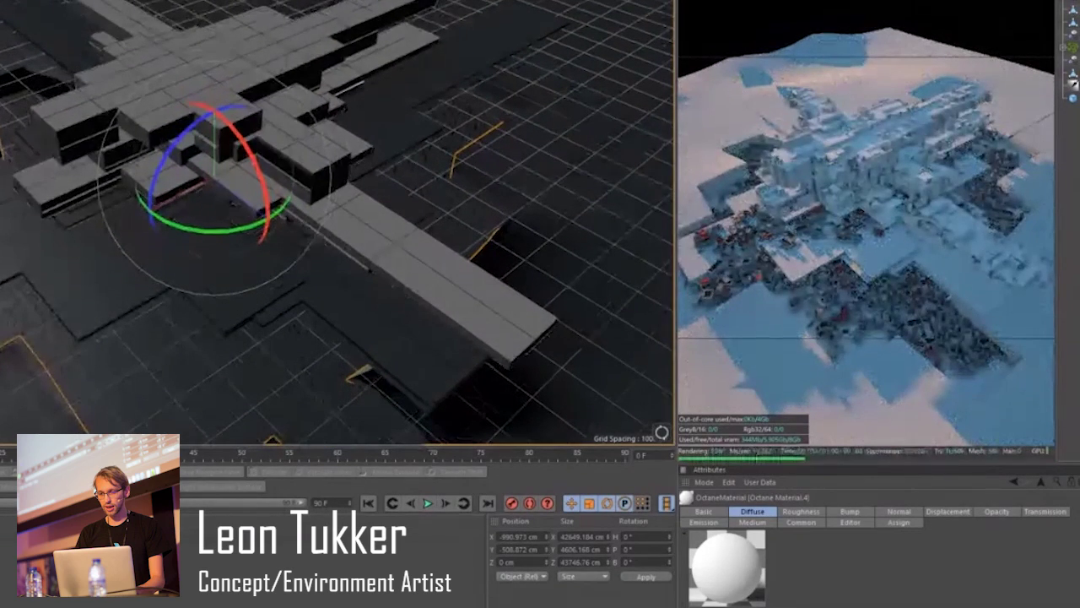
alt+middle_drag(542, 300, 532, 284)
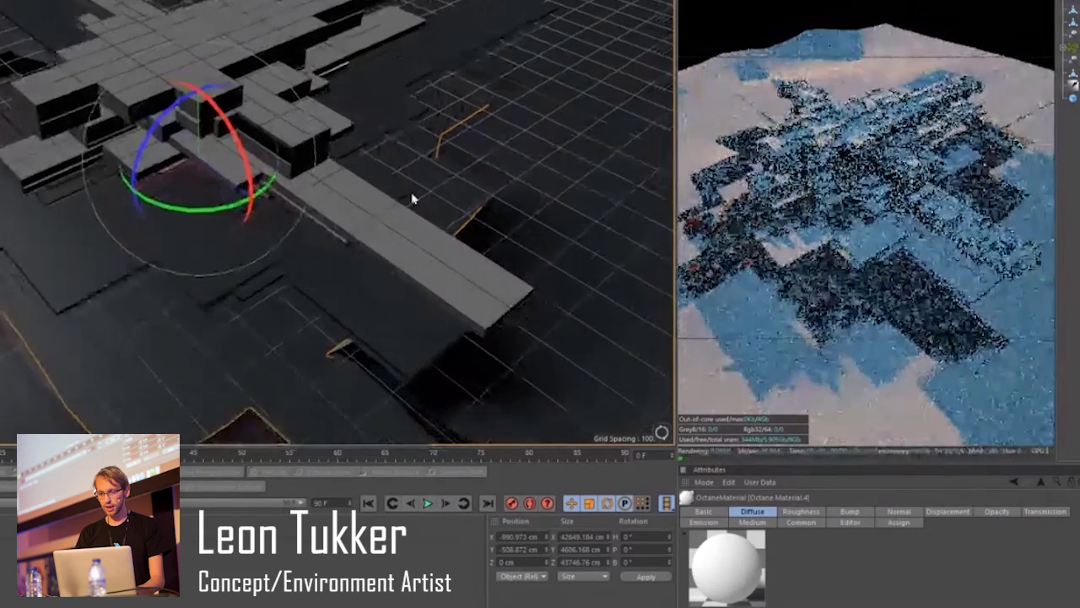
alt+drag(260, 166, 401, 162)
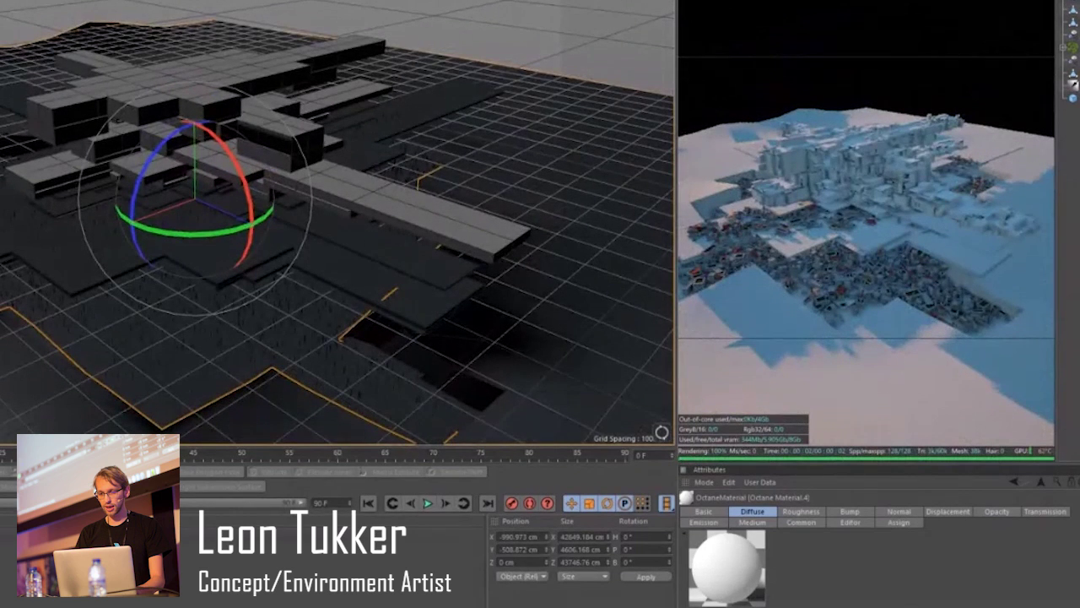
key(t)
drag(157, 290, 791, 261)
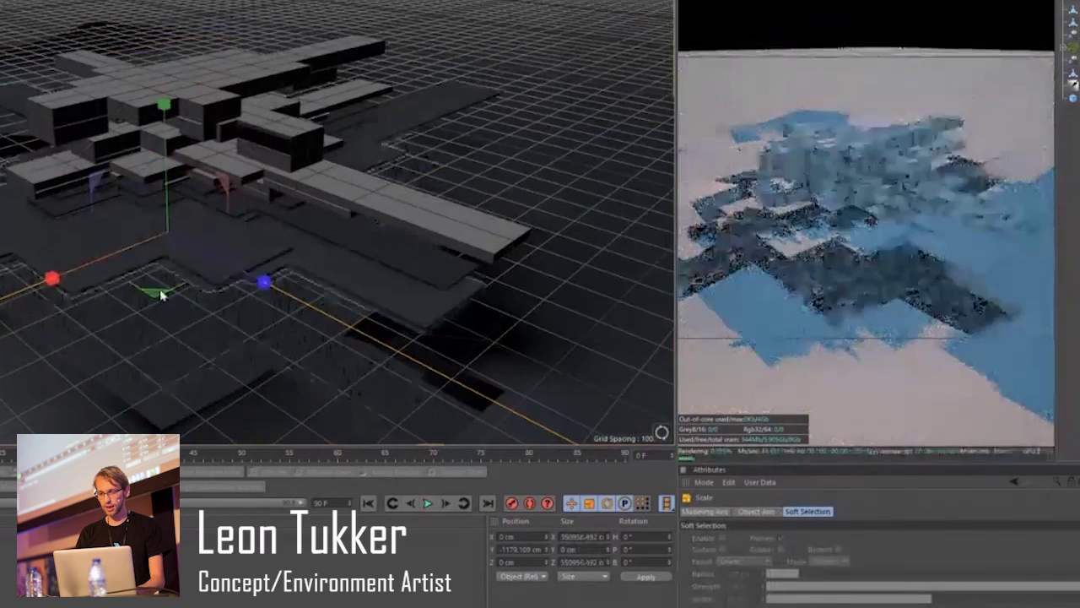
Enable post processing on the Octane camera tag and raise the bloom power to about 21.93.
alt+drag(161, 290, 298, 329)
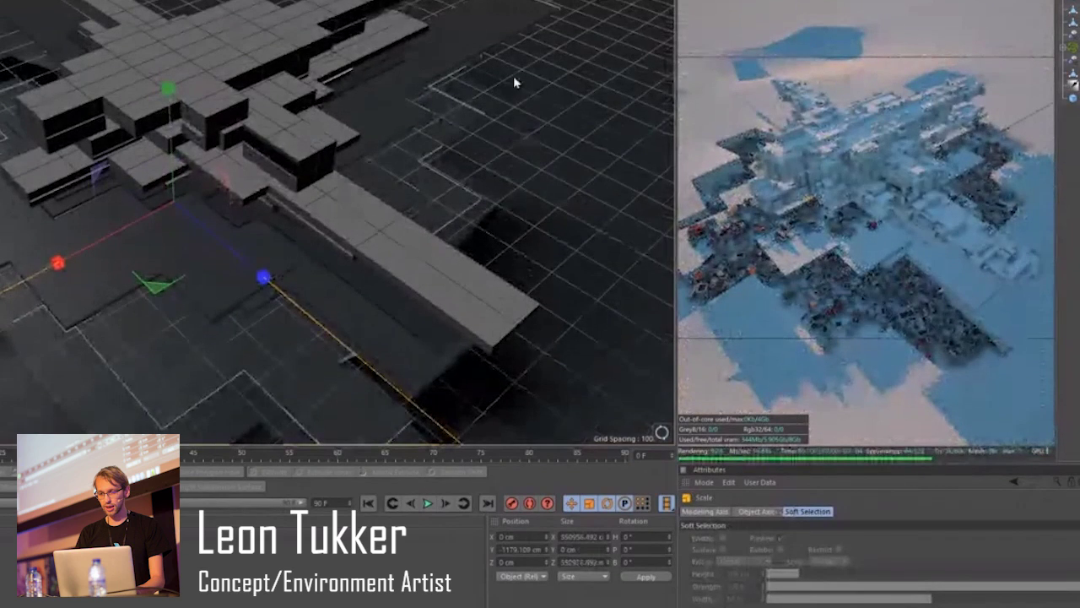
alt+middle_drag(541, 301, 525, 275)
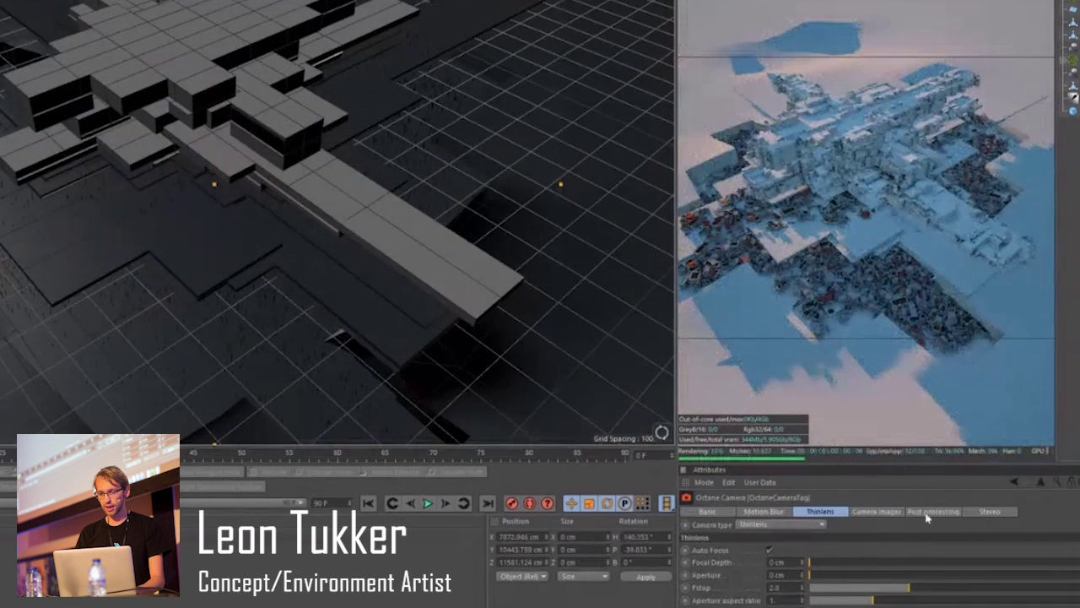
click(941, 509)
click(941, 512)
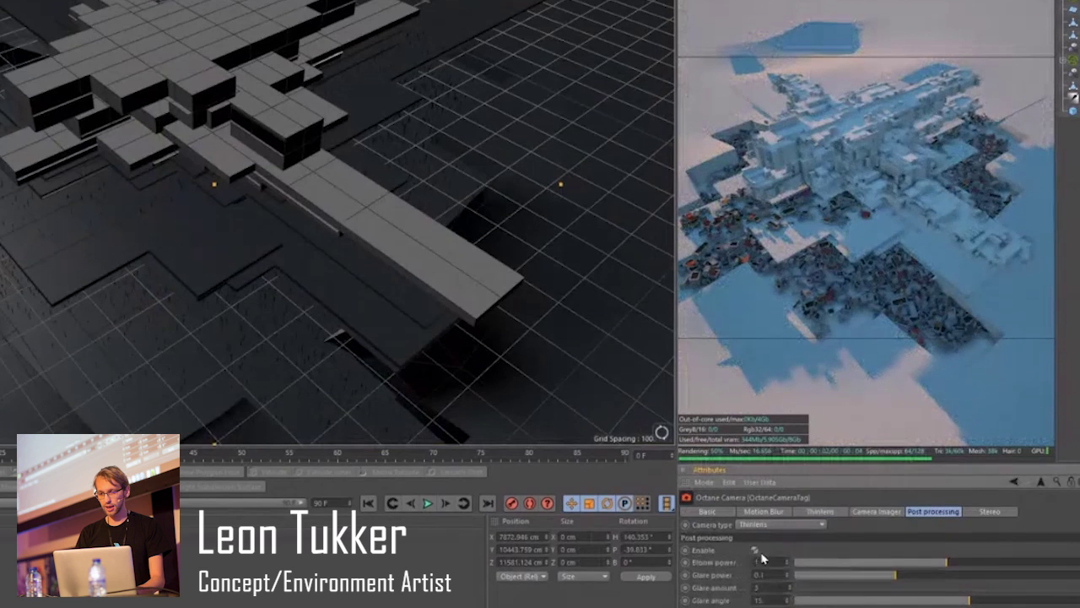
drag(959, 568, 1016, 560)
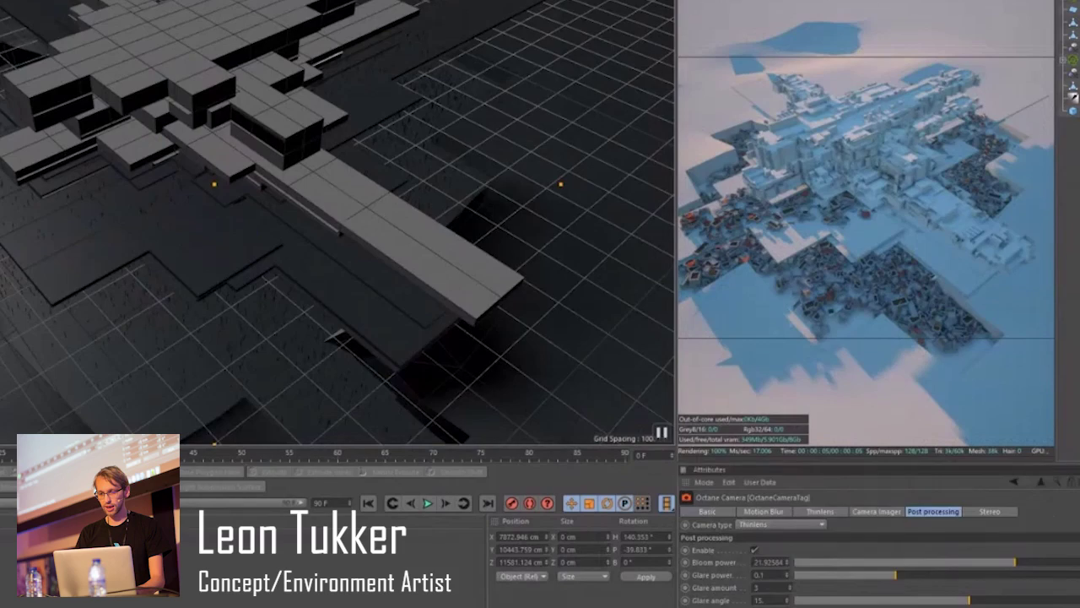
Rotate the sunlight to a heading of about -30.6° and a pitch of about -5.0° to recast the shadows across the structure.
click(226, 245)
key(r)
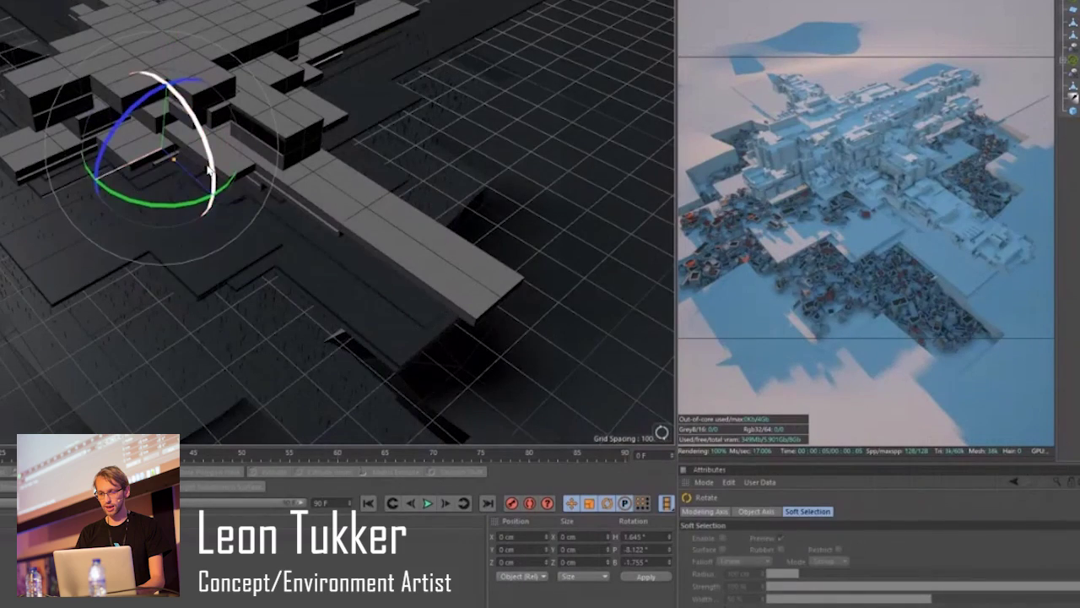
mouse_move(210, 173)
mouse_down()
mouse_move(212, 157)
mouse_move(242, 180)
mouse_up()
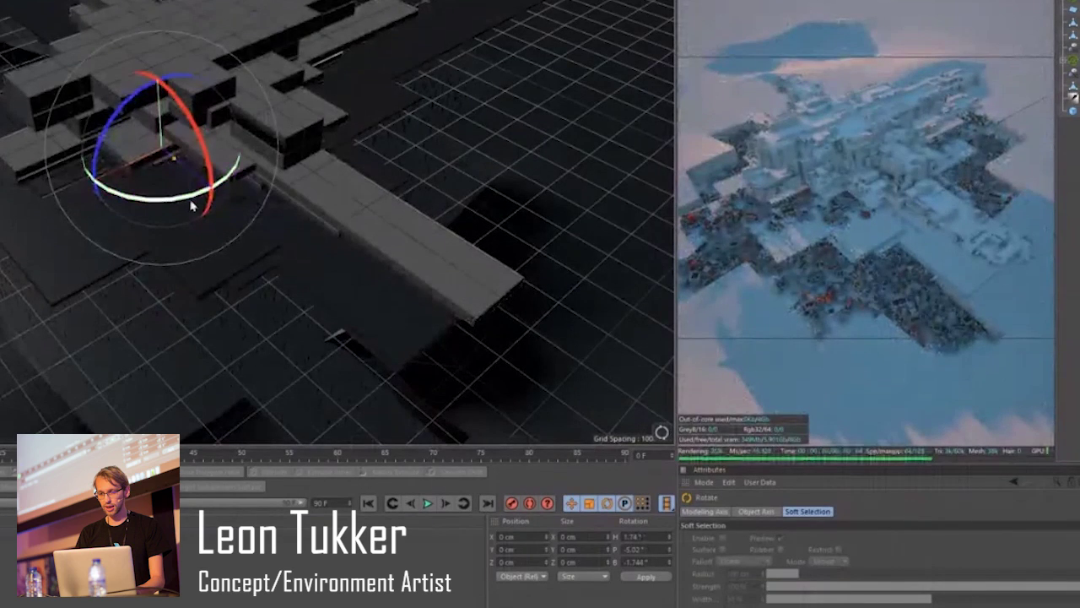
drag(193, 197, 141, 197)
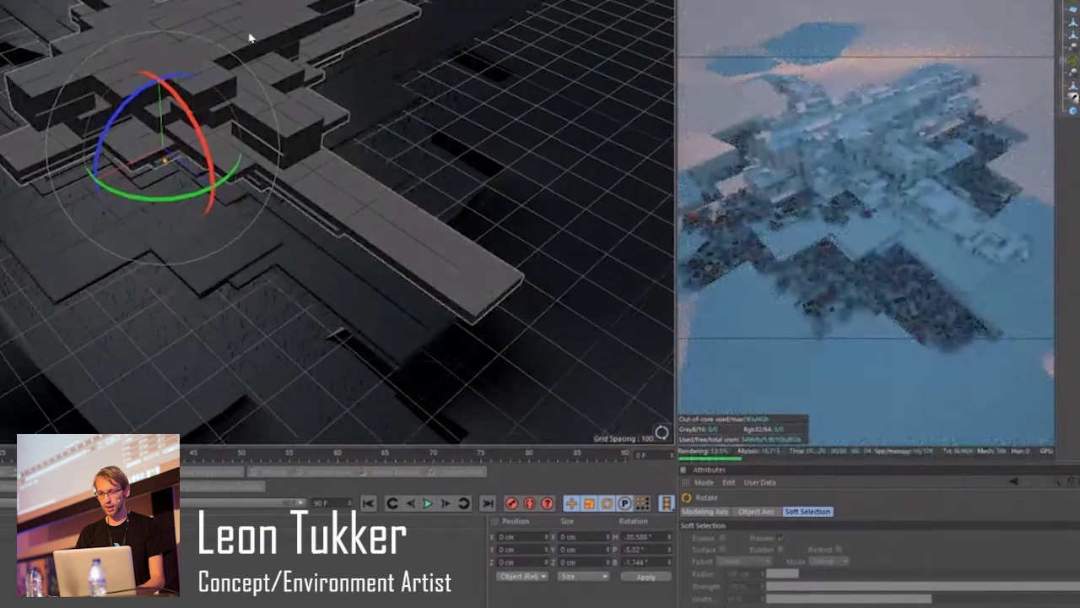
Scale the upper block structure to a height of about 5354 cm and shrink its footprint to about 13024 cm in X.
click(244, 40)
key(t)
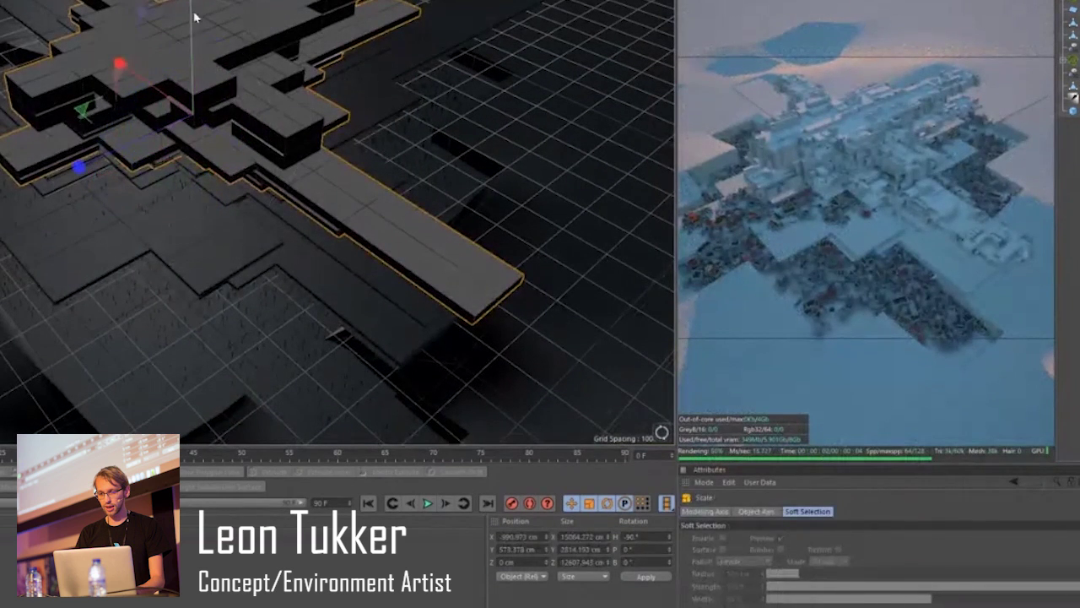
drag(194, 17, 246, 77)
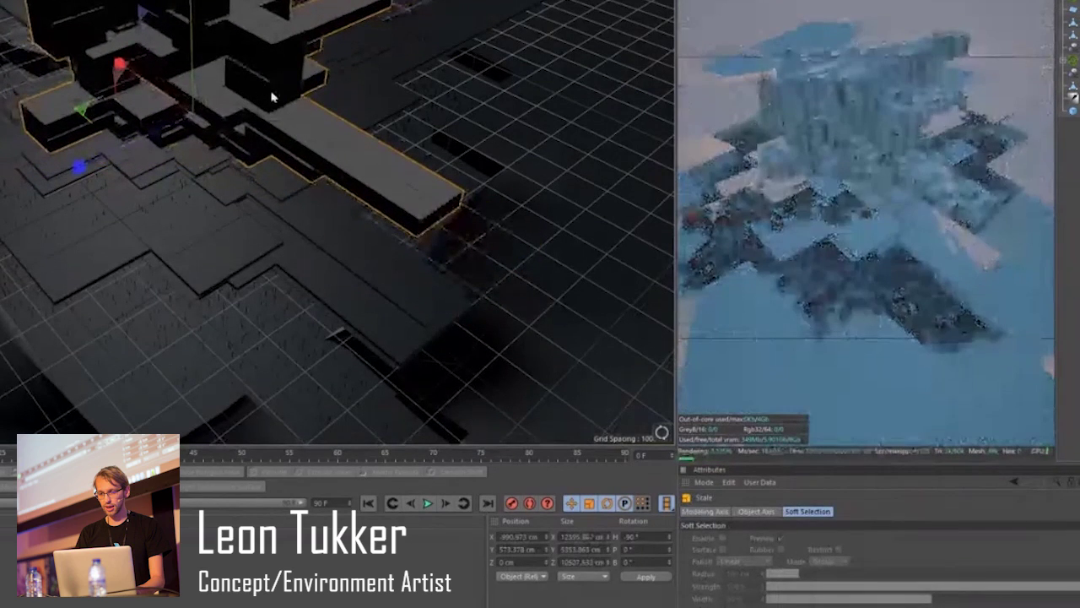
drag(313, 72, 339, 76)
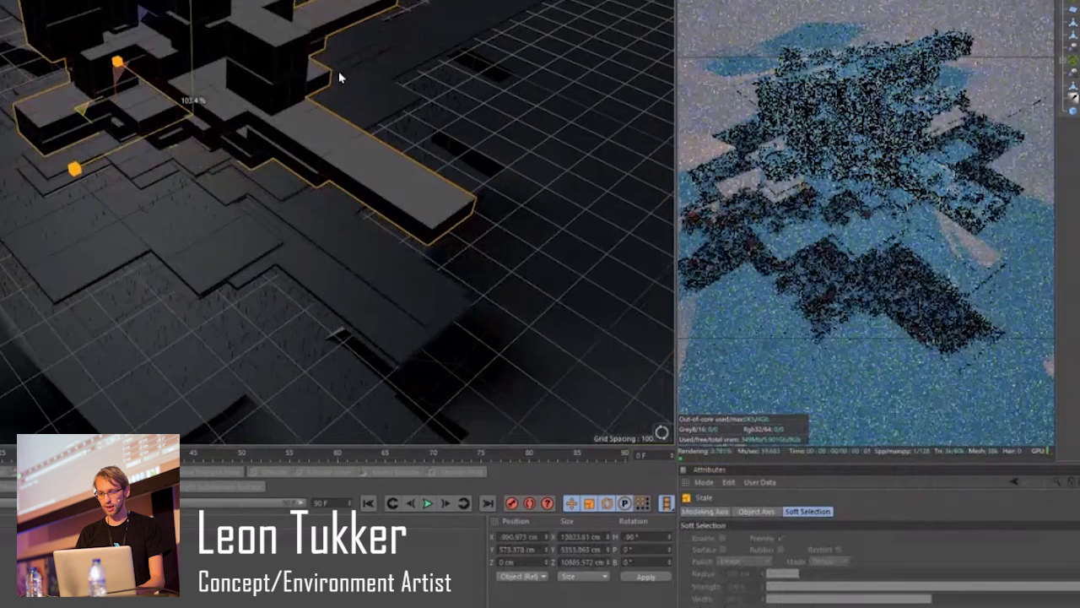
click(1037, 301)
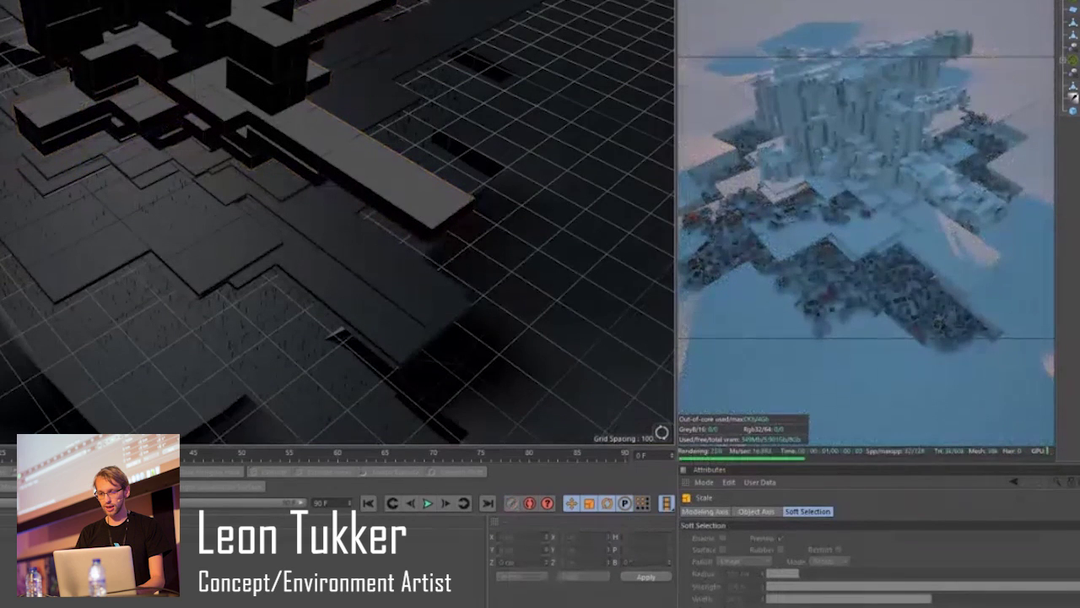
Darken the diffuse colour of the upper block structure's Octane material to a grey of about 0.179.
double_click(94, 553)
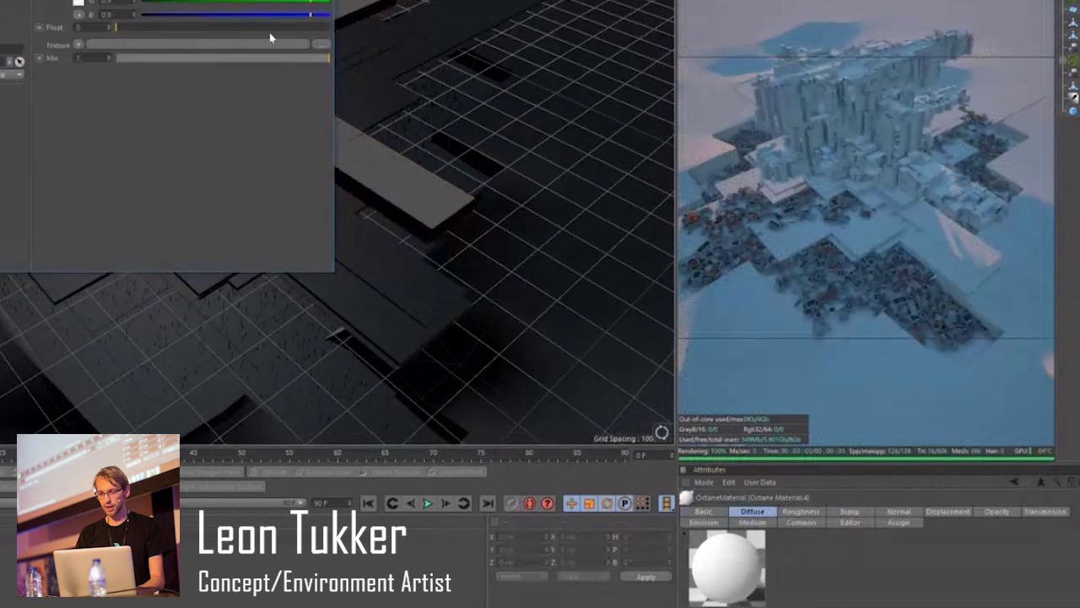
click(79, 2)
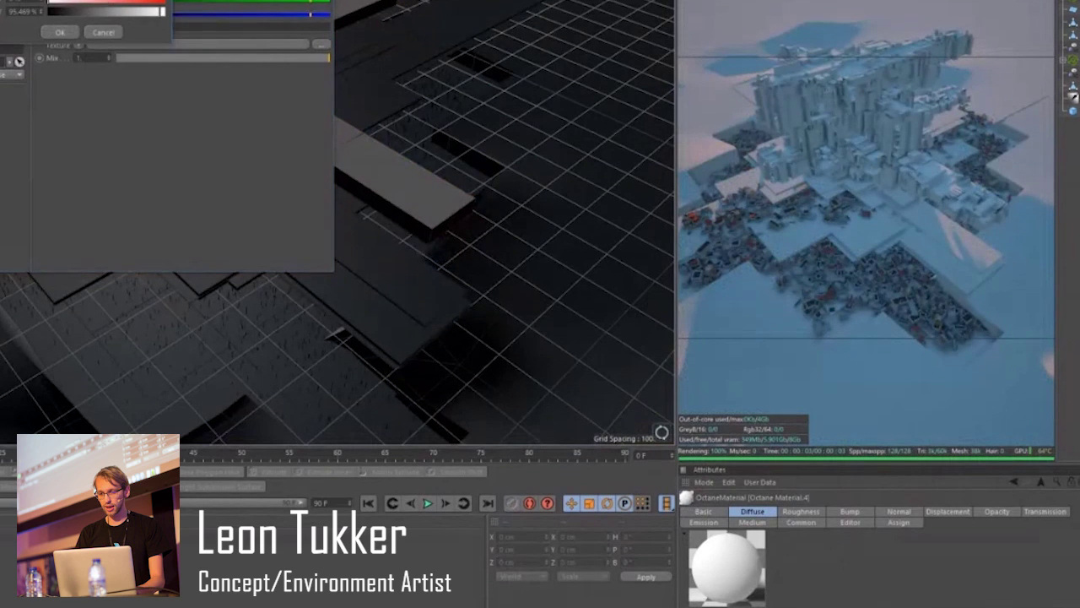
click(62, 34)
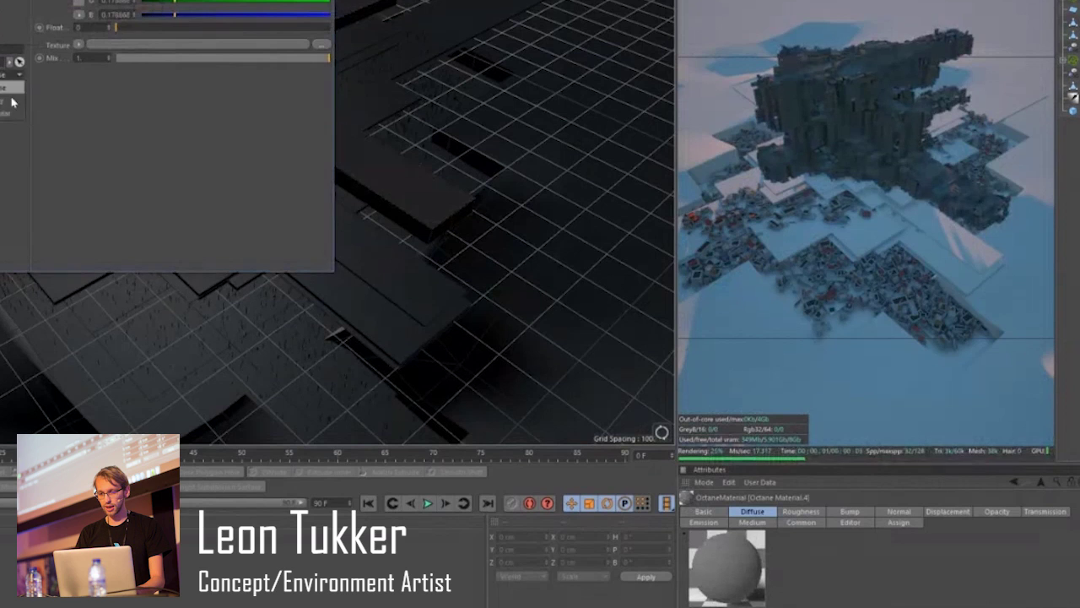
Try the Specular type on the block structure's material, settling on Glossy.
click(12, 102)
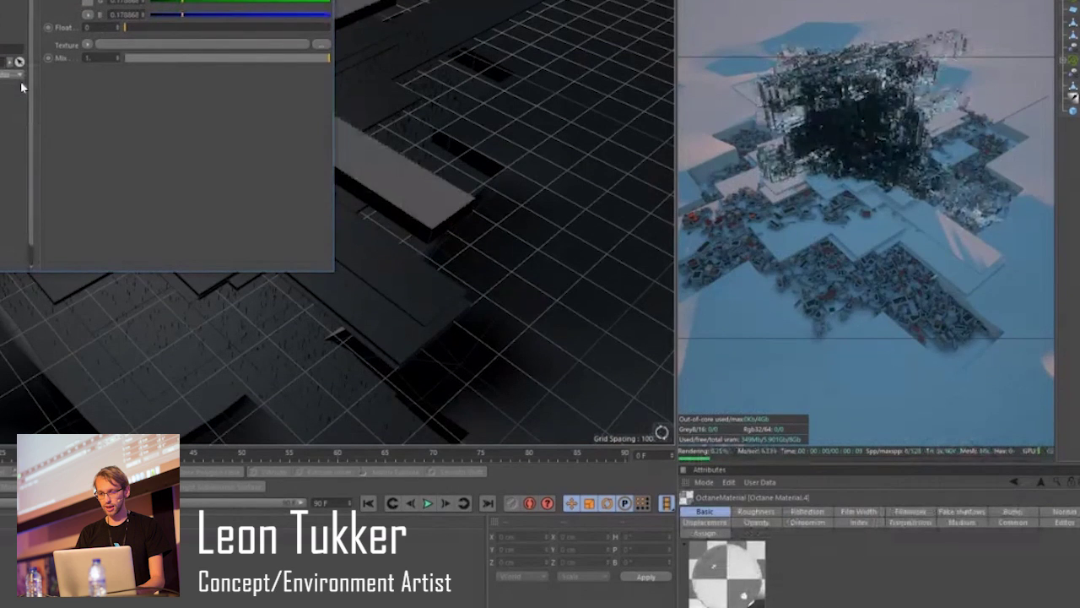
click(4, 78)
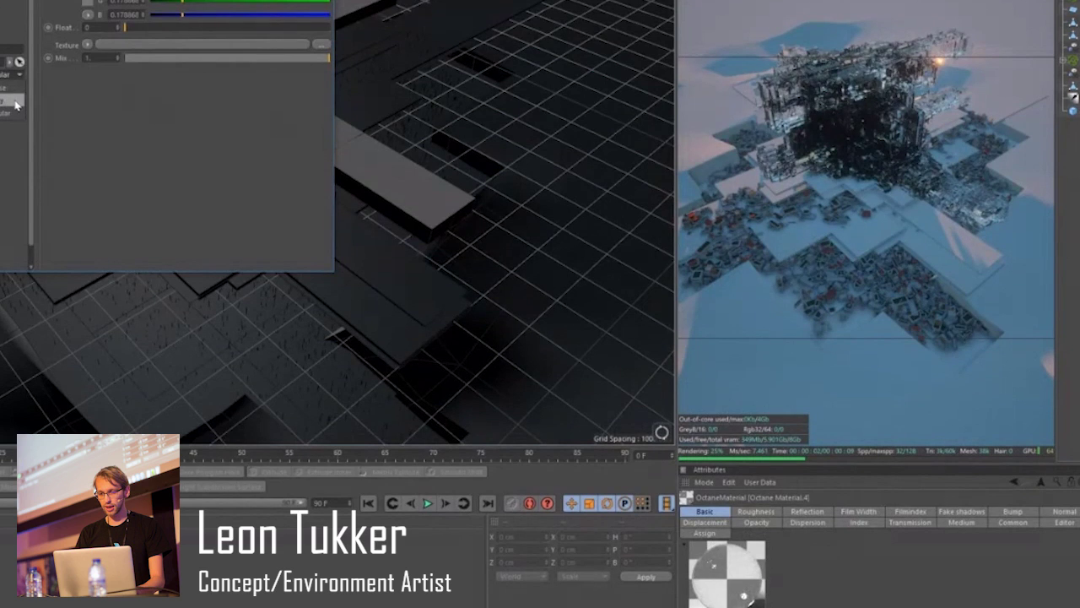
click(15, 103)
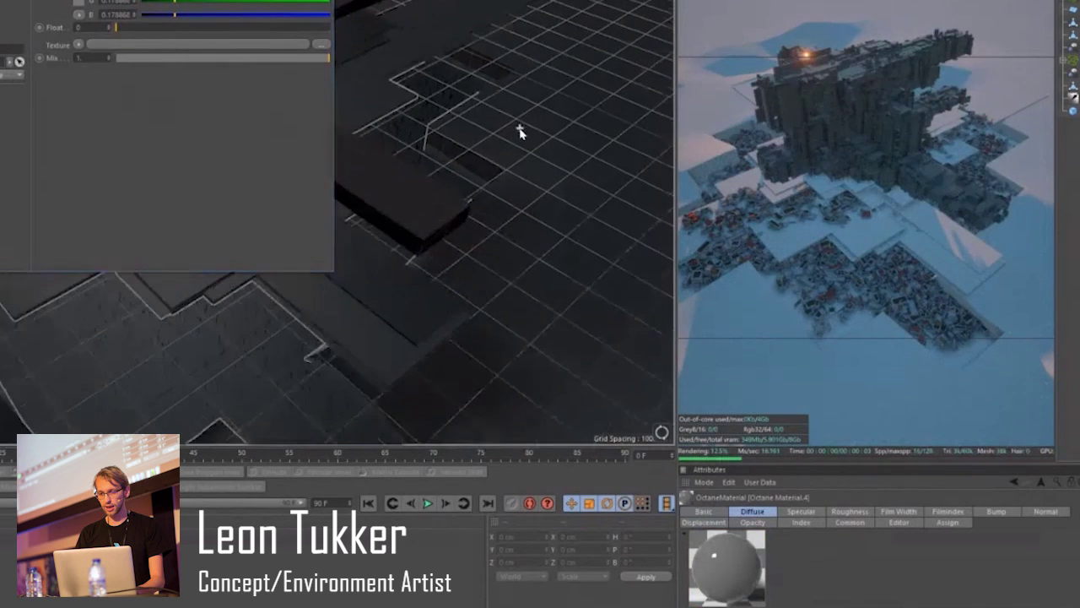
mouse_move(520, 129)
alt+mouse_down()
mouse_move(522, 150)
mouse_move(522, 134)
alt+mouse_up()
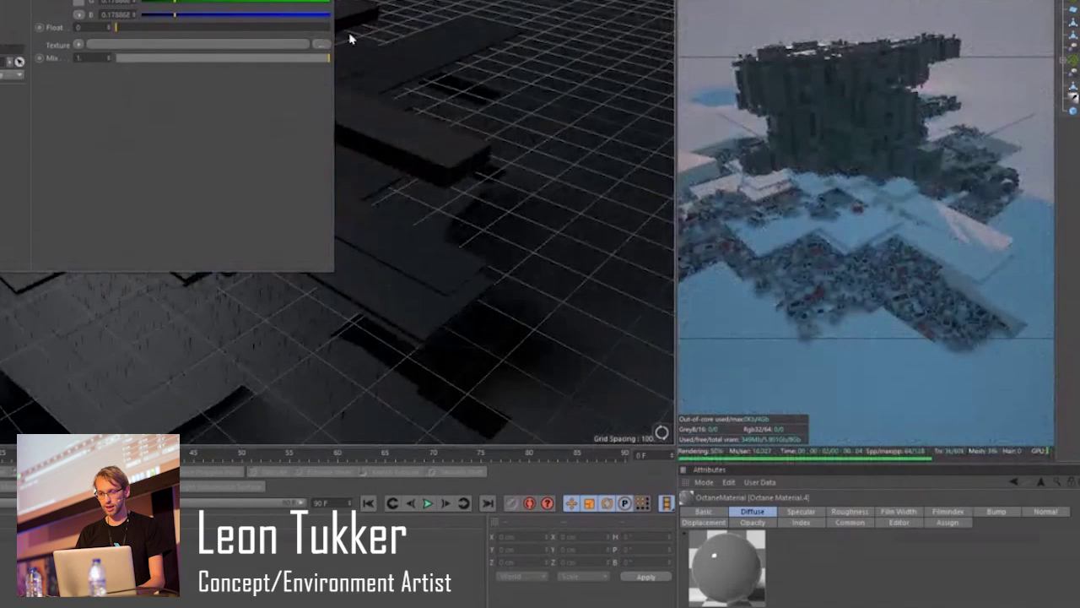
click(319, 47)
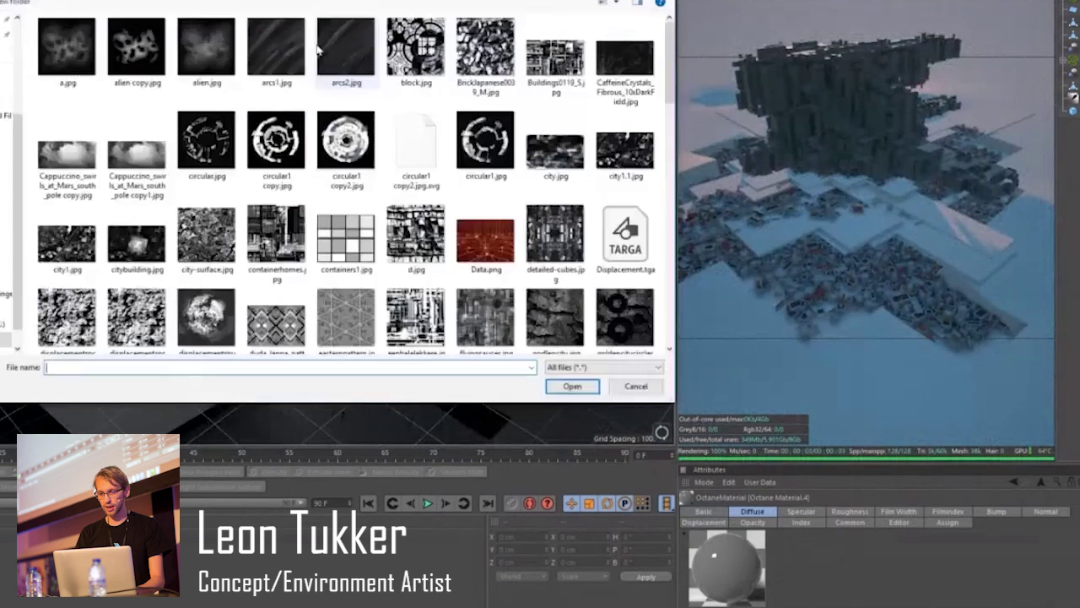
click(634, 386)
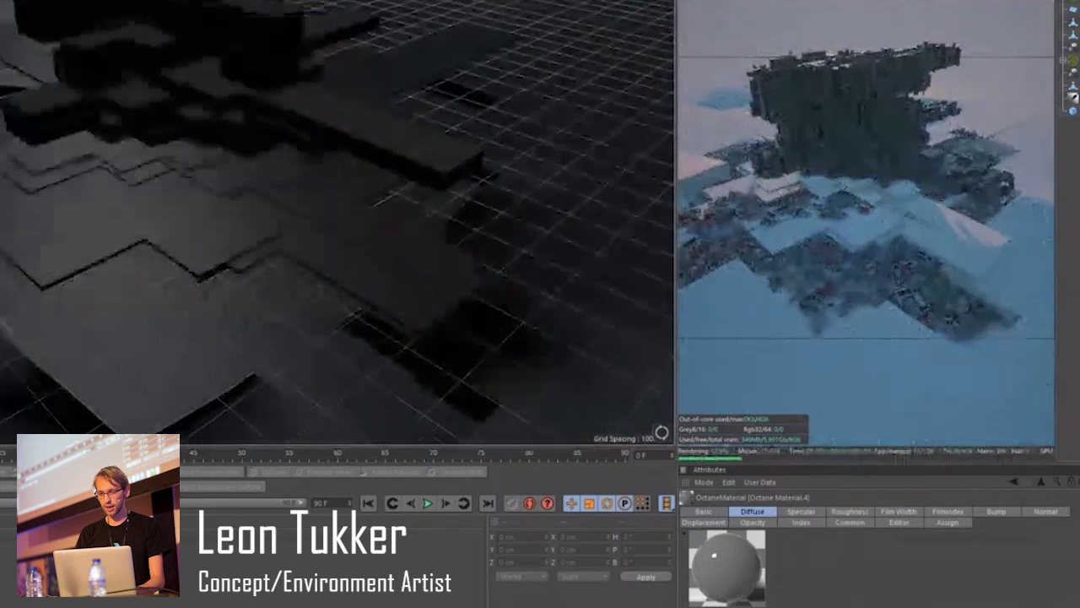
Create a new Octane diffuse material for the ground and start loading an image into its diffuse texture.
scroll(7, 198, down, 3)
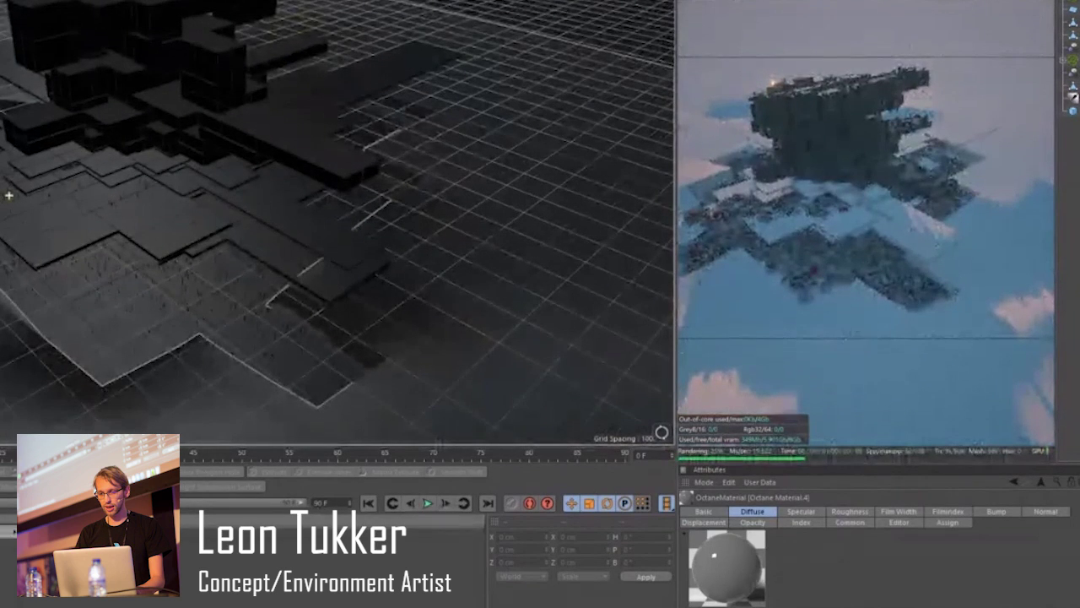
click(9, 195)
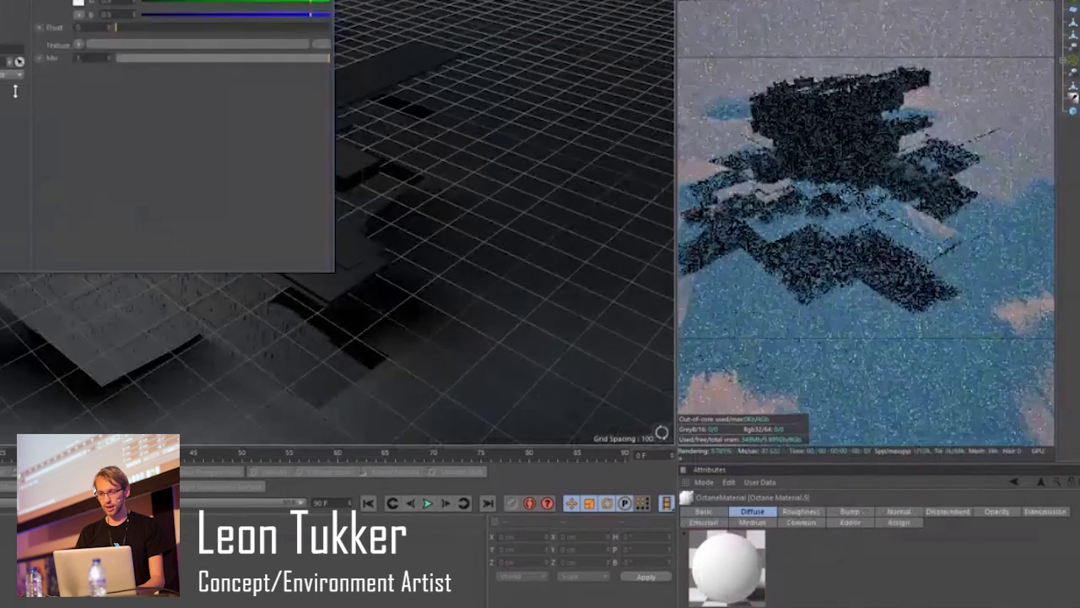
click(322, 44)
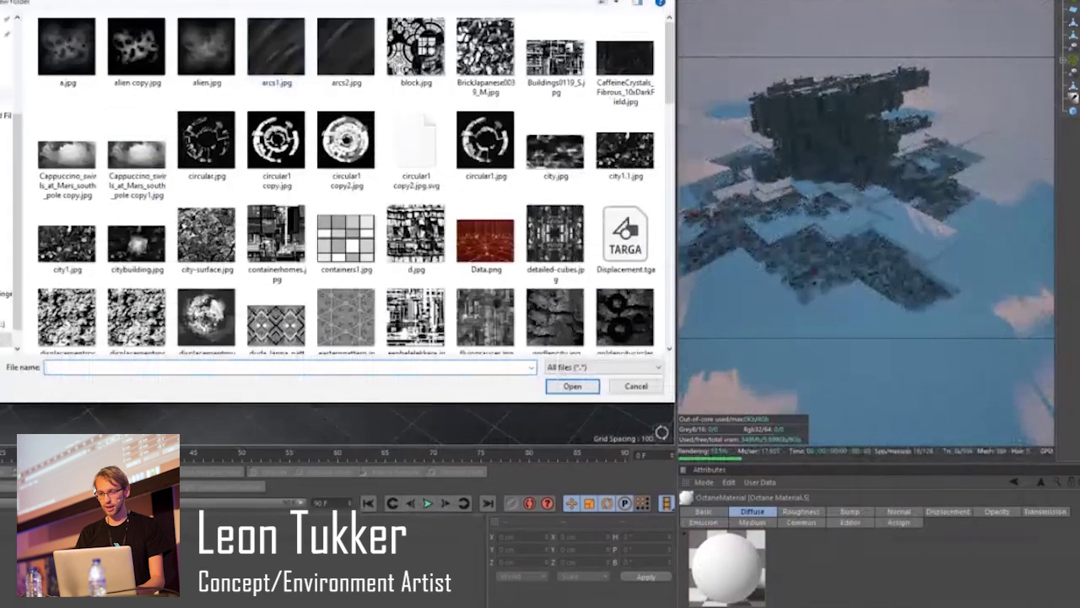
Load Sanjosemine_ali_2010259_lrg_(Annotated).jpg from the deserts folder in the reference photos as the new material's diffuse texture.
click(7, 65)
click(7, 80)
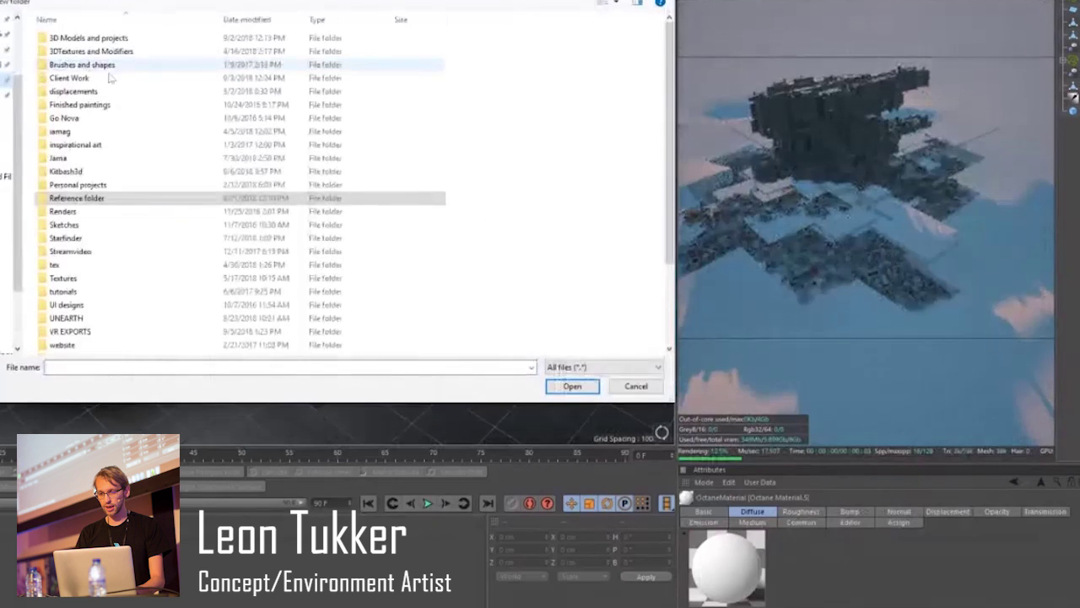
double_click(91, 199)
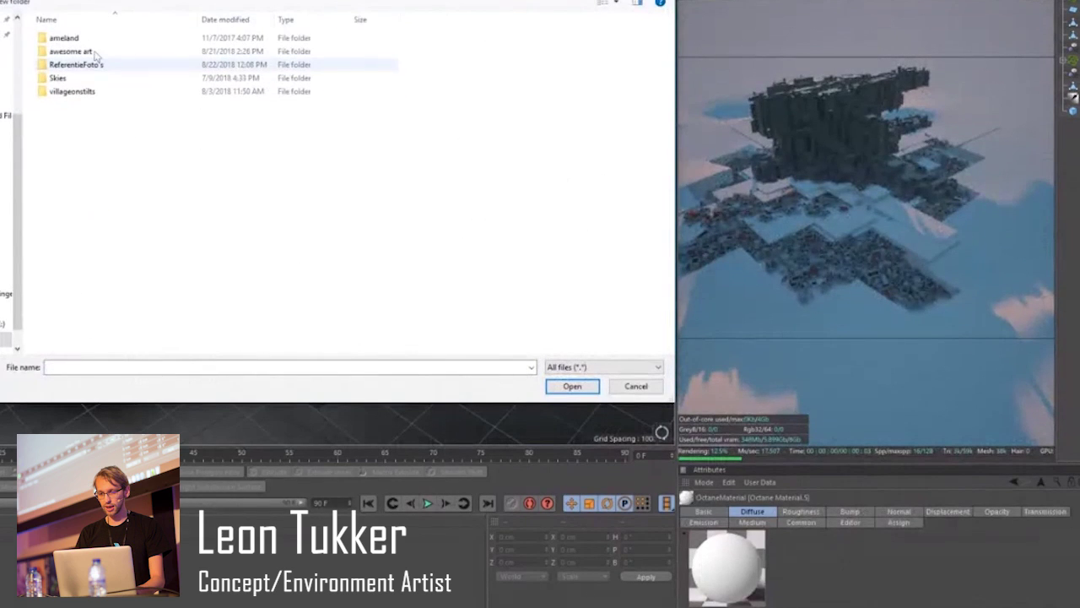
key(alt+Up)
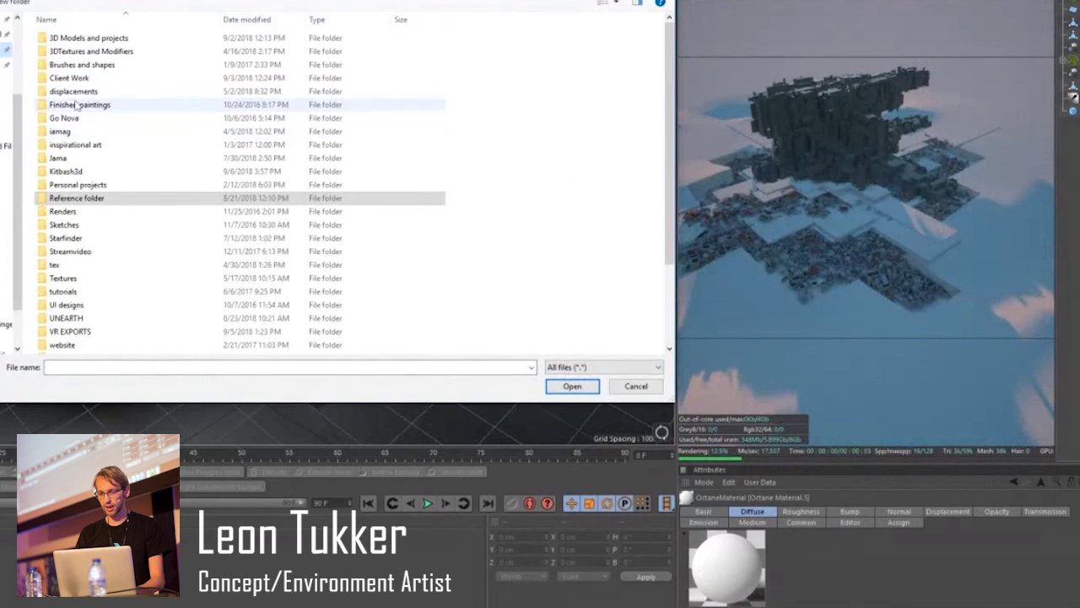
double_click(87, 198)
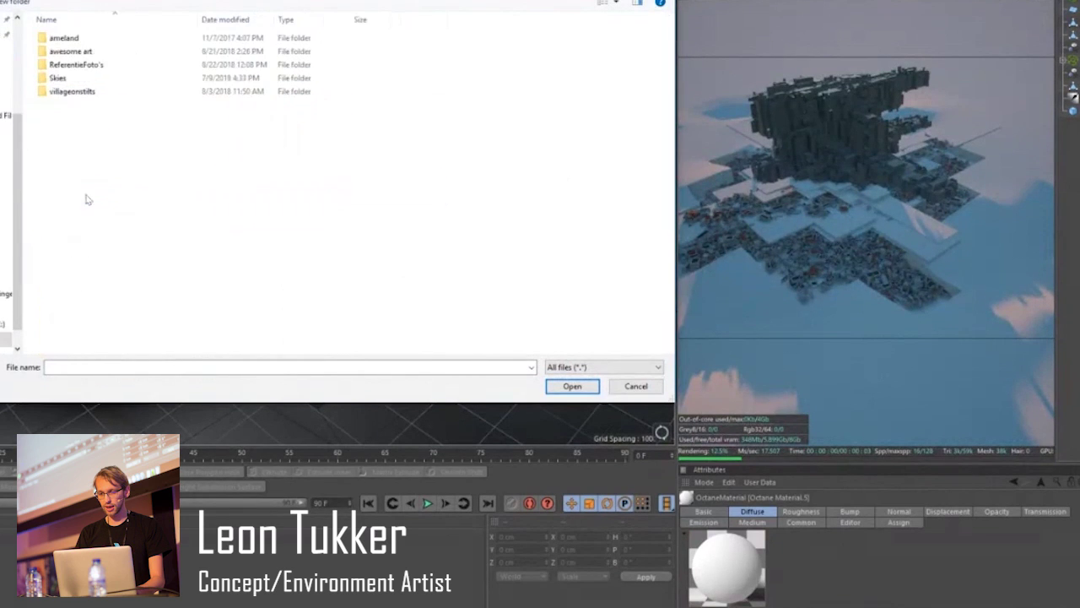
double_click(132, 65)
key(d)
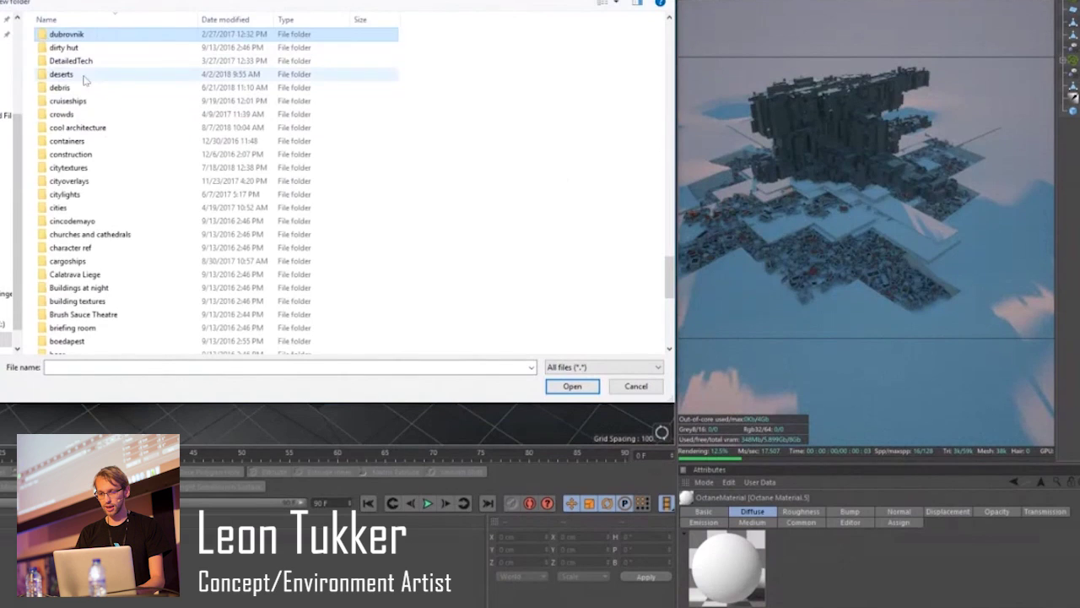
double_click(84, 77)
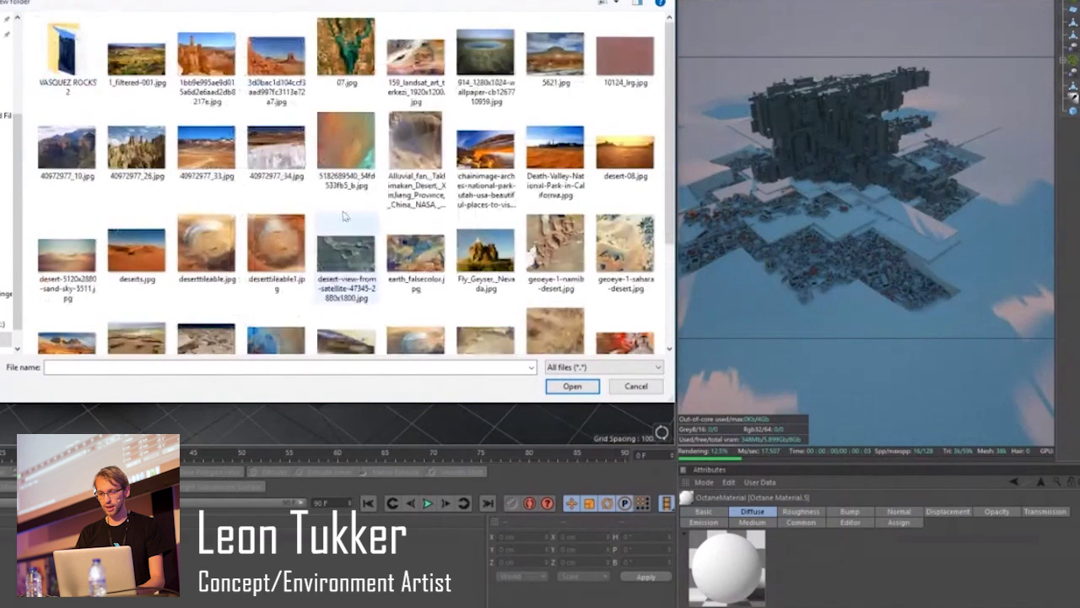
scroll(515, 241, down, 2)
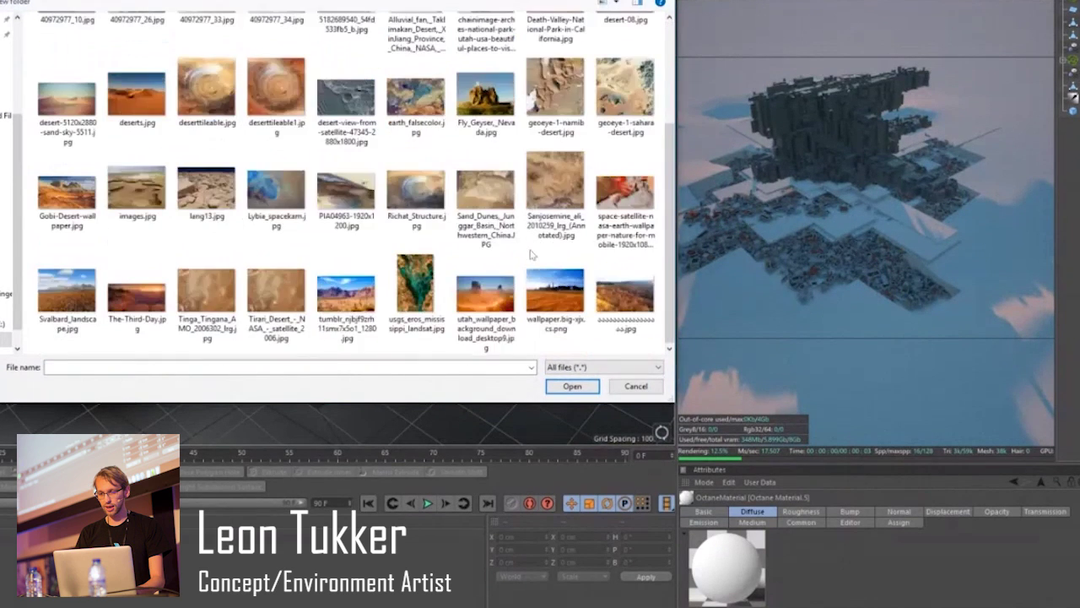
double_click(555, 184)
key(Return)
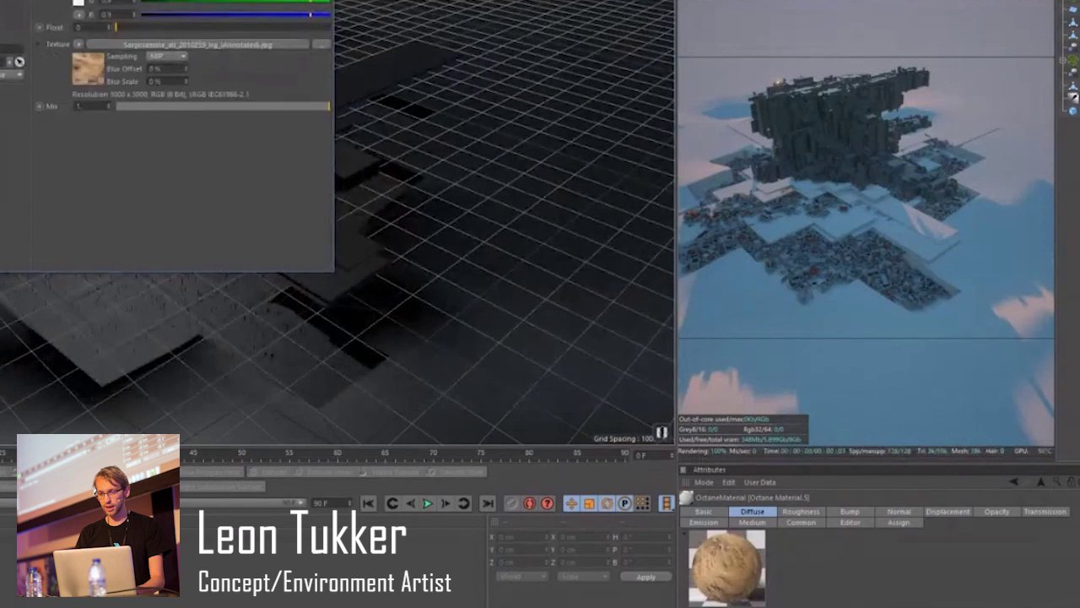
Apply the desert material to the ground plane and set its texture projection to Cubic.
drag(93, 553, 467, 288)
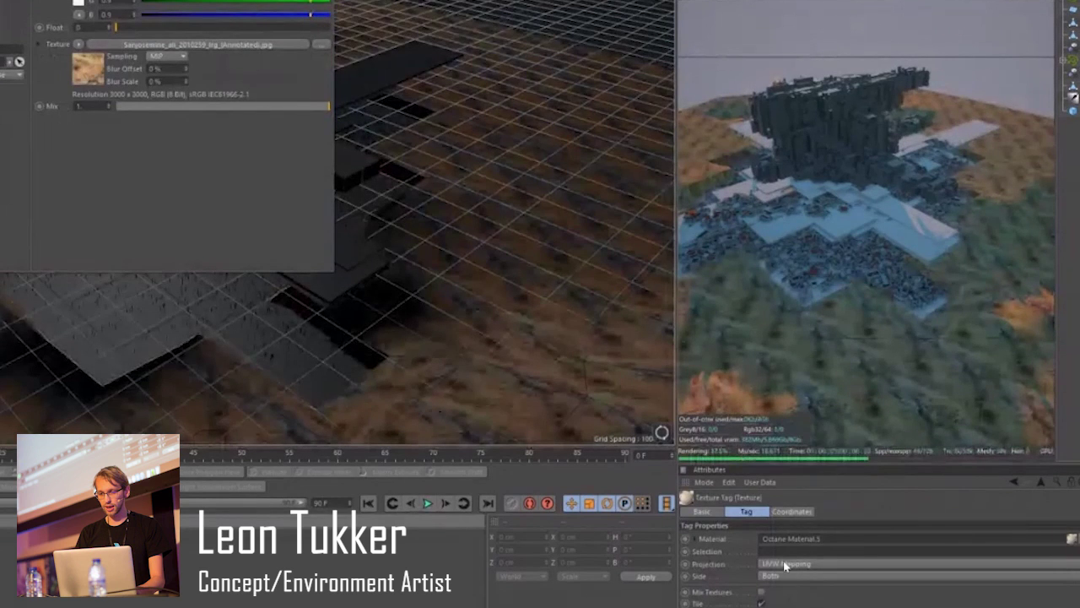
click(783, 563)
click(773, 607)
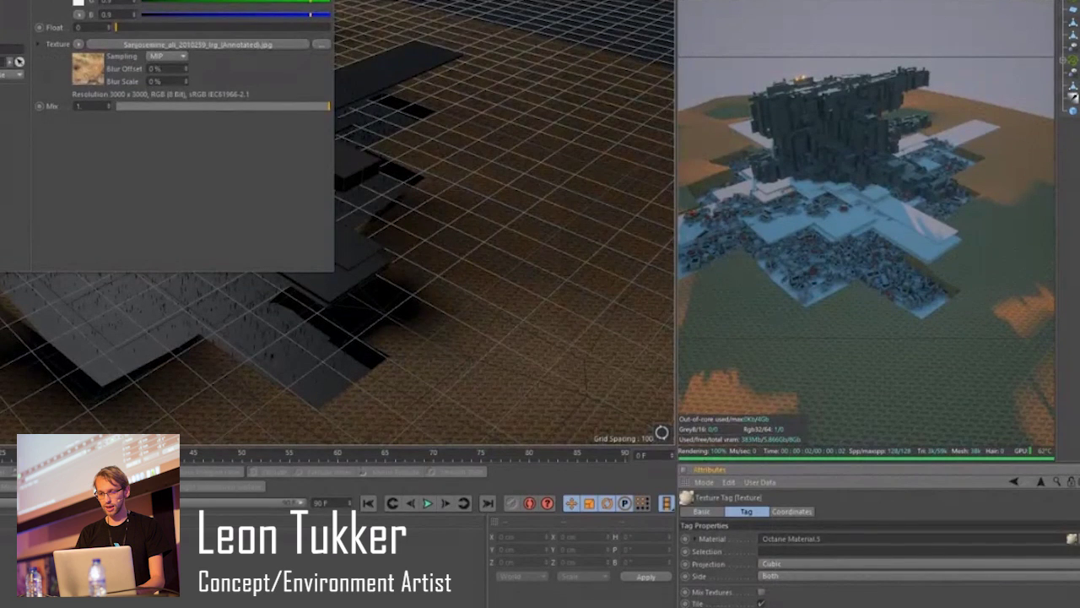
Enlarge the cubic desert texture's tiling in both directions across the ground plane and close the material editor.
key(Return)
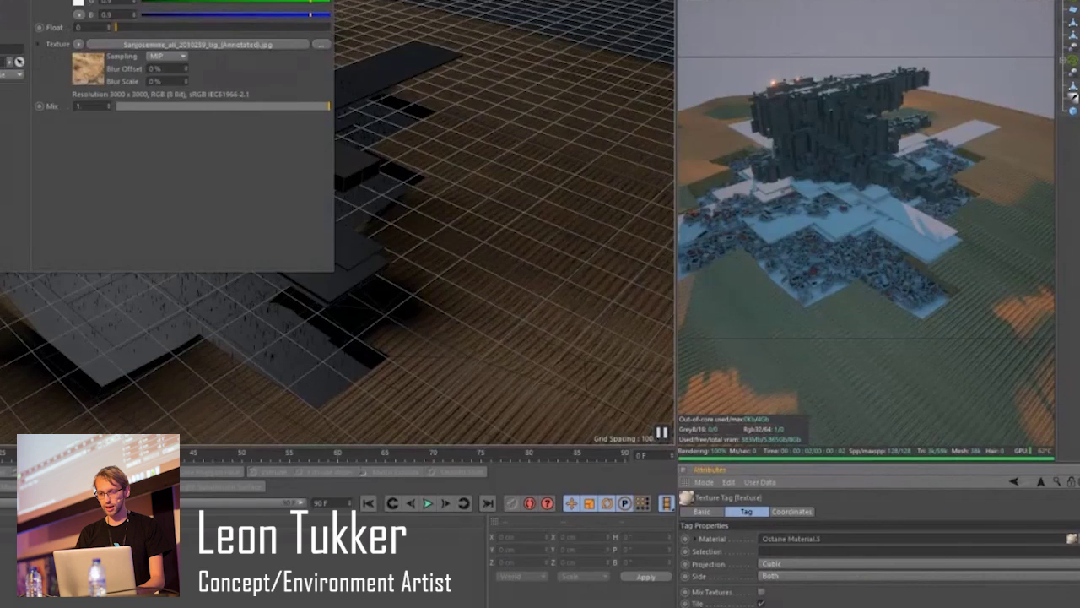
key(Return)
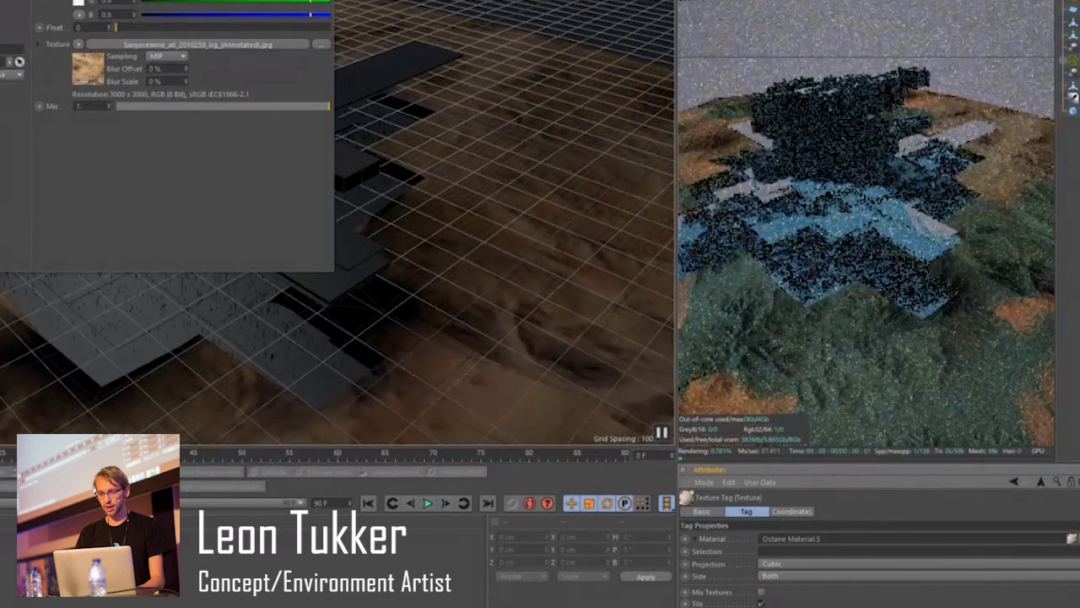
alt+drag(474, 241, 444, 270)
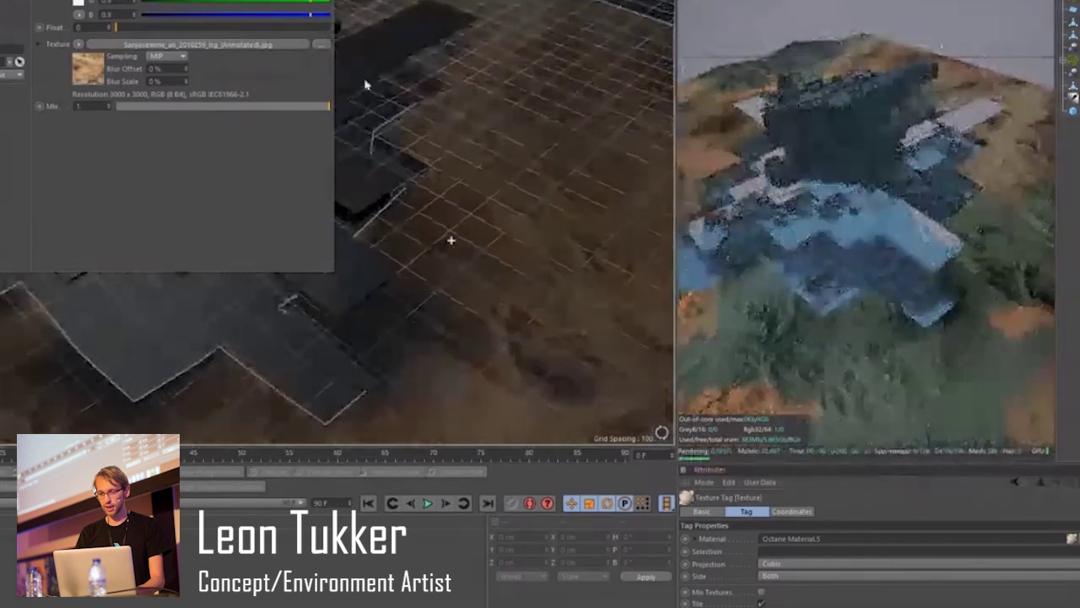
click(325, 2)
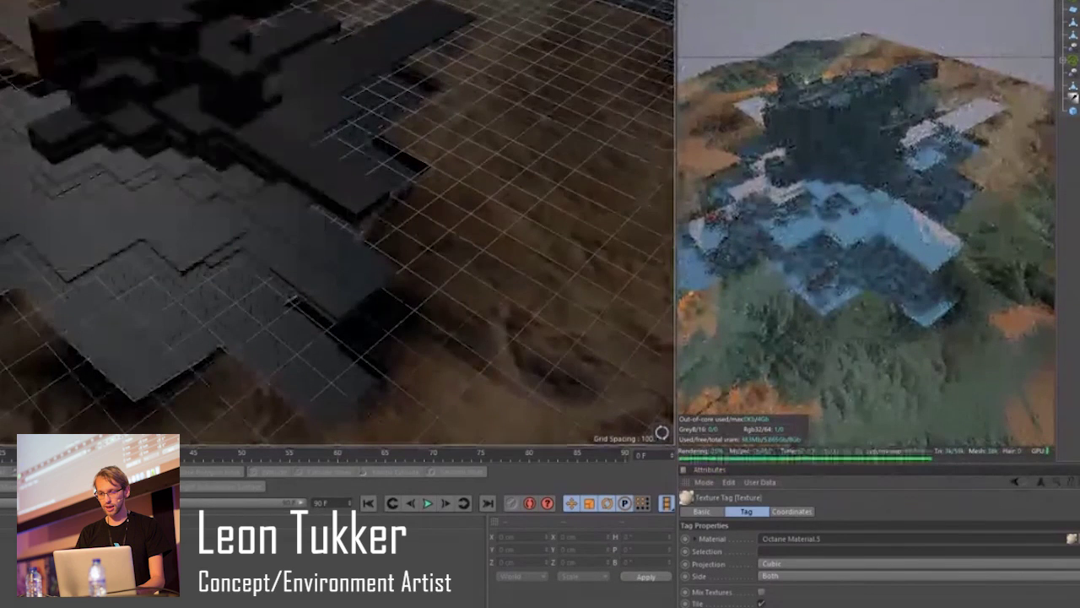
scroll(542, 300, up, 1)
scroll(543, 305, up, 1)
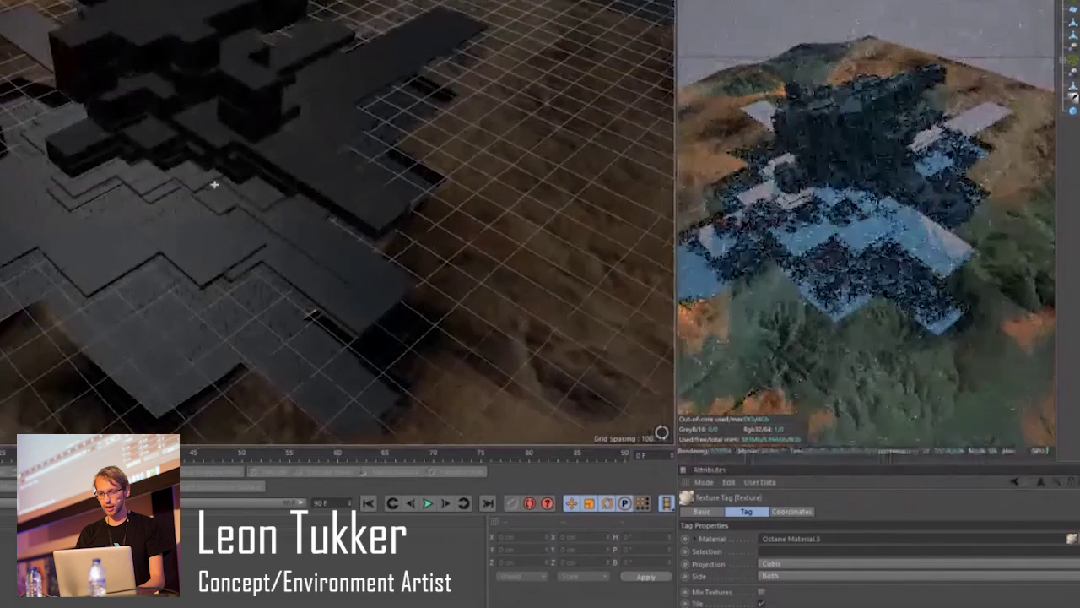
alt+drag(404, 212, 385, 242)
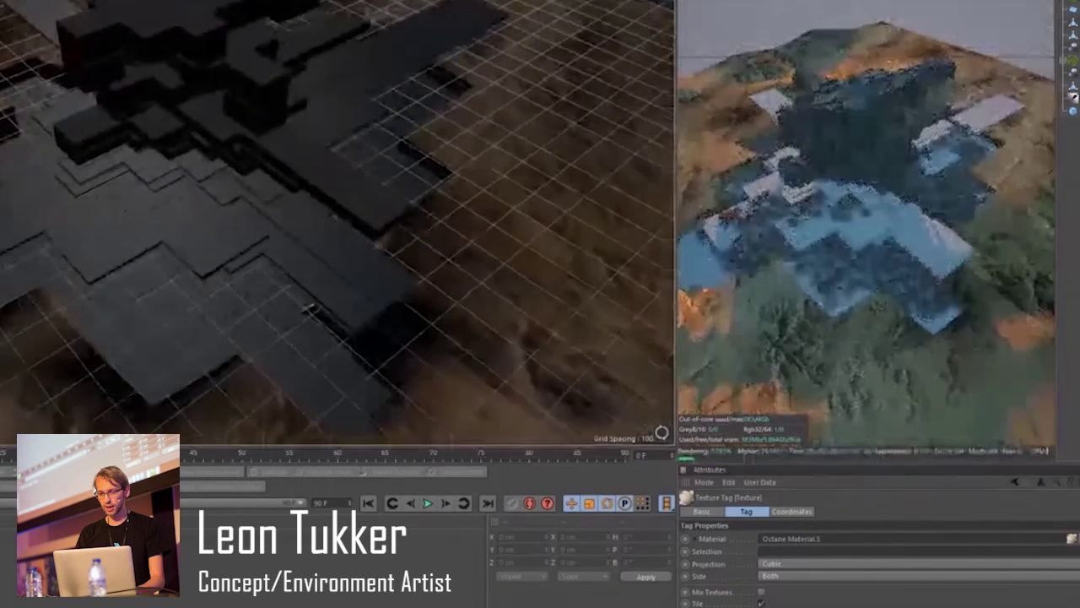
Create another Octane diffuse material and apply it to the flat platform slabs beneath the tall block structure.
double_click(11, 563)
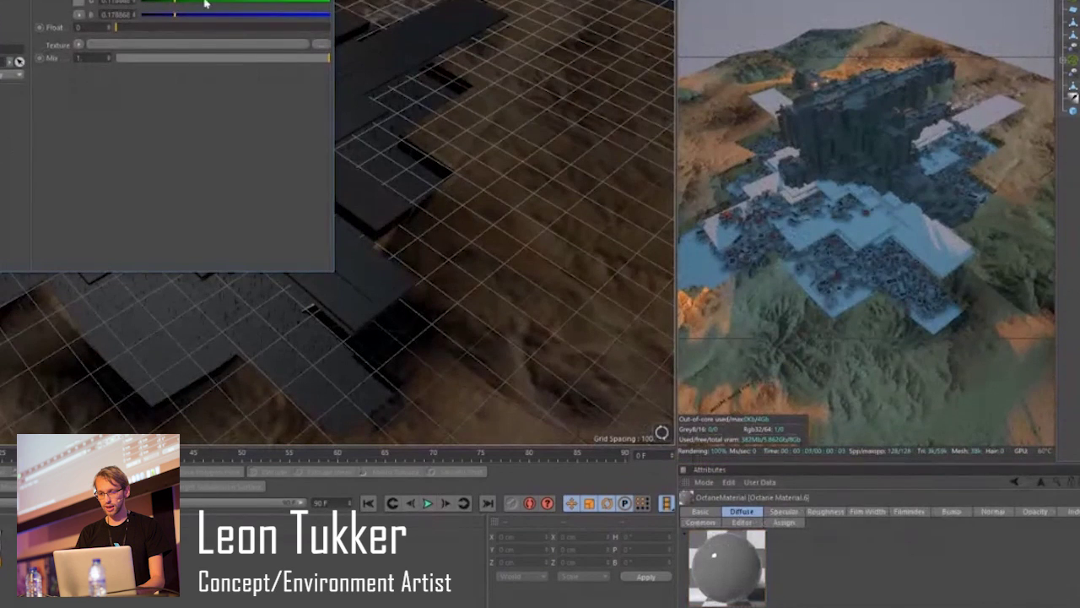
click(341, 11)
click(327, 2)
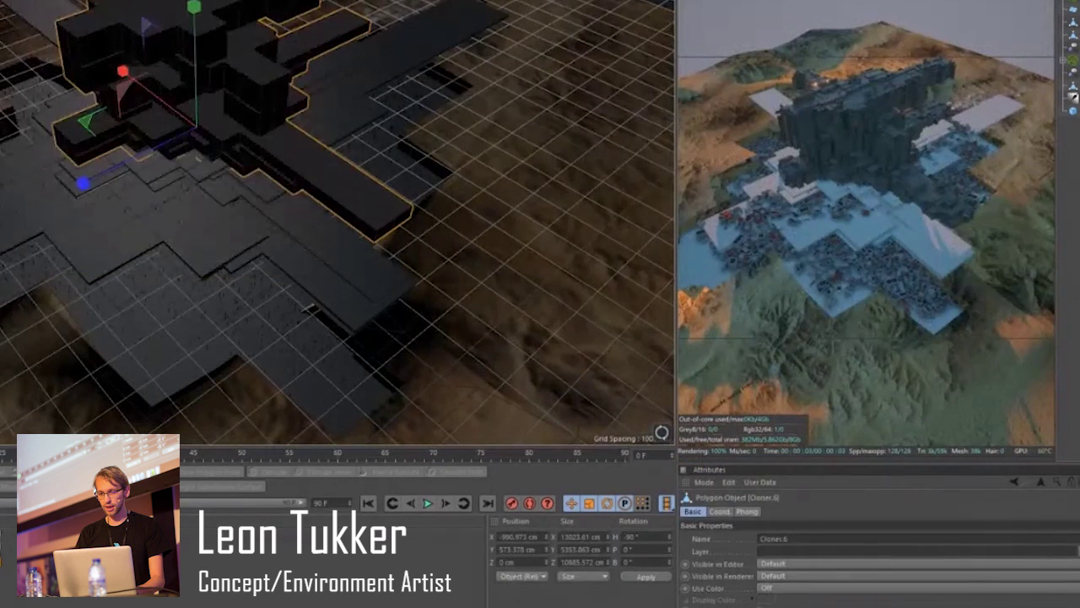
drag(7, 548, 102, 248)
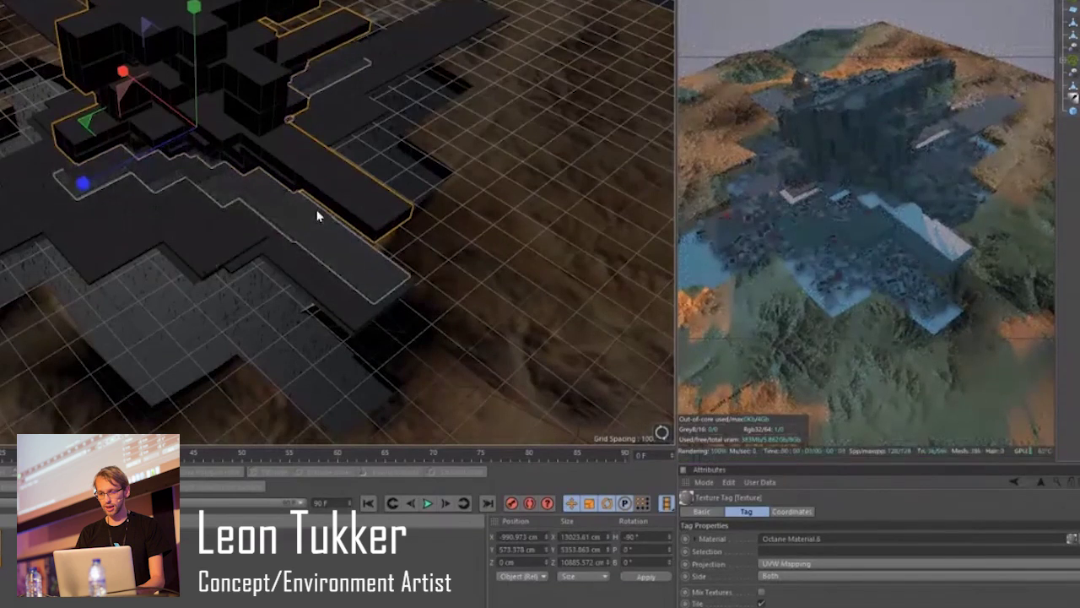
alt+drag(320, 170, 326, 132)
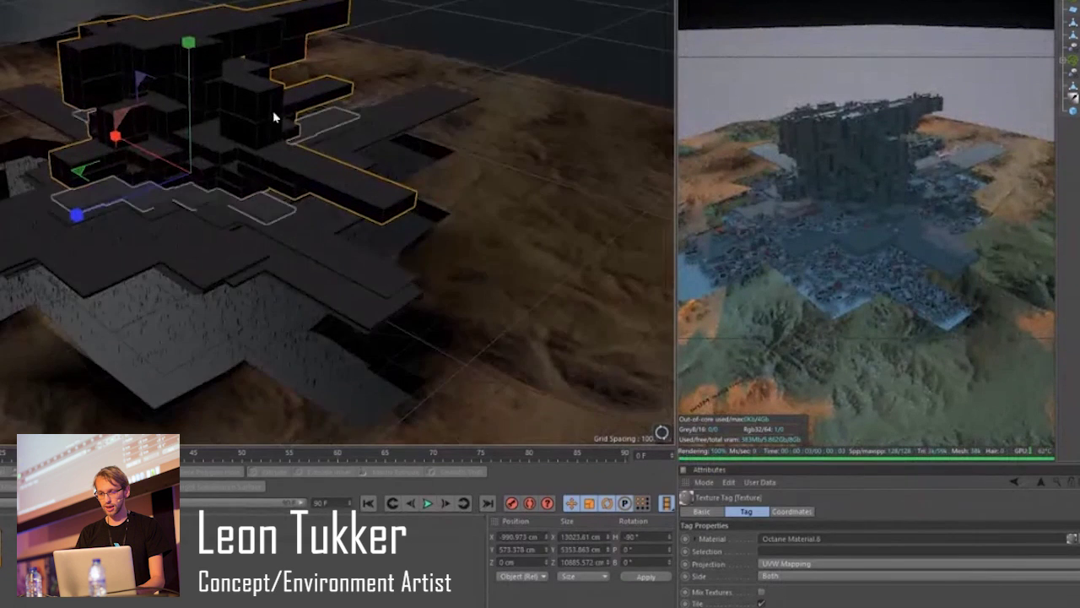
Hide the tall block structure Cloner.6 above the platforms and clear the selection.
click(212, 54)
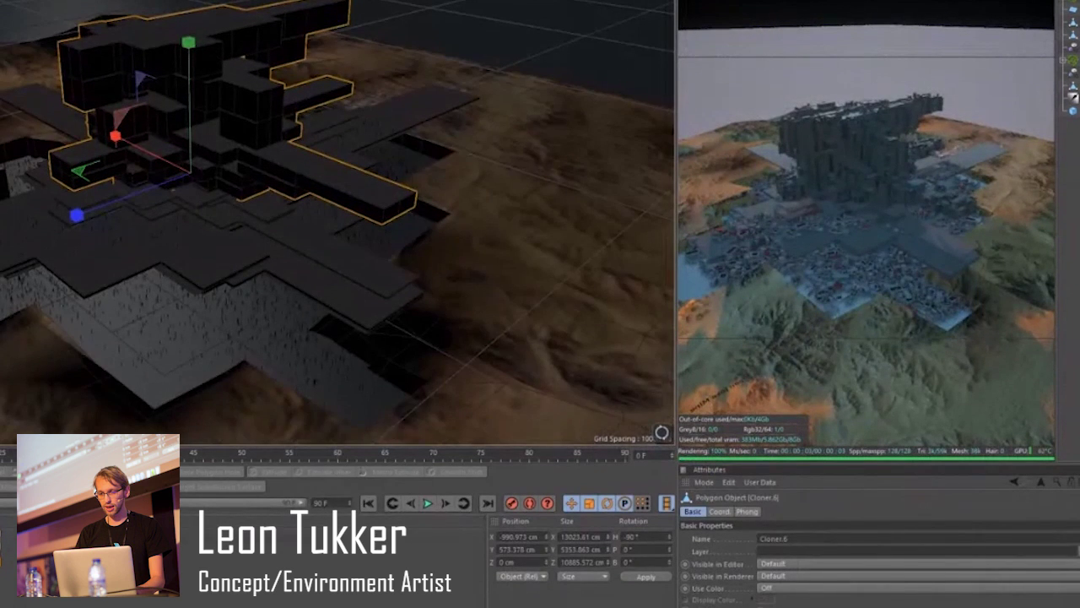
key(alt+h)
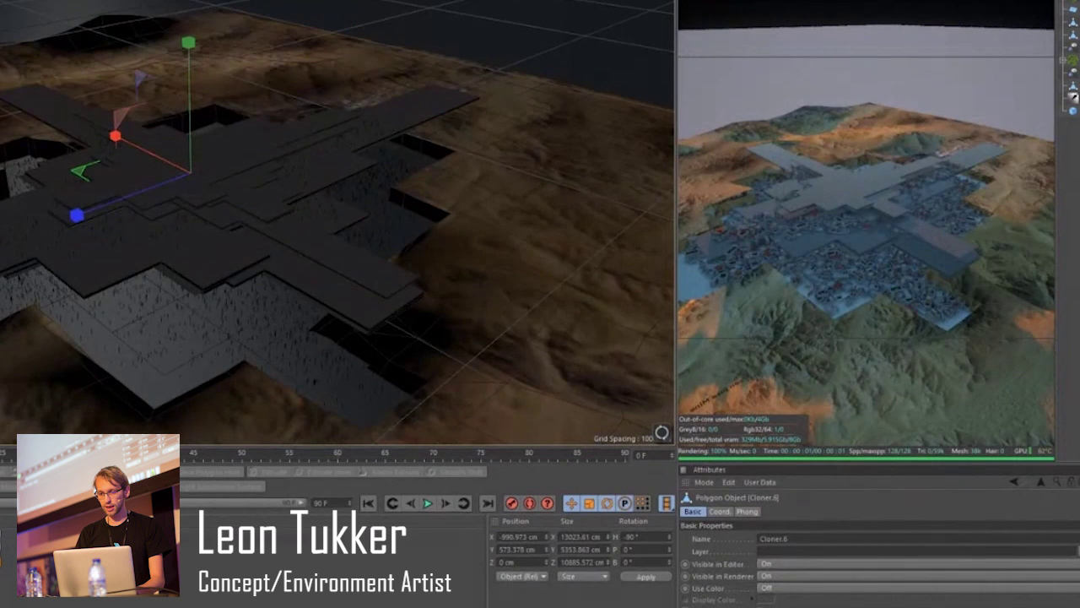
key(alt+h)
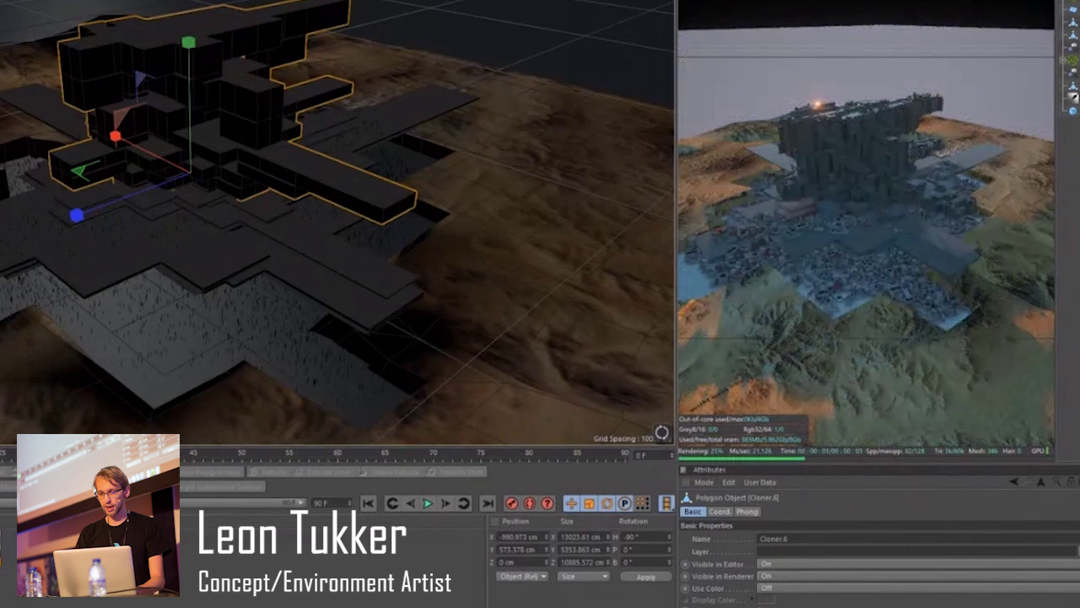
key(alt+h)
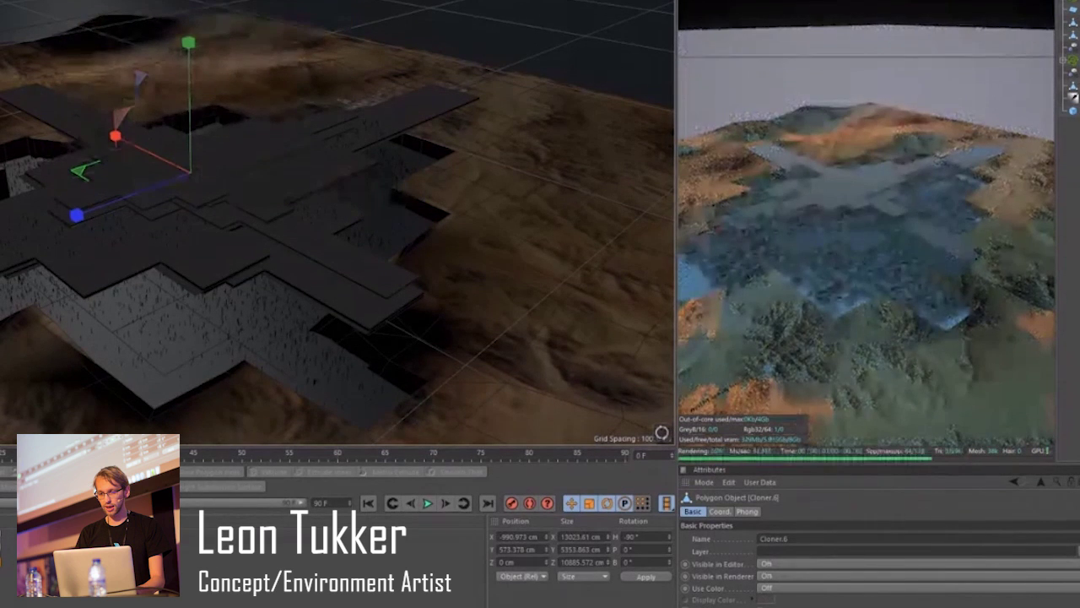
key(ctrl+shift+a)
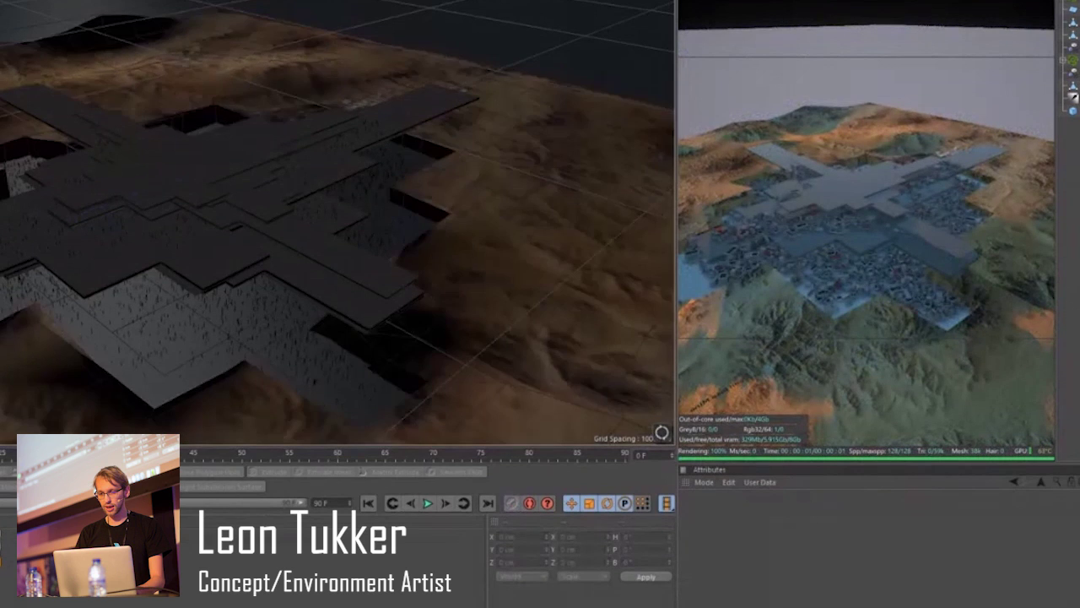
Start opening another file and look through the FBX, OBJ and C4D models in the asset folder.
key(ctrl+o)
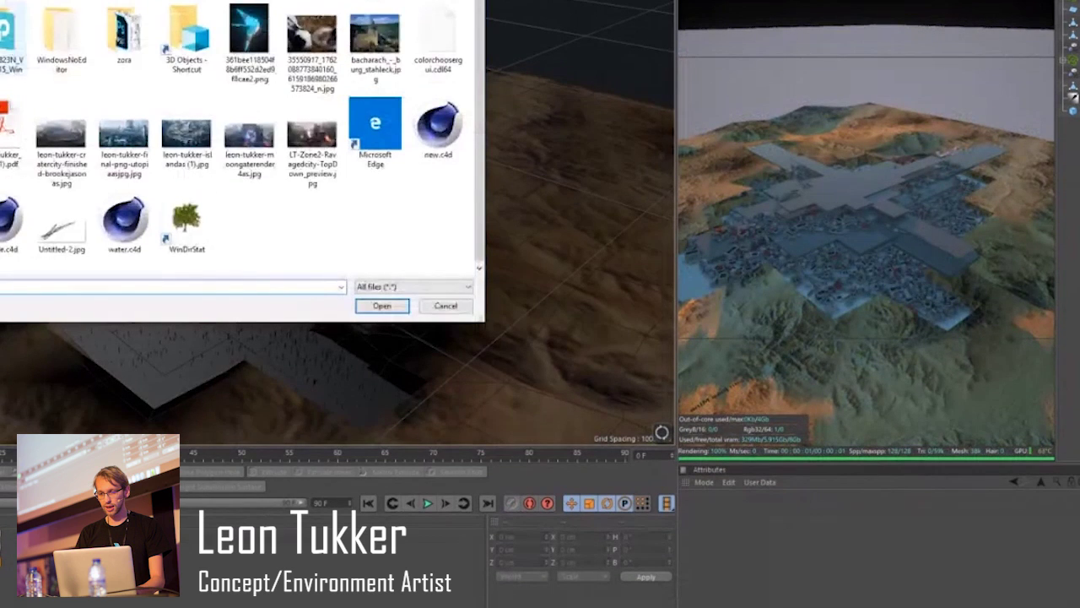
click(2, 119)
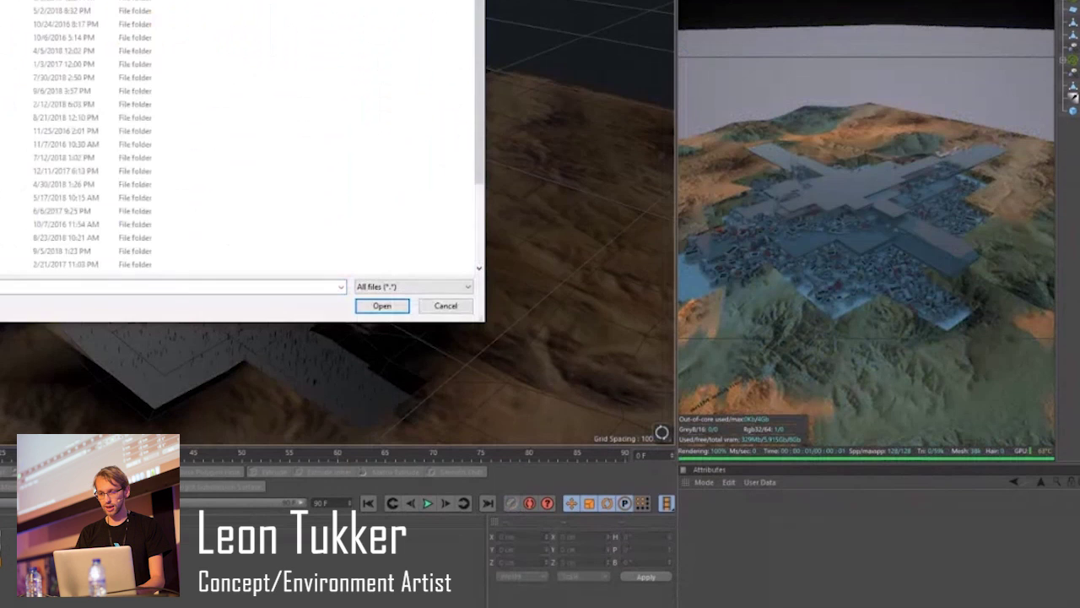
double_click(3, 251)
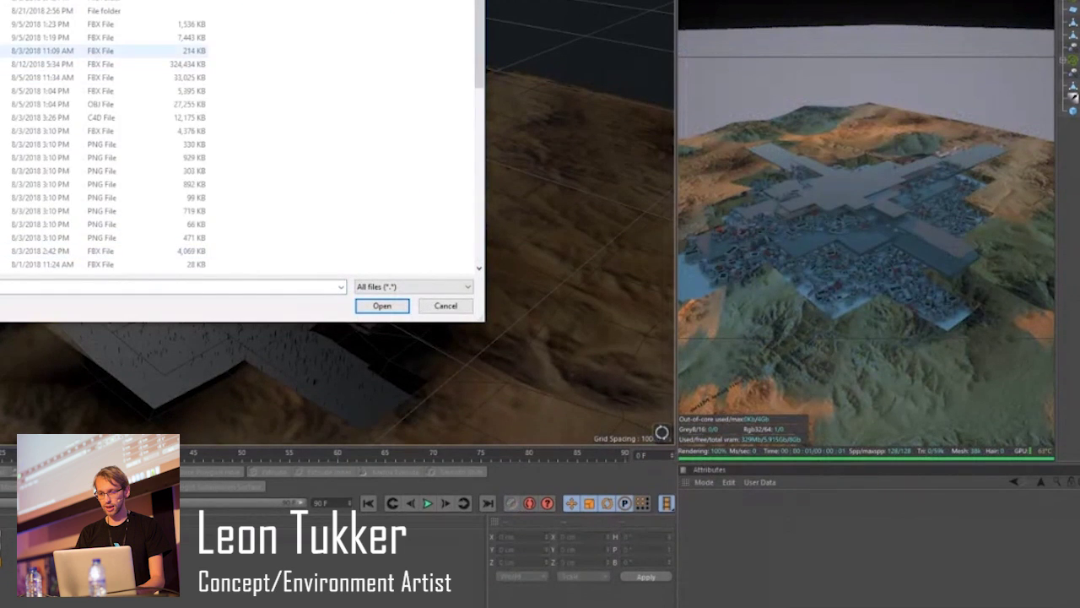
scroll(101, 169, down, 3)
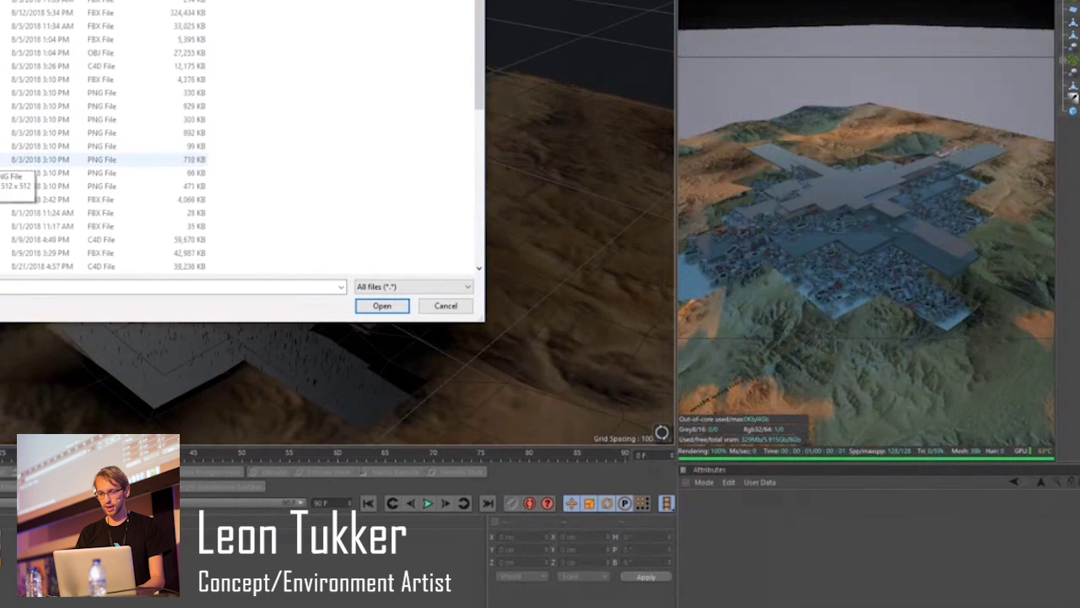
scroll(9, 195, down, 2)
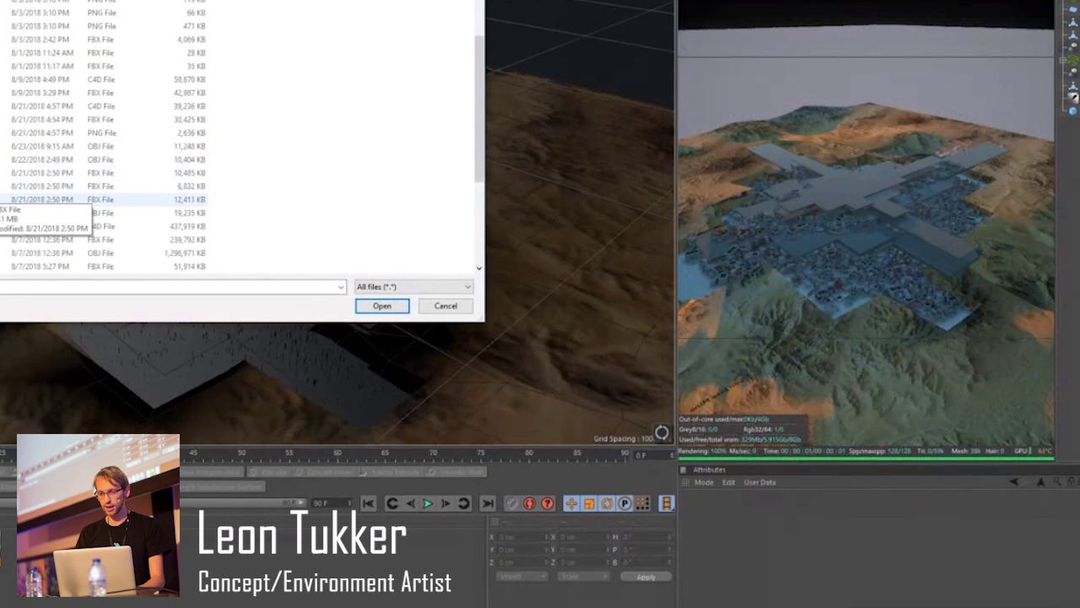
scroll(8, 206, down, 1)
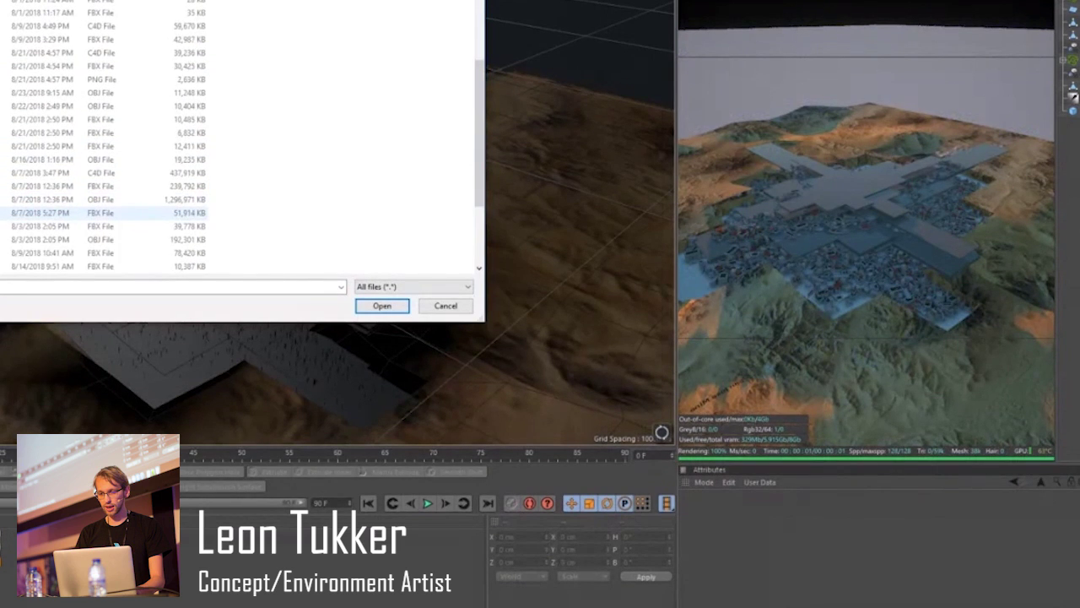
scroll(8, 219, down, 2)
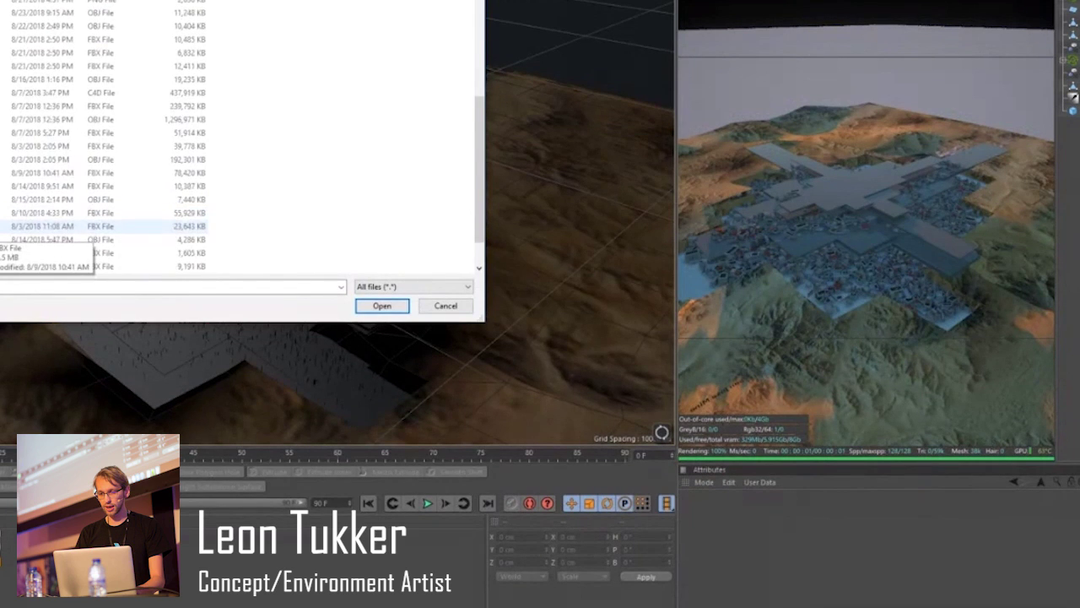
scroll(8, 232, down, 1)
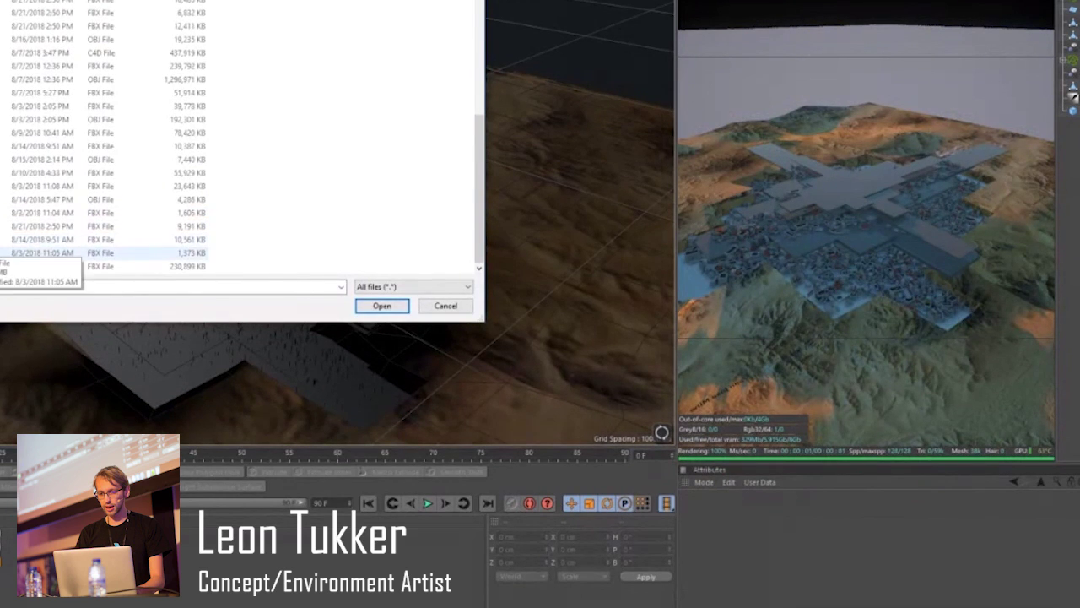
scroll(9, 252, up, 5)
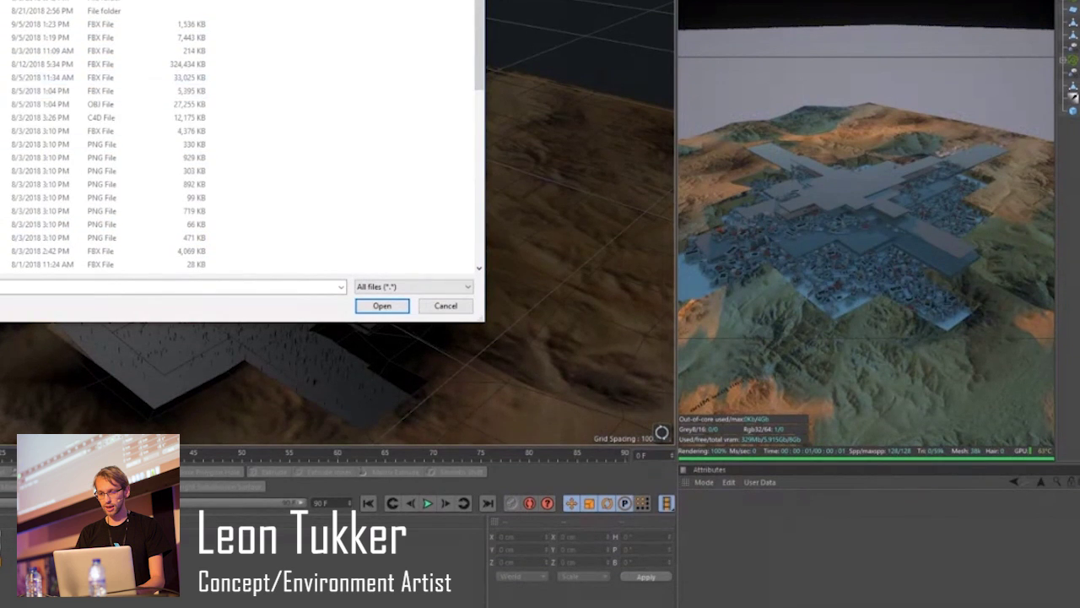
Browse the project folders to the one holding the cratea files and open cratea.c4d.
scroll(9, 250, up, 10)
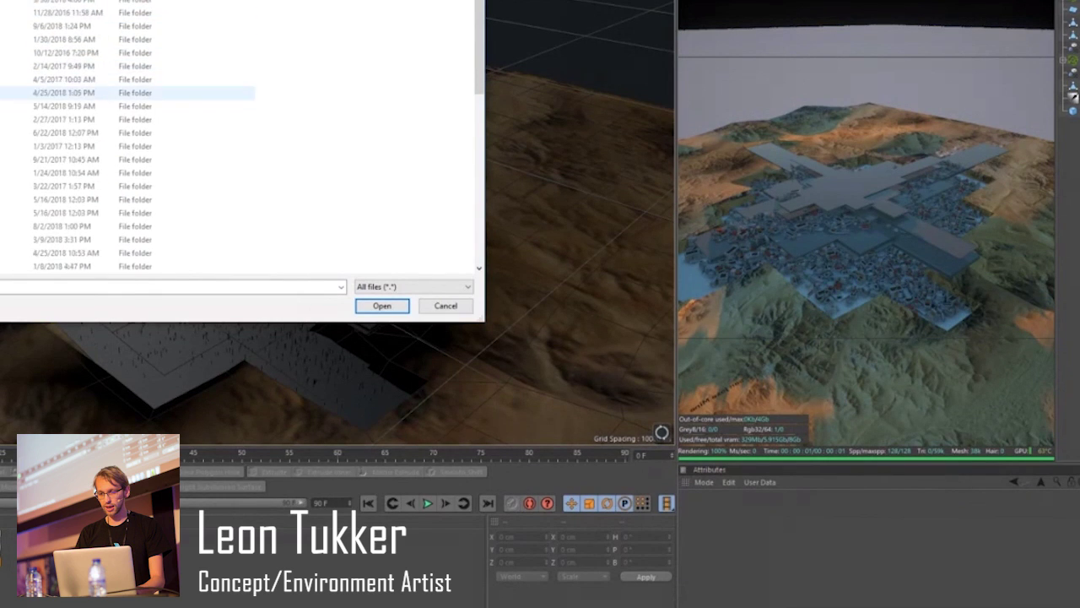
scroll(8, 113, down, 1)
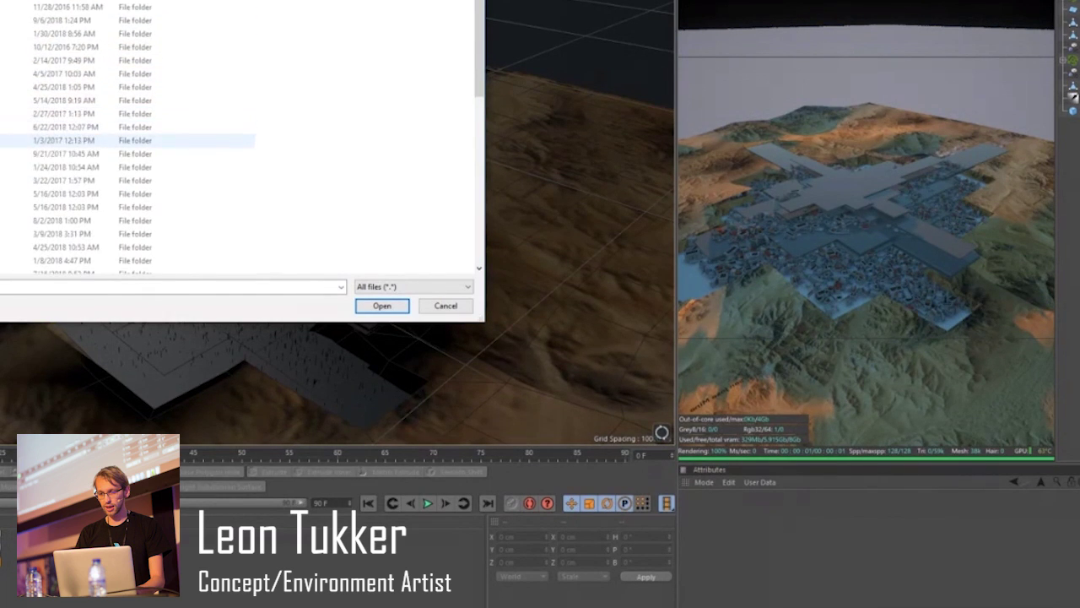
scroll(9, 135, up, 1)
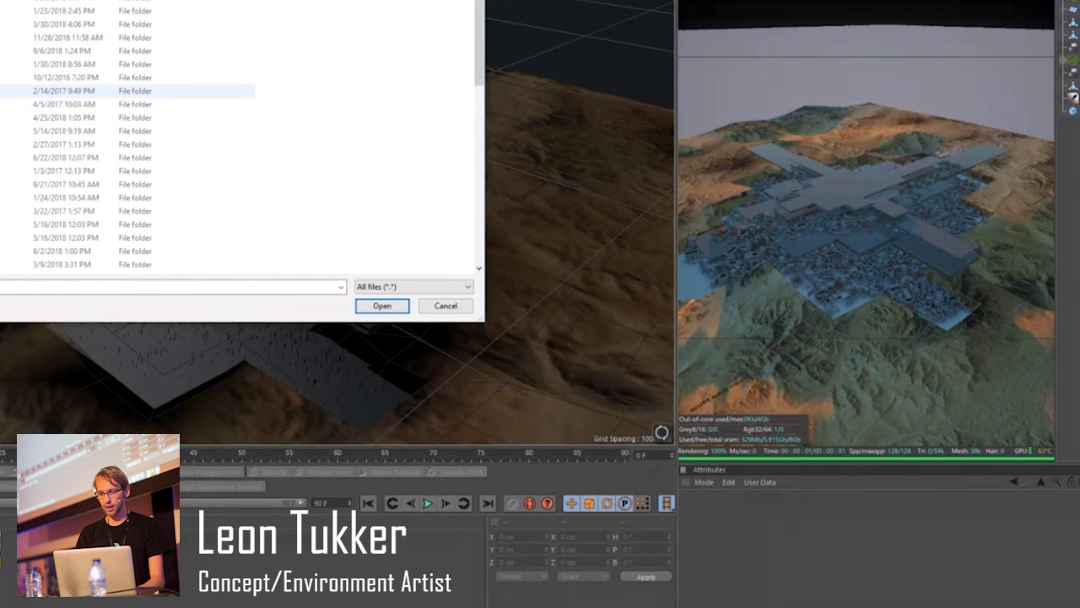
scroll(8, 118, down, 1)
scroll(127, 118, up, 1)
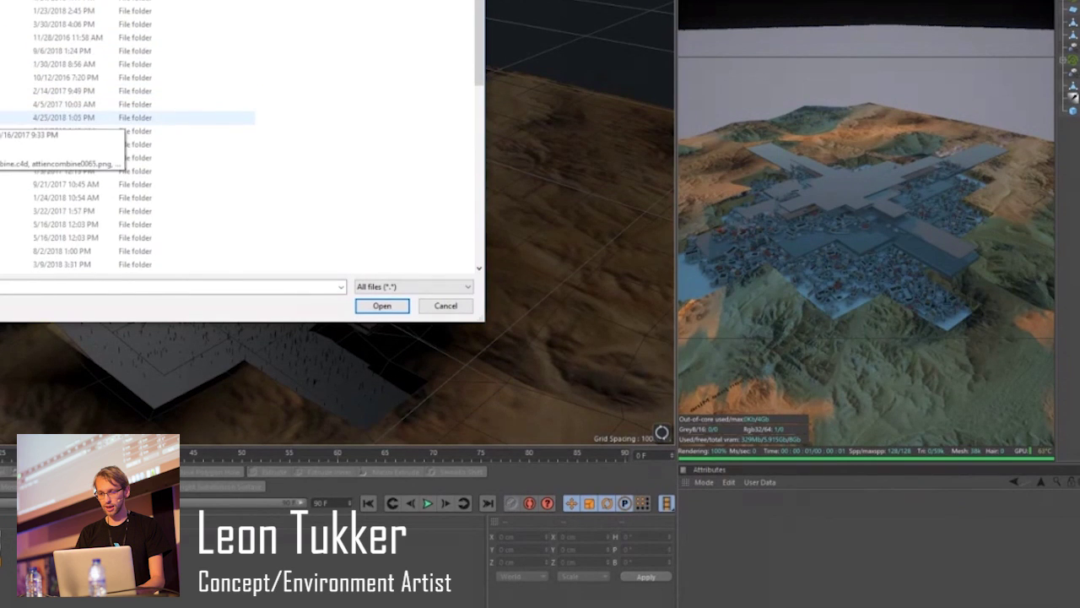
scroll(127, 139, down, 5)
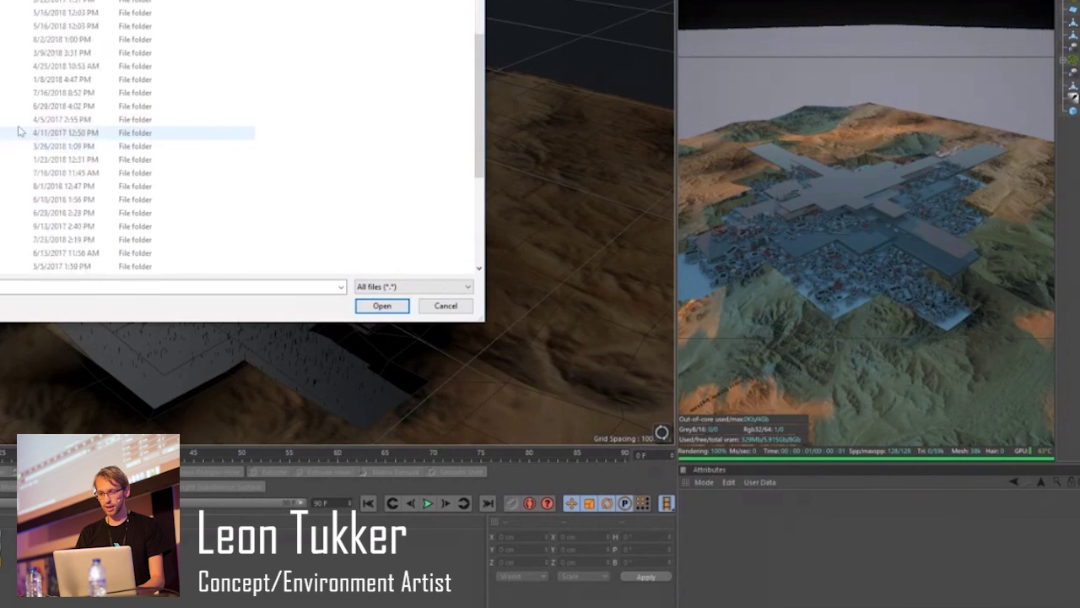
scroll(127, 169, down, 5)
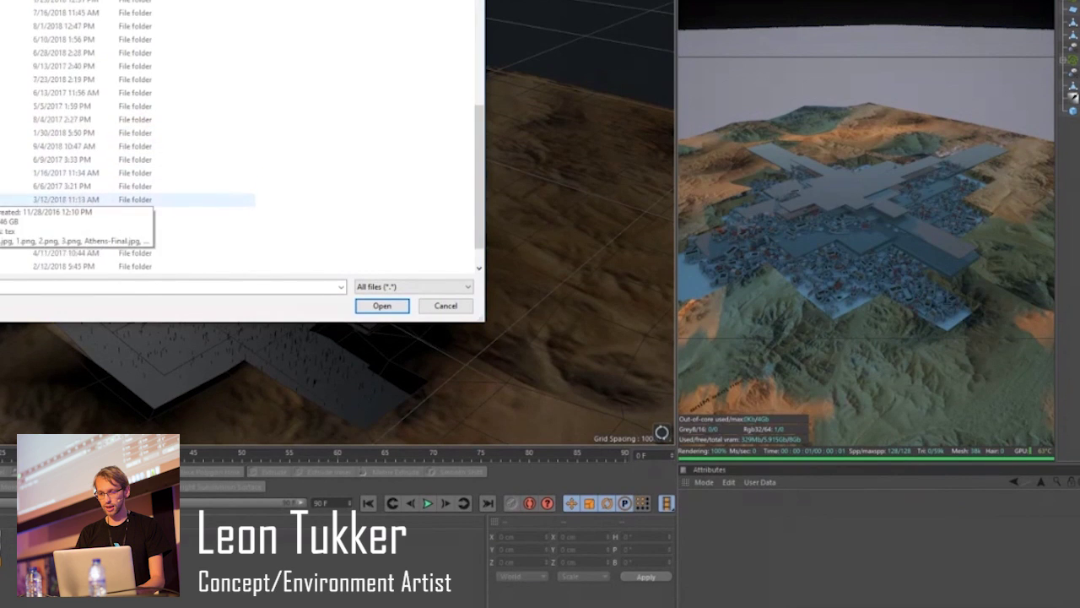
double_click(126, 119)
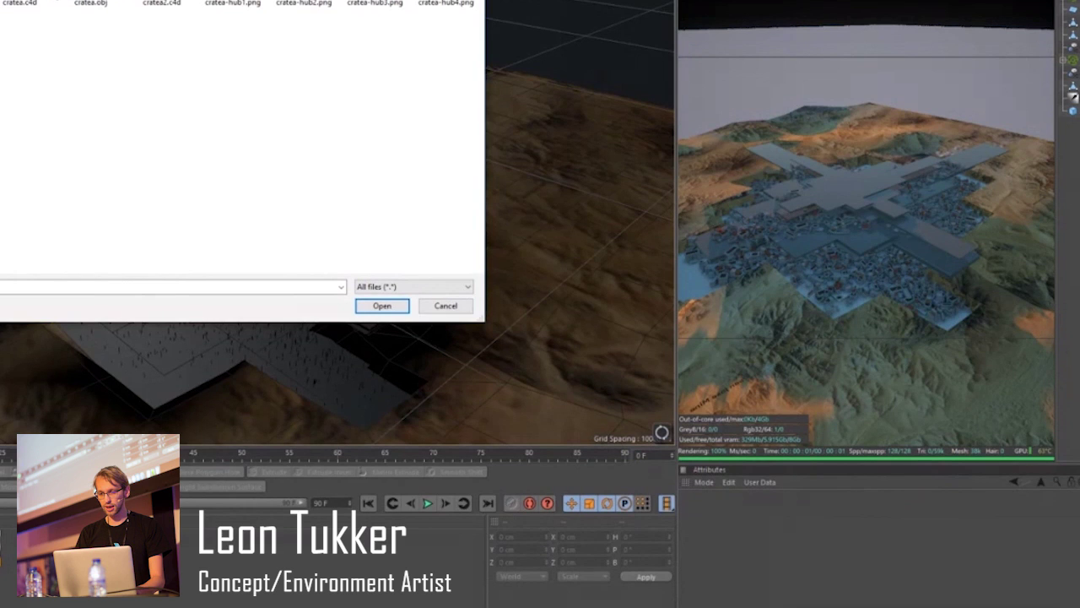
double_click(26, 3)
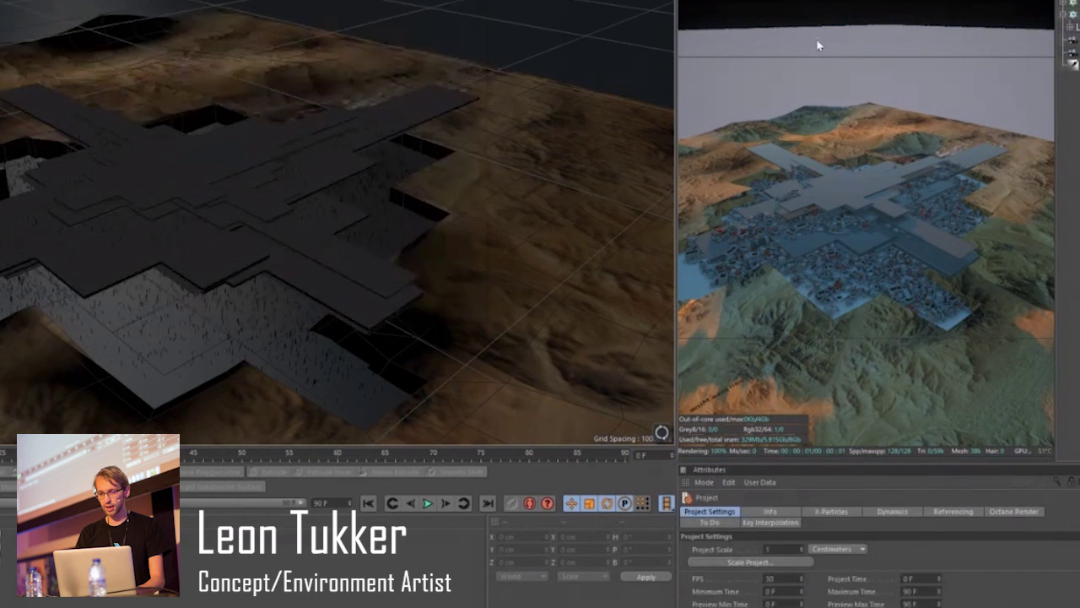
Copy the null holding the sail-shaped towers and ring platform from the cratea scene into a new empty project.
click(1077, 27)
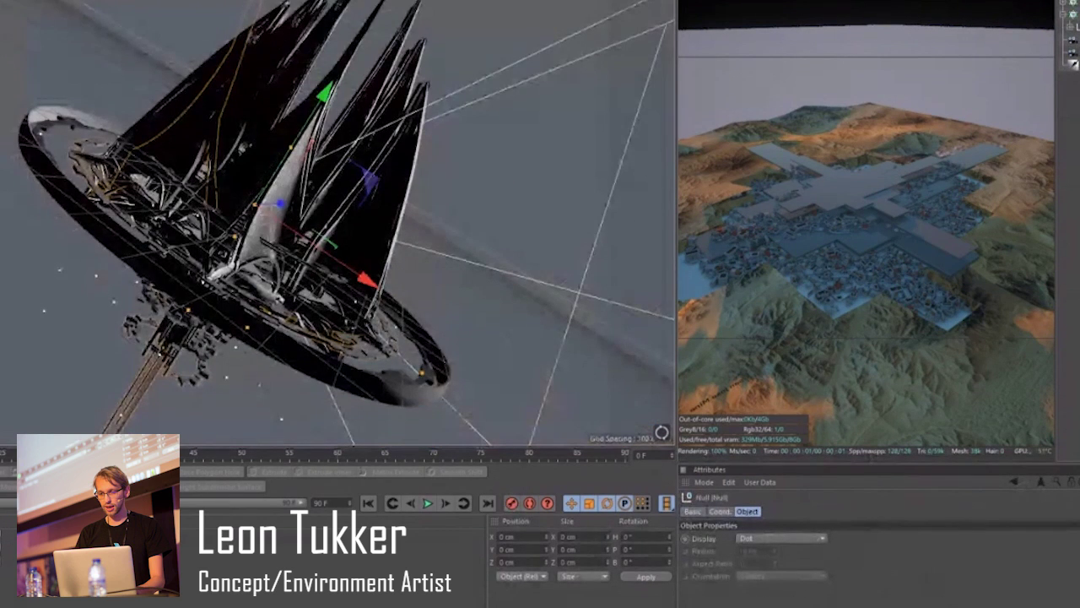
key(ctrl+n)
key(ctrl+v)
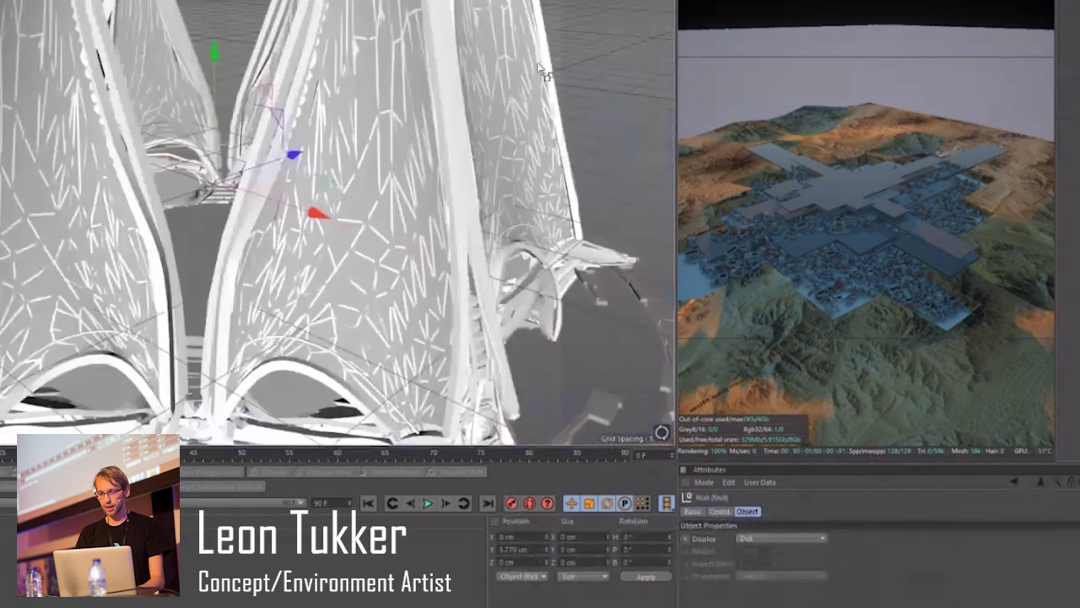
scroll(354, 115, down, 4)
scroll(448, 89, down, 2)
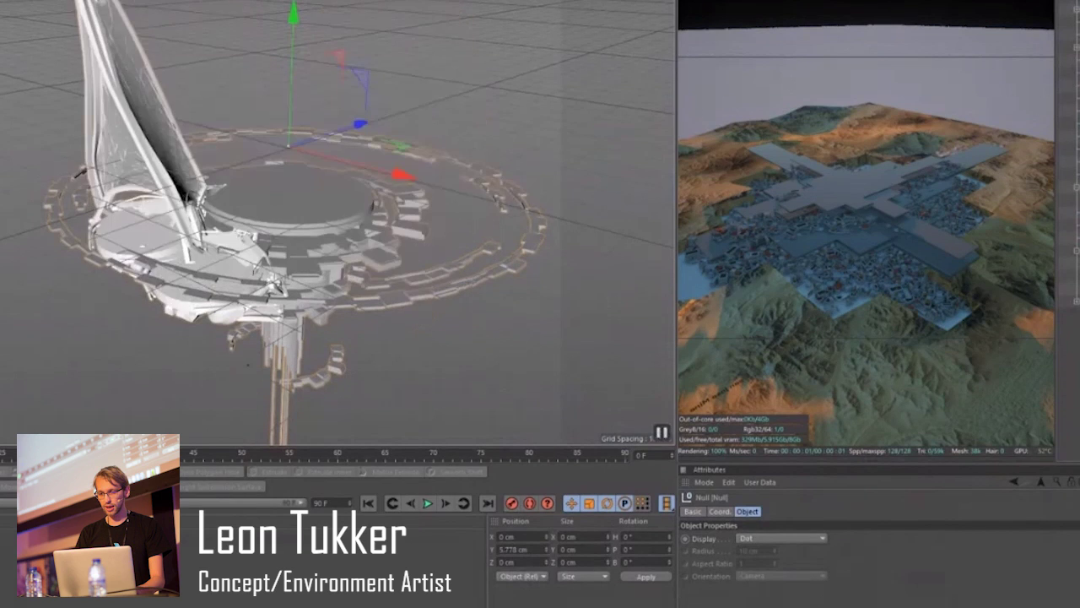
Delete the ring tubes, cylinders and central platform pieces, keeping only the single sail-shaped tower.
click(430, 273)
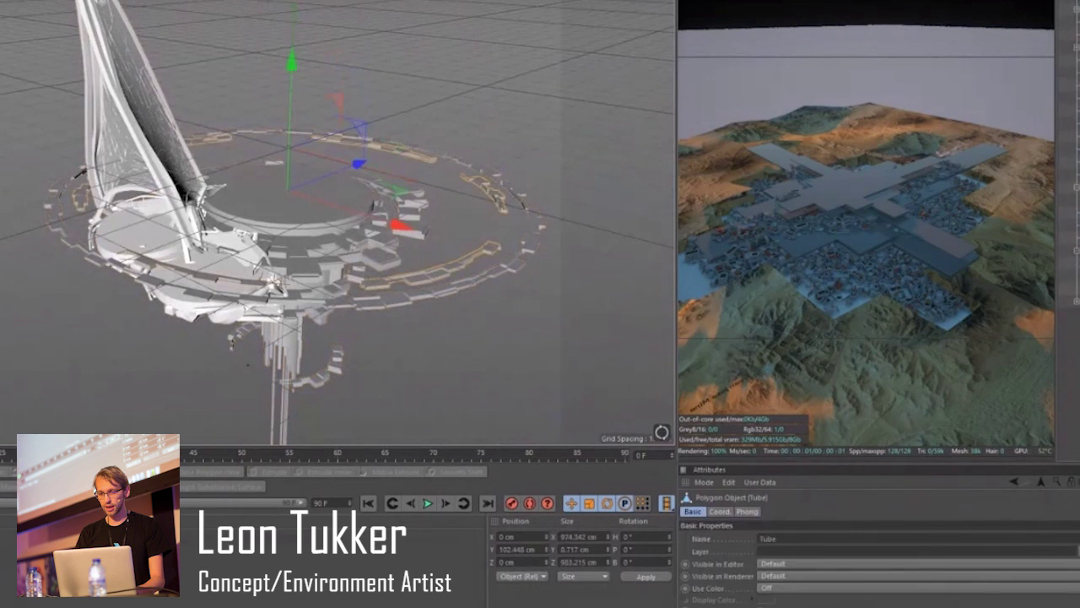
key(9)
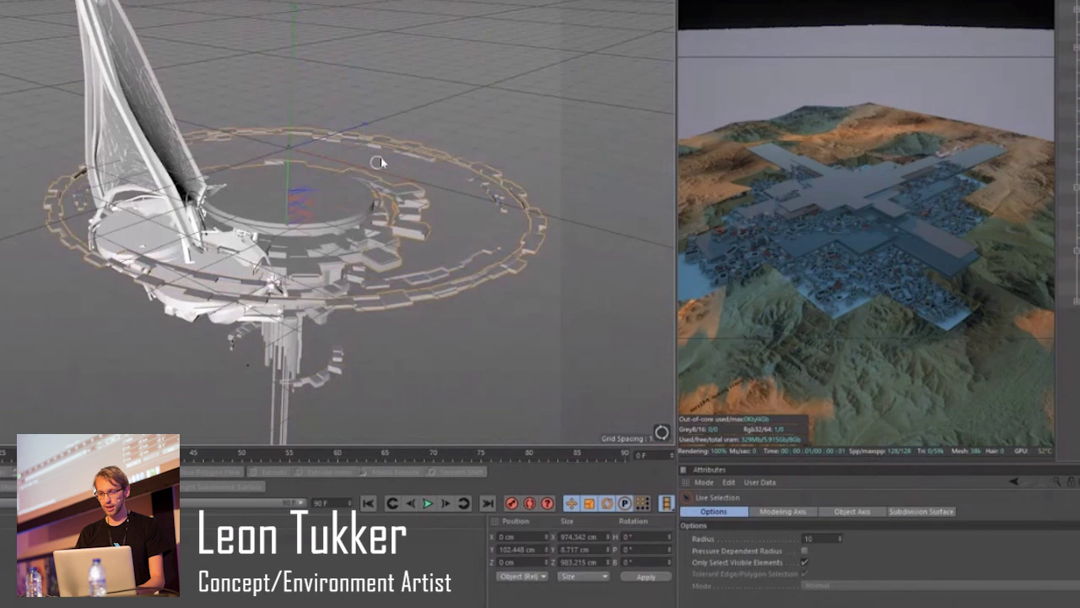
key(Delete)
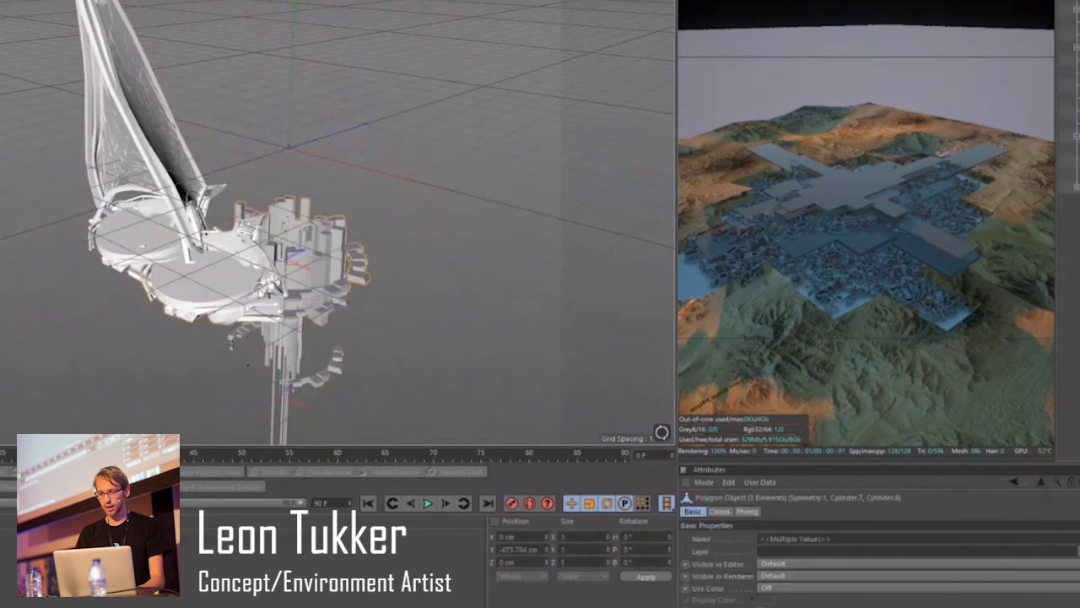
click(282, 280)
key(Delete)
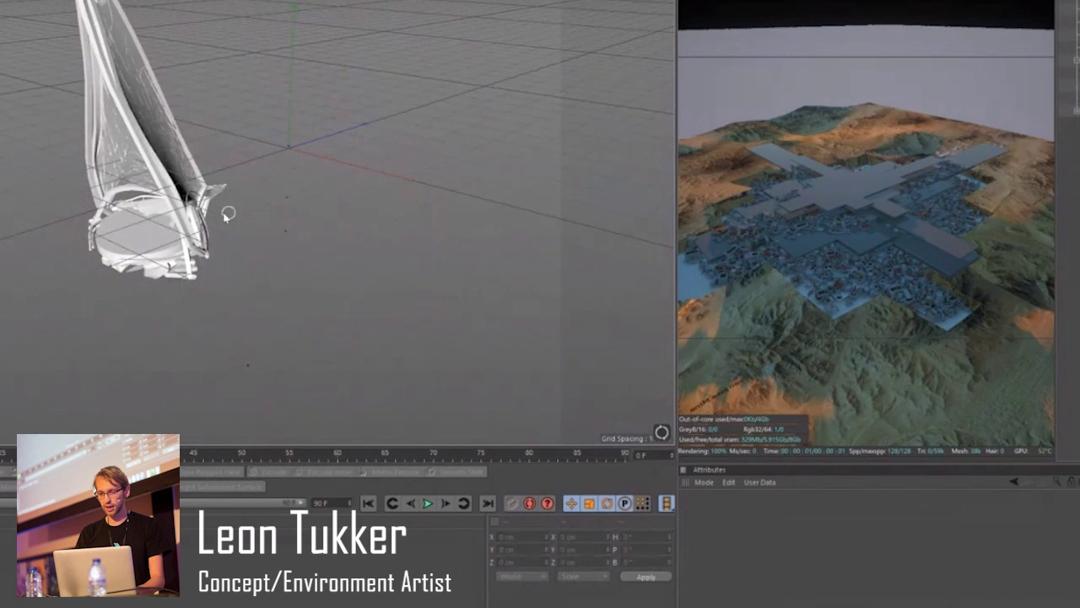
alt+drag(225, 217, 3, 110)
scroll(221, 166, up, 3)
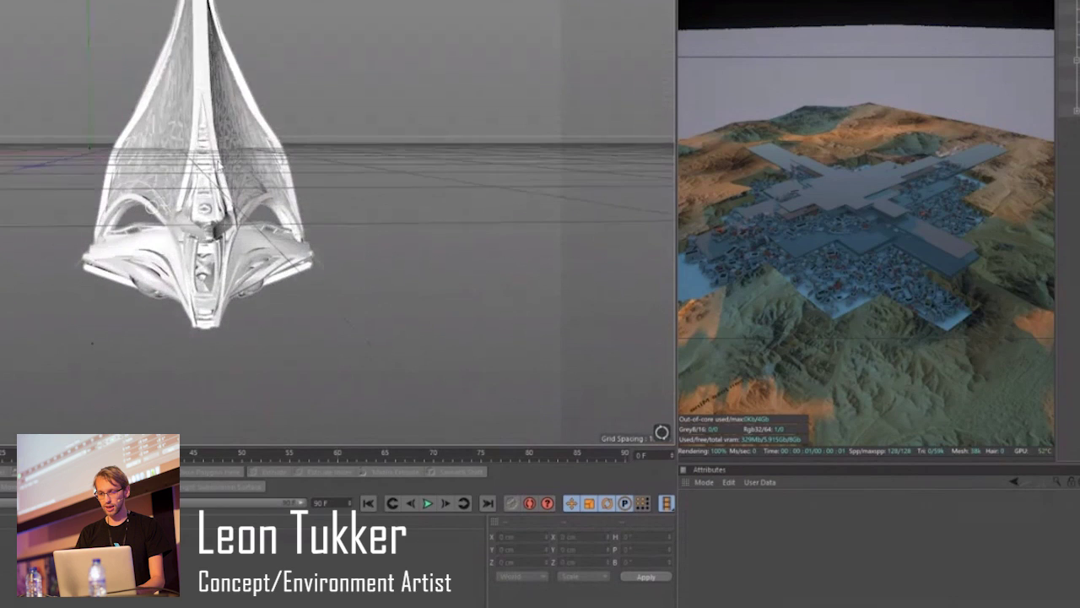
scroll(225, 90, up, 2)
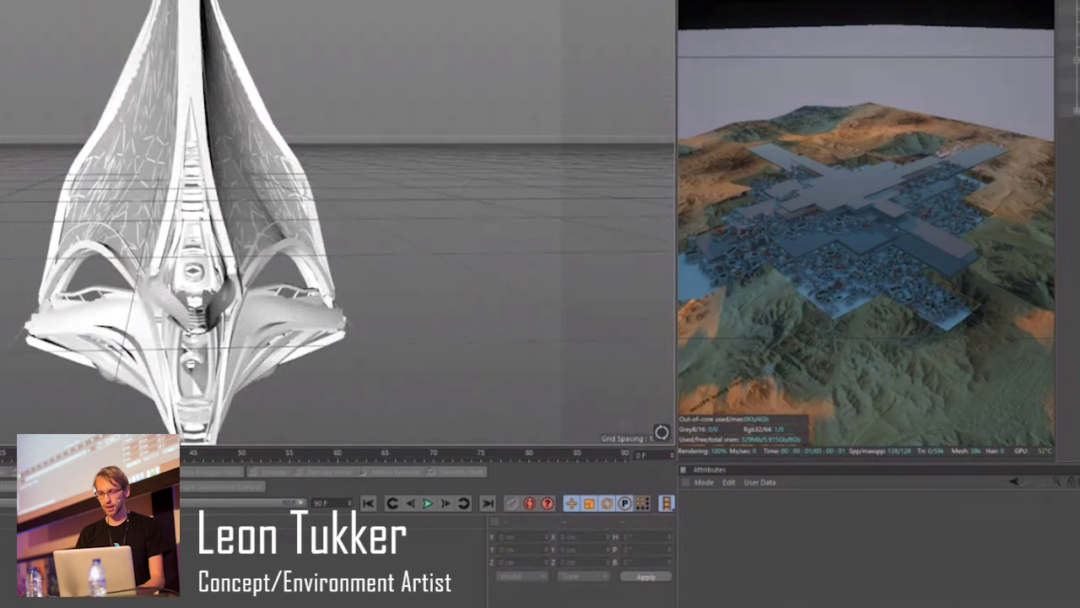
Show the sail-shaped tower in the Octane live render and light it with an Octane daylight.
click(36, 77)
scroll(126, 110, down, 1)
mouse_move(193, 270)
alt+mouse_down()
mouse_move(169, 291)
mouse_move(59, 265)
mouse_move(186, 253)
mouse_move(250, 219)
alt+mouse_up()
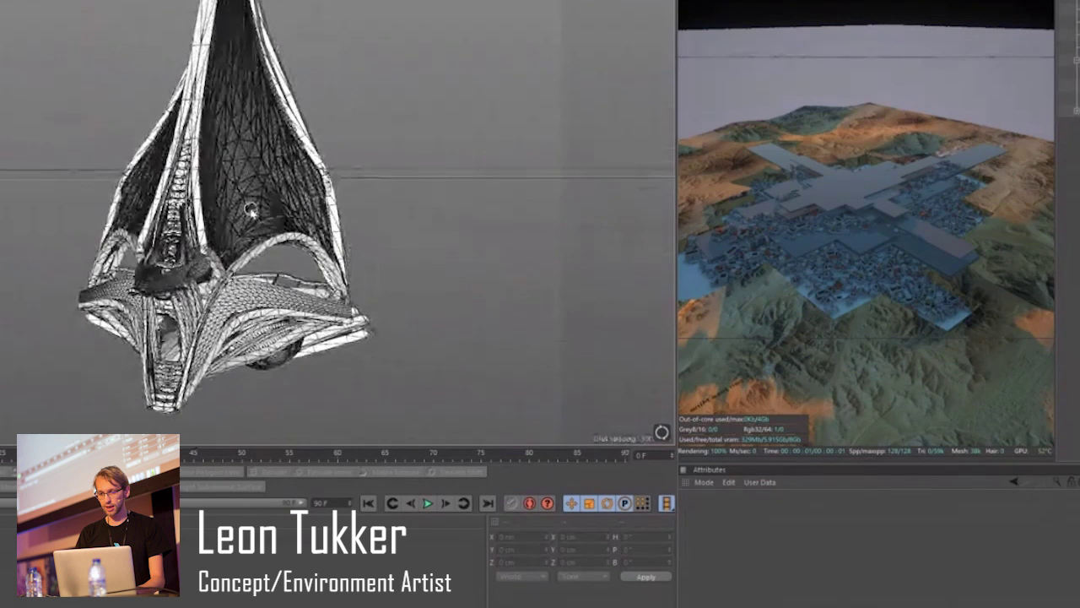
key(ctrl+s)
click(423, 307)
alt+drag(422, 234, 464, 203)
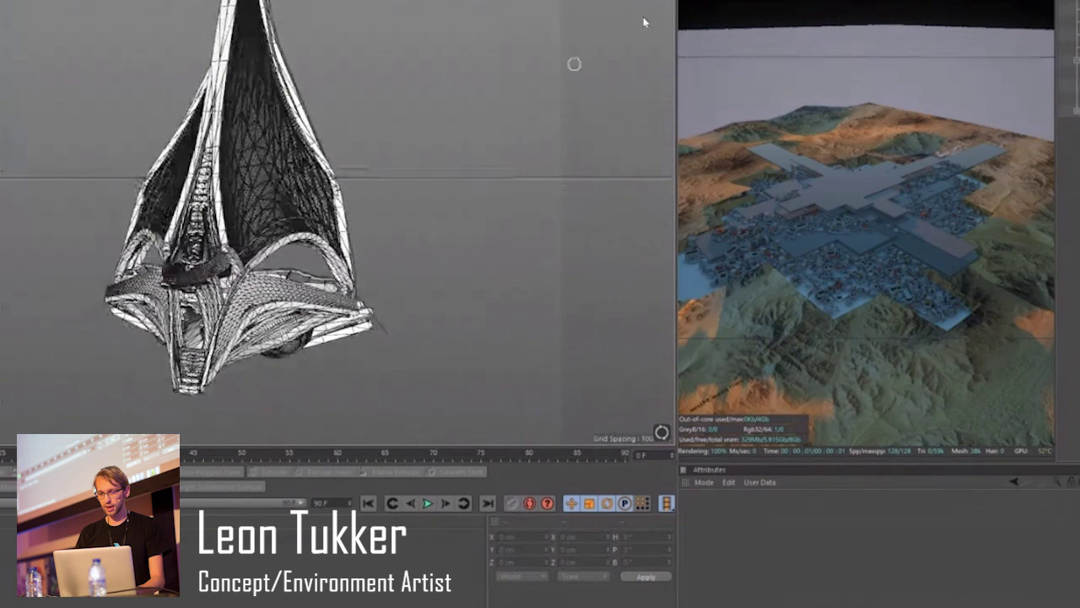
click(688, 1)
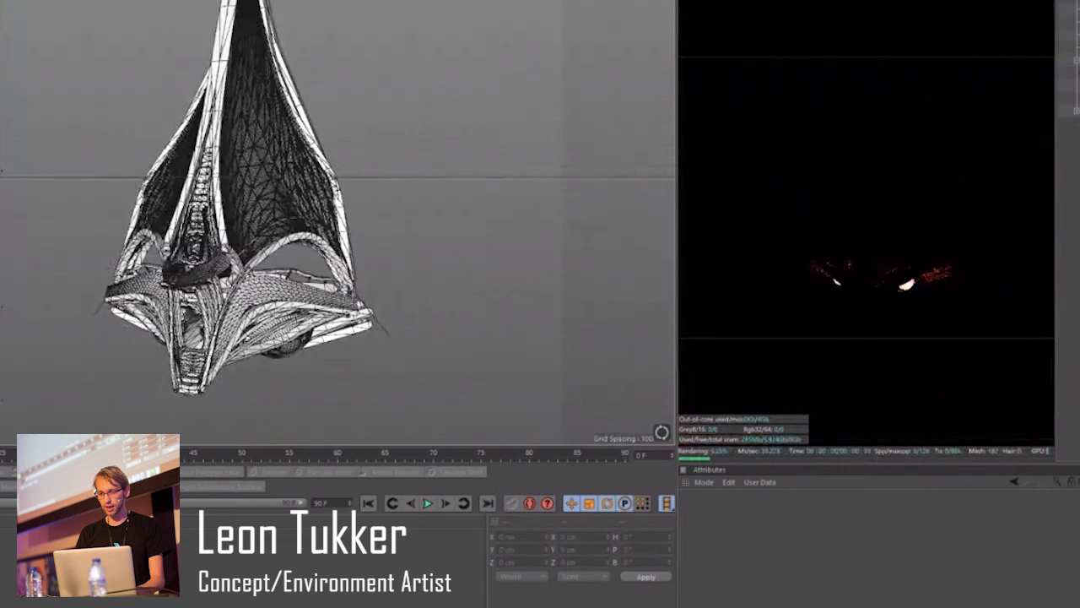
click(755, 0)
click(777, 11)
click(780, 1)
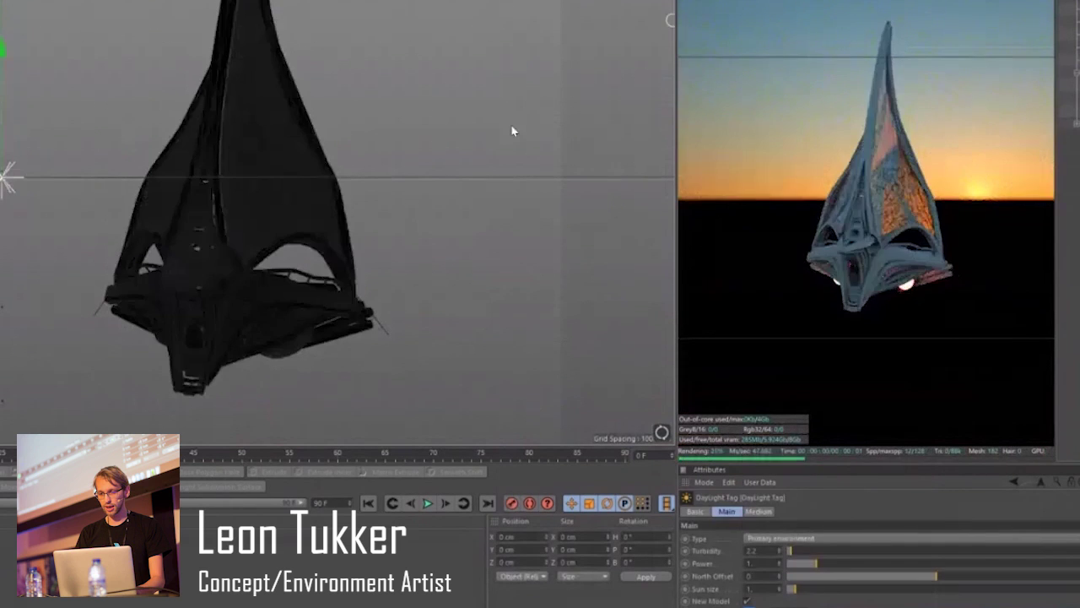
Examine the lit tower from several angles, including its underside and lower wing structure, in the viewport and live render.
alt+drag(397, 228, 346, 226)
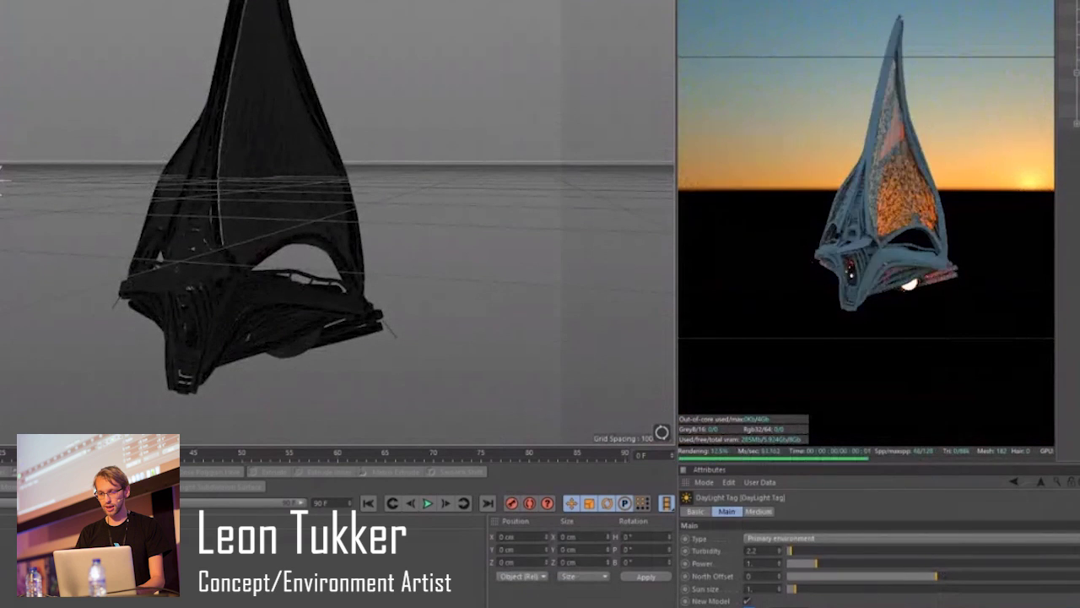
alt+drag(421, 199, 394, 192)
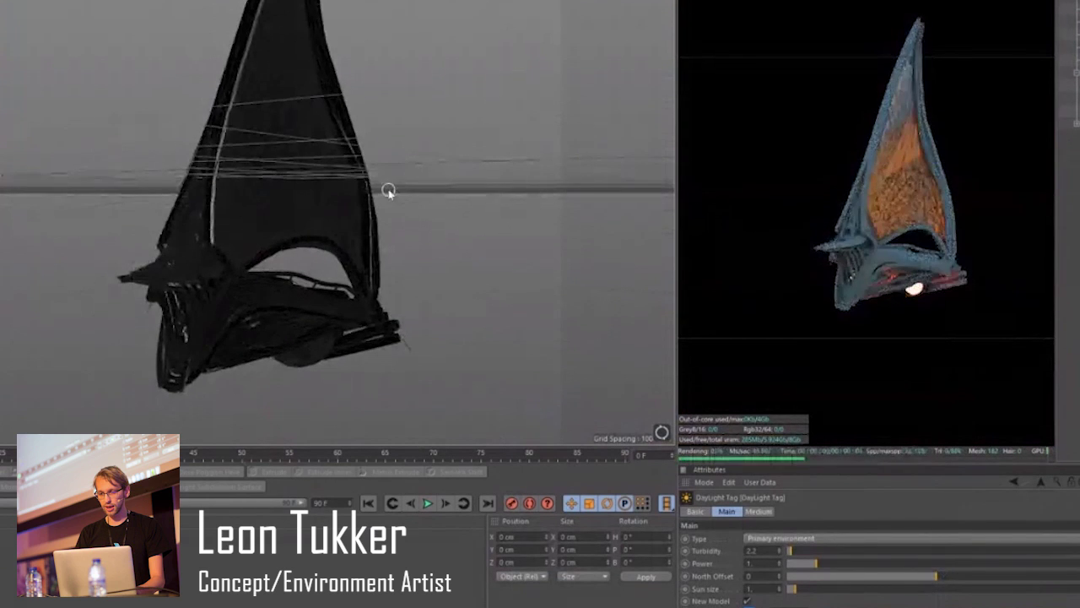
scroll(322, 258, up, 4)
alt+drag(321, 257, 205, 175)
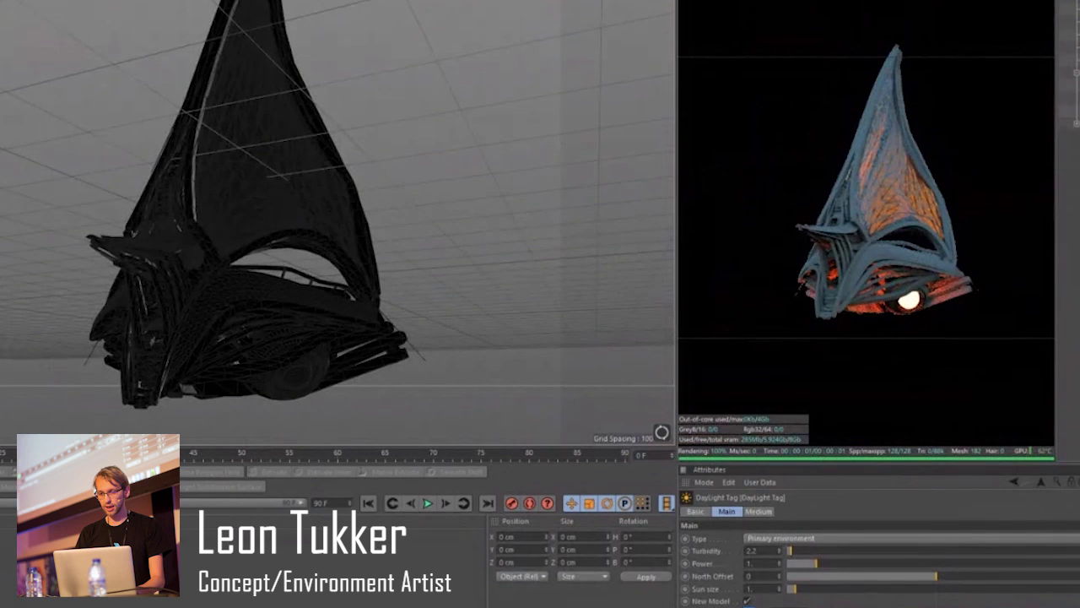
alt+drag(308, 140, 272, 143)
alt+right_drag(191, 349, 196, 354)
scroll(198, 357, up, 2)
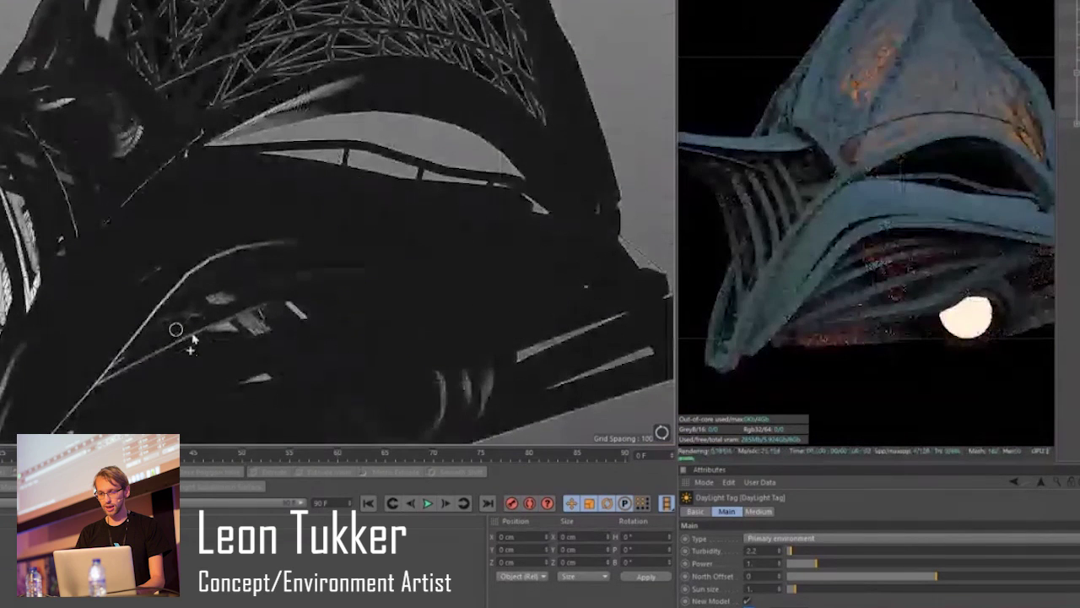
scroll(248, 218, down, 4)
scroll(248, 217, down, 2)
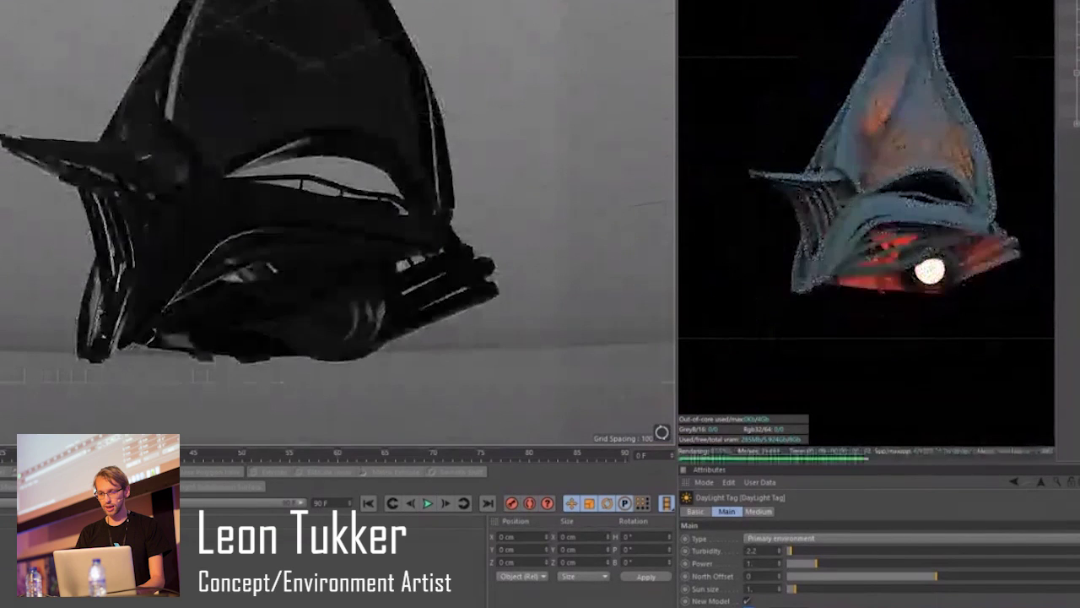
Return to the desert city project and rotate the daylight so the sun lights the terrain and platforms from a higher angle.
click(403, 1)
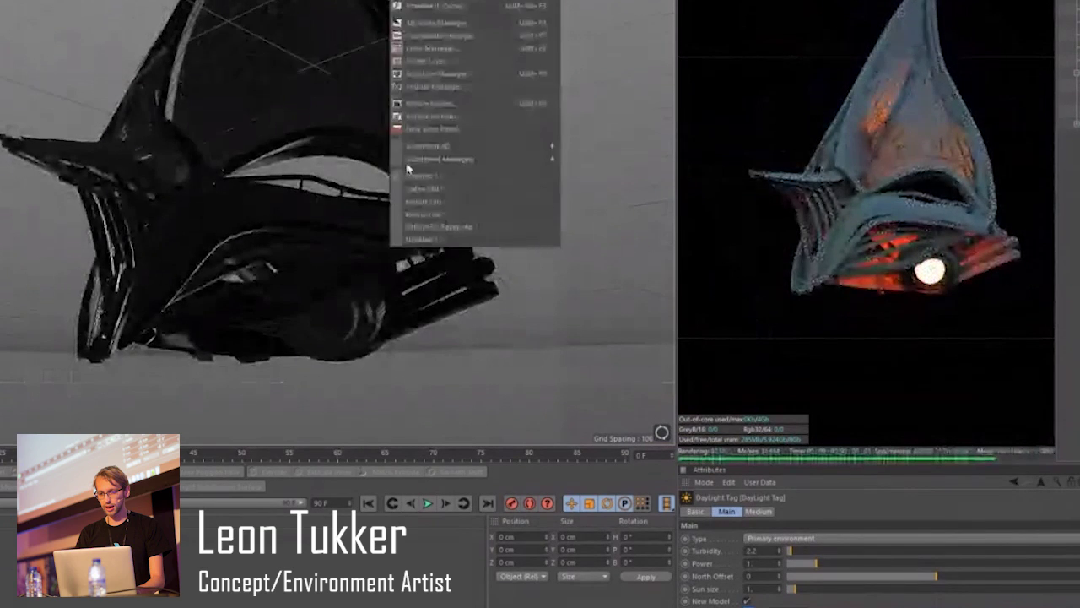
click(435, 202)
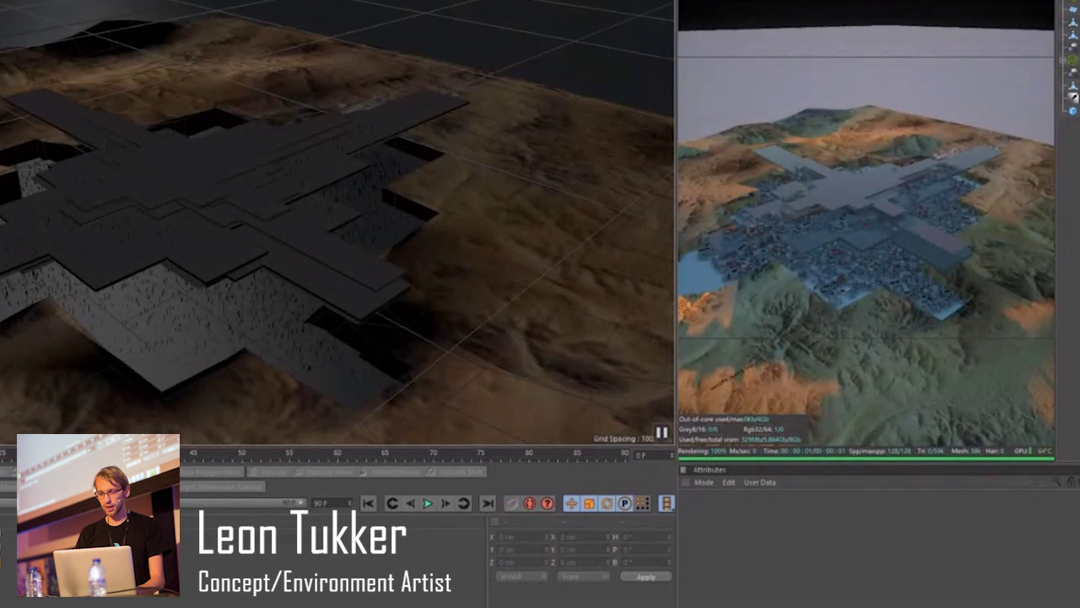
scroll(159, 275, up, 1)
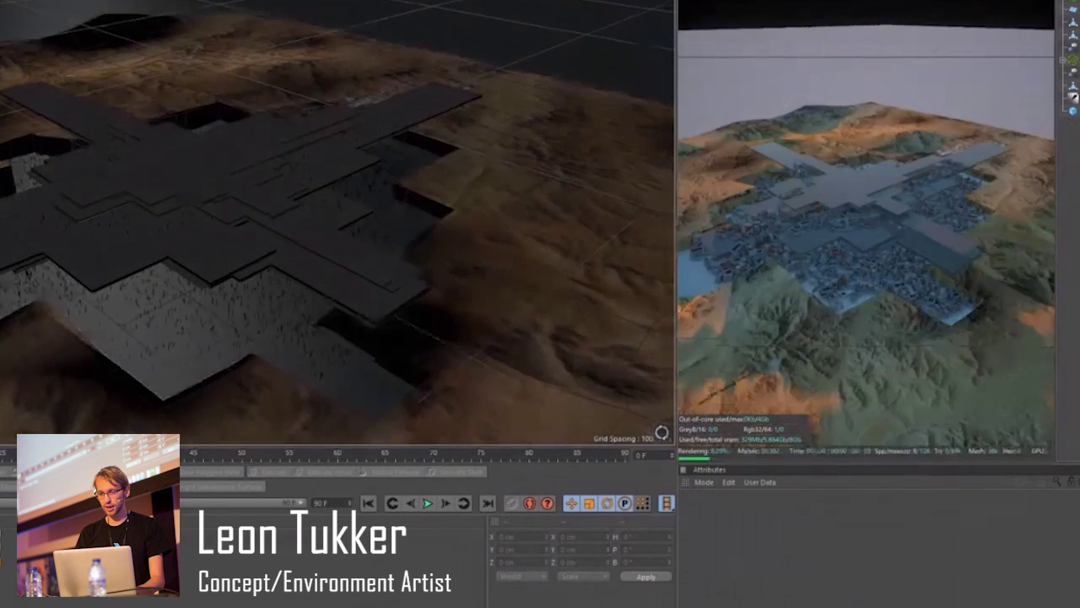
click(1074, 98)
key(r)
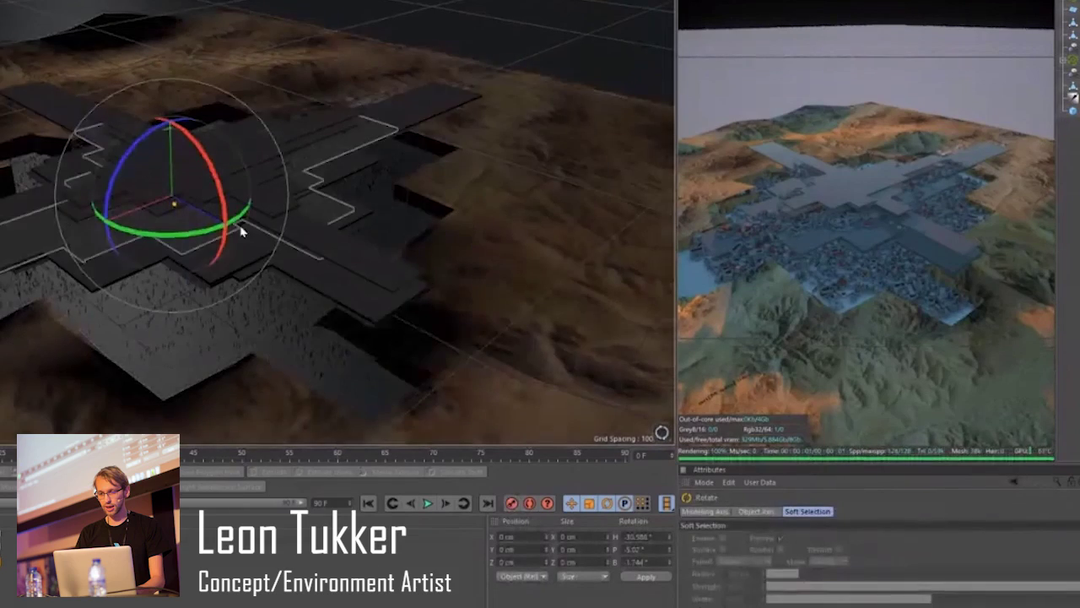
drag(240, 231, 202, 281)
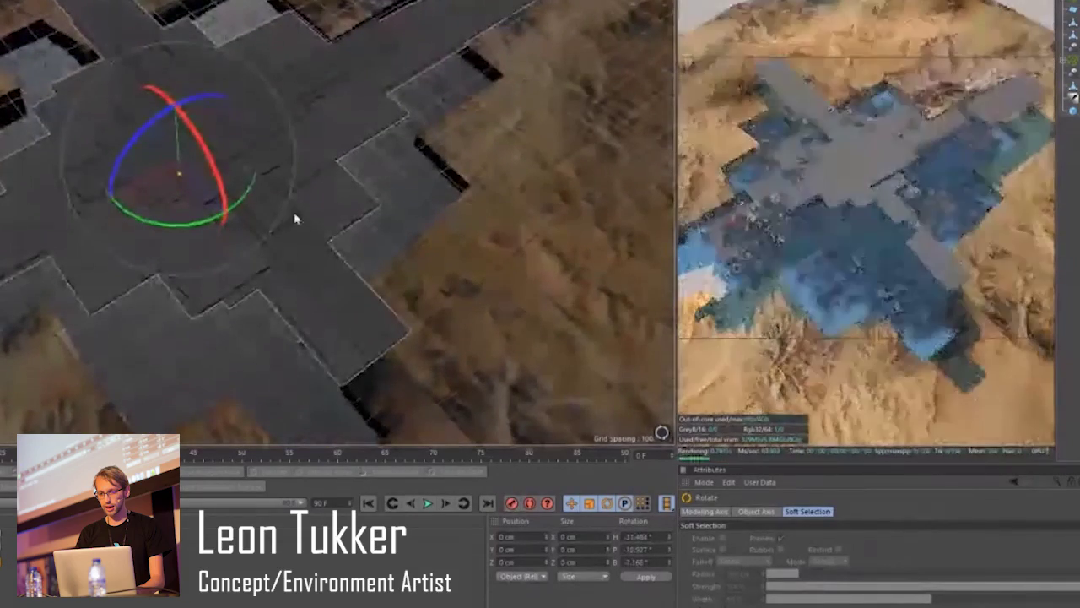
mouse_move(294, 219)
alt+mouse_down()
mouse_move(280, 231)
mouse_move(301, 222)
alt+mouse_up()
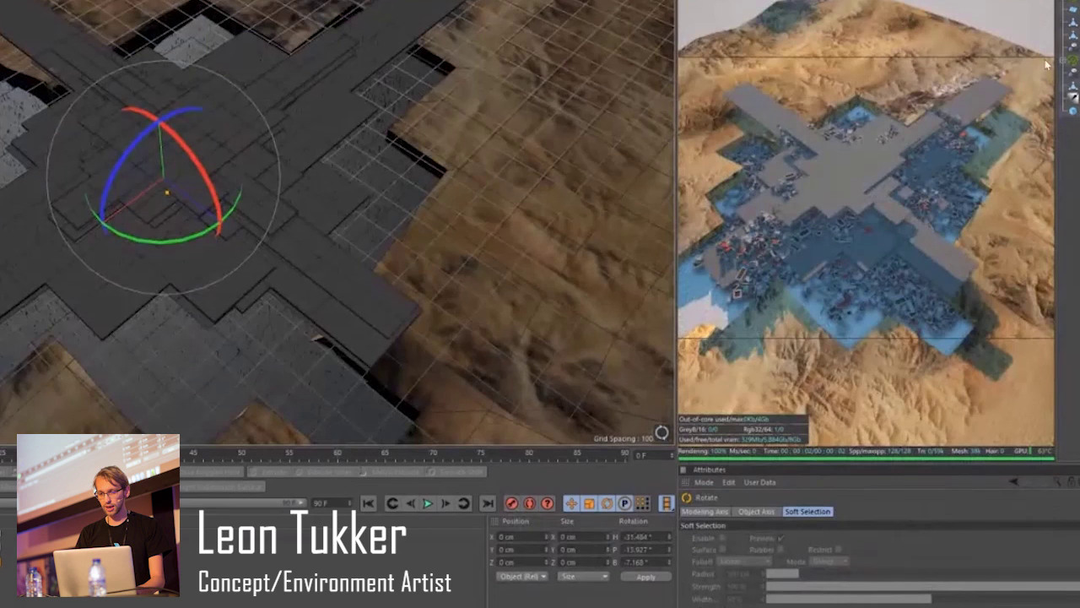
Select the cross-shaped strips of polygons on the small upper platform and split them into a separate object.
click(222, 109)
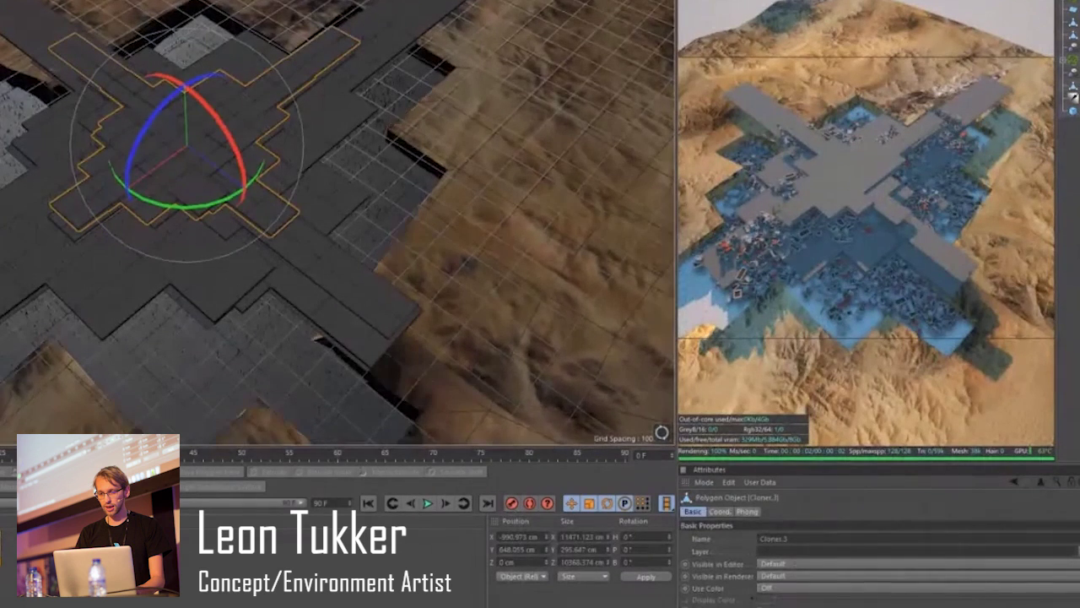
key(Return)
key(9)
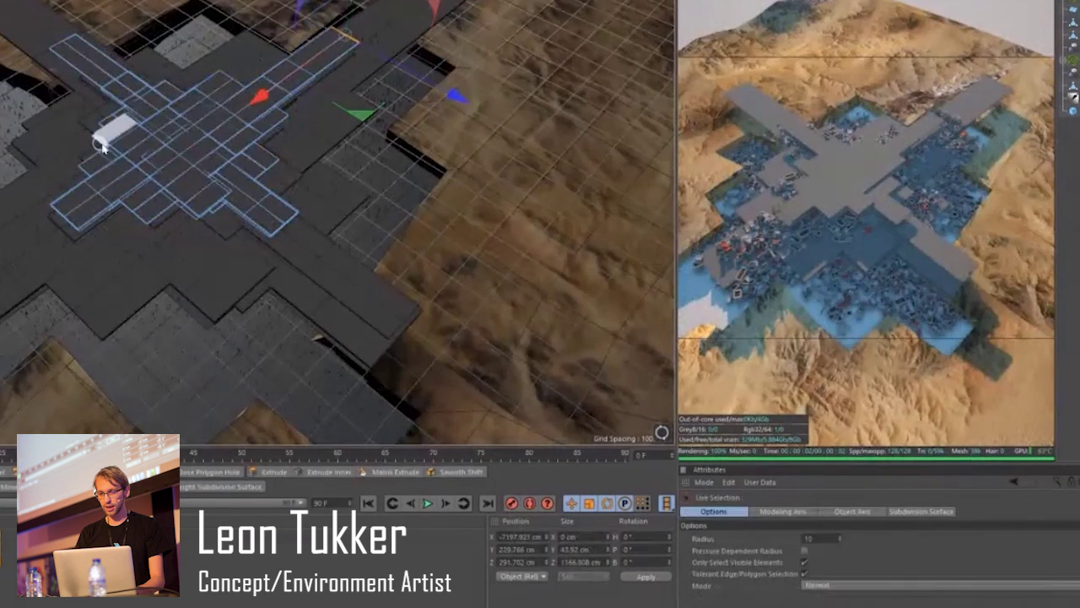
mouse_move(149, 154)
mouse_down()
mouse_move(307, 70)
mouse_move(102, 185)
mouse_move(222, 176)
mouse_move(177, 150)
mouse_move(133, 94)
mouse_move(178, 92)
mouse_up()
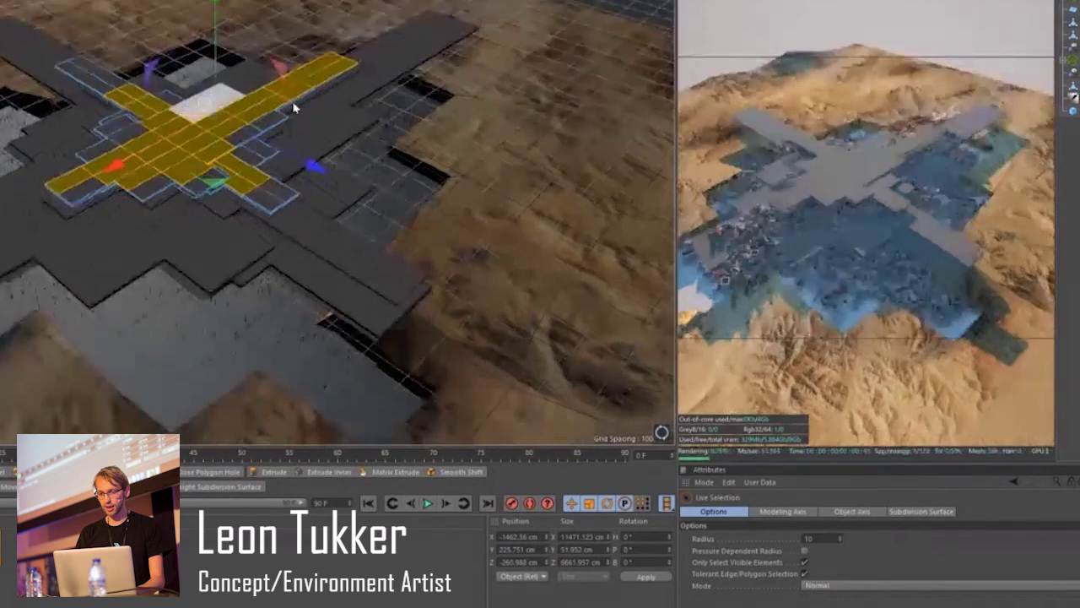
key(u)
key(p)
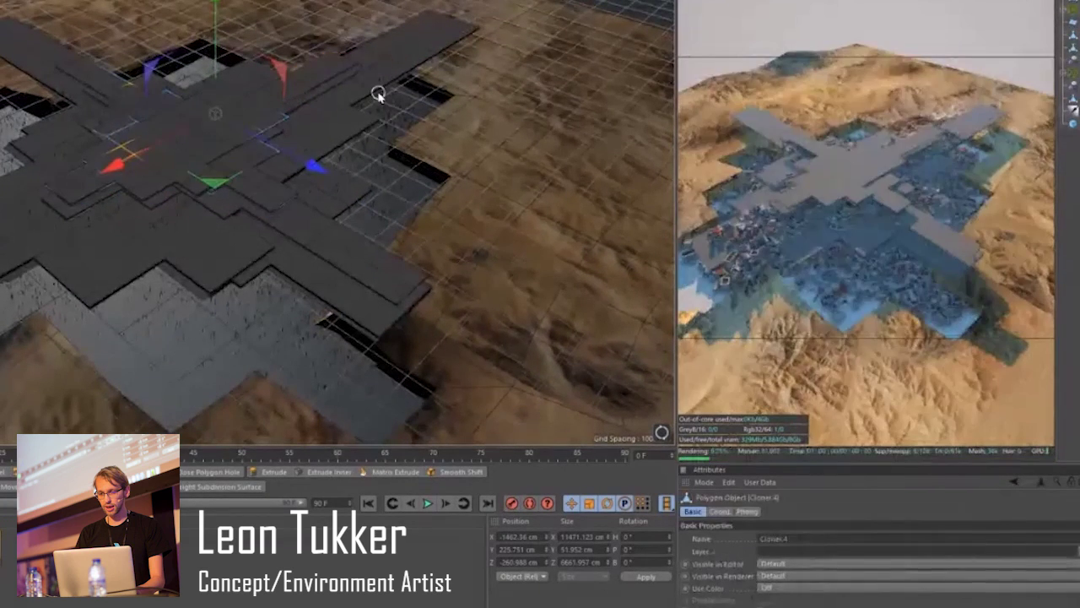
Scatter buildings over the split-off platform polygons with Octane Scatter.2, using Surface distribution on that new object.
key(ctrl+z)
key(ctrl+shift+a)
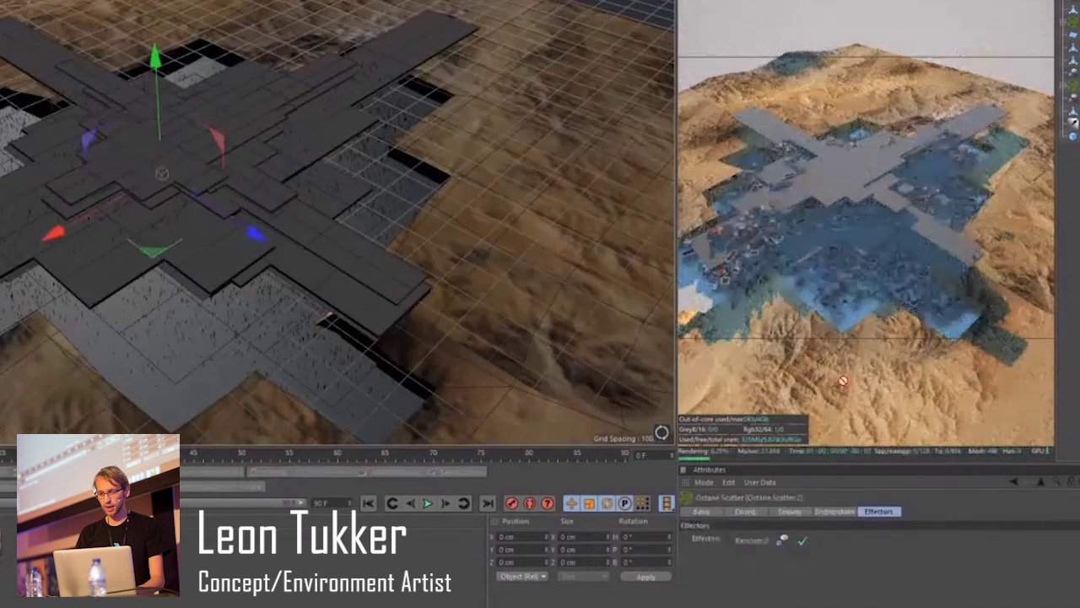
click(839, 512)
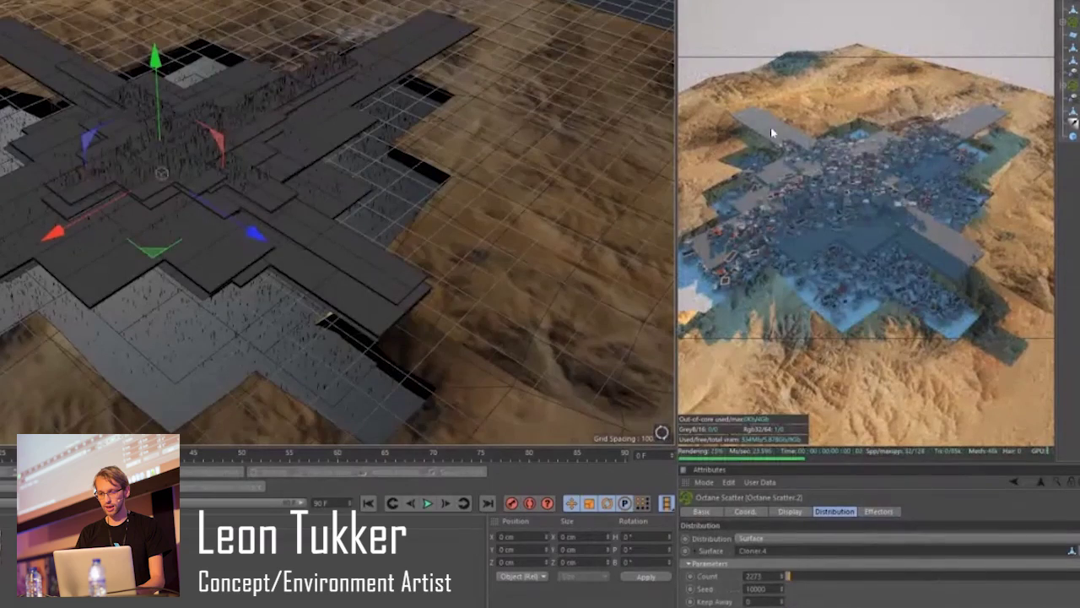
Examine the building scatter across the stacked platforms from higher and lower viewing angles.
mouse_move(421, 197)
alt+mouse_down()
mouse_move(406, 169)
mouse_move(414, 207)
alt+mouse_up()
scroll(215, 182, up, 2)
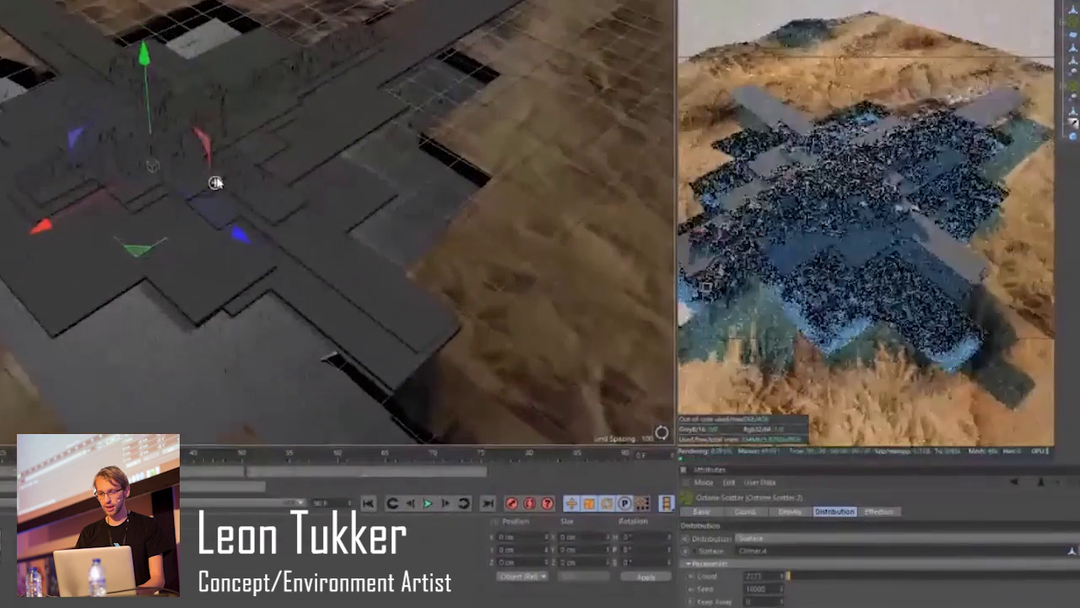
scroll(215, 182, up, 1)
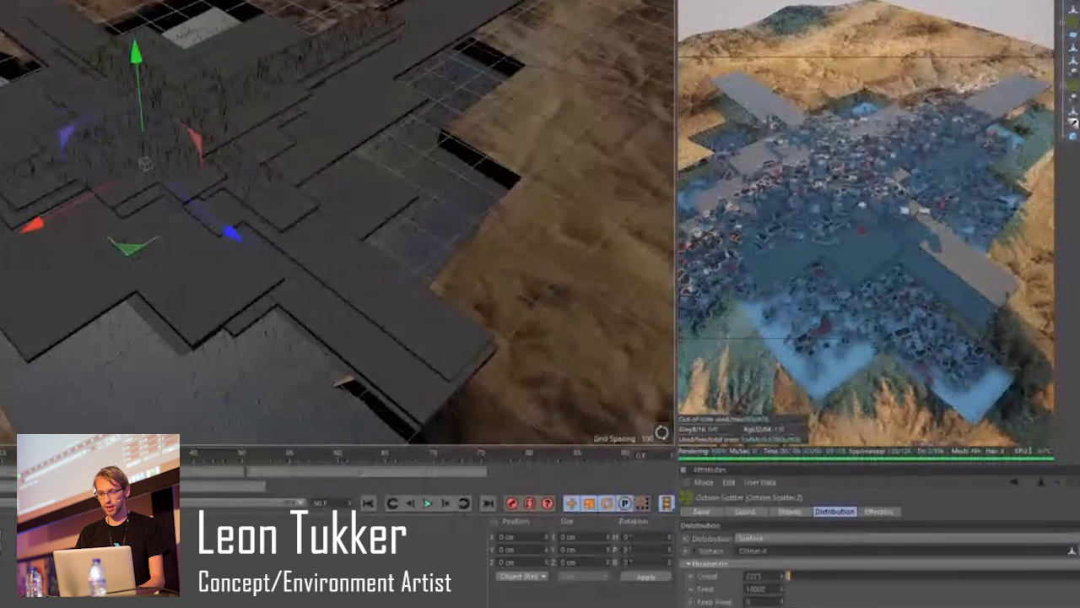
scroll(217, 217, up, 2)
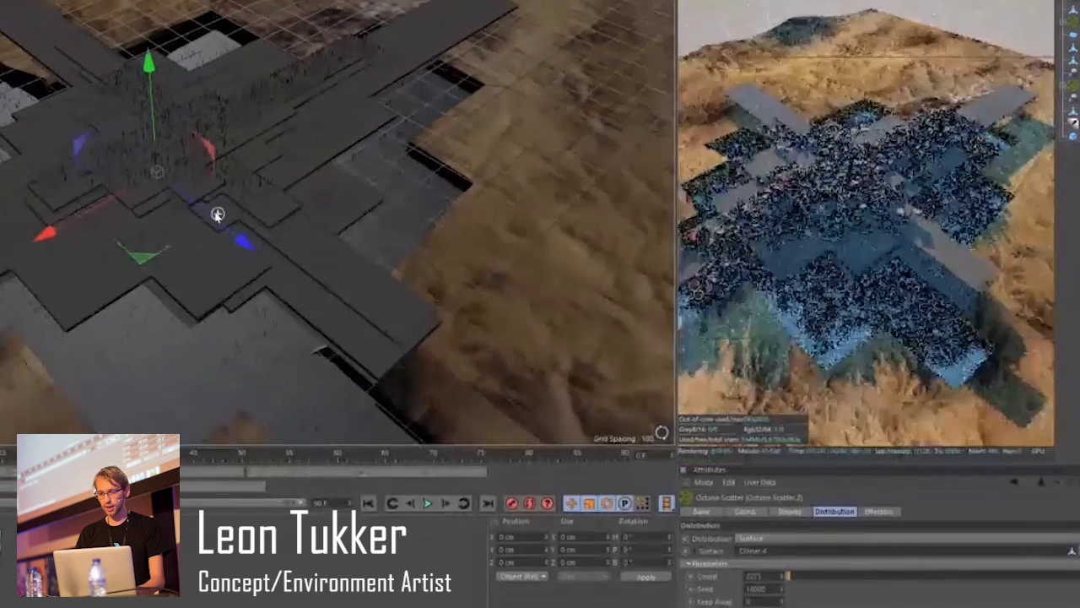
alt+drag(213, 210, 198, 163)
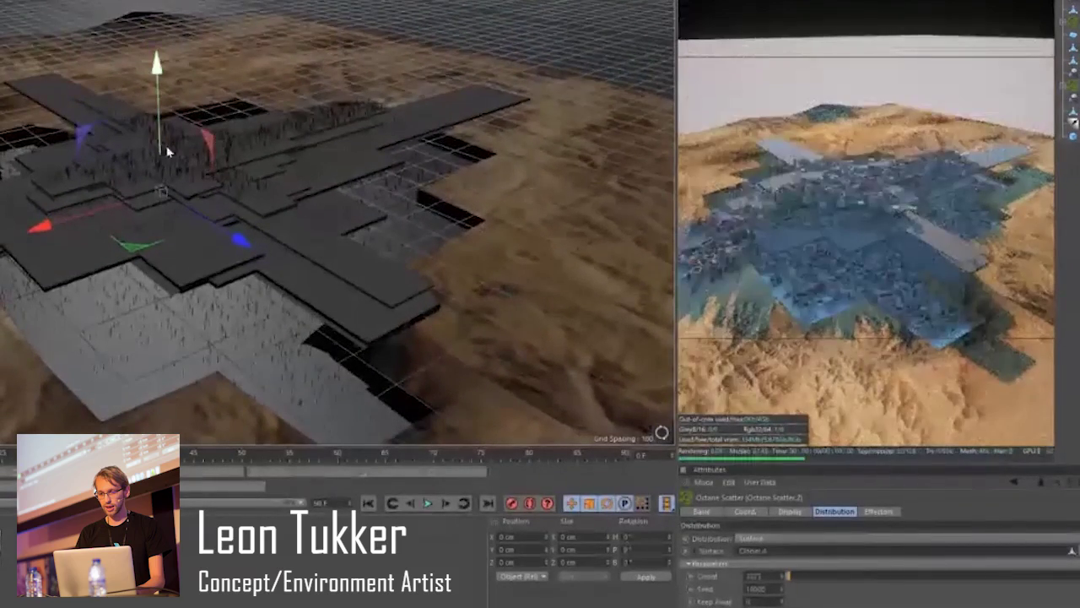
mouse_move(186, 210)
alt+mouse_down()
mouse_move(179, 257)
mouse_move(253, 183)
alt+mouse_up()
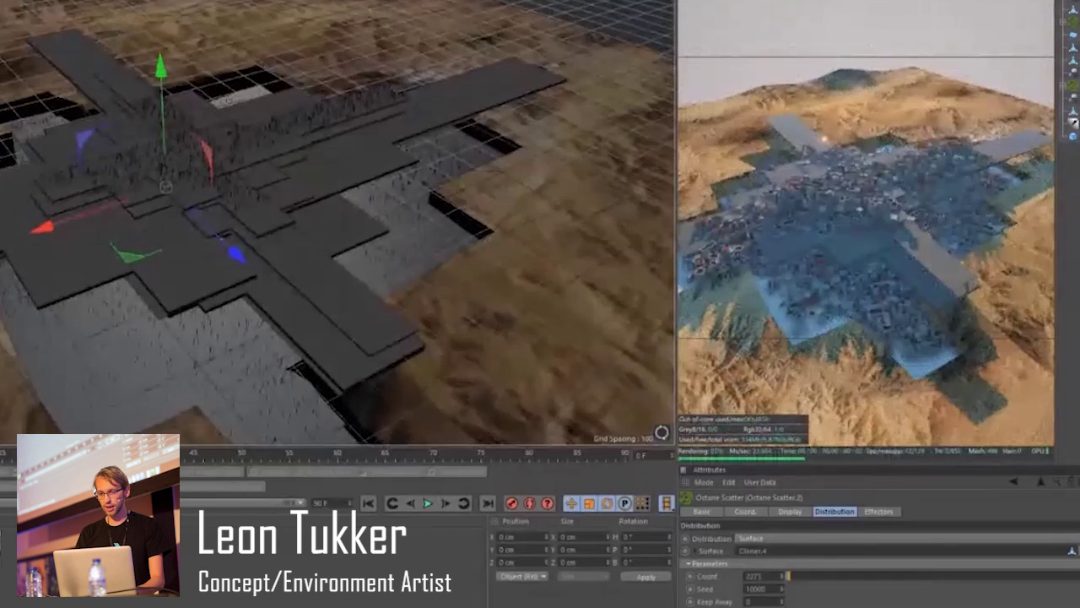
alt+middle_drag(540, 302, 573, 270)
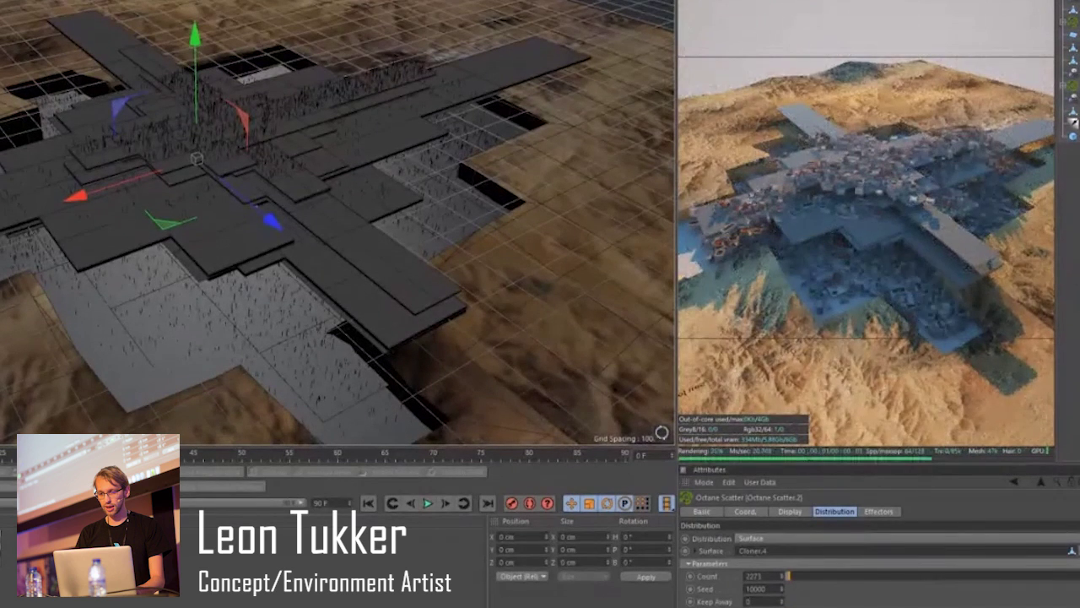
Make Oct_MP_4k the active render setting and choose the file format for its saved image.
click(17, 2)
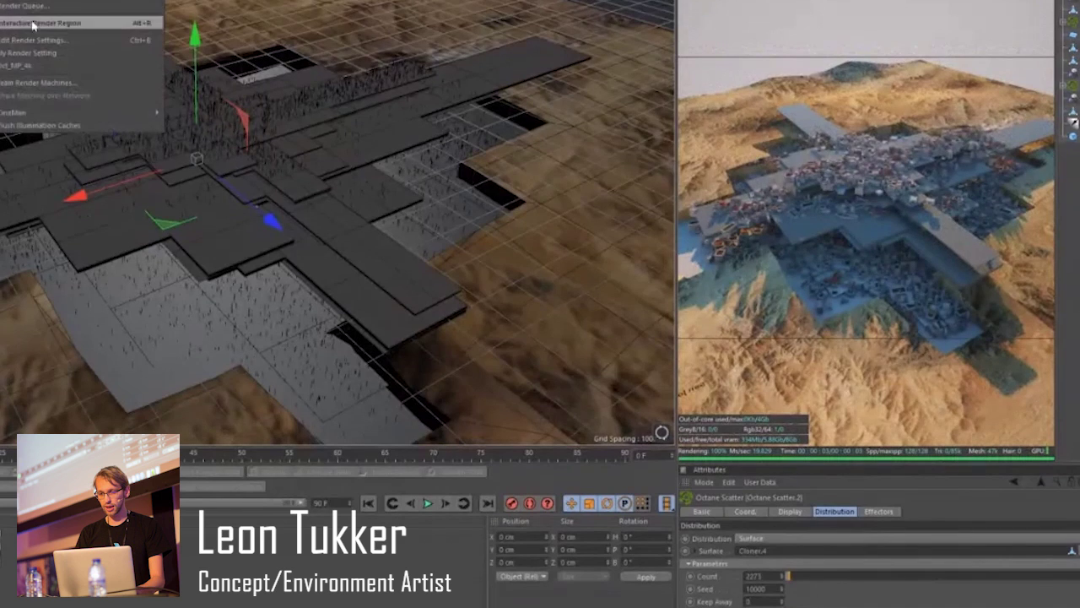
click(36, 41)
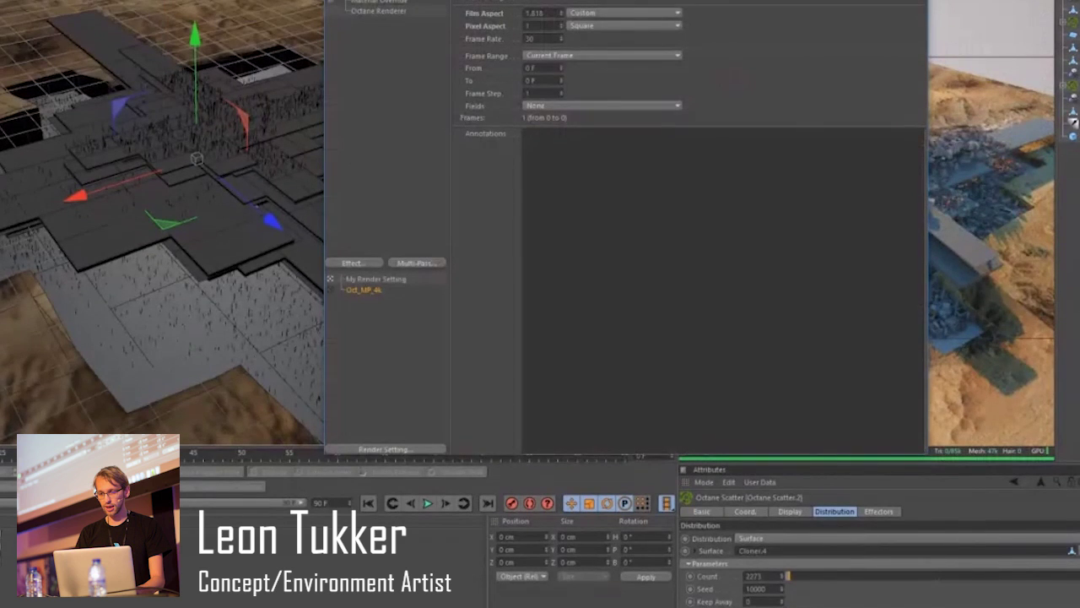
click(330, 290)
click(384, 0)
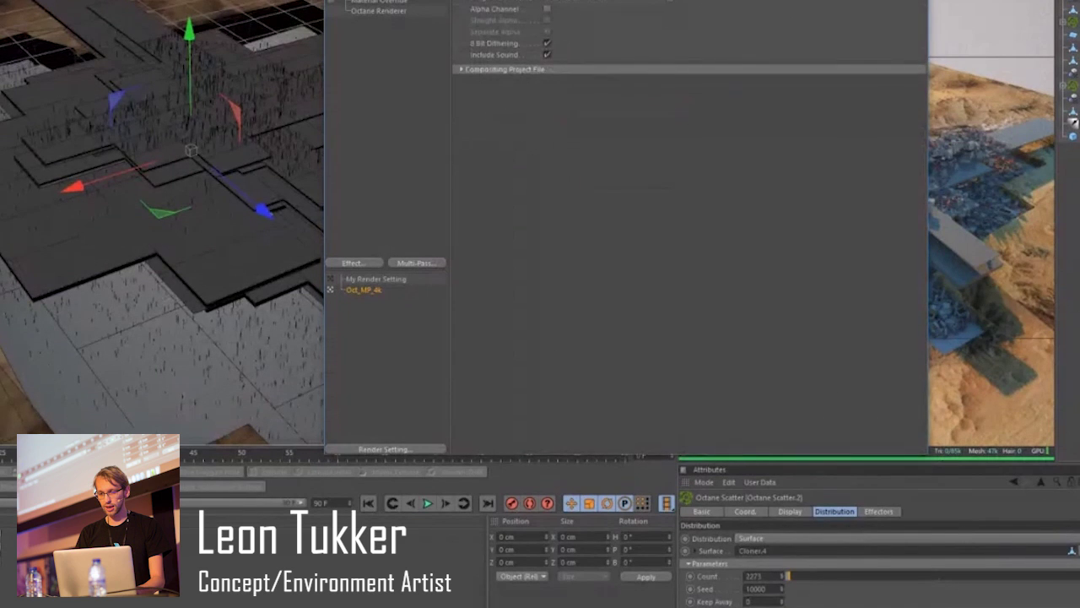
click(568, 1)
click(567, 88)
Choose the Desktop as the save location for the rendered image and start entering its file name.
click(915, 0)
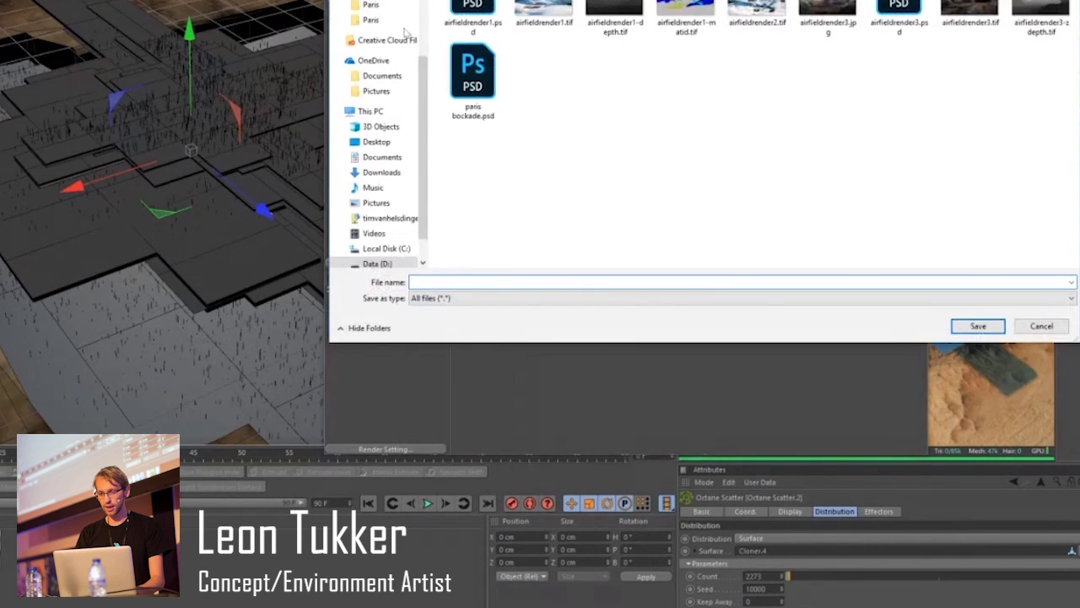
scroll(351, 4, up, 2)
scroll(376, 135, up, 2)
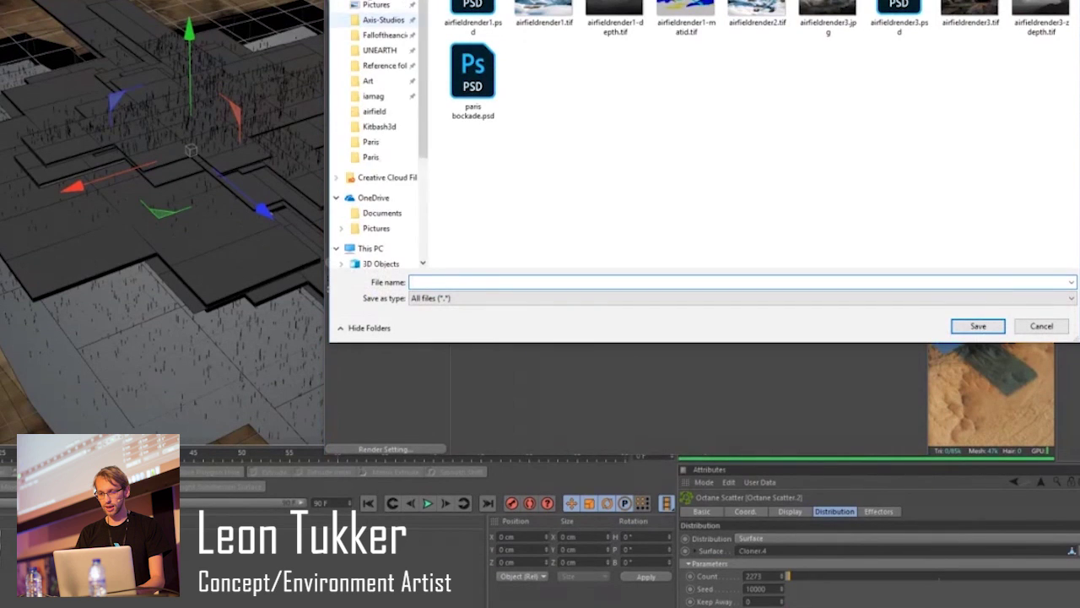
click(380, 1)
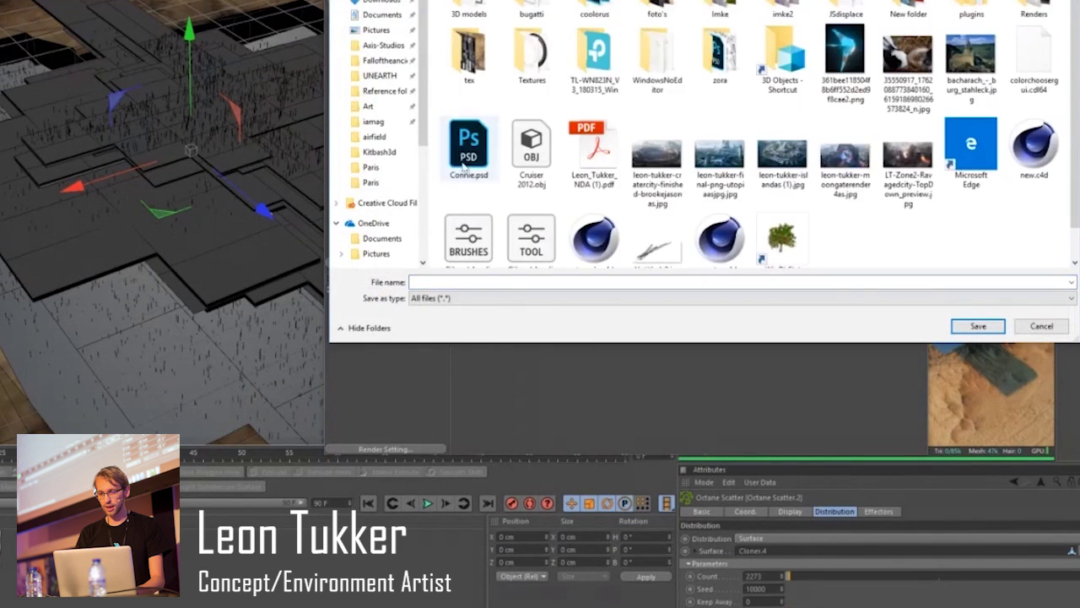
click(428, 280)
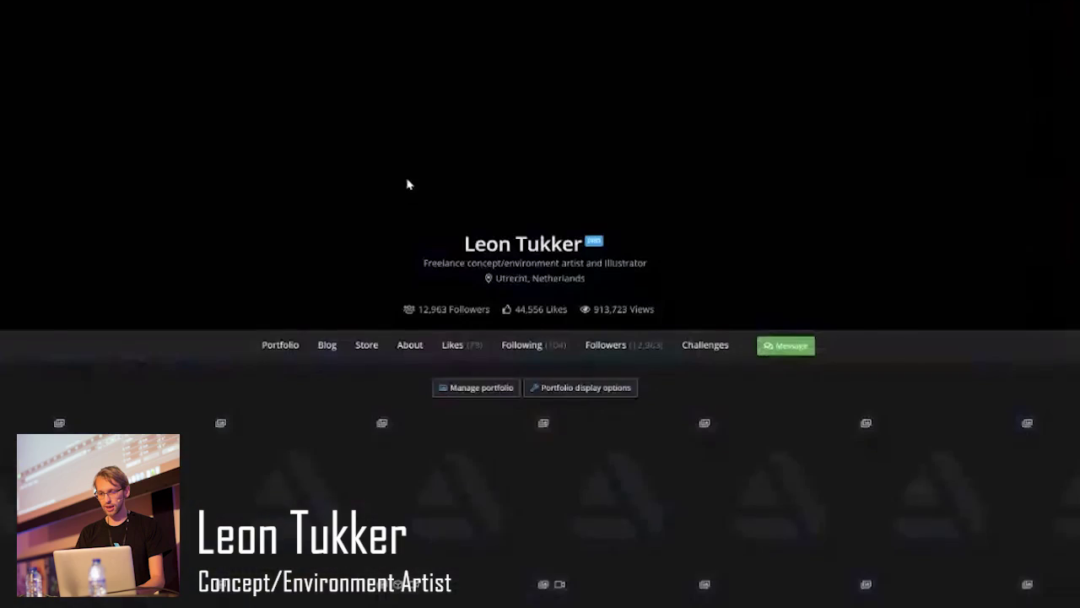
Browse the artwork gallery on the artist's ArtStation portfolio page in the web browser.
scroll(485, 266, down, 4)
scroll(485, 266, down, 5)
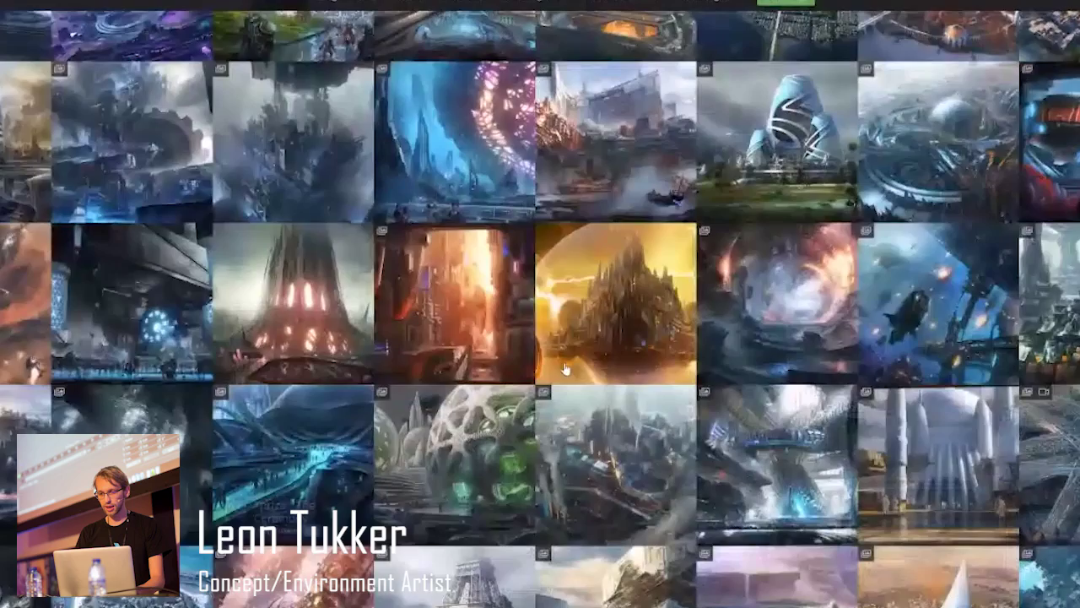
Find the circular ocean city artwork in the portfolio gallery and open it.
scroll(590, 354, up, 2)
scroll(607, 380, down, 8)
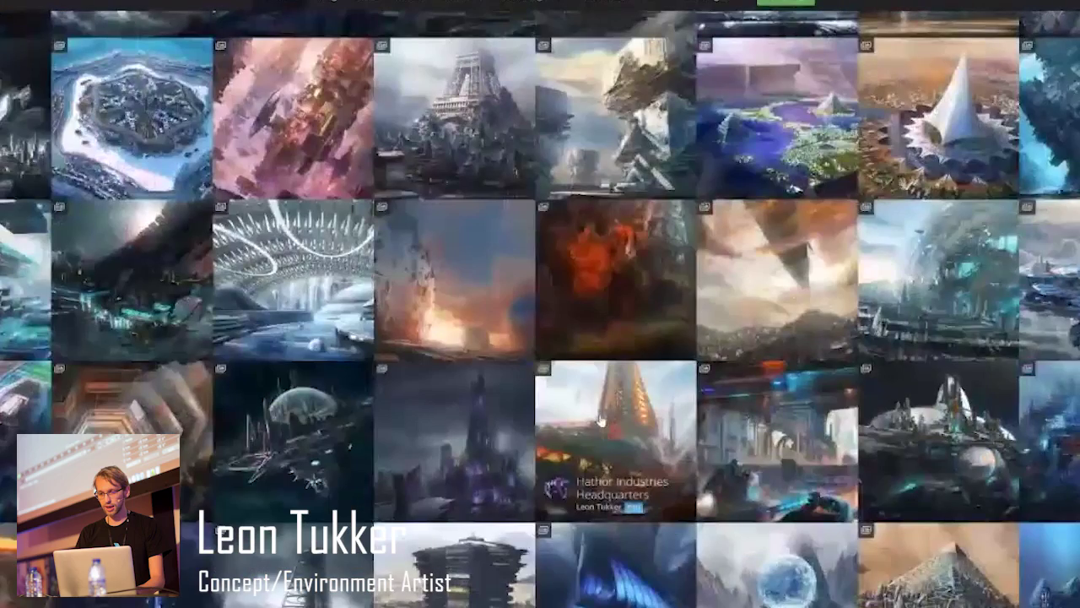
scroll(591, 453, up, 2)
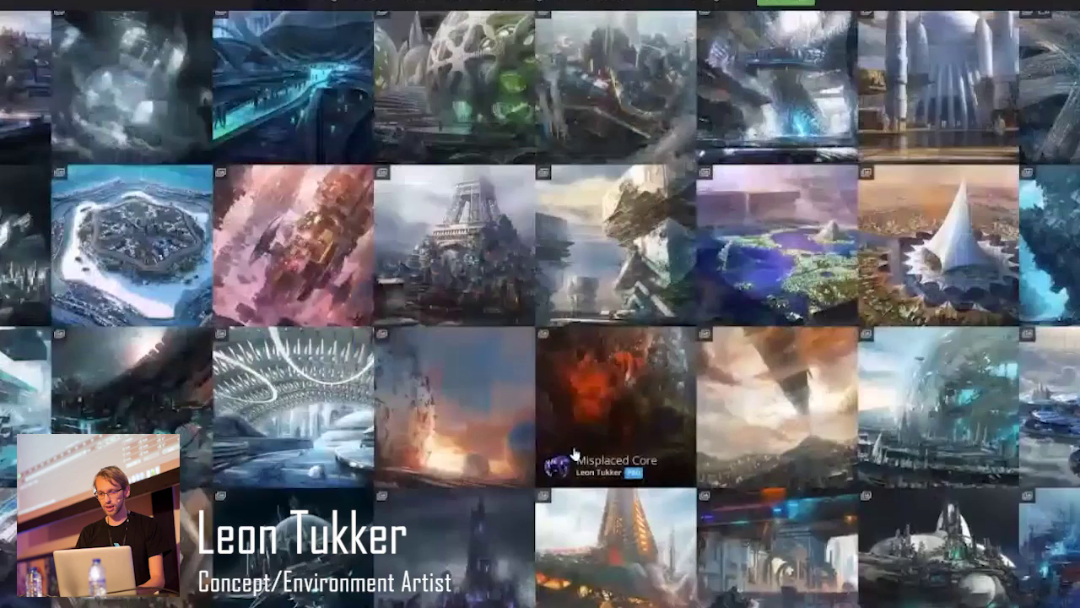
scroll(574, 454, up, 2)
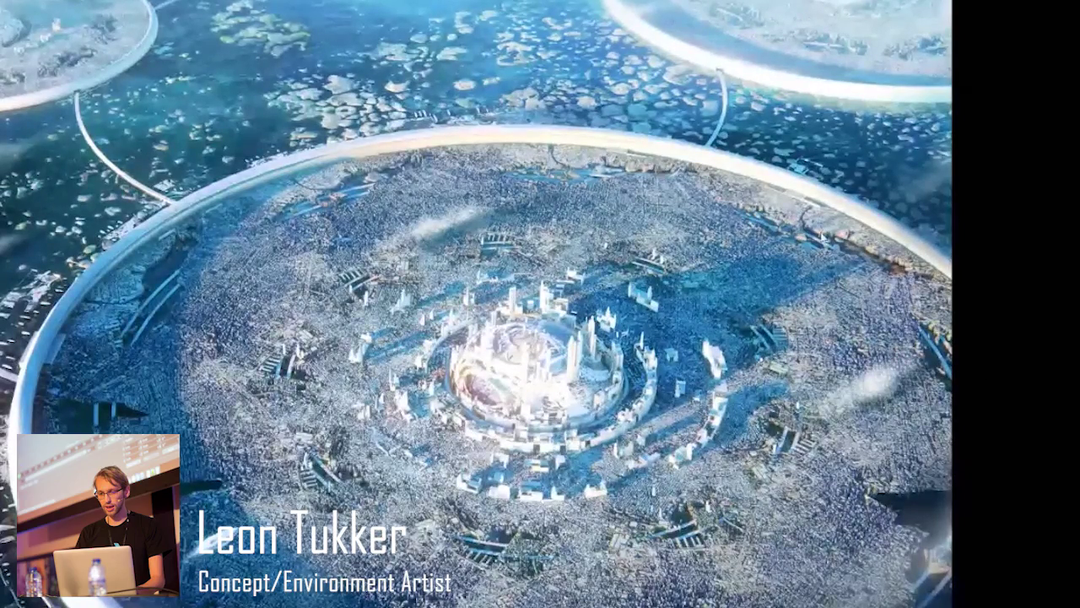
Compare the finished painting of the circular ocean city with the plain base image shown below it.
scroll(777, 224, down, 4)
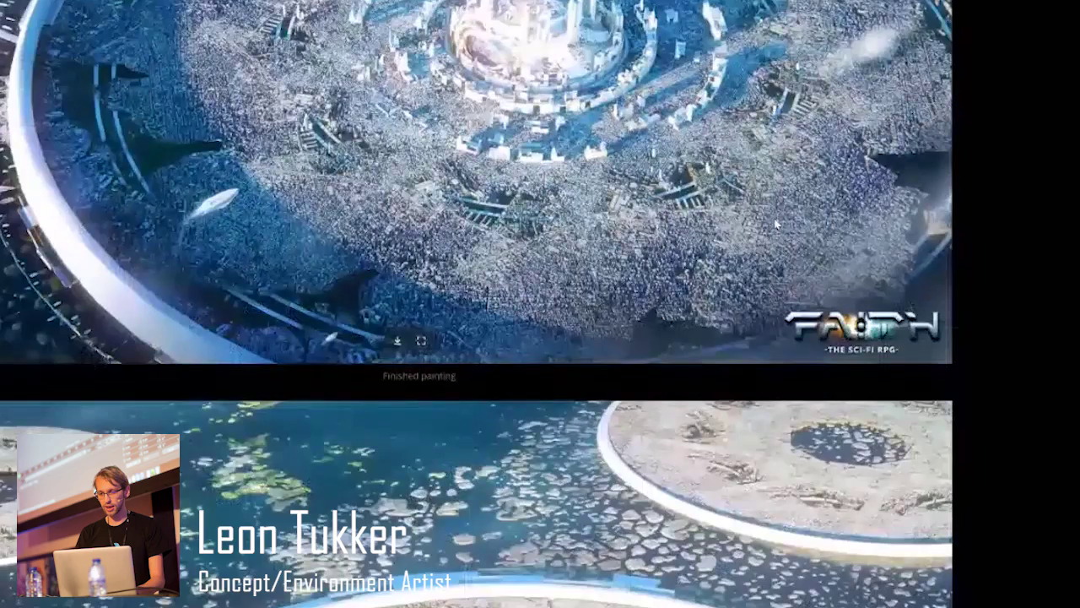
scroll(776, 223, down, 5)
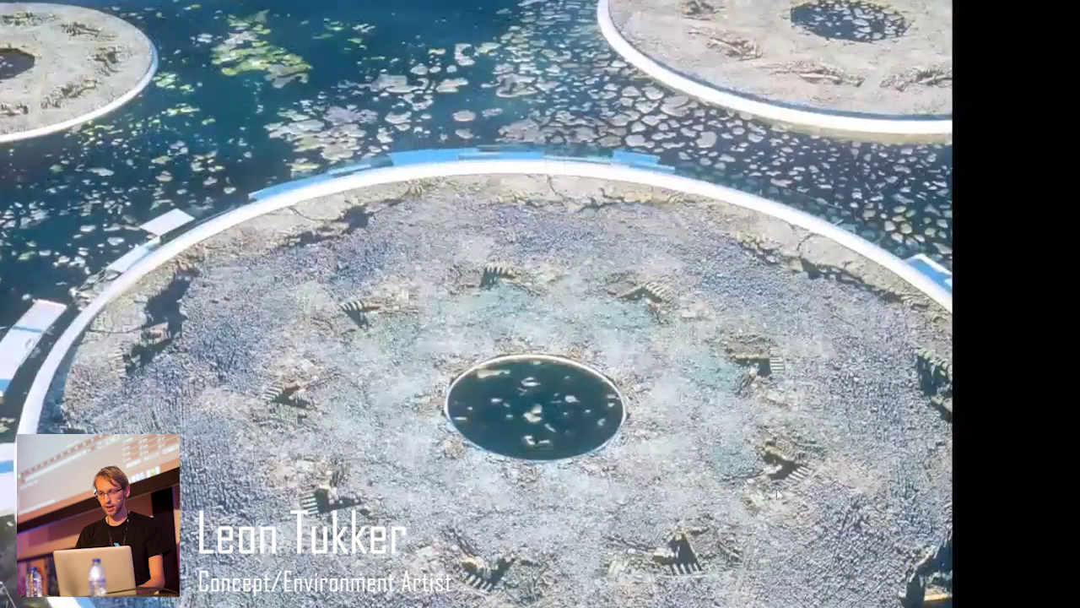
scroll(788, 516, up, 2)
scroll(762, 454, up, 6)
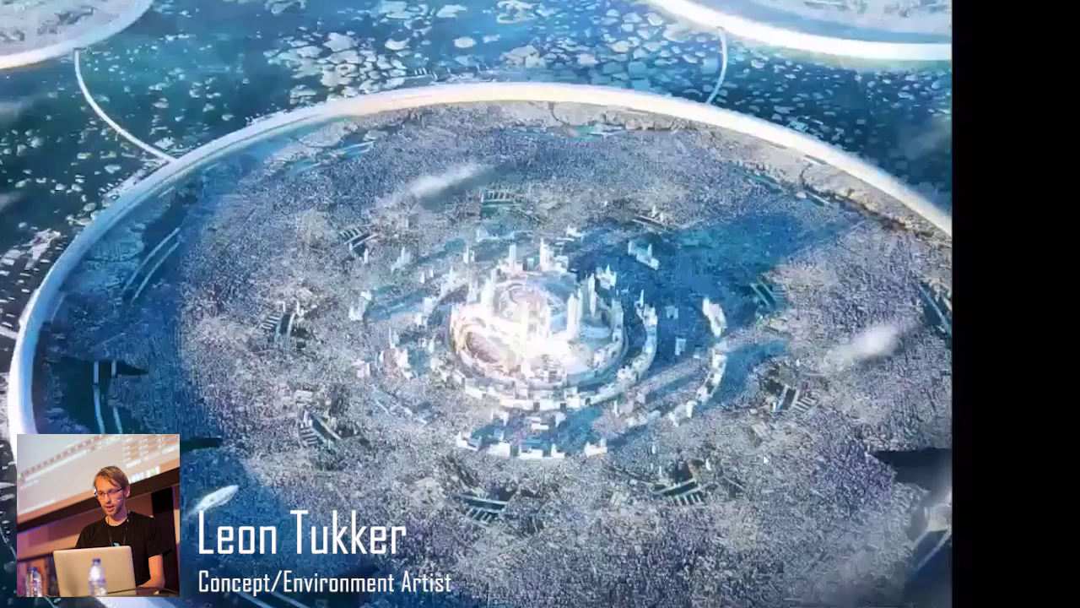
scroll(762, 454, down, 4)
scroll(584, 476, up, 4)
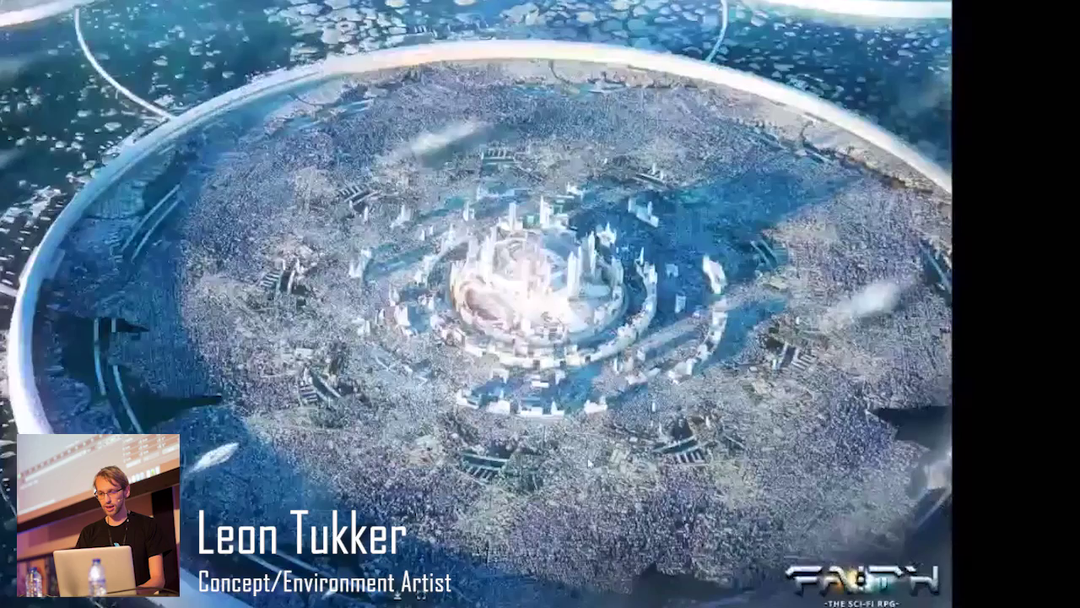
scroll(476, 338, down, 7)
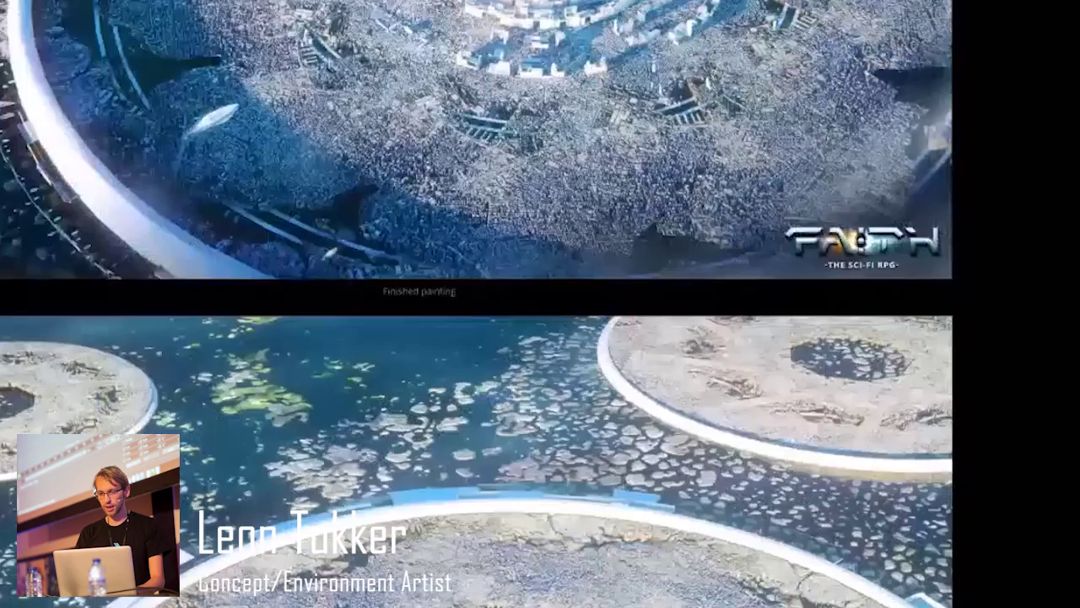
scroll(524, 509, up, 4)
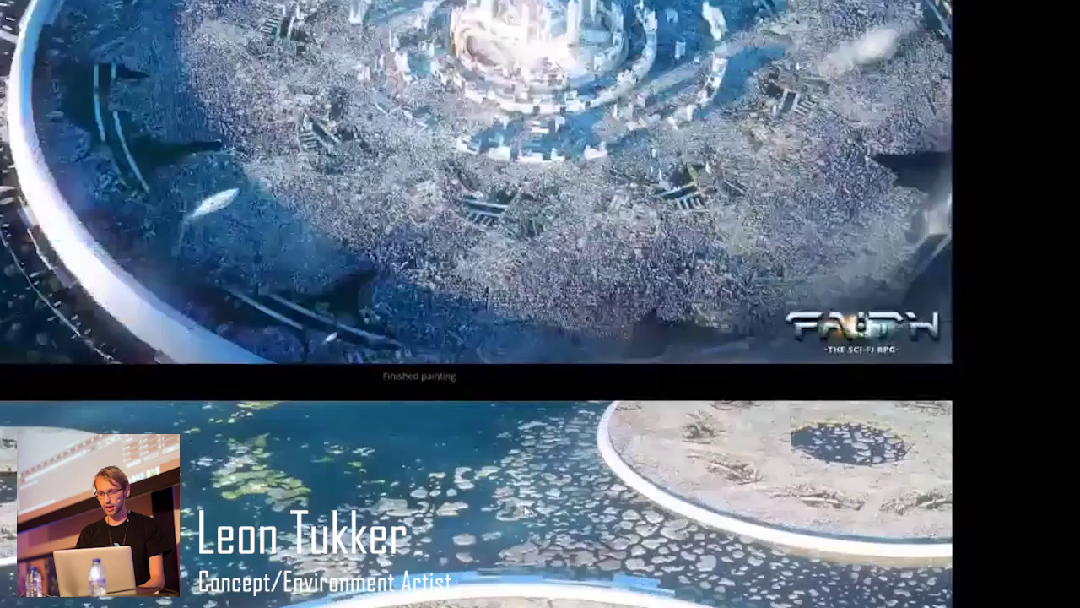
scroll(525, 509, up, 4)
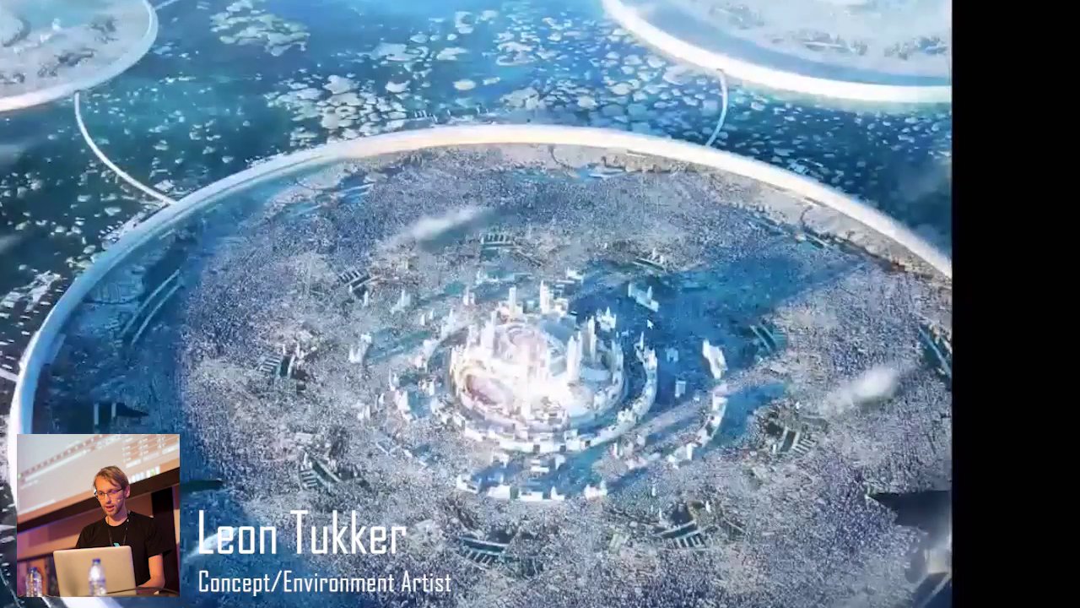
scroll(477, 304, down, 1)
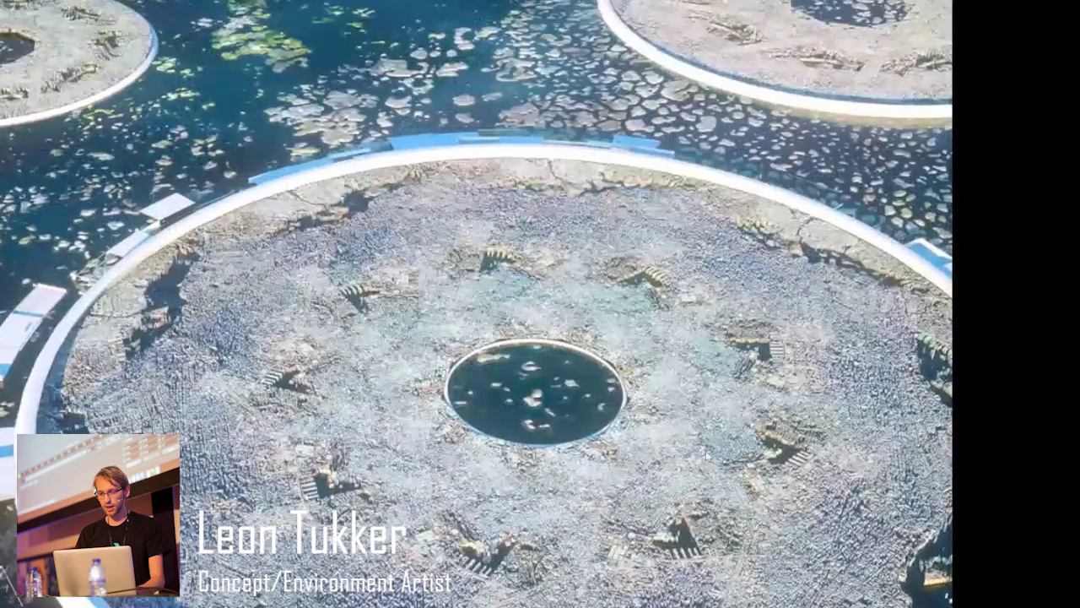
scroll(572, 470, up, 3)
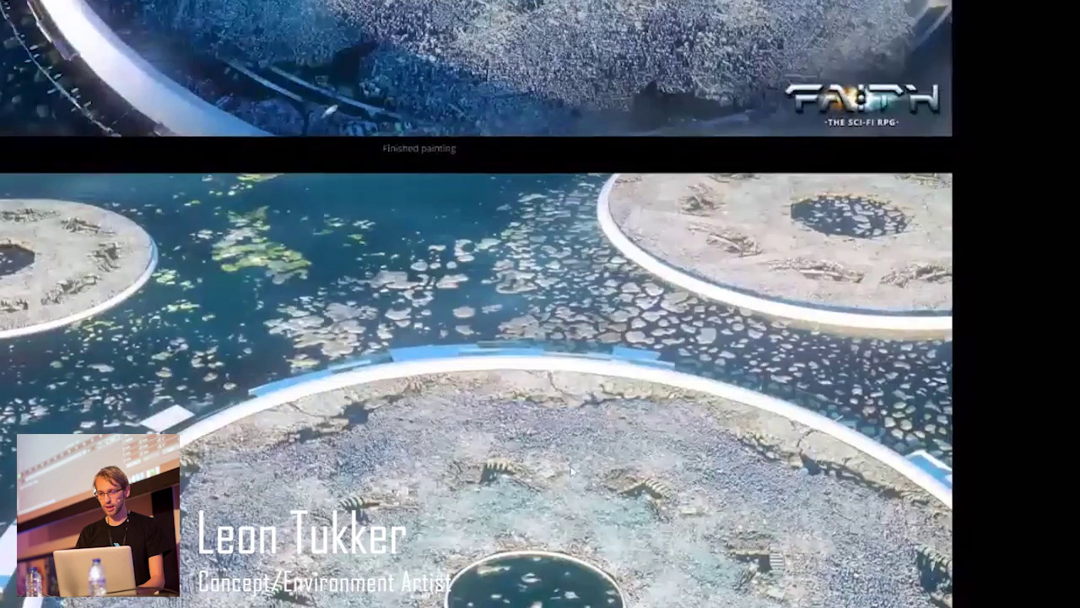
scroll(570, 470, down, 3)
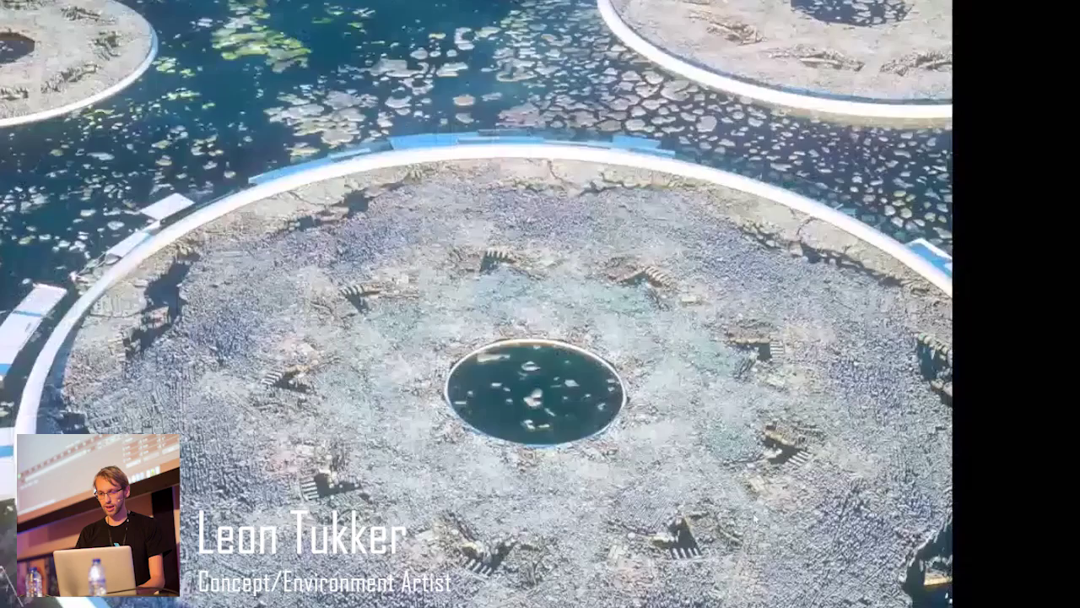
scroll(630, 412, up, 5)
scroll(630, 411, down, 4)
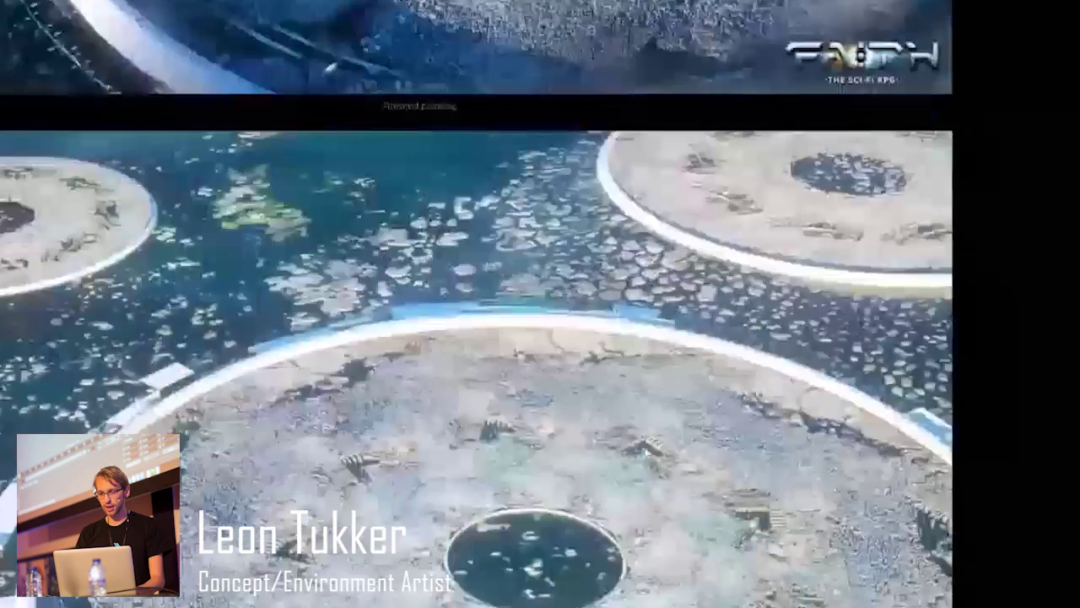
scroll(629, 412, up, 4)
scroll(629, 412, down, 5)
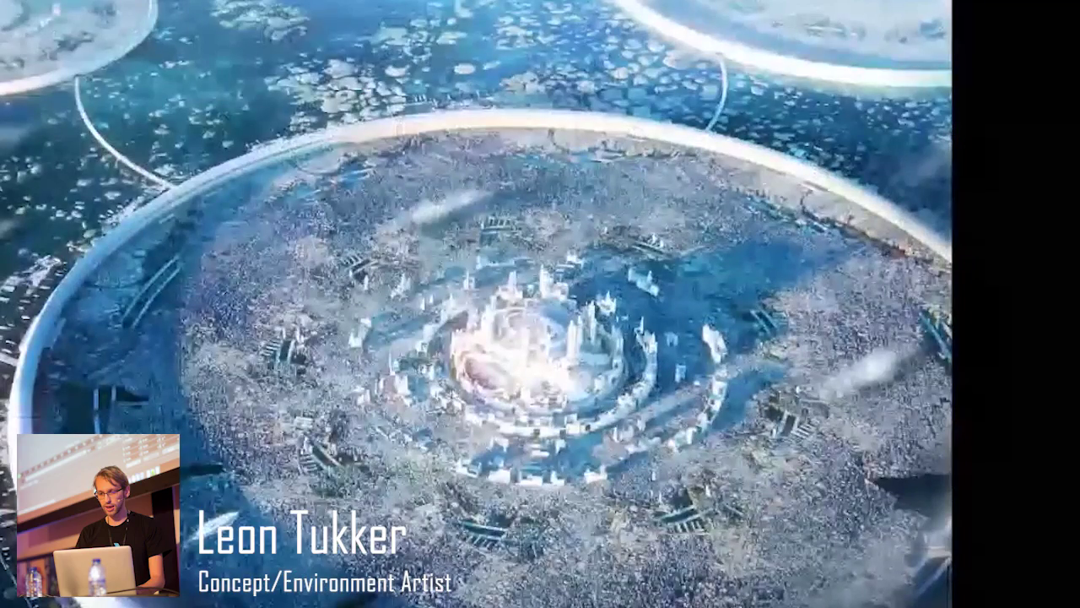
scroll(586, 453, down, 8)
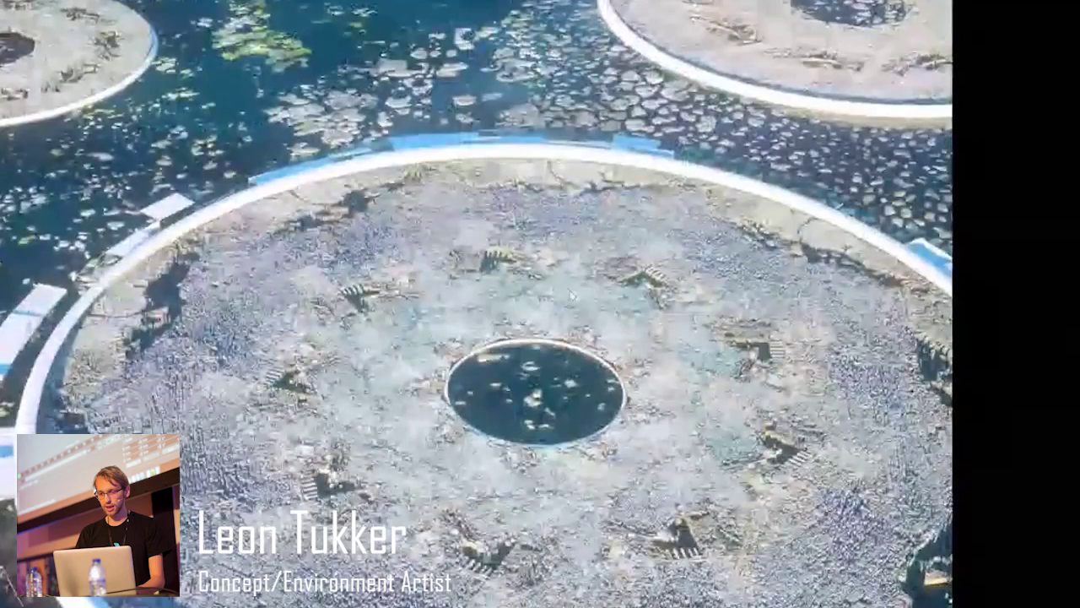
Return to the portfolio gallery and look through more of its artwork thumbnails.
scroll(552, 316, down, 8)
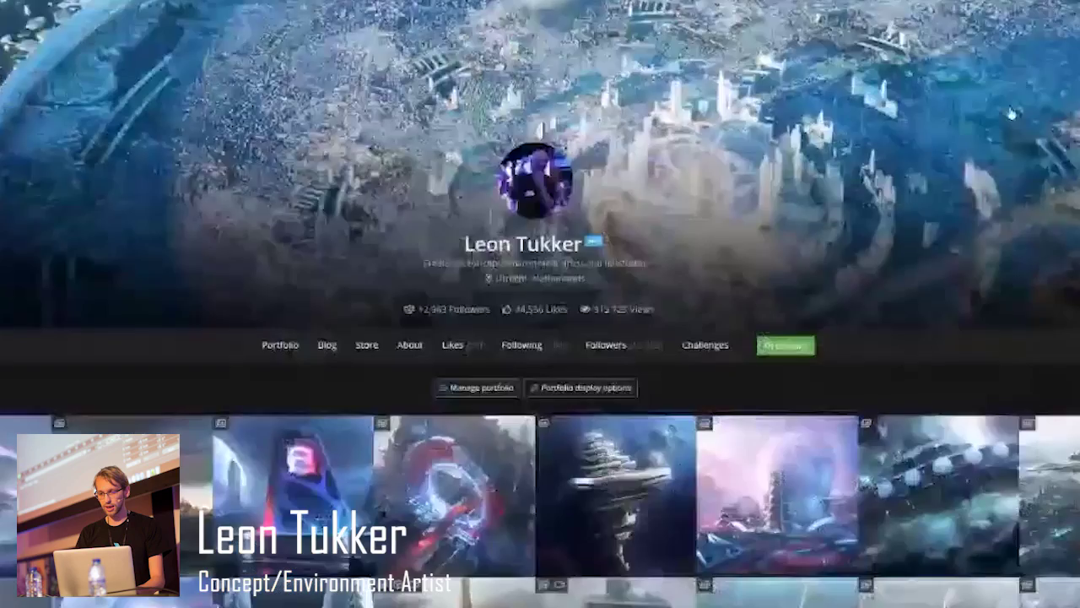
scroll(699, 314, down, 10)
scroll(608, 373, up, 3)
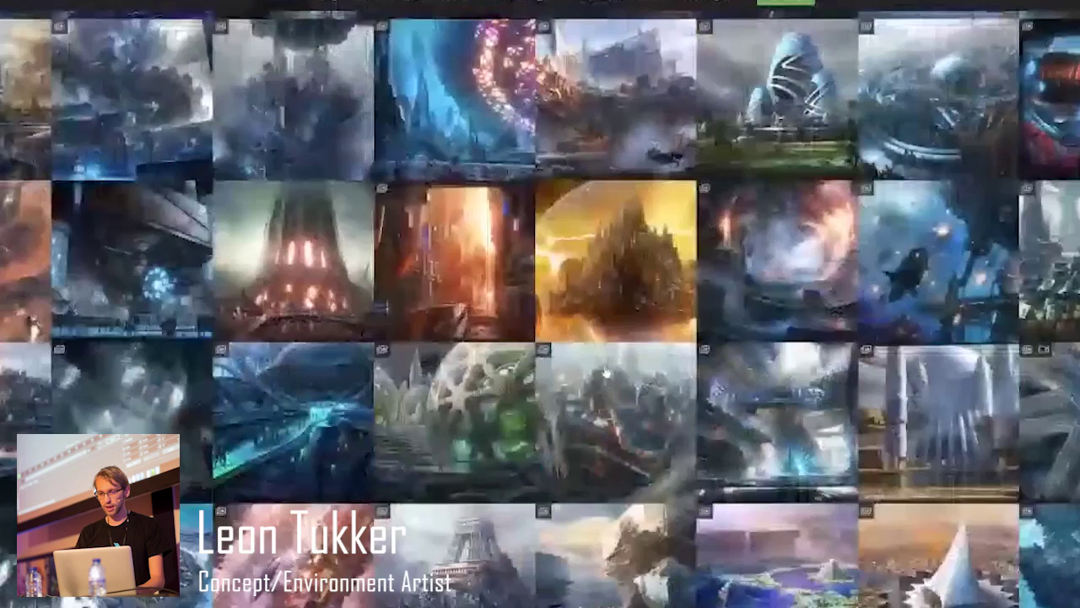
scroll(605, 373, up, 6)
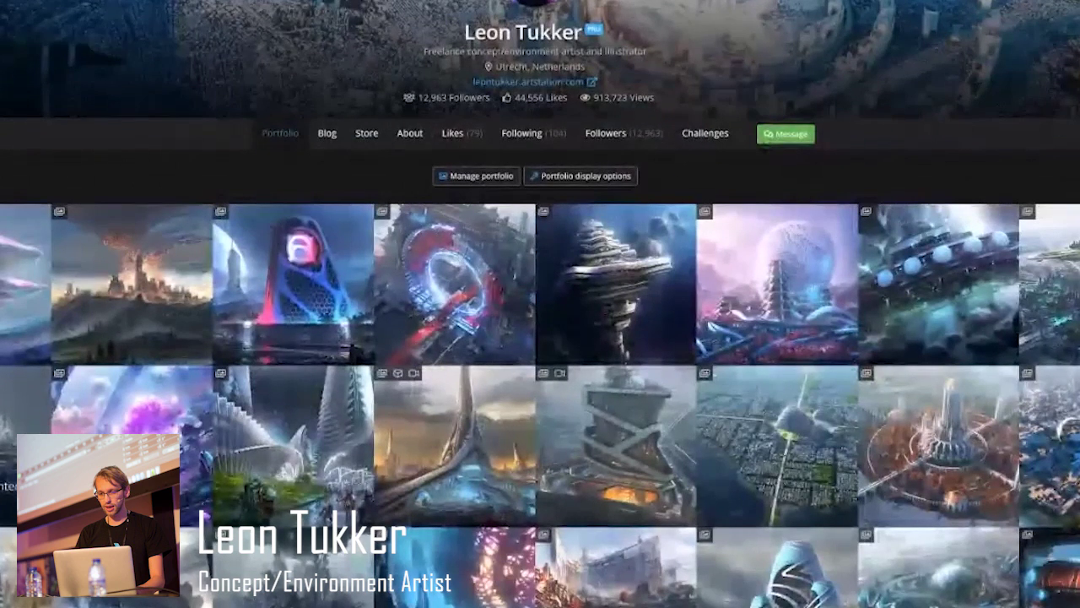
Examine the white futuristic city artwork from the final image through its building kit, close-ups, line sketches, grayscale concept and modelling process.
key(alt+Tab)
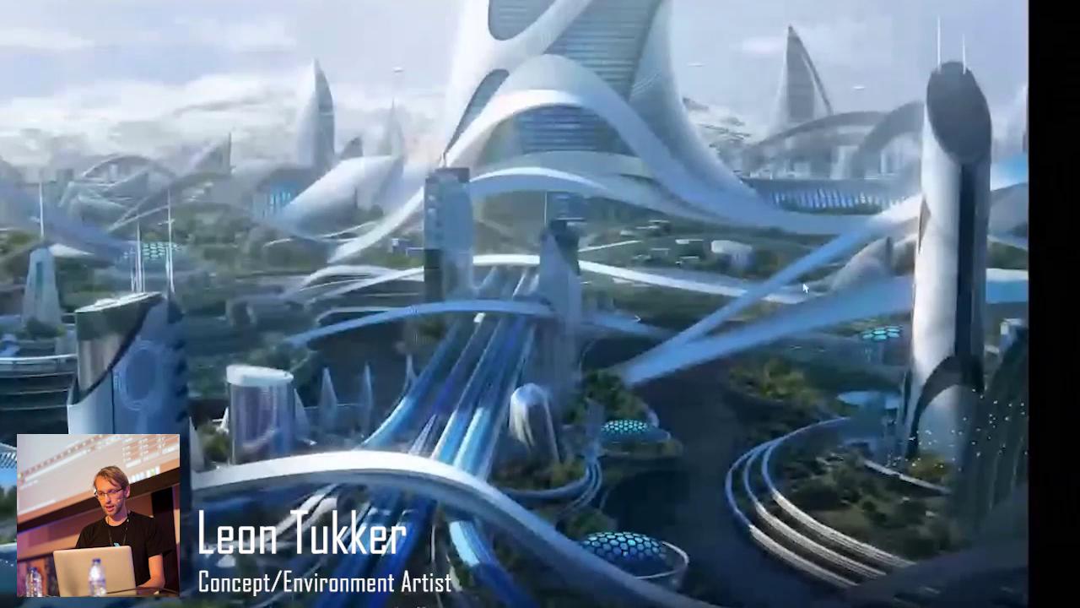
scroll(867, 292, down, 4)
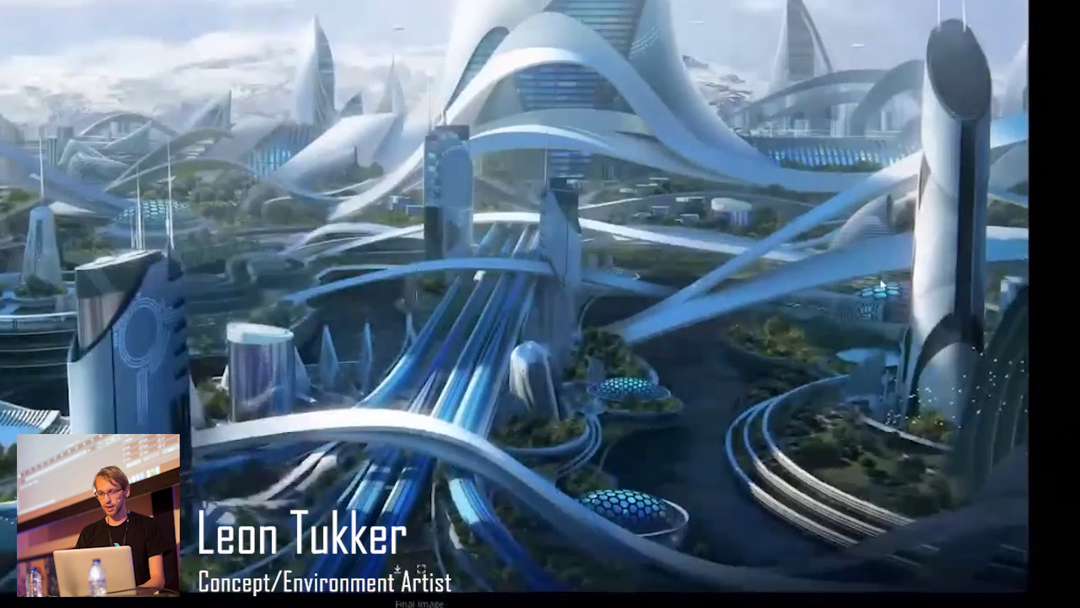
scroll(822, 268, up, 3)
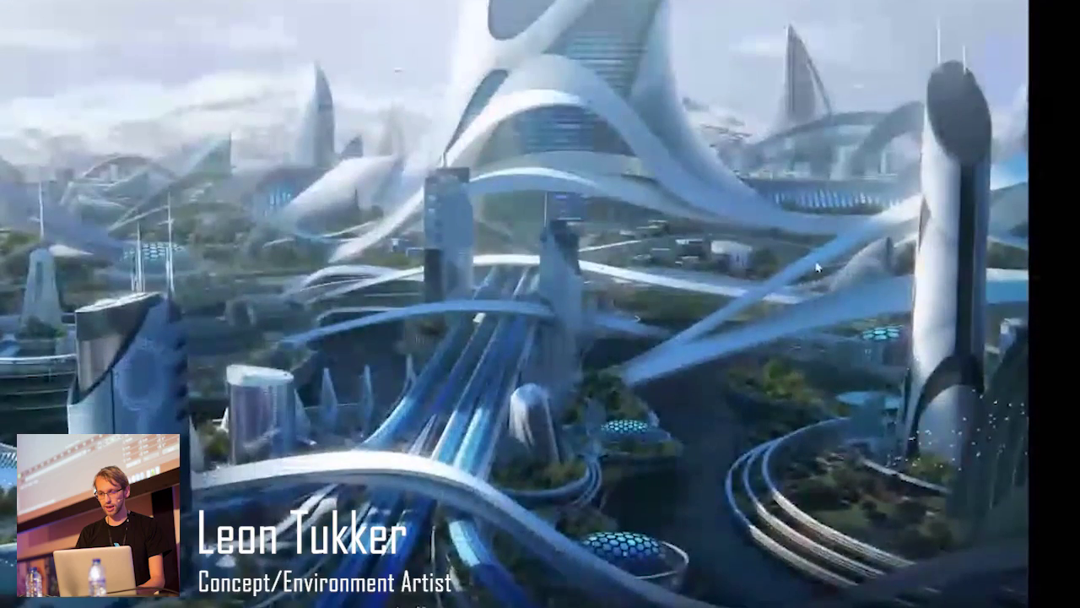
scroll(810, 268, down, 5)
scroll(798, 270, down, 5)
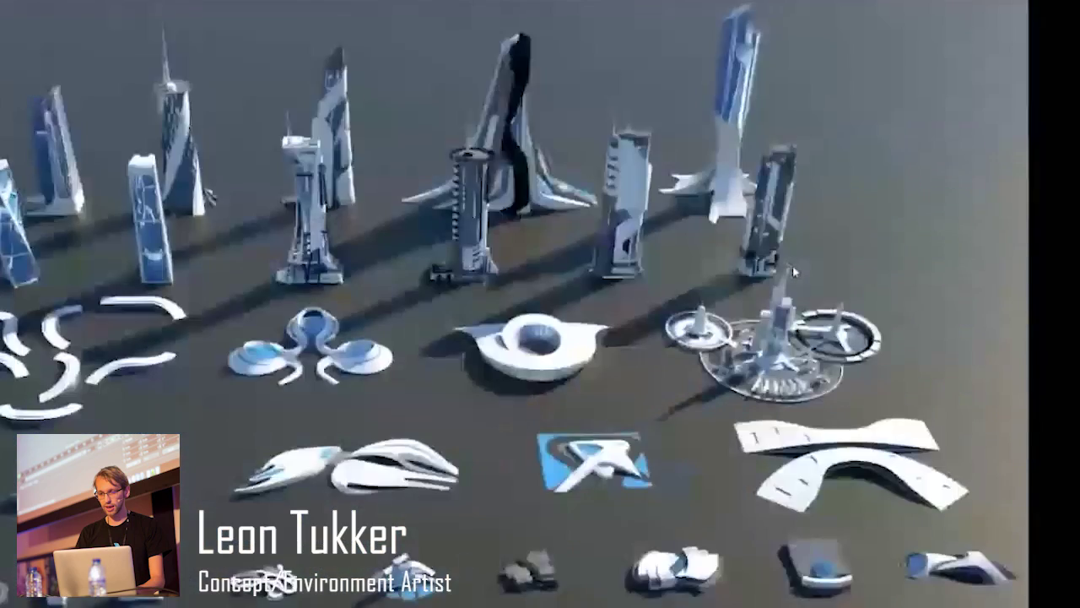
scroll(794, 274, down, 4)
scroll(796, 278, down, 15)
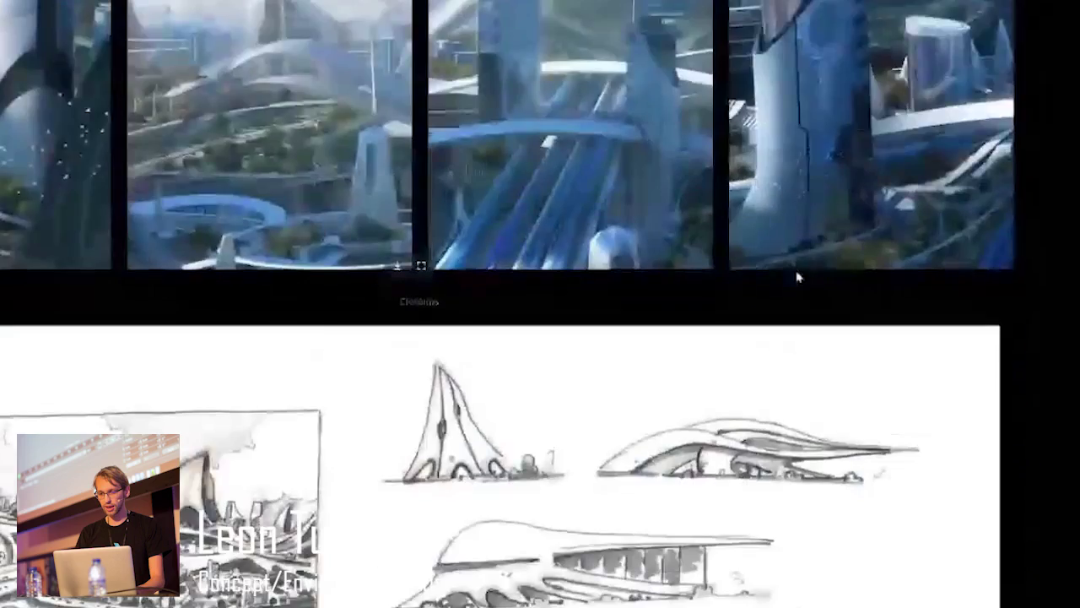
scroll(797, 291, down, 12)
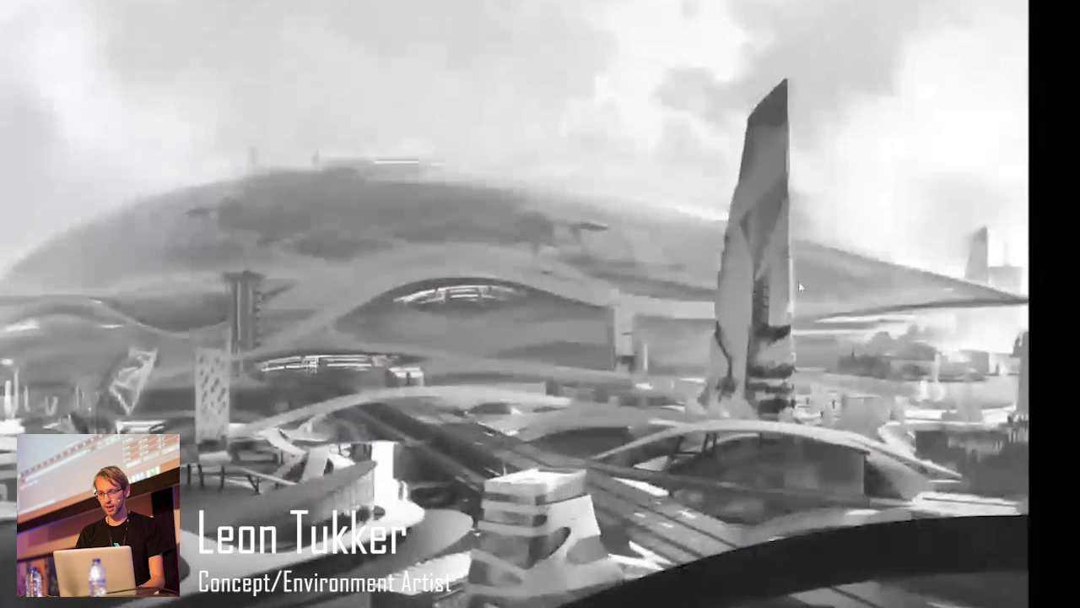
scroll(775, 302, down, 2)
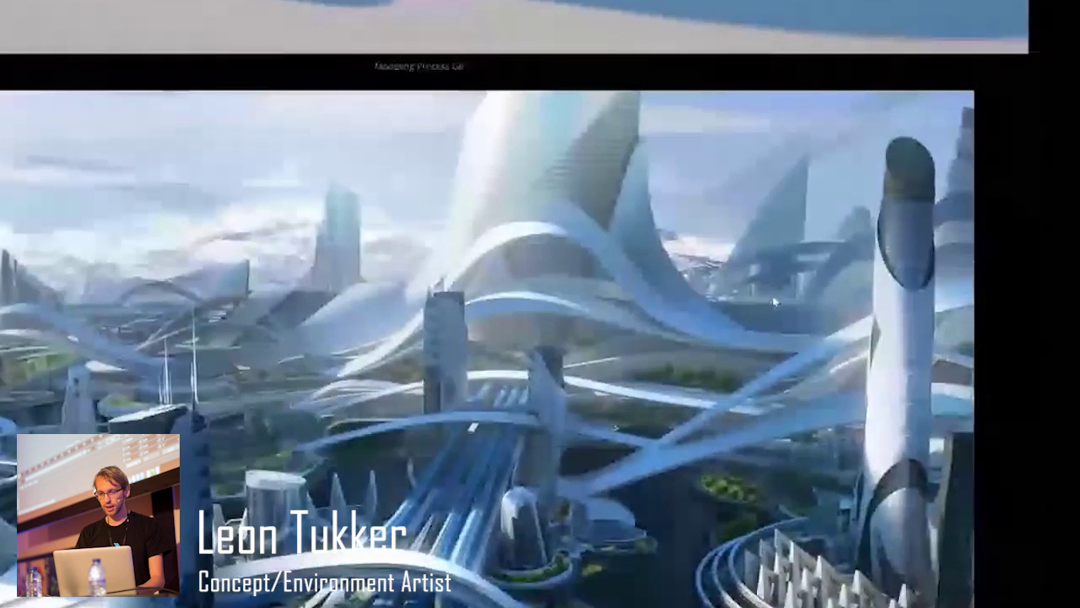
scroll(702, 453, up, 15)
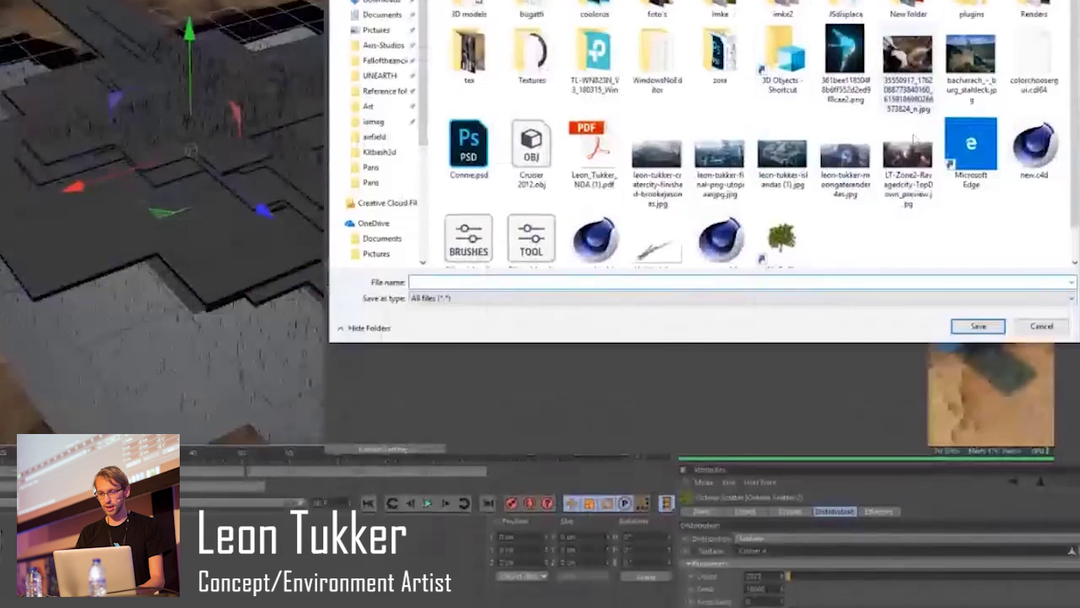
Switch back to Cinema 4D and set the render to save on the Desktop under the file name temple.
click(970, 338)
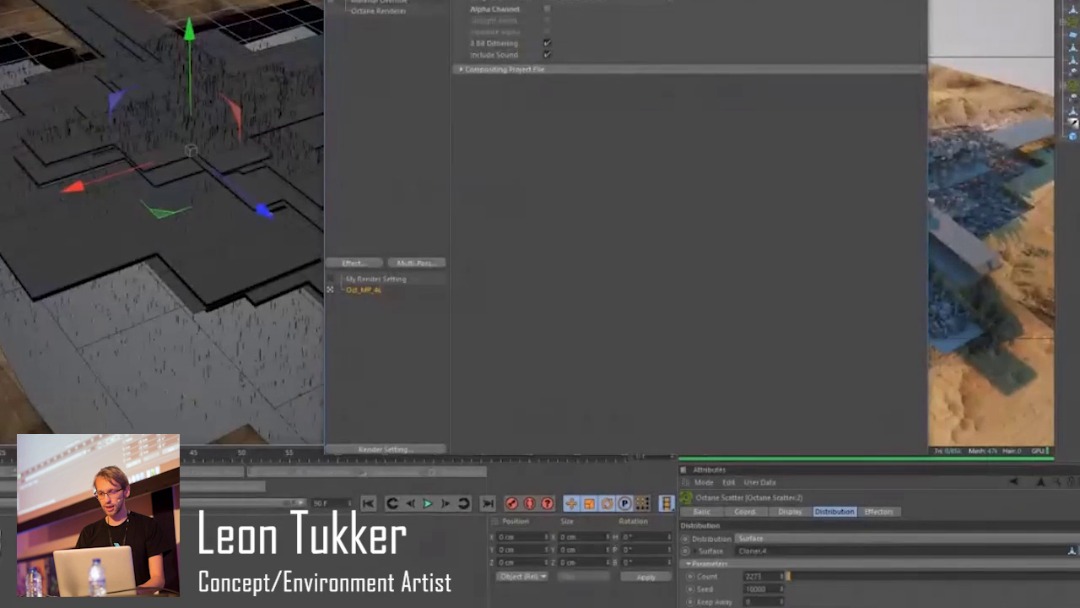
scroll(385, 7, up, 2)
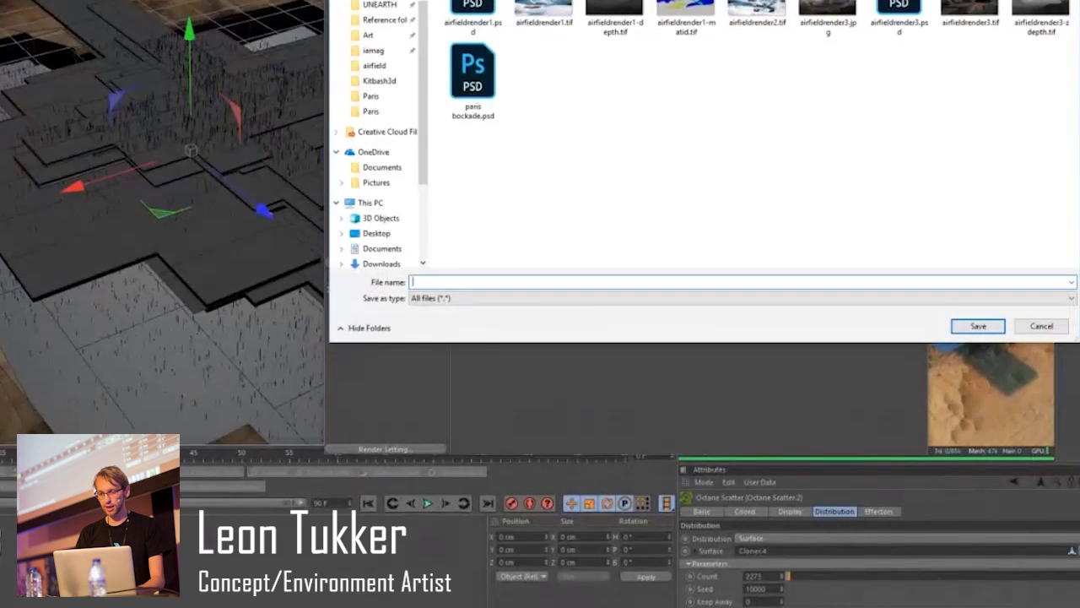
scroll(379, 143, up, 2)
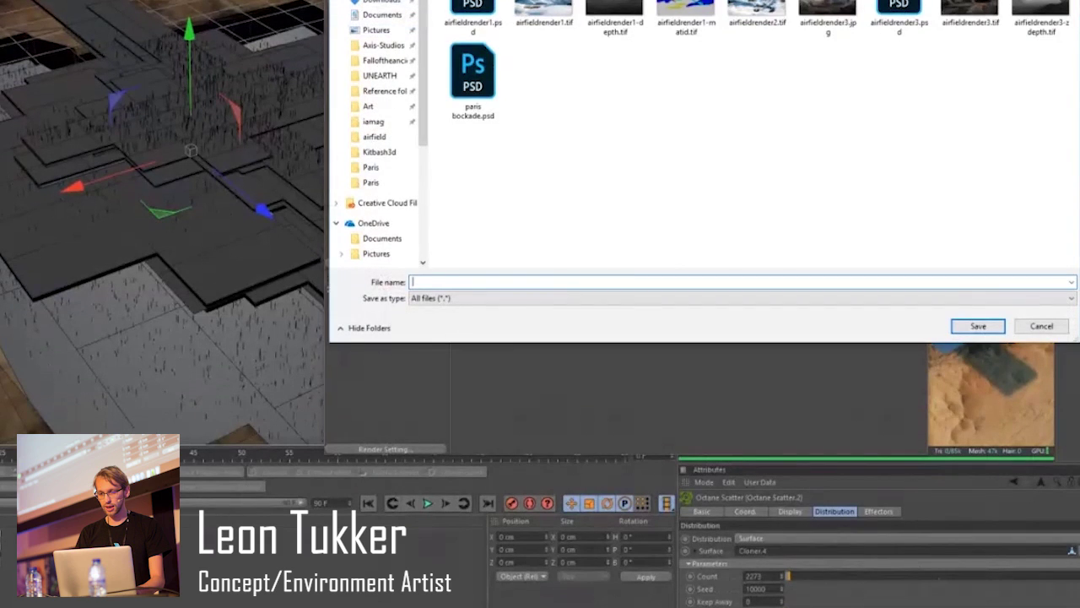
click(378, 1)
click(462, 287)
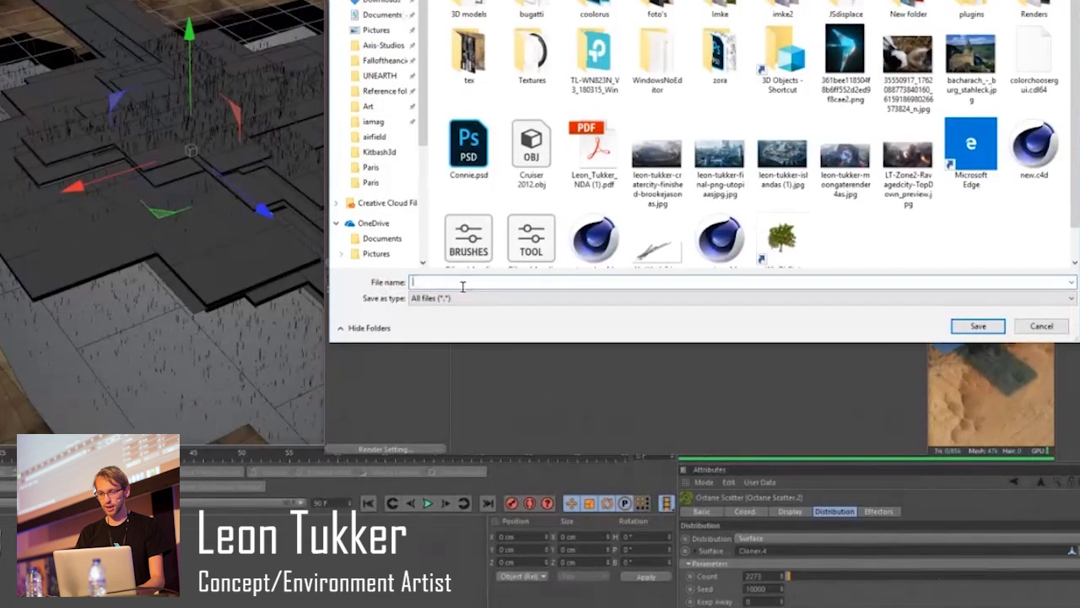
text(template)
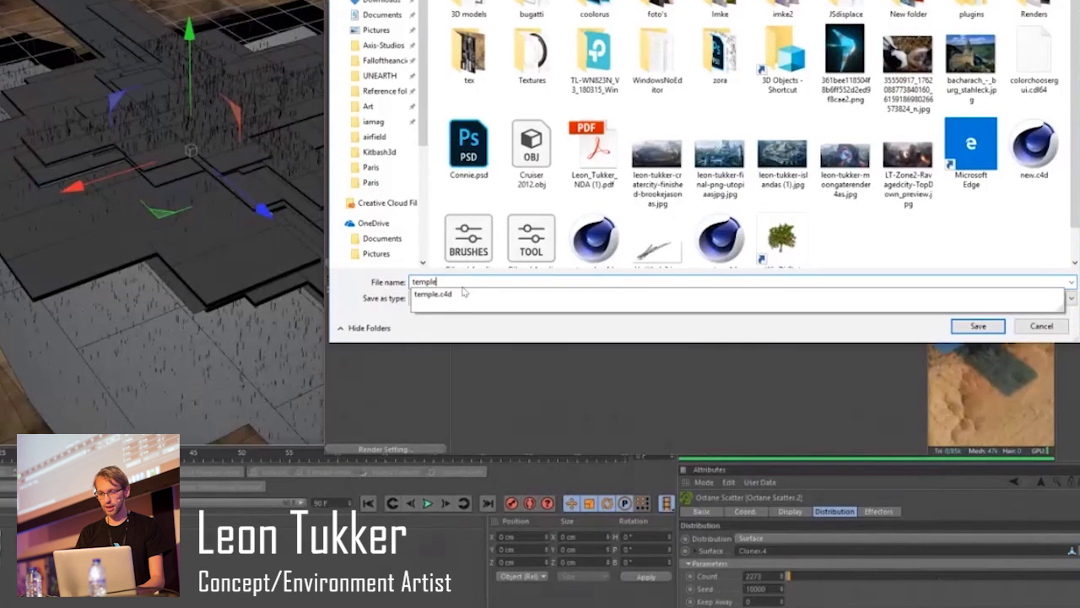
key(Return)
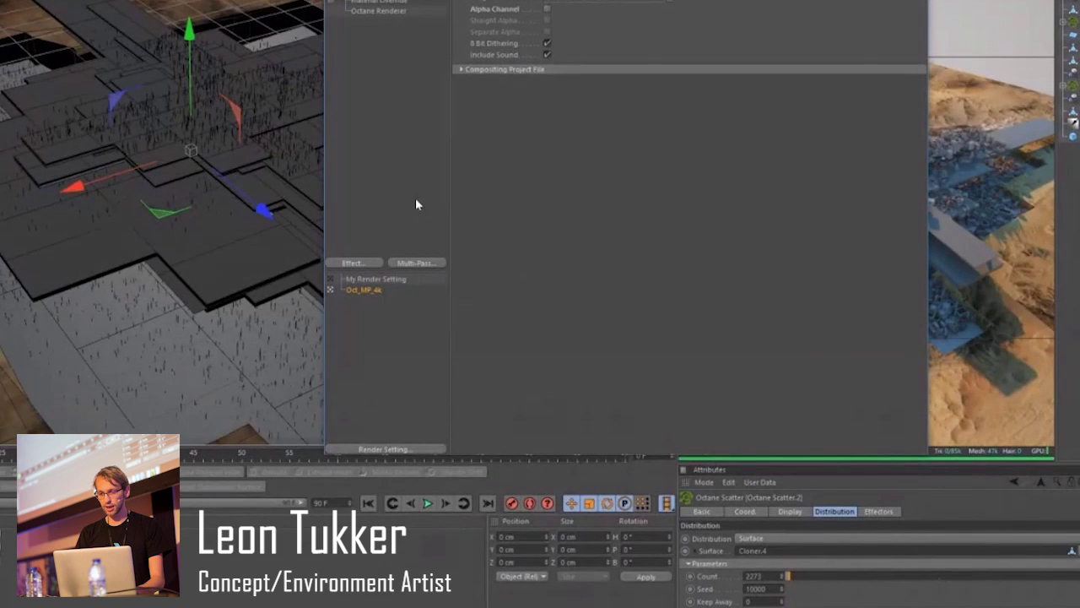
Render the desert city to the Picture Viewer and fit the whole image in view.
key(shift+r)
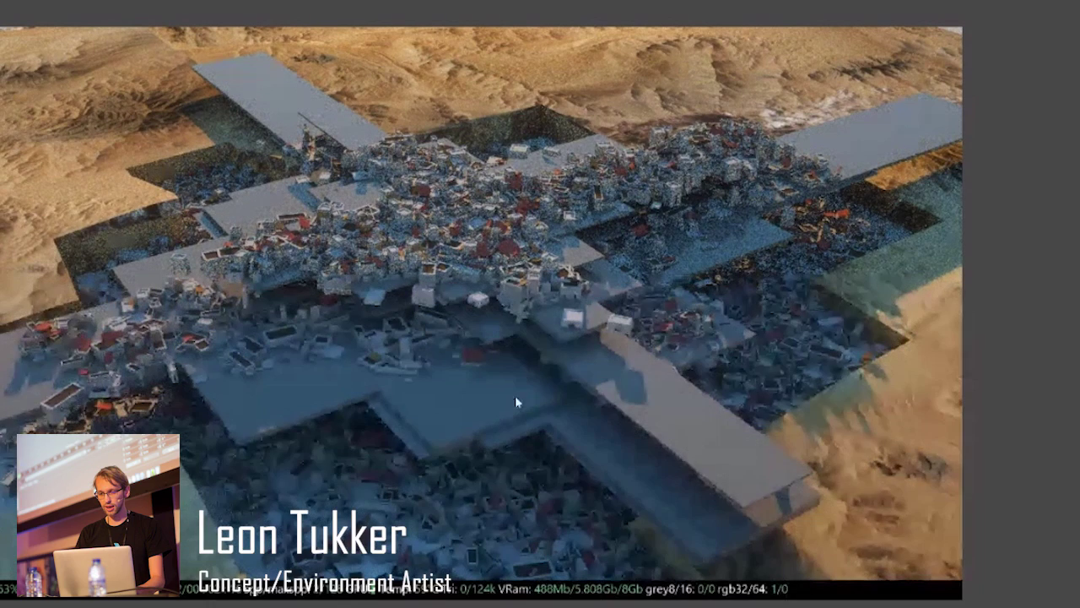
scroll(614, 440, down, 3)
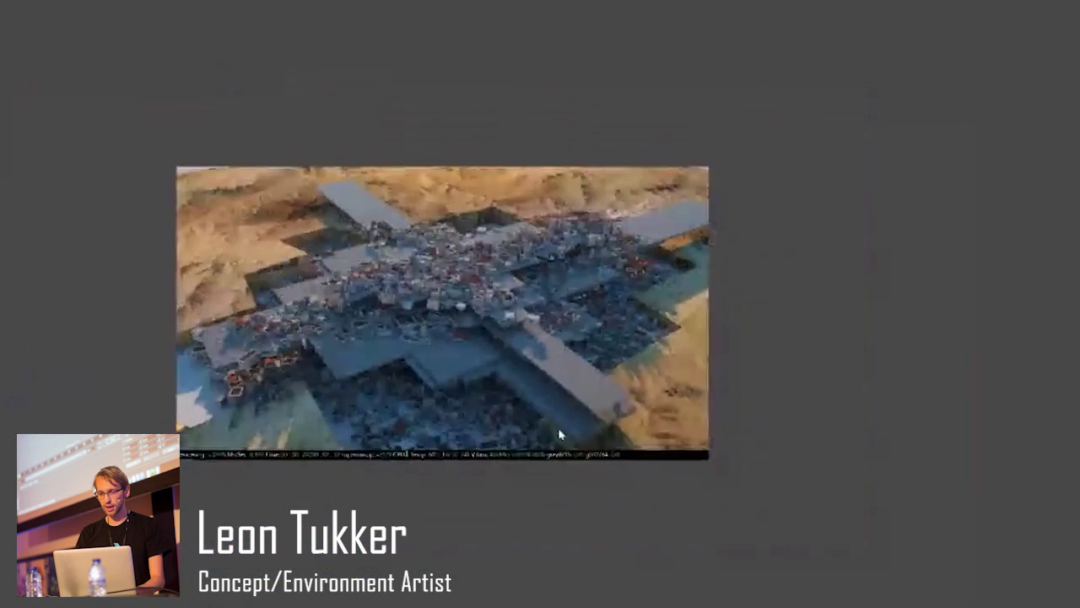
Check the city render up close, stop the running external render and return to the scene.
scroll(560, 434, up, 2)
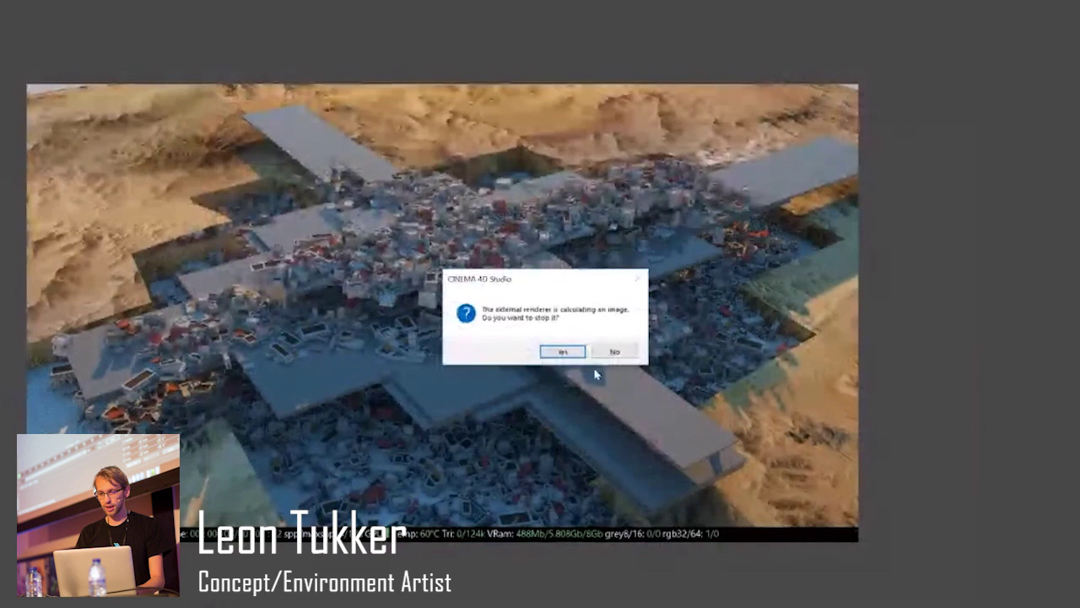
click(558, 353)
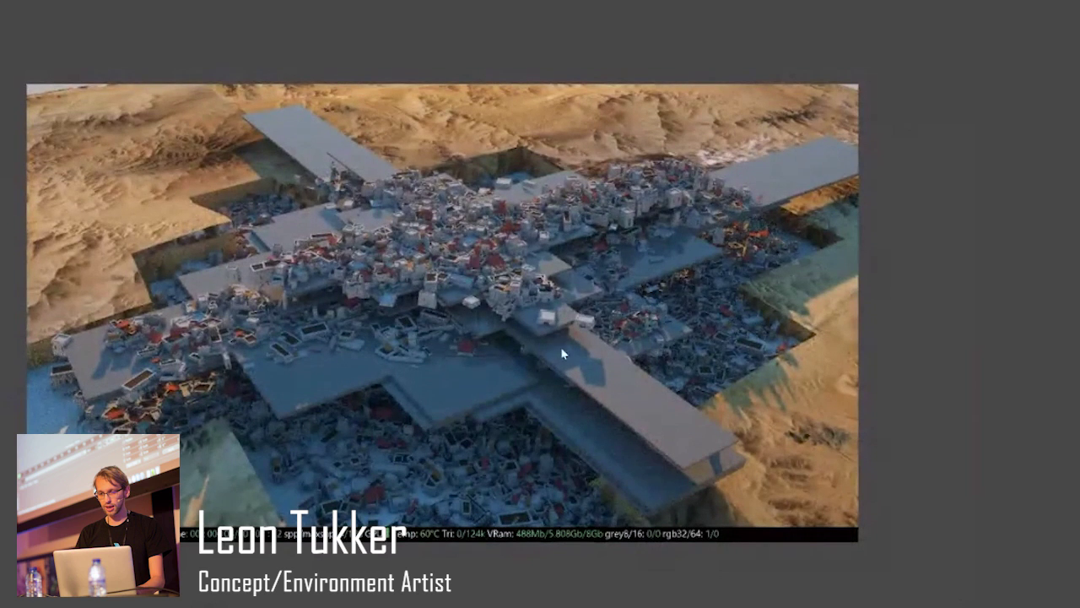
key(alt+Tab)
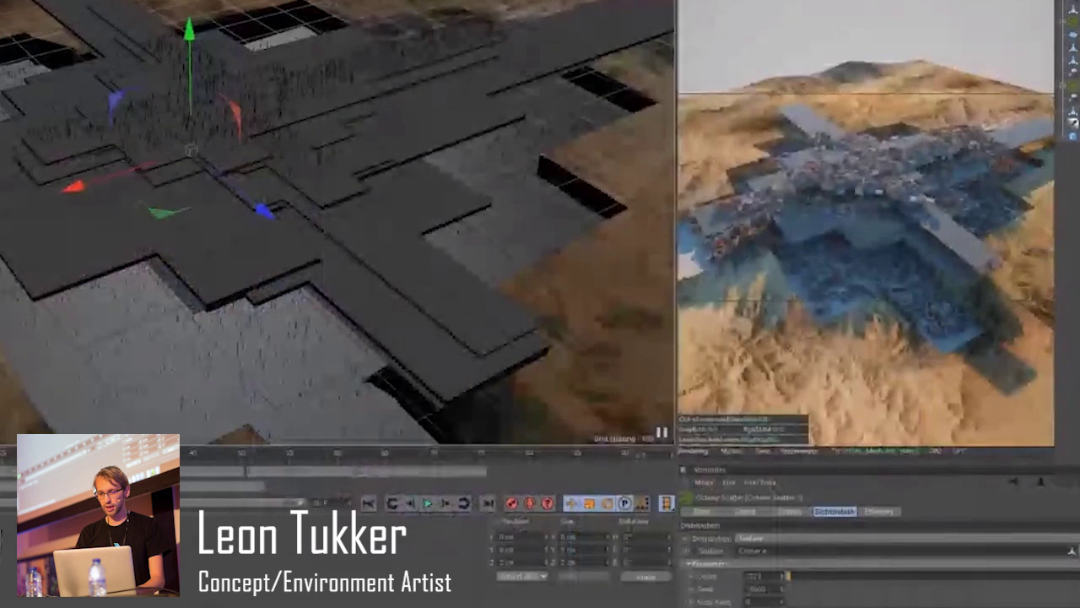
Go through the settings of the Randomize effectors Random.2, Random and Random.1 used for the scattered buildings.
click(1074, 97)
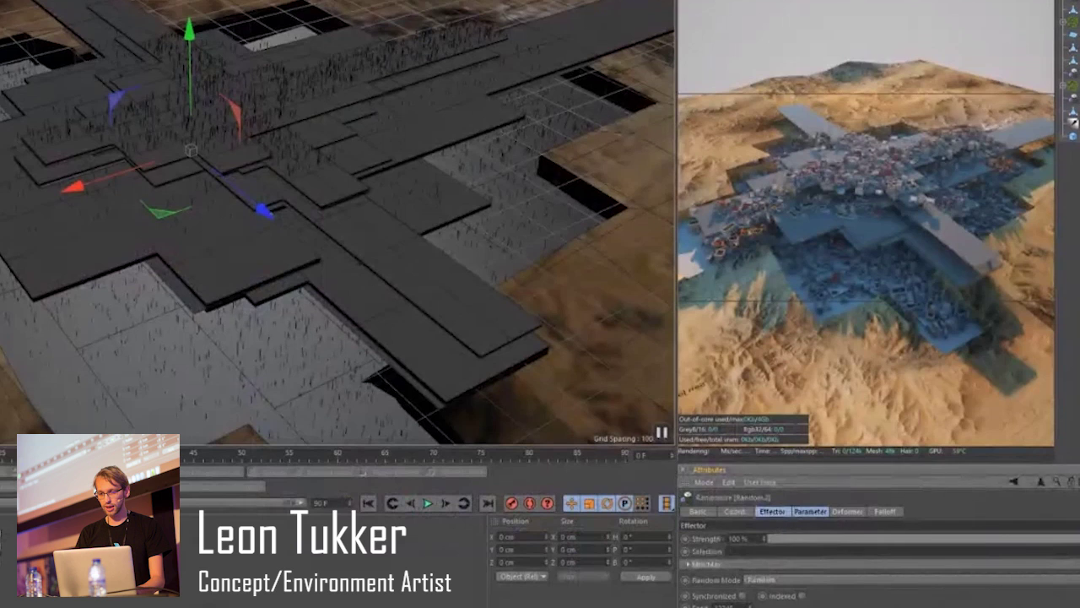
click(1073, 97)
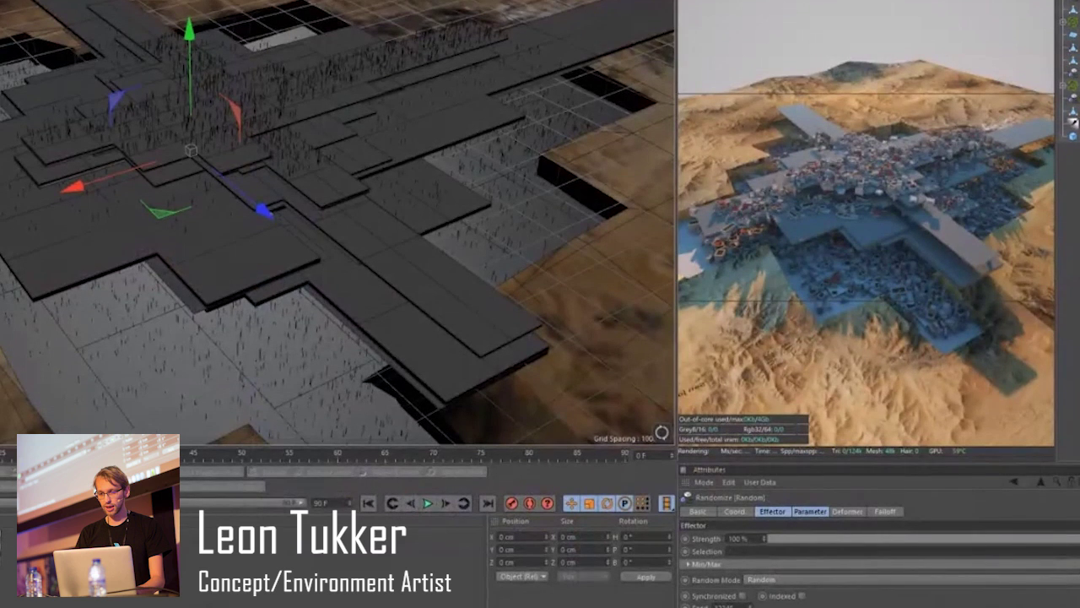
click(1073, 97)
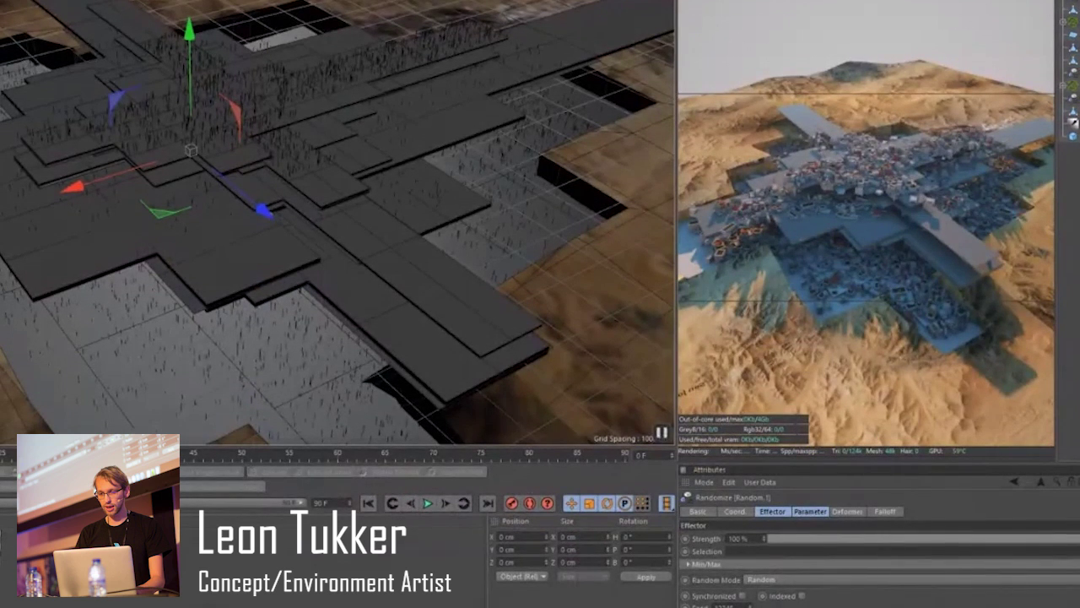
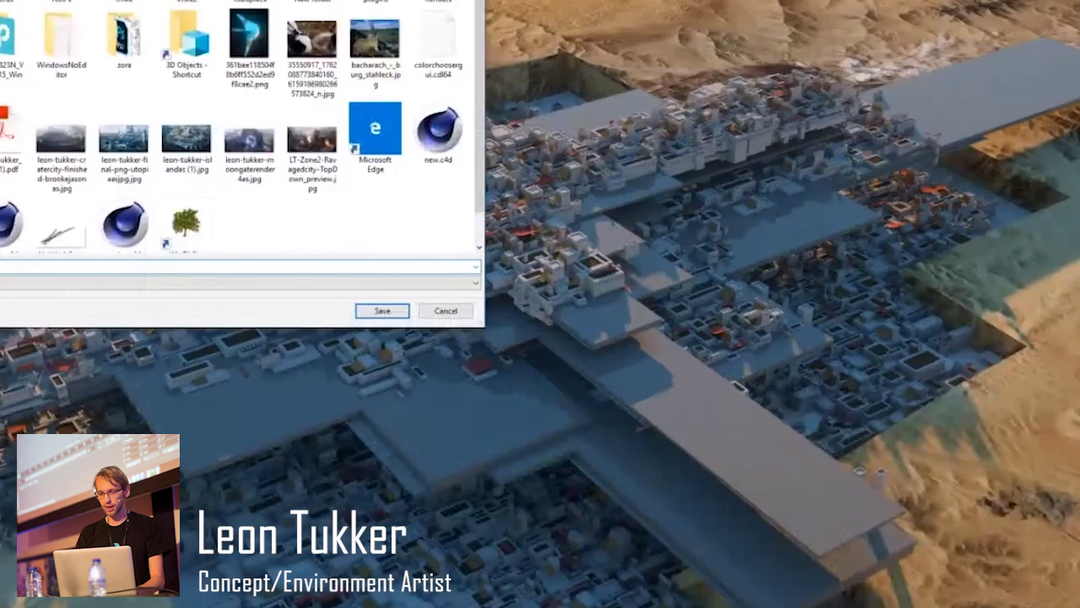
Save the rendered desert city image to the Desktop as temple2.png and stop the external render.
click(382, 312)
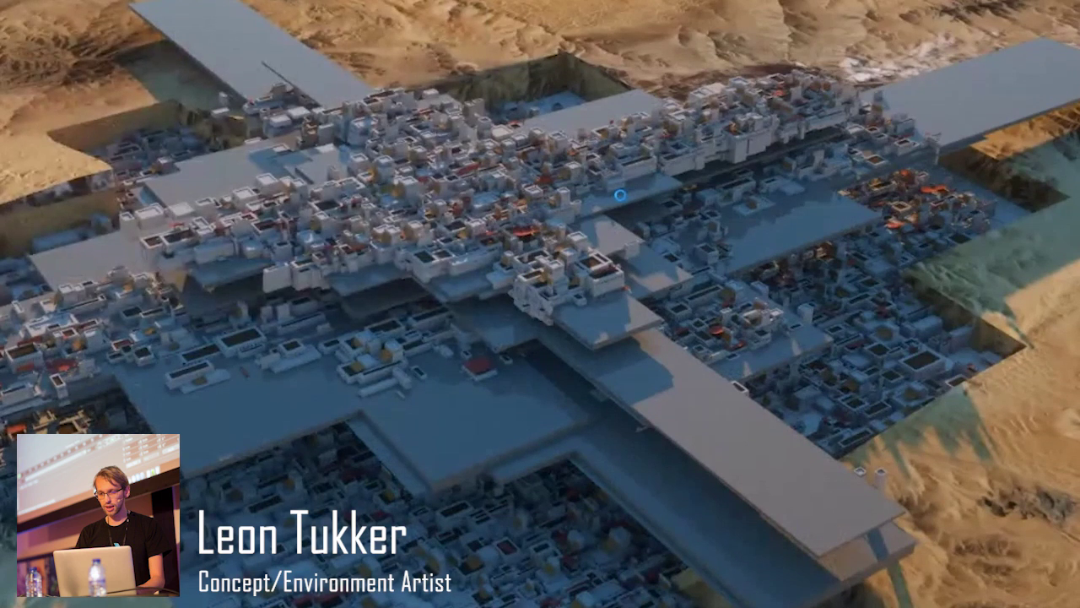
key(Escape)
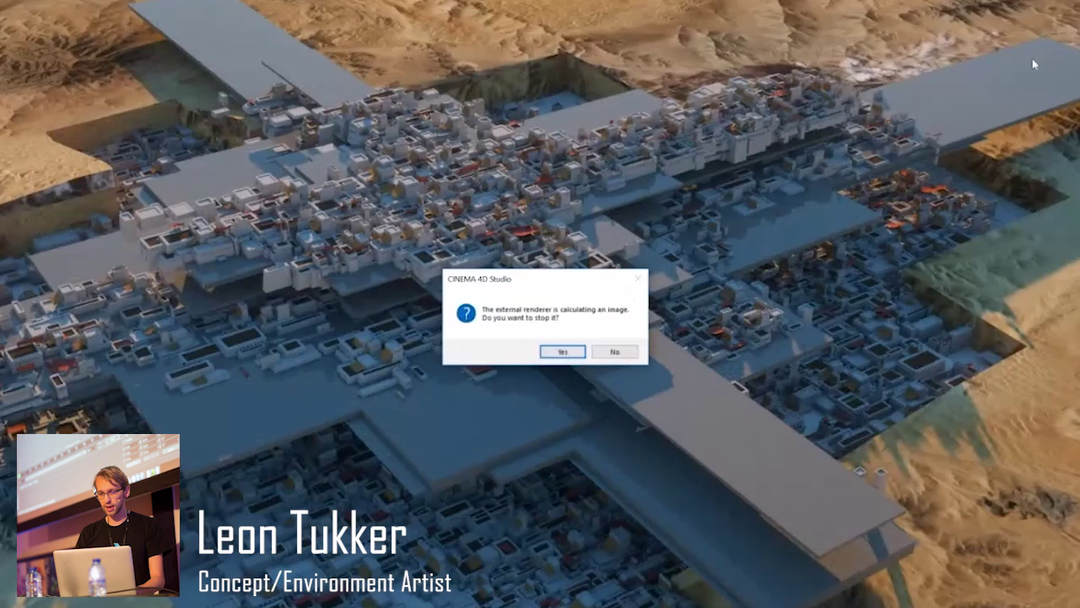
click(577, 355)
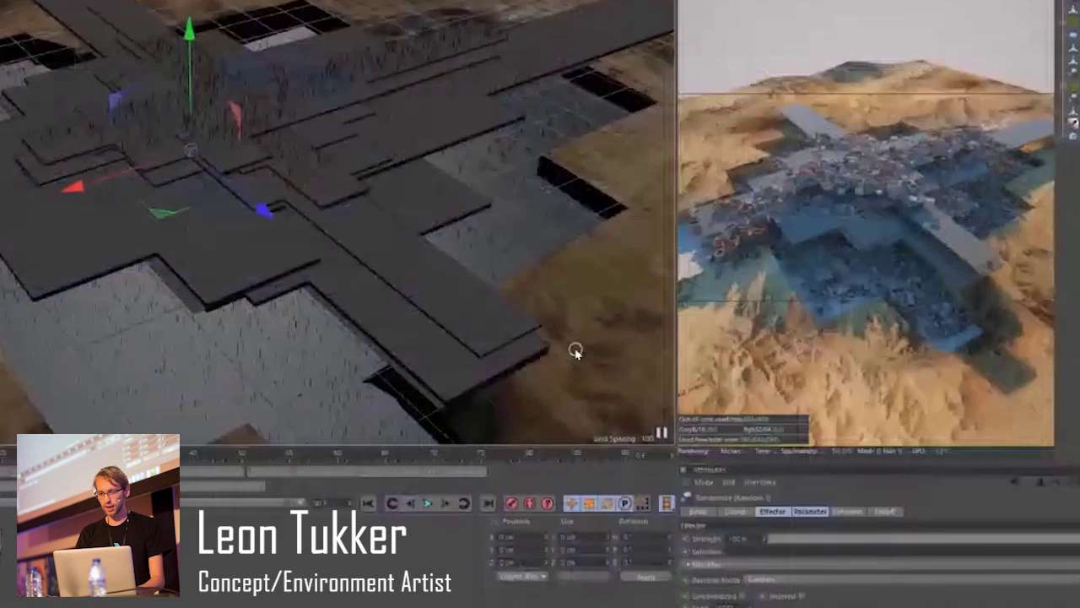
Quit Cinema 4D without saving the open projects, including Untitled 3, cratea.c4d and Kitbash3d_Egypt.c4d.
click(377, 554)
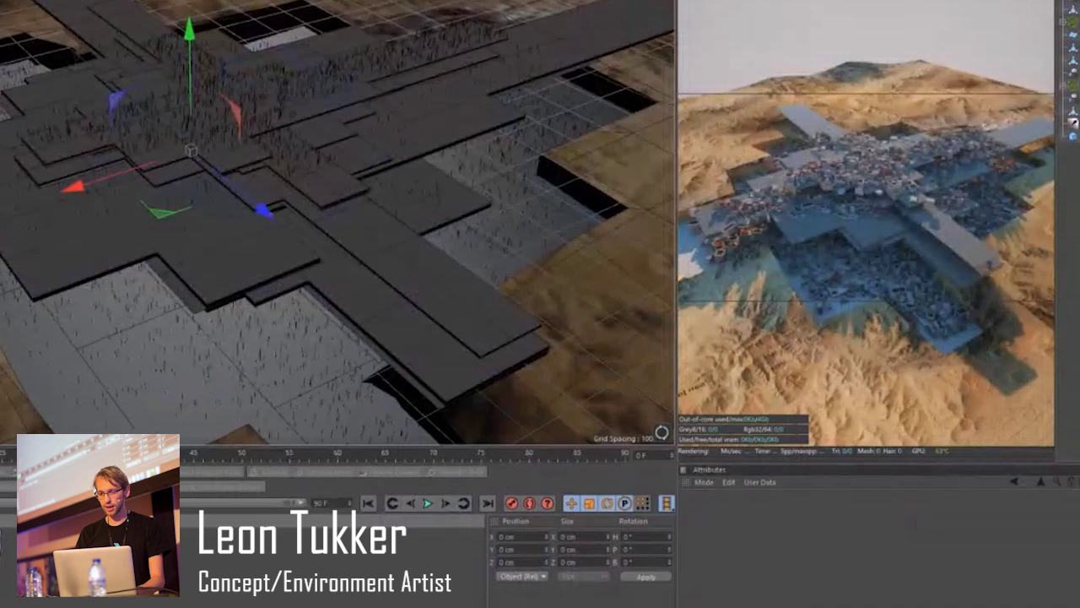
key(alt+F4)
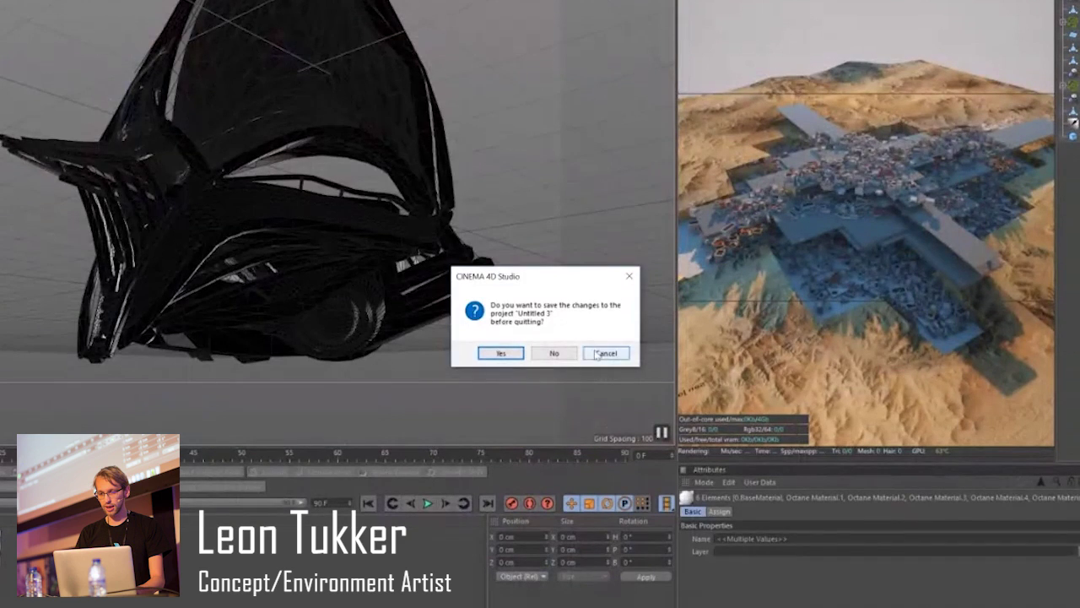
click(597, 354)
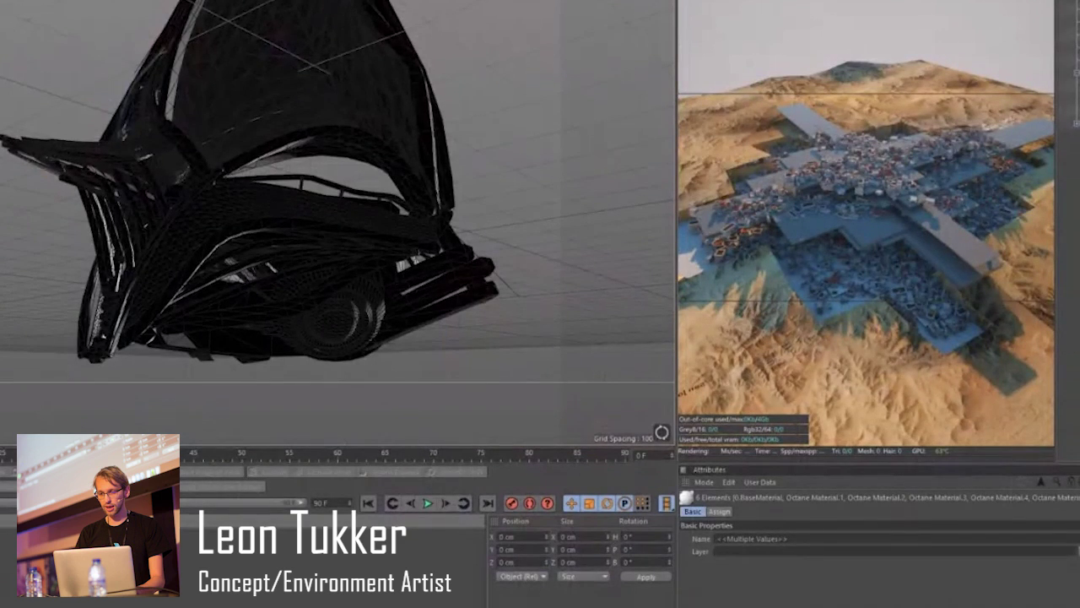
key(alt+F4)
click(553, 354)
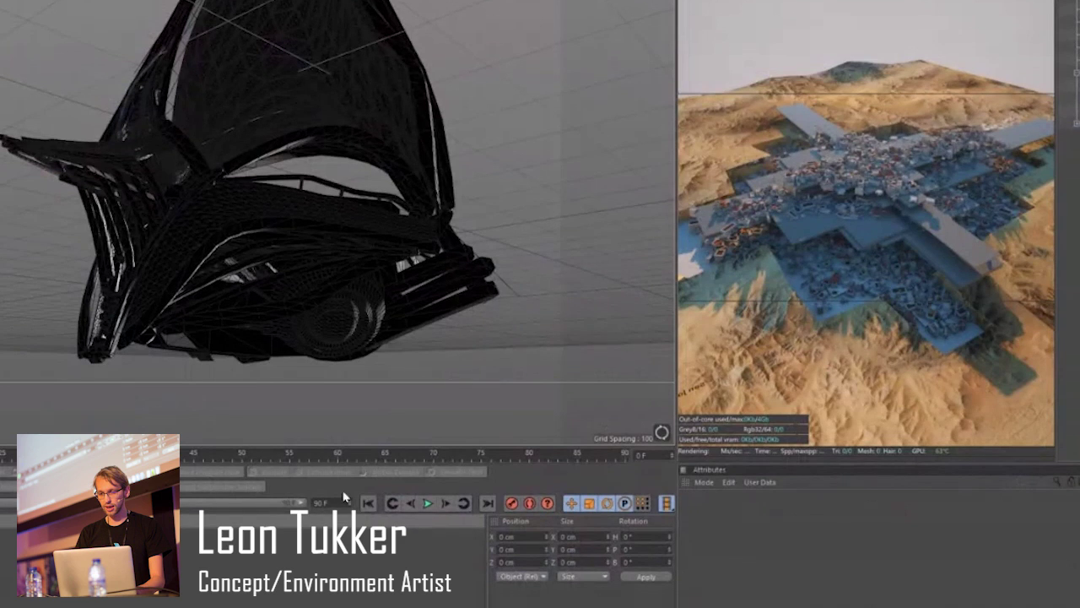
key(alt+F4)
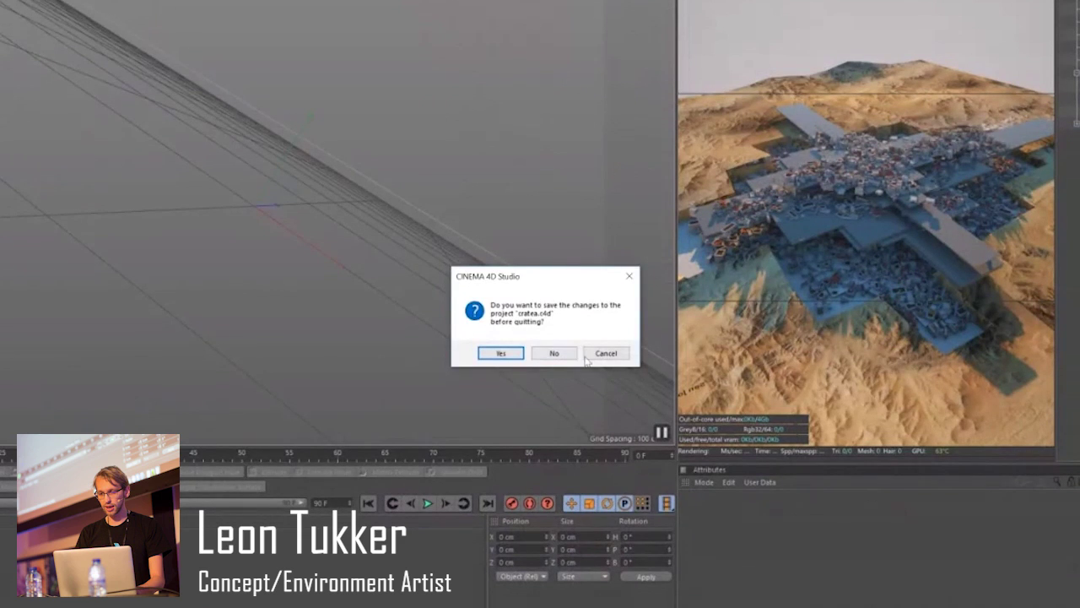
click(589, 356)
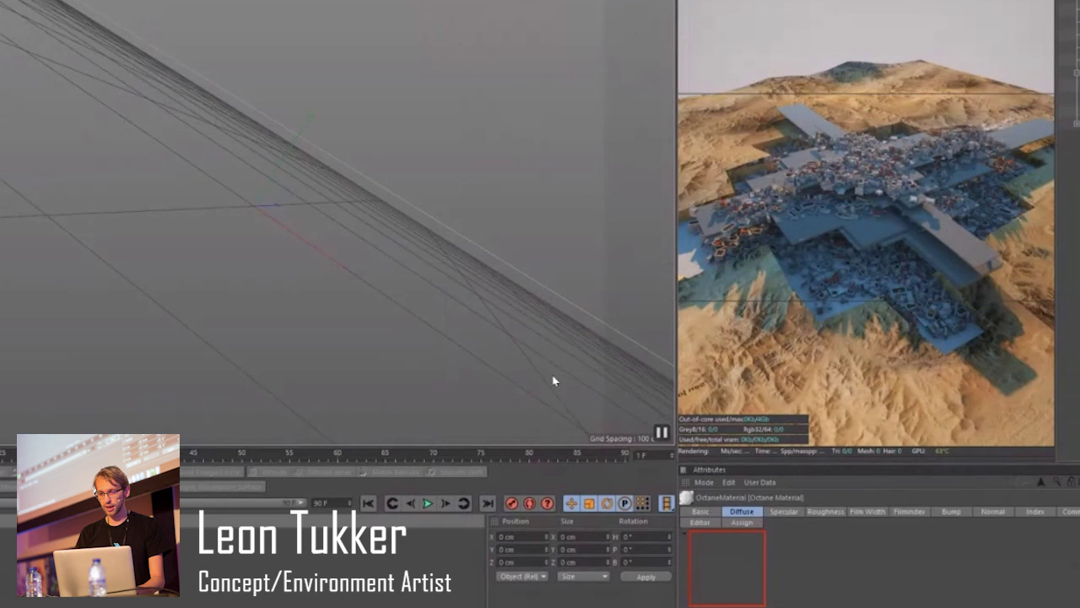
click(549, 362)
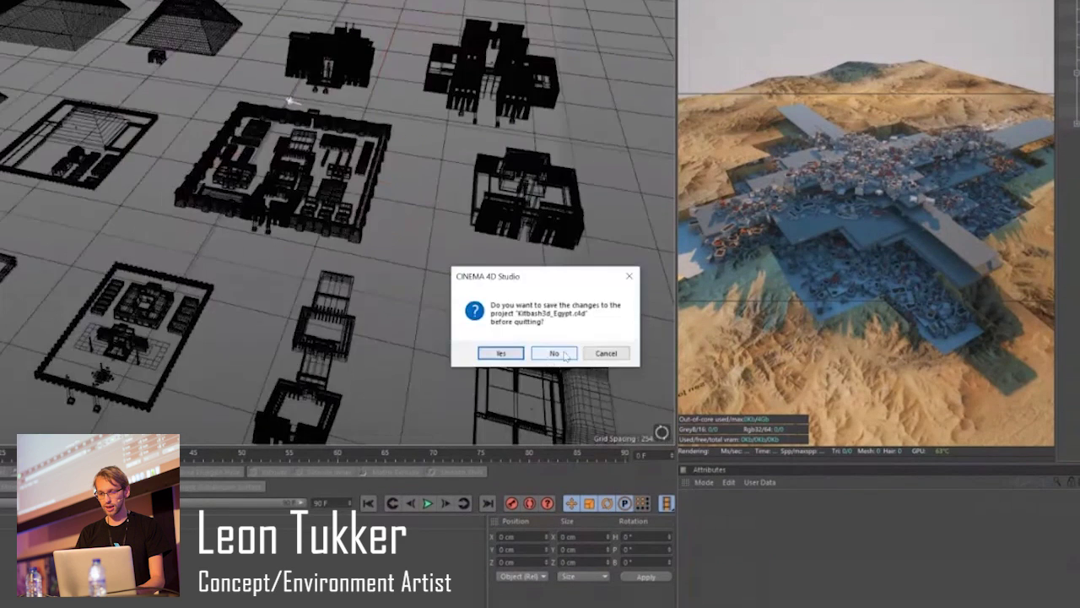
click(552, 354)
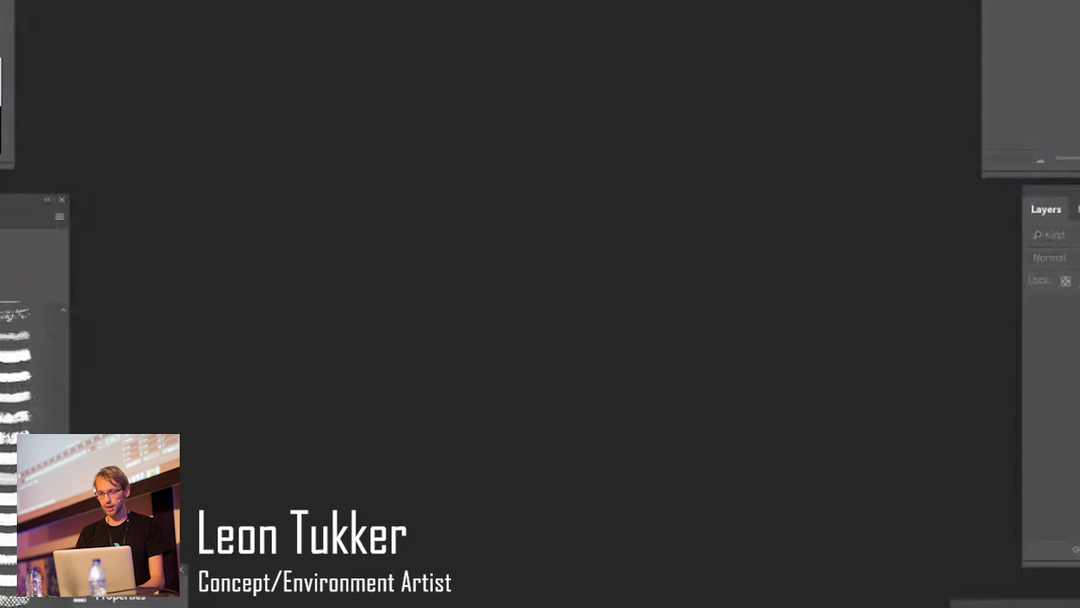
Open temple2.png from the Desktop in Photoshop and crop off the black render information strip along its lower edge.
key(ctrl+o)
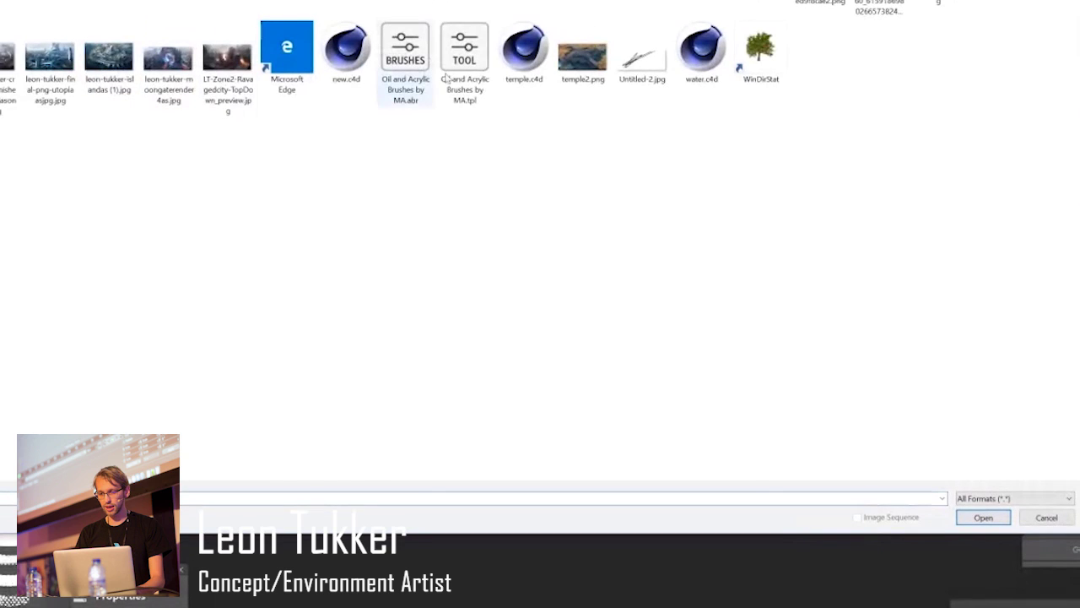
double_click(559, 64)
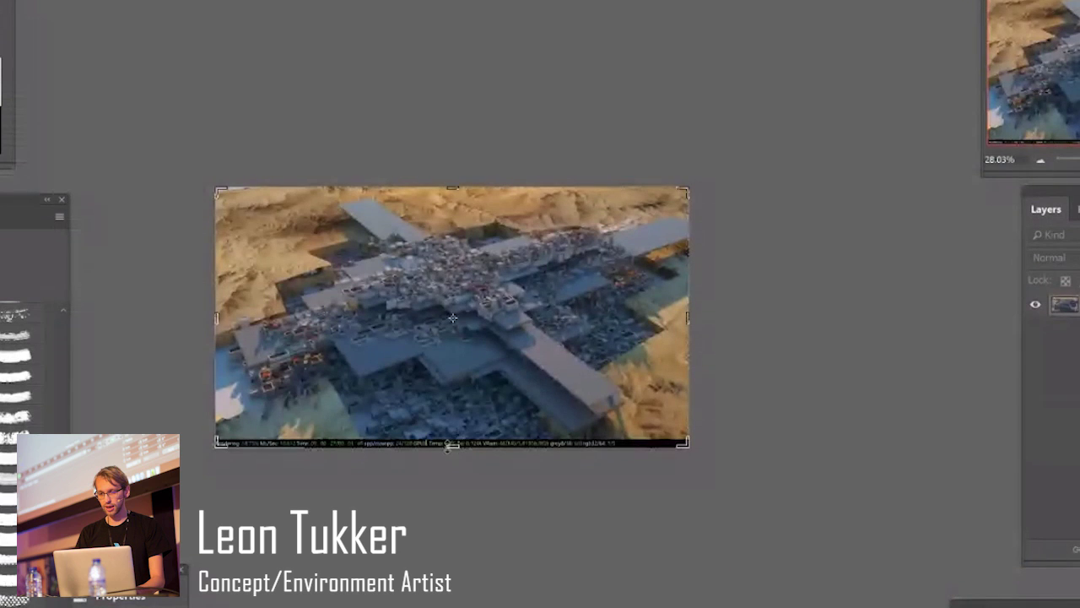
drag(452, 445, 452, 440)
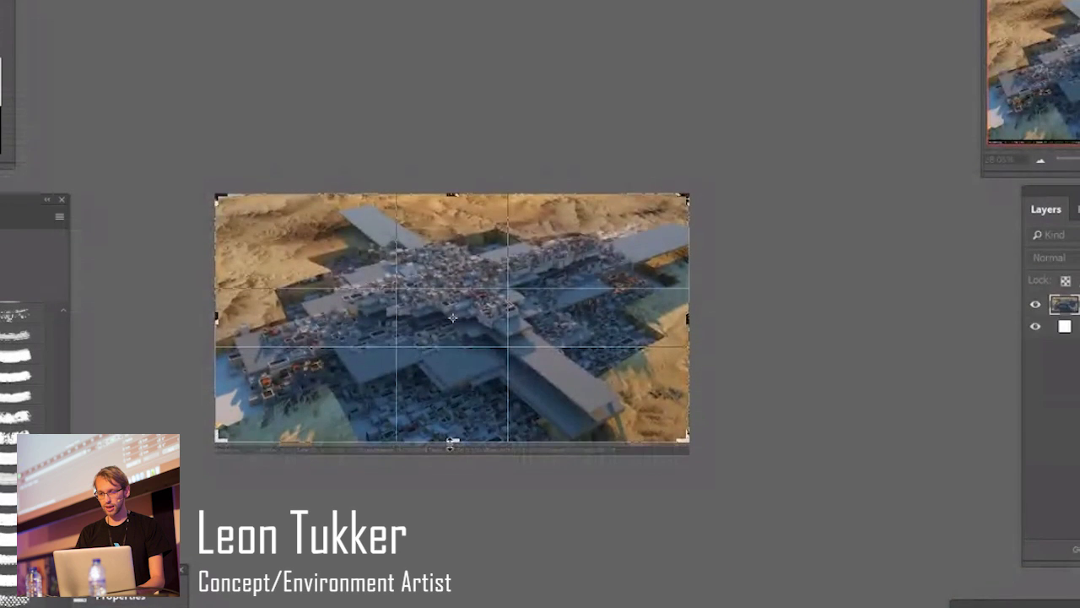
key(Return)
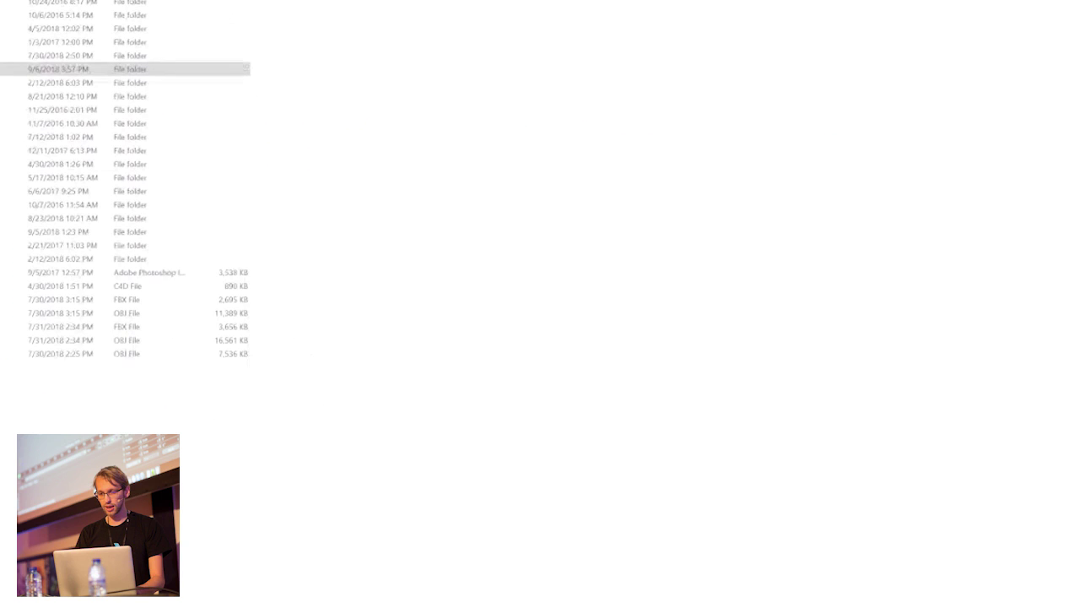
Browse the project folders in File Explorer for an earlier project's example images.
double_click(9, 232)
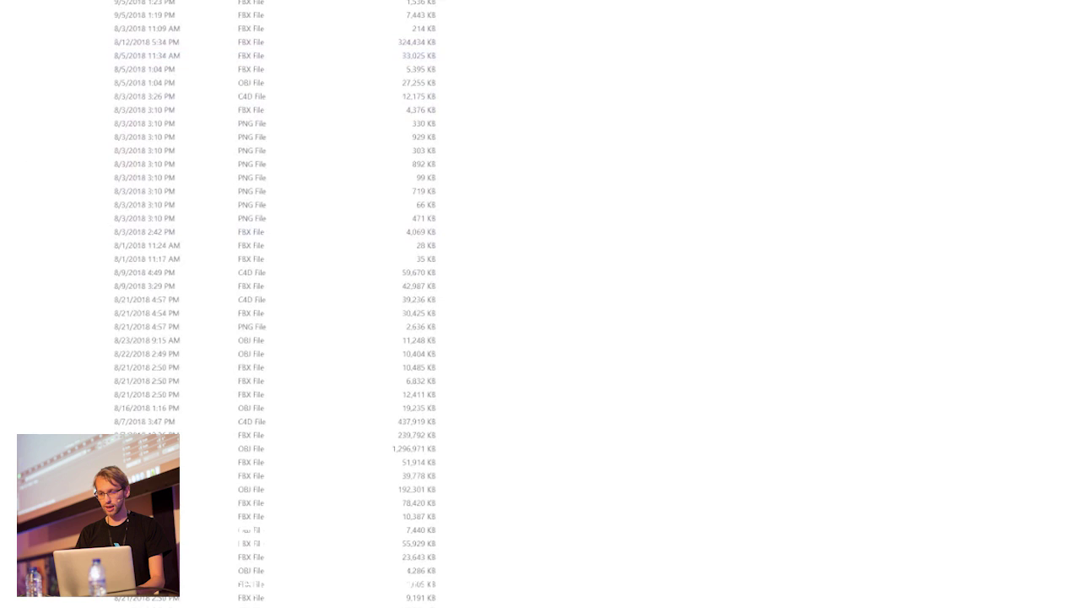
key(alt+Left)
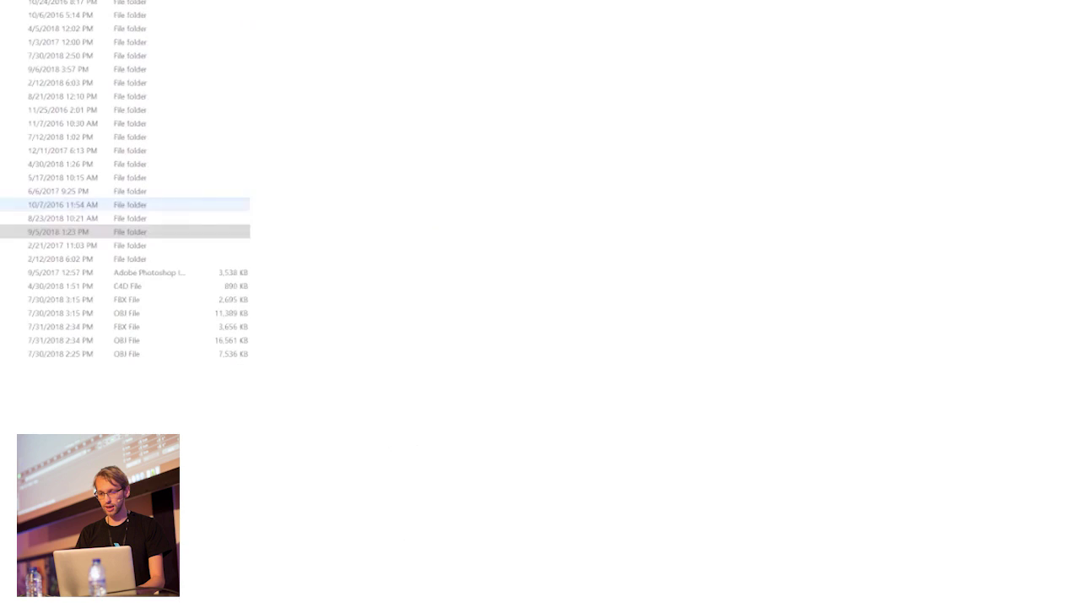
double_click(25, 217)
click(148, 137)
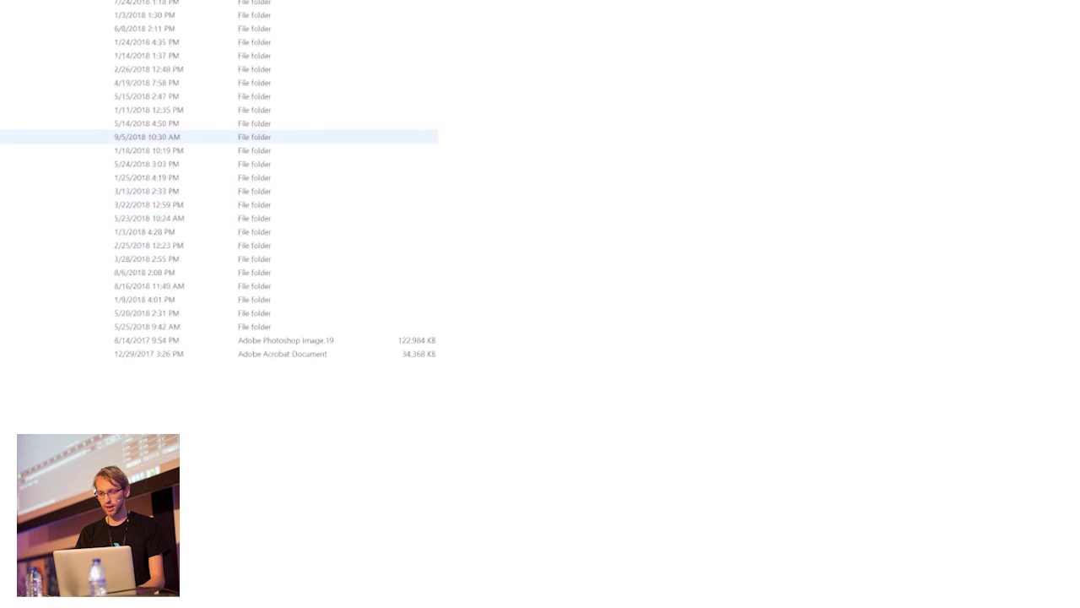
key(Up)
key(Up)
key(Up)
key(Up)
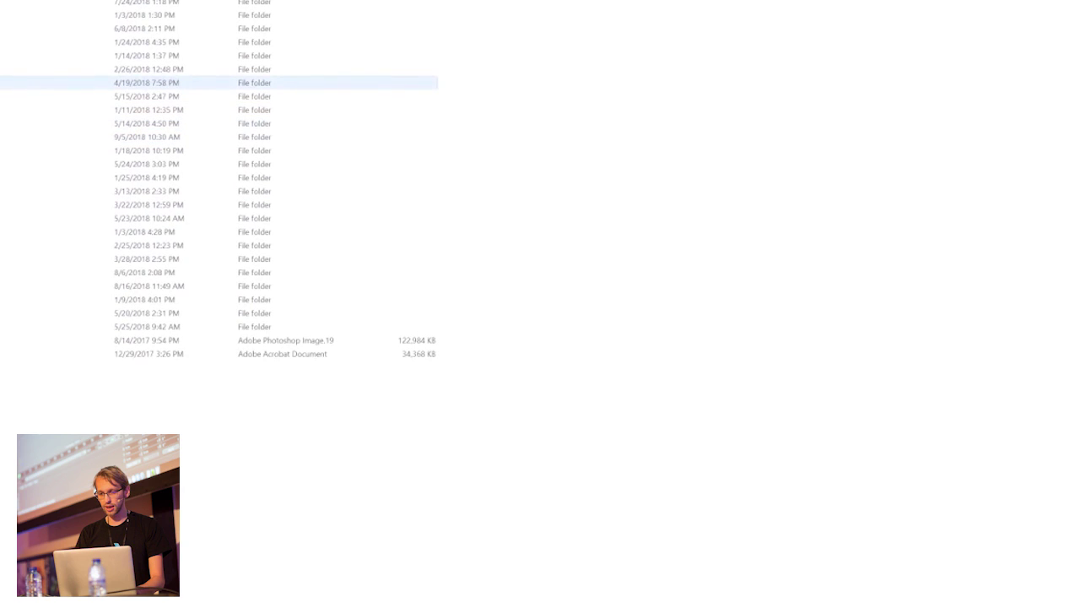
key(Up)
key(Up)
key(Up)
key(Up)
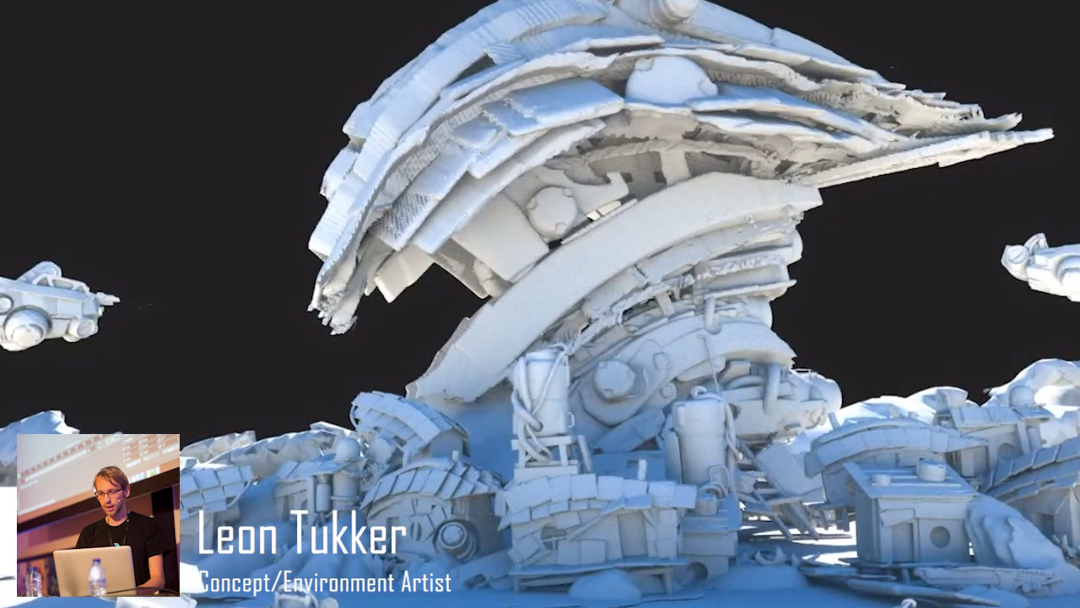
Compare the untextured renders of the curved scrap-metal structure and village with the painted blue concept image.
key(Right)
key(Right)
key(Right)
key(Right)
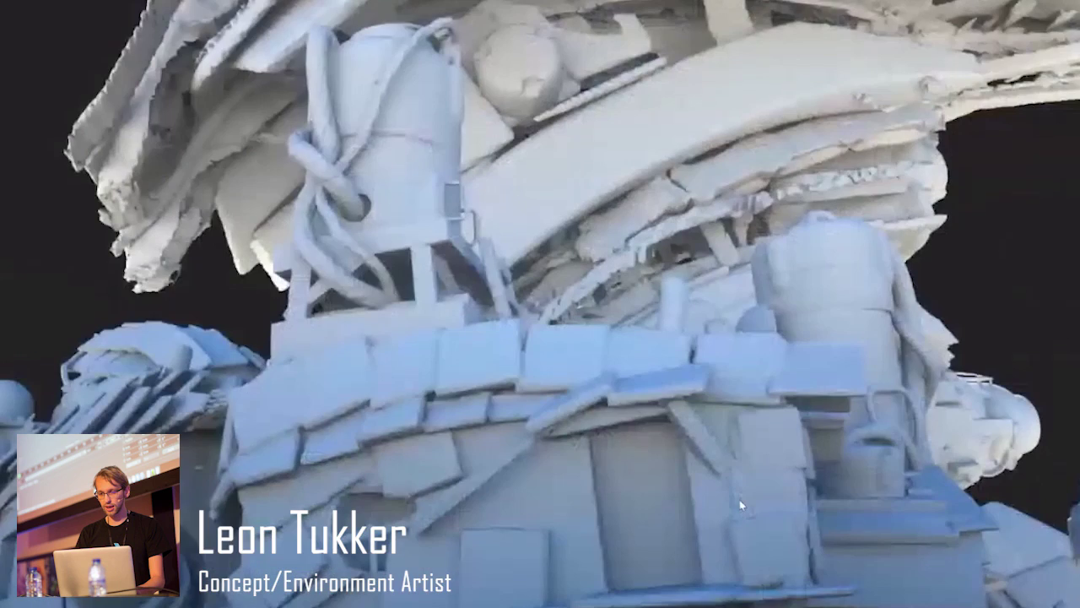
key(Right)
key(Right)
key(Right)
key(Right)
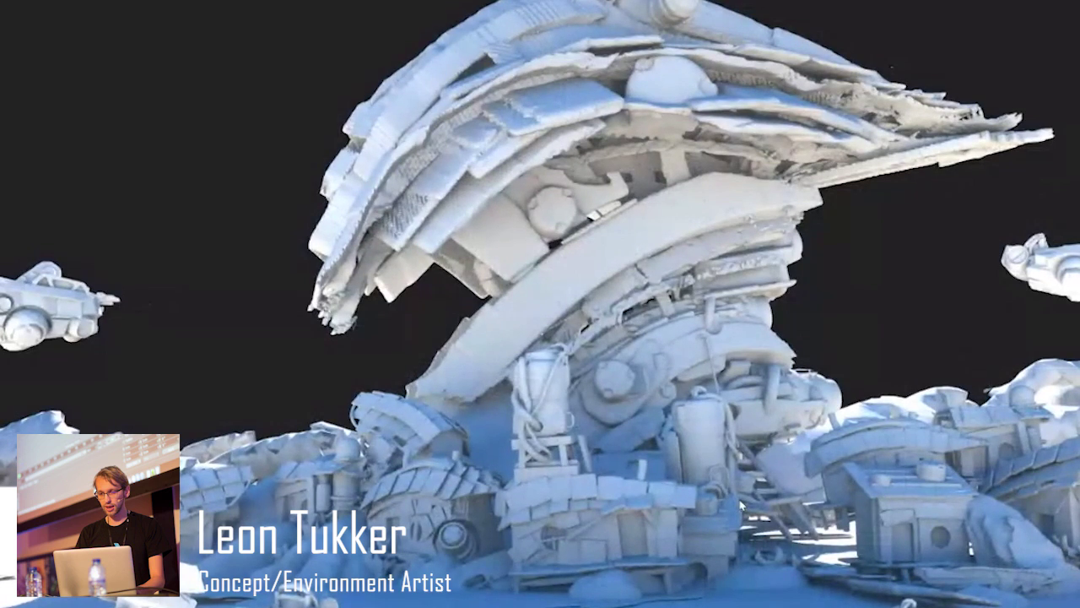
key(Right)
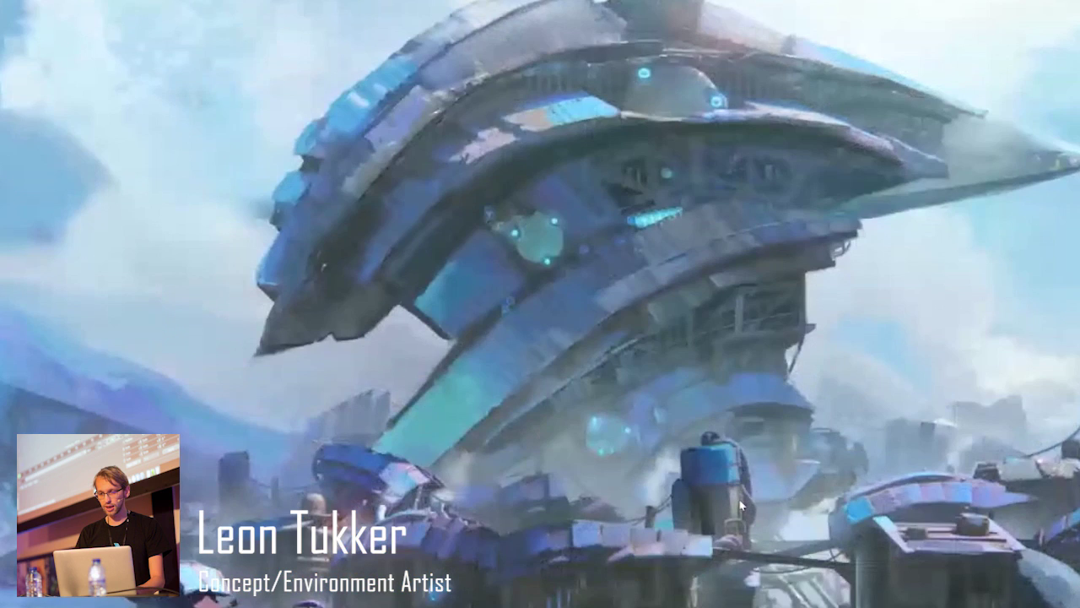
key(Right)
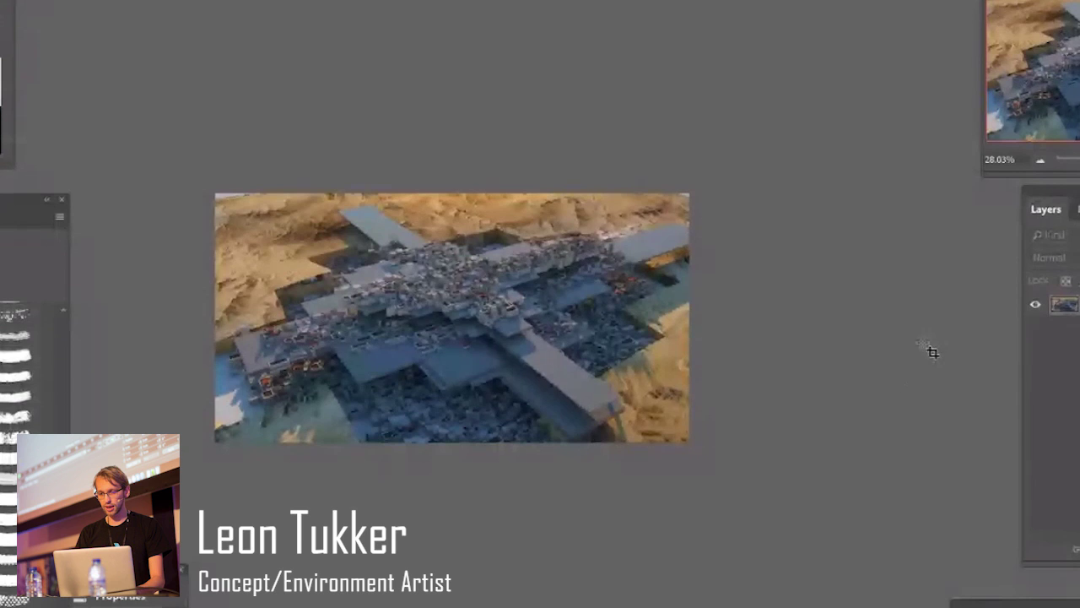
In Photoshop, turn the city render black and white and add a new layer in Screen blend mode above it.
key(ctrl+alt+shift+b)
key(Return)
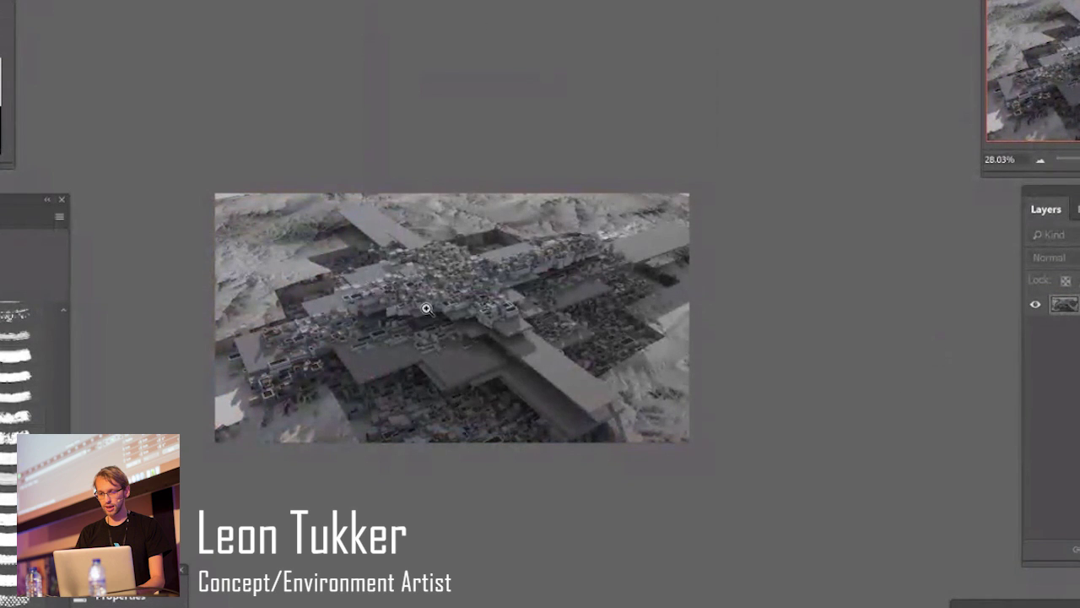
alt+scroll(490, 315, up, 3)
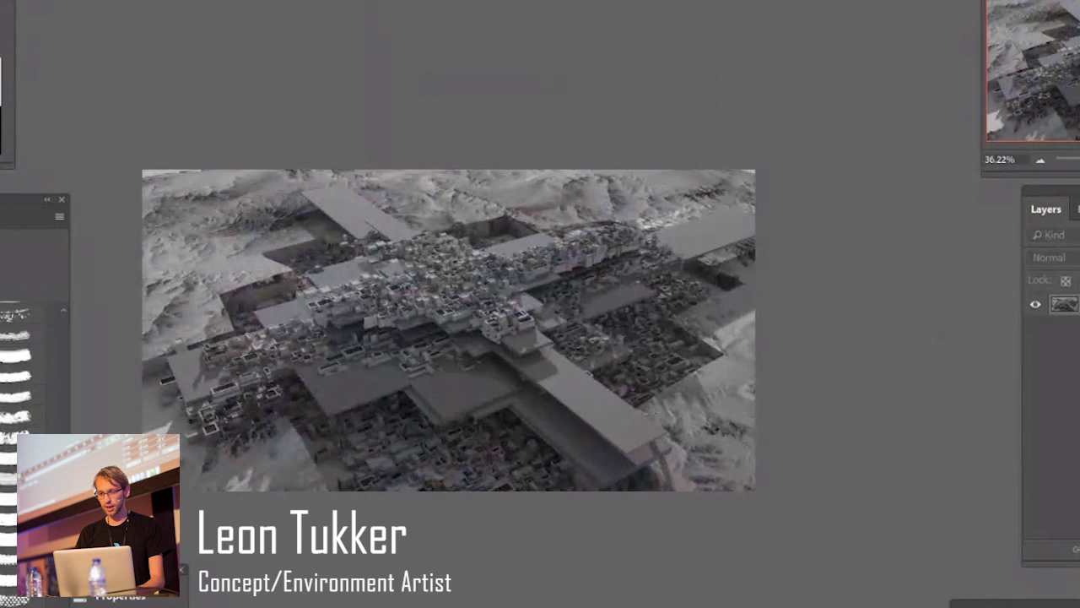
click(1049, 257)
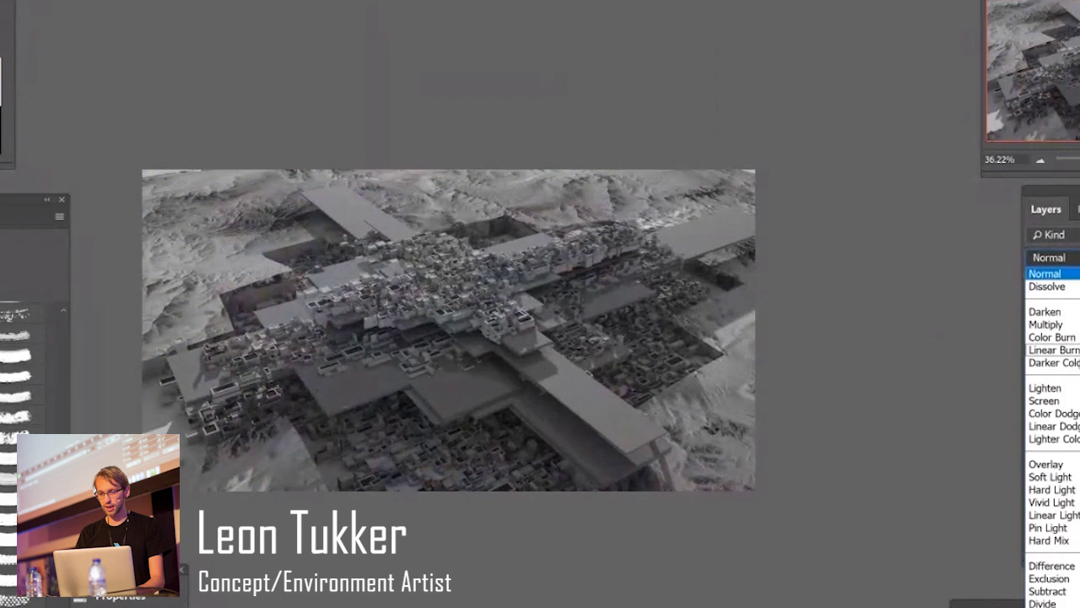
click(1067, 401)
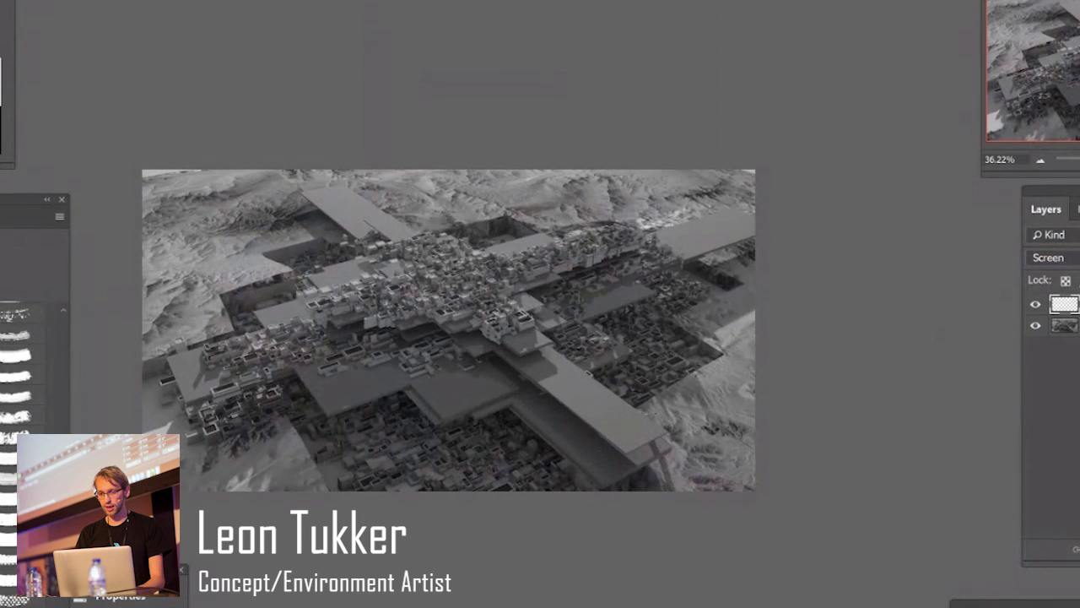
Lighten the distant terrain with two soft haze gradients running down from the horizon, and add a Normal layer above the Screen layer.
drag(363, 152, 384, 346)
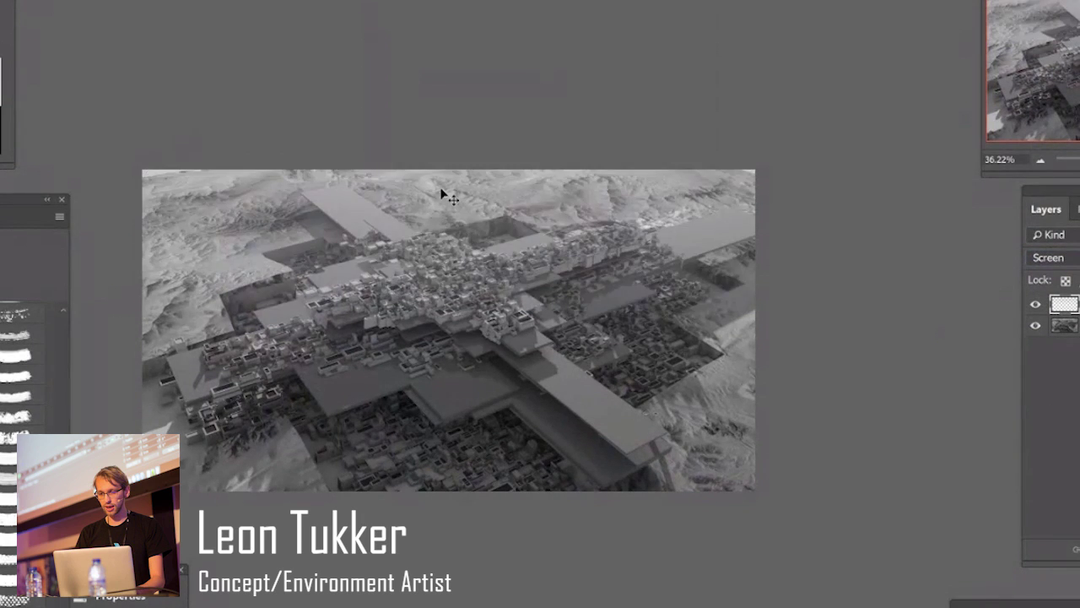
drag(440, 194, 453, 338)
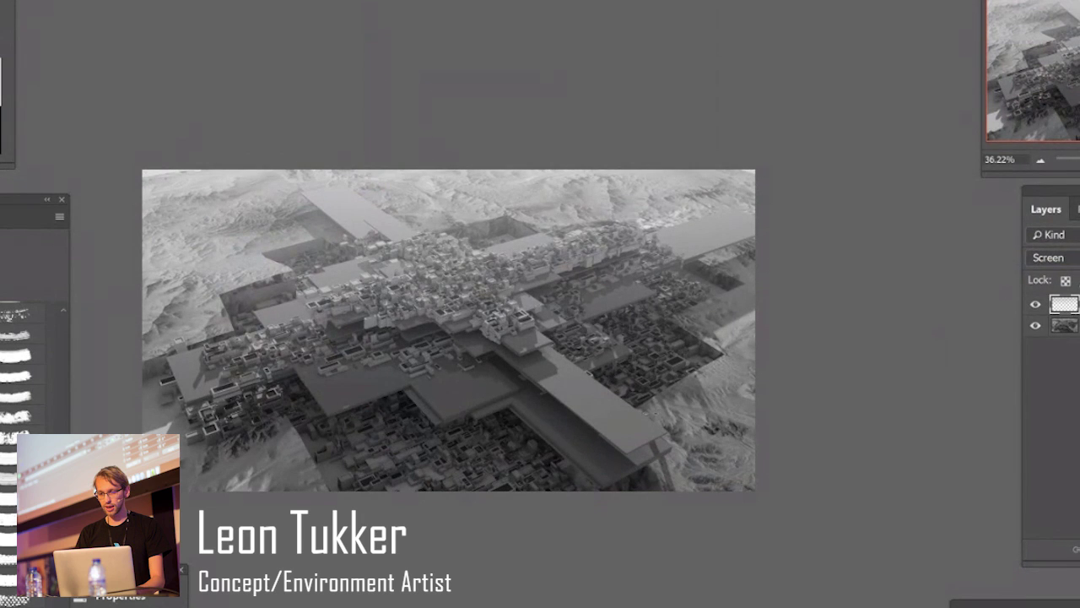
key(ctrl+shift+alt+n)
Extend the long foreground walkway to the image's lower edge and paint sampled greys over the platform and terrain along the lower-left edge.
key(b)
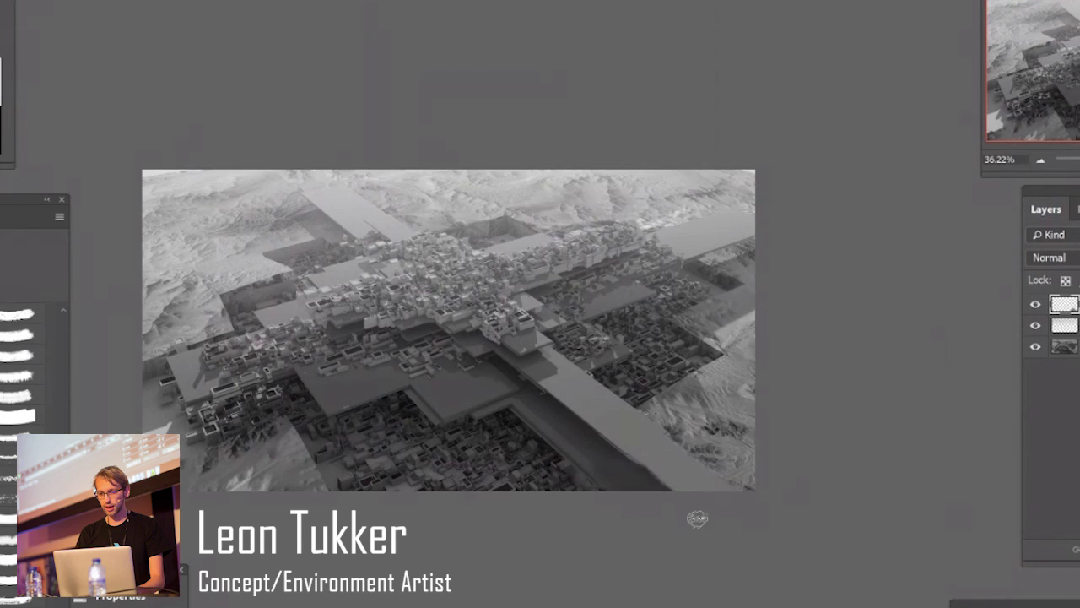
alt+click(199, 389)
mouse_move(196, 395)
mouse_down()
mouse_move(166, 402)
mouse_move(119, 389)
mouse_up()
alt+click(184, 385)
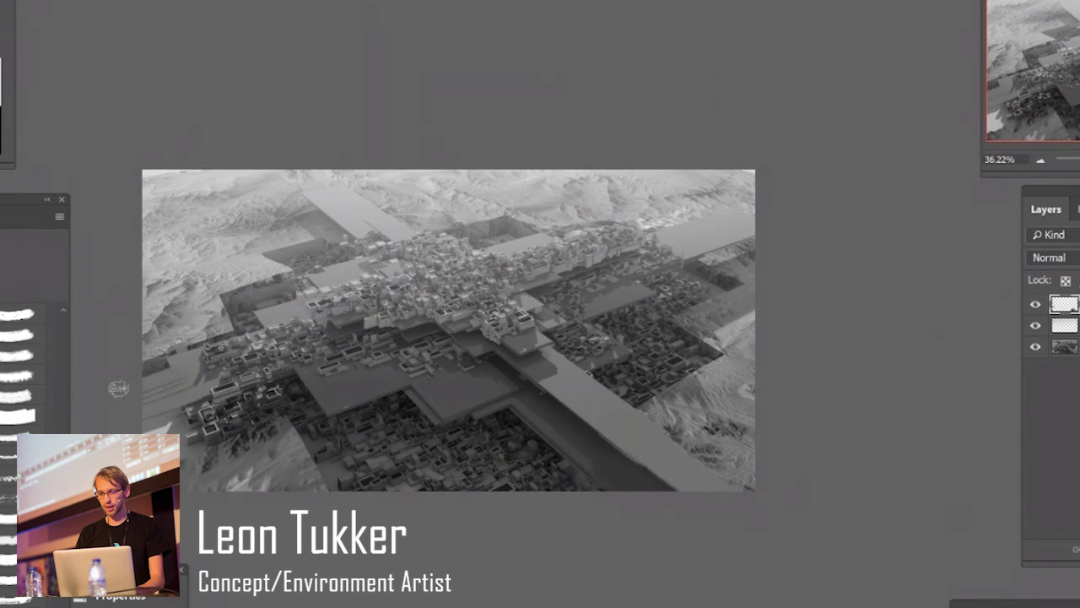
mouse_move(182, 368)
mouse_down()
mouse_move(120, 379)
mouse_move(175, 367)
mouse_move(201, 412)
mouse_move(149, 428)
mouse_up()
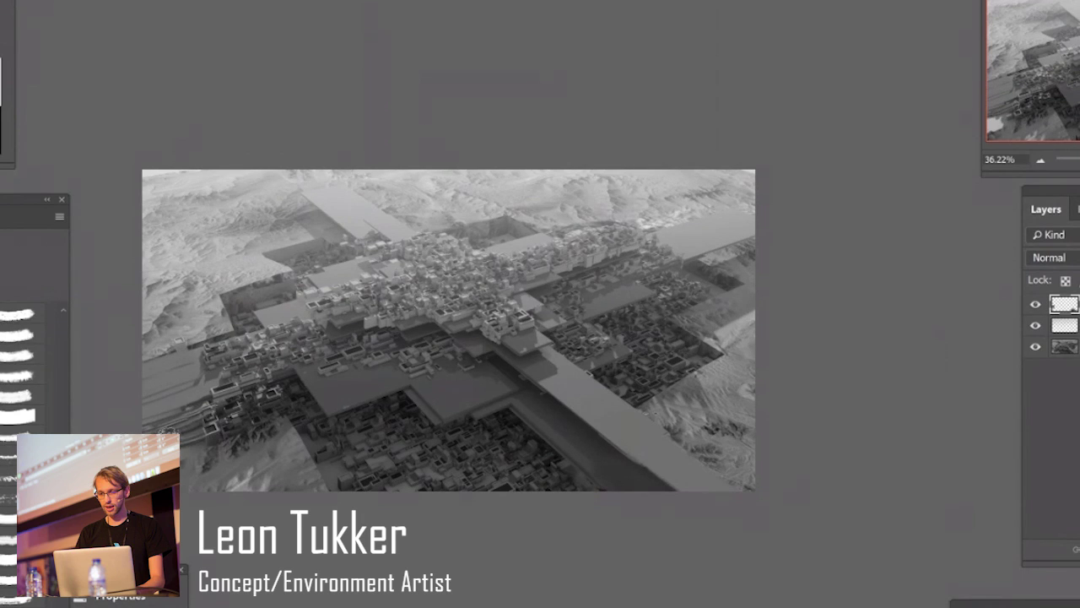
mouse_move(211, 438)
mouse_down()
mouse_move(157, 462)
mouse_move(214, 469)
mouse_move(180, 480)
mouse_up()
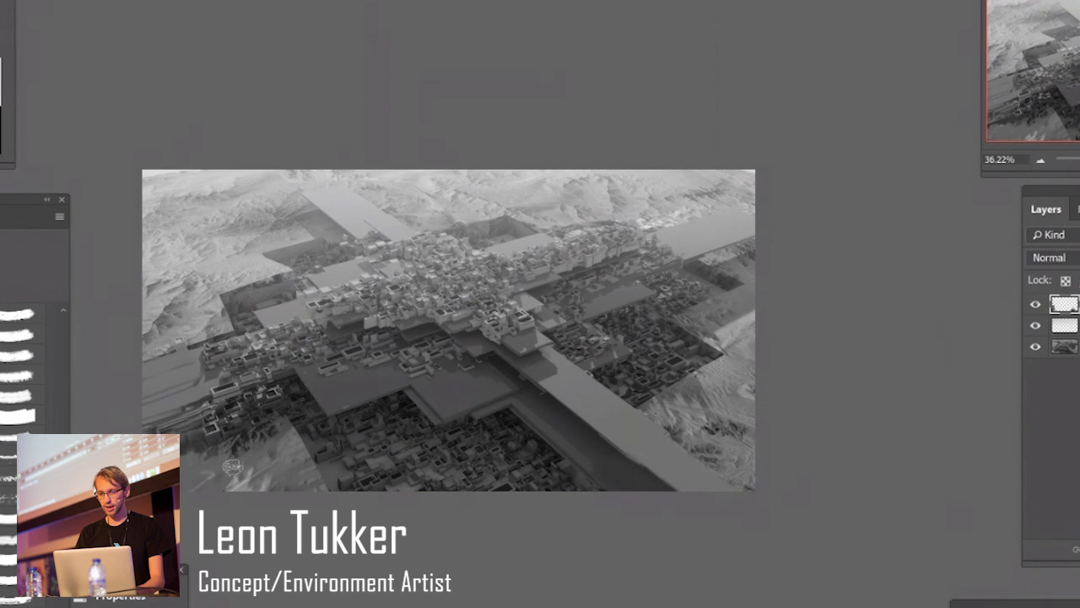
drag(243, 461, 225, 472)
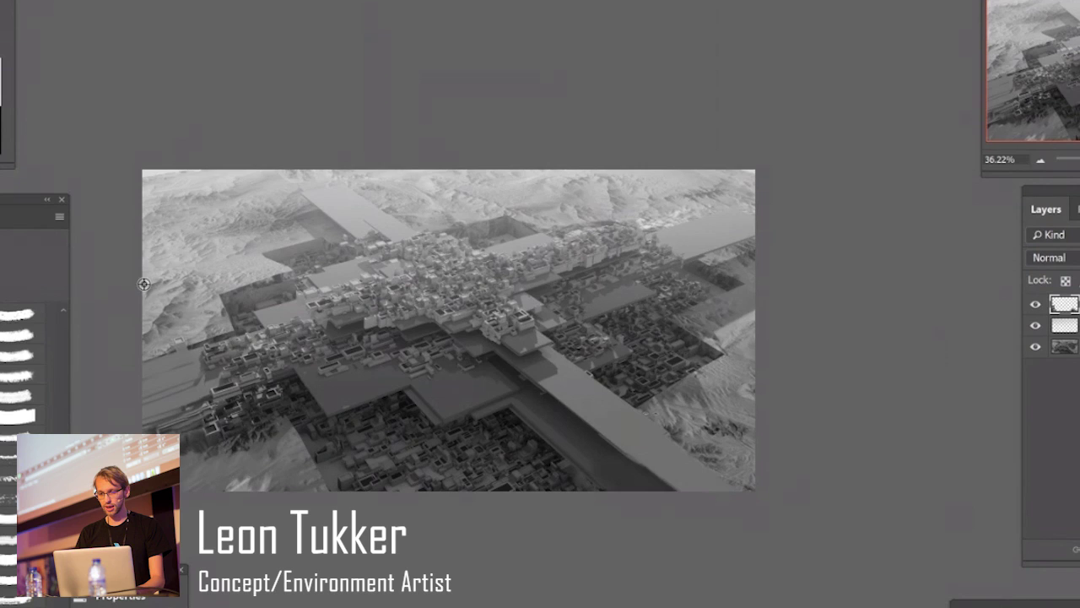
Smooth the upper-left terrain with sampled greys and extend the far platform to the image's upper edge.
mouse_move(181, 309)
mouse_down()
mouse_move(145, 340)
mouse_move(238, 230)
mouse_move(281, 223)
mouse_move(267, 229)
mouse_move(285, 233)
mouse_move(263, 212)
mouse_up()
alt+click(194, 300)
alt+click(238, 229)
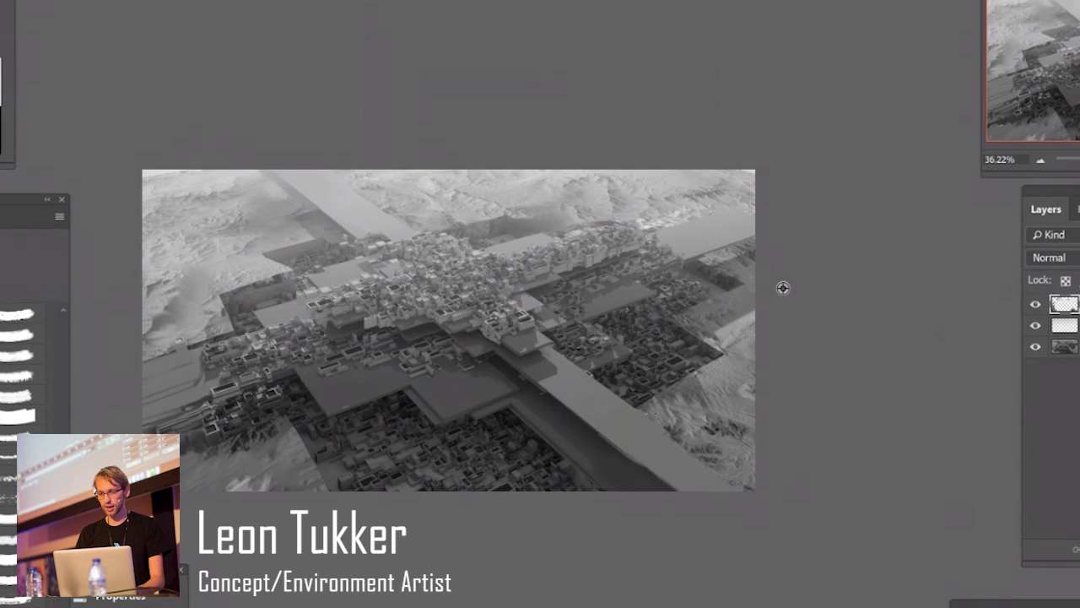
Extend the dark trench to the image's right edge and paint over the shadowed recess behind the city.
mouse_move(748, 280)
mouse_down()
mouse_move(710, 281)
mouse_move(710, 266)
mouse_move(745, 252)
mouse_up()
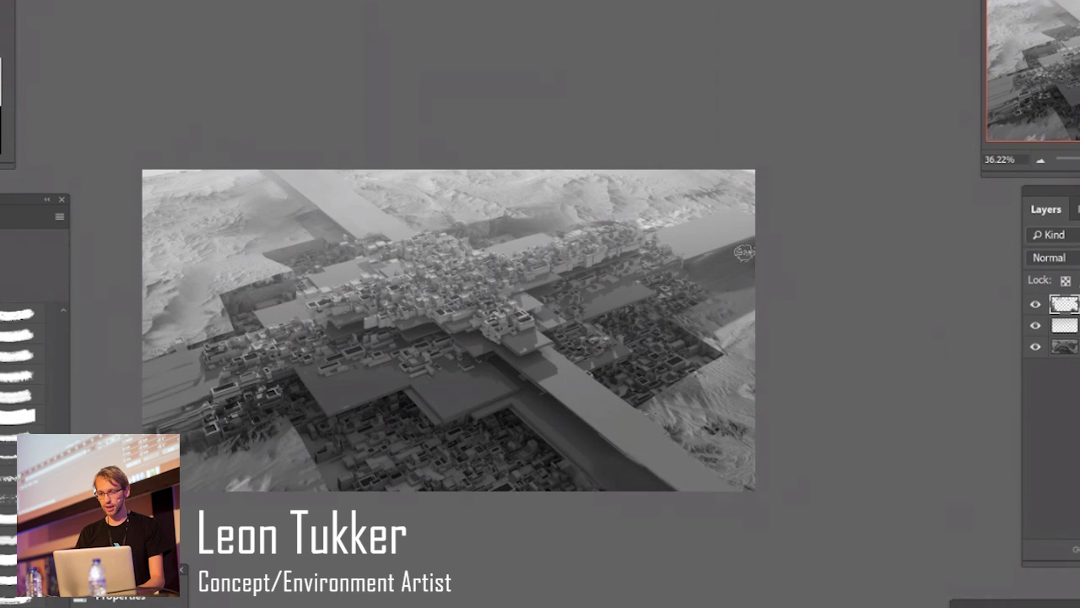
key(w)
click(651, 457)
key(ctrl+d)
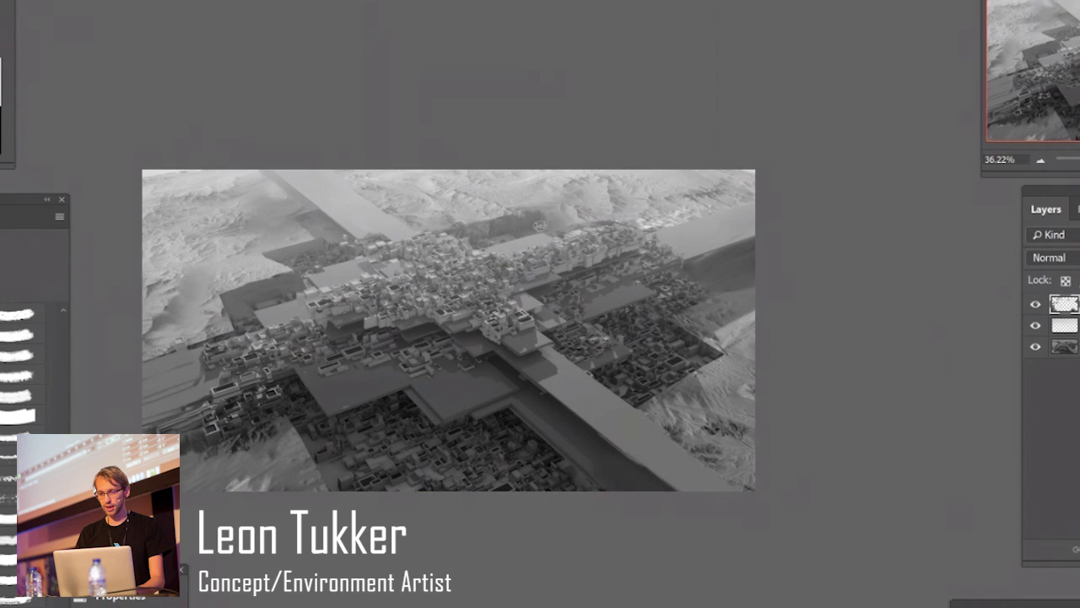
drag(549, 225, 576, 224)
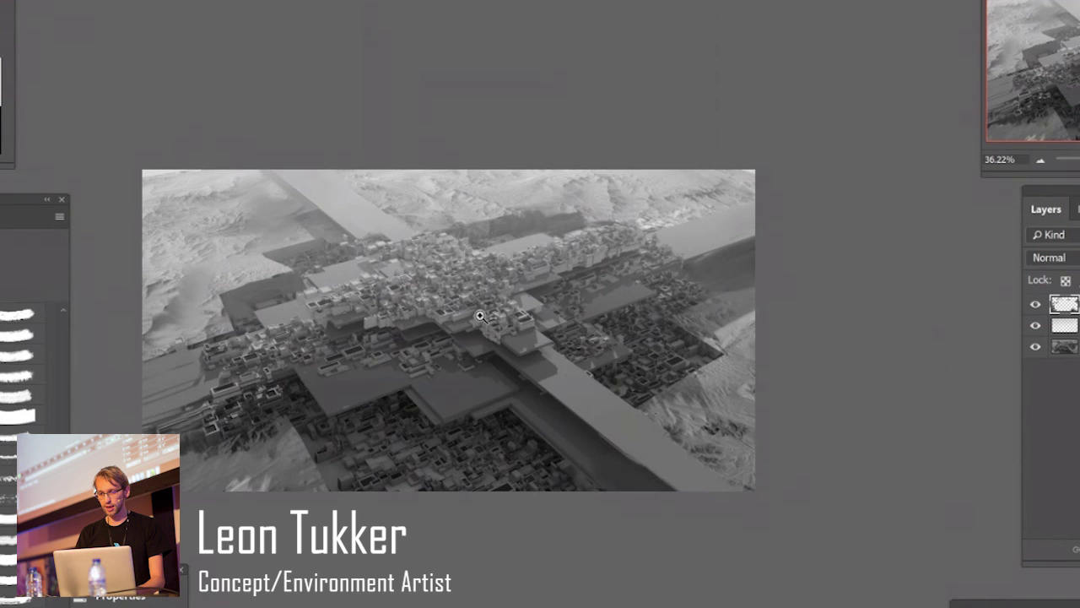
Blend the building blocks into loose sampled-grey strokes at the right-hand pit's outer corners and along the city's left edge.
mouse_move(480, 315)
mouse_down()
mouse_move(552, 289)
mouse_move(502, 326)
mouse_move(537, 371)
mouse_move(531, 353)
mouse_move(549, 360)
mouse_up()
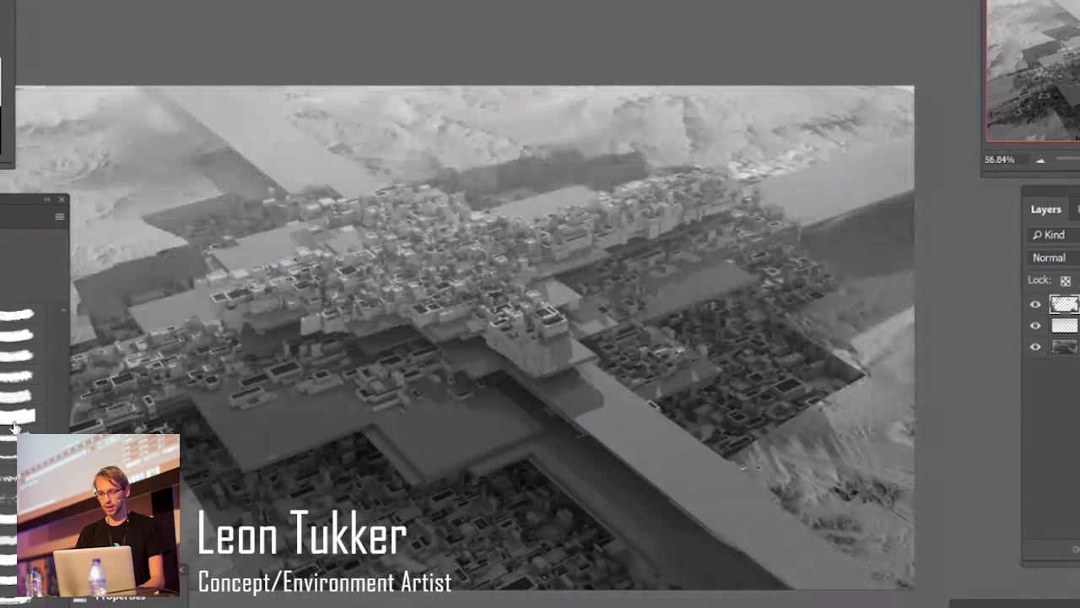
click(19, 334)
drag(550, 340, 575, 359)
click(12, 559)
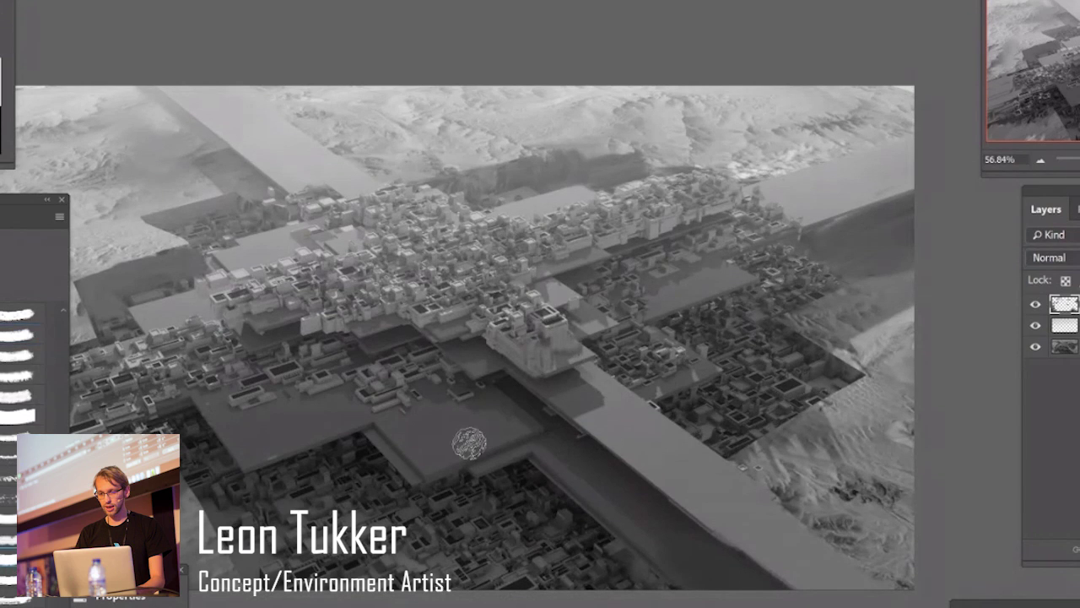
alt+click(770, 406)
mouse_move(781, 403)
mouse_down()
mouse_move(819, 366)
mouse_move(771, 393)
mouse_move(767, 349)
mouse_move(837, 371)
mouse_up()
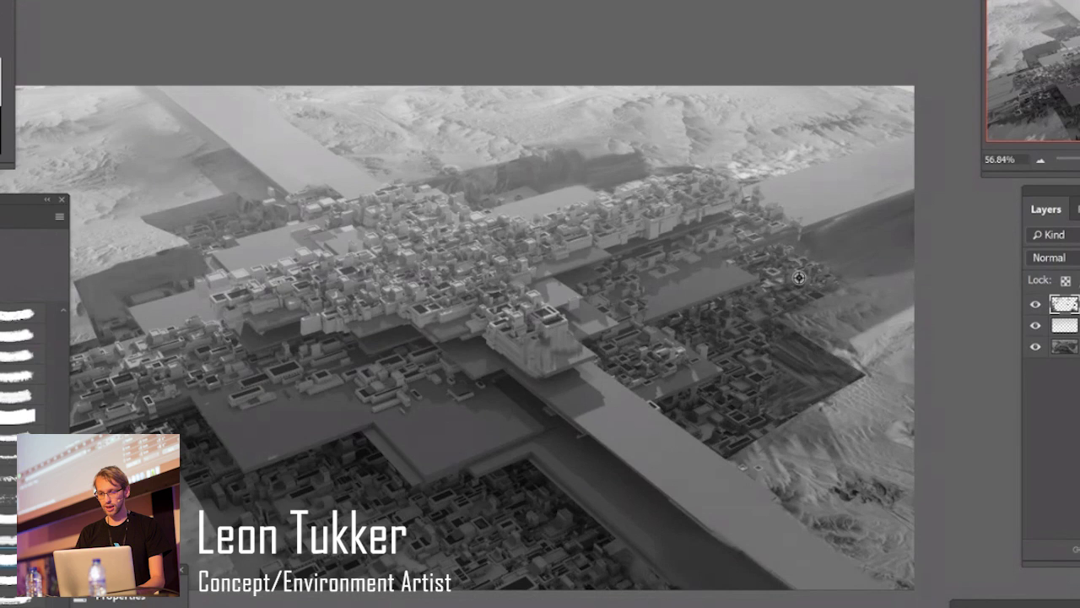
alt+click(803, 279)
drag(808, 275, 827, 262)
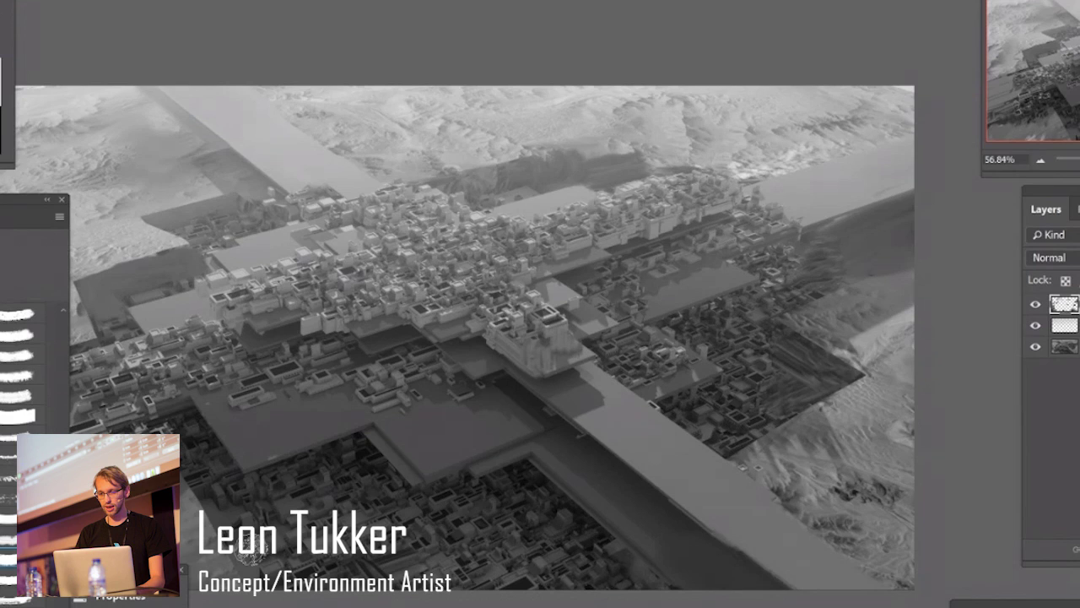
drag(242, 526, 324, 509)
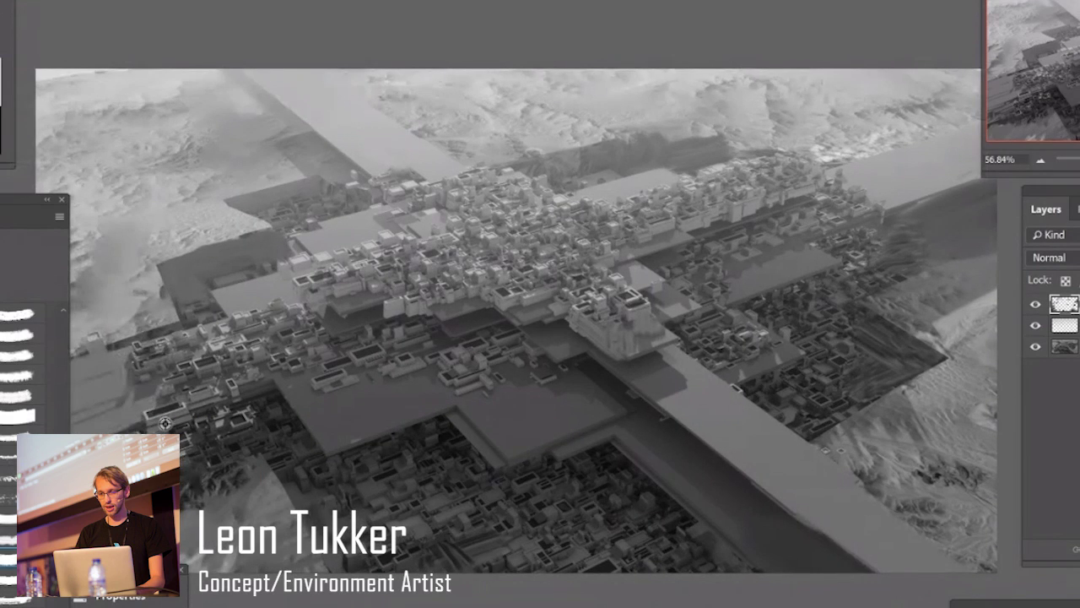
drag(133, 419, 175, 405)
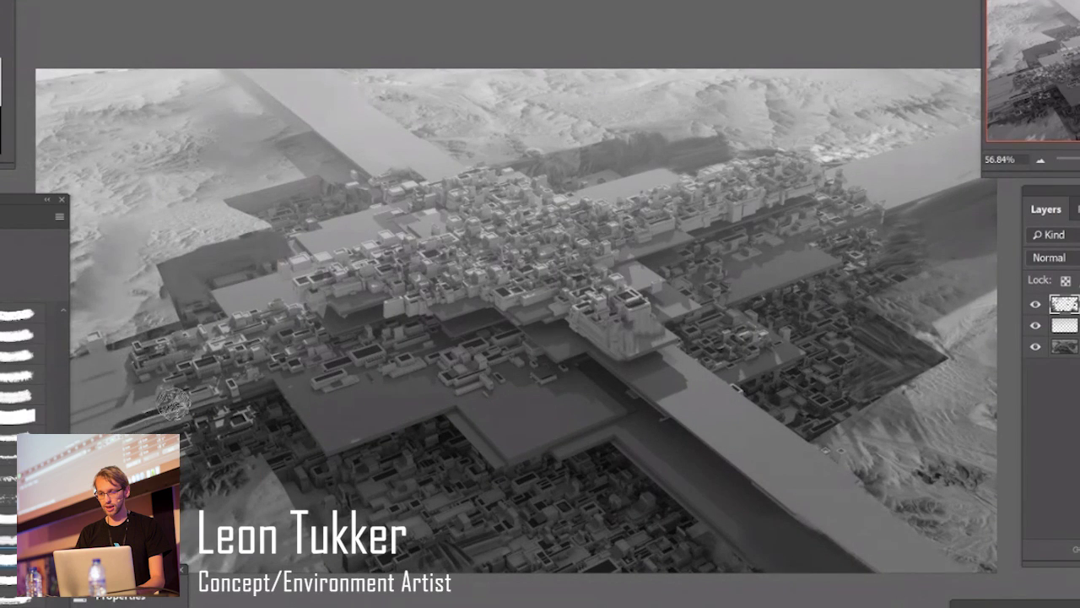
Choose a flat, hard-edged brush and paint taller facades and a small tower on the left part of the upper city.
scroll(15, 405, up, 10)
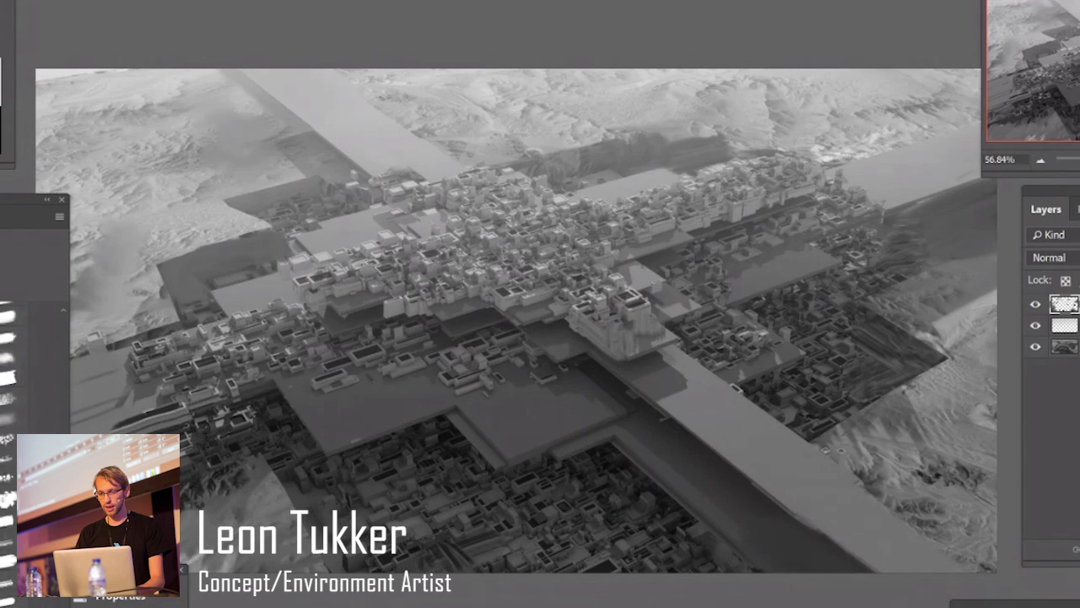
click(13, 395)
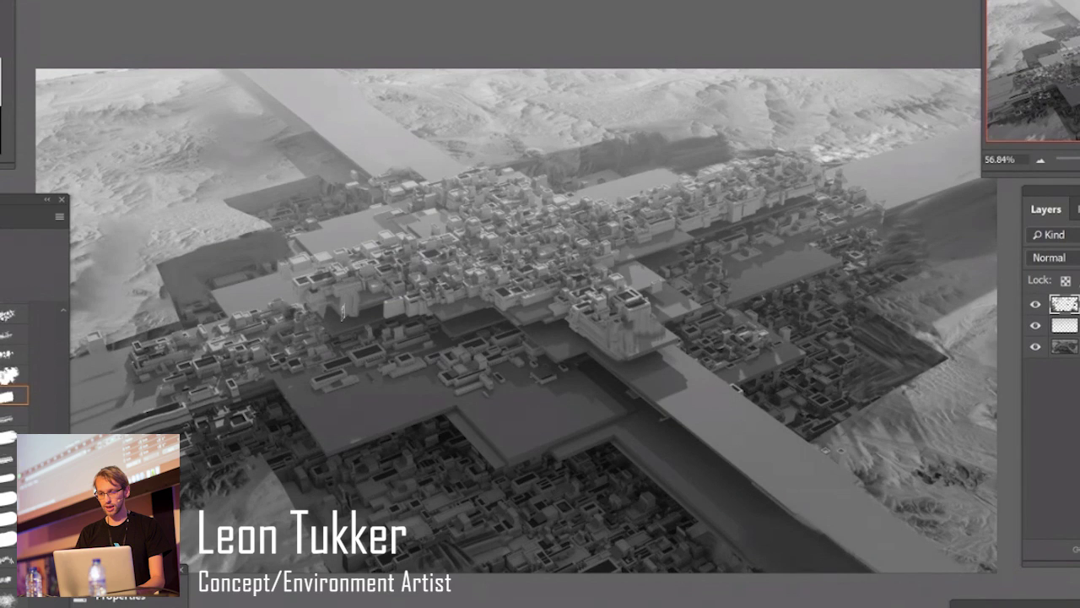
mouse_move(369, 316)
mouse_down()
mouse_move(388, 311)
mouse_move(339, 321)
mouse_up()
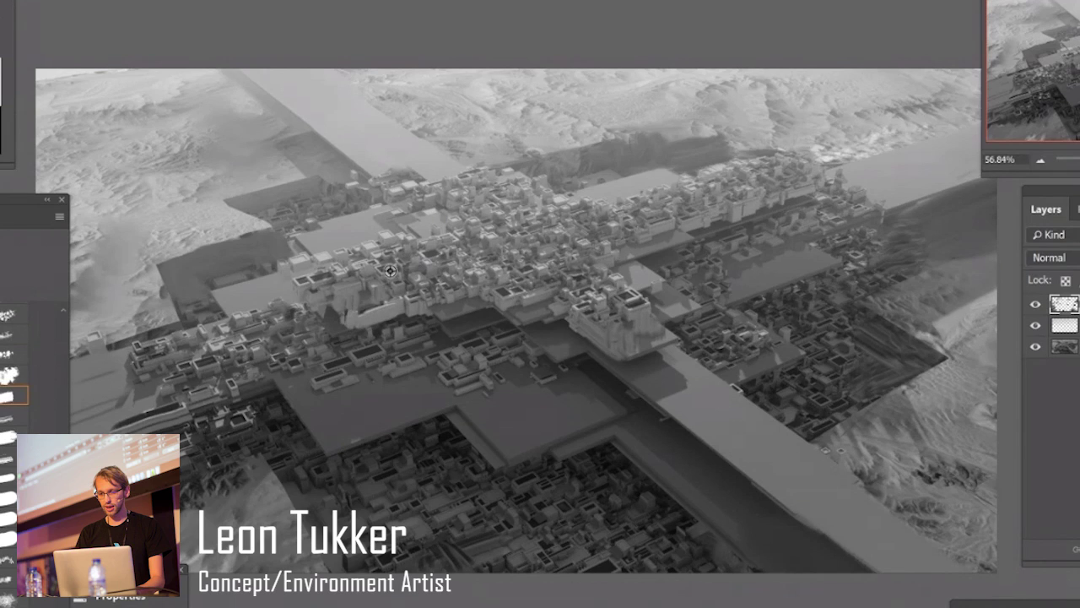
drag(427, 221, 427, 243)
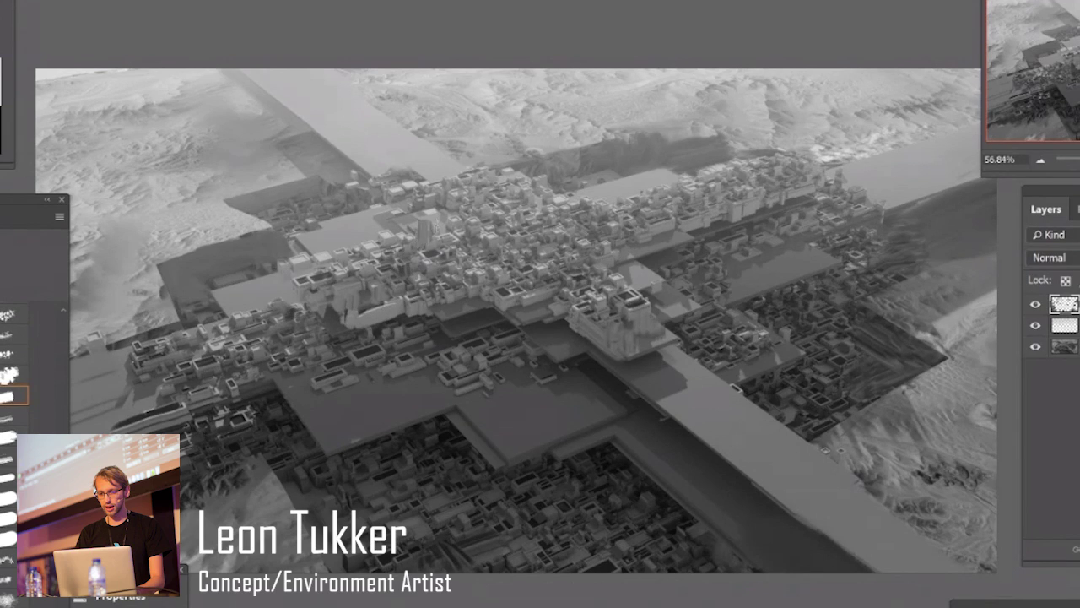
Paint a cluster of tall, pale towers with vertical strokes and dark gaps rising from the middle of the upper city.
mouse_move(524, 170)
mouse_down()
mouse_move(531, 209)
mouse_move(535, 155)
mouse_up()
drag(531, 215, 528, 137)
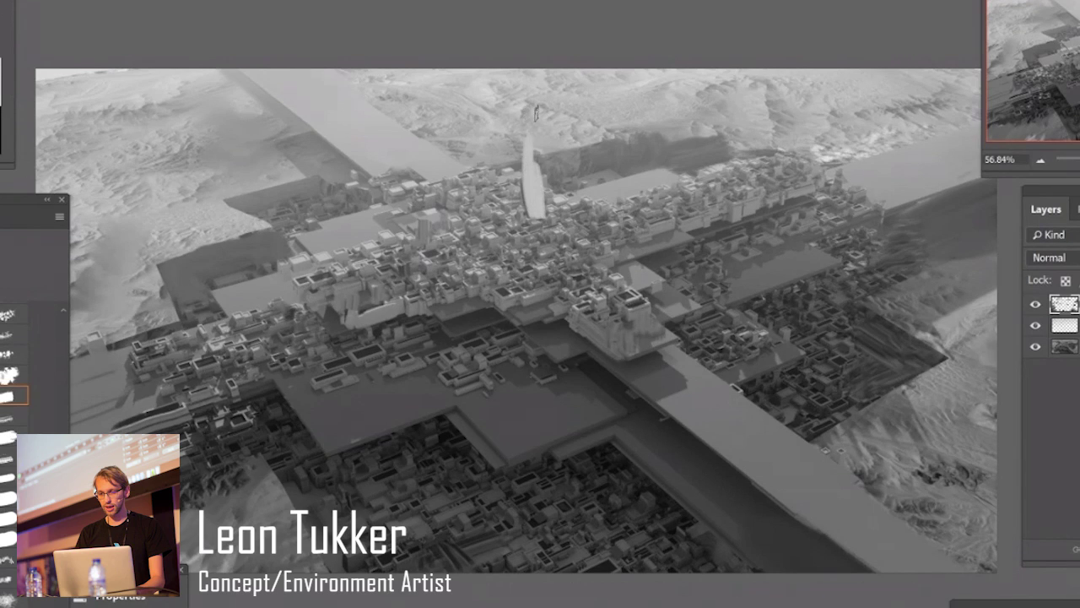
drag(536, 173, 534, 108)
mouse_move(517, 213)
mouse_down()
mouse_move(517, 139)
mouse_move(512, 211)
mouse_move(504, 146)
mouse_up()
drag(551, 211, 553, 164)
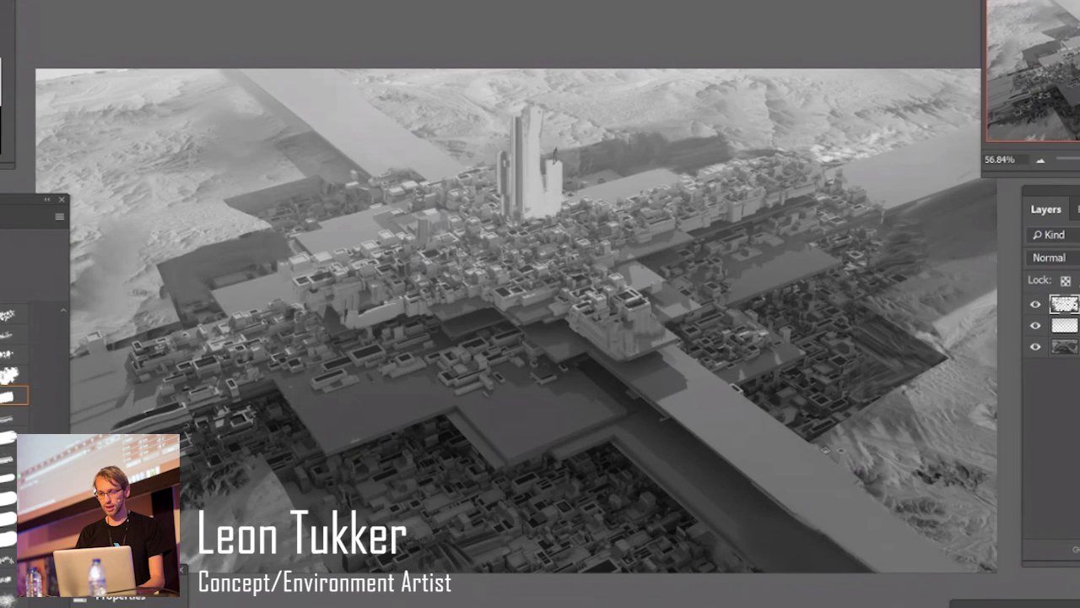
drag(552, 212, 563, 225)
mouse_move(546, 187)
mouse_down()
mouse_move(548, 228)
mouse_move(555, 127)
mouse_up()
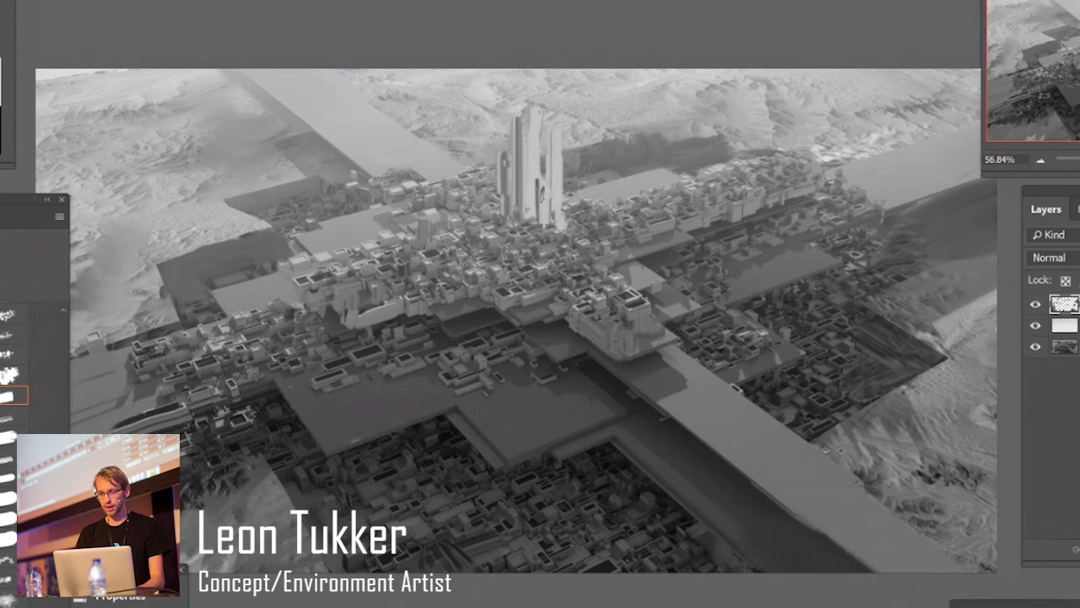
mouse_move(504, 190)
mouse_down()
mouse_move(503, 226)
mouse_move(503, 130)
mouse_up()
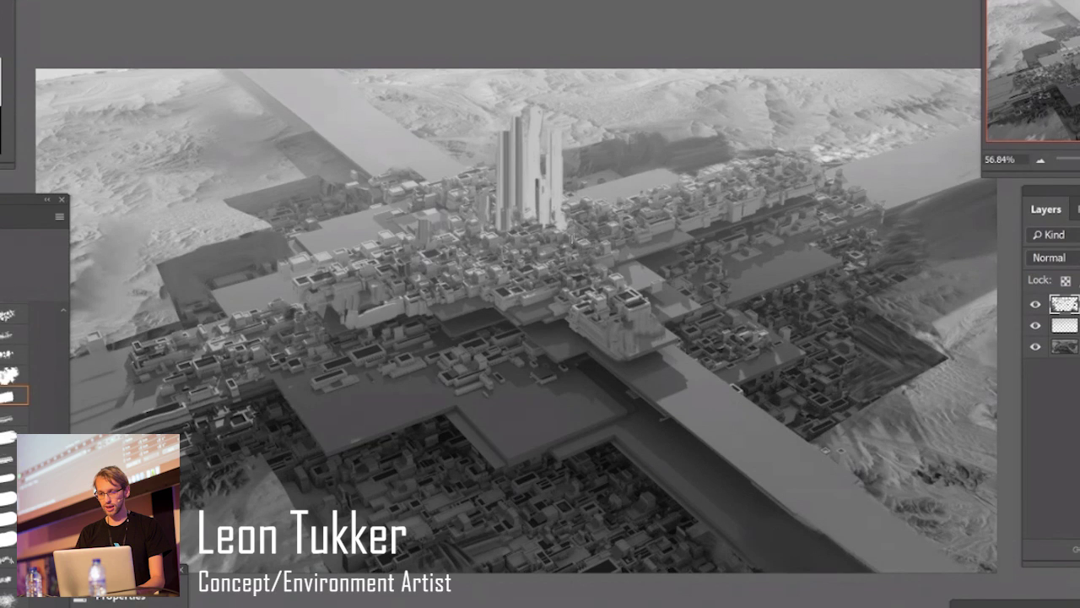
Add small towers beside the tall cluster and along the city's far-right ridge, and touch up the buildings at its left end.
mouse_move(570, 245)
mouse_down()
mouse_move(569, 208)
mouse_move(594, 183)
mouse_up()
drag(717, 194, 717, 162)
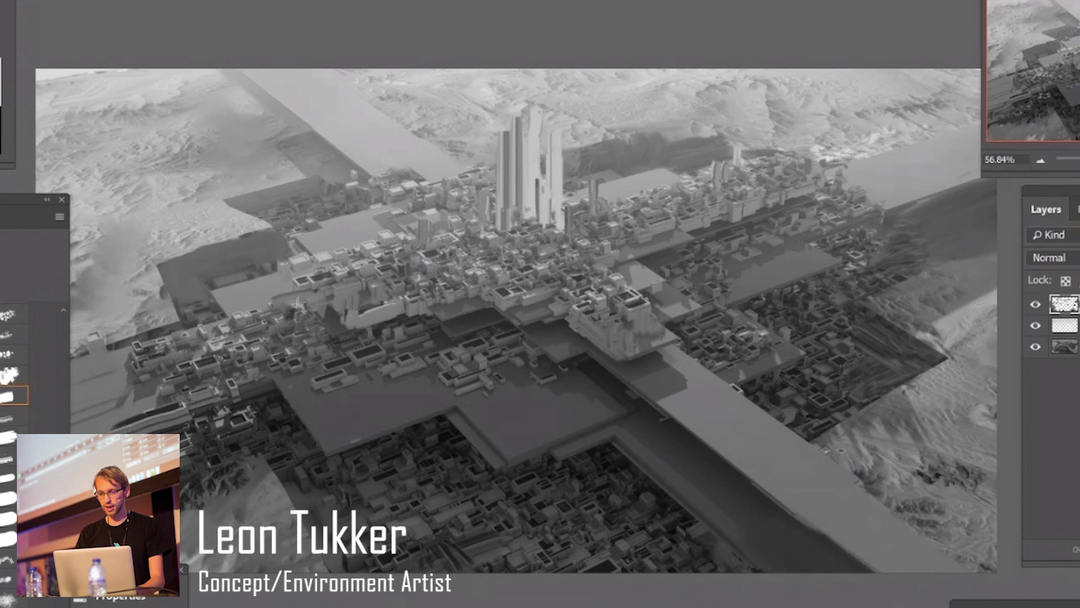
drag(307, 282, 274, 293)
key(z)
mouse_move(341, 287)
mouse_down()
mouse_move(282, 309)
mouse_move(299, 309)
mouse_up()
key(b)
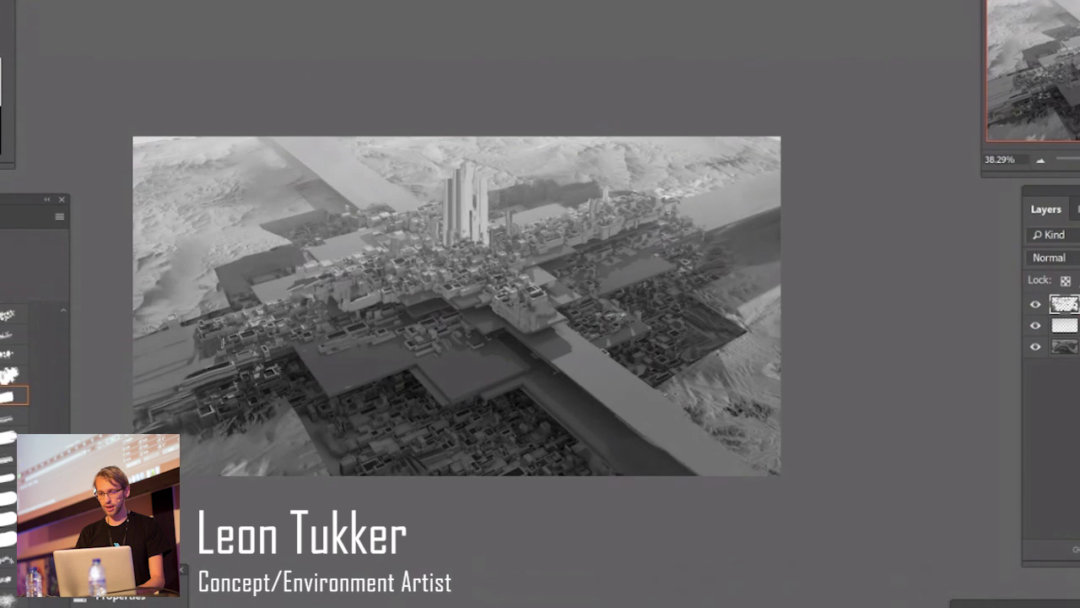
Raise the central spire almost to the image's upper edge, trying a curved buttress and undoing it, and heighten the tower beside it.
mouse_move(471, 192)
mouse_down()
mouse_move(470, 156)
mouse_move(513, 238)
mouse_move(519, 226)
mouse_move(477, 143)
mouse_up()
key(ctrl+z)
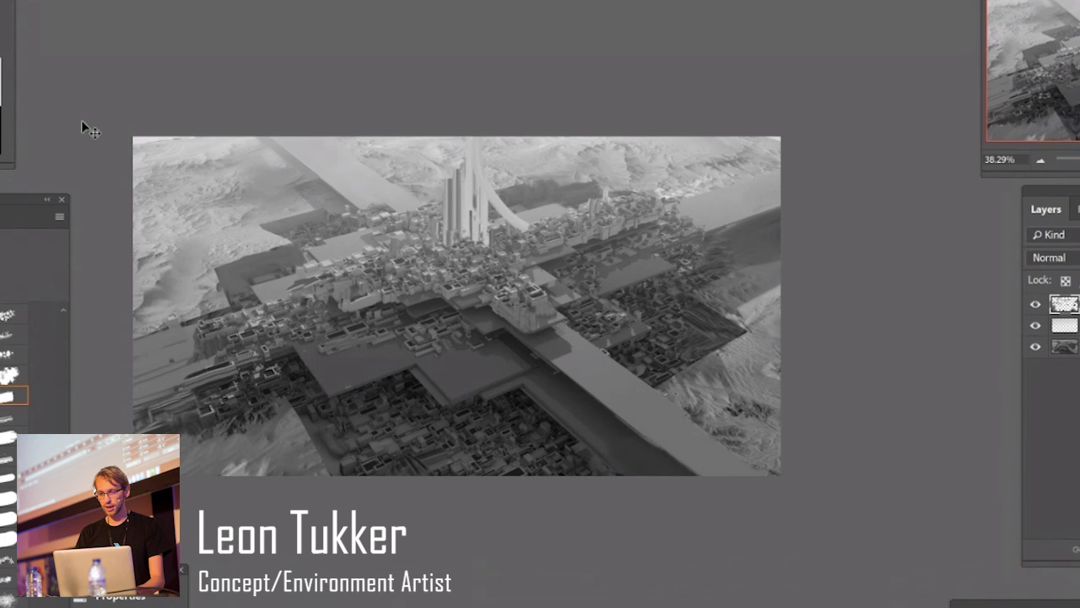
key(ctrl+z)
drag(513, 232, 470, 138)
key(ctrl+z)
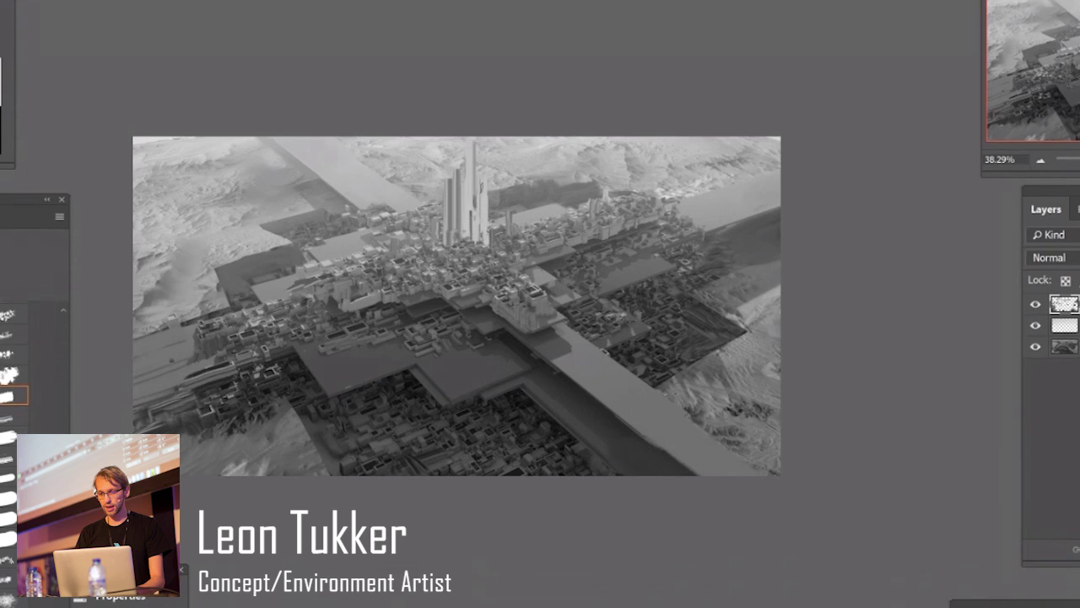
drag(483, 188, 484, 162)
Try thick white curved outlines sweeping up both sides of the tower cluster to a peak, and undo them.
ctrl+drag(503, 254, 589, 229)
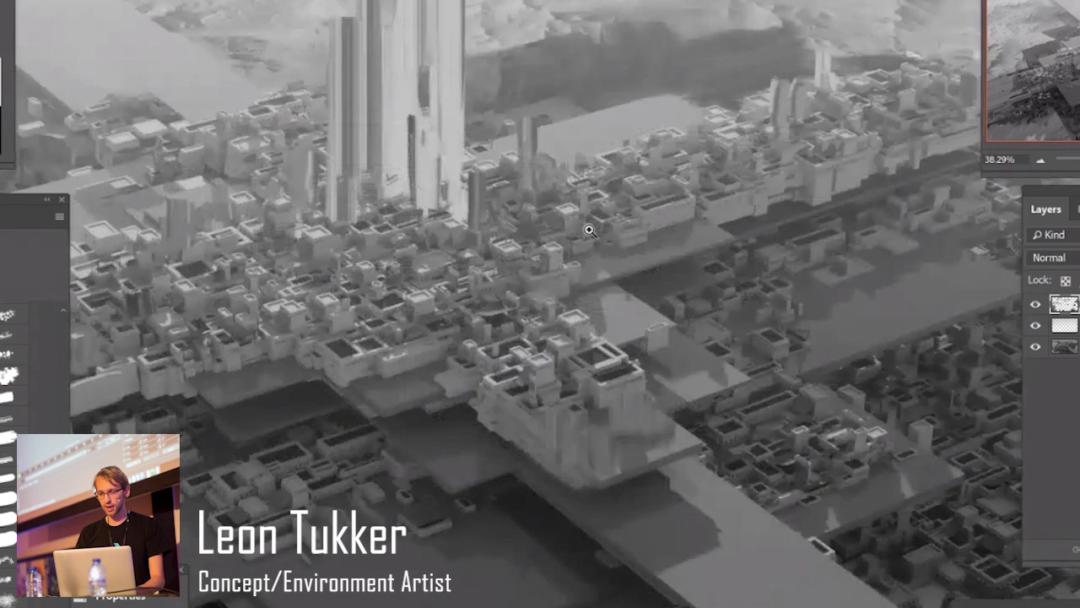
ctrl+drag(606, 285, 566, 373)
mouse_move(550, 410)
ctrl+mouse_down()
mouse_move(584, 394)
mouse_move(555, 400)
ctrl+mouse_up()
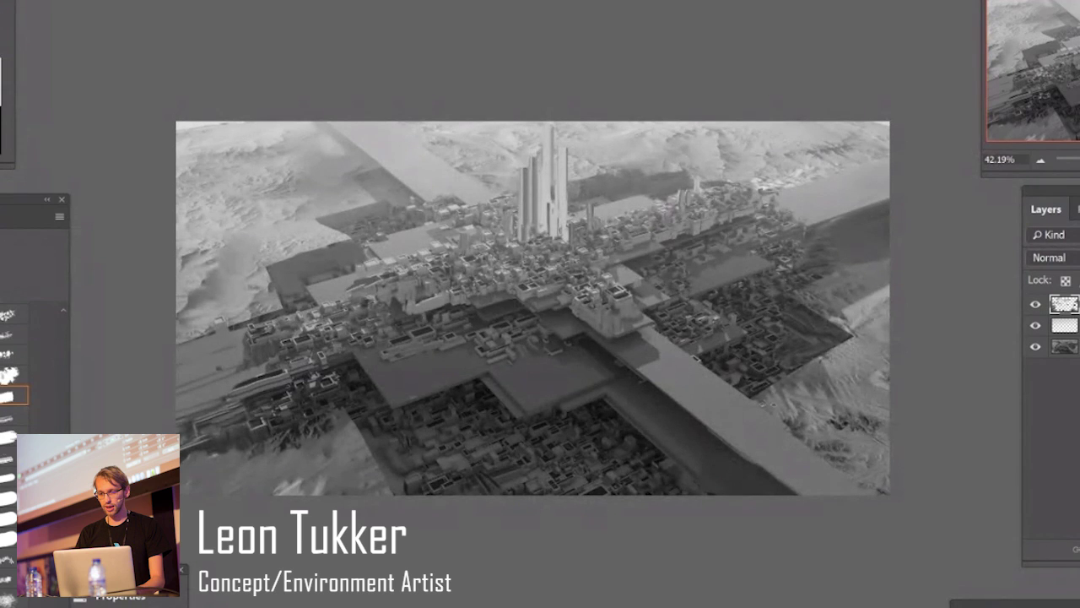
drag(571, 230, 534, 121)
drag(509, 236, 534, 123)
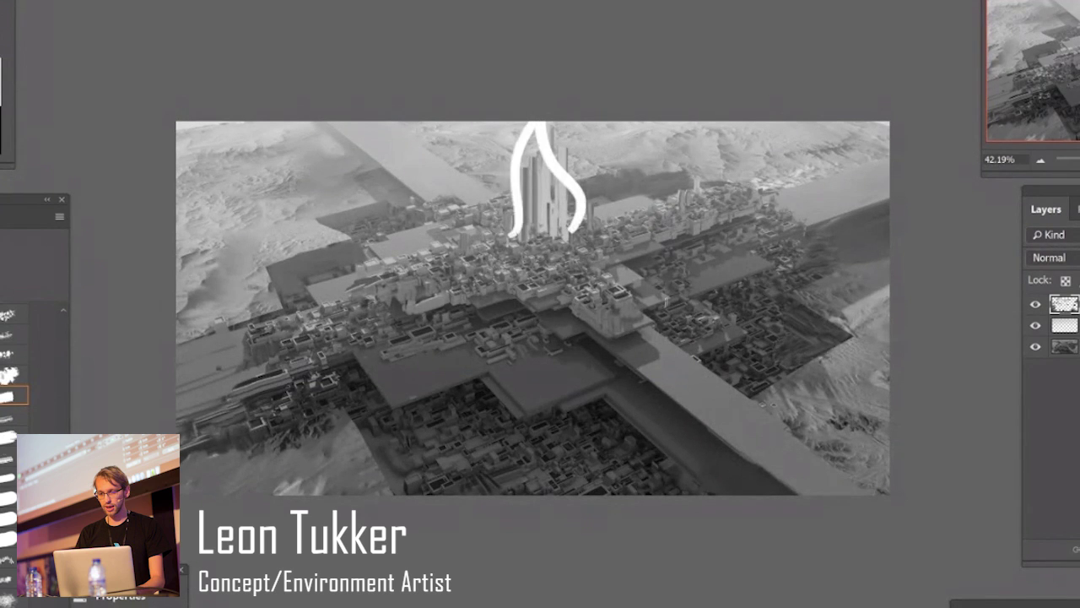
key(ctrl+z)
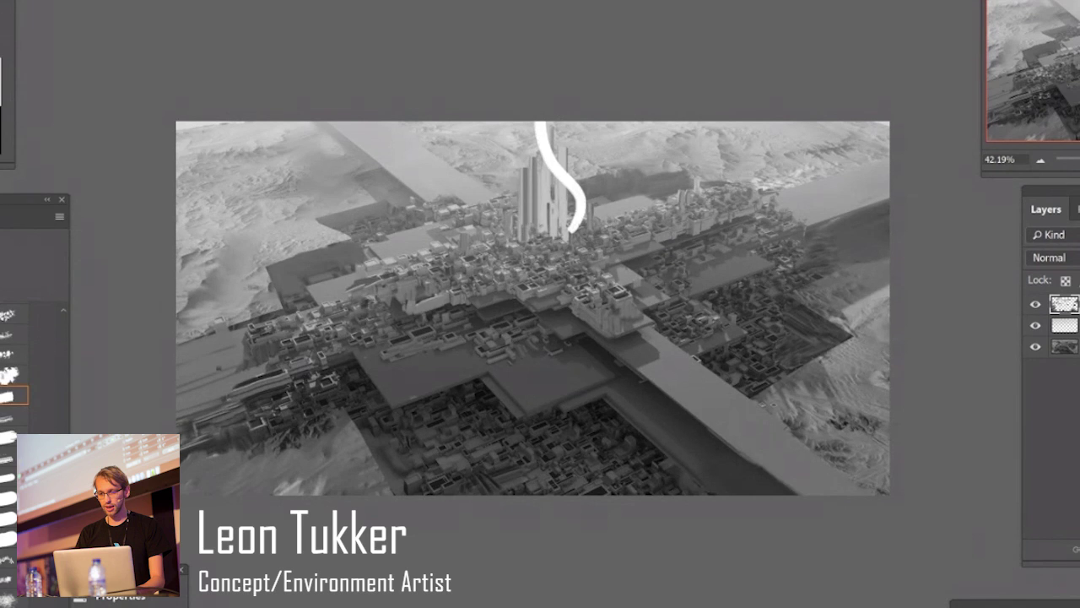
key(ctrl+z)
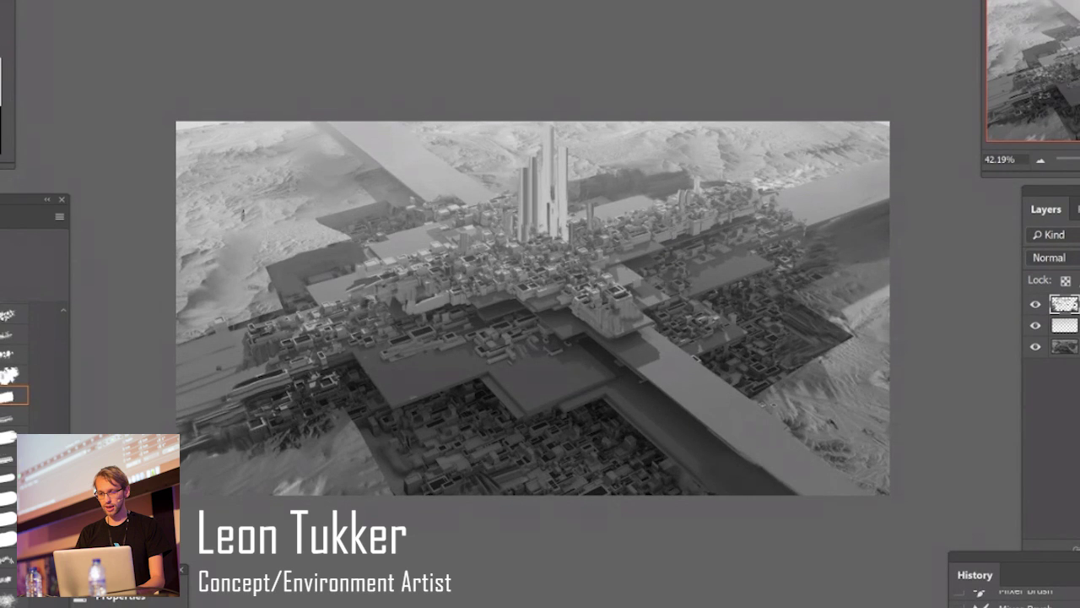
Blend the desert hills around the city with the Mixer Brush and add small towers in the city's left half.
mouse_move(239, 243)
mouse_down()
mouse_move(259, 216)
mouse_move(180, 265)
mouse_move(182, 277)
mouse_up()
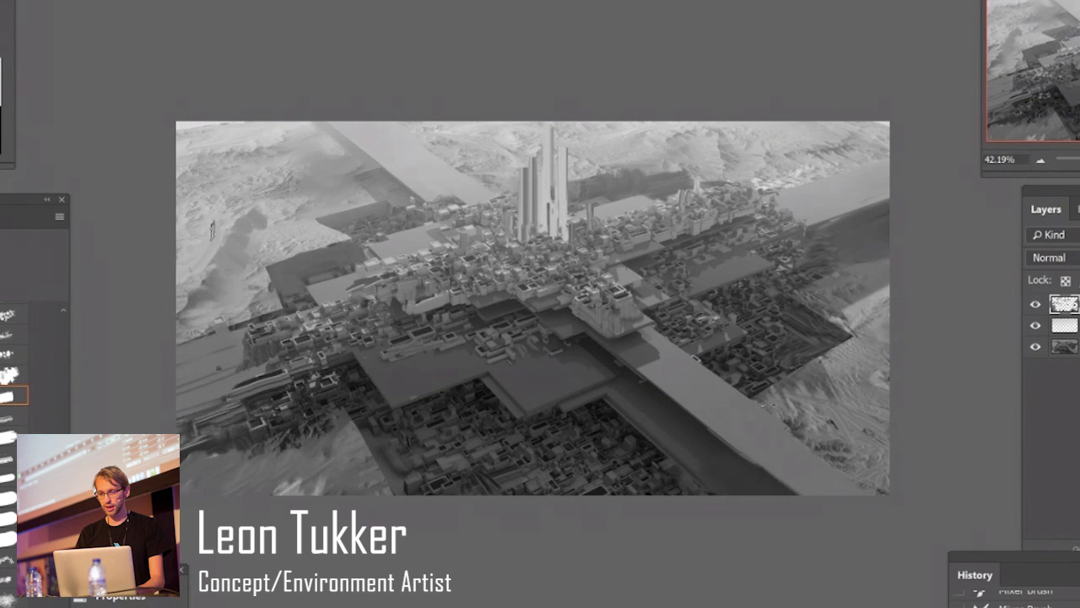
mouse_move(253, 213)
mouse_down()
mouse_move(305, 186)
mouse_move(294, 173)
mouse_move(283, 191)
mouse_move(331, 169)
mouse_move(298, 174)
mouse_move(310, 180)
mouse_move(288, 154)
mouse_move(250, 177)
mouse_move(302, 152)
mouse_up()
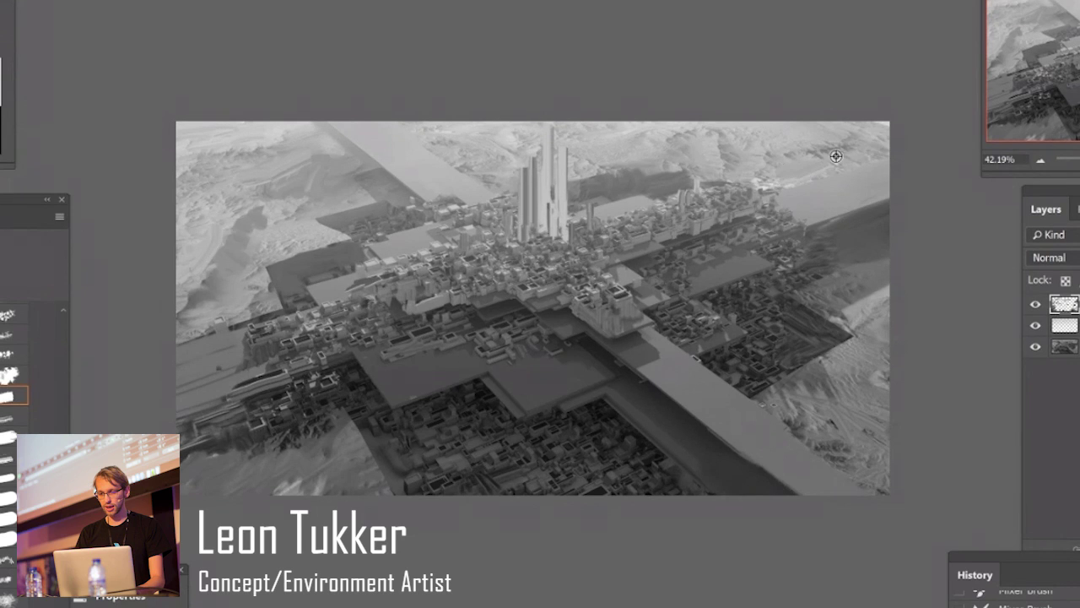
mouse_move(796, 170)
mouse_down()
mouse_move(769, 173)
mouse_move(788, 156)
mouse_move(832, 150)
mouse_up()
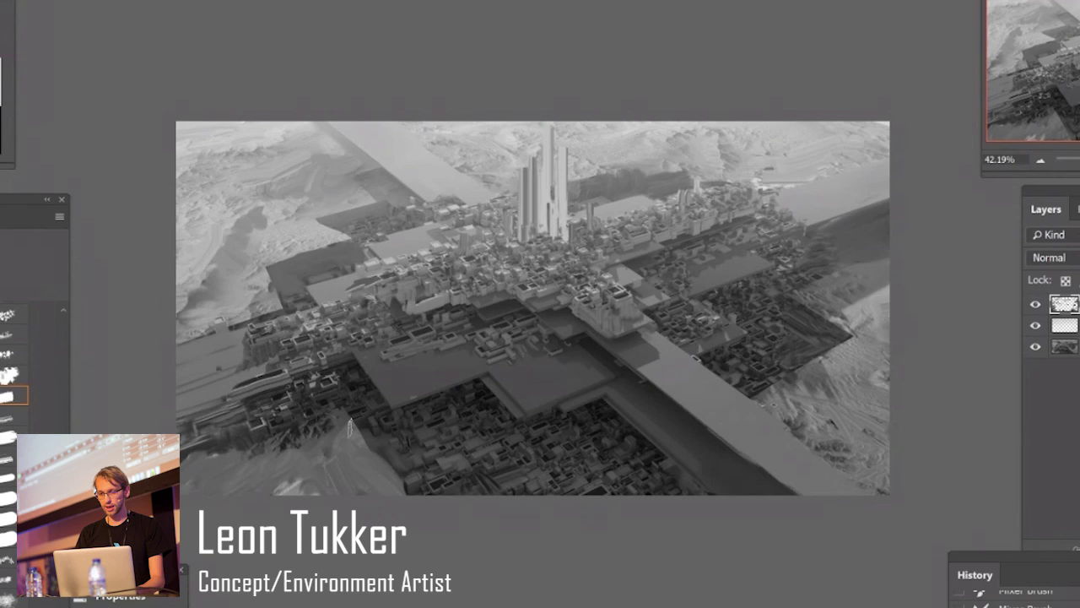
drag(350, 428, 365, 428)
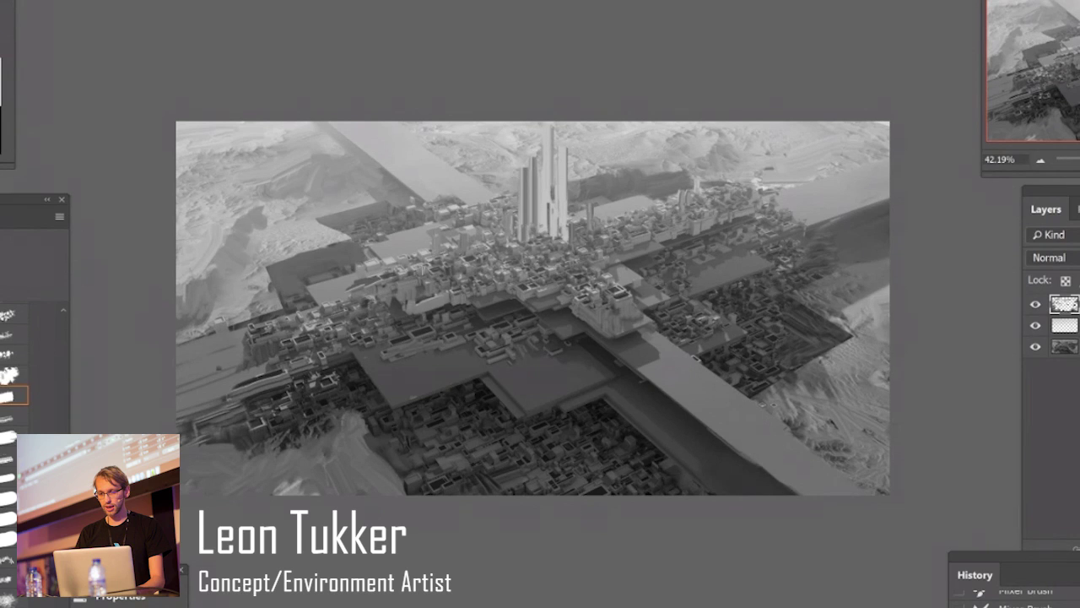
drag(421, 251, 415, 270)
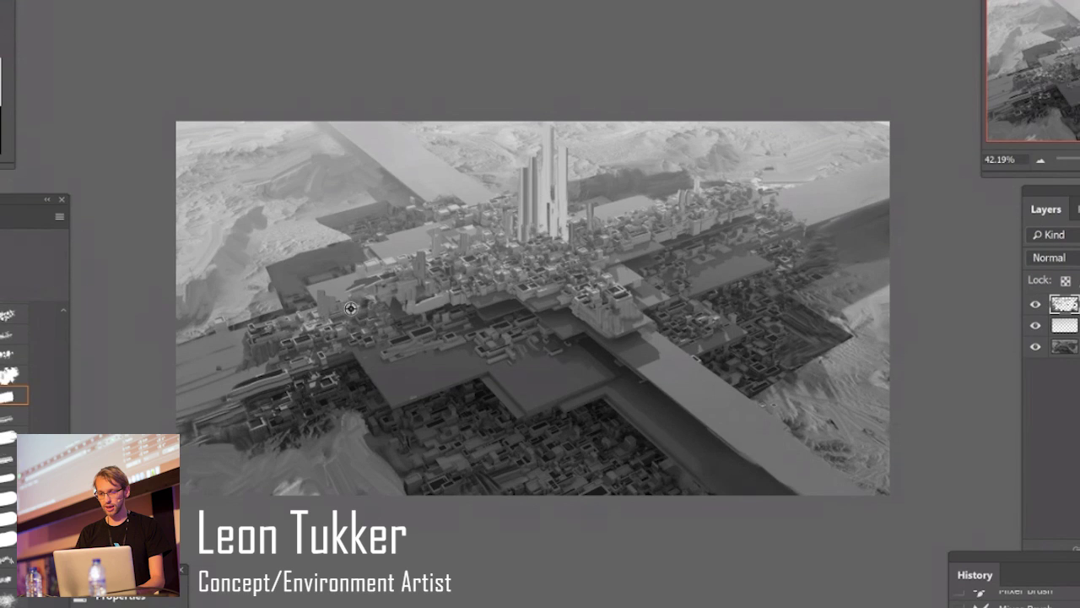
drag(307, 336, 306, 303)
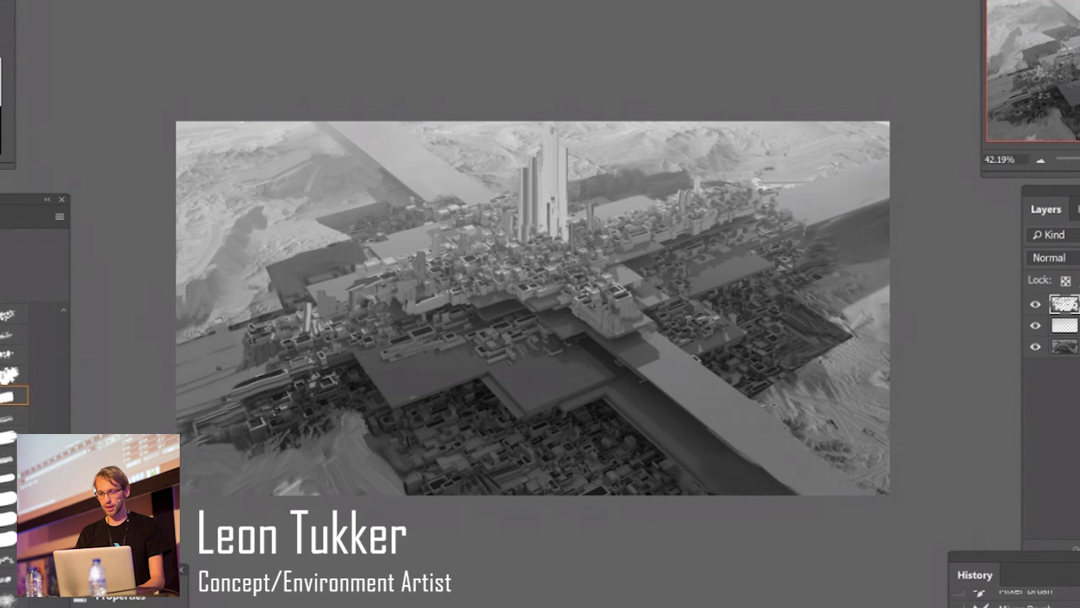
Paint bright white vertical highlights down the sunlit faces of the central tower cluster, softening them towards the base.
drag(546, 184, 546, 152)
drag(552, 213, 552, 143)
drag(556, 221, 556, 147)
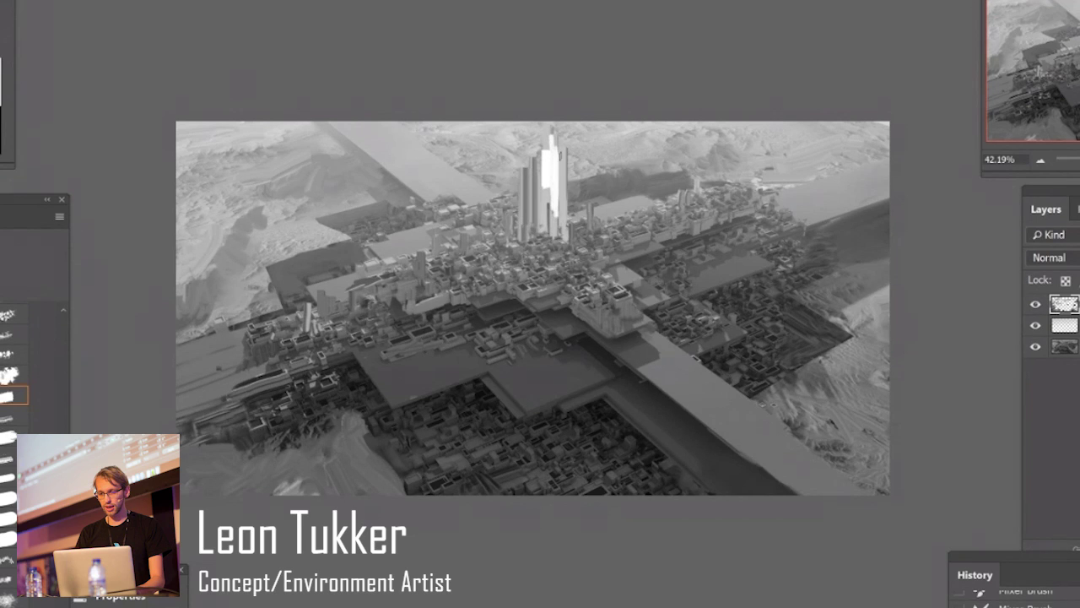
scroll(16, 372, down, 5)
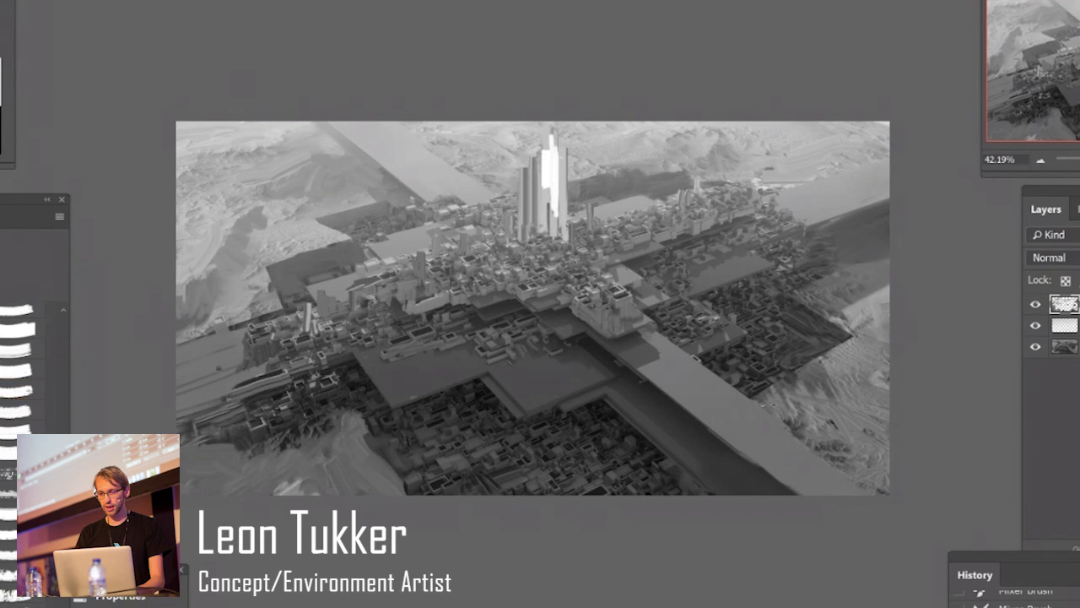
alt+click(549, 164)
drag(560, 154, 561, 225)
drag(561, 126, 560, 238)
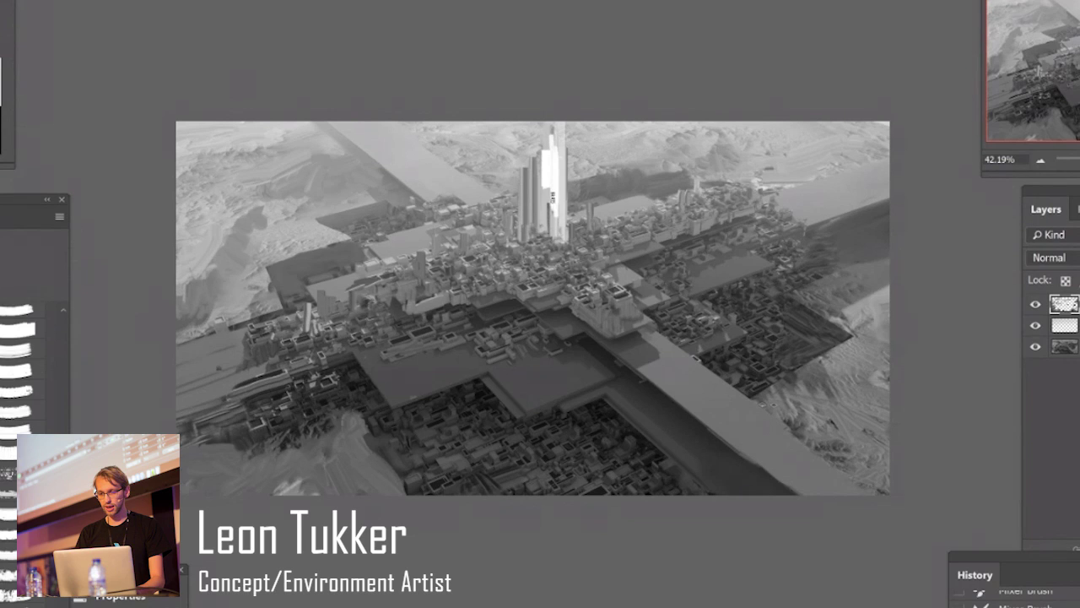
drag(552, 197, 545, 223)
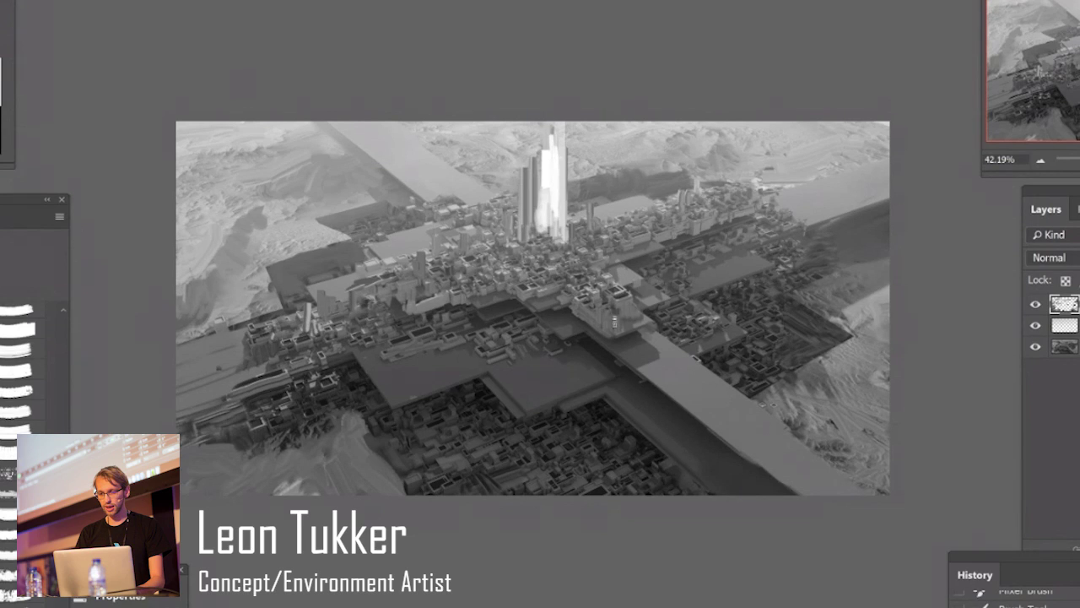
Select the wide foreground road with the Magic Wand and brush light tones over its upper stretch.
click(668, 379)
key(b)
mouse_move(692, 375)
mouse_down()
mouse_move(654, 342)
mouse_move(705, 377)
mouse_move(673, 393)
mouse_move(714, 417)
mouse_move(726, 384)
mouse_move(710, 401)
mouse_move(709, 385)
mouse_up()
mouse_move(685, 366)
mouse_down()
mouse_move(722, 392)
mouse_move(685, 402)
mouse_move(762, 455)
mouse_up()
key(ctrl+d)
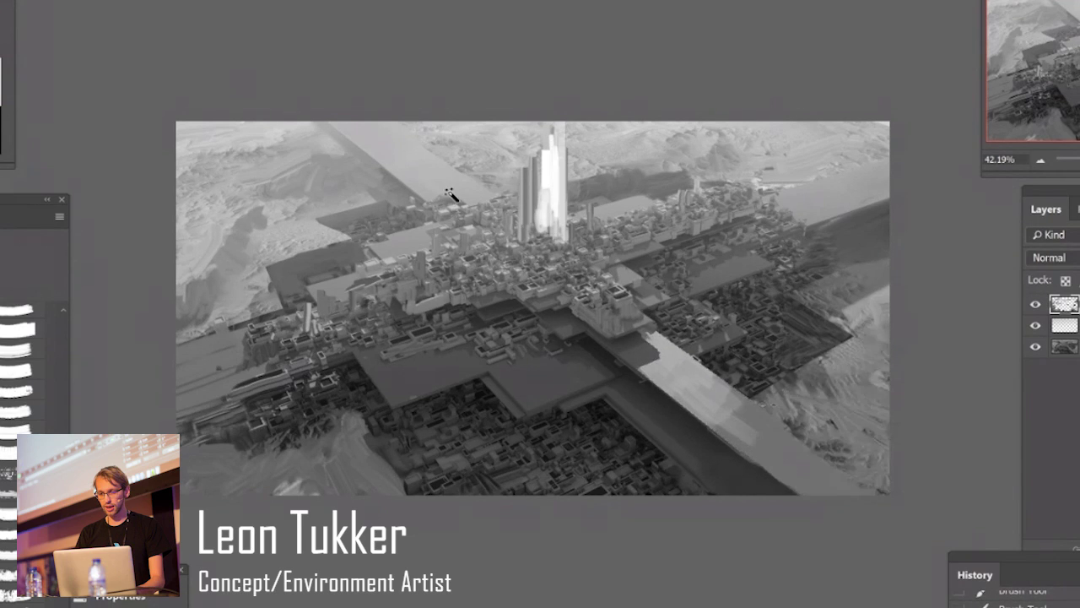
Lasso the distant road behind the city and brighten its near end with the white sampled from the towers.
click(450, 193)
click(445, 183)
key(ctrl+d)
key(l)
mouse_move(386, 118)
mouse_down()
mouse_move(487, 193)
mouse_move(427, 205)
mouse_move(307, 101)
mouse_up()
key(b)
alt+click(546, 179)
mouse_move(489, 194)
mouse_down()
mouse_move(452, 194)
mouse_move(423, 176)
mouse_move(452, 159)
mouse_move(418, 198)
mouse_move(427, 176)
mouse_move(382, 152)
mouse_up()
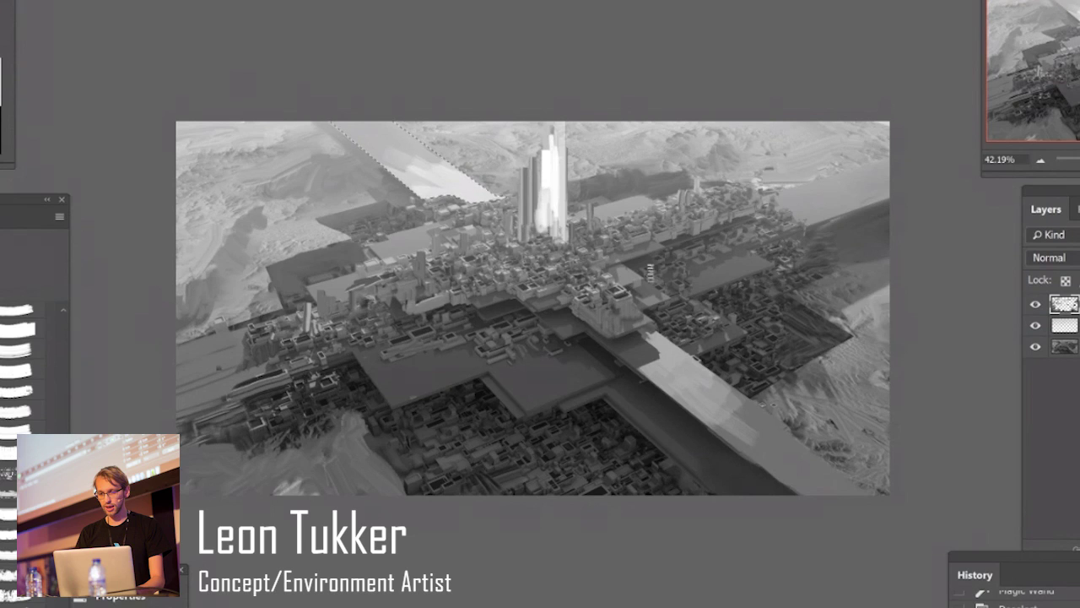
key(ctrl+d)
Select the thin wall strip to the right of the tower cluster and paint a bright highlight along its near end.
key(w)
click(641, 253)
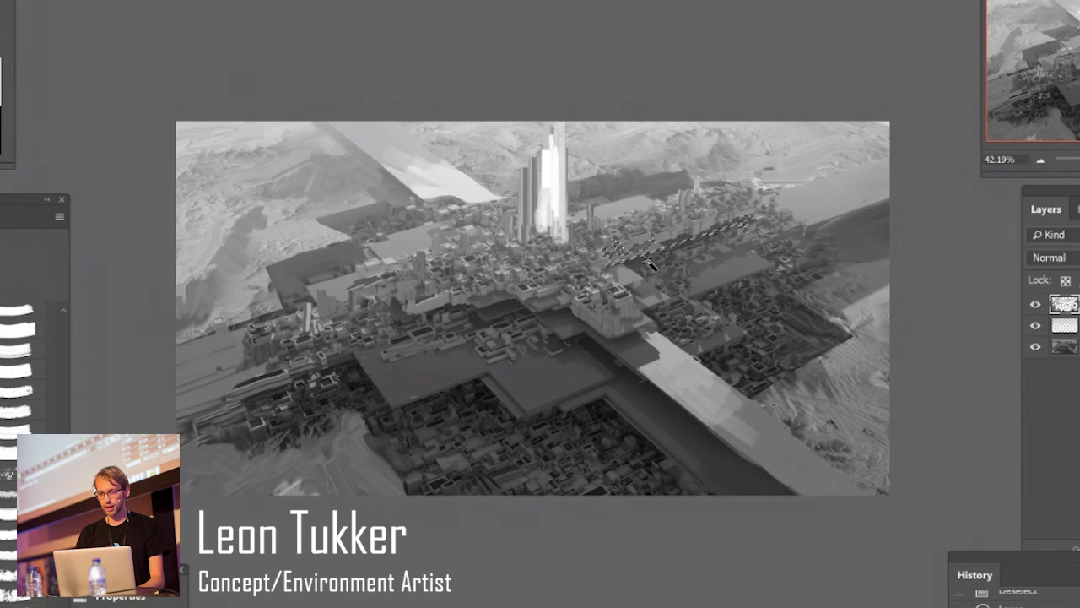
drag(611, 252, 650, 248)
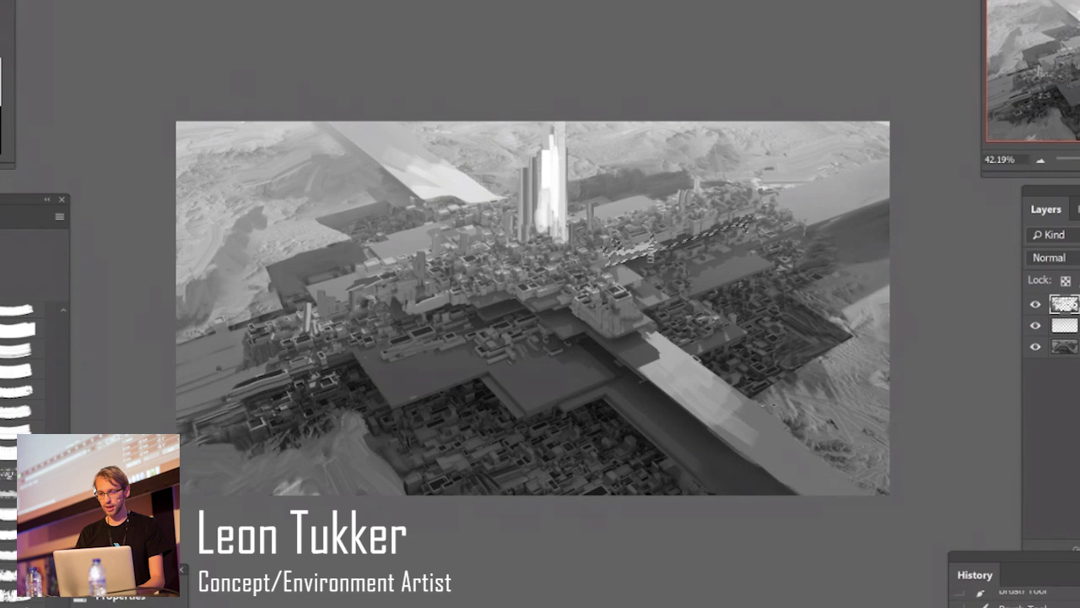
key(ctrl+d)
ctrl+drag(545, 300, 512, 317)
key(ctrl+s)
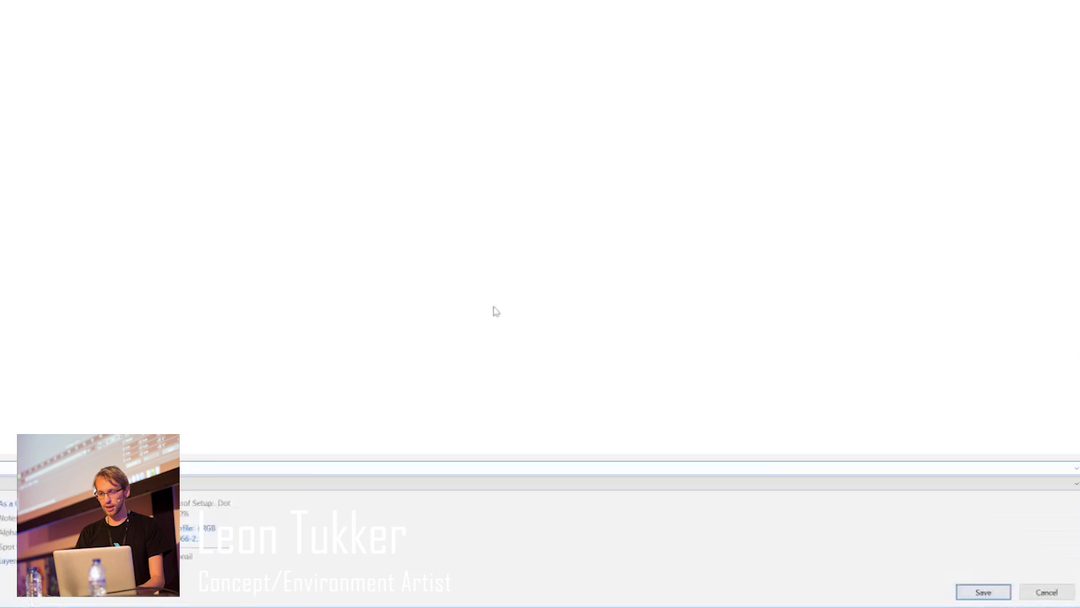
click(1054, 589)
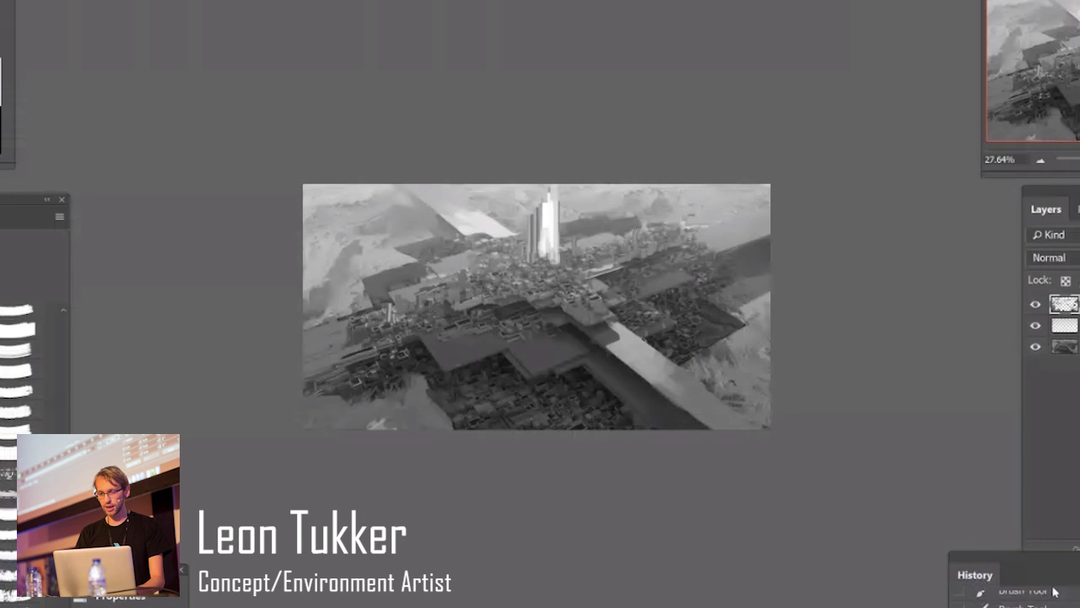
Paint a small pale tower group at the city's far-left edge and more small towers among the buildings beside it.
ctrl+drag(535, 231, 598, 248)
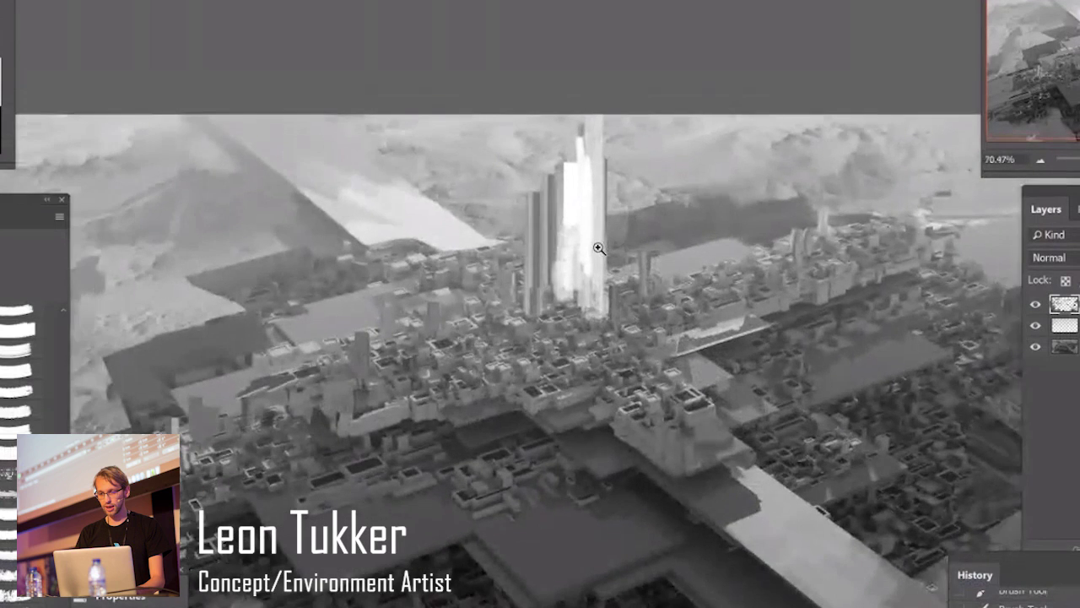
key(b)
mouse_move(200, 284)
mouse_down()
mouse_move(190, 271)
mouse_move(240, 288)
mouse_up()
drag(392, 221, 385, 237)
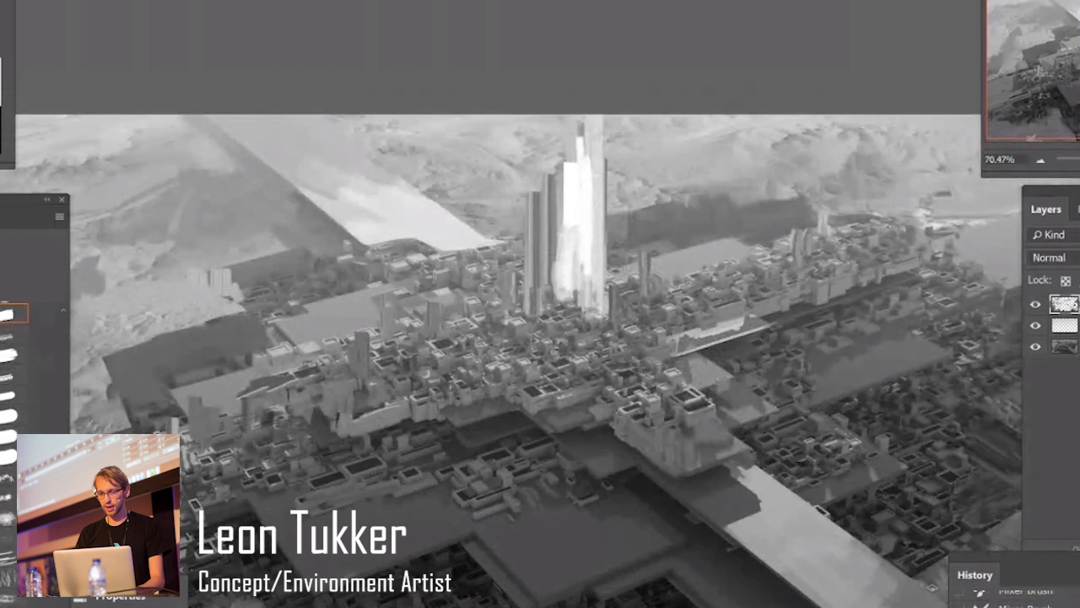
Select the flat grey terraces on both sides of the tower cluster with the Magic Wand and brush white light onto them.
click(682, 264)
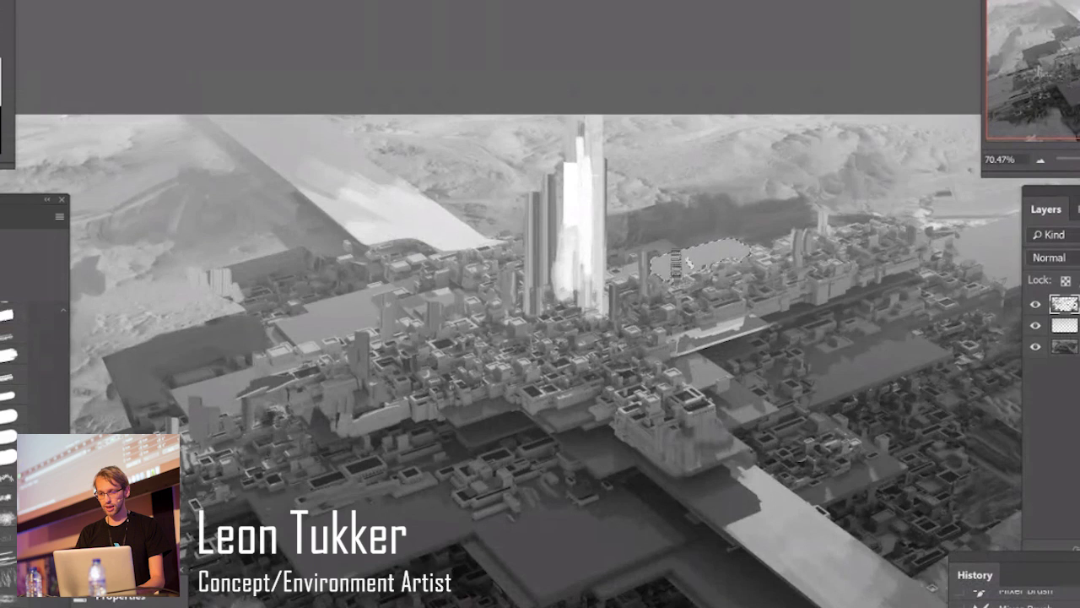
key(b)
mouse_move(680, 268)
mouse_down()
mouse_move(673, 252)
mouse_move(737, 247)
mouse_up()
key(w)
click(356, 317)
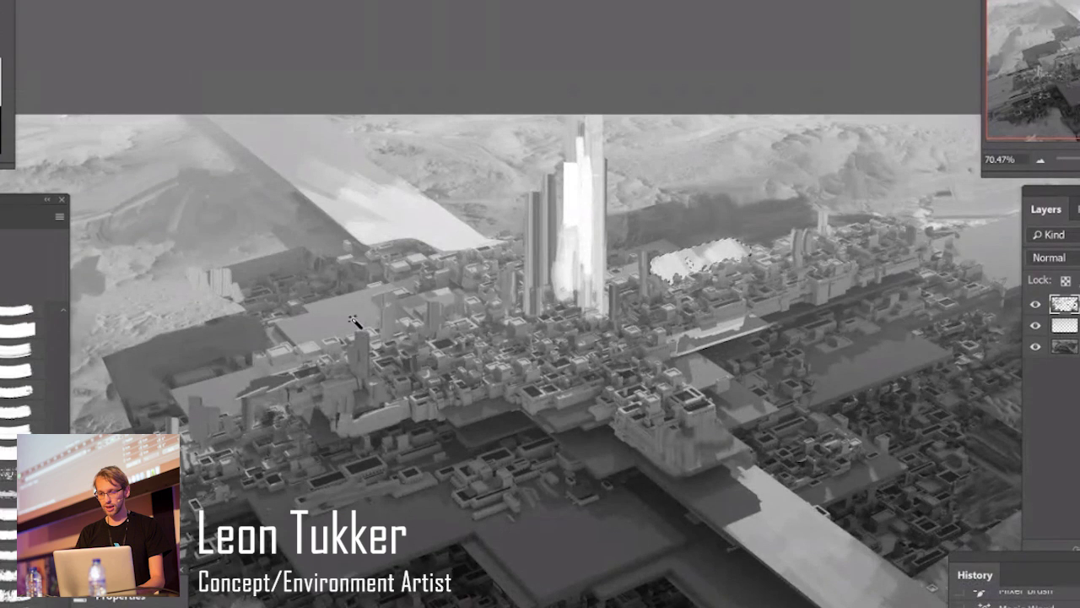
key(b)
mouse_move(372, 319)
mouse_down()
mouse_move(376, 299)
mouse_move(328, 295)
mouse_move(309, 350)
mouse_up()
ctrl+drag(599, 426, 523, 426)
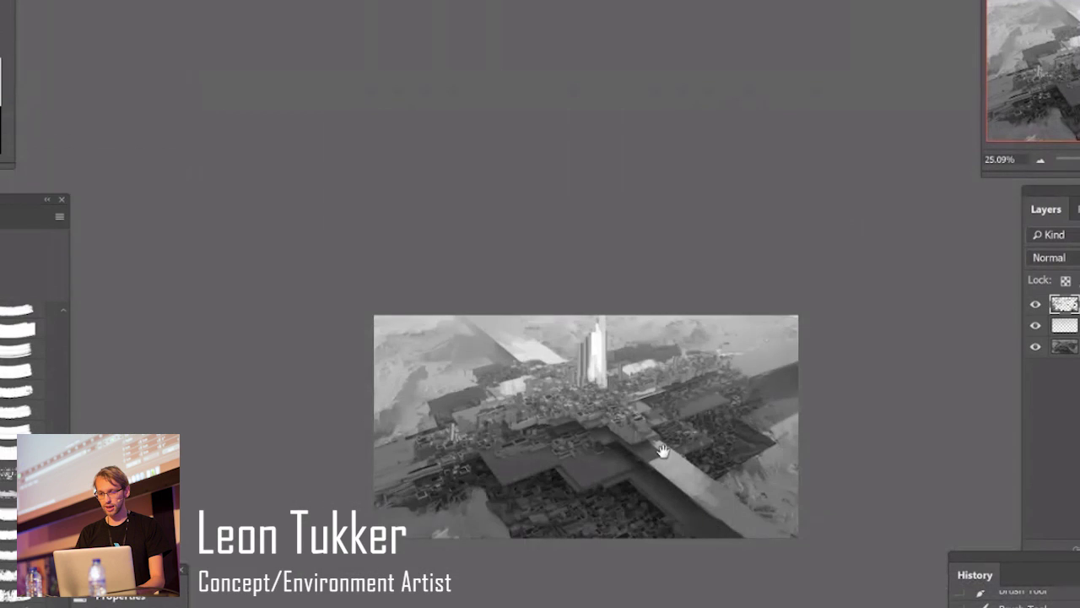
Brighten the small flat platform just behind the large block at the head of the foreground road.
drag(663, 450, 609, 449)
alt+scroll(593, 413, up, 5)
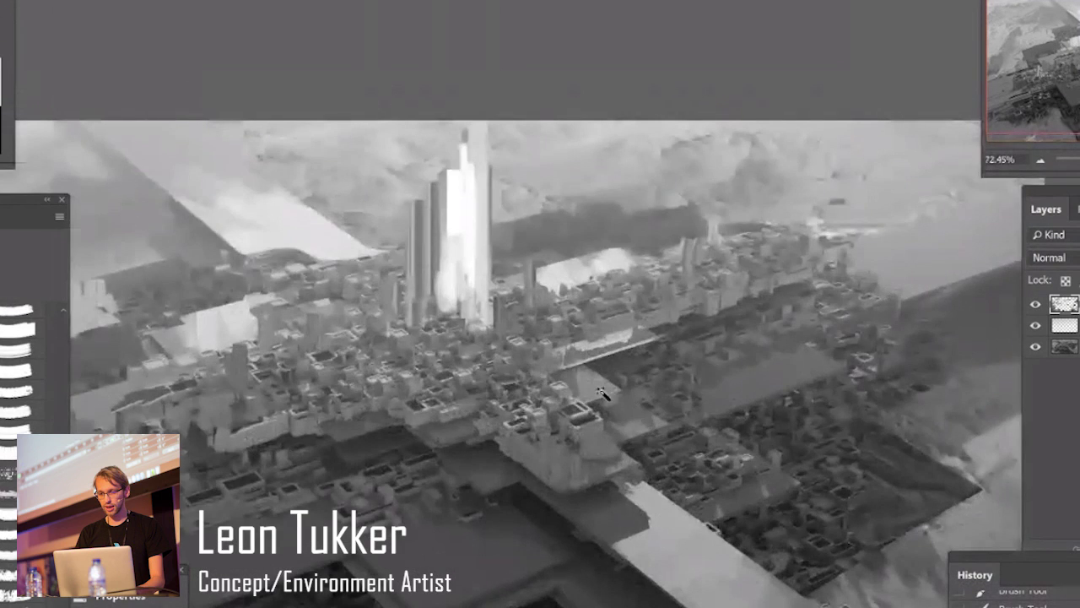
mouse_move(608, 403)
mouse_down()
mouse_move(589, 398)
mouse_move(595, 378)
mouse_move(601, 407)
mouse_move(625, 404)
mouse_up()
alt+scroll(622, 397, down, 3)
alt+scroll(625, 400, up, 3)
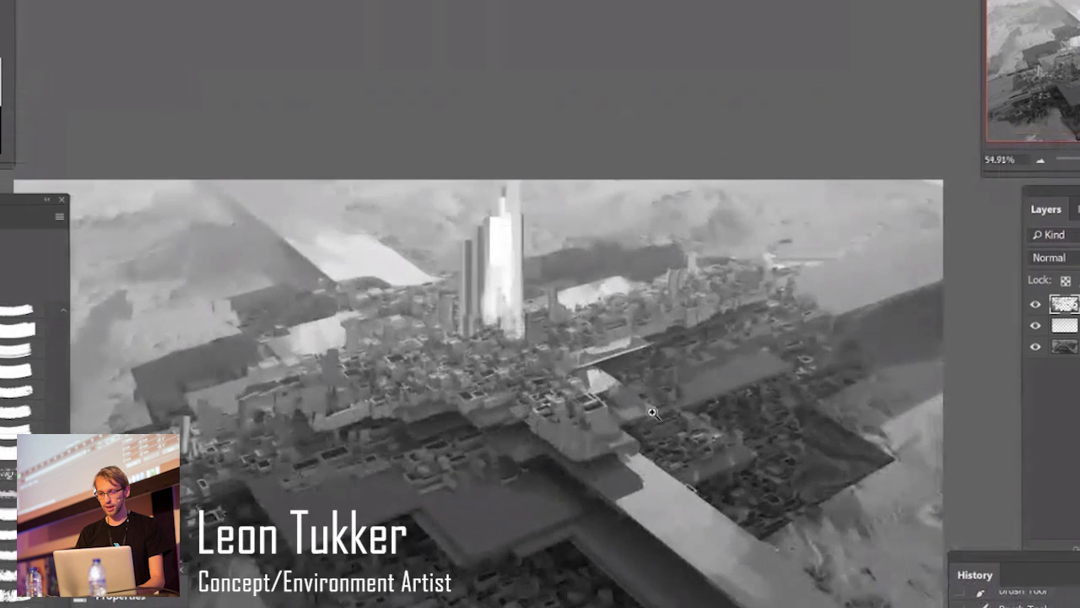
alt+scroll(478, 406, down, 1)
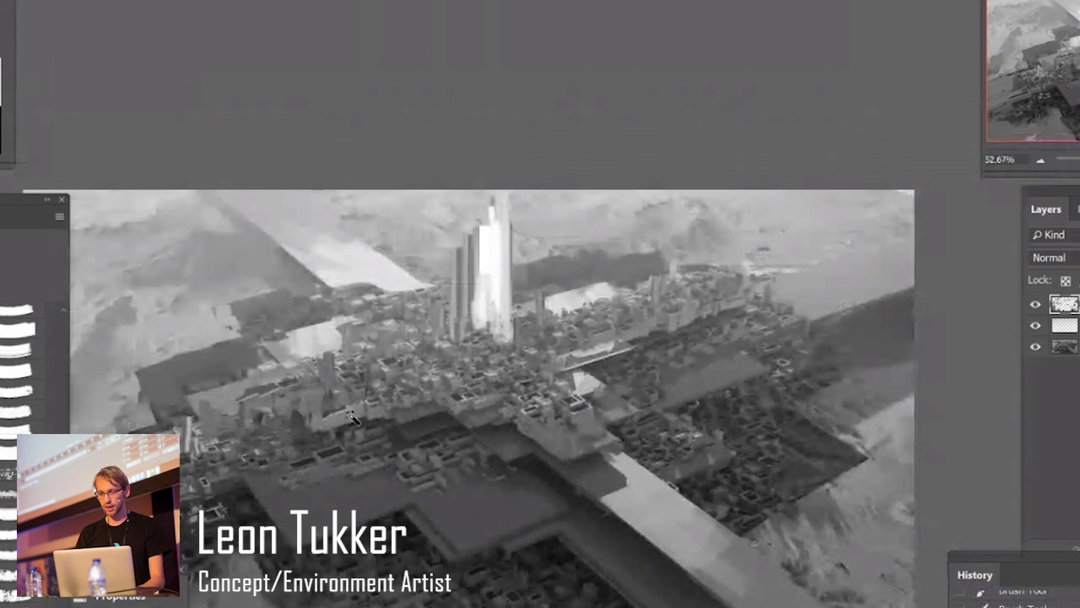
Select wall faces along the upper city's front edge with the Magic Wand and paint light highlights on them.
click(316, 412)
shift+click(487, 399)
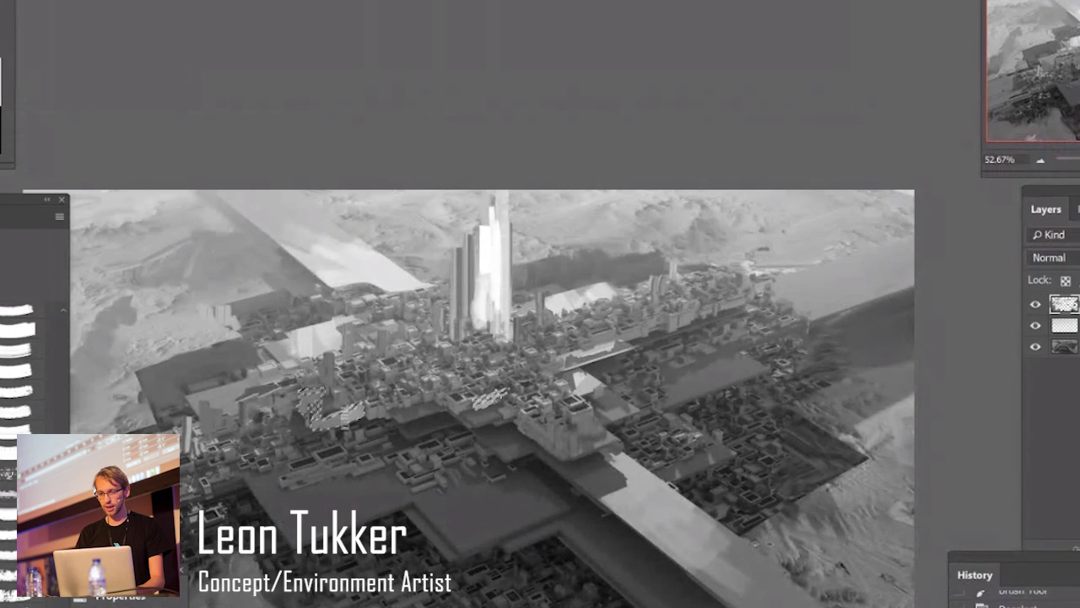
key(ctrl+d)
key(ctrl+s)
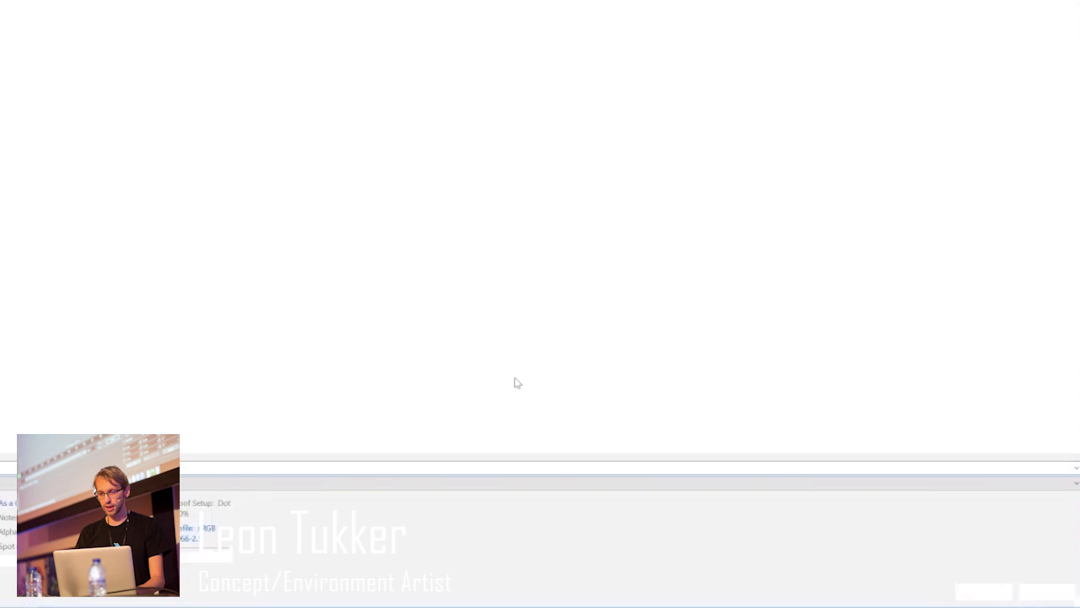
click(1045, 591)
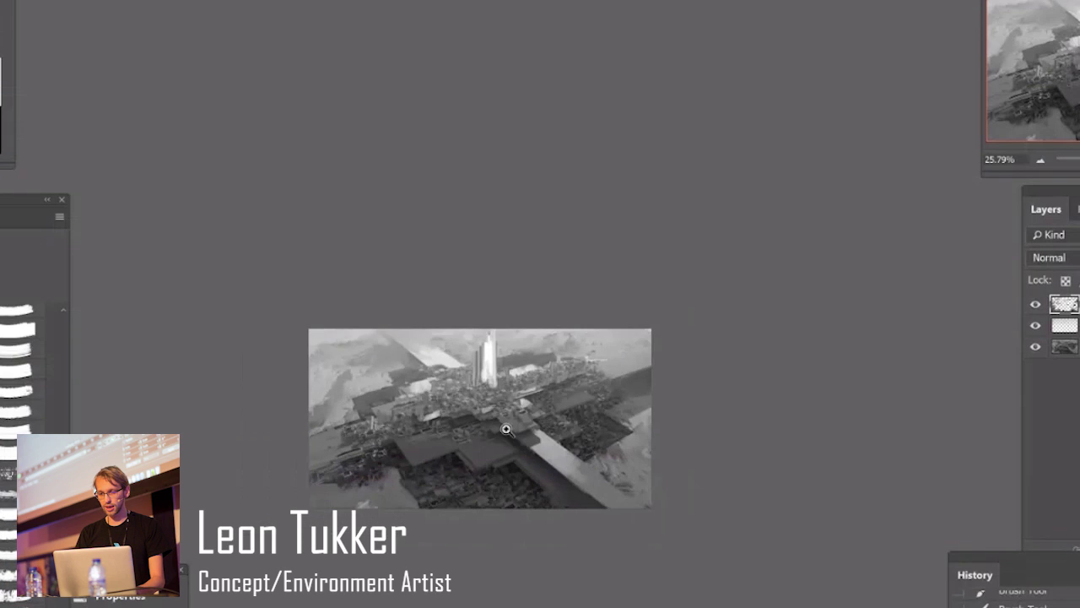
Select the two flat dark plazas below the upper city and brush lighter streaks of surface detail into them.
drag(507, 430, 573, 450)
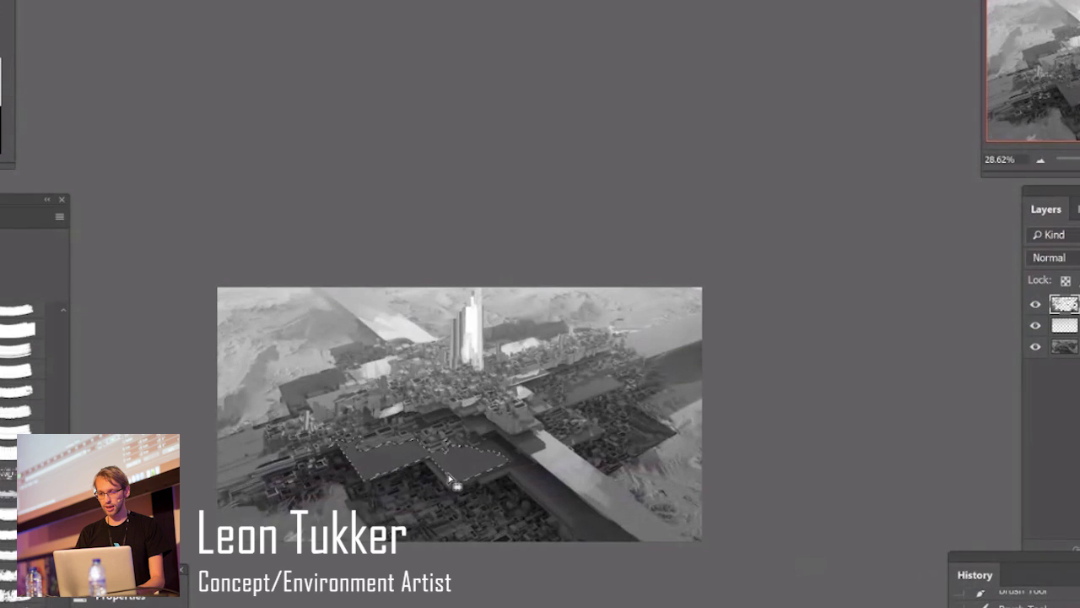
key(b)
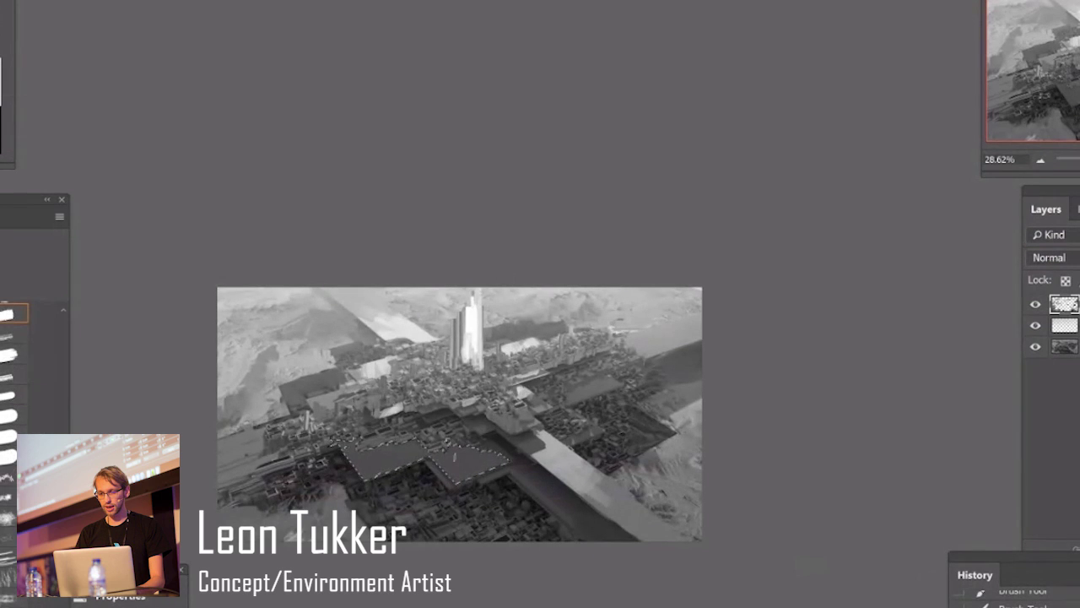
mouse_move(473, 460)
mouse_down()
mouse_move(460, 466)
mouse_move(489, 473)
mouse_up()
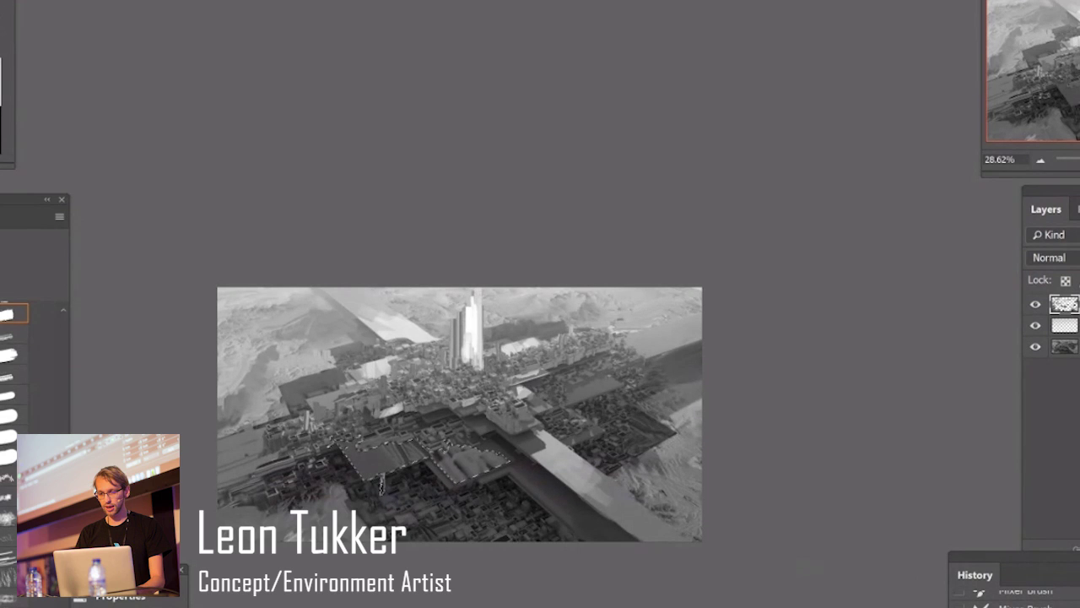
key(ctrl+d)
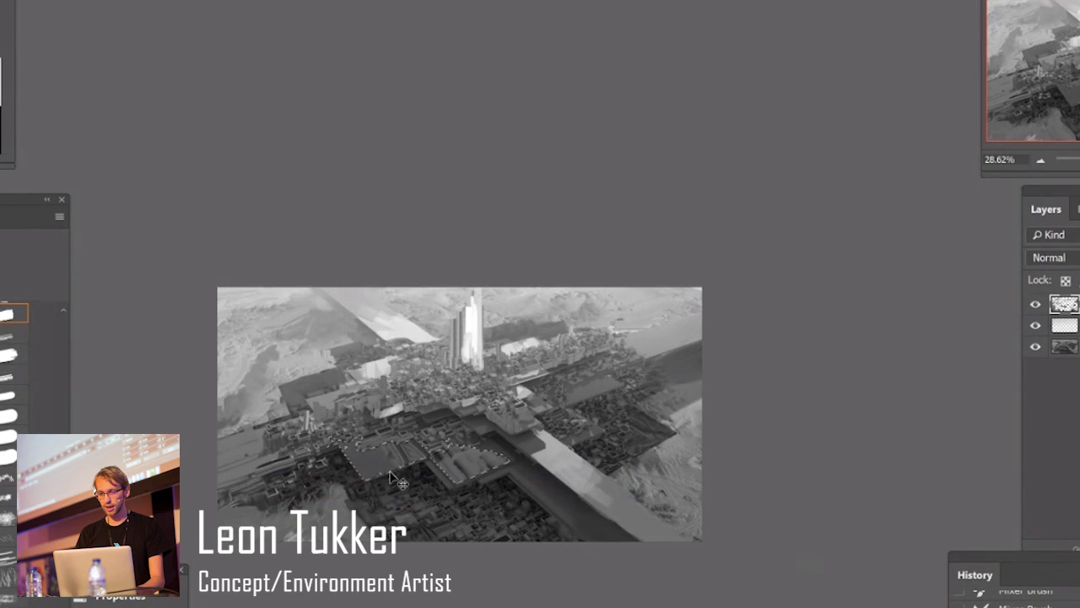
Drop the plaza selection and paint lighter rectangular border lines onto the left dark plaza below the upper city with a small textured brush.
key(z)
drag(383, 463, 458, 417)
drag(550, 459, 492, 483)
key(b)
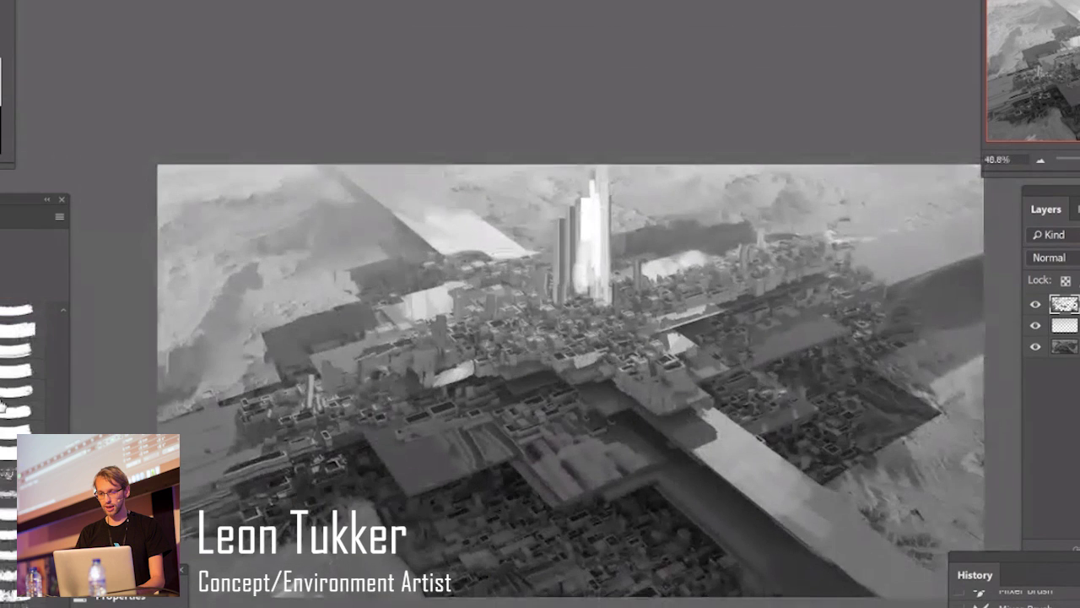
click(20, 315)
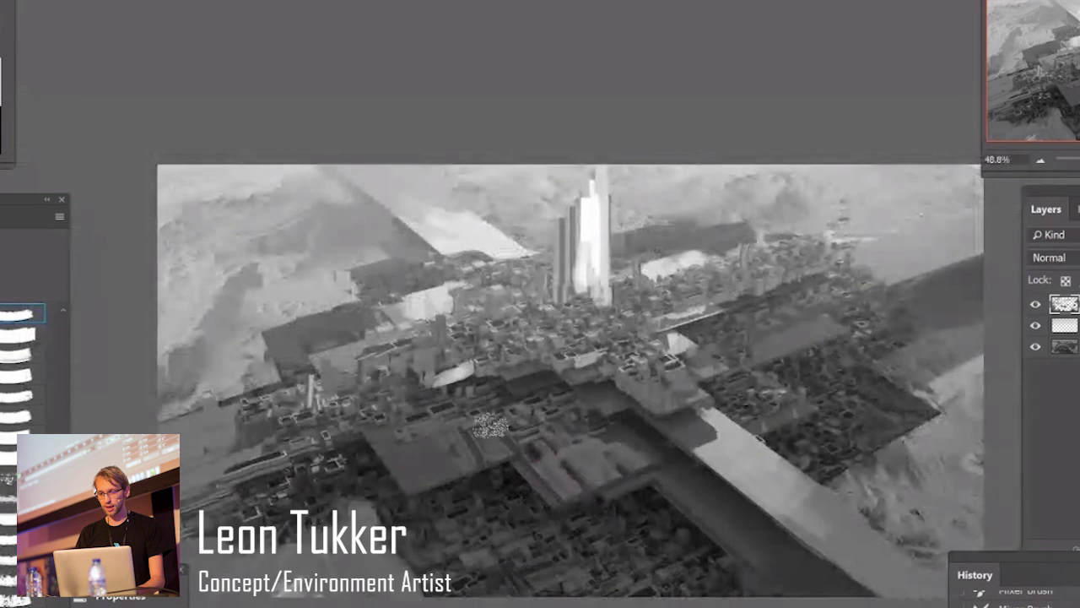
key(bracketleft)
key(bracketleft)
key(bracketleft)
alt+click(519, 407)
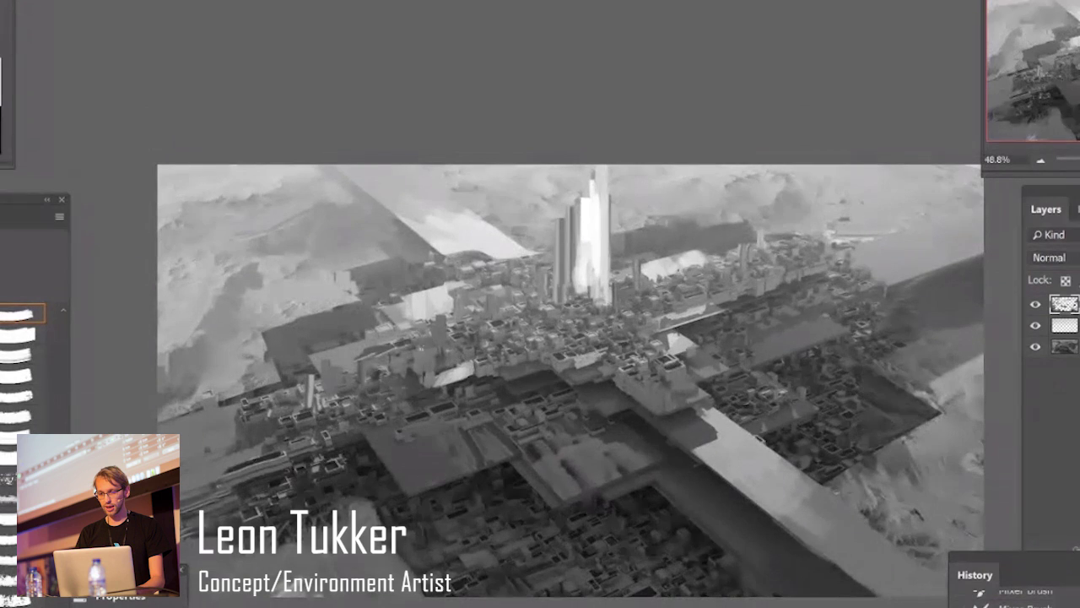
alt+click(449, 454)
alt+click(476, 449)
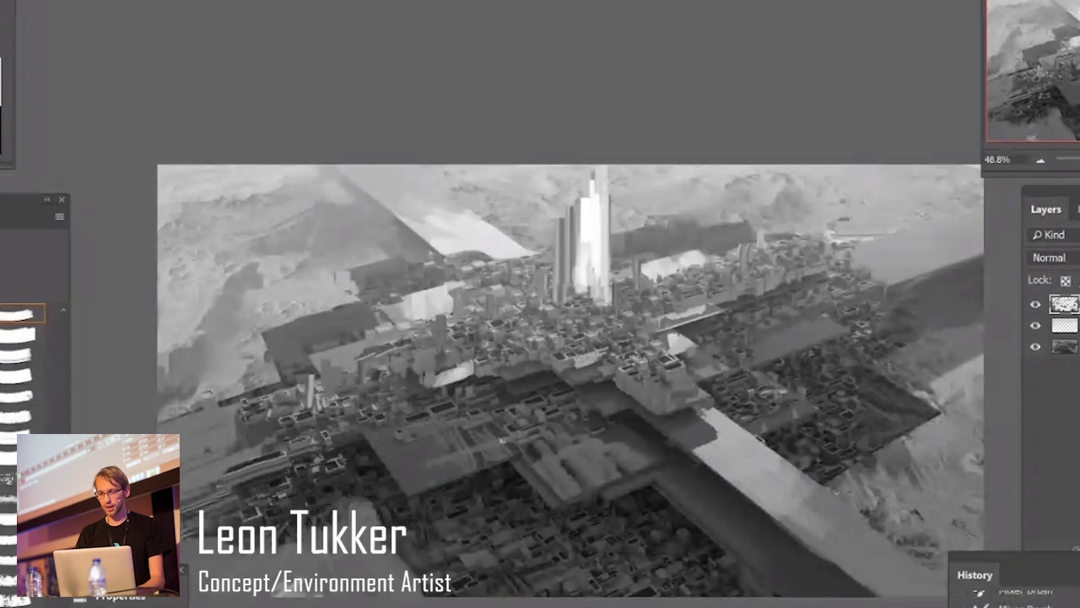
drag(449, 439, 482, 454)
drag(429, 476, 491, 448)
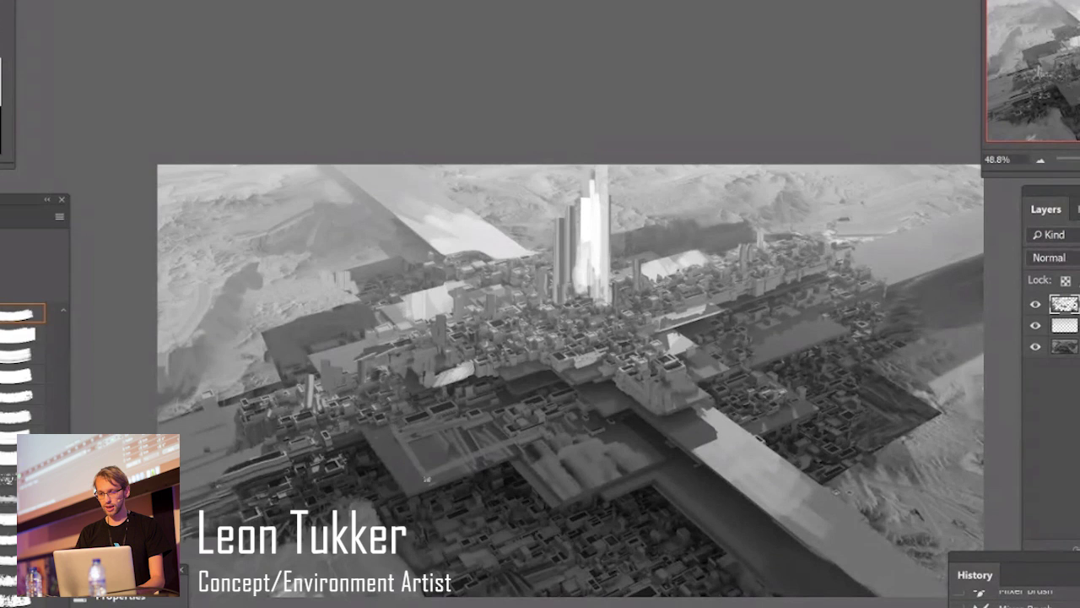
Select the flat grey plane beyond the city's far right edge with the Magic Wand, brush lighter patches onto it and deselect.
drag(757, 462, 732, 449)
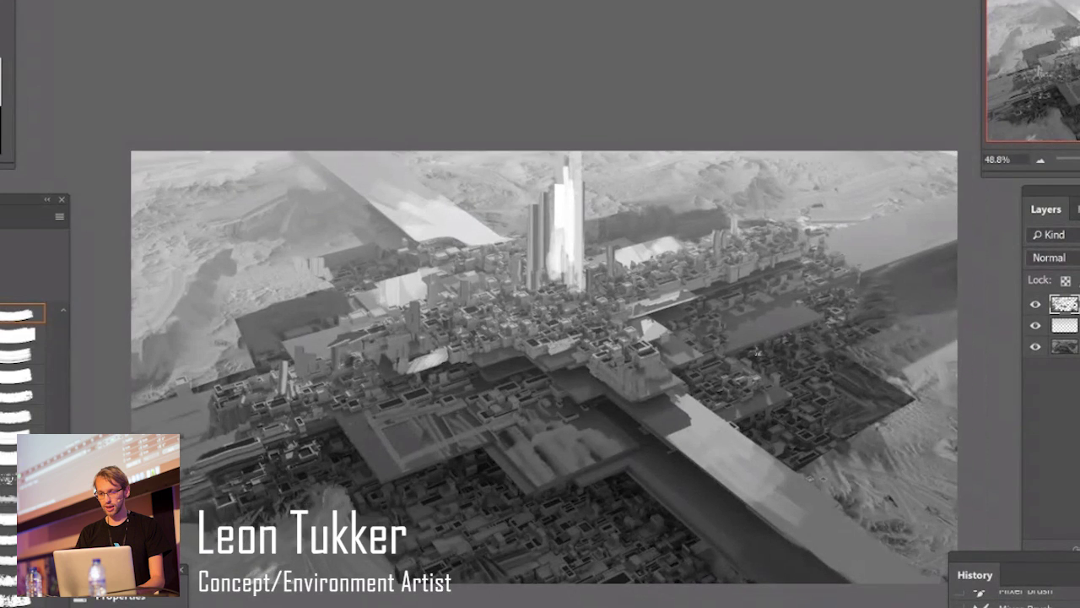
alt+click(879, 246)
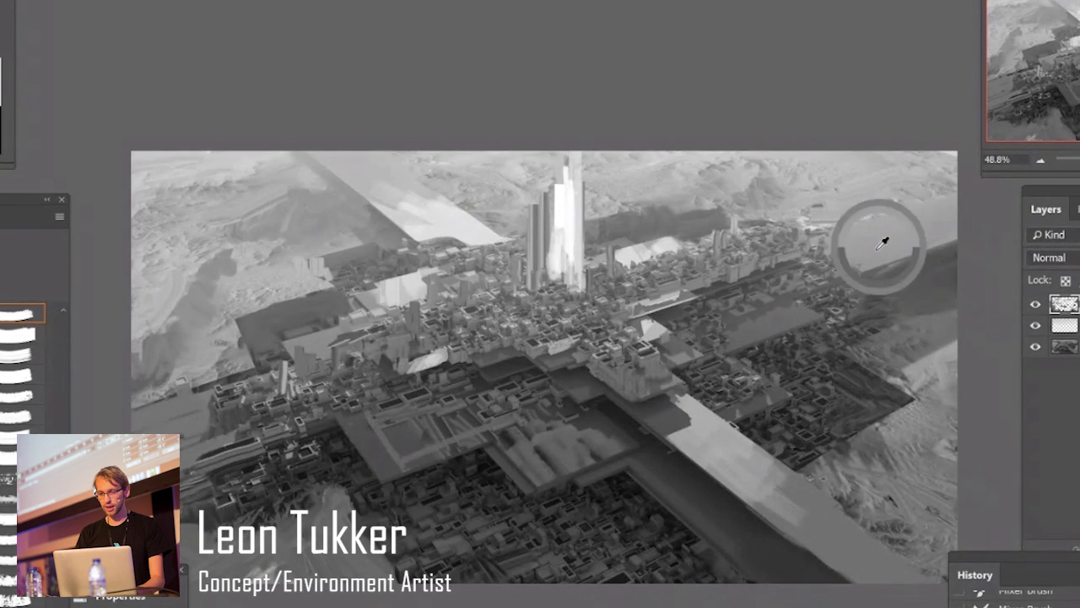
key(w)
click(864, 241)
key(b)
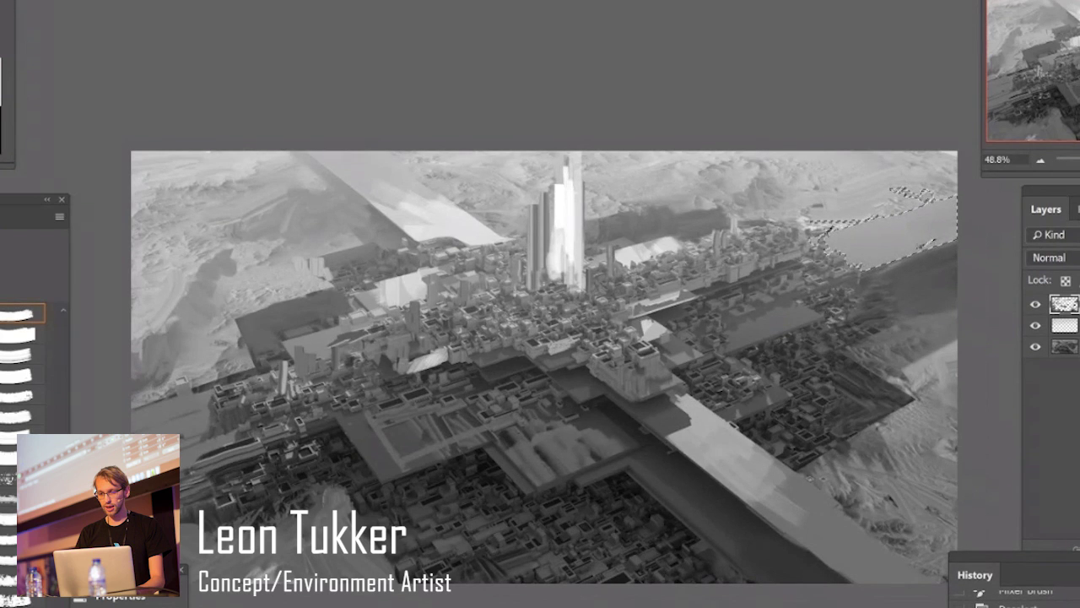
drag(919, 246, 869, 244)
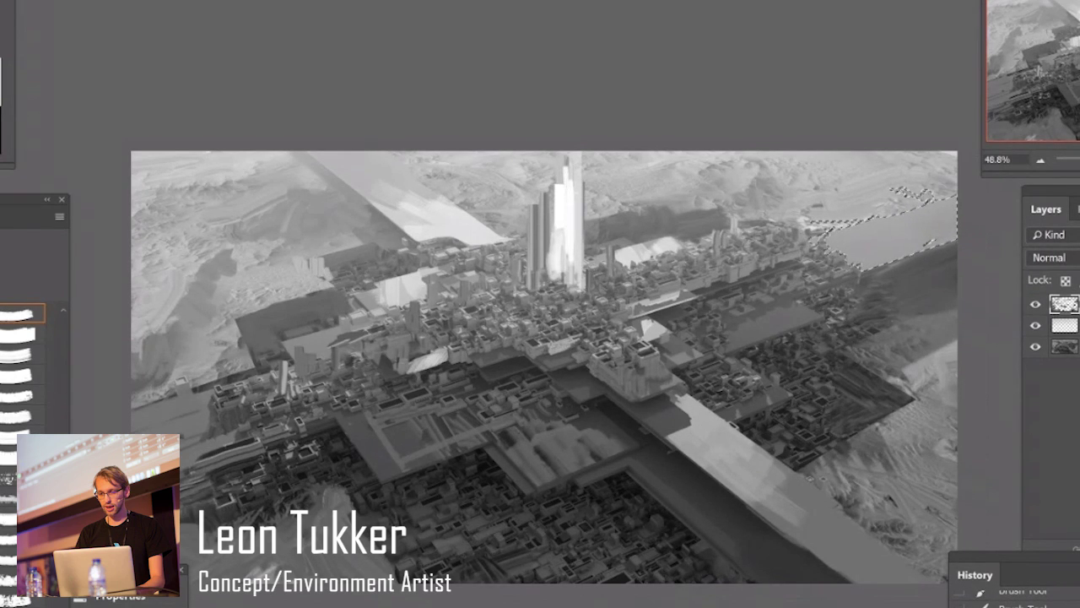
mouse_move(893, 263)
mouse_down()
mouse_move(854, 251)
mouse_move(881, 226)
mouse_move(914, 240)
mouse_move(819, 268)
mouse_move(843, 237)
mouse_move(808, 252)
mouse_up()
key(ctrl+d)
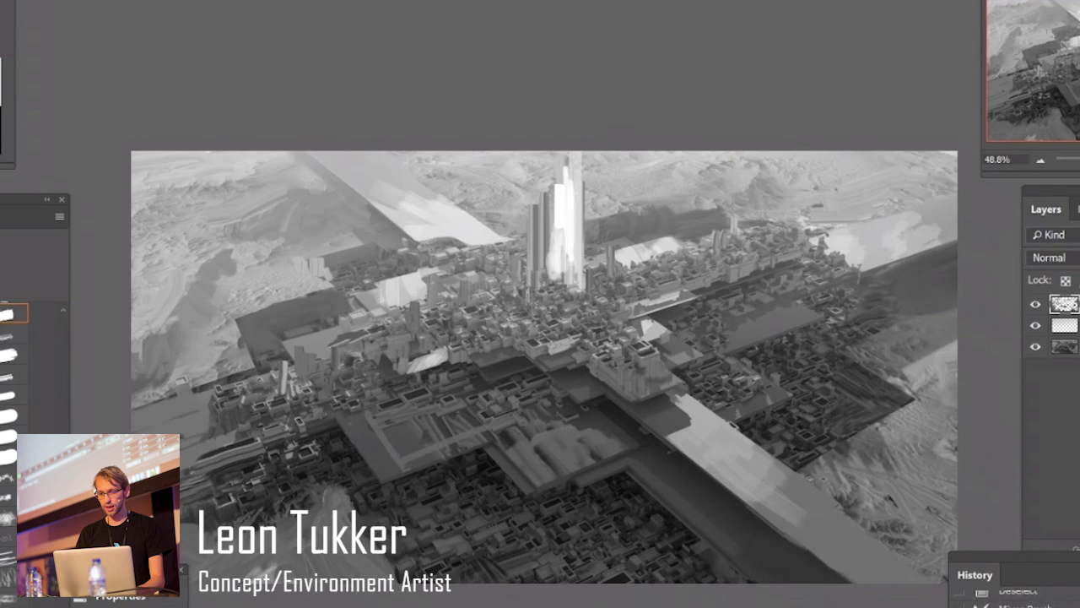
Blend building blocks in the dark lower district and surface streaks on the right plaza with the Mixer Brush.
drag(557, 299, 558, 315)
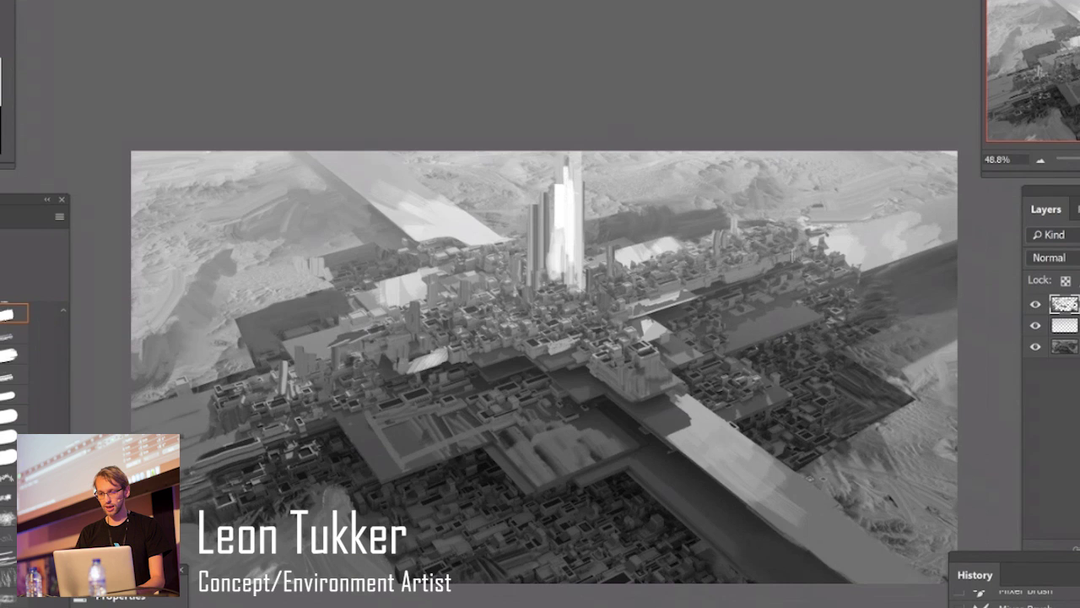
key(z)
mouse_move(549, 326)
mouse_down()
mouse_move(619, 316)
mouse_move(599, 245)
mouse_move(613, 428)
mouse_move(598, 457)
mouse_up()
key(b)
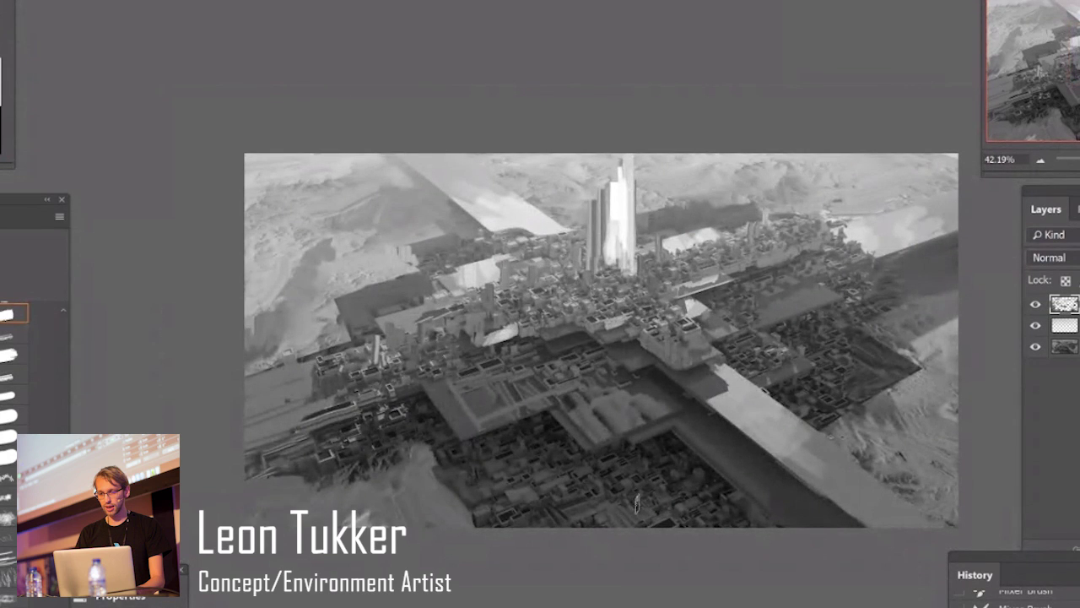
alt+scroll(637, 504, up, 4)
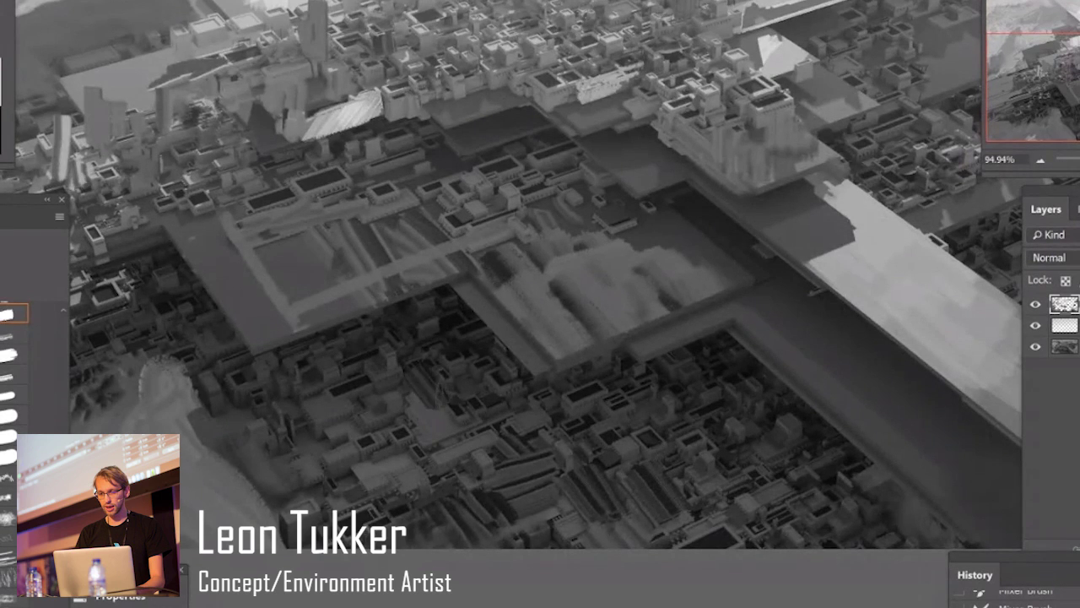
mouse_move(371, 405)
mouse_down()
mouse_move(308, 464)
mouse_move(273, 434)
mouse_move(381, 435)
mouse_up()
alt+click(371, 420)
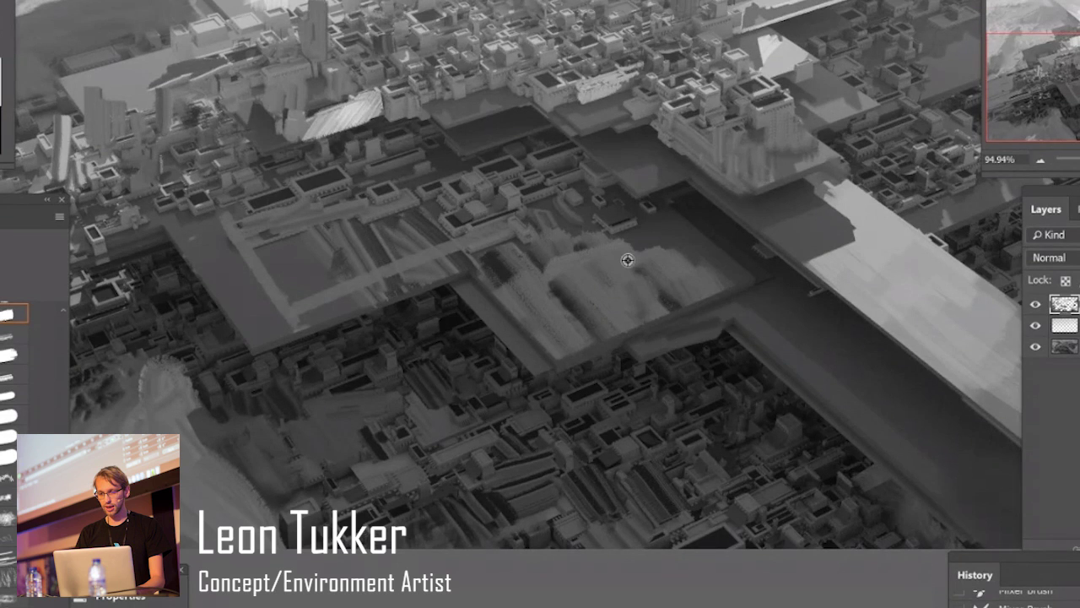
drag(545, 225, 566, 258)
mouse_move(579, 210)
mouse_down()
mouse_move(631, 263)
mouse_move(465, 290)
mouse_up()
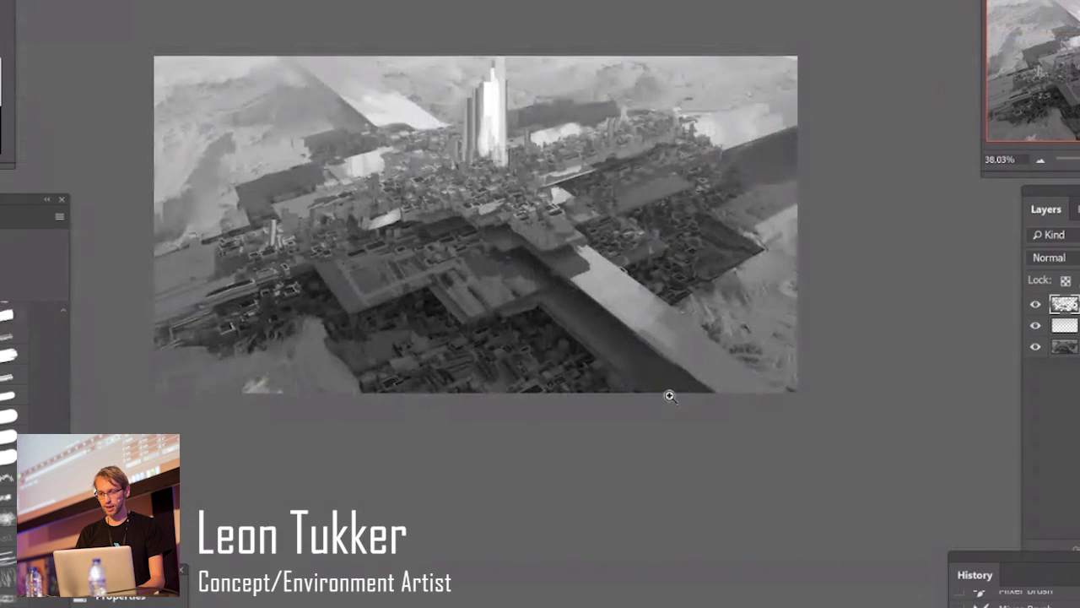
Extend the bright light along the foreground road and leave a thin dark strip running down its length.
mouse_move(567, 255)
mouse_down()
mouse_move(772, 410)
mouse_move(561, 246)
mouse_up()
key(b)
drag(678, 337, 623, 295)
key(ctrl+z)
mouse_move(676, 342)
mouse_down()
mouse_move(591, 275)
mouse_move(600, 282)
mouse_up()
alt+click(573, 256)
alt+click(633, 256)
mouse_move(656, 319)
mouse_down()
mouse_move(578, 257)
mouse_move(750, 386)
mouse_up()
key(ctrl+d)
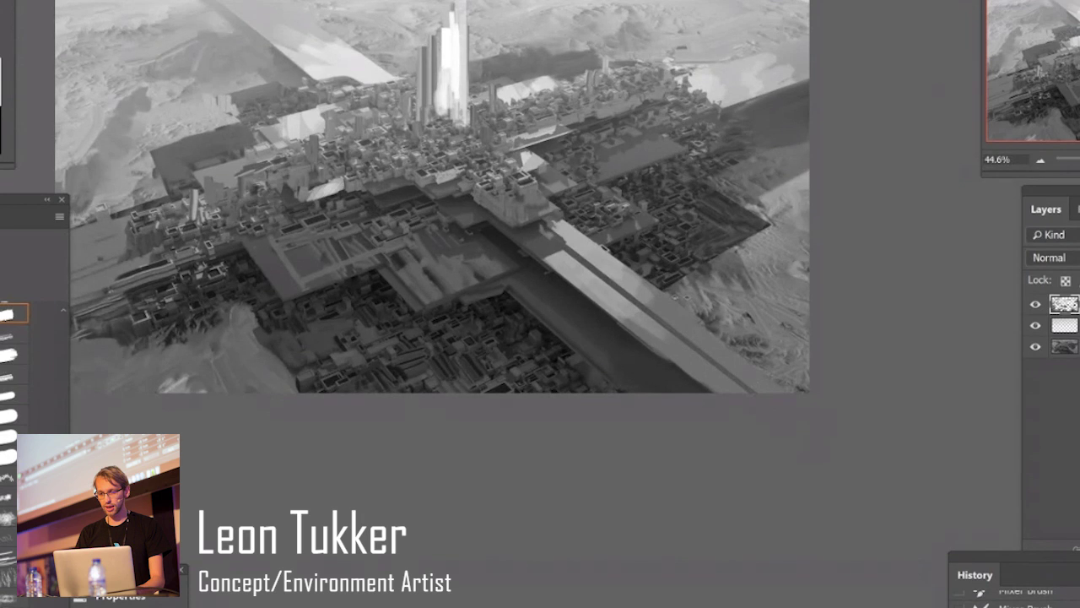
Paint rows of small dark upright pillars along both sides of the foreground road's dark strip with a different brush.
scroll(25, 403, down, 5)
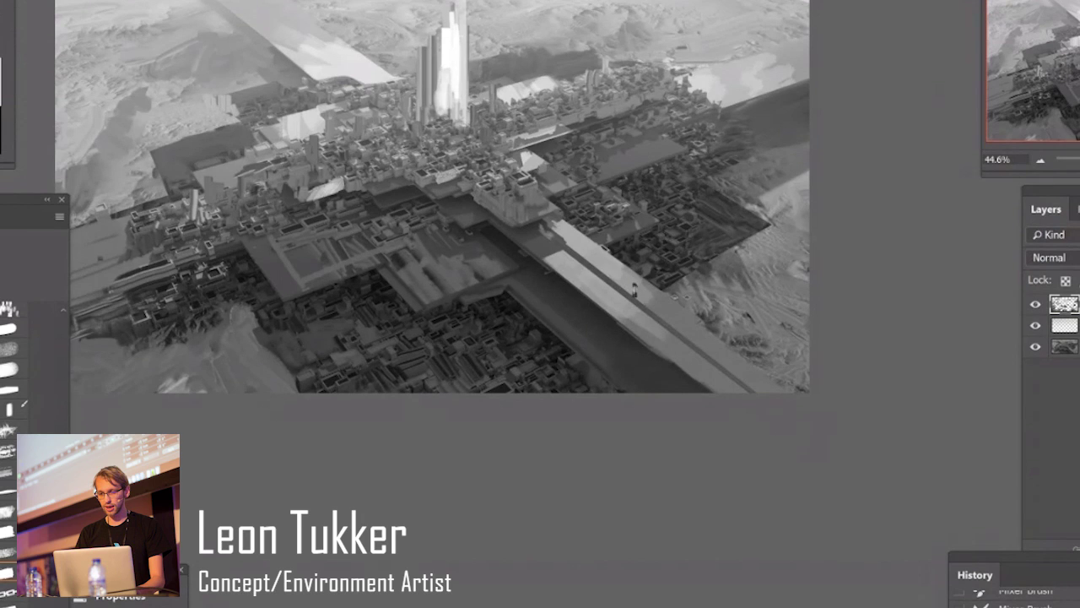
drag(634, 287, 638, 297)
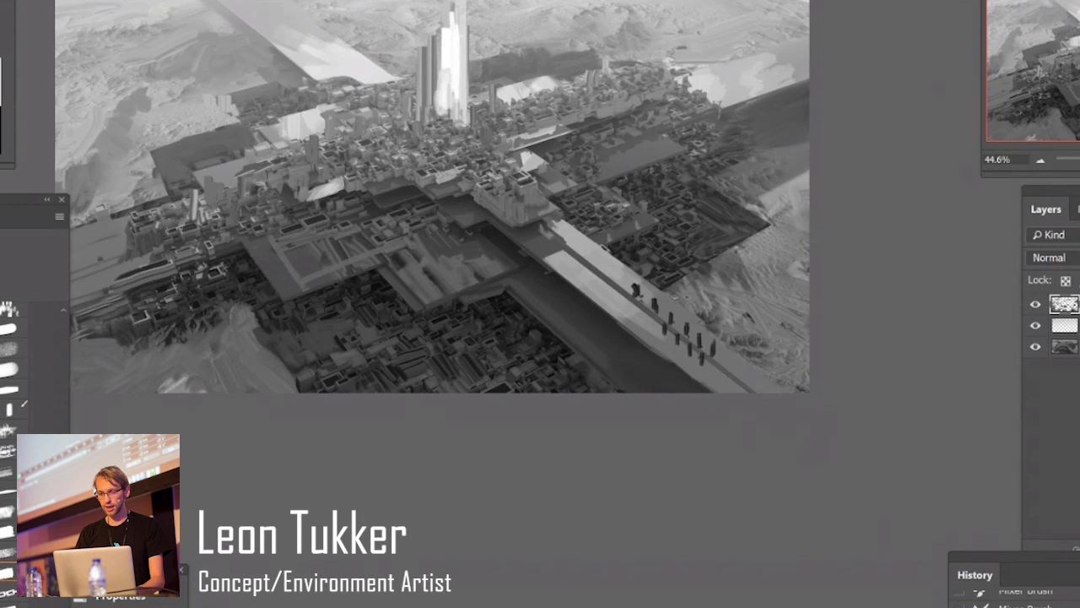
drag(664, 323, 664, 335)
drag(668, 317, 668, 327)
key(ctrl+z)
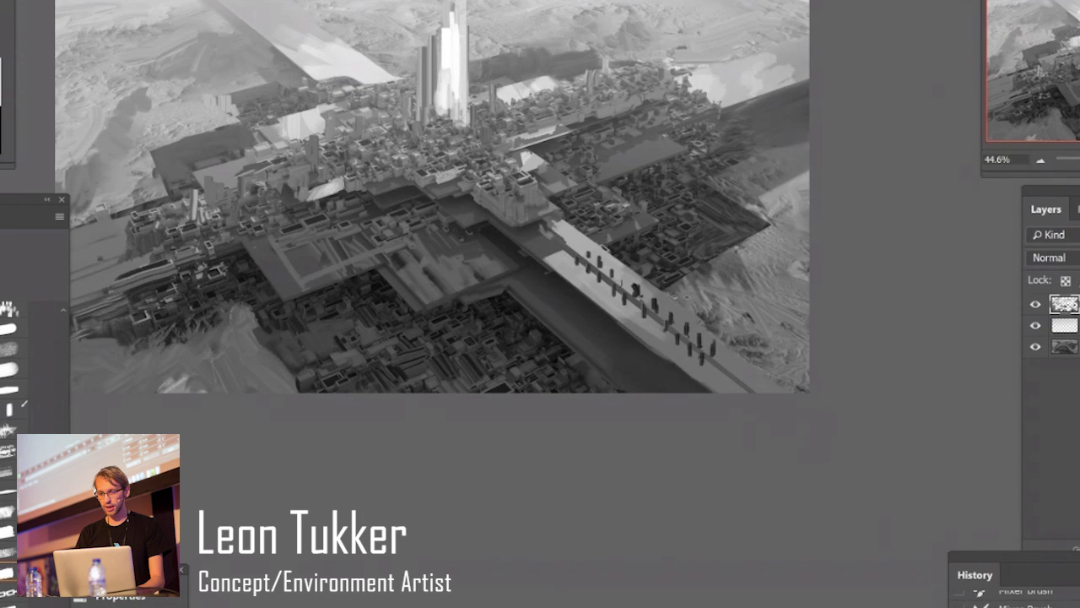
Repaint the central tower with a broad bright face on its left and a grey, recessed facade on its right.
ctrl+drag(625, 251, 604, 259)
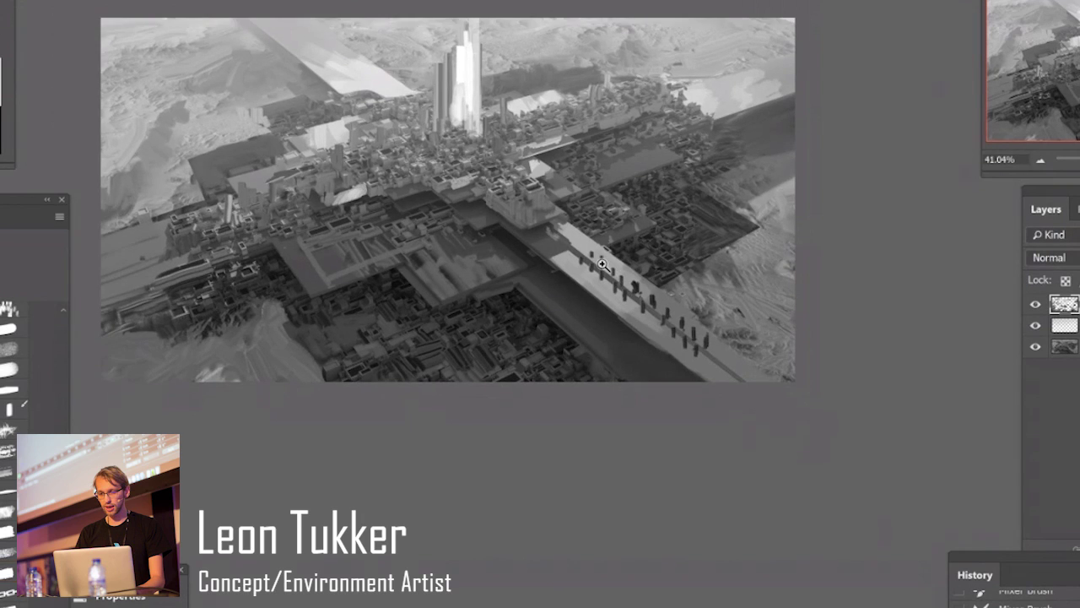
alt+scroll(575, 236, up, 3)
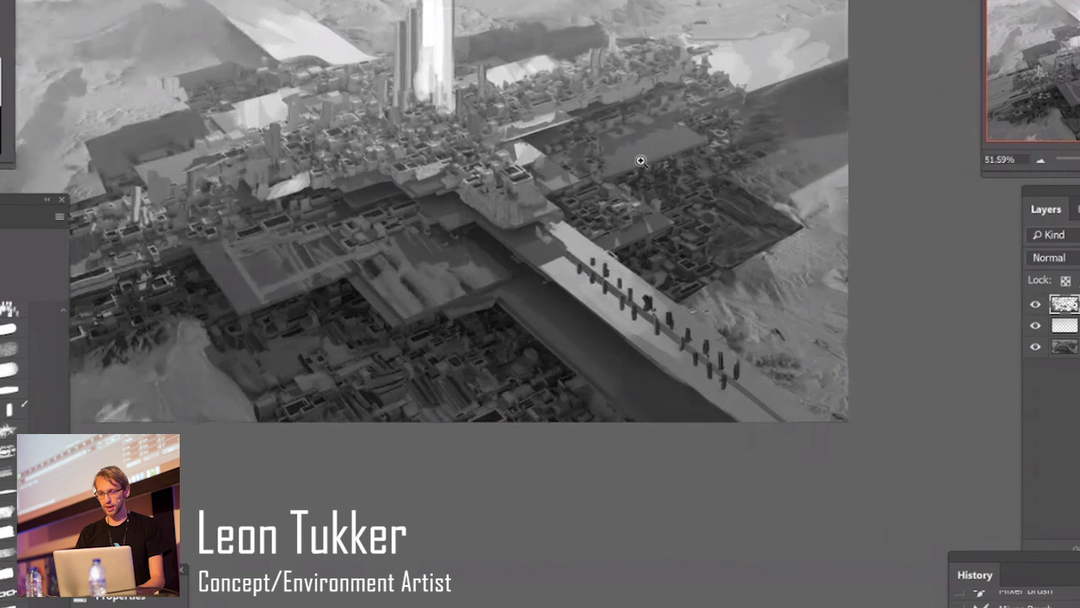
alt+scroll(580, 247, down, 3)
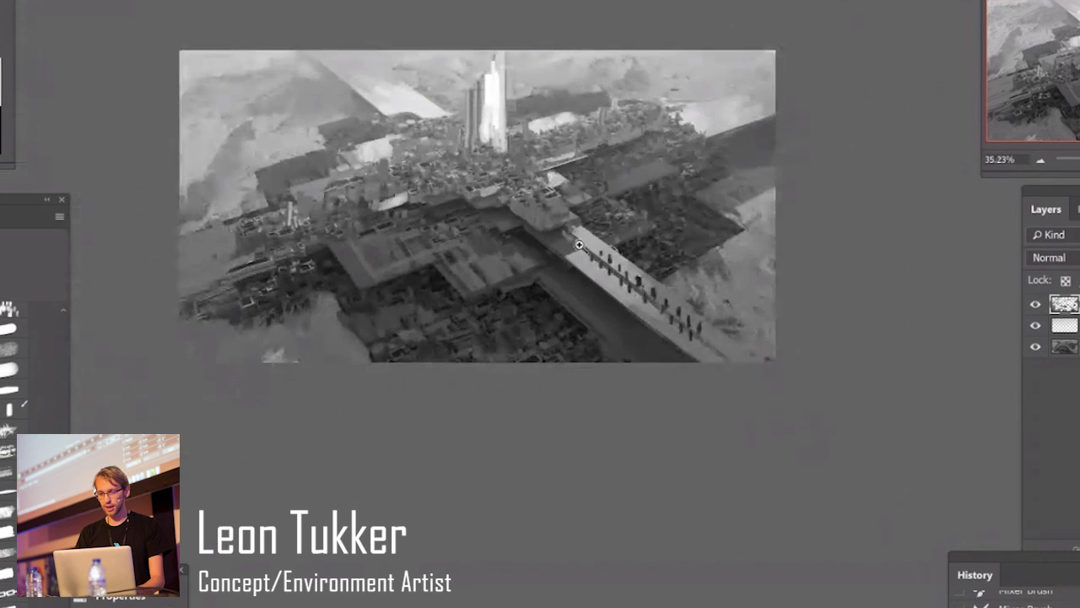
alt+scroll(581, 247, up, 3)
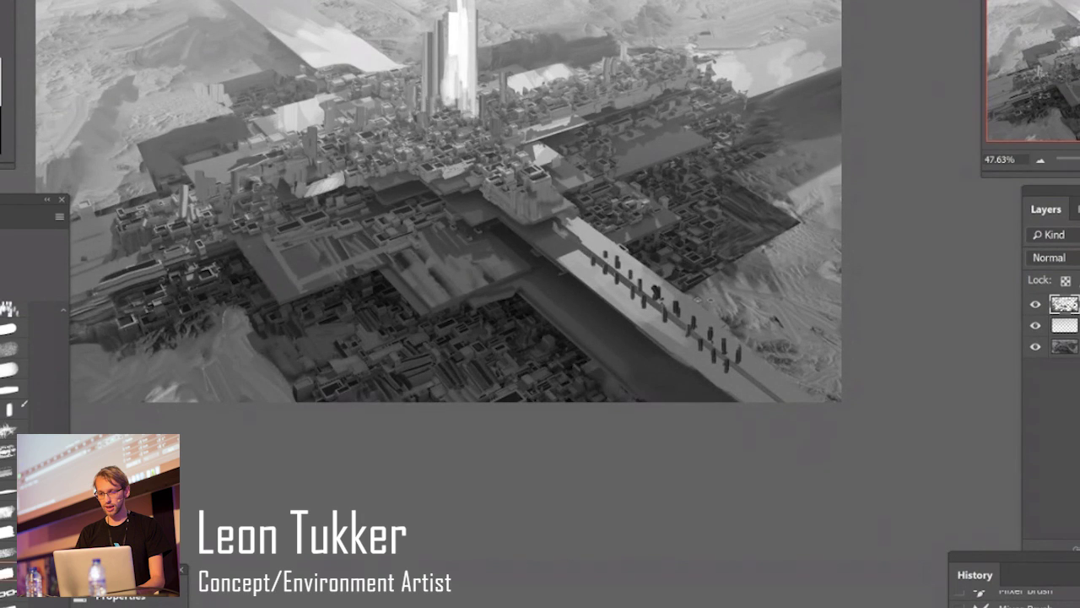
mouse_move(472, 67)
mouse_down()
mouse_move(476, 75)
mouse_move(478, 7)
mouse_move(461, 52)
mouse_up()
mouse_move(460, 5)
mouse_down()
mouse_move(452, 111)
mouse_move(453, 38)
mouse_move(464, 27)
mouse_move(469, 36)
mouse_move(464, 73)
mouse_move(438, 38)
mouse_move(436, 2)
mouse_up()
alt+click(358, 53)
drag(443, 108, 442, 15)
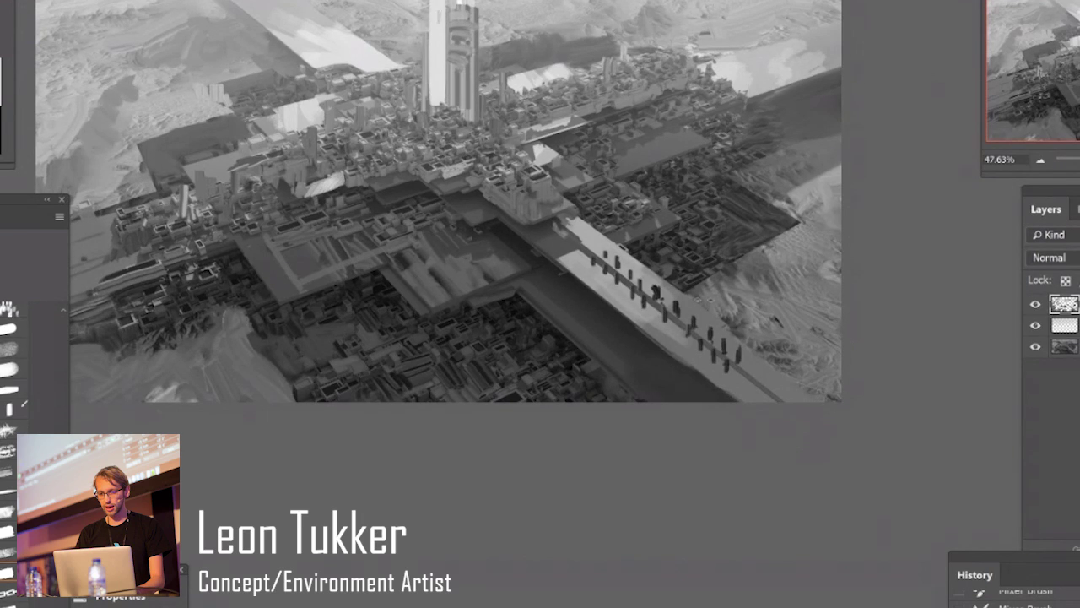
drag(422, 113, 422, 89)
Sample the tower's bright tone and brush light onto the upper city buildings beside the tower's foot.
alt+drag(376, 120, 384, 121)
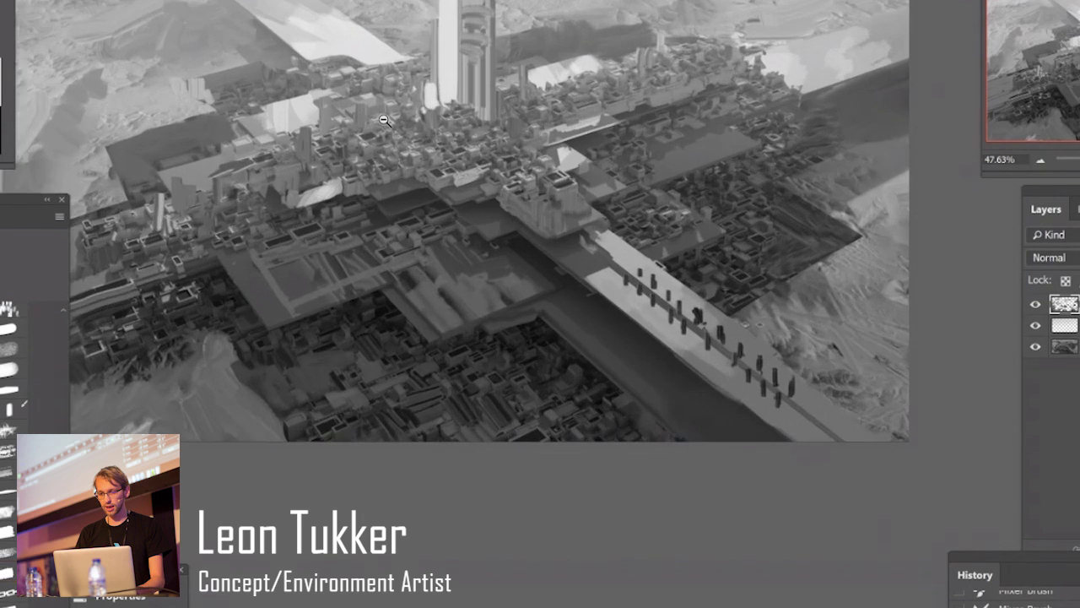
click(384, 120)
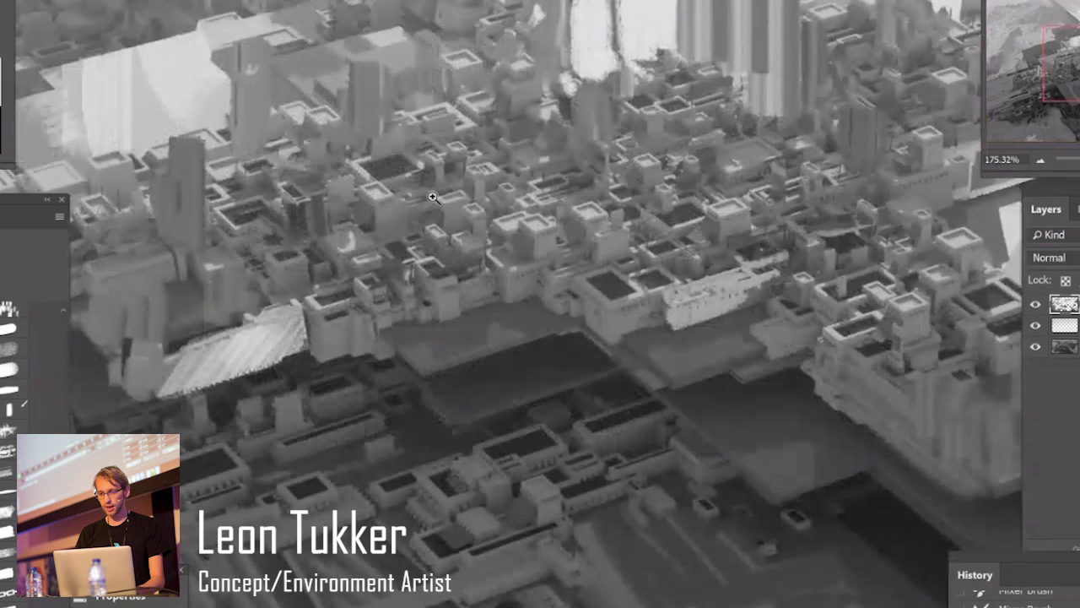
drag(513, 239, 575, 213)
alt+click(571, 225)
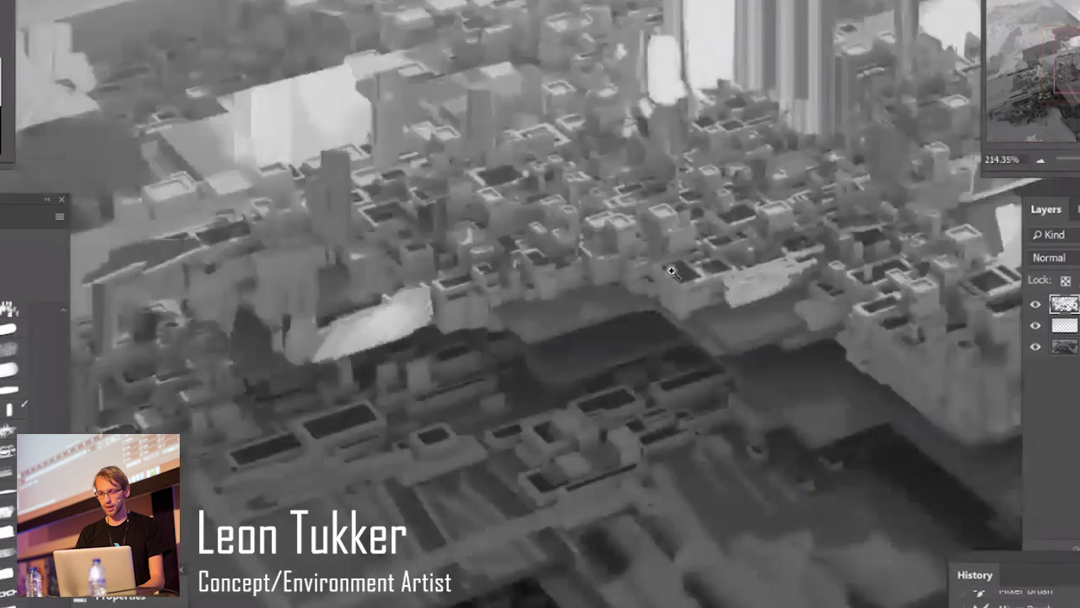
key(b)
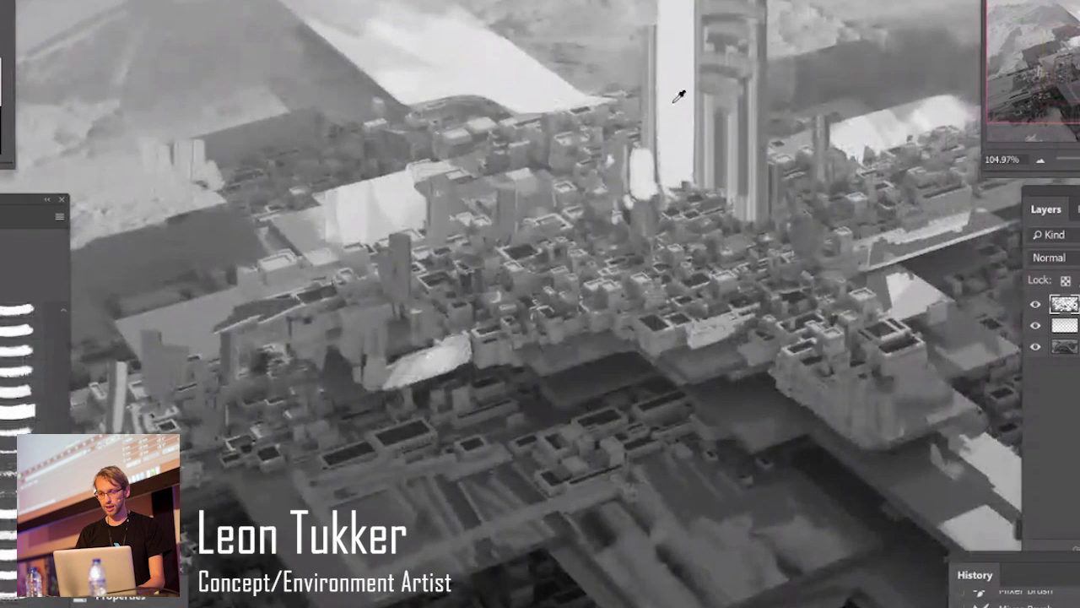
alt+click(672, 105)
mouse_move(685, 122)
mouse_down()
mouse_move(620, 173)
mouse_move(567, 192)
mouse_up()
drag(566, 193, 515, 232)
click(41, 349)
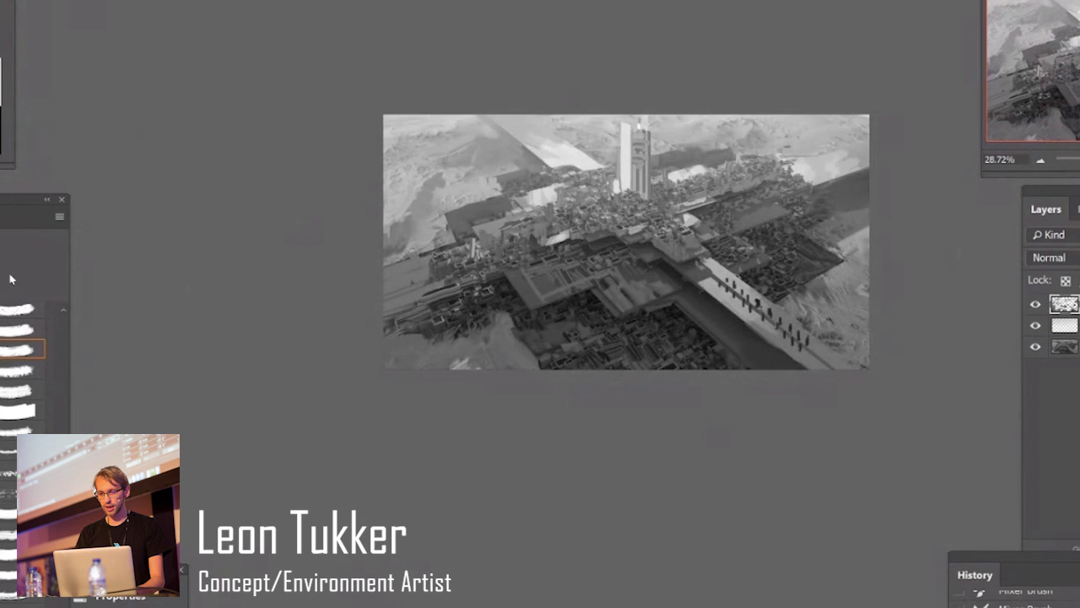
mouse_move(584, 104)
mouse_down()
mouse_move(588, 148)
mouse_move(604, 134)
mouse_up()
key(ctrl+z)
key(ctrl+z)
Sample a tone from the city near the bridge and paint it over the buildings at the foot of the tall tower.
ctrl+drag(634, 196, 653, 182)
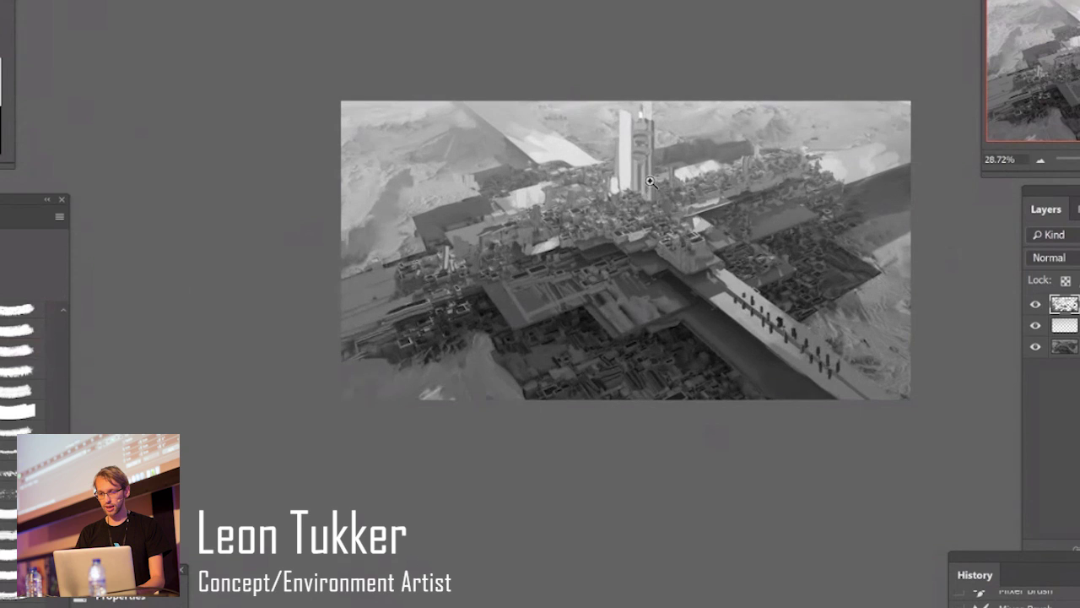
alt+click(747, 281)
mouse_move(624, 186)
mouse_down()
mouse_move(624, 213)
mouse_move(643, 211)
mouse_up()
key(z)
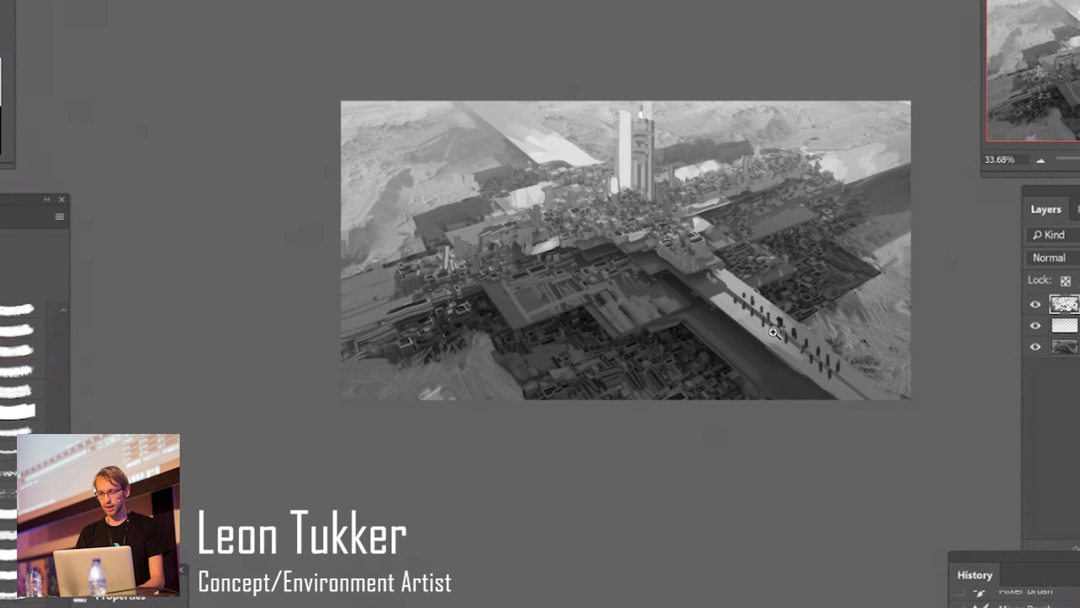
Sample the light bridge surface and paint touch-ups around the dark figures on the middle of the bridge.
drag(776, 335, 823, 347)
key(b)
alt+click(775, 284)
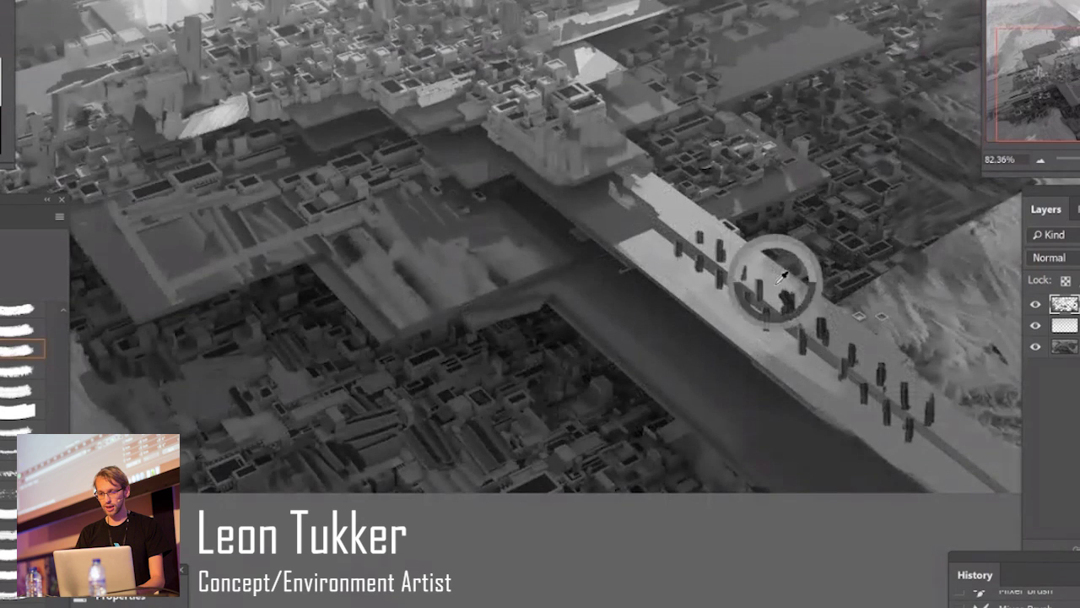
mouse_move(777, 292)
mouse_down()
mouse_move(778, 308)
mouse_move(732, 329)
mouse_up()
key(z)
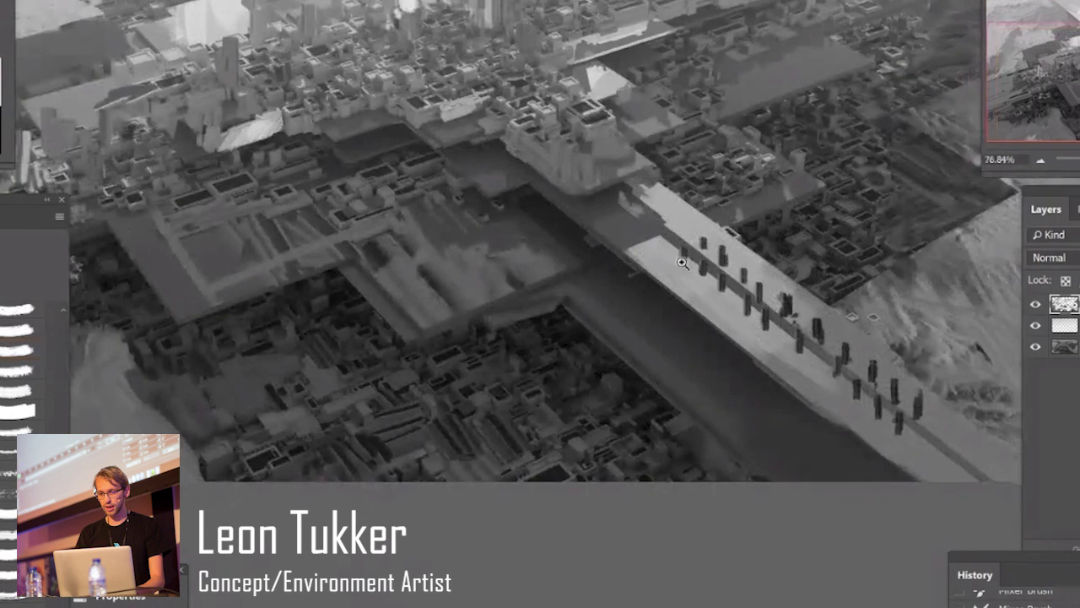
Paint soft vertical reflections with a sampled bridge tone beneath the row of dark figures along the bridge.
key(b)
alt+click(623, 229)
mouse_move(684, 264)
mouse_down()
mouse_move(685, 290)
mouse_move(839, 398)
mouse_move(857, 424)
mouse_up()
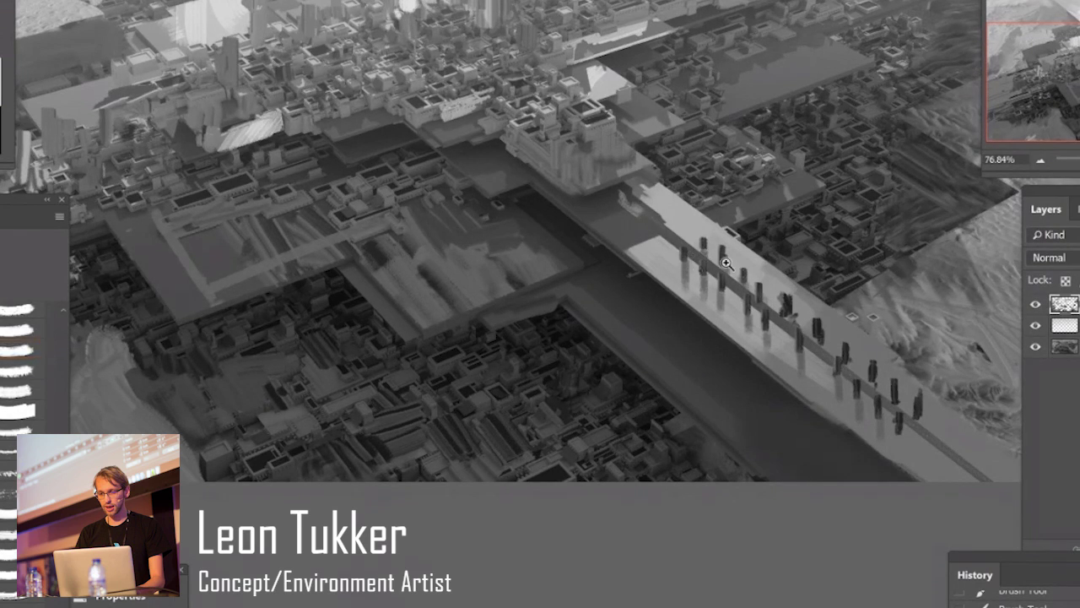
Continue the row of dark figures with reflections toward the city end of the bridge.
mouse_move(725, 262)
ctrl+mouse_down()
mouse_move(705, 289)
mouse_move(734, 251)
mouse_move(797, 250)
ctrl+mouse_up()
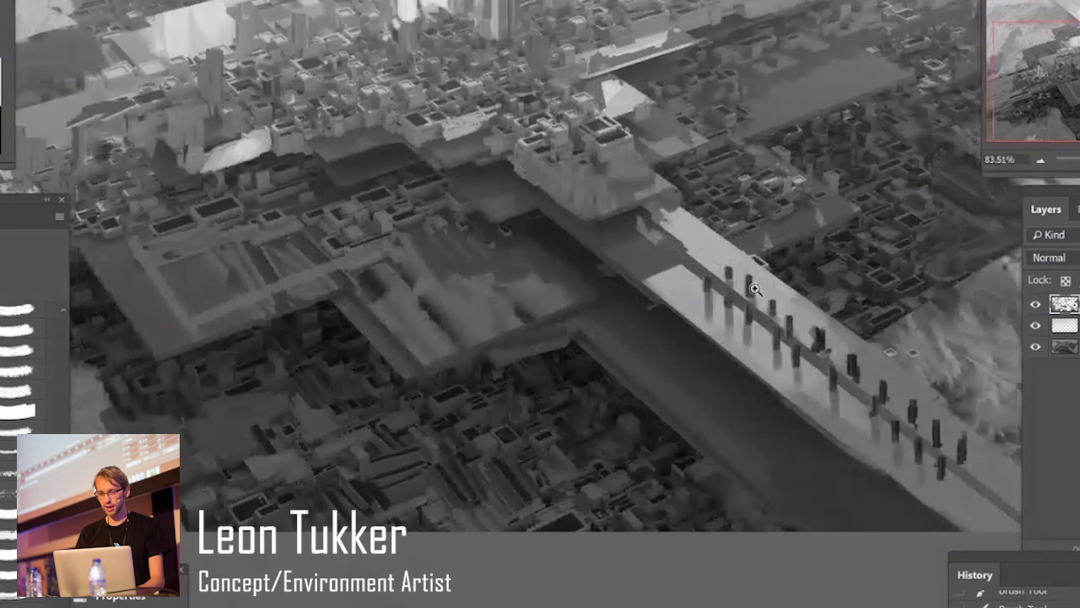
key(b)
mouse_move(706, 247)
mouse_down()
mouse_move(707, 265)
mouse_move(668, 269)
mouse_up()
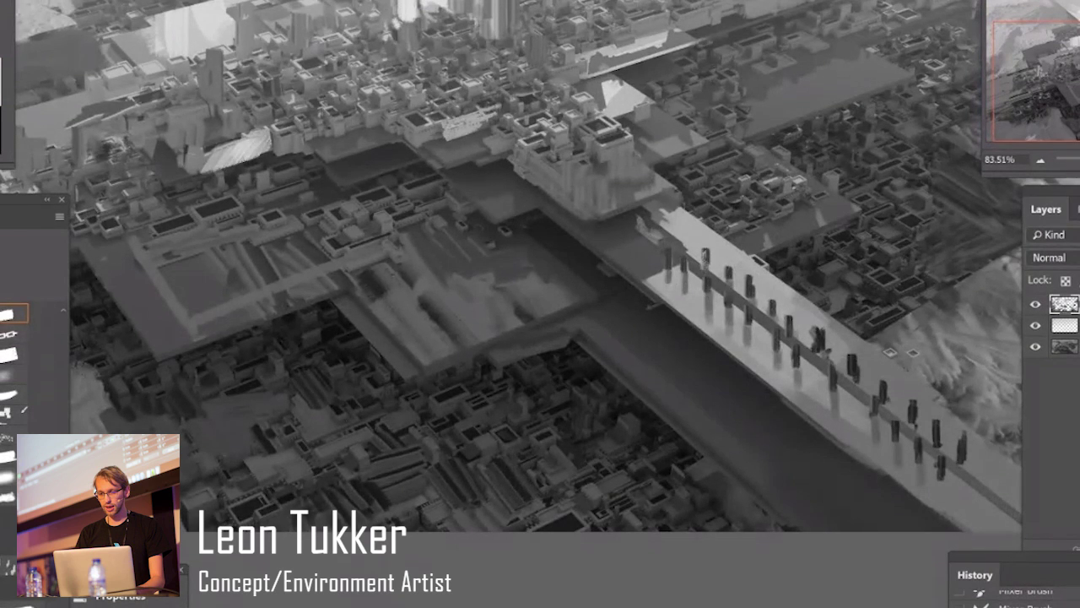
mouse_move(746, 296)
ctrl+mouse_down()
mouse_move(693, 315)
mouse_move(740, 313)
mouse_move(798, 354)
mouse_move(765, 341)
mouse_move(784, 363)
mouse_move(778, 374)
ctrl+mouse_up()
key(b)
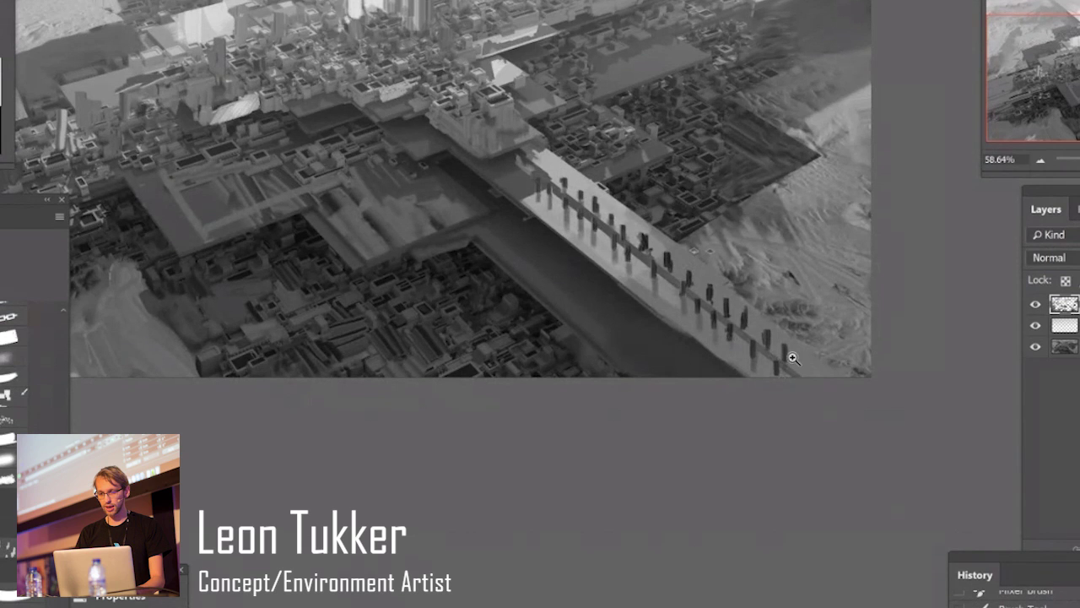
ctrl+drag(791, 357, 839, 340)
alt+scroll(795, 352, up, 3)
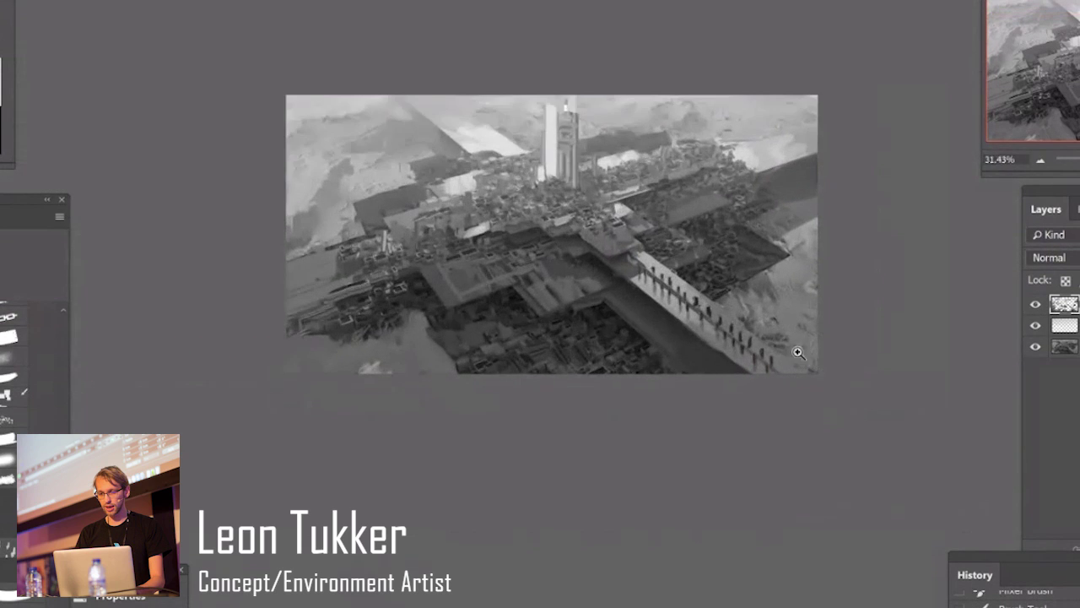
alt+scroll(755, 345, down, 1)
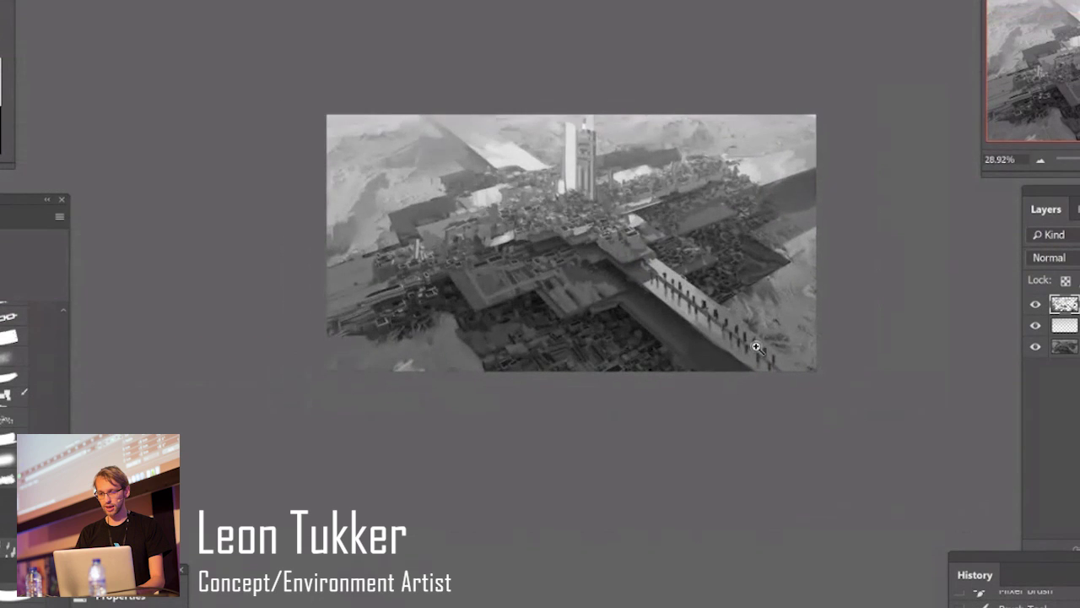
shift+click(659, 289)
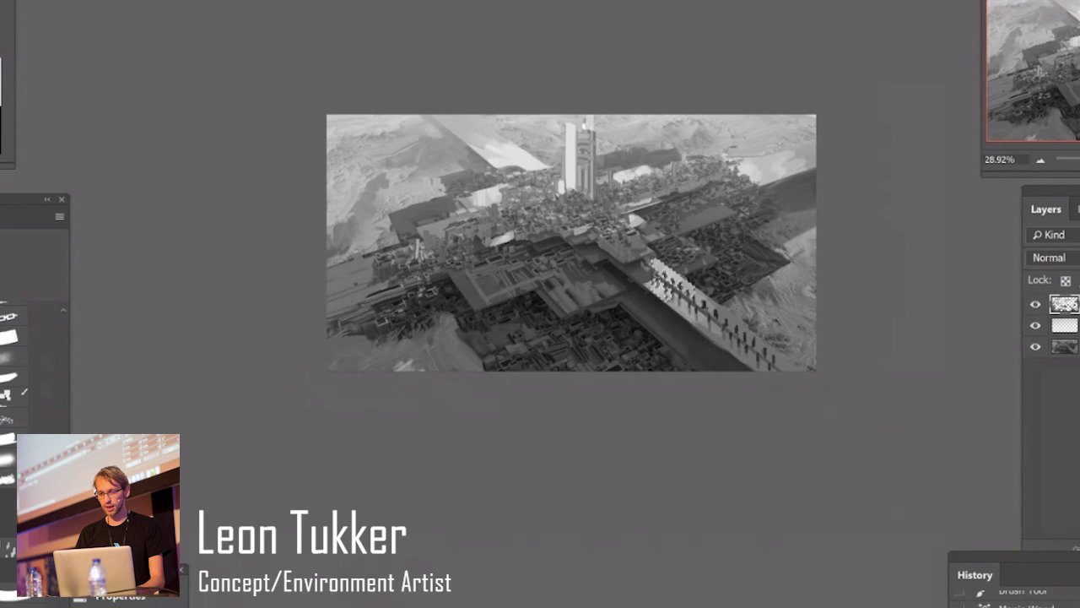
key(ctrl+d)
Add a new layer and draw a red arrow beside the bridge, pointing along it toward the city.
click(1079, 549)
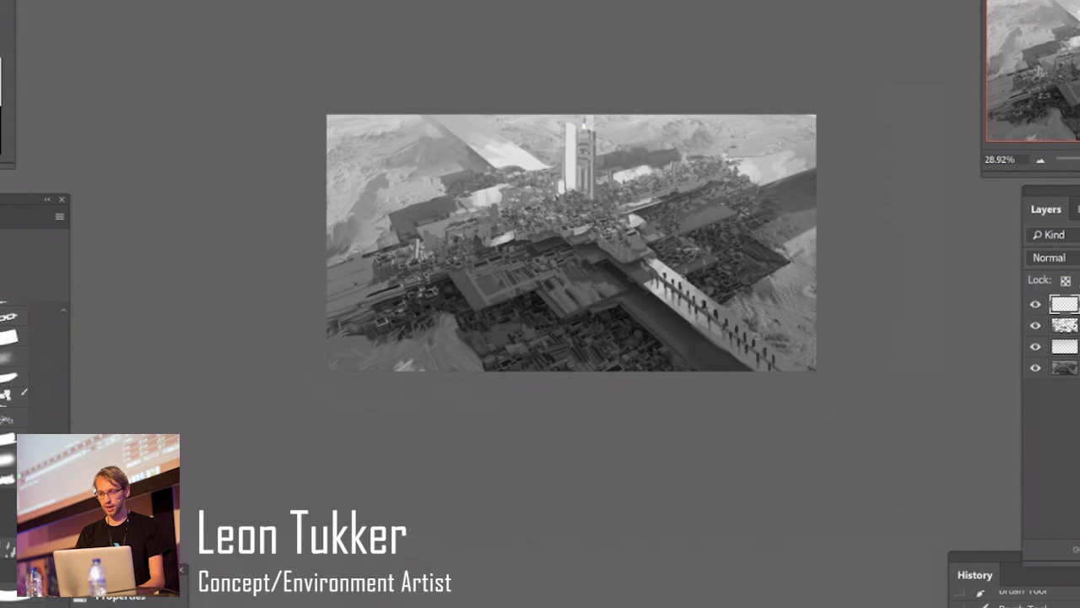
mouse_move(765, 336)
mouse_down()
mouse_move(717, 314)
mouse_move(731, 315)
mouse_up()
key(ctrl+z)
mouse_move(731, 316)
mouse_down()
mouse_move(760, 320)
mouse_move(774, 337)
mouse_up()
key(ctrl+z)
key(ctrl+z)
key(ctrl+z)
ctrl+drag(747, 286, 780, 297)
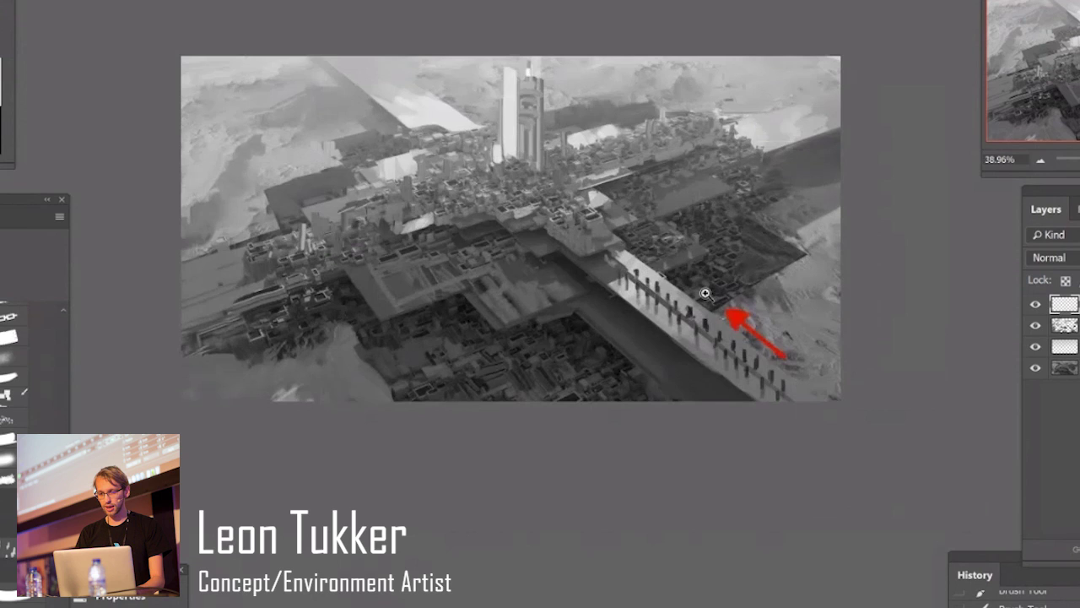
key(ctrl+z)
drag(743, 308, 725, 311)
click(733, 313)
Draw red arrows pointing toward the city on the upper-left, upper-right and left roads of the painting.
mouse_move(391, 88)
mouse_down()
mouse_move(418, 113)
mouse_move(405, 108)
mouse_up()
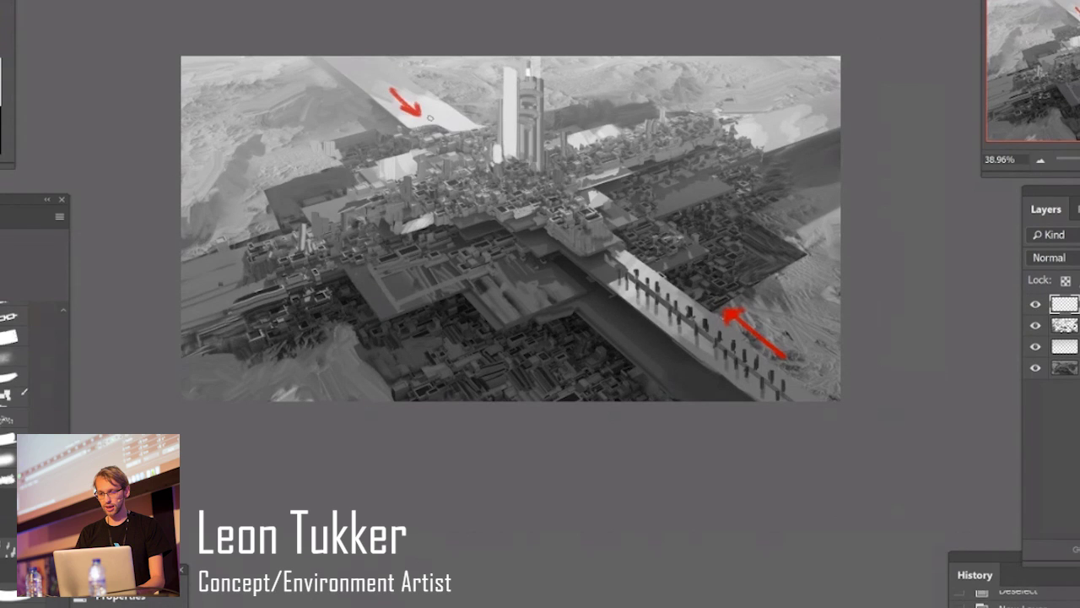
mouse_move(816, 111)
mouse_down()
mouse_move(781, 128)
mouse_move(802, 146)
mouse_move(787, 129)
mouse_up()
key(ctrl+alt+z)
key(ctrl+alt+z)
drag(202, 290, 223, 284)
drag(213, 280, 224, 285)
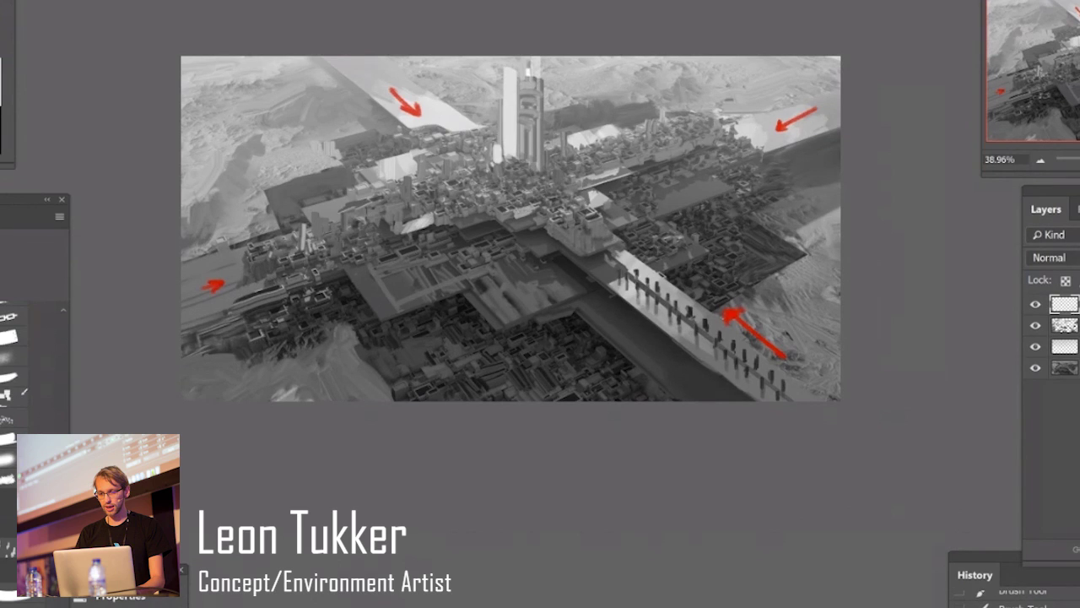
key(c)
click(525, 207)
key(Escape)
Extend the canvas on its left side with the Crop tool, adding a blank vertical strip.
key(z)
drag(638, 290, 614, 299)
key(c)
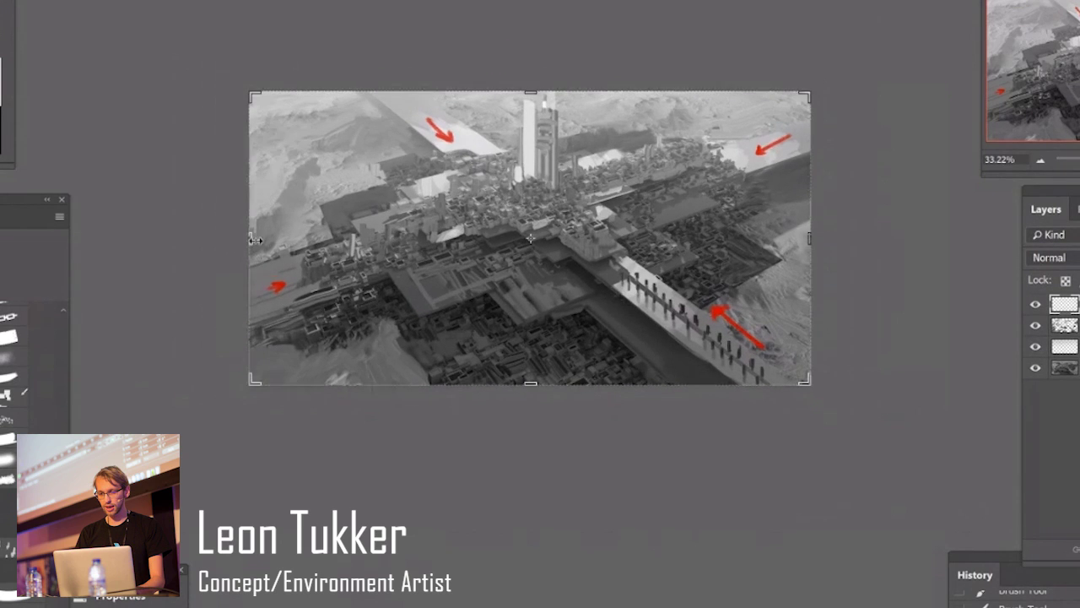
drag(255, 240, 219, 240)
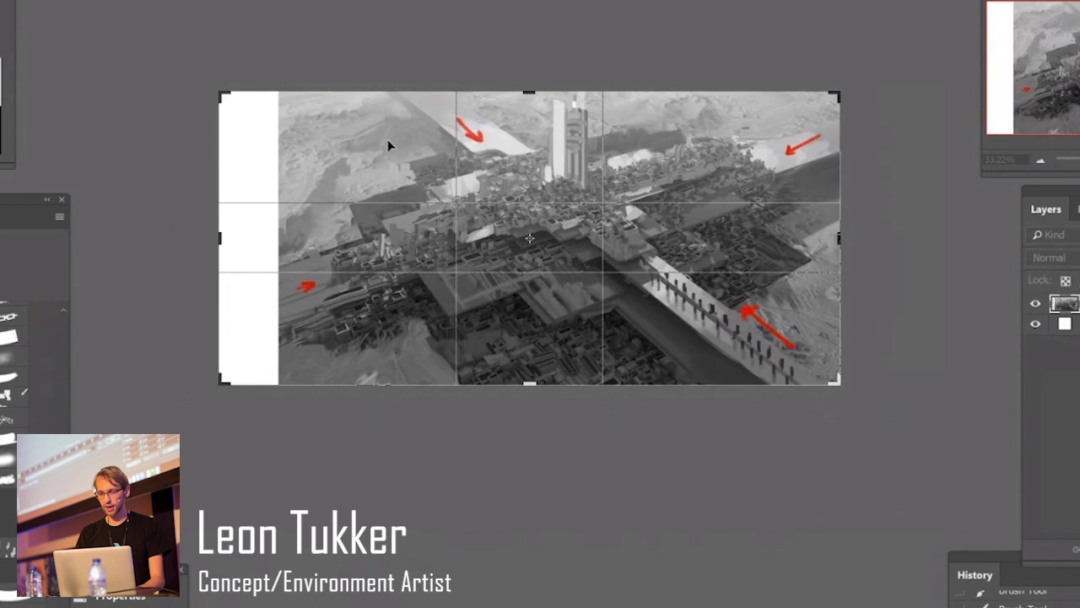
key(Return)
Hide the red arrow layer and add a new empty layer below it for painting.
click(1035, 304)
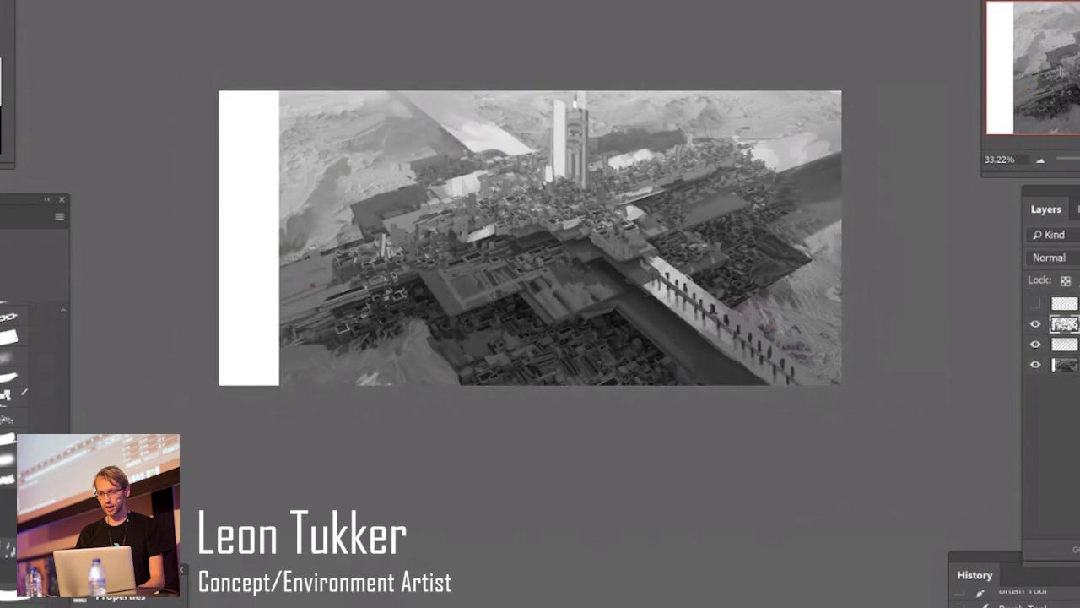
key(ctrl+alt+shift+n)
key(b)
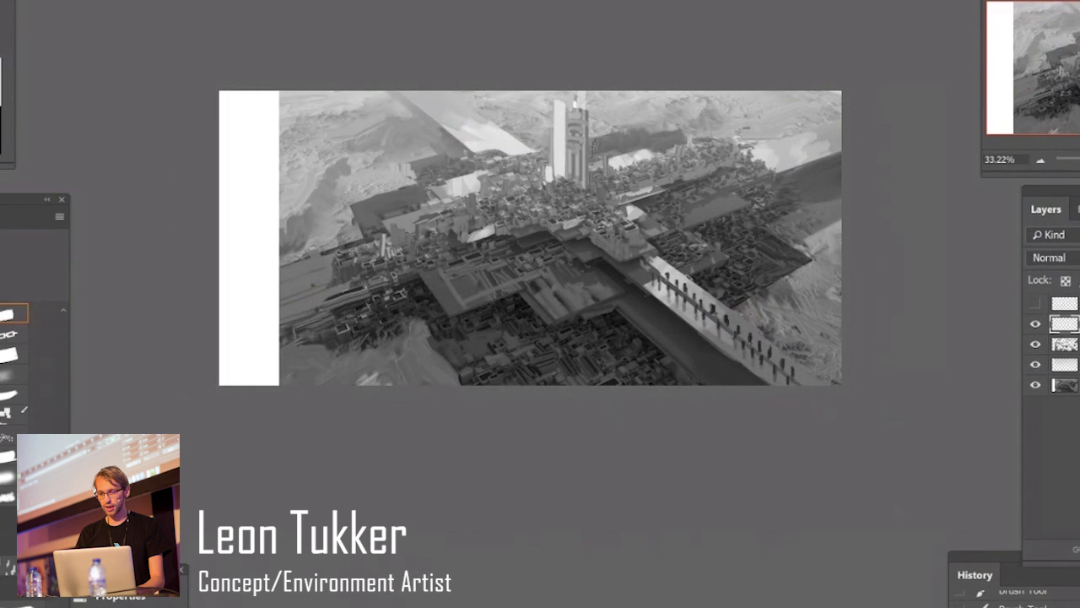
Widen the canvas further on its left side with the Crop tool.
key(c)
click(590, 103)
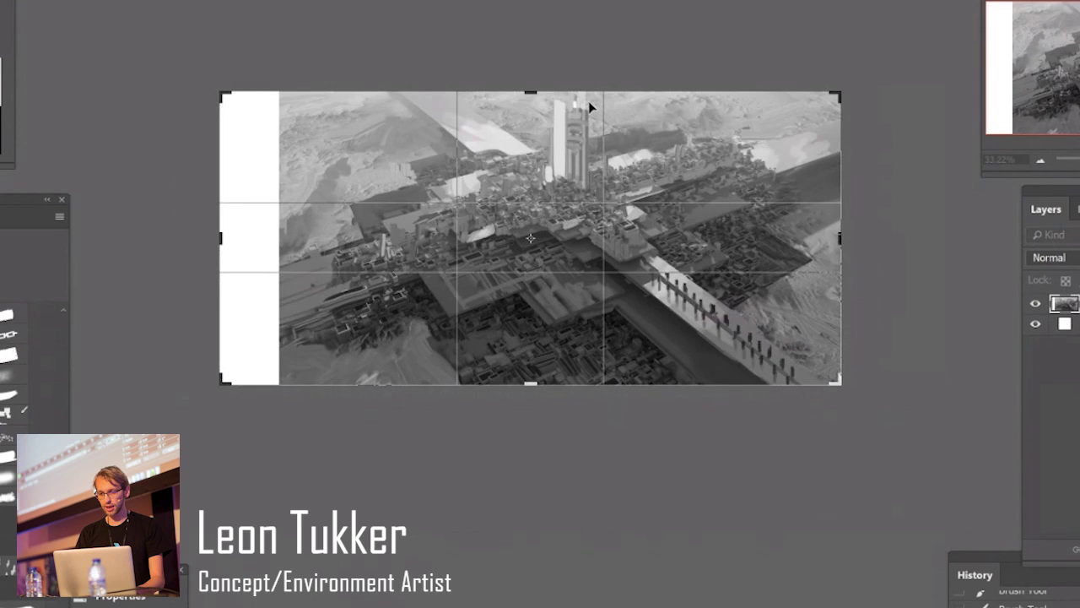
drag(212, 234, 217, 217)
key(Return)
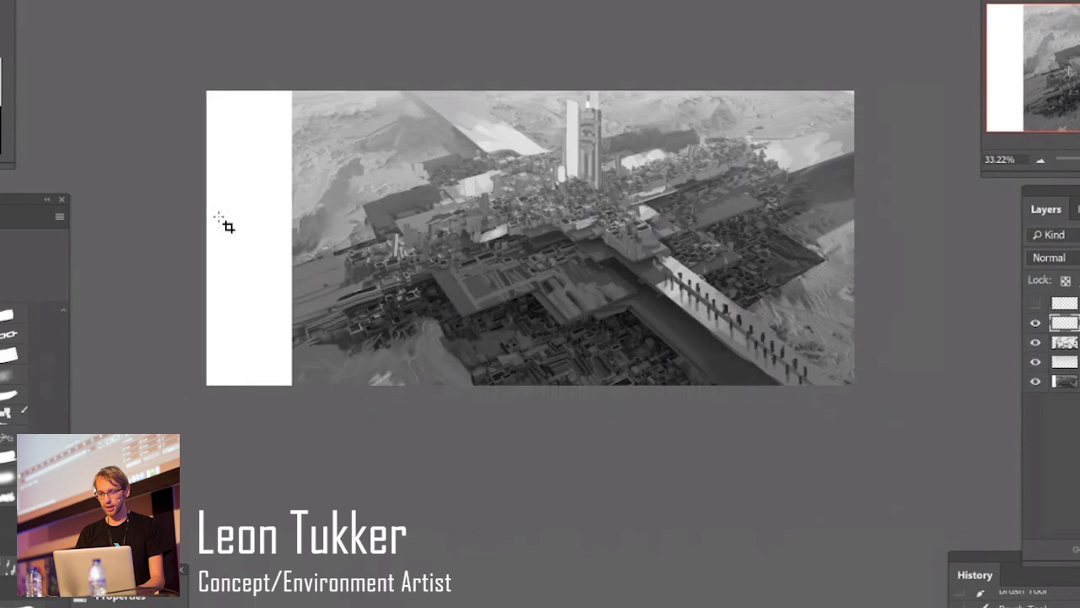
Paint the lower part of the blank strip with sampled dark tones, continuing the terrain and the road's dark lower edge.
key(b)
alt+click(321, 372)
mouse_move(287, 377)
mouse_down()
mouse_move(257, 392)
mouse_move(289, 361)
mouse_move(161, 404)
mouse_up()
mouse_move(160, 404)
mouse_down()
mouse_move(284, 345)
mouse_move(289, 332)
mouse_move(202, 369)
mouse_up()
drag(265, 344, 203, 378)
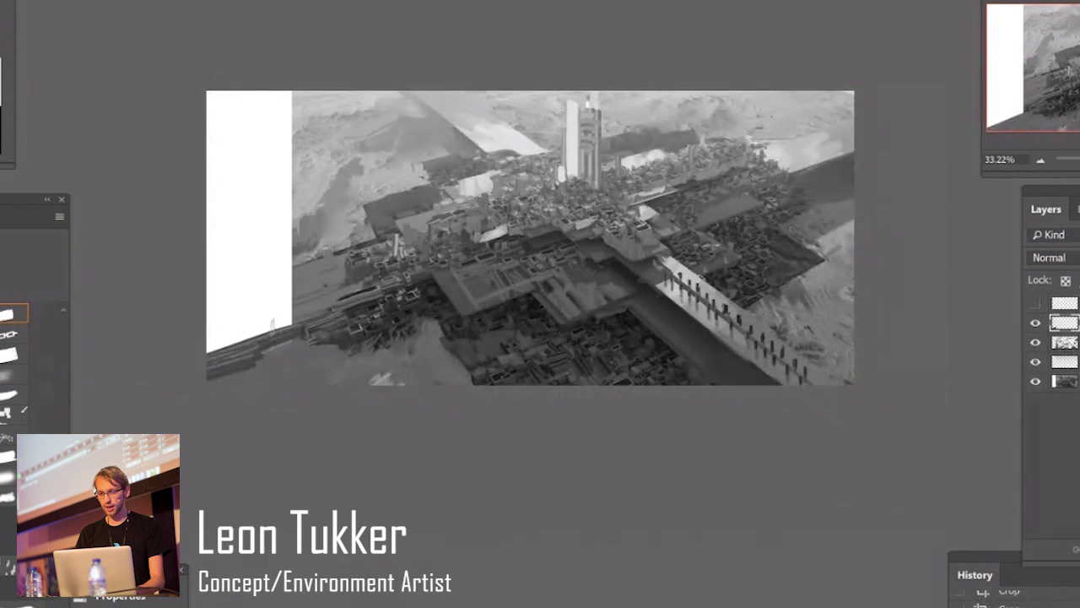
Continue the left road's surface across the blank strip with diagonal strokes of sampled grey.
drag(307, 306, 167, 356)
mouse_move(292, 294)
mouse_down()
mouse_move(202, 313)
mouse_move(149, 340)
mouse_up()
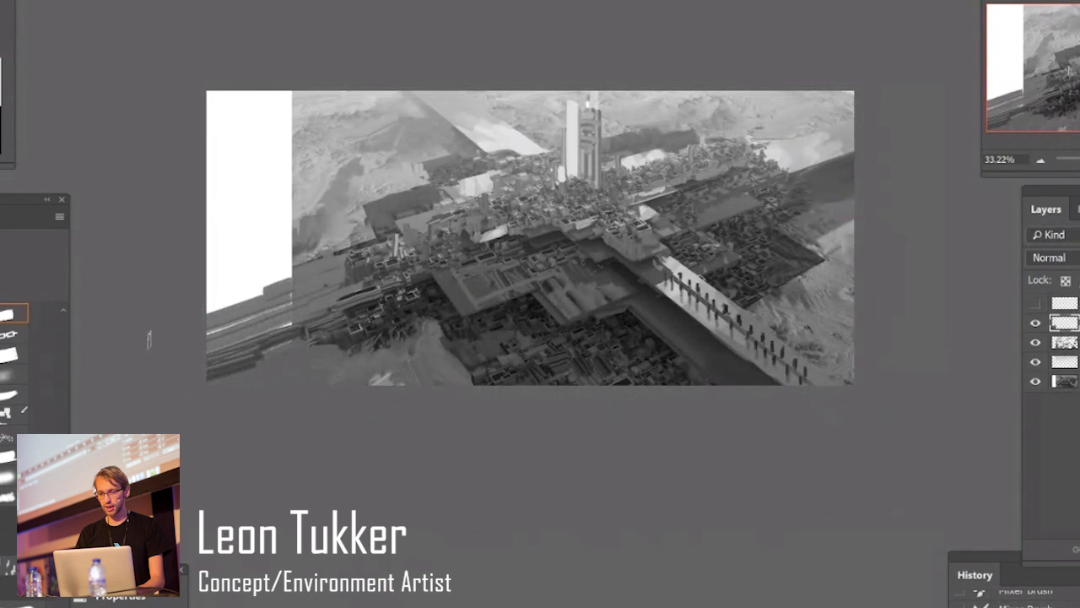
alt+click(310, 282)
mouse_move(266, 302)
mouse_down()
mouse_move(197, 324)
mouse_move(253, 325)
mouse_move(186, 345)
mouse_up()
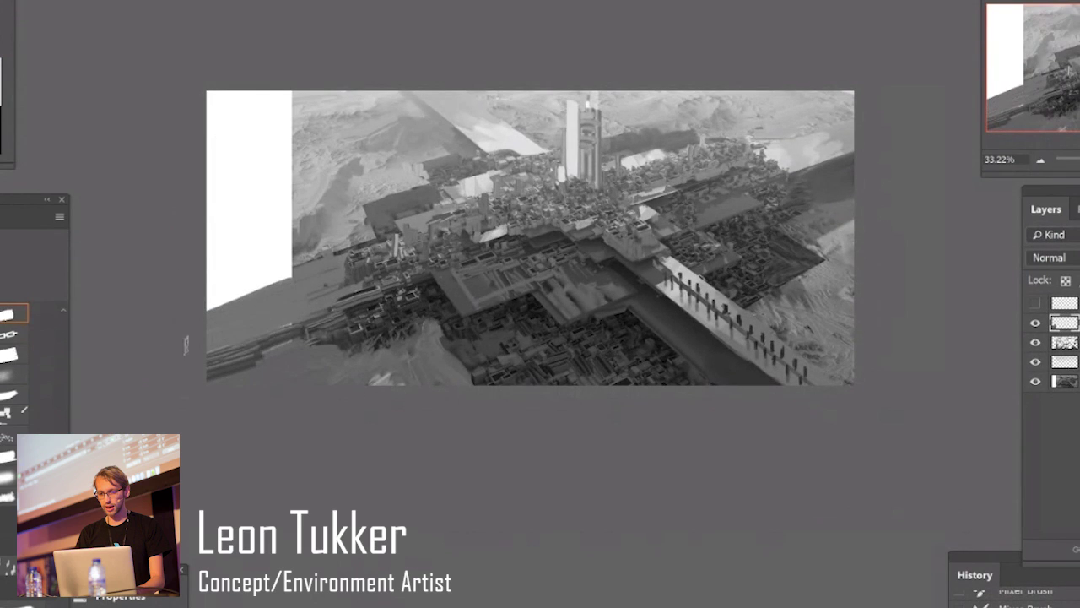
Cover the rest of the blank strip above the road with light terrain tones sampled from the adjoining landscape.
mouse_move(302, 273)
mouse_down()
mouse_move(280, 285)
mouse_move(254, 267)
mouse_move(287, 255)
mouse_move(218, 282)
mouse_move(230, 276)
mouse_up()
drag(305, 194, 208, 236)
mouse_move(296, 196)
mouse_down()
mouse_move(211, 177)
mouse_move(309, 140)
mouse_move(200, 162)
mouse_move(315, 102)
mouse_move(228, 119)
mouse_move(211, 106)
mouse_move(270, 138)
mouse_move(273, 169)
mouse_move(271, 152)
mouse_move(226, 166)
mouse_move(220, 181)
mouse_move(297, 208)
mouse_move(213, 252)
mouse_move(251, 244)
mouse_up()
alt+click(305, 163)
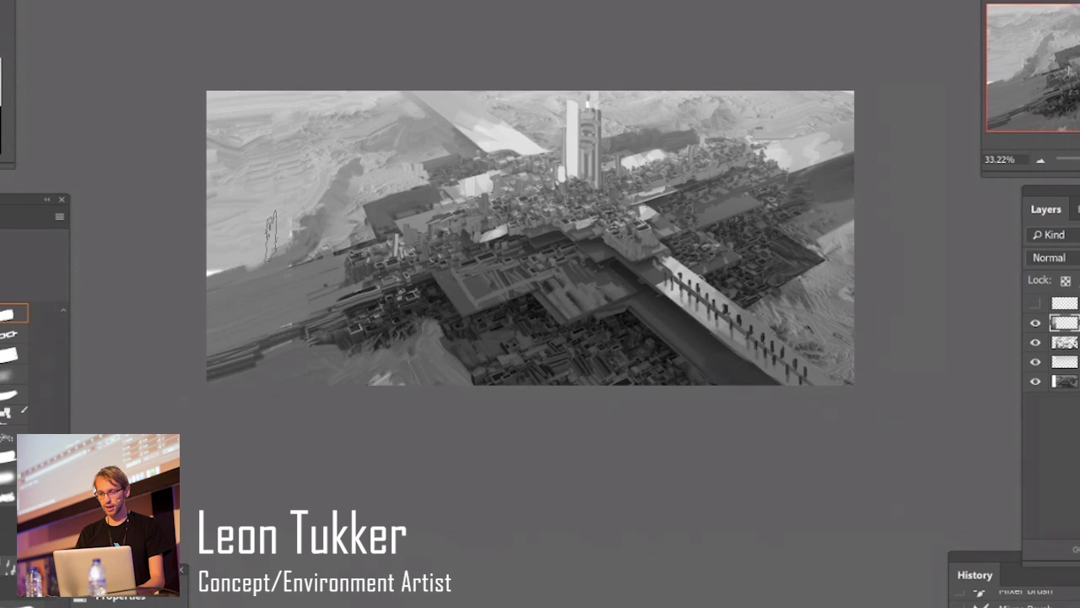
Lasso along the upper edge of the extended left road and shade the road surface with a soft brush.
key(l)
click(380, 247)
mouse_move(148, 310)
mouse_down()
mouse_move(307, 136)
mouse_move(394, 199)
mouse_up()
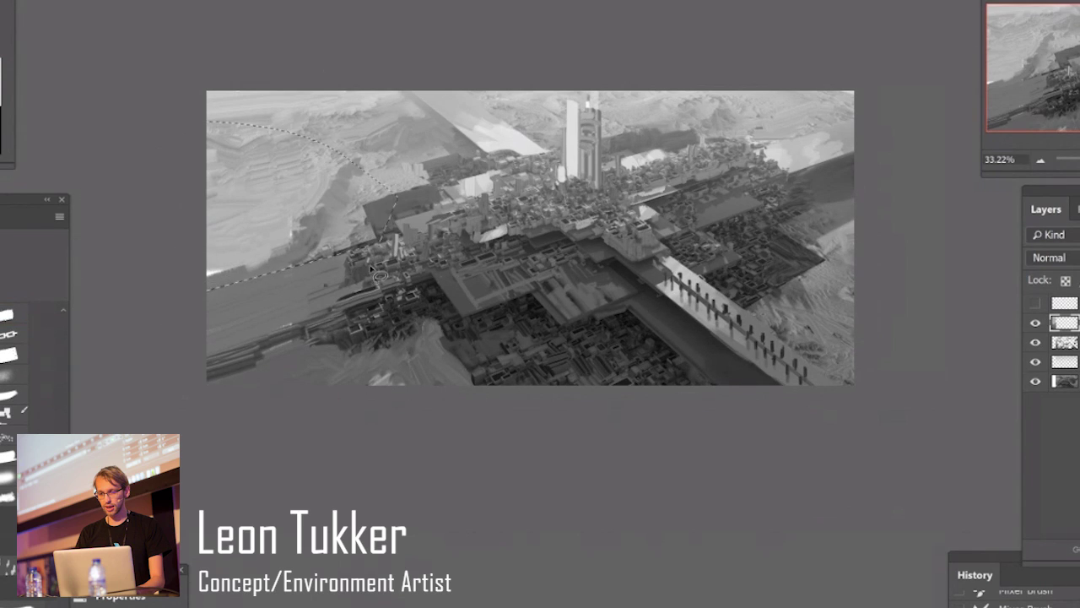
key(b)
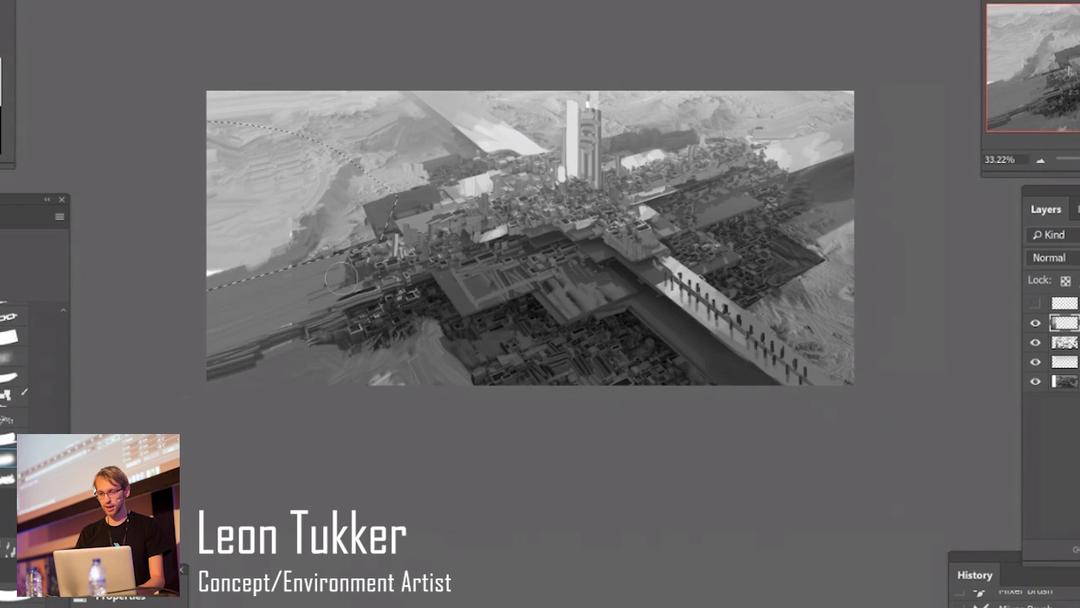
mouse_move(330, 283)
mouse_down()
mouse_move(288, 305)
mouse_move(198, 299)
mouse_move(320, 324)
mouse_up()
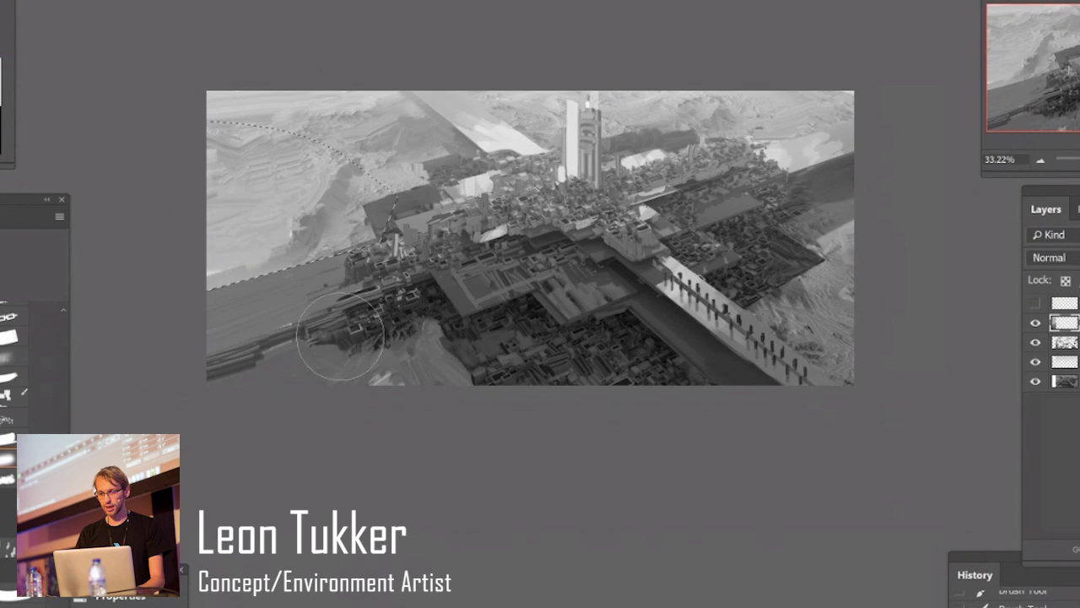
key(ctrl+d)
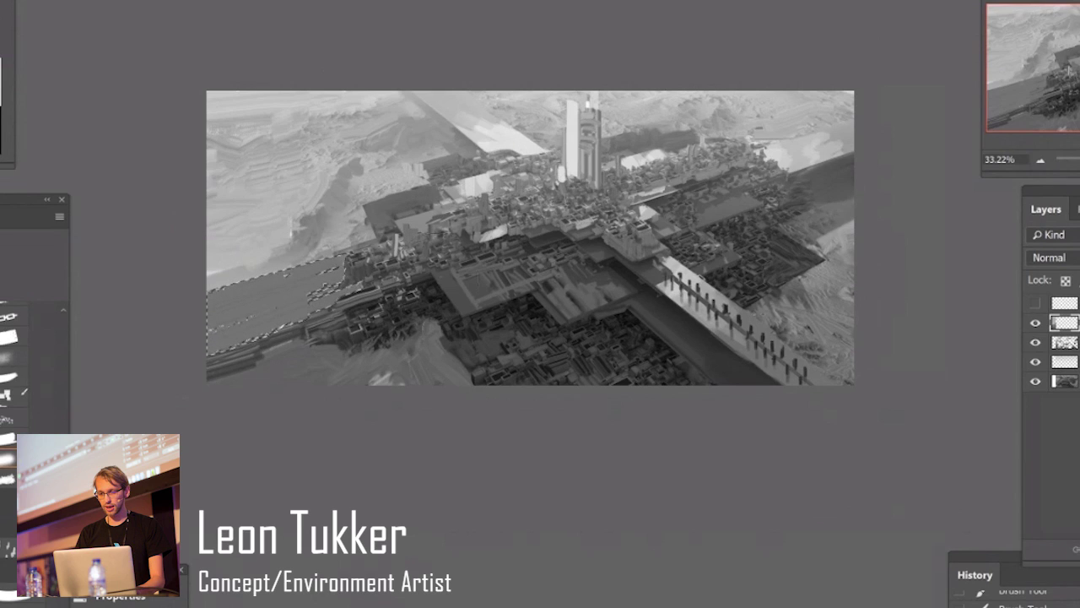
Lighten the selected left road near the city with a soft brush and paint edge details there on a new layer.
mouse_move(386, 304)
mouse_down()
mouse_move(320, 379)
mouse_move(375, 205)
mouse_move(319, 346)
mouse_up()
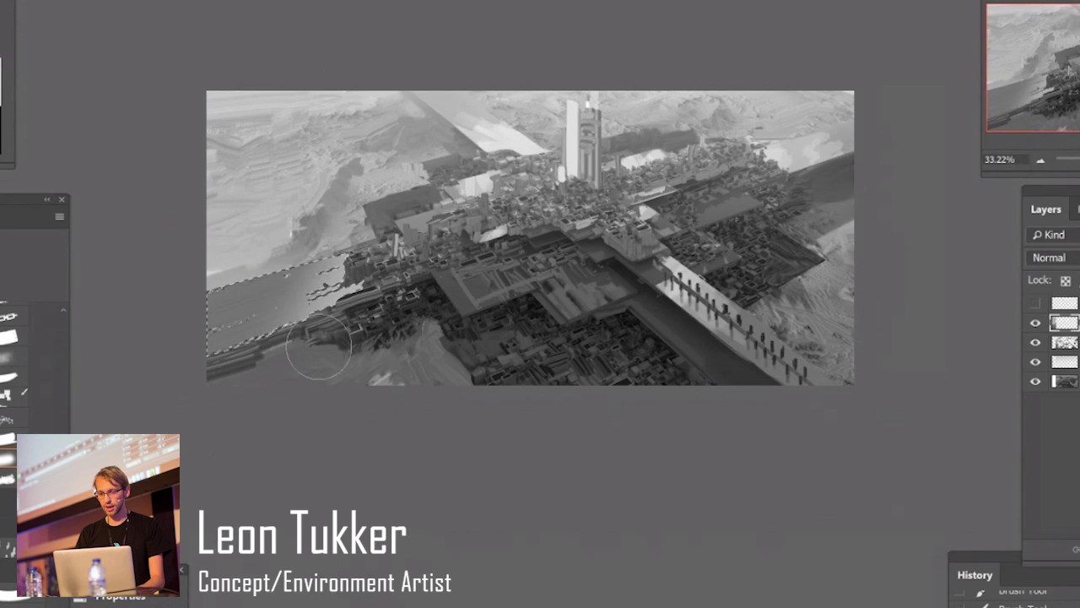
key(ctrl+alt+shift+n)
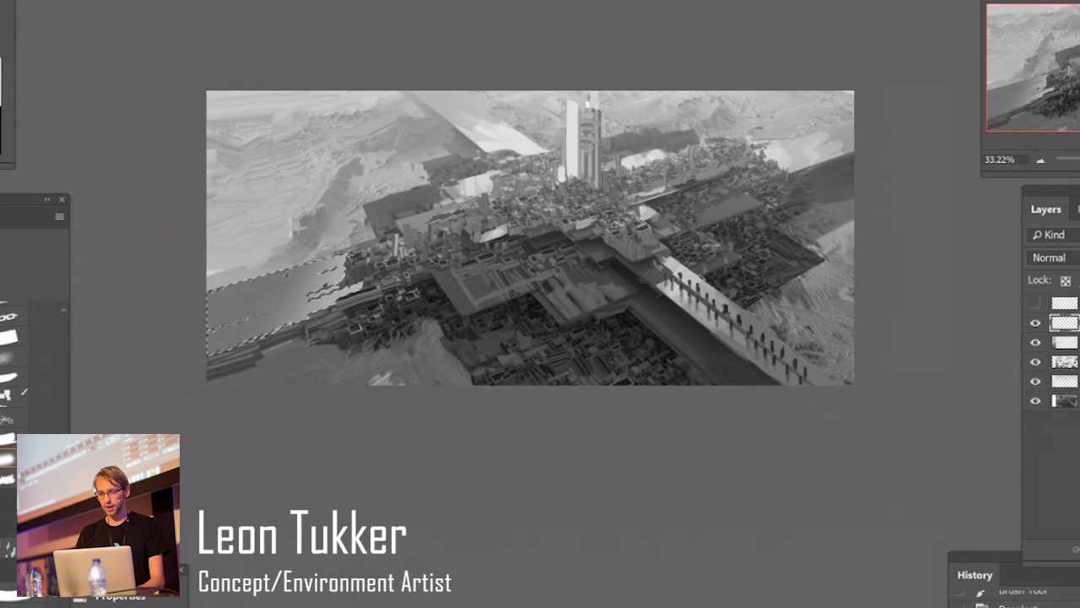
click(9, 304)
shift+click(309, 293)
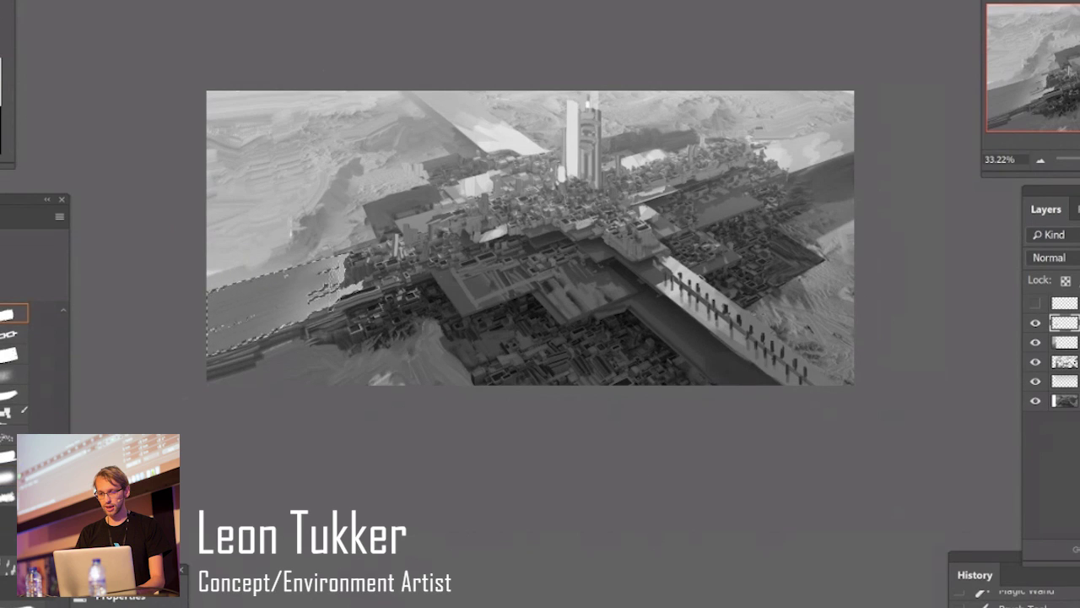
drag(313, 302, 333, 284)
drag(329, 299, 352, 289)
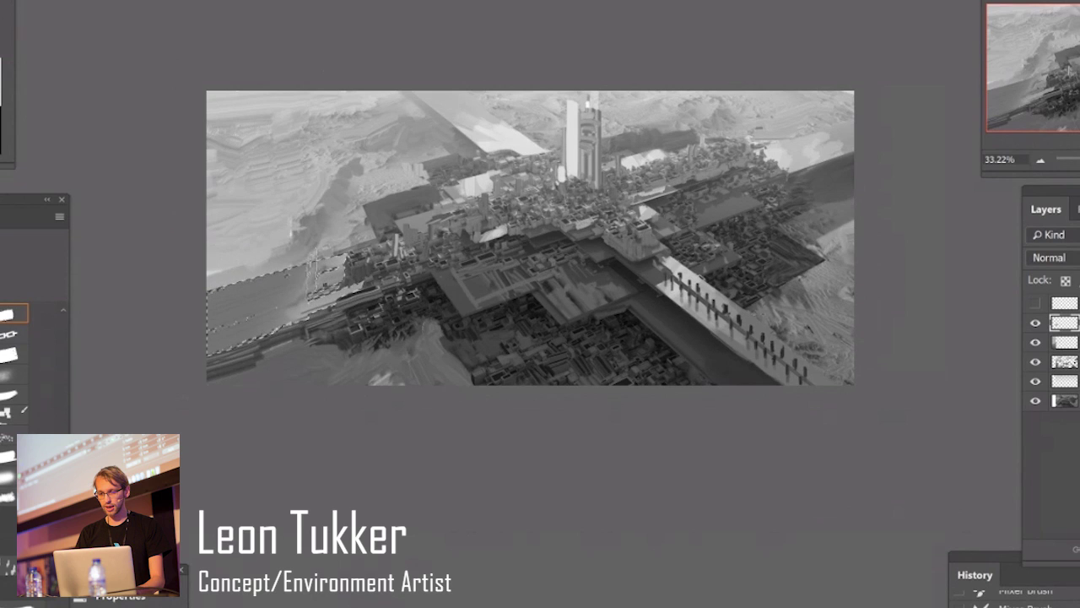
key(ctrl+d)
key(z)
drag(582, 265, 460, 276)
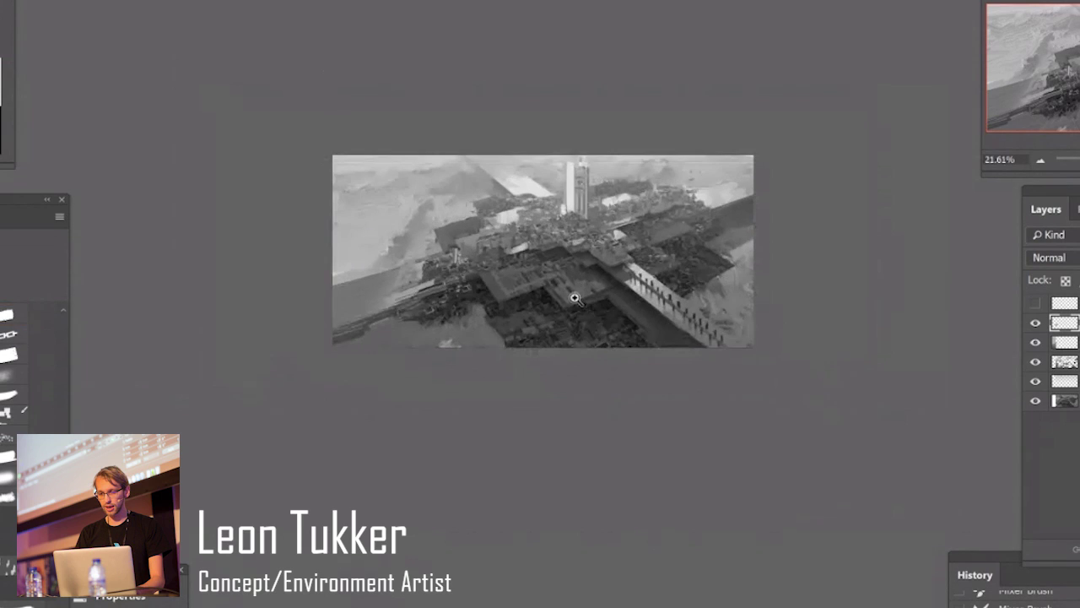
drag(576, 296, 712, 264)
drag(728, 228, 774, 227)
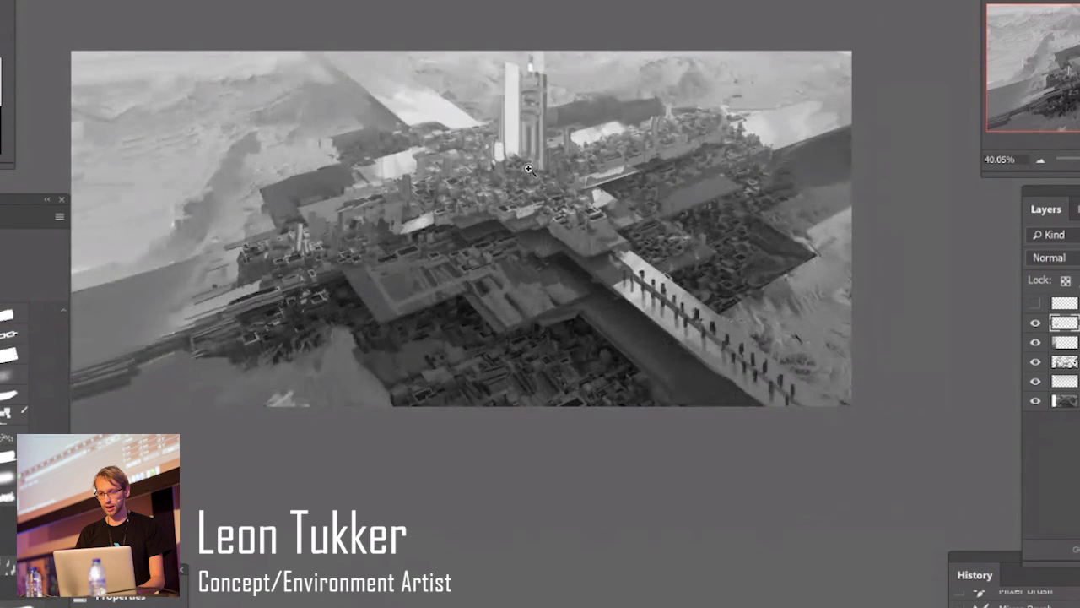
Add a new layer above the painted layers of the city artwork.
drag(543, 112, 503, 225)
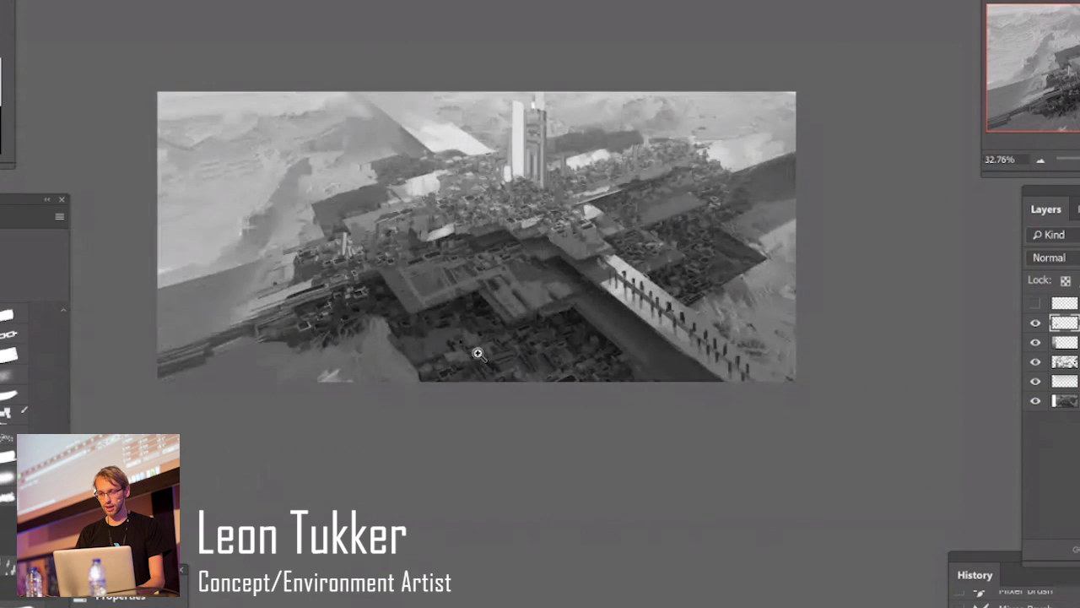
click(442, 281)
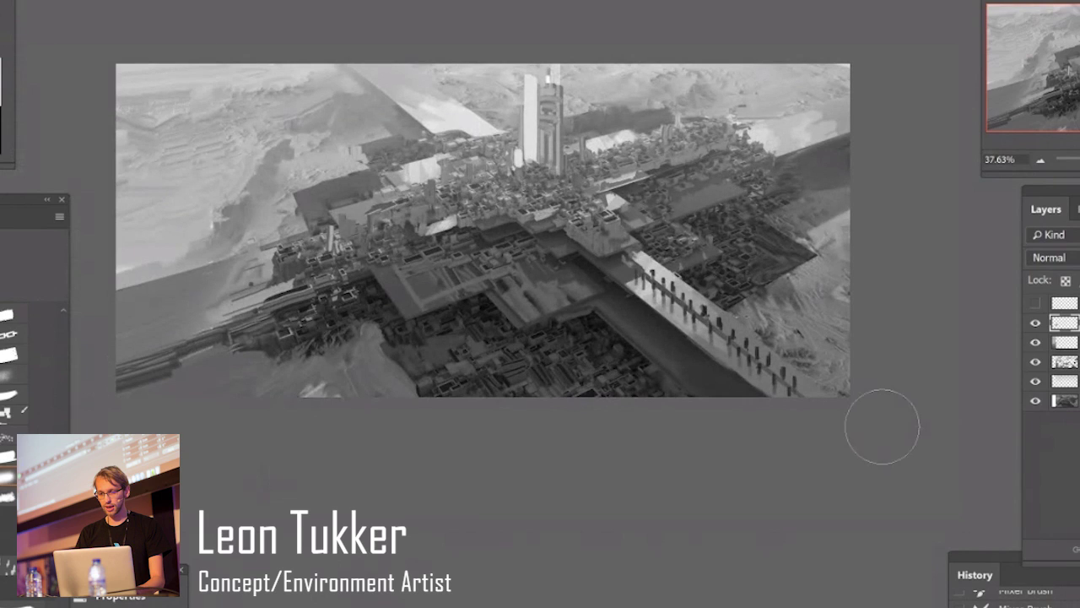
key(ctrl+j)
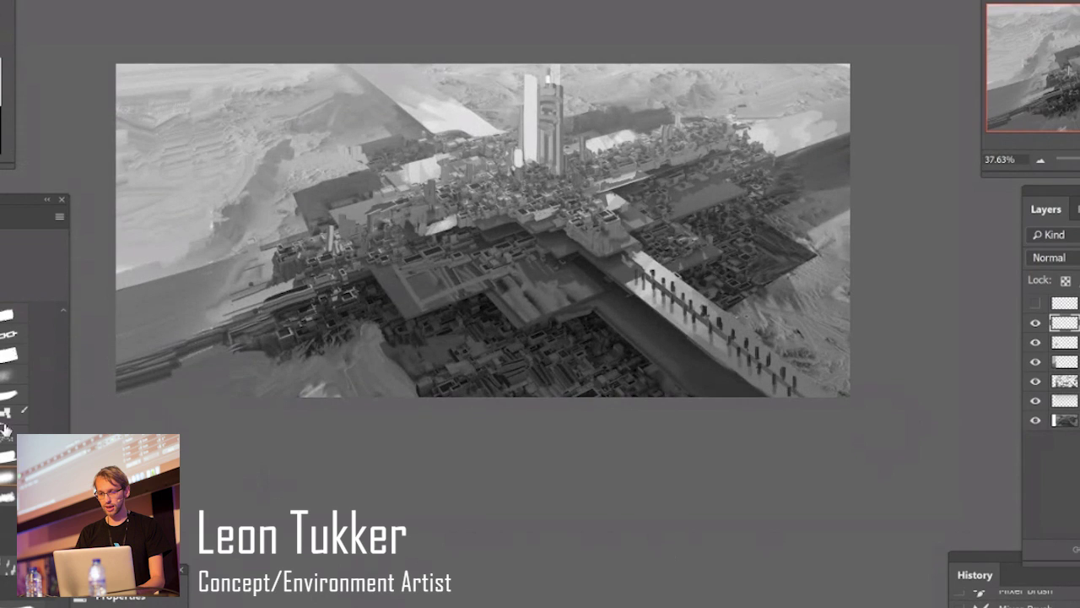
click(7, 356)
mouse_move(212, 198)
mouse_down()
mouse_move(367, 96)
mouse_move(619, 110)
mouse_up()
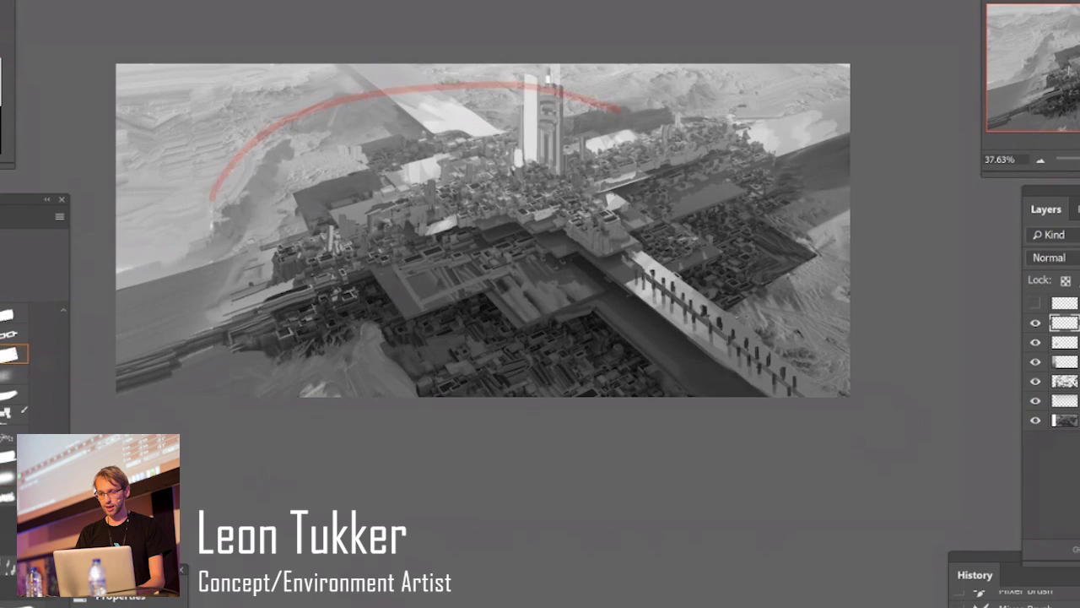
key(ctrl+z)
mouse_move(229, 177)
mouse_down()
mouse_move(817, 146)
mouse_move(349, 316)
mouse_move(385, 198)
mouse_up()
key(ctrl+z)
drag(337, 74, 304, 395)
drag(481, 101, 675, 395)
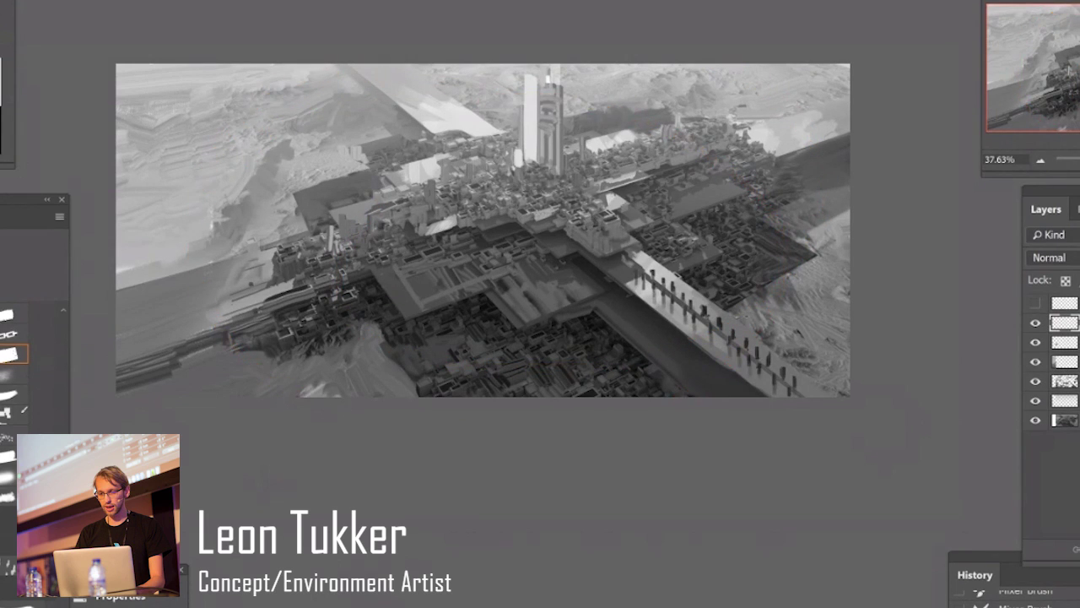
Add another layer and paint darker grey shadow shapes into the light terrain above the left road.
key(ctrl+alt+shift+n)
key(b)
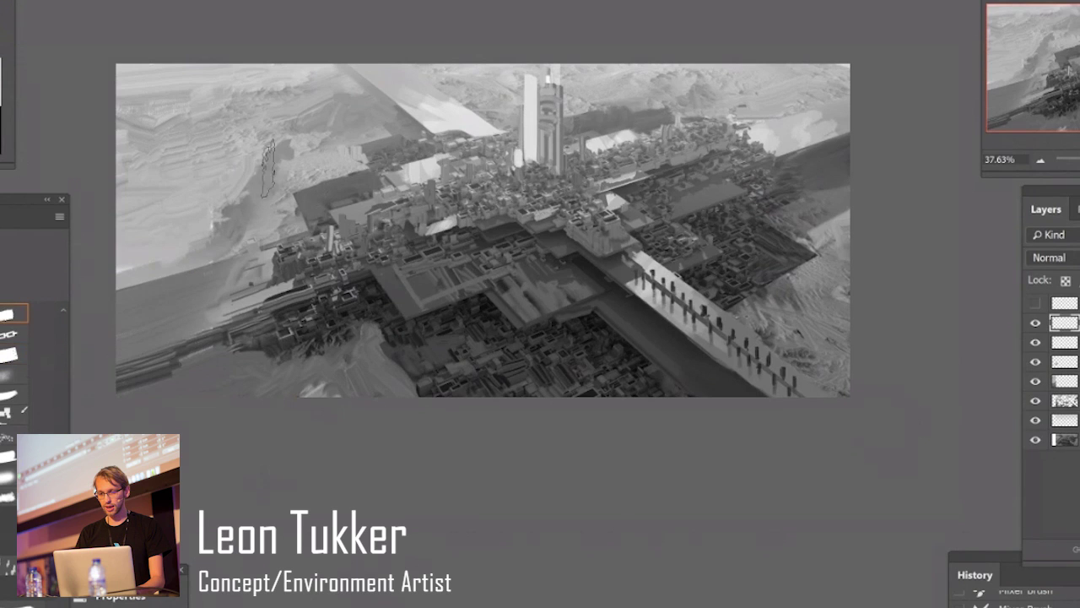
mouse_move(124, 162)
mouse_down()
mouse_move(215, 129)
mouse_move(122, 162)
mouse_move(167, 145)
mouse_move(137, 153)
mouse_move(131, 174)
mouse_up()
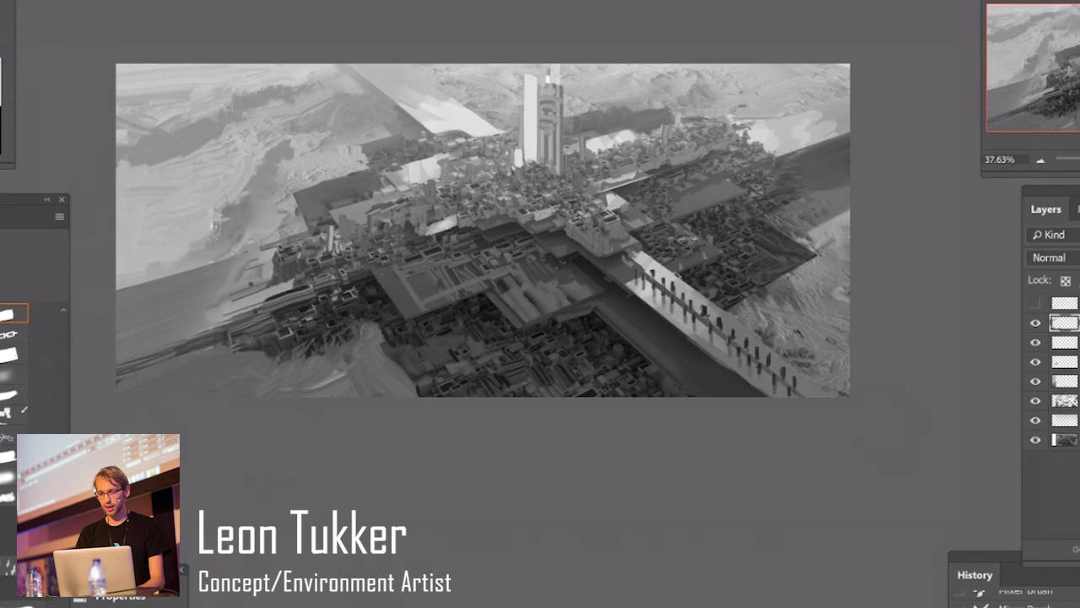
drag(216, 224, 190, 242)
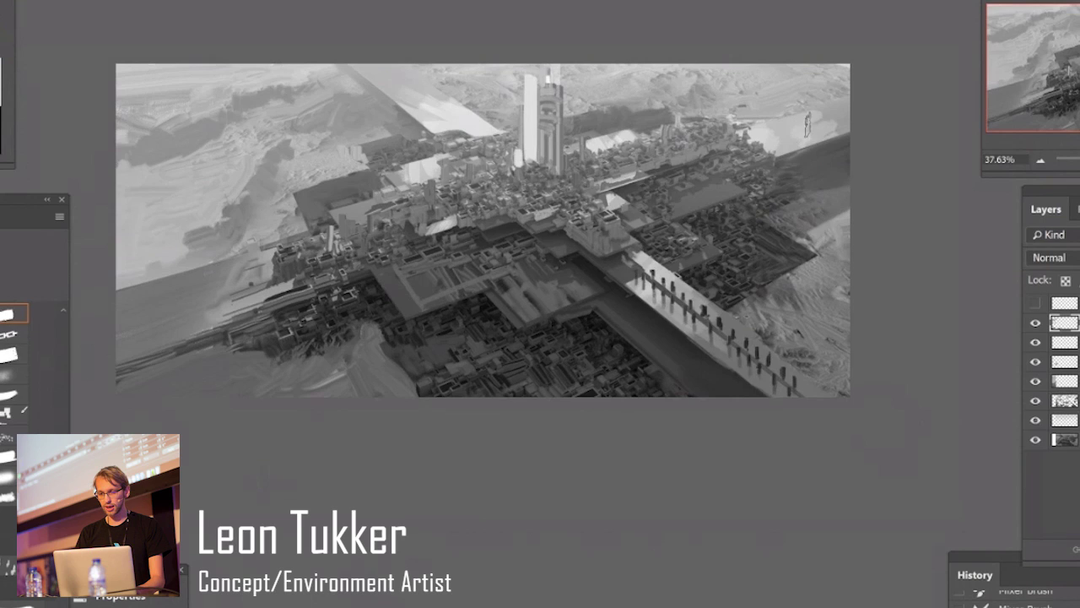
Paint light strokes along the upper edge of the right road, undoing the last one.
mouse_move(830, 122)
mouse_down()
mouse_move(844, 120)
mouse_move(812, 131)
mouse_move(854, 123)
mouse_up()
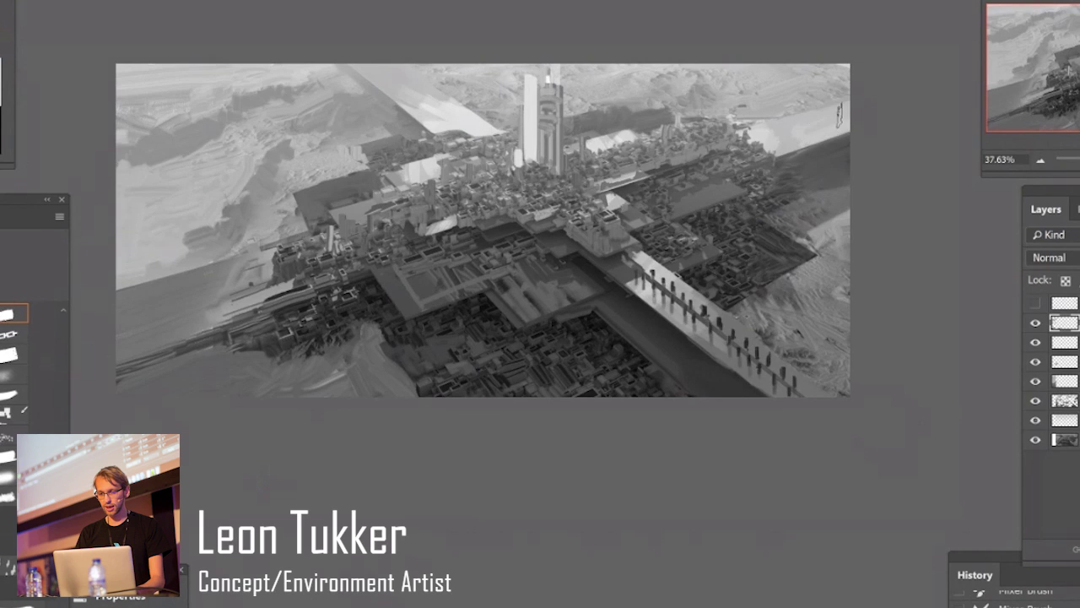
mouse_move(790, 135)
mouse_down()
mouse_move(846, 122)
mouse_move(844, 109)
mouse_up()
key(ctrl+z)
Repaint the central tower's detailed front face with smooth vertical strokes of mid grey.
key(z)
mouse_move(825, 147)
mouse_down()
mouse_move(813, 161)
mouse_move(852, 171)
mouse_up()
drag(639, 122, 668, 108)
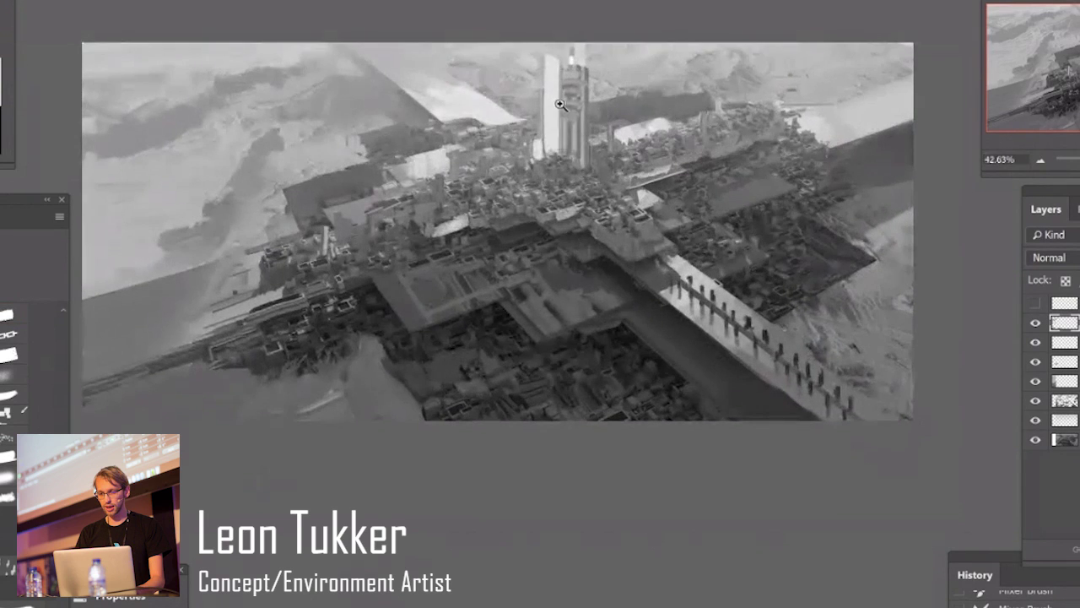
key(b)
mouse_move(568, 157)
mouse_down()
mouse_move(578, 63)
mouse_move(572, 114)
mouse_move(574, 74)
mouse_up()
mouse_move(564, 114)
mouse_down()
mouse_move(574, 160)
mouse_move(585, 159)
mouse_up()
drag(564, 85, 563, 112)
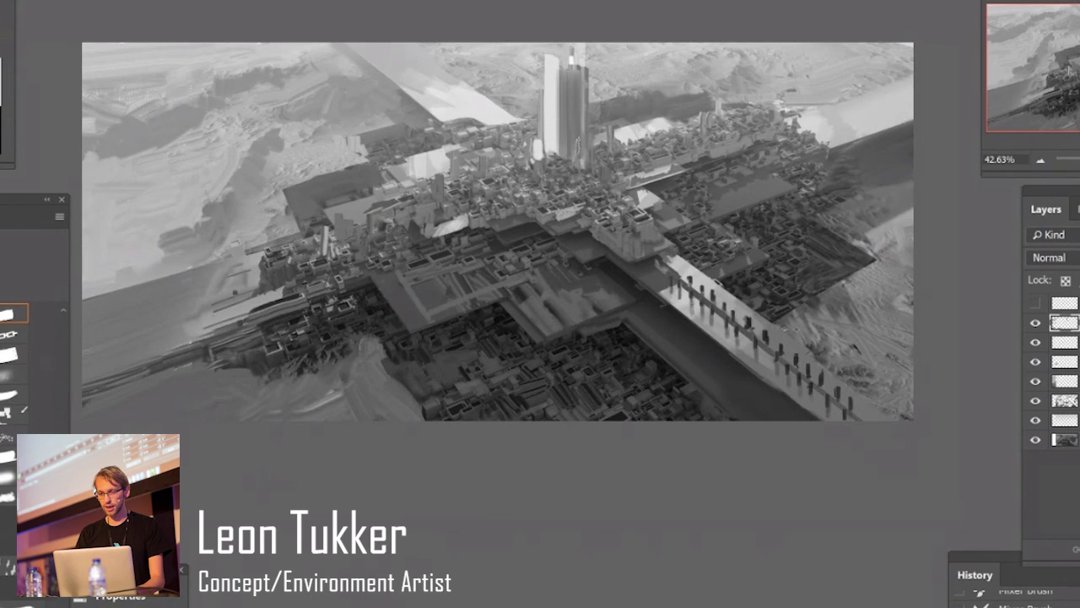
Darken and widen the tower's shaded side with vertical strokes, and reshape its base and roof.
drag(578, 148, 584, 71)
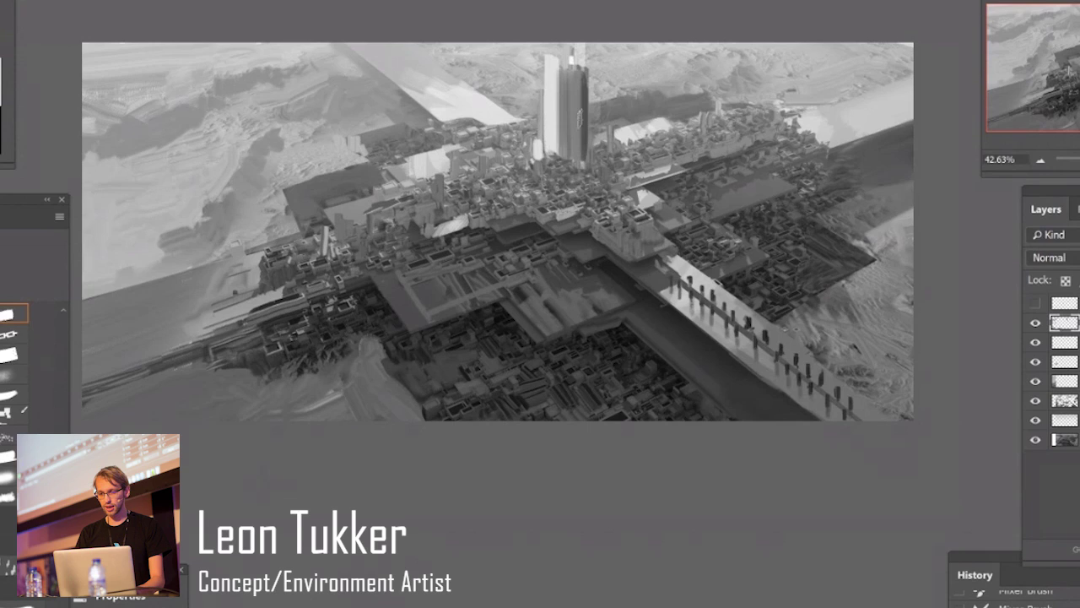
drag(585, 160, 585, 67)
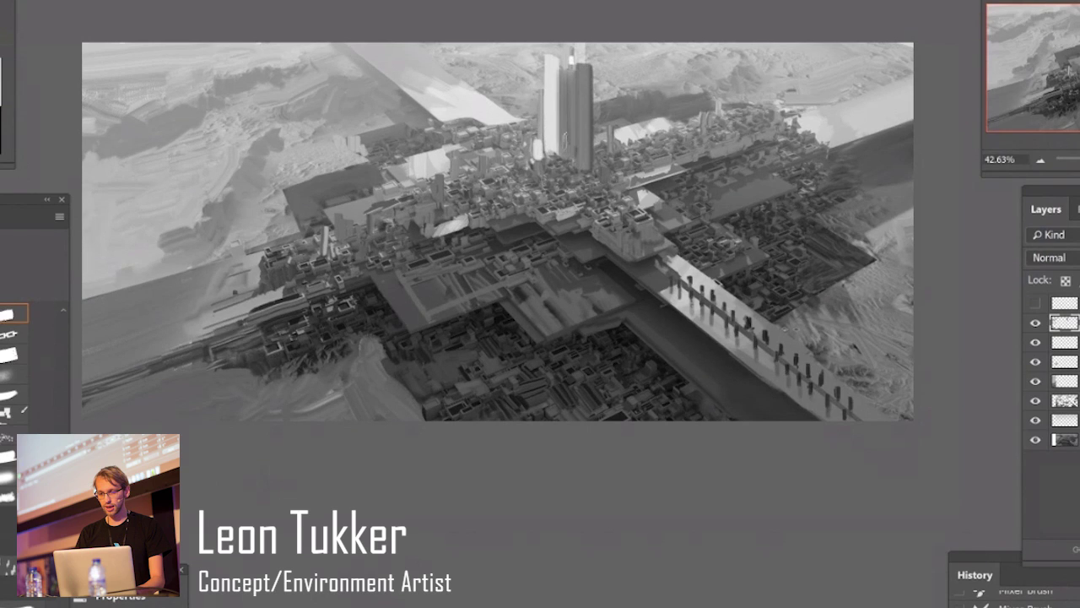
mouse_move(569, 166)
mouse_down()
mouse_move(571, 133)
mouse_move(587, 179)
mouse_up()
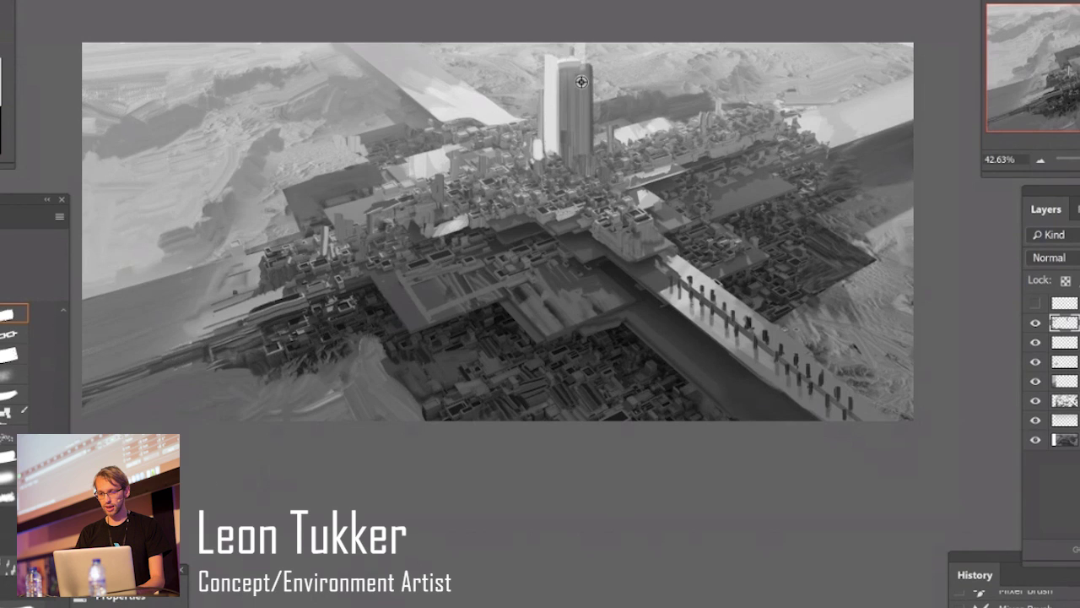
drag(581, 81, 574, 61)
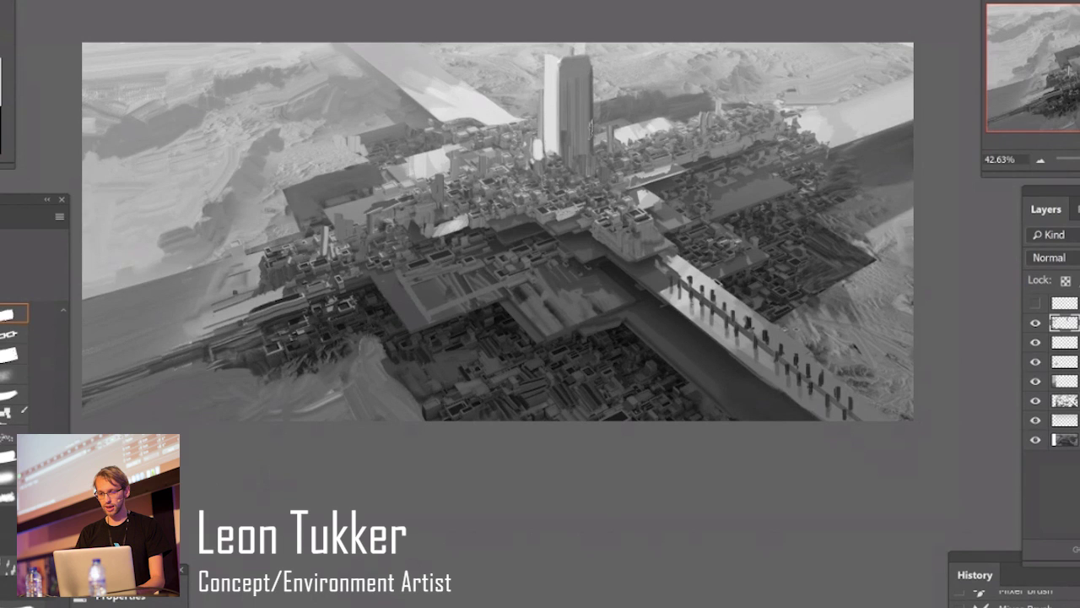
Save the painting with Save As, keeping the proposed file settings.
alt+scroll(604, 136, down, 7)
alt+scroll(596, 171, up, 9)
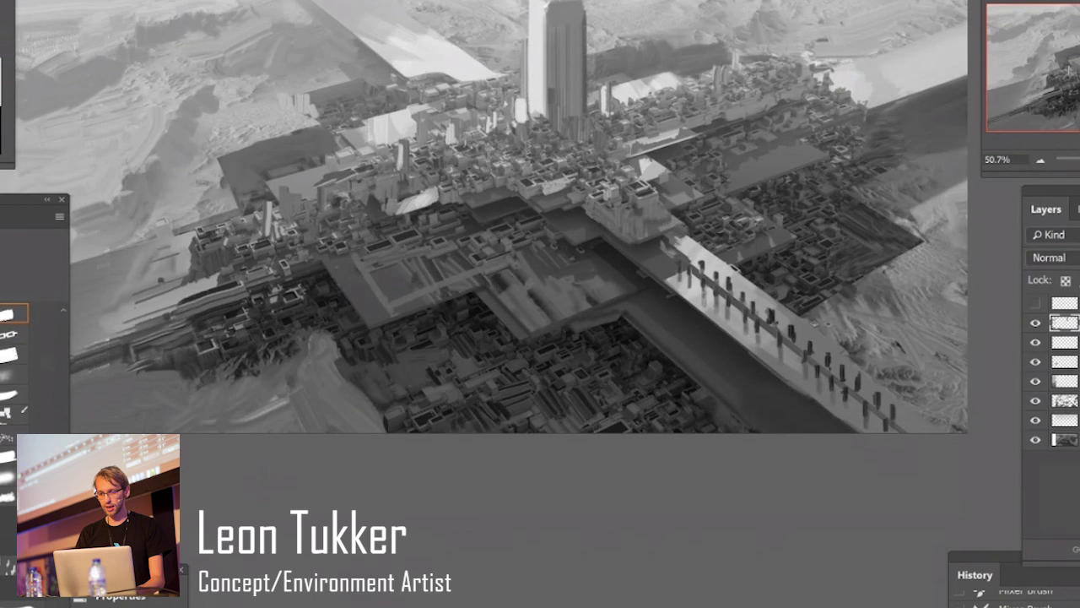
key(ctrl+shift+s)
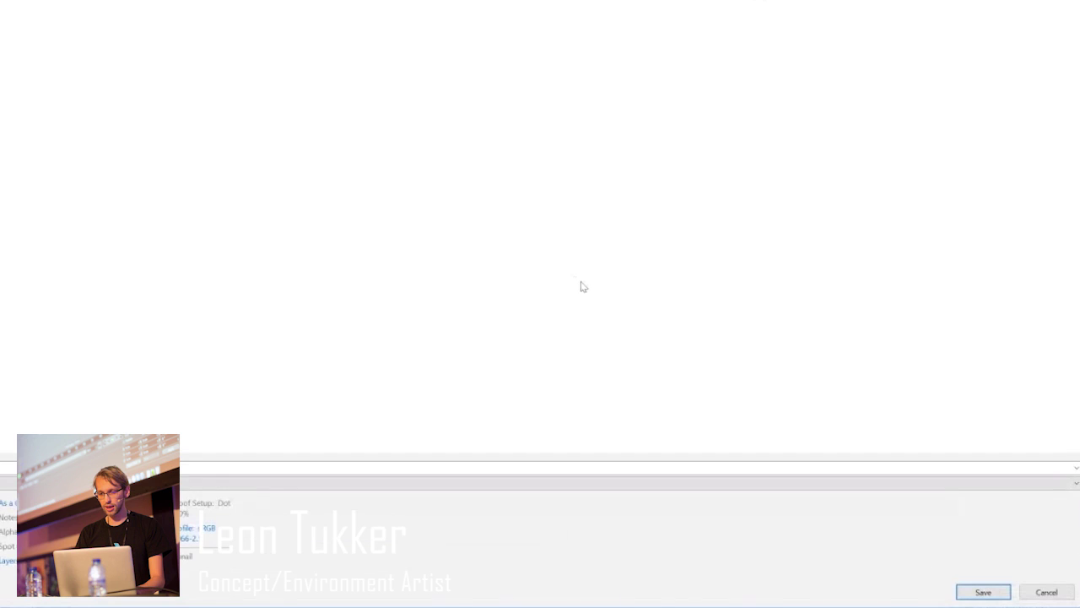
key(Return)
key(Return)
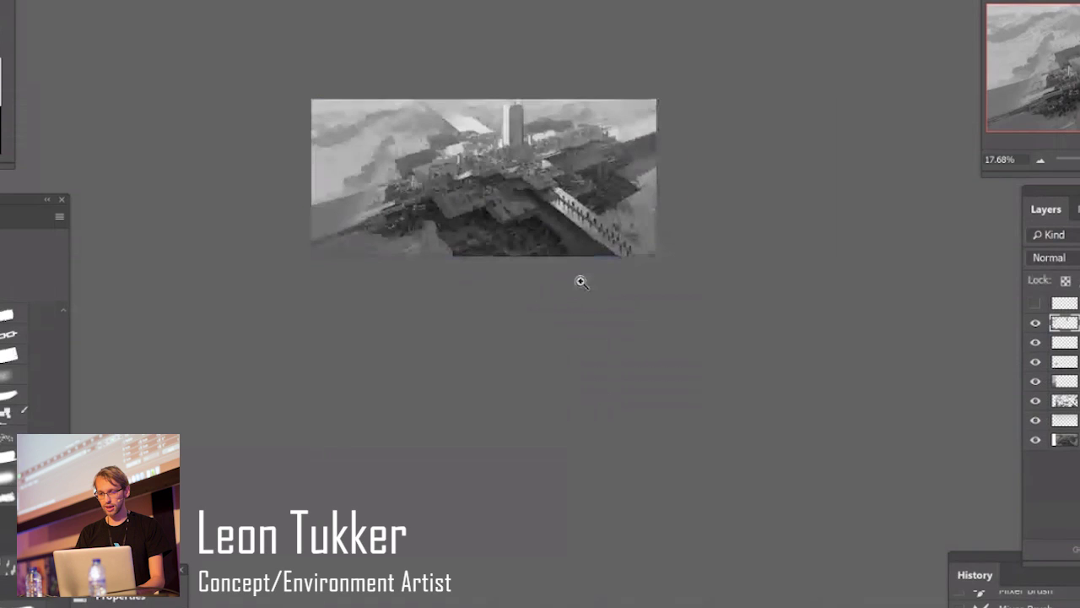
Clear the stray terrain selection, lasso the left road, and brush a light sheen onto its surface beside the city.
drag(364, 209, 415, 210)
click(460, 194)
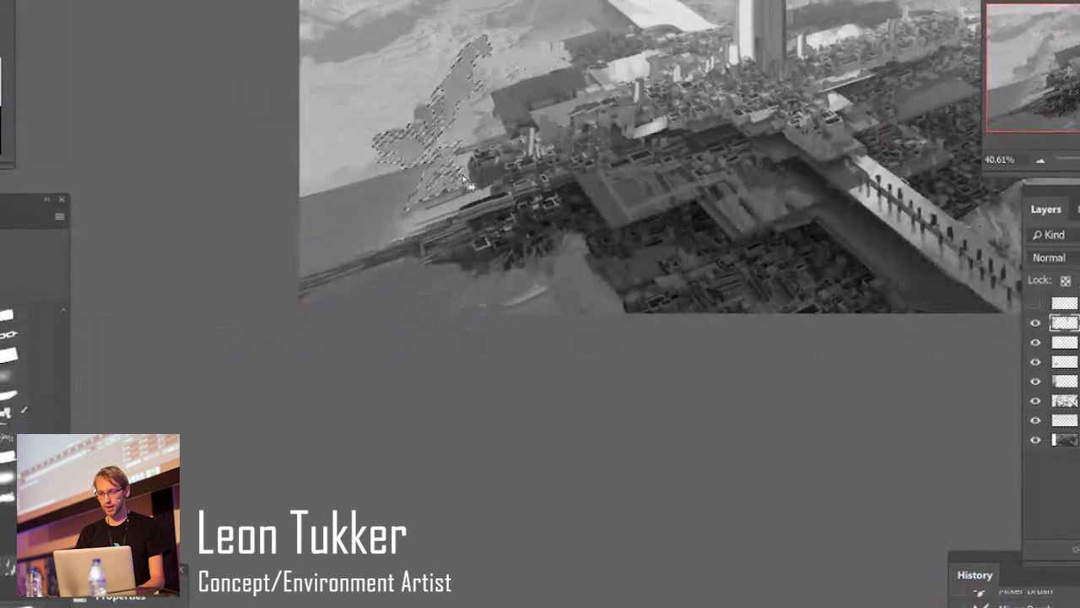
key(ctrl+d)
key(l)
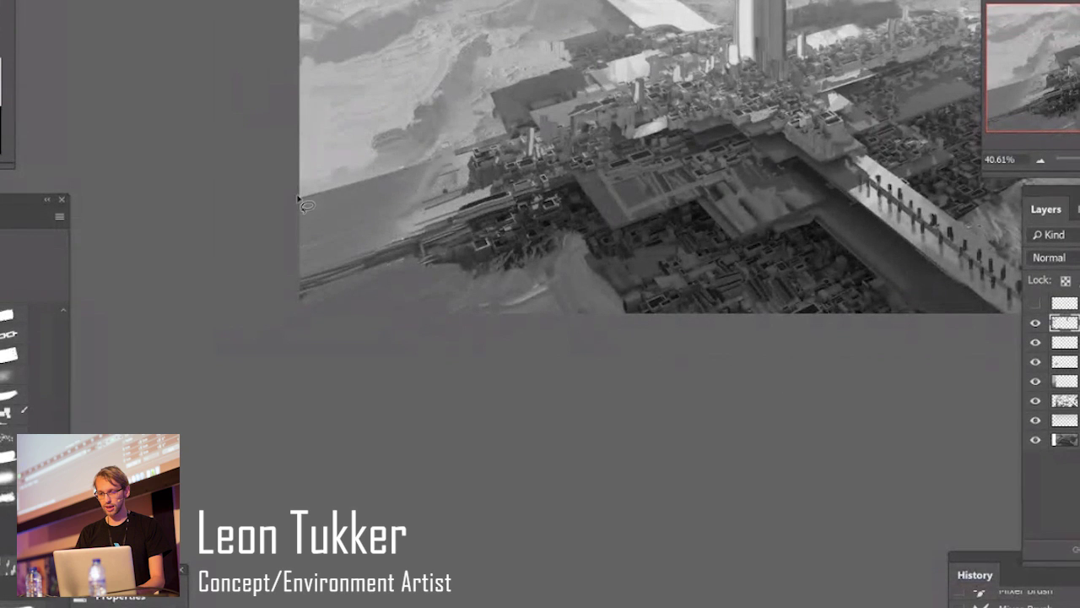
click(298, 197)
click(253, 278)
double_click(251, 228)
key(b)
mouse_move(445, 168)
mouse_down()
mouse_move(460, 150)
mouse_move(454, 187)
mouse_move(420, 202)
mouse_move(415, 172)
mouse_move(410, 194)
mouse_move(431, 207)
mouse_move(427, 183)
mouse_move(406, 218)
mouse_move(389, 202)
mouse_move(348, 220)
mouse_move(375, 194)
mouse_move(413, 202)
mouse_move(410, 193)
mouse_move(438, 218)
mouse_up()
key(ctrl+d)
Paint dark window bands, edge accents and a roof detail onto the central tower and touch up the small tower beside it.
key(z)
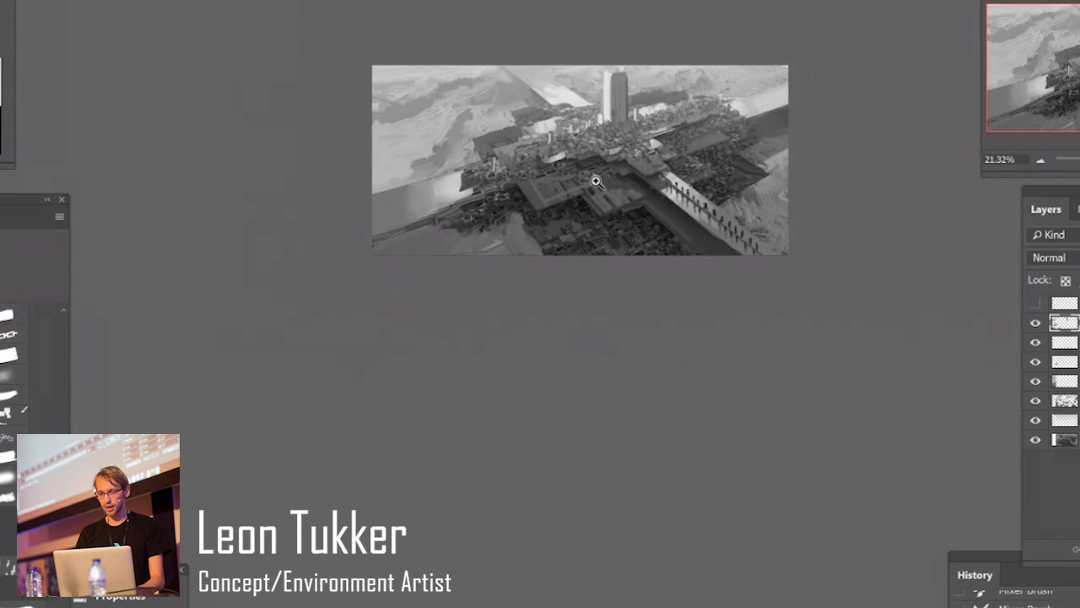
alt+scroll(596, 181, down, 1)
alt+scroll(617, 240, up, 2)
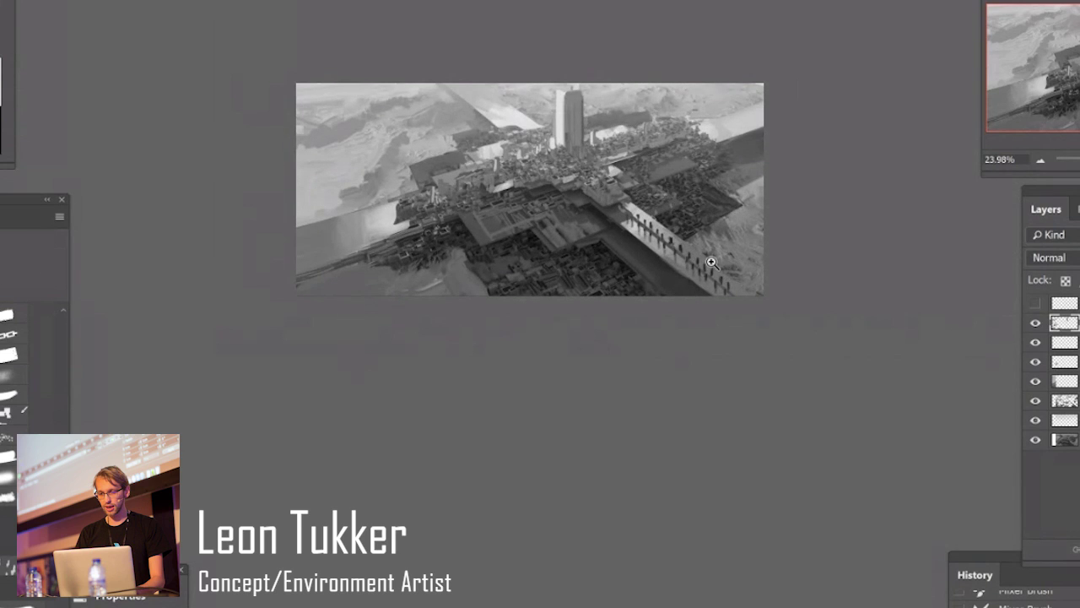
alt+scroll(604, 176, up, 1)
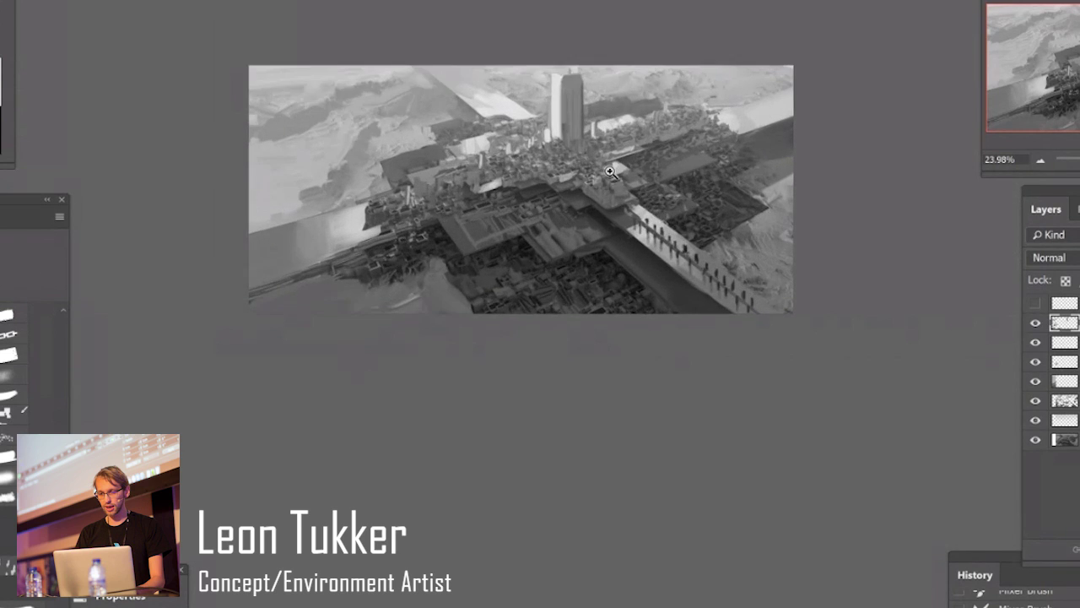
alt+scroll(610, 171, up, 2)
alt+scroll(625, 164, up, 3)
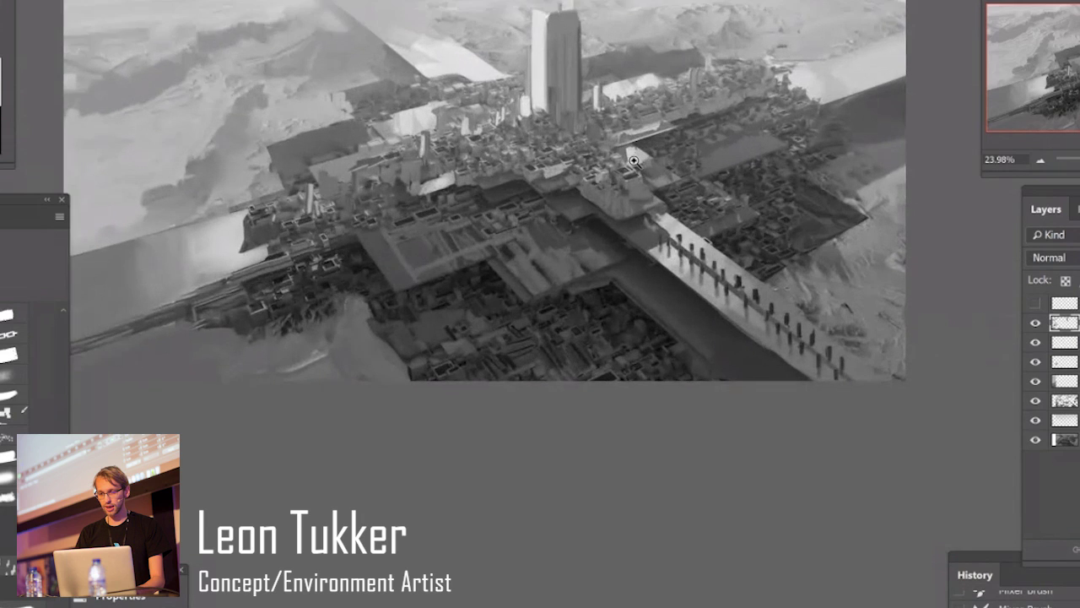
key(b)
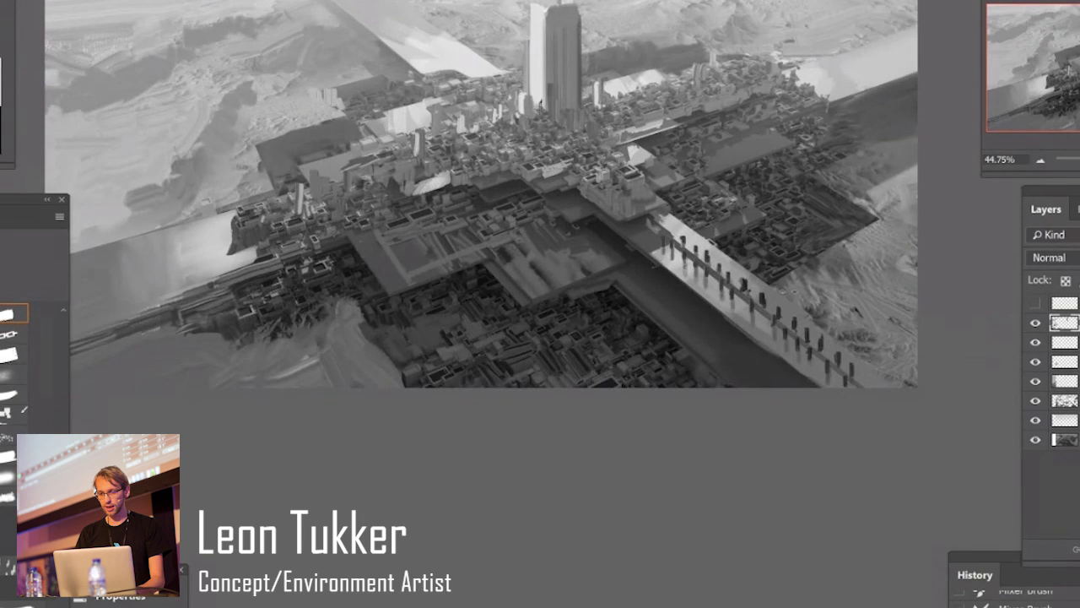
drag(598, 114, 598, 129)
mouse_move(551, 85)
mouse_down()
mouse_move(576, 86)
mouse_move(576, 106)
mouse_up()
drag(550, 34, 550, 91)
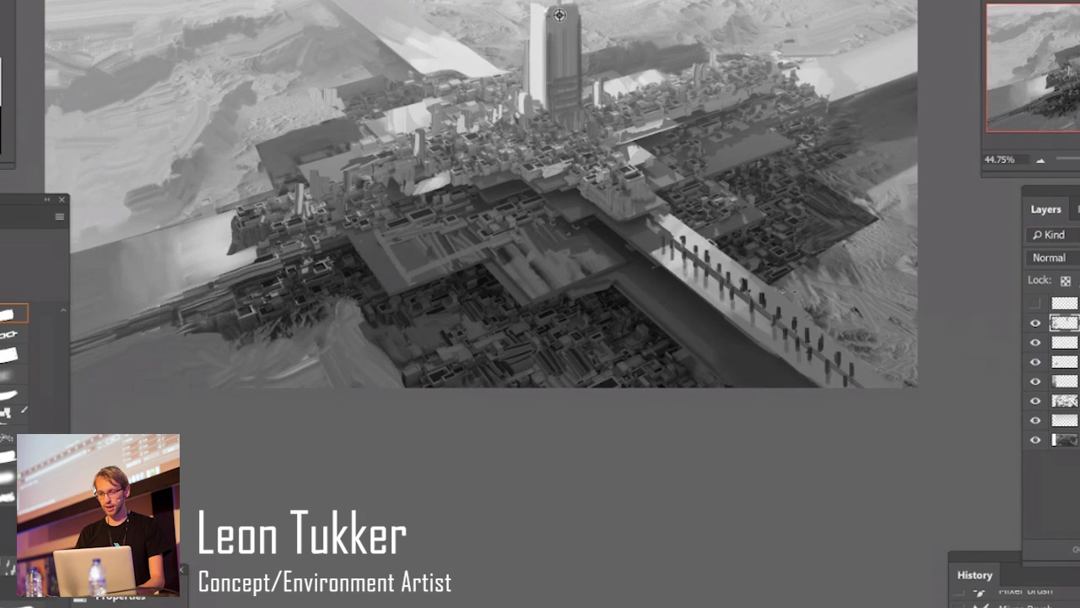
drag(558, 12, 572, 6)
Lasso the flat platform in the city's right part and lighten its far end with a sampled light grey.
key(l)
mouse_move(757, 157)
mouse_down()
mouse_move(769, 162)
mouse_move(737, 175)
mouse_up()
key(b)
alt+click(848, 78)
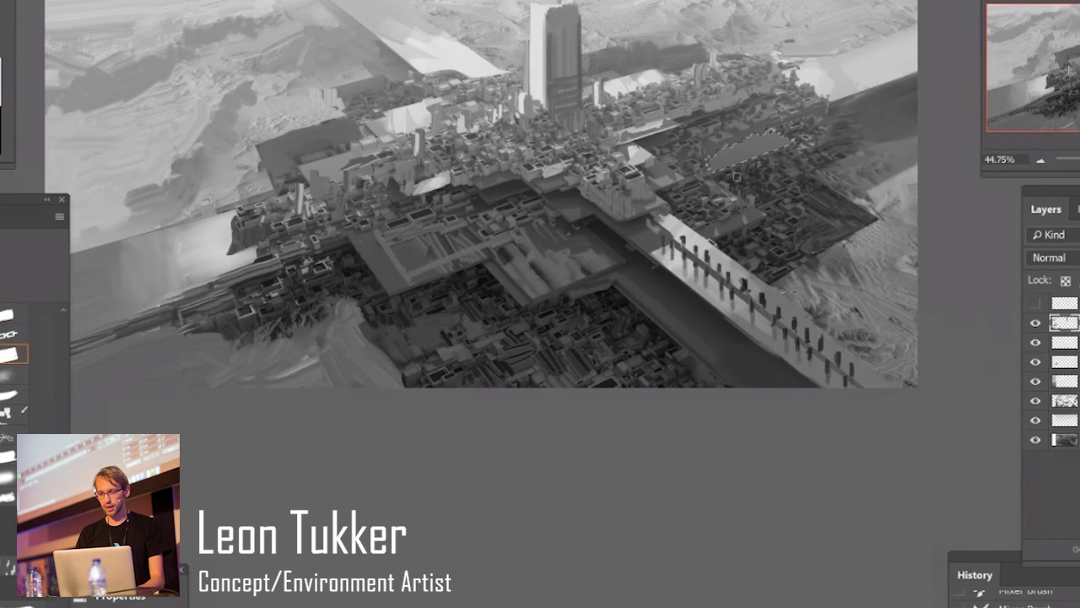
mouse_move(781, 133)
mouse_down()
mouse_move(768, 162)
mouse_move(743, 156)
mouse_move(759, 142)
mouse_move(781, 148)
mouse_move(717, 162)
mouse_move(780, 158)
mouse_up()
Break up the striped platform in front of the city centre with flat grey patches and small dark shapes.
key(b)
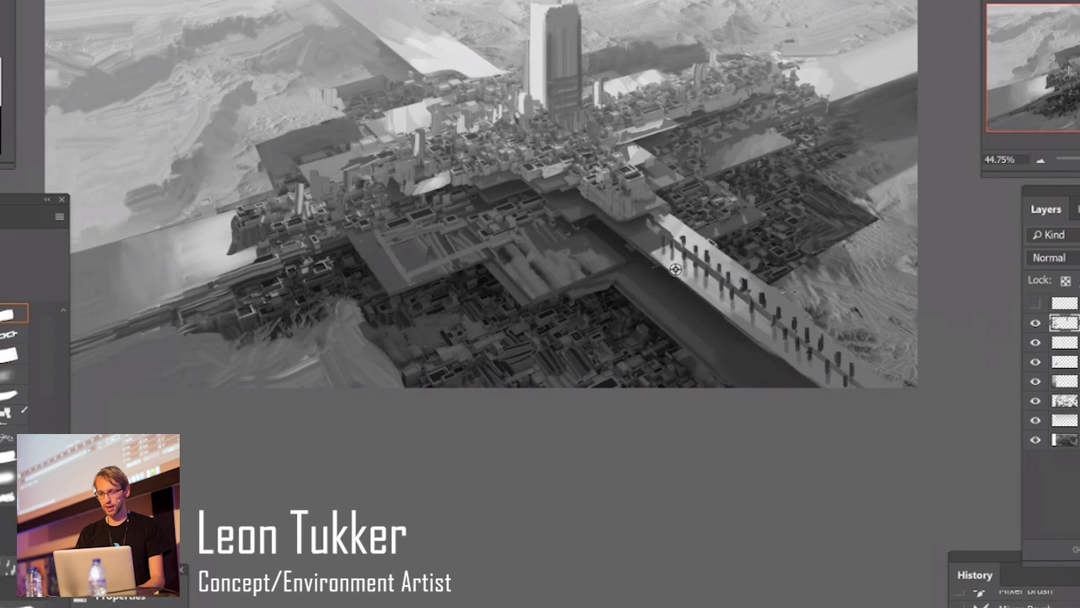
mouse_move(525, 275)
mouse_down()
mouse_move(531, 292)
mouse_move(555, 285)
mouse_move(534, 293)
mouse_up()
mouse_move(507, 257)
mouse_down()
mouse_move(505, 271)
mouse_move(550, 272)
mouse_move(530, 287)
mouse_move(564, 275)
mouse_up()
alt+click(519, 274)
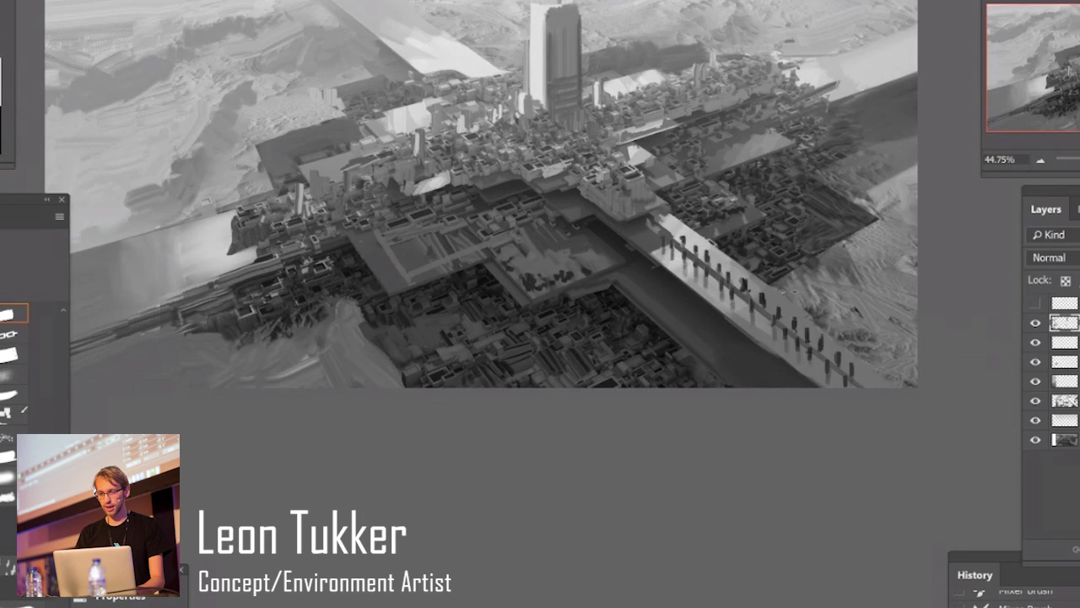
Extend the city's edges with dark building strokes reaching out along the right road and over the bright left road.
drag(816, 100, 878, 72)
mouse_move(233, 243)
mouse_down()
mouse_move(231, 231)
mouse_move(225, 245)
mouse_move(217, 238)
mouse_move(213, 255)
mouse_move(238, 248)
mouse_up()
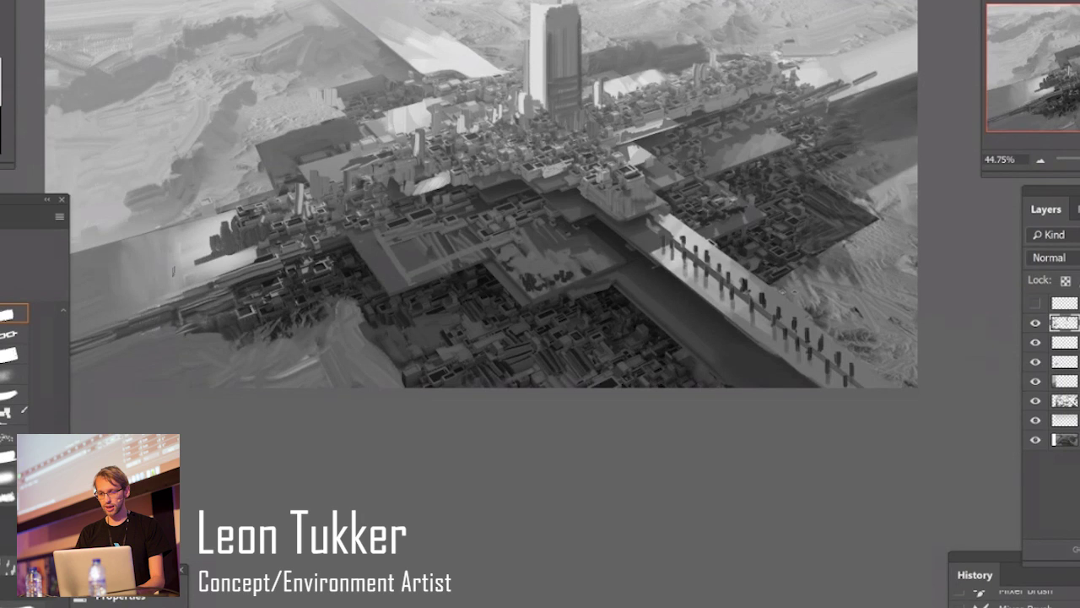
drag(176, 271, 228, 256)
drag(269, 246, 218, 275)
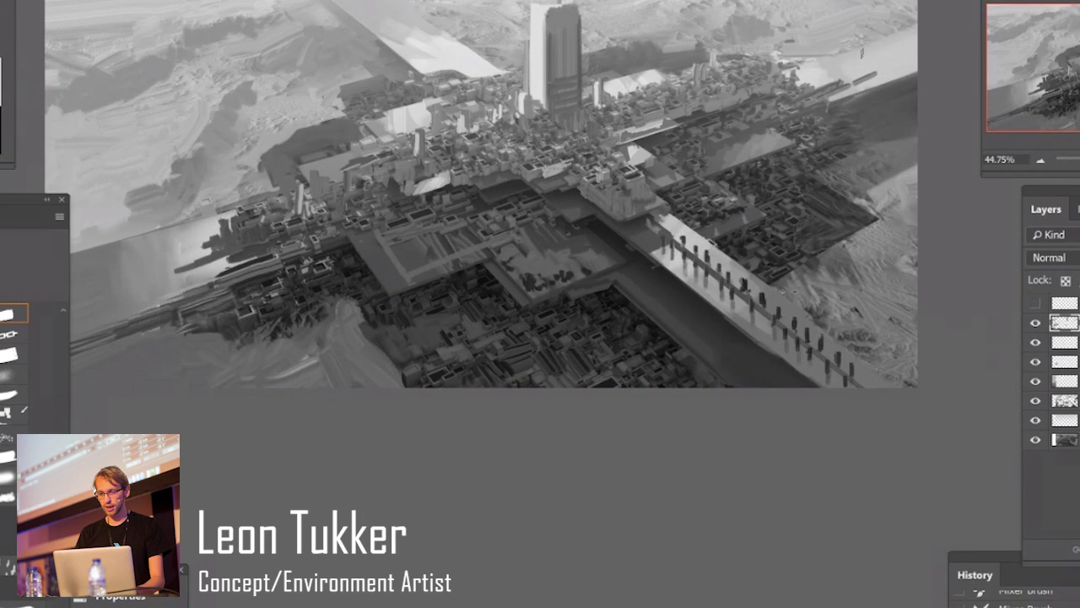
Paint terrain strokes over the city's sharp right corner and around its lower left edge to make the outline irregular.
mouse_move(877, 209)
mouse_down()
mouse_move(871, 221)
mouse_move(856, 217)
mouse_up()
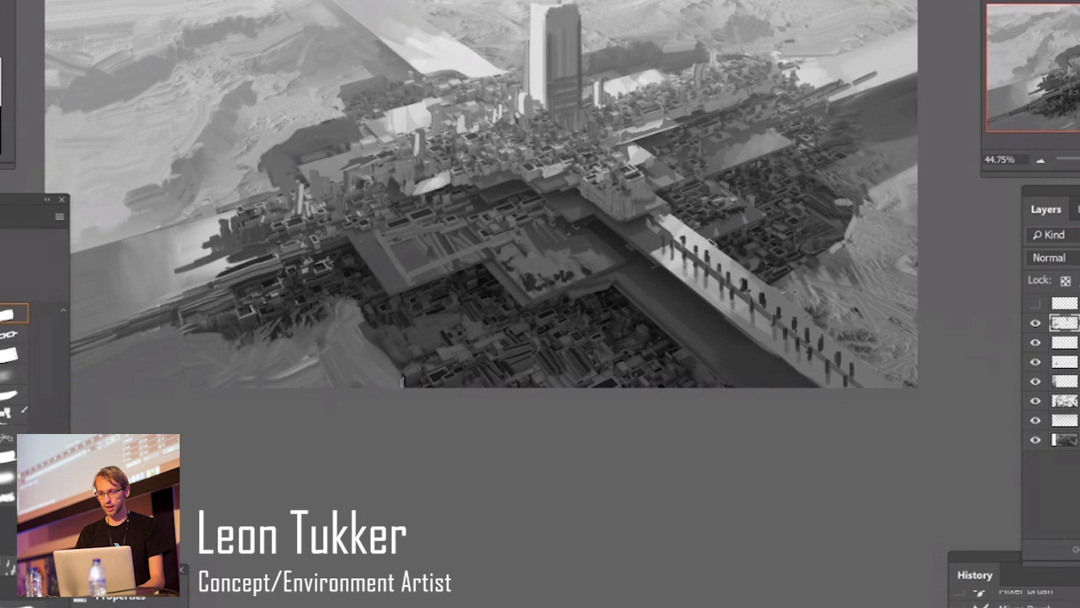
mouse_move(313, 366)
mouse_down()
mouse_move(342, 361)
mouse_move(319, 379)
mouse_move(334, 352)
mouse_move(300, 375)
mouse_move(300, 362)
mouse_up()
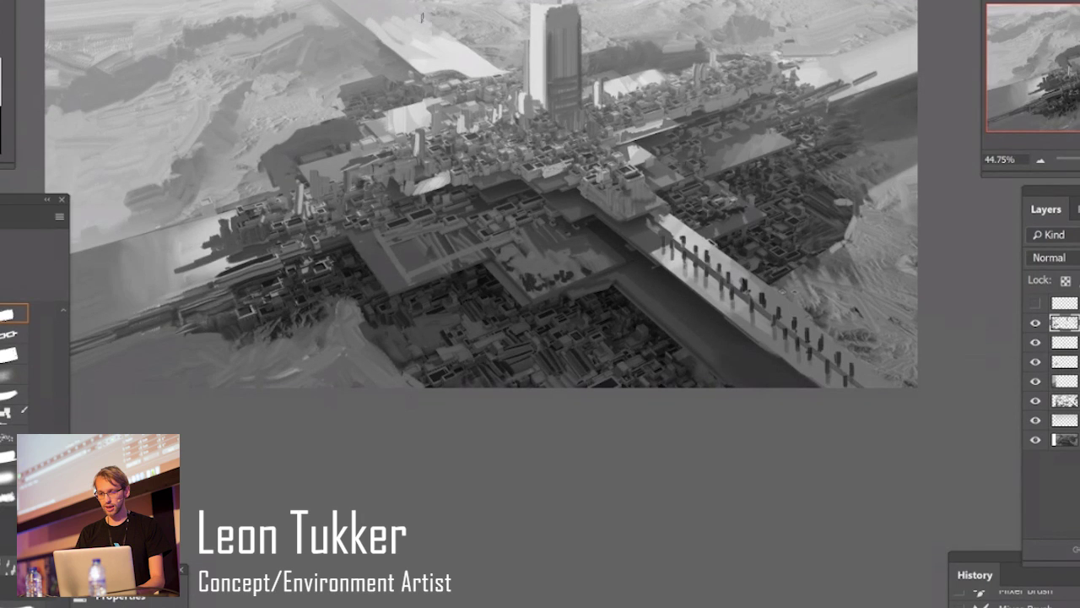
key(ctrl+minus)
ctrl+drag(468, 66, 490, 65)
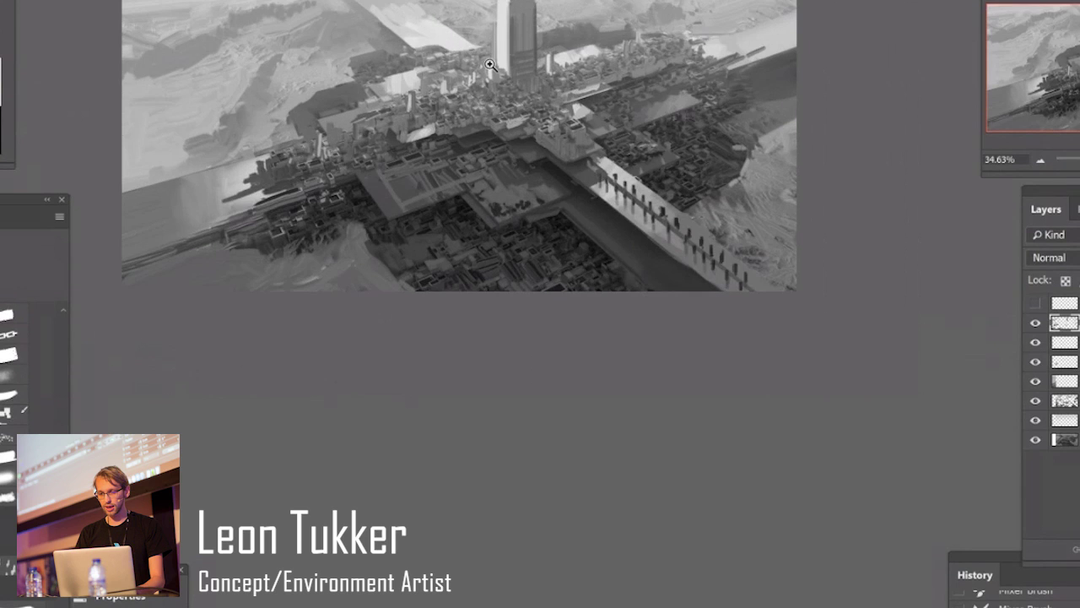
mouse_move(456, 149)
ctrl+mouse_down()
mouse_move(495, 158)
mouse_move(491, 170)
ctrl+mouse_up()
click(8, 314)
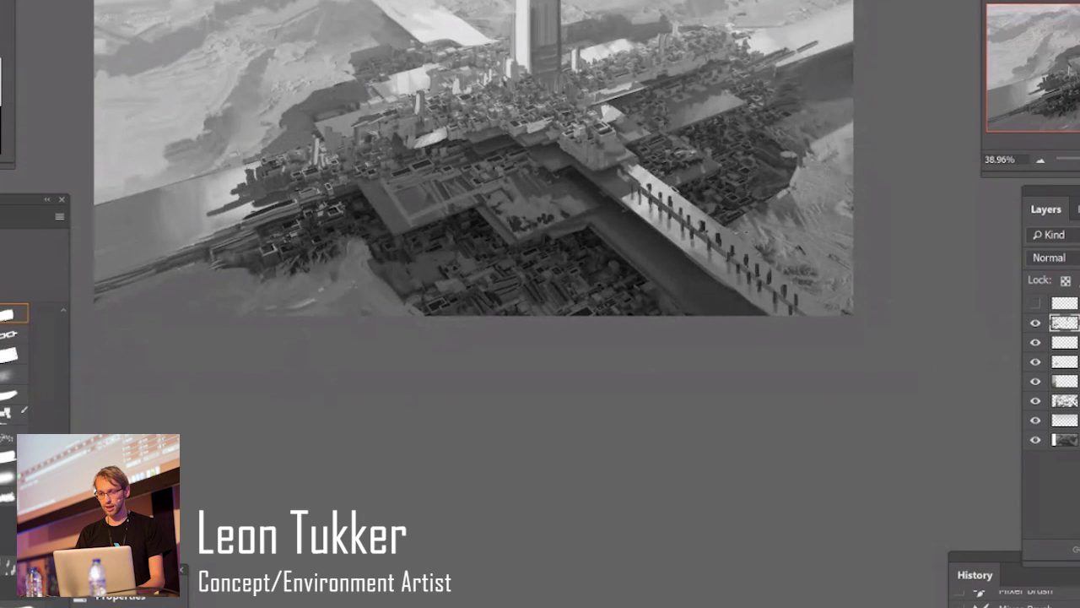
Paint more loose terrain strokes at the city's lower left boundary and along the rocky hillside on its right.
drag(366, 255, 350, 245)
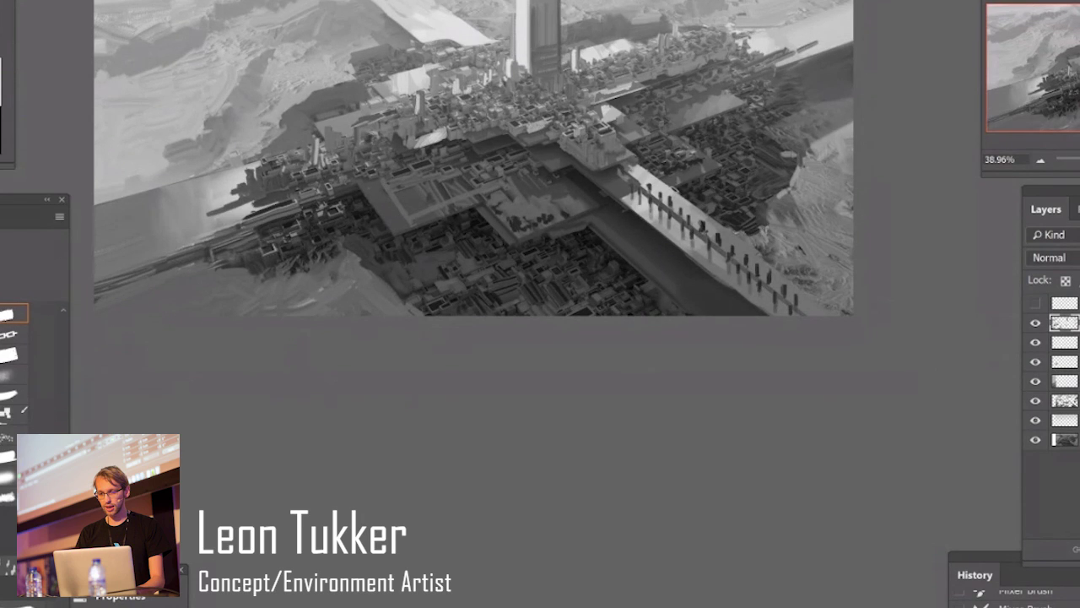
mouse_move(768, 213)
mouse_down()
mouse_move(788, 187)
mouse_move(777, 209)
mouse_up()
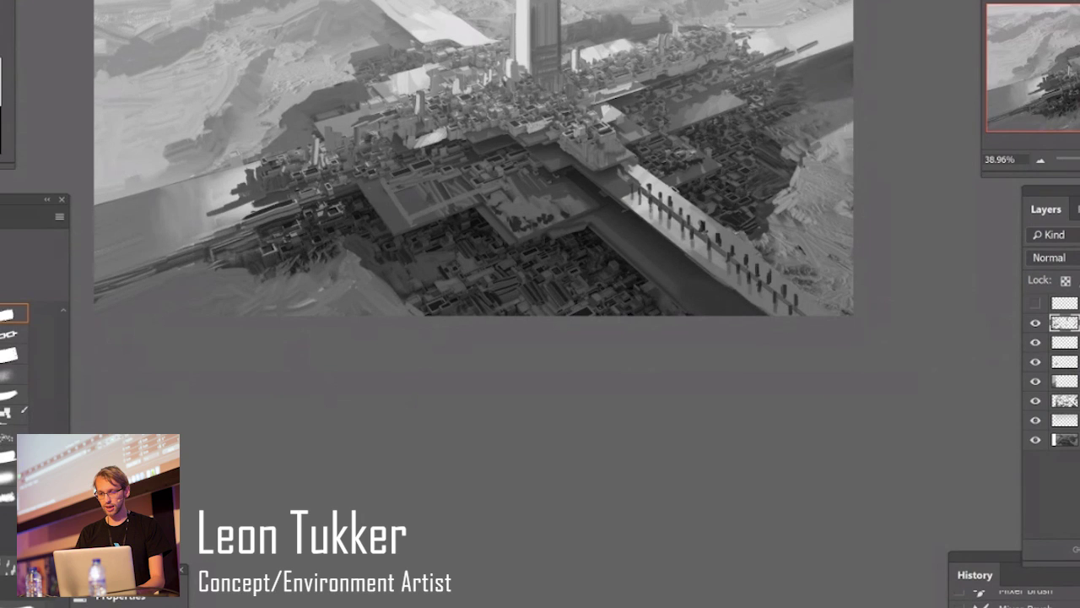
mouse_move(820, 151)
mouse_down()
mouse_move(834, 135)
mouse_move(807, 149)
mouse_up()
drag(850, 126, 803, 154)
drag(852, 128, 818, 147)
drag(753, 44, 753, 57)
Cover the outer end of the left road with pale vertical strokes and merge the visible layers.
mouse_move(558, 52)
ctrl+mouse_down()
mouse_move(545, 84)
mouse_move(570, 120)
mouse_move(540, 147)
mouse_move(590, 158)
mouse_move(628, 226)
ctrl+mouse_up()
drag(680, 258, 840, 251)
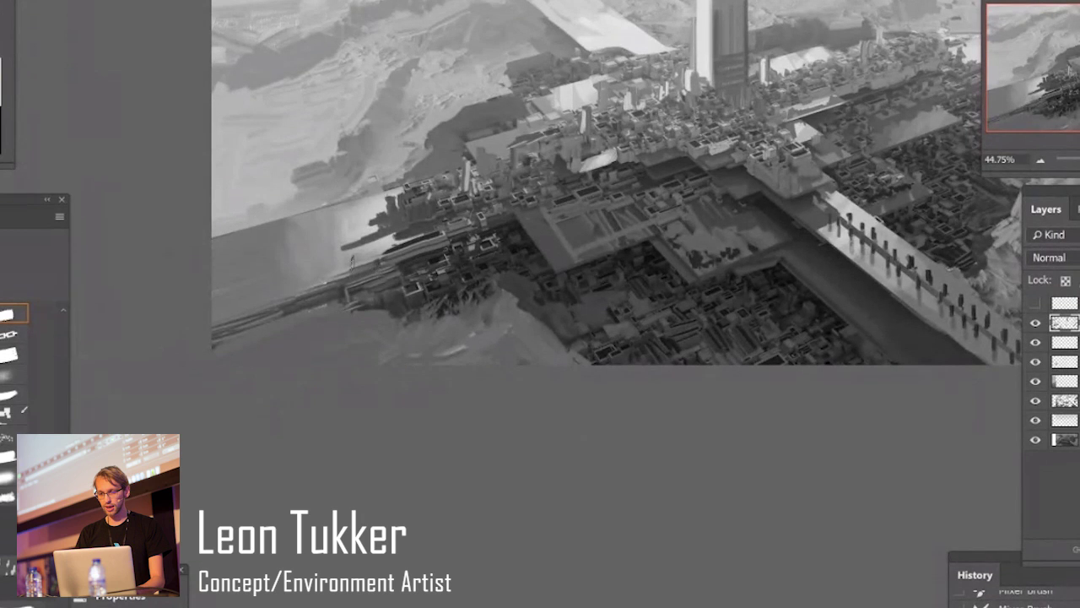
mouse_move(352, 263)
mouse_down()
mouse_move(364, 249)
mouse_move(338, 212)
mouse_move(301, 219)
mouse_move(330, 270)
mouse_move(245, 278)
mouse_move(214, 294)
mouse_move(217, 320)
mouse_up()
alt+click(294, 206)
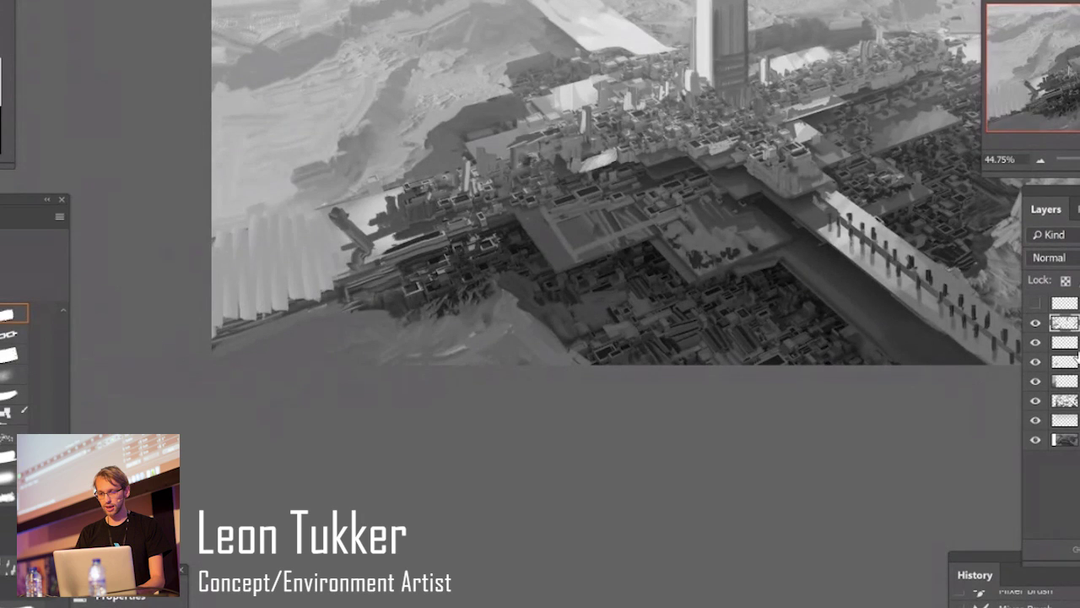
key(ctrl+shift+e)
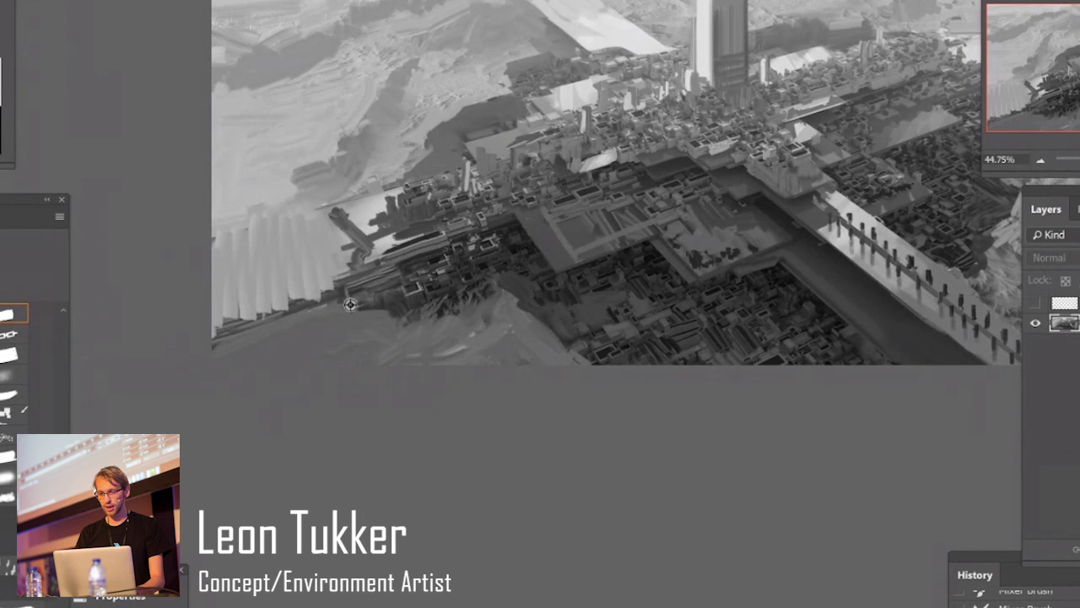
Blend sampled greys over the pale strokes and remaining left road so they merge softly into the surrounding terrain.
alt+click(343, 311)
drag(342, 300, 215, 331)
alt+click(306, 275)
mouse_move(300, 292)
mouse_down()
mouse_move(244, 334)
mouse_move(221, 327)
mouse_move(312, 304)
mouse_move(204, 334)
mouse_up()
mouse_move(234, 226)
mouse_down()
mouse_move(222, 250)
mouse_move(272, 224)
mouse_move(304, 230)
mouse_up()
drag(328, 275, 344, 272)
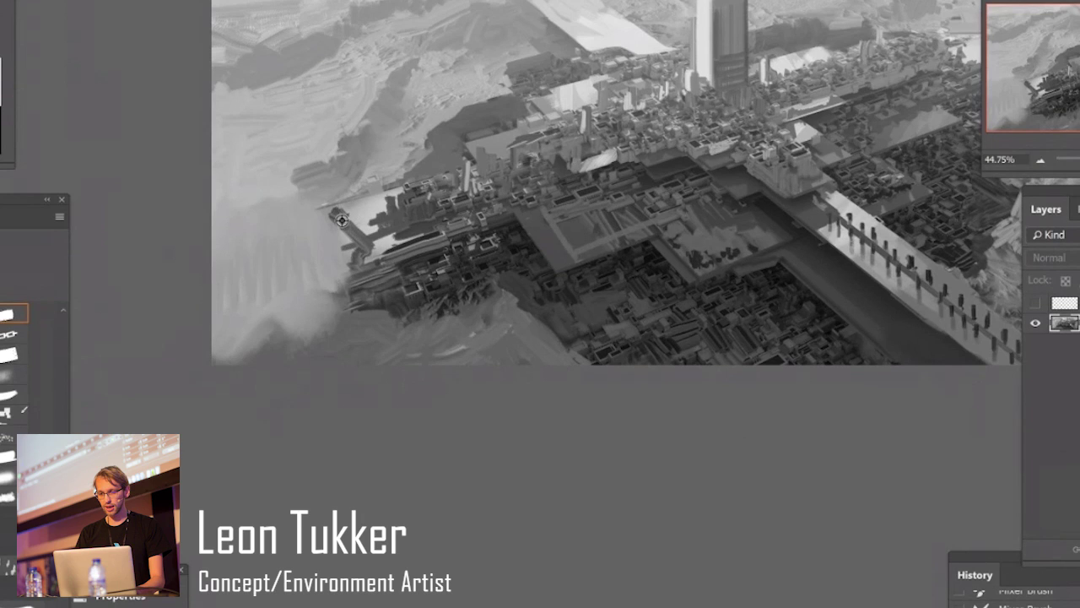
Reshape the left road's cut-off end with light and dark strokes and extend the city's thin left tip.
drag(343, 208, 360, 243)
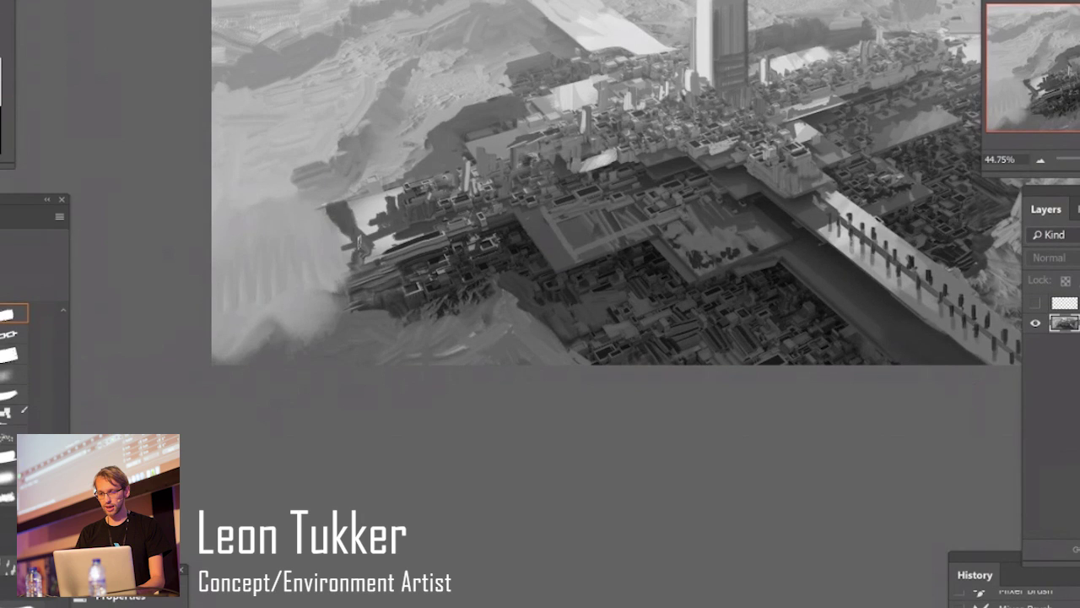
mouse_move(348, 201)
mouse_down()
mouse_move(381, 239)
mouse_move(376, 252)
mouse_move(371, 235)
mouse_move(368, 251)
mouse_move(361, 218)
mouse_move(345, 208)
mouse_move(323, 220)
mouse_move(336, 221)
mouse_move(347, 250)
mouse_up()
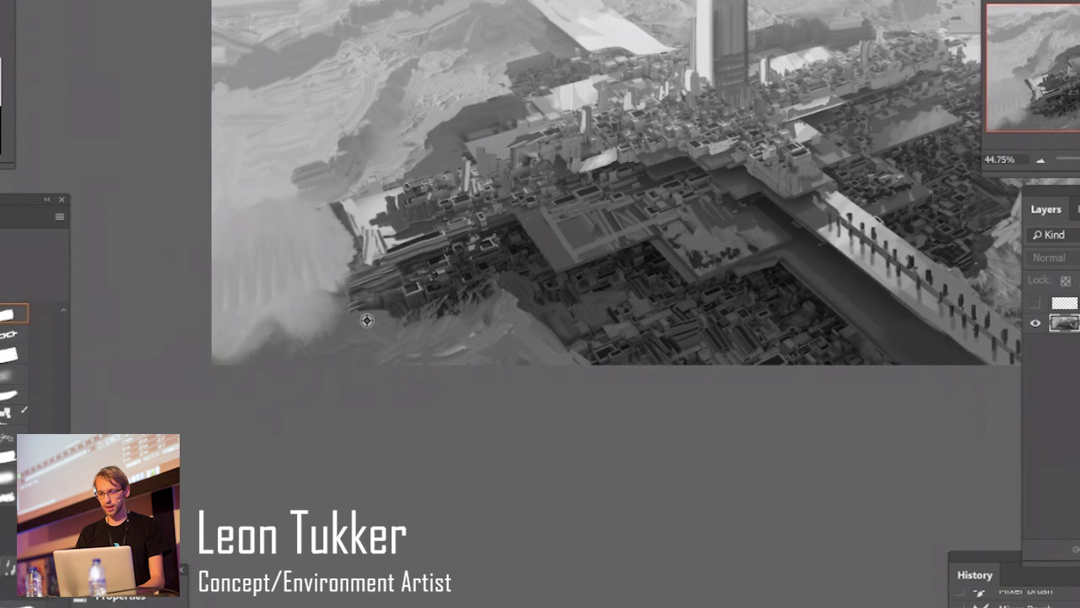
drag(366, 287, 334, 292)
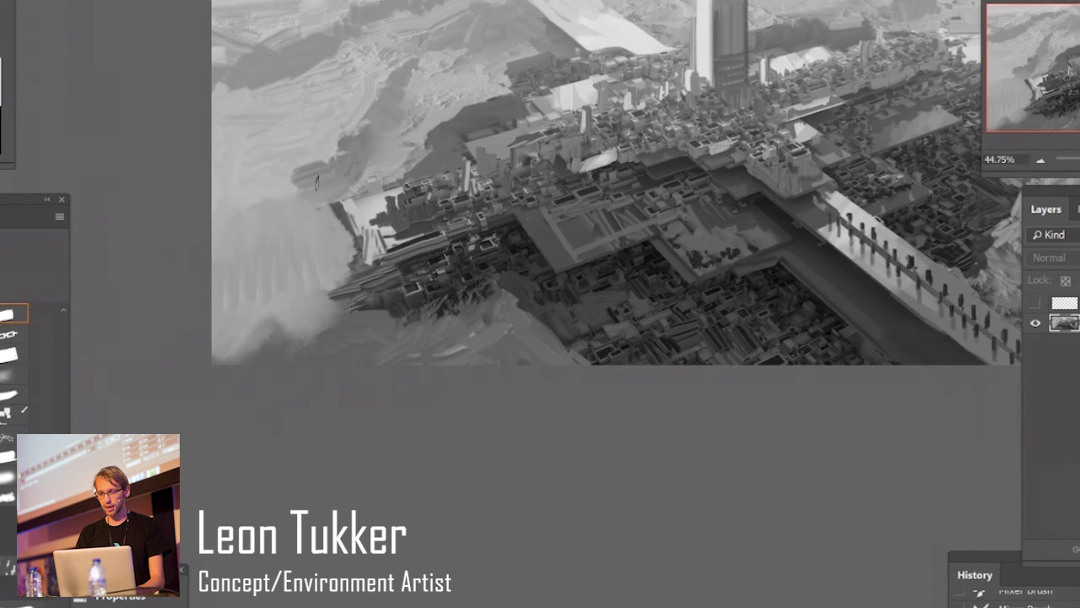
Paint a grey ridge shadow from the city's left end towards the canvas edge and adjust the terrain beside the far road.
mouse_move(320, 179)
mouse_down()
mouse_move(263, 221)
mouse_move(244, 253)
mouse_move(234, 252)
mouse_move(310, 181)
mouse_move(231, 242)
mouse_move(214, 219)
mouse_move(215, 255)
mouse_up()
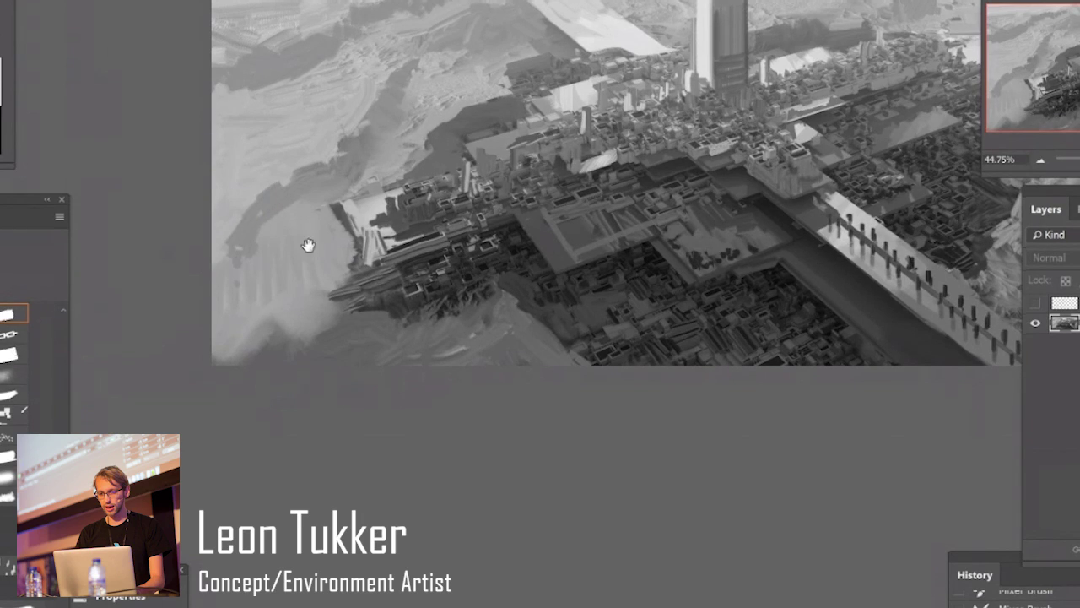
mouse_move(314, 244)
mouse_down()
mouse_move(203, 290)
mouse_move(151, 330)
mouse_up()
drag(267, 197, 265, 200)
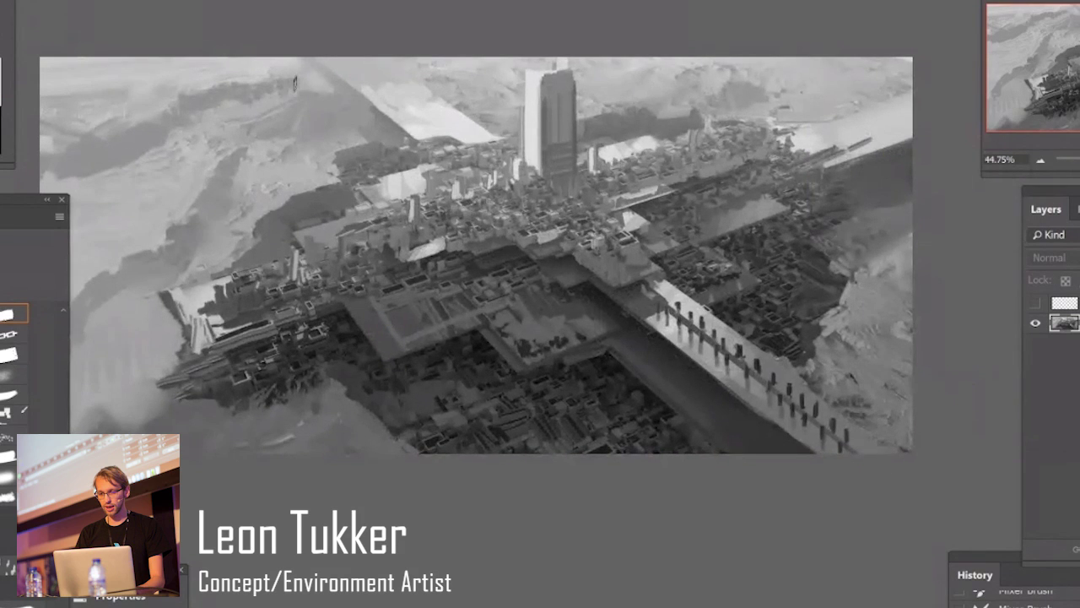
alt+click(253, 71)
drag(282, 73, 260, 82)
mouse_move(380, 90)
mouse_down()
mouse_move(372, 66)
mouse_move(361, 69)
mouse_up()
Paint a dark platform beneath the central building block and add small buildings along the far right road.
ctrl+drag(517, 112, 497, 112)
ctrl+drag(600, 110, 622, 111)
key(b)
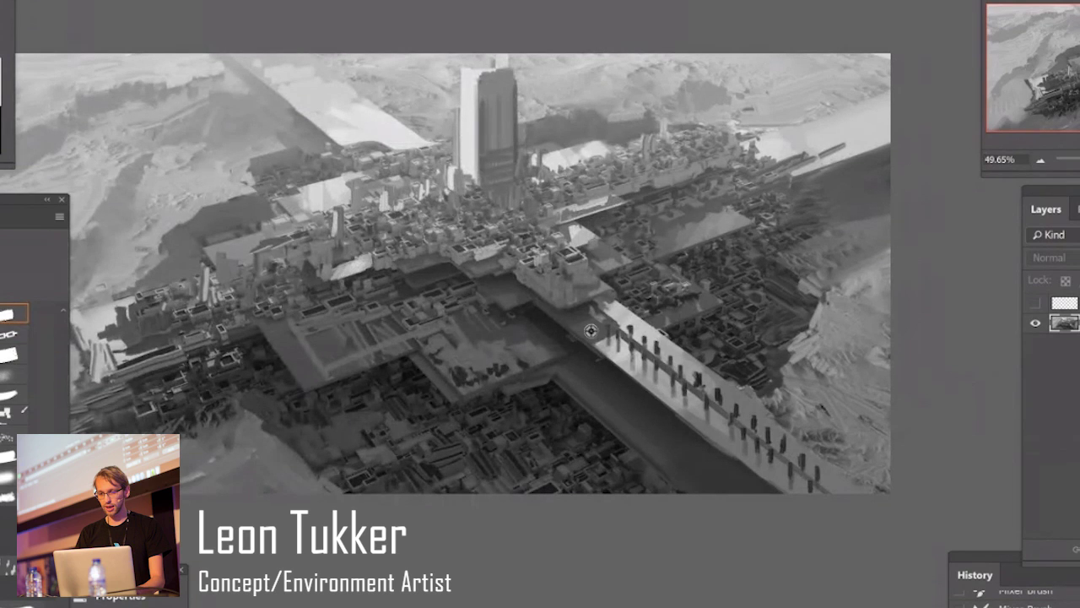
mouse_move(590, 330)
mouse_down()
mouse_move(590, 342)
mouse_move(582, 323)
mouse_move(532, 313)
mouse_up()
drag(573, 278, 560, 304)
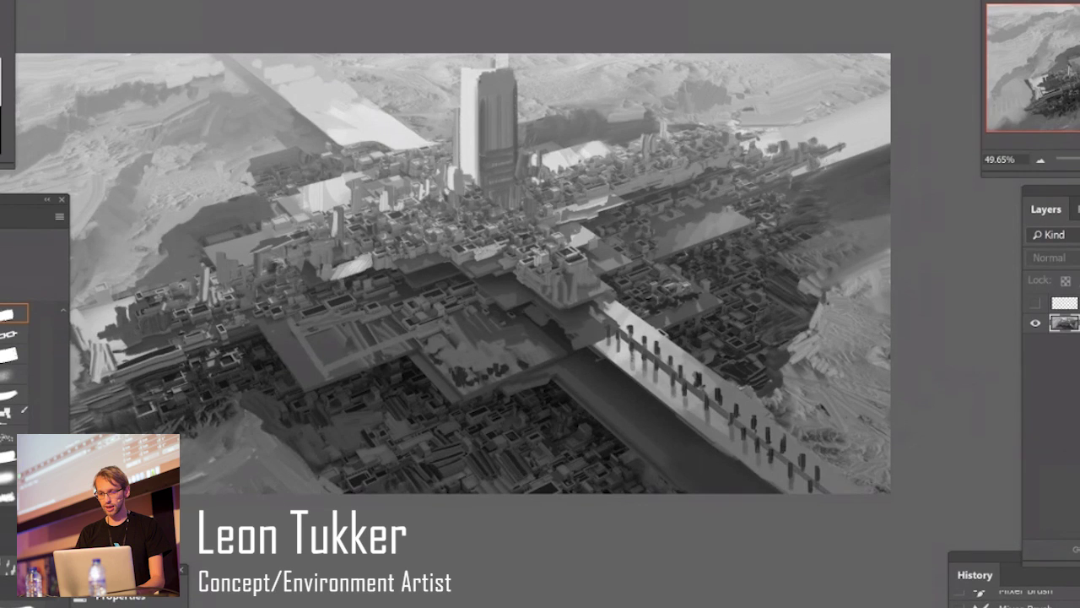
drag(773, 137, 771, 151)
Break up the bright platform at the city's left end with dark building strokes and sampled greys.
drag(708, 199, 824, 159)
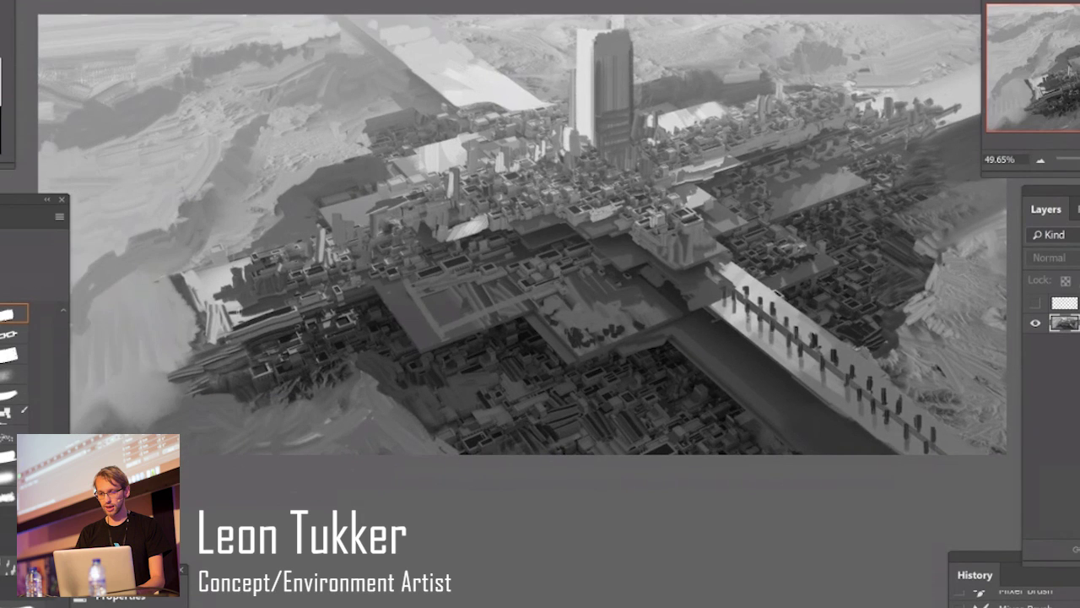
mouse_move(236, 315)
mouse_down()
mouse_move(229, 307)
mouse_move(241, 324)
mouse_move(284, 308)
mouse_up()
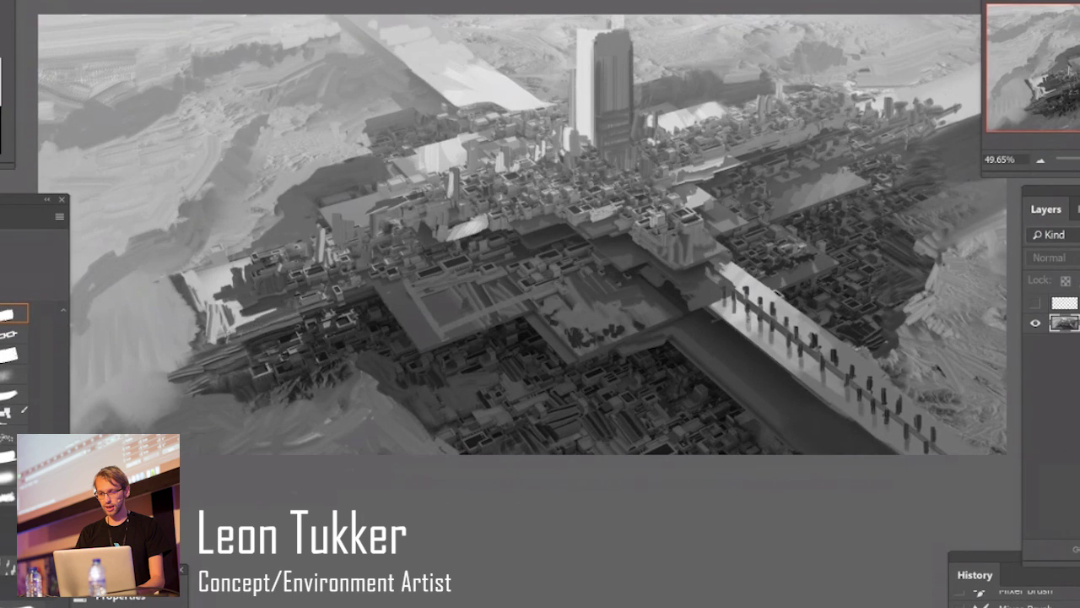
drag(244, 304, 266, 307)
alt+click(234, 254)
drag(228, 261, 201, 266)
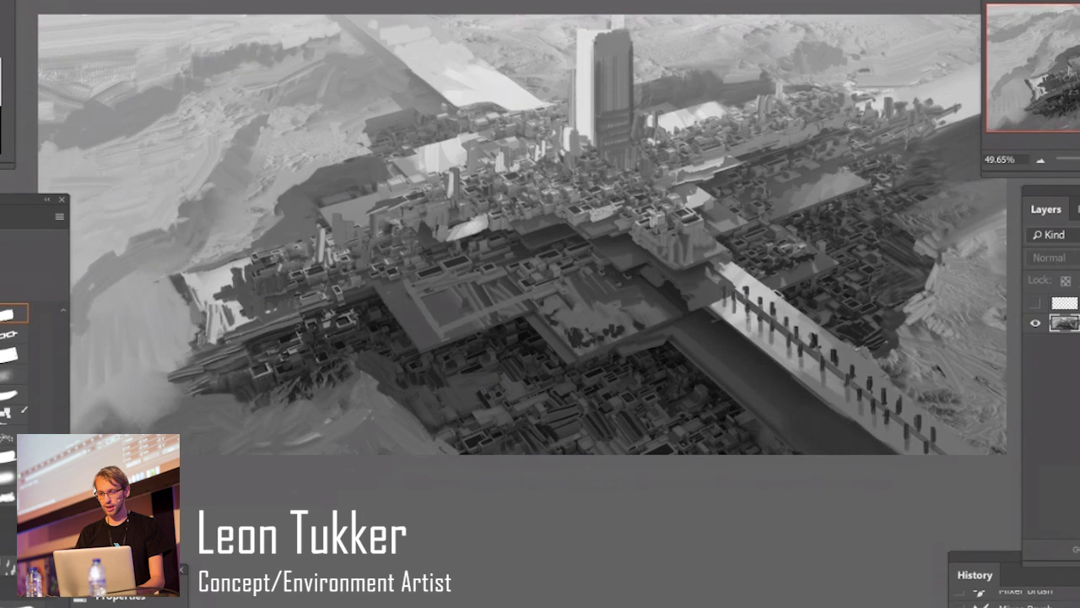
Darken the hill below the city's left part with broad strokes of a sampled grey.
ctrl+drag(432, 397, 420, 429)
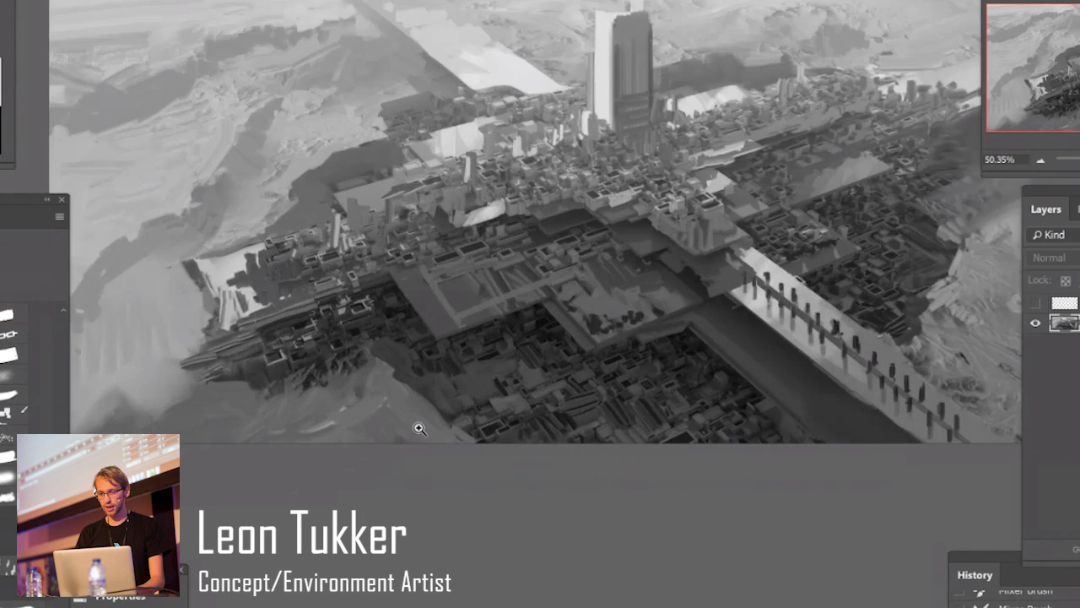
mouse_move(416, 367)
alt+mouse_down()
mouse_move(400, 354)
mouse_move(410, 418)
alt+mouse_up()
mouse_move(381, 376)
mouse_down()
mouse_move(422, 431)
mouse_move(451, 441)
mouse_move(344, 371)
mouse_move(279, 389)
mouse_move(301, 406)
mouse_move(338, 391)
mouse_move(360, 400)
mouse_move(328, 431)
mouse_up()
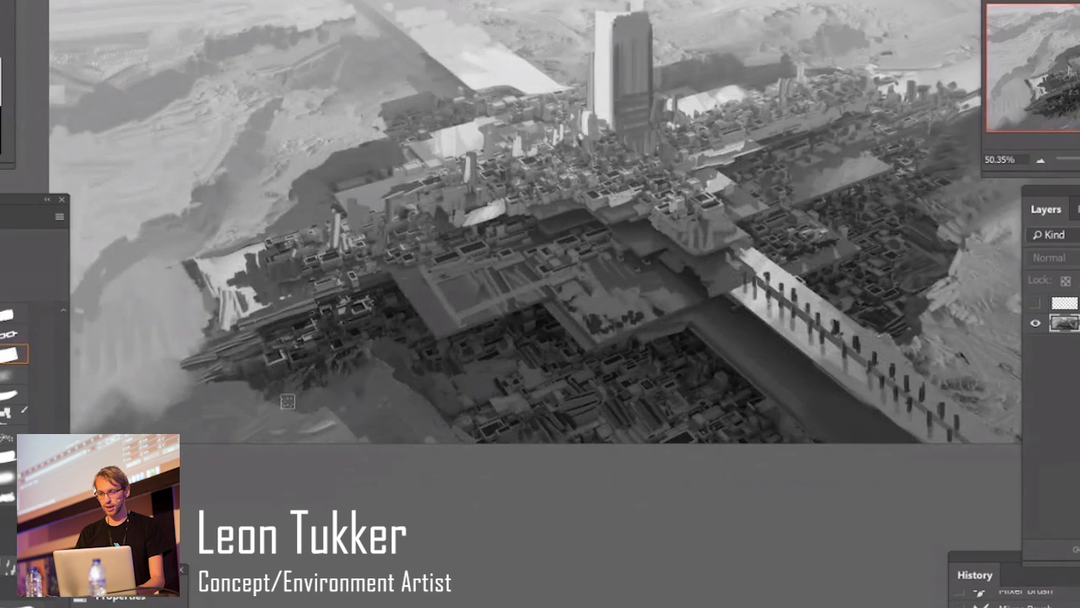
Rework the building strokes between the bridge and the right hillside with a sampled tone.
key(space)
drag(483, 409, 306, 473)
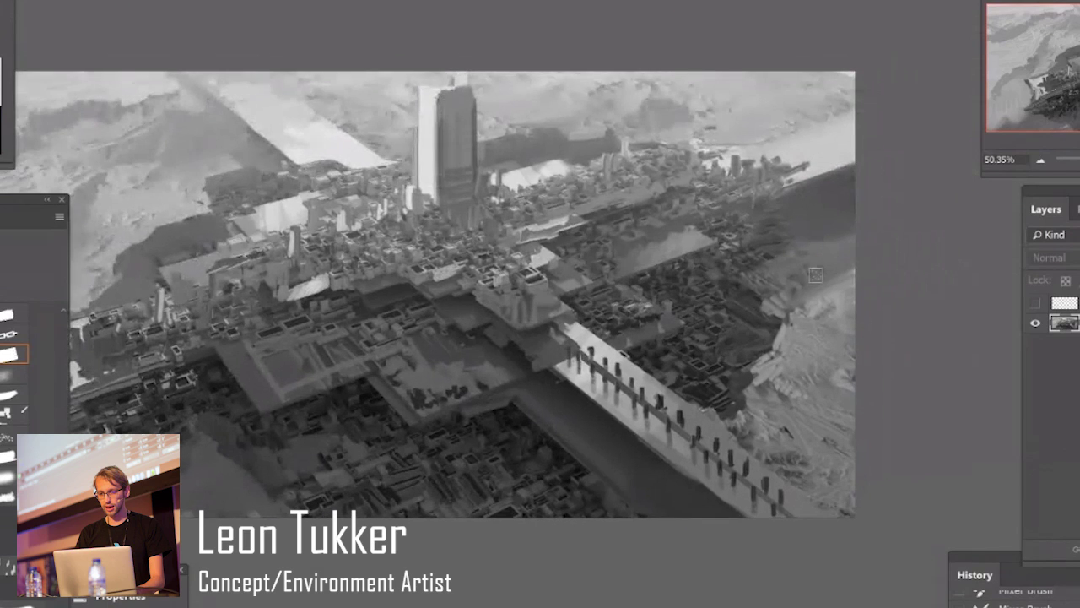
drag(754, 306, 700, 409)
click(700, 409)
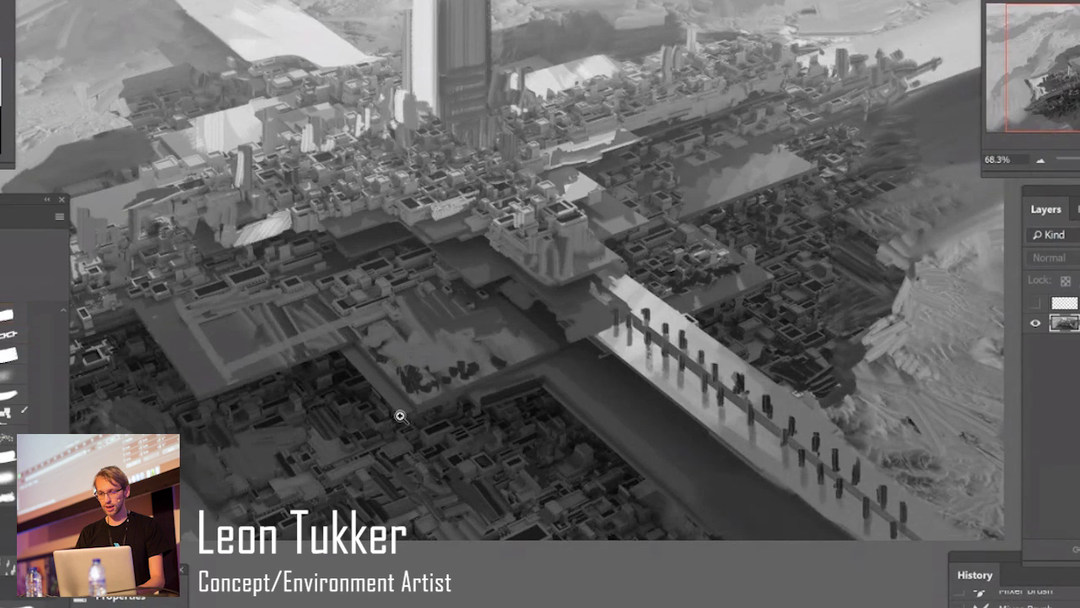
ctrl+drag(399, 416, 318, 444)
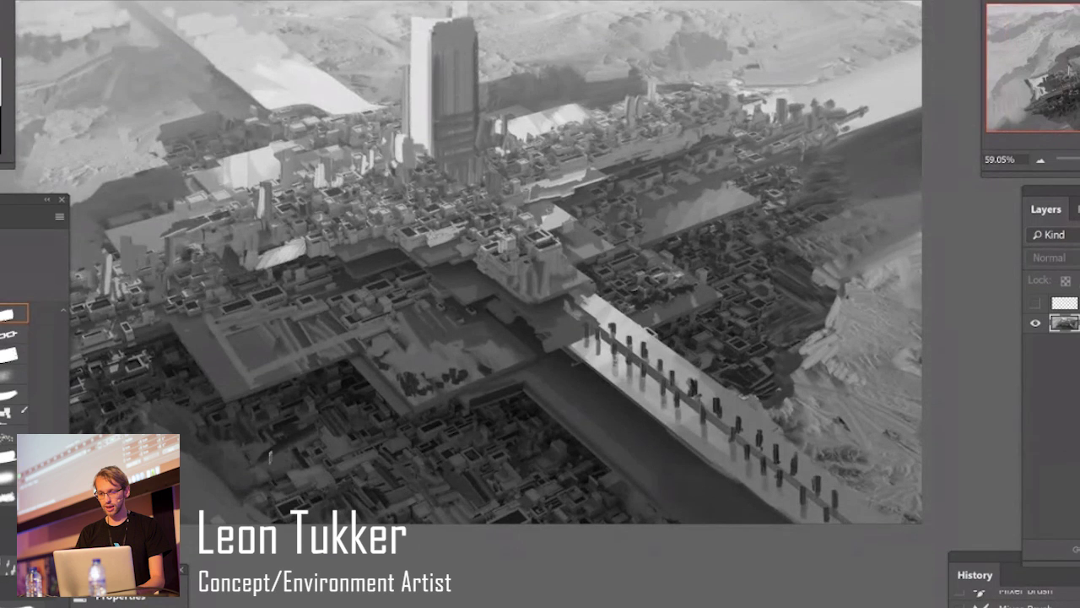
Paint a cluster of tall dark and mid-grey towers along the skyline of the city's left part.
alt+scroll(338, 432, down, 3)
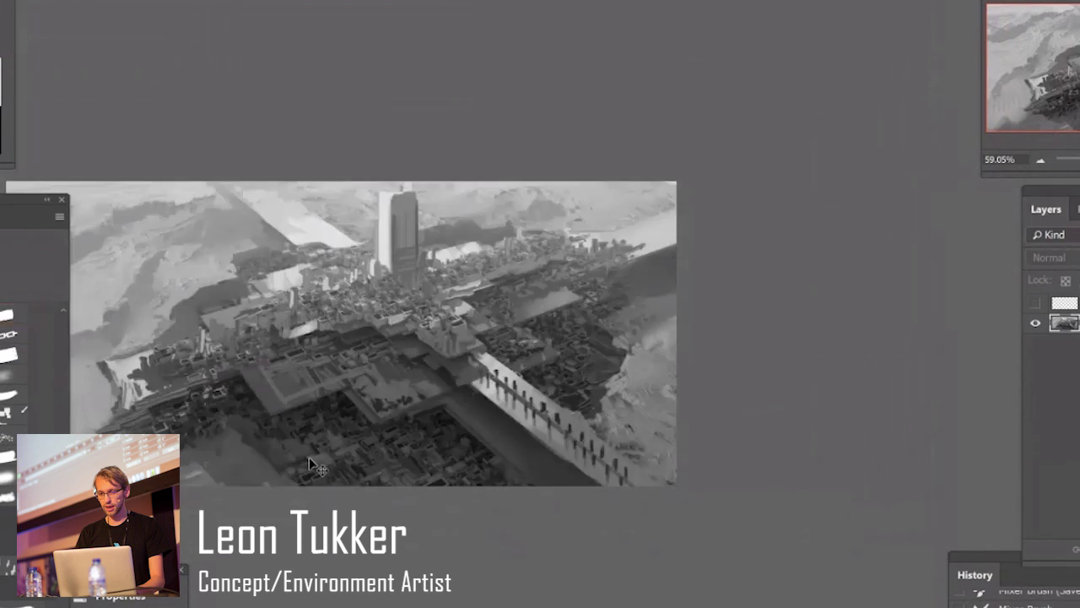
drag(397, 398, 517, 406)
alt+scroll(358, 431, up, 3)
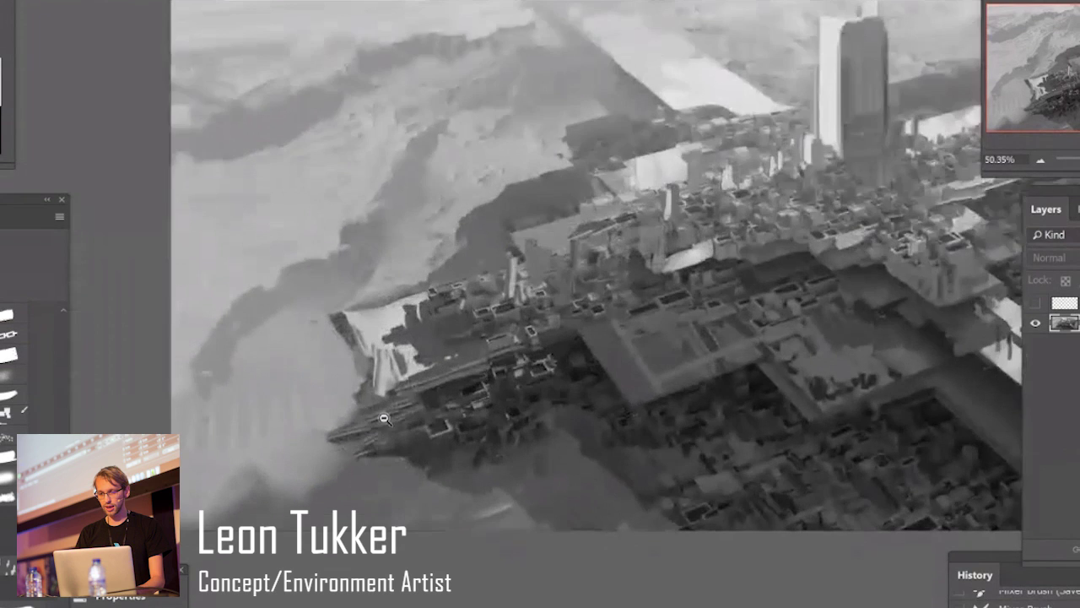
alt+click(359, 431)
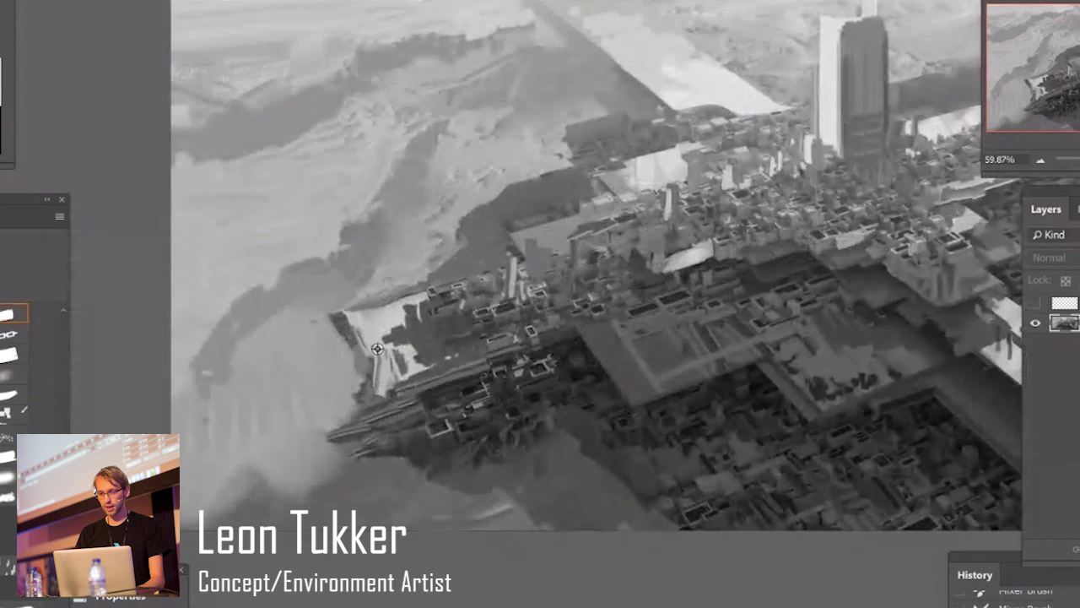
mouse_move(378, 344)
mouse_down()
mouse_move(375, 366)
mouse_move(377, 351)
mouse_move(401, 361)
mouse_move(452, 323)
mouse_move(411, 330)
mouse_move(440, 279)
mouse_move(475, 287)
mouse_move(489, 266)
mouse_move(501, 288)
mouse_up()
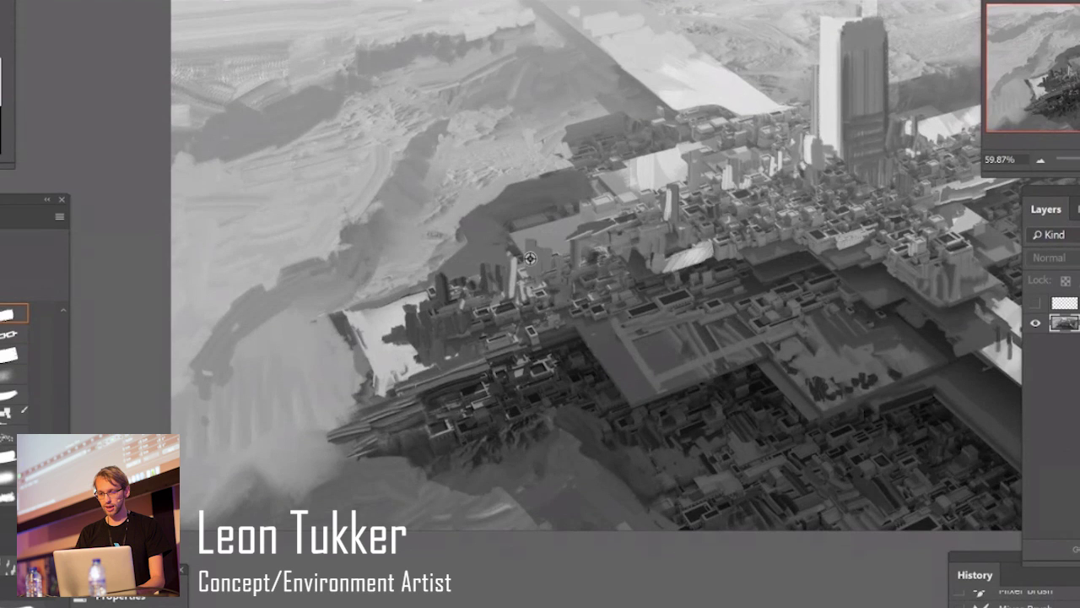
mouse_move(537, 243)
mouse_down()
mouse_move(577, 247)
mouse_move(538, 272)
mouse_move(540, 245)
mouse_move(532, 270)
mouse_move(530, 260)
mouse_move(562, 258)
mouse_up()
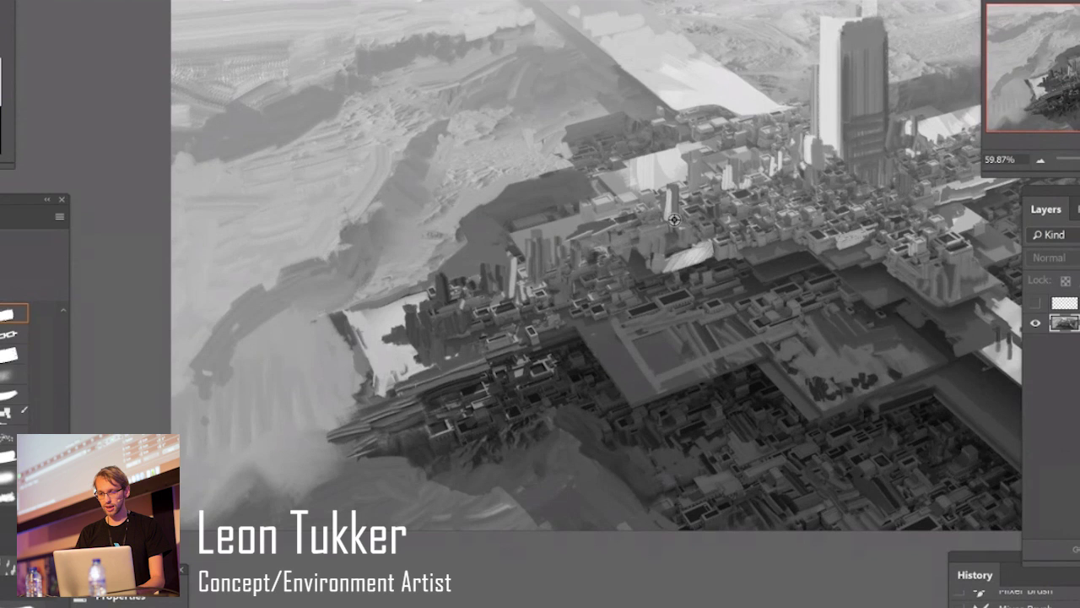
mouse_move(670, 204)
mouse_down()
mouse_move(669, 230)
mouse_move(515, 329)
mouse_up()
Refine the central tower's top and dark side, and roughen the outline of the building block at the bridgehead.
ctrl+drag(668, 257, 583, 286)
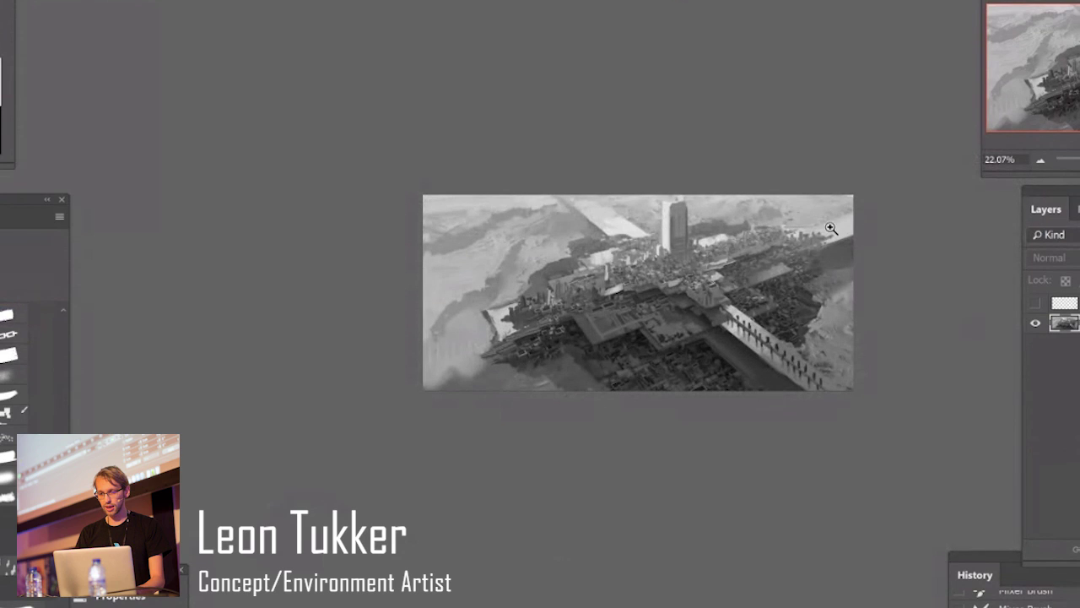
alt+scroll(699, 302, up, 4)
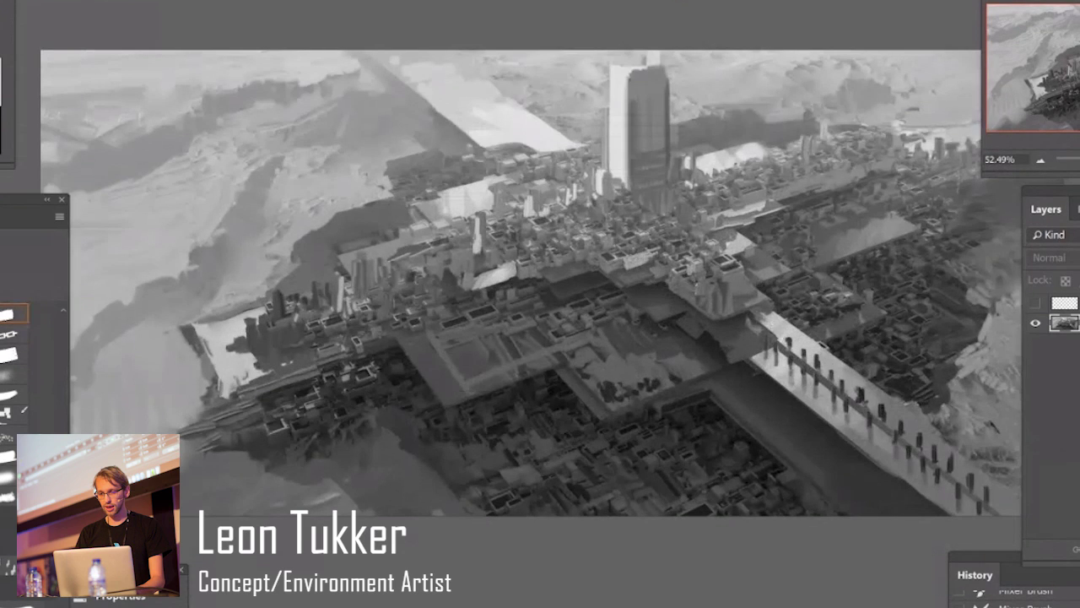
alt+click(709, 320)
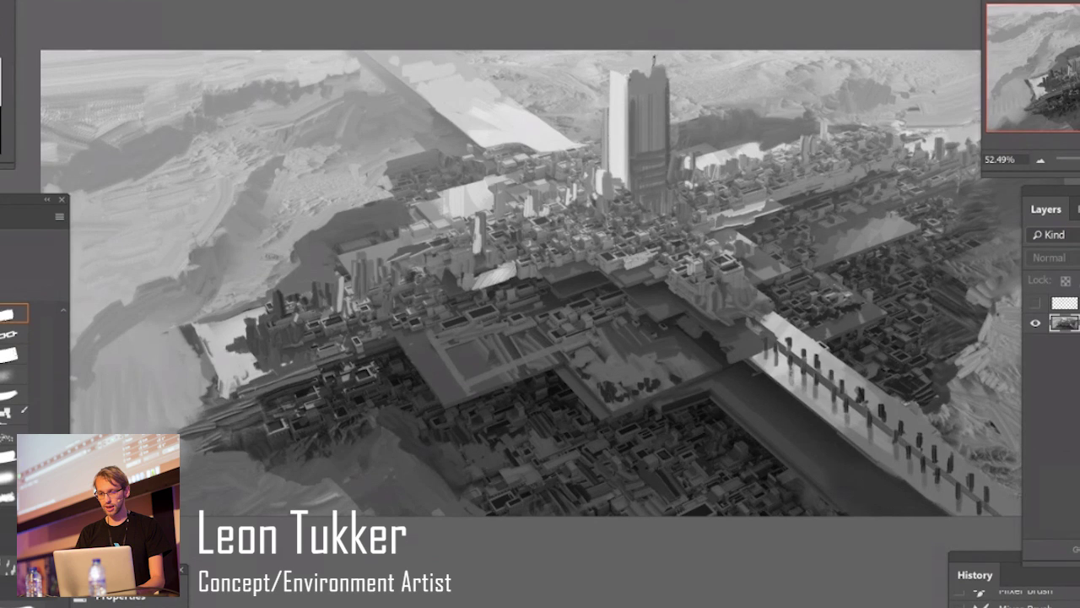
Paint slanted mid-grey shadow strokes over the pale slope left of the city with a sampled tone.
alt+scroll(671, 140, down, 3)
alt+scroll(684, 139, down, 2)
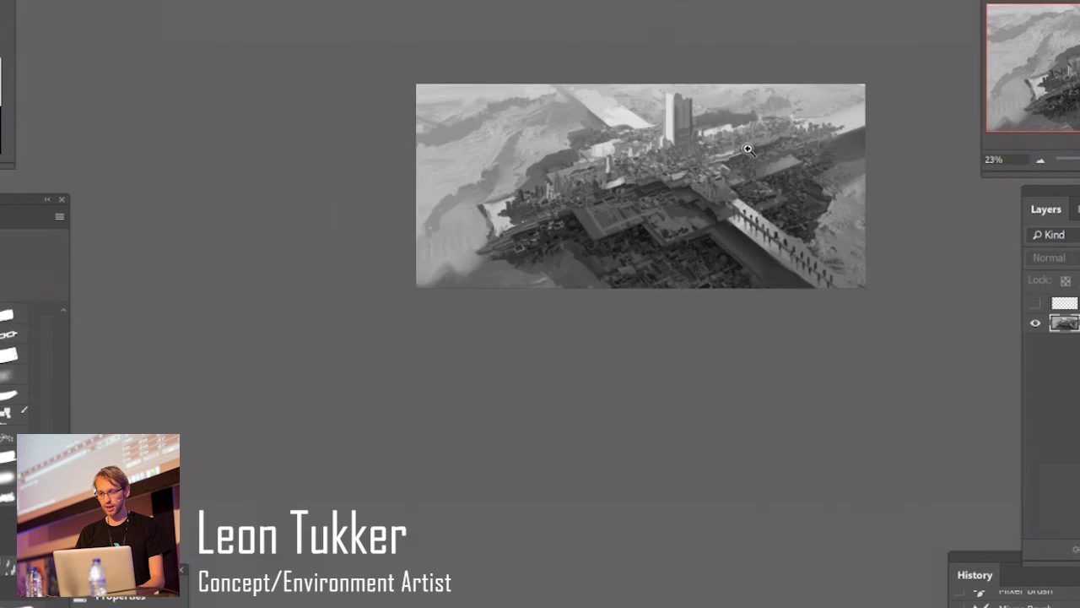
alt+scroll(740, 164, up, 3)
alt+scroll(321, 261, up, 3)
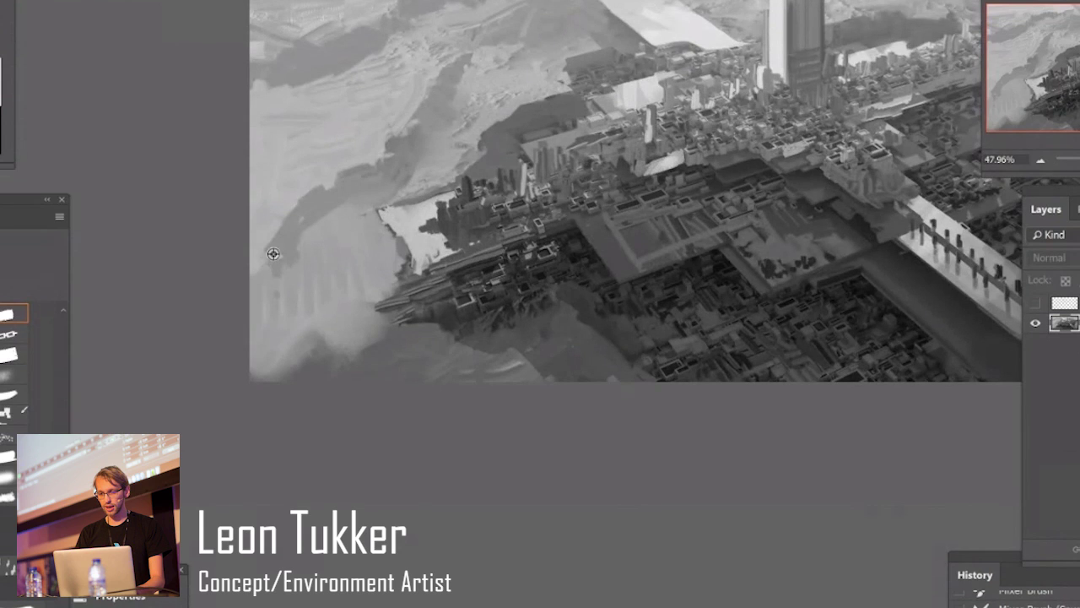
mouse_move(272, 253)
mouse_down()
mouse_move(259, 292)
mouse_move(284, 250)
mouse_move(376, 204)
mouse_move(348, 231)
mouse_up()
alt+click(368, 194)
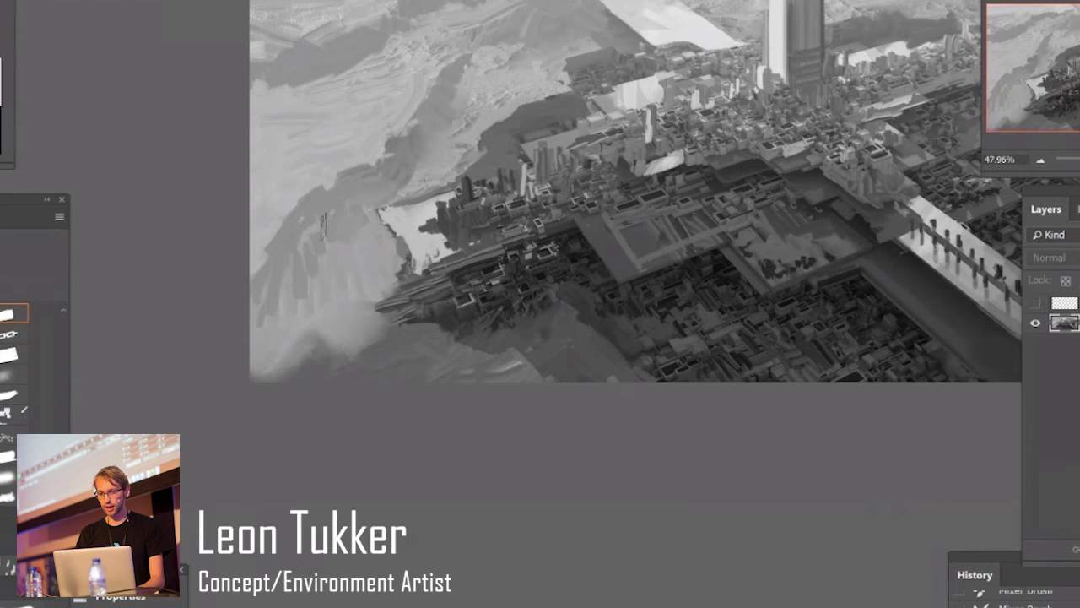
Examine the overall composition and value balance of the city painting from a distance and close up.
key(ctrl+minus)
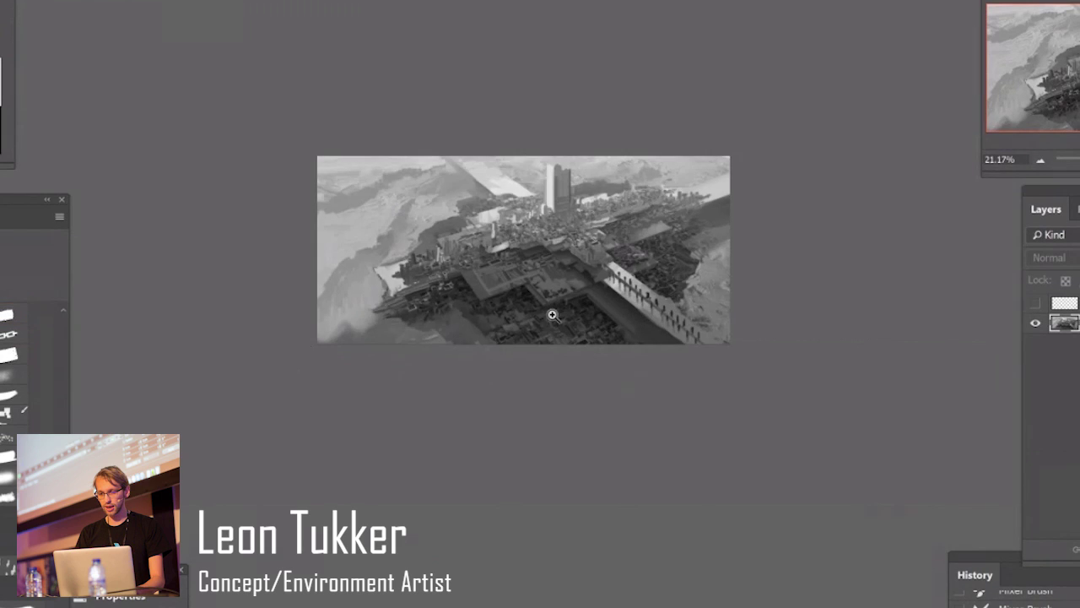
key(ctrl+minus)
ctrl+drag(435, 199, 445, 189)
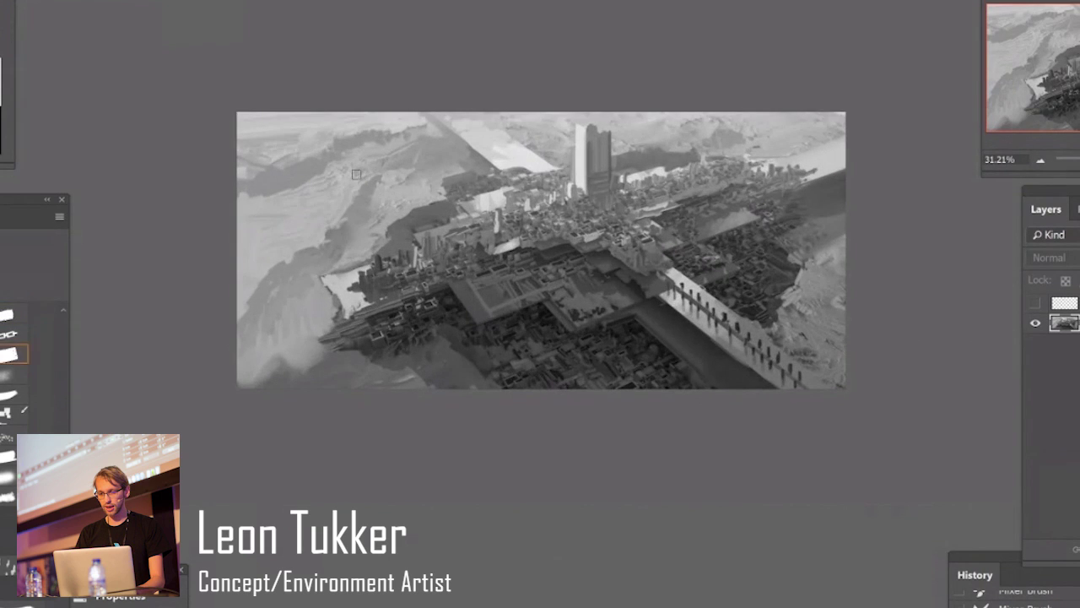
click(13, 313)
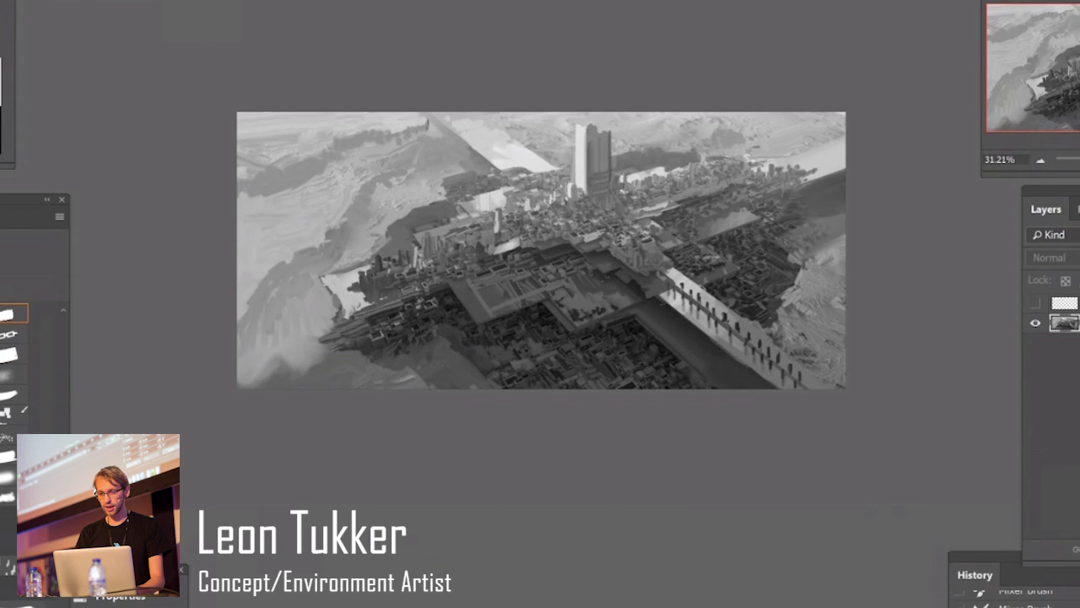
ctrl+drag(493, 135, 418, 163)
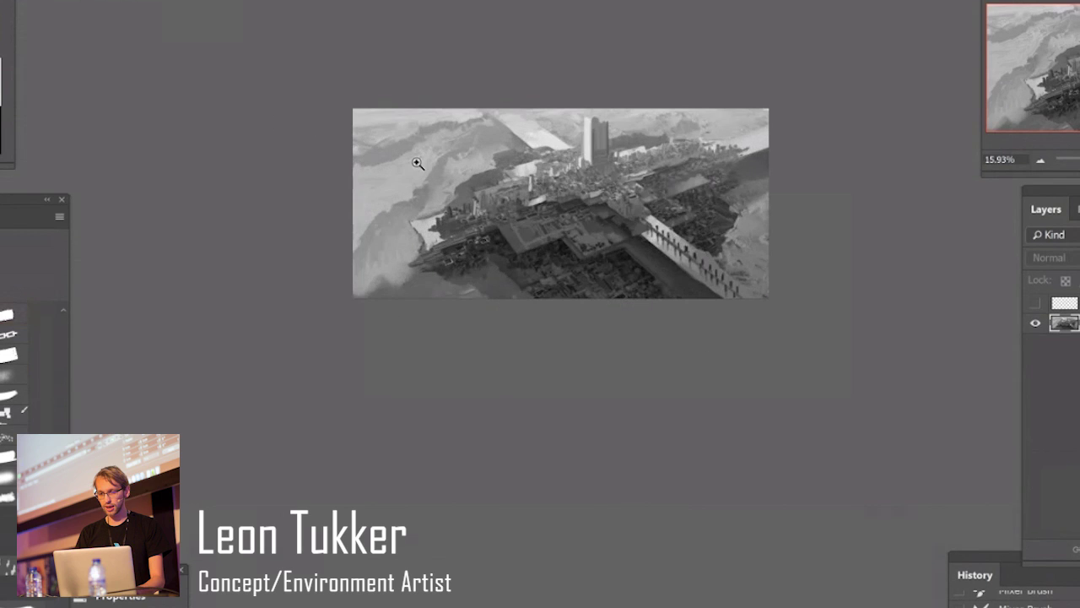
key(comma)
alt+scroll(463, 184, down, 2)
alt+scroll(646, 161, up, 1)
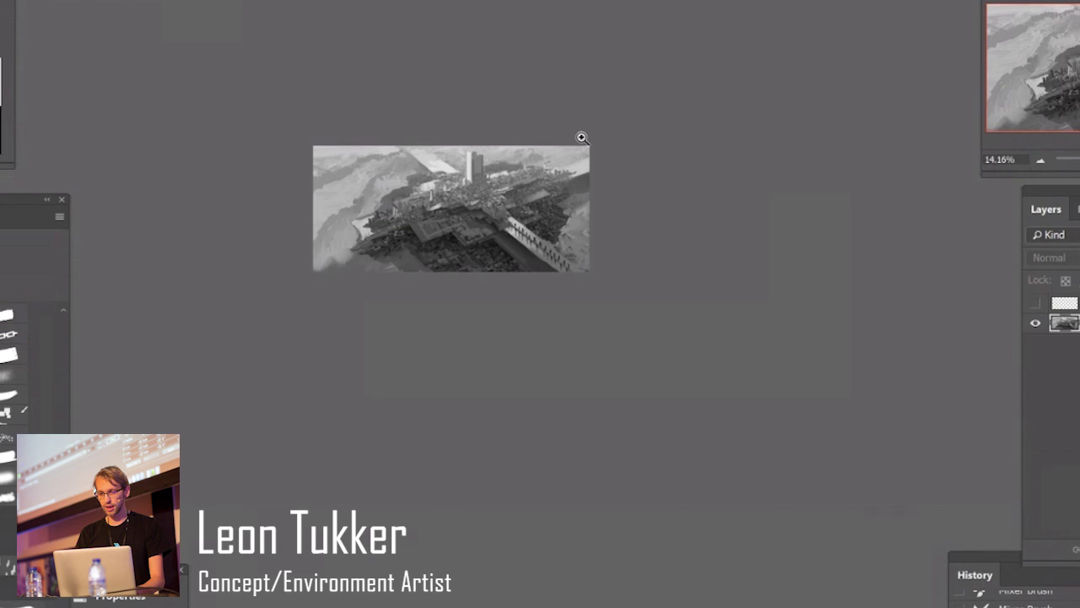
alt+scroll(581, 137, up, 4)
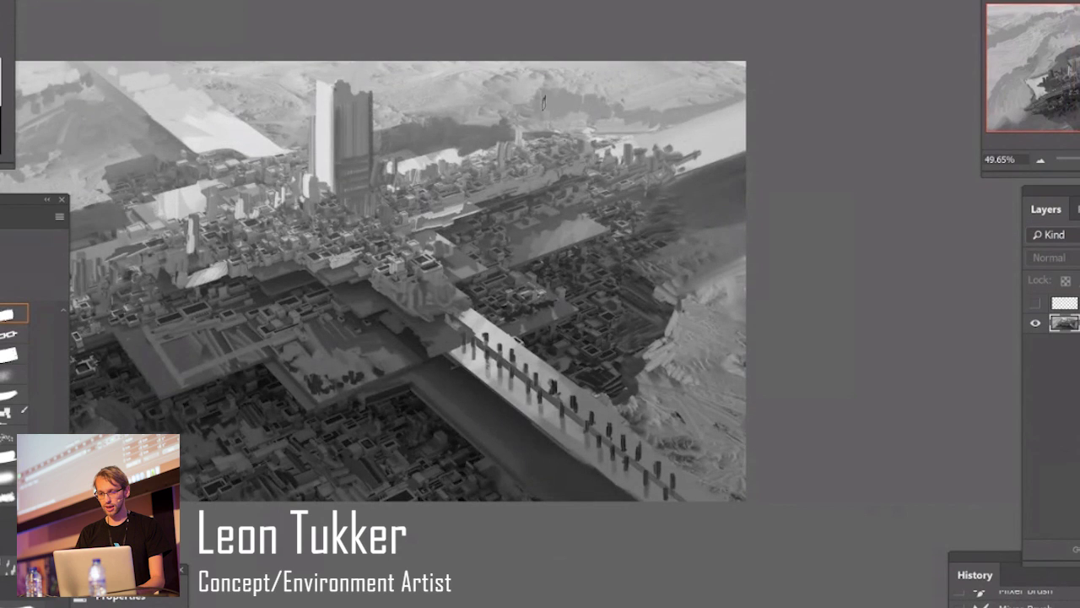
key(z)
drag(571, 110, 498, 135)
mouse_move(580, 164)
mouse_down()
mouse_move(550, 184)
mouse_move(508, 186)
mouse_move(553, 183)
mouse_up()
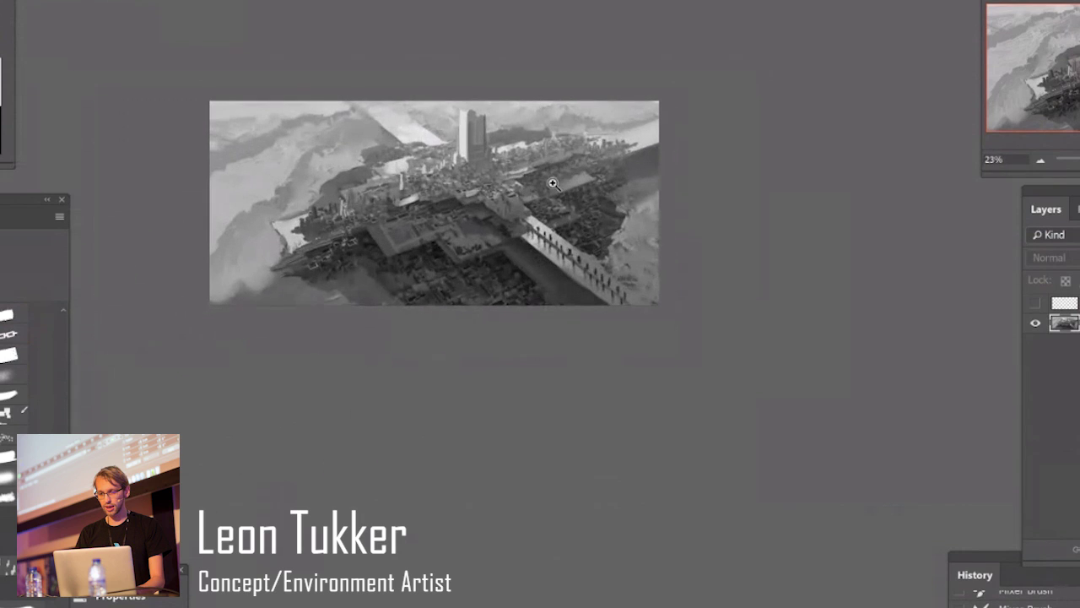
alt+scroll(600, 294, up, 4)
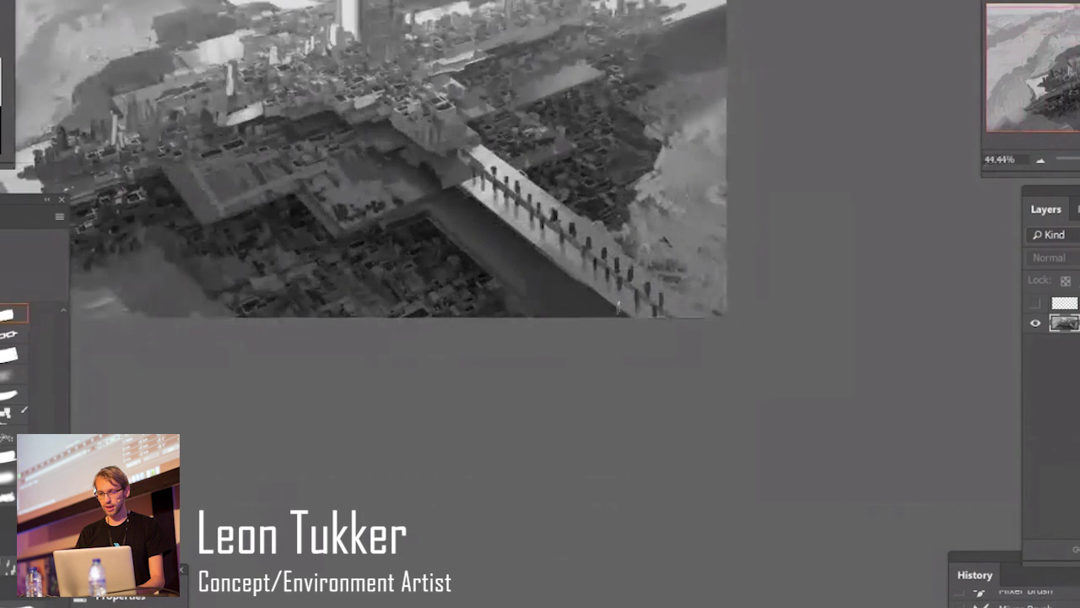
alt+scroll(582, 283, down, 1)
alt+scroll(548, 300, up, 1)
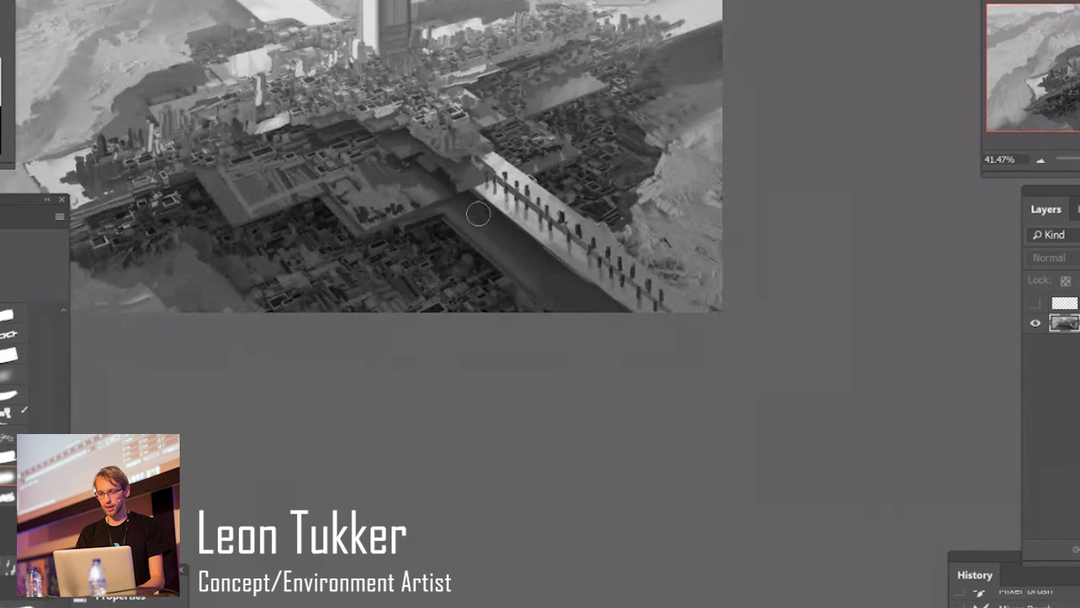
Rework the dark channel beside the bridge with sampled-tone strokes and dot dark trees over the two stepped platforms.
mouse_move(530, 254)
mouse_down()
mouse_move(497, 228)
mouse_move(511, 244)
mouse_up()
click(499, 235)
key(b)
alt+click(482, 240)
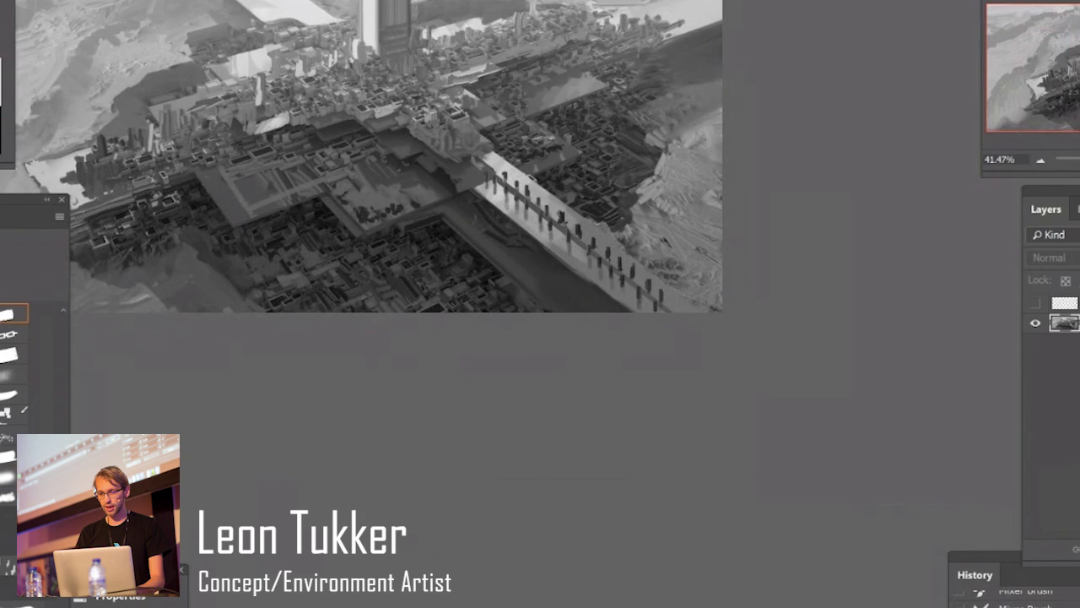
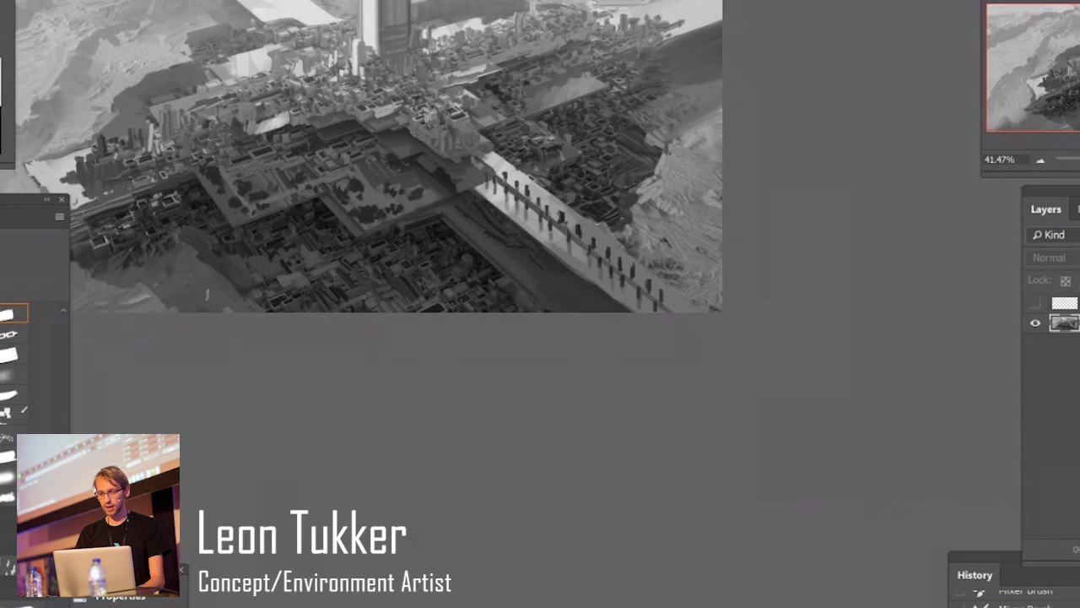
Paint dark building strokes into the pointed lower end of the city's left part.
mouse_move(188, 224)
mouse_down()
mouse_move(321, 239)
mouse_move(284, 223)
mouse_move(274, 239)
mouse_move(299, 232)
mouse_move(283, 235)
mouse_up()
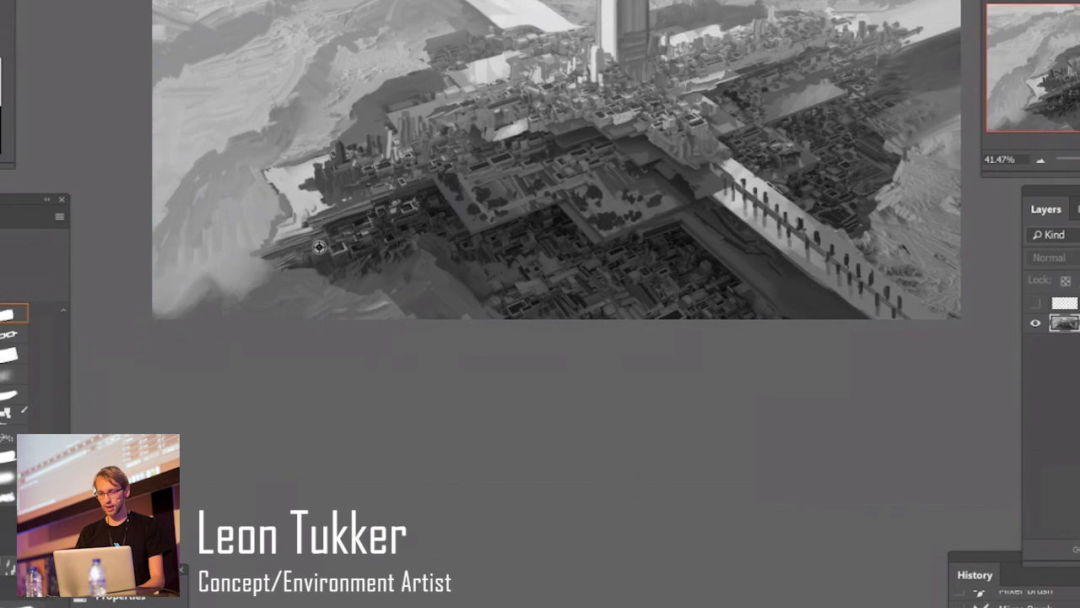
drag(307, 240, 272, 254)
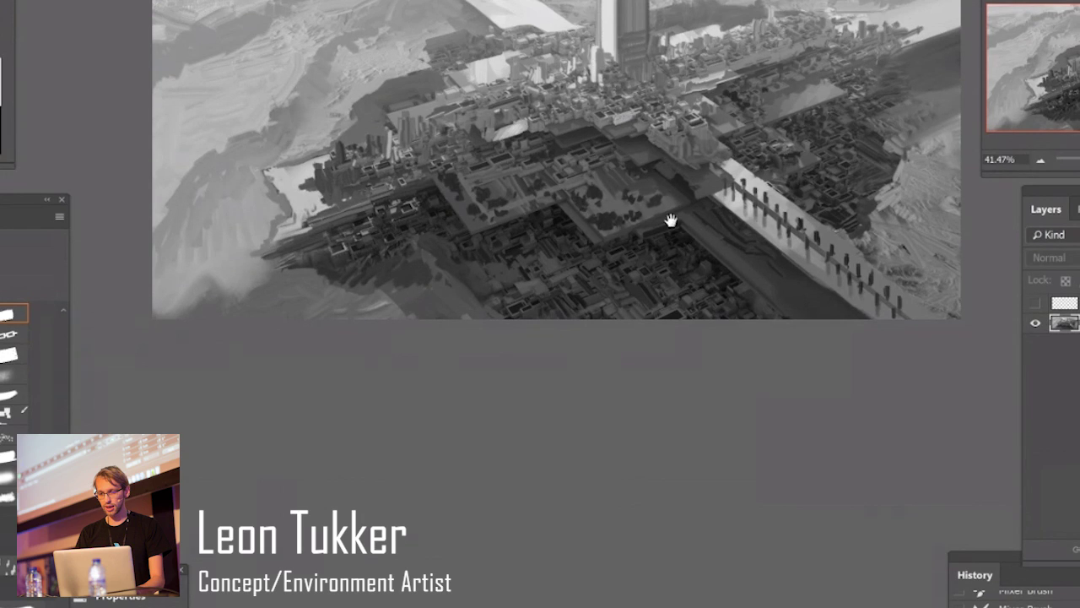
Refine the dark hill and pale ground just right of the central tower with short strokes in a sampled grey.
drag(670, 225, 706, 278)
alt+click(470, 88)
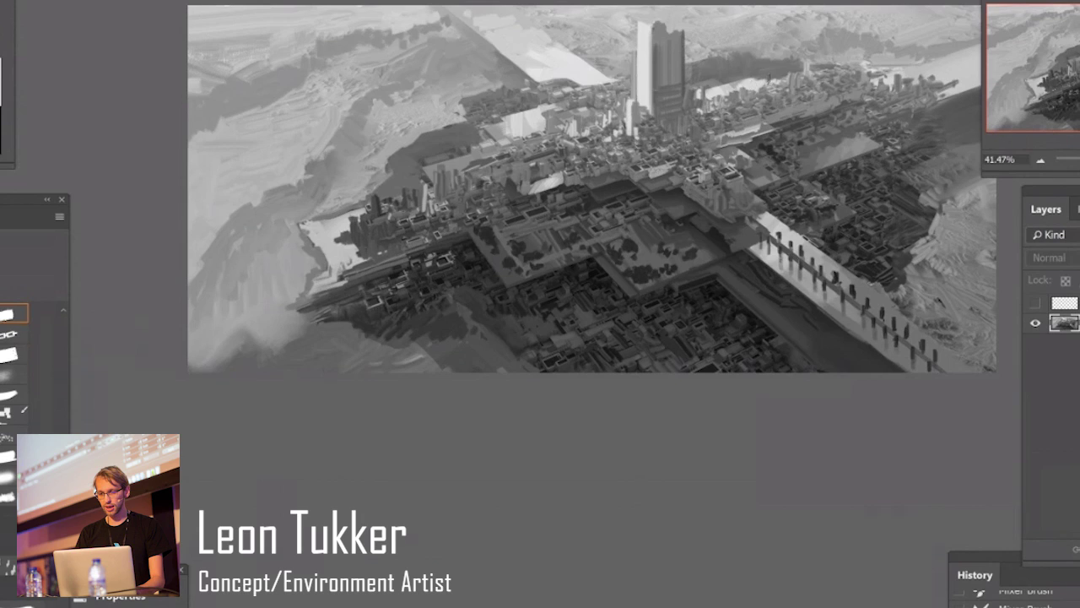
drag(768, 79, 748, 94)
drag(740, 88, 740, 95)
drag(803, 71, 793, 81)
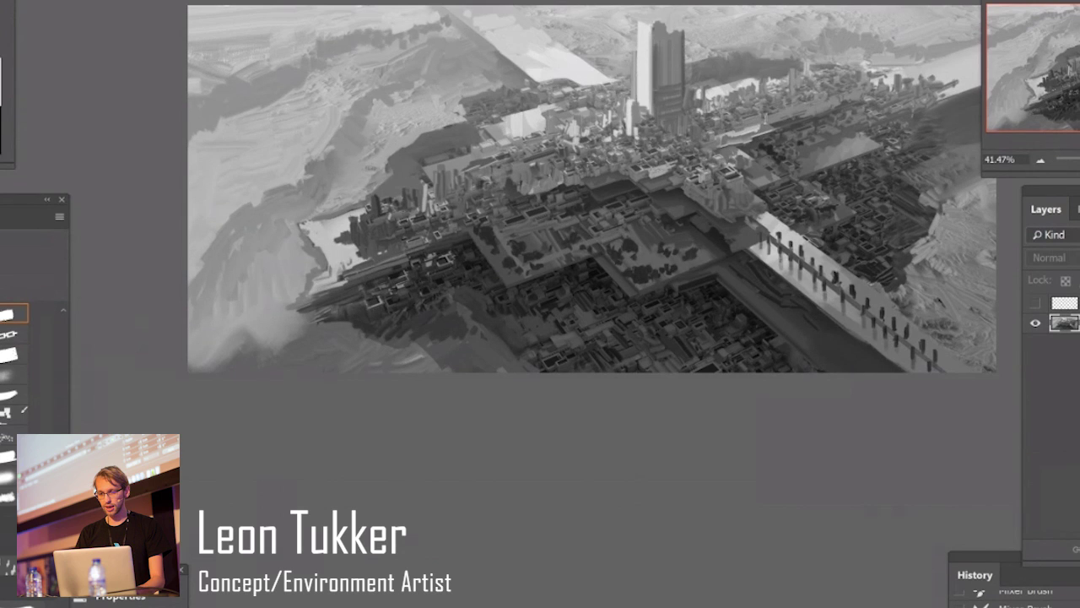
Lasso the hill area behind the city beside the central tower, brush soft pale haze over it, and deselect.
key(z)
mouse_move(801, 121)
mouse_down()
mouse_move(736, 114)
mouse_move(837, 67)
mouse_up()
drag(835, 119, 799, 117)
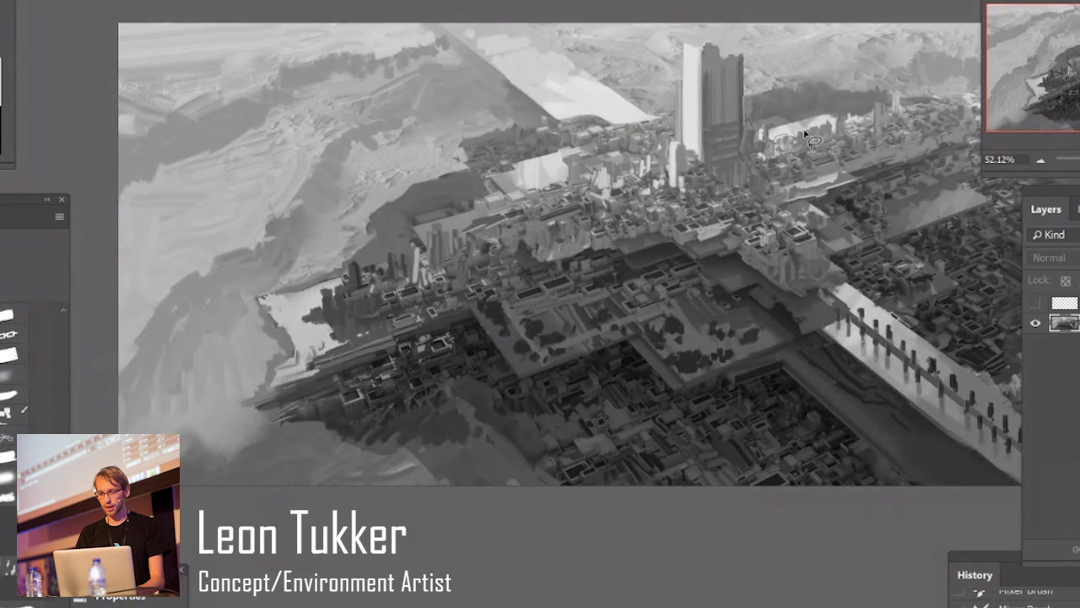
mouse_move(812, 133)
mouse_down()
mouse_move(880, 1)
mouse_move(702, 4)
mouse_up()
key(b)
key(g)
key(bracketright)
key(bracketright)
key(bracketright)
key(bracketright)
key(bracketright)
mouse_move(756, 127)
mouse_down()
mouse_move(813, 116)
mouse_move(749, 110)
mouse_up()
key(ctrl+d)
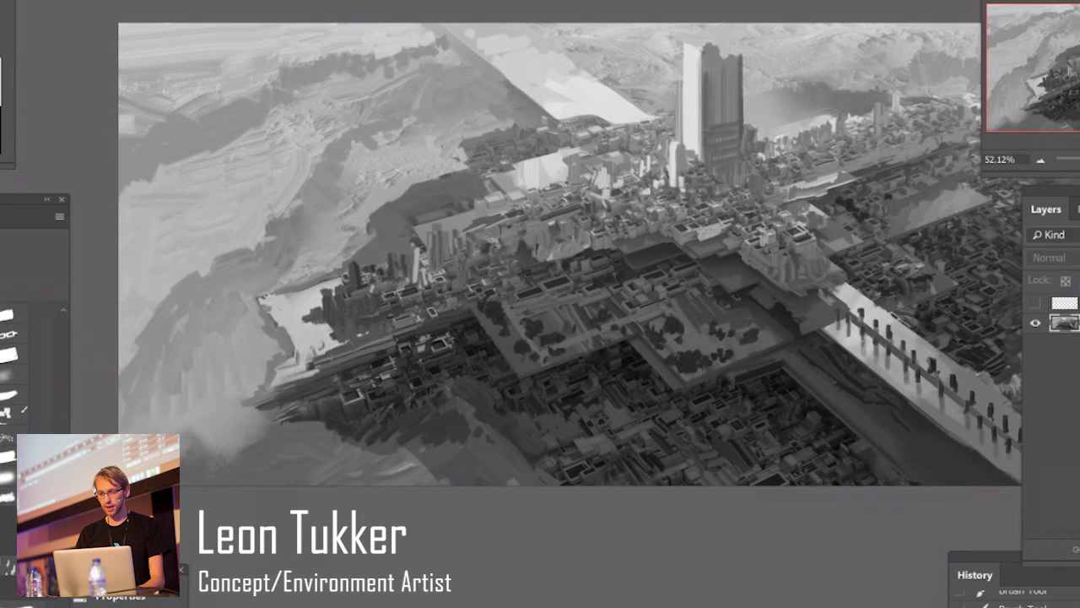
Select the grey terrain patch behind the city's left skyline by tone, darken it with a soft brush, and deselect.
mouse_move(841, 135)
ctrl+mouse_down()
mouse_move(768, 166)
mouse_move(804, 211)
mouse_move(870, 174)
ctrl+mouse_up()
click(375, 149)
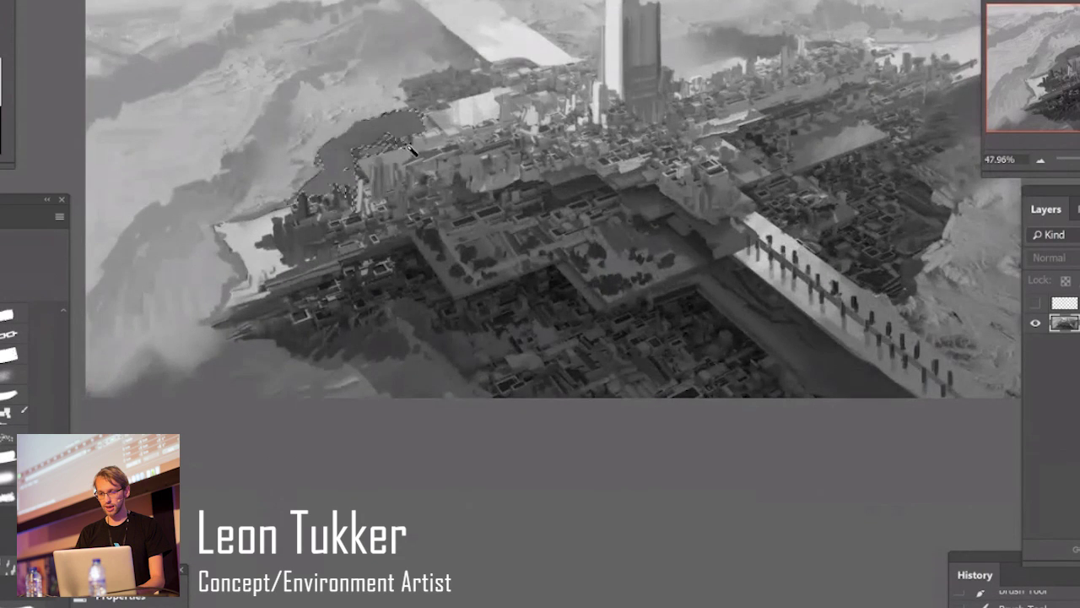
key(b)
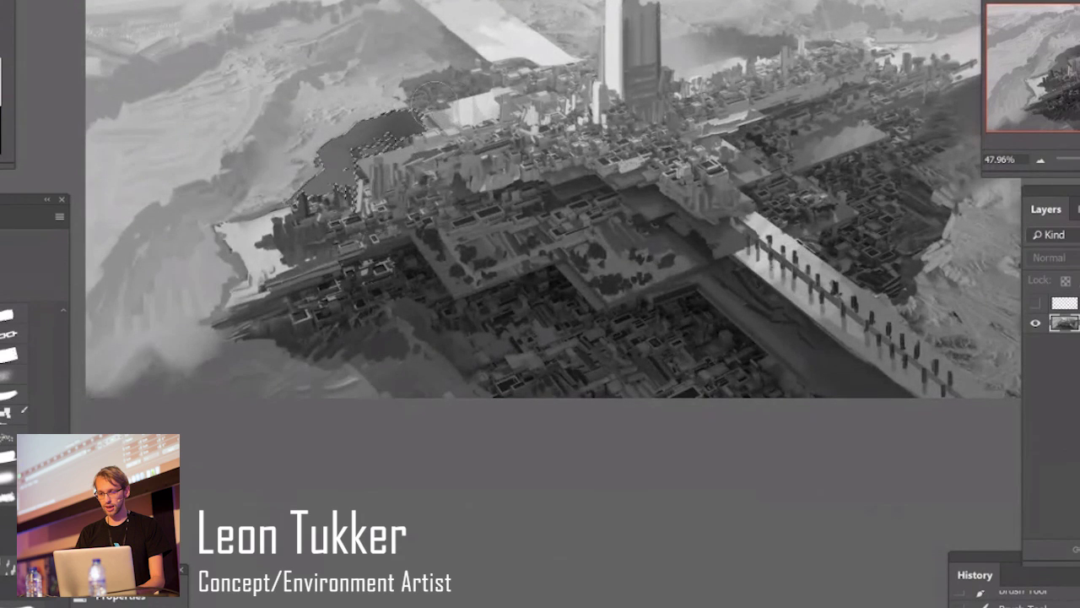
mouse_move(402, 128)
mouse_down()
mouse_move(363, 123)
mouse_move(297, 157)
mouse_move(280, 178)
mouse_up()
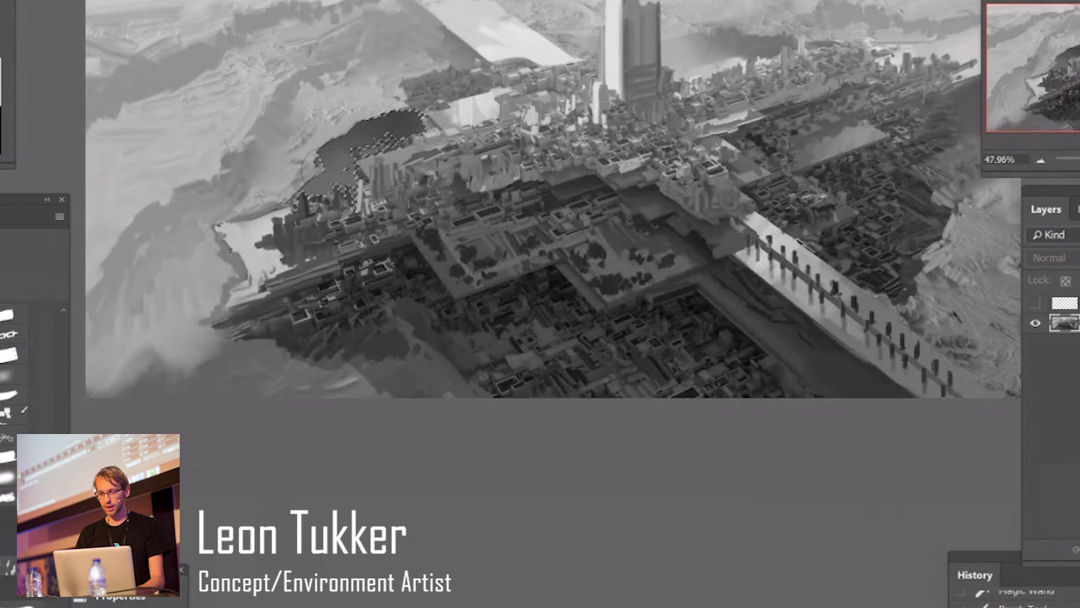
key(ctrl+d)
Rework the outer edge of the darkened terrain patch behind the left skyline with irregular strokes.
ctrl+drag(470, 158, 438, 165)
ctrl+drag(390, 133, 439, 75)
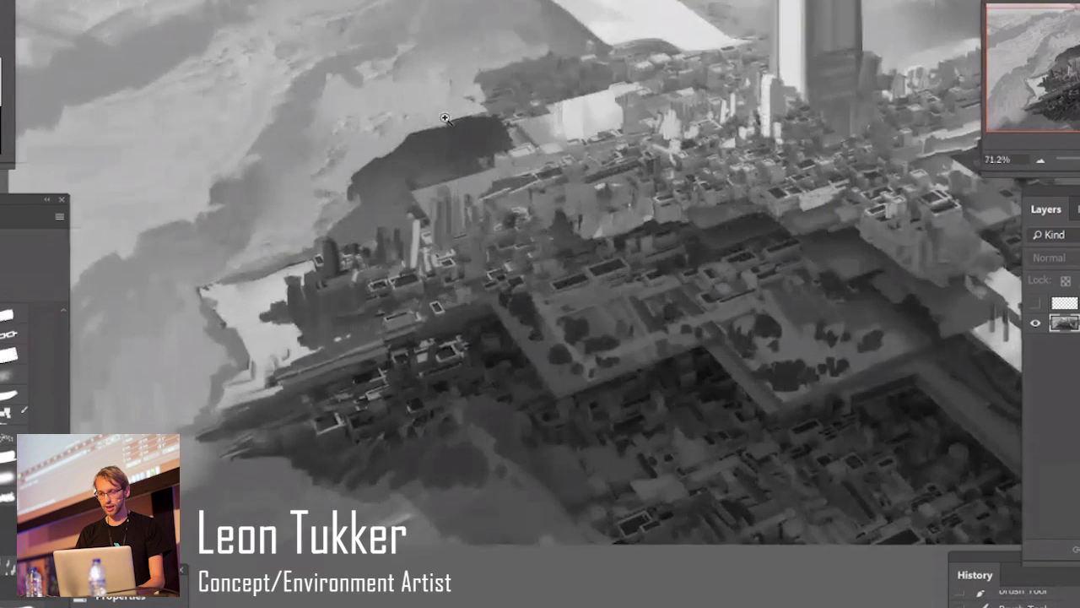
key(period)
mouse_move(390, 173)
mouse_down()
mouse_move(507, 137)
mouse_move(485, 140)
mouse_move(478, 105)
mouse_move(353, 187)
mouse_move(356, 167)
mouse_move(367, 163)
mouse_move(337, 204)
mouse_up()
ctrl+drag(446, 175, 350, 179)
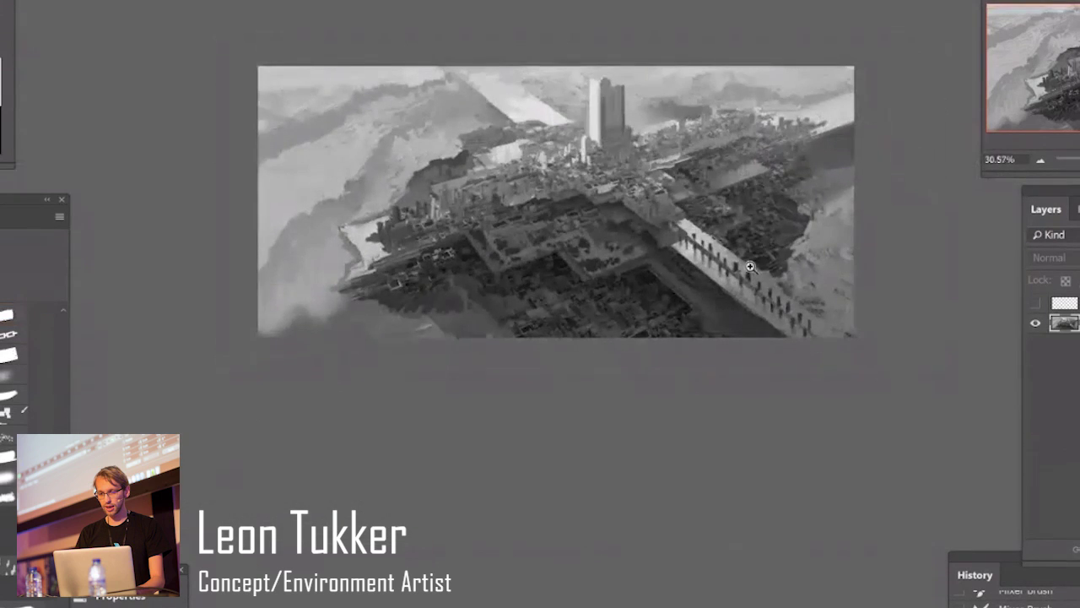
Rework the dark slope below the city's left part with broad strokes where it meets the lower buildings.
ctrl+drag(751, 266, 761, 332)
key(b)
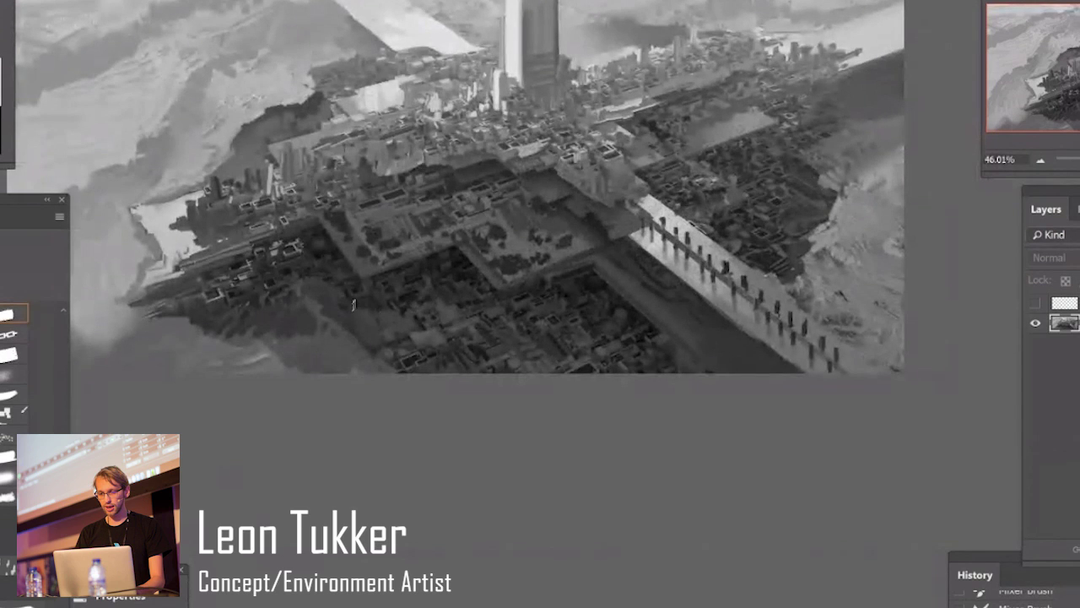
mouse_move(356, 334)
mouse_down()
mouse_move(310, 307)
mouse_move(320, 329)
mouse_up()
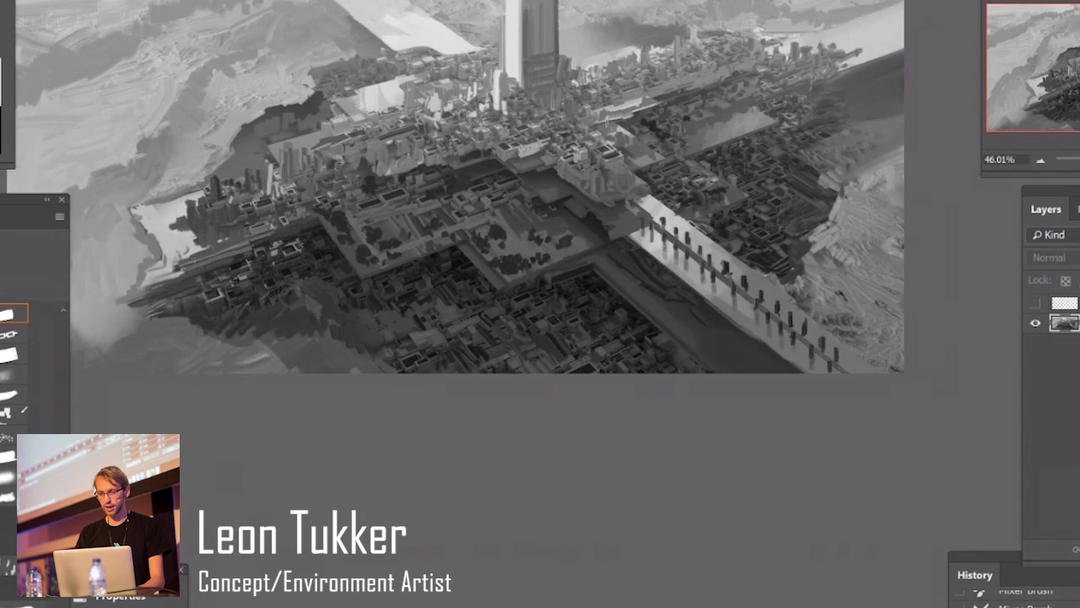
Rework the terraces beyond the bridgehead with darker strokes and trees, and strengthen a dark tower on the left skyline.
drag(598, 124, 604, 120)
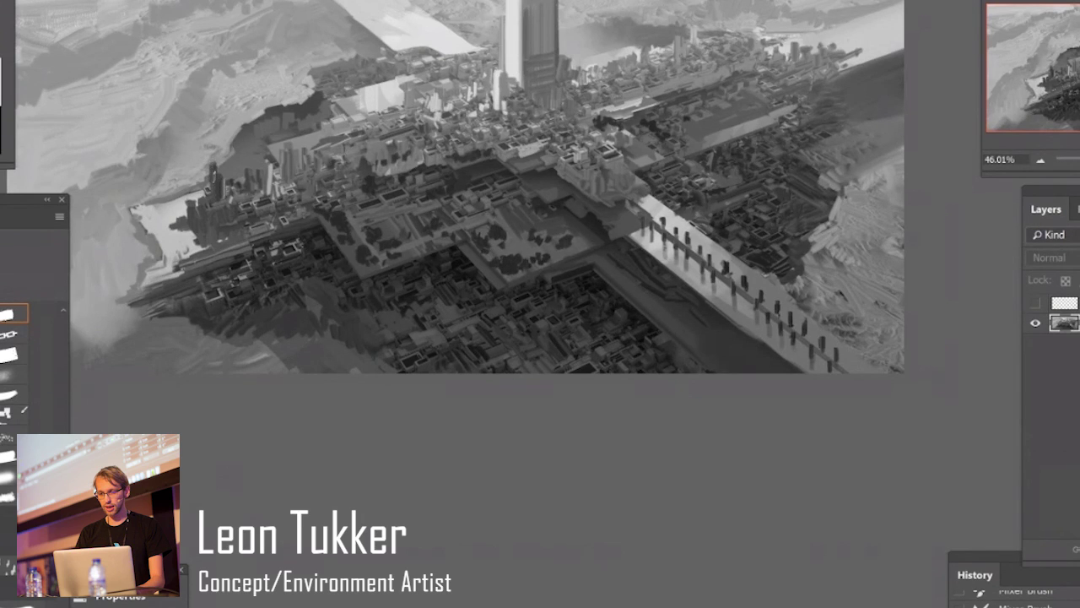
mouse_move(215, 162)
mouse_down()
mouse_move(217, 184)
mouse_move(192, 211)
mouse_up()
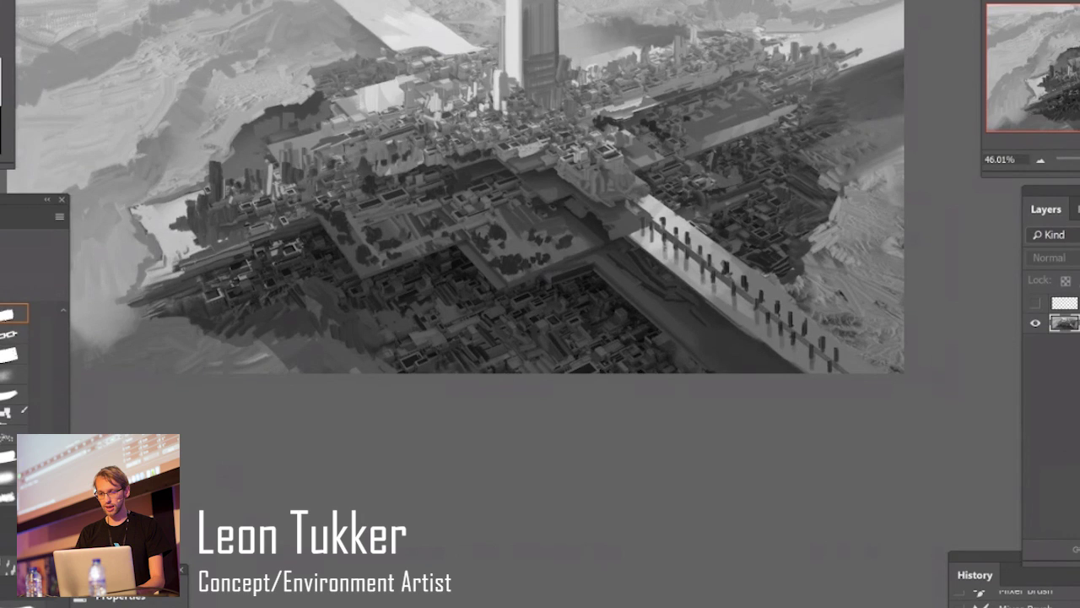
Paint small vertical building strokes and a row of slim dark towers around the foot of the central tower.
drag(471, 112, 472, 121)
drag(482, 115, 482, 122)
drag(495, 110, 494, 120)
mouse_move(545, 92)
mouse_down()
mouse_move(546, 119)
mouse_move(543, 107)
mouse_move(594, 57)
mouse_up()
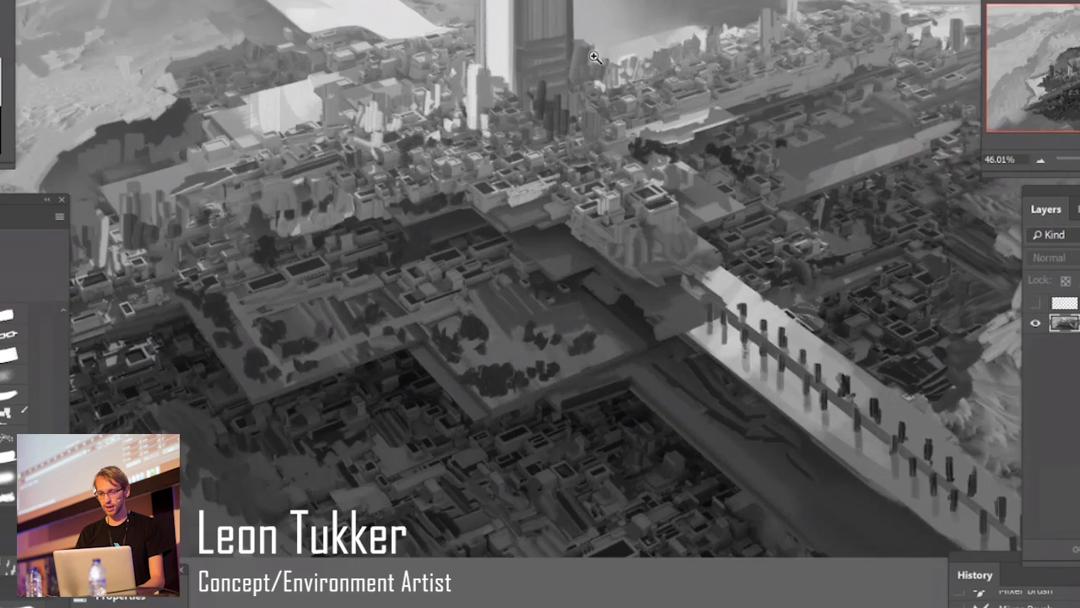
click(594, 57)
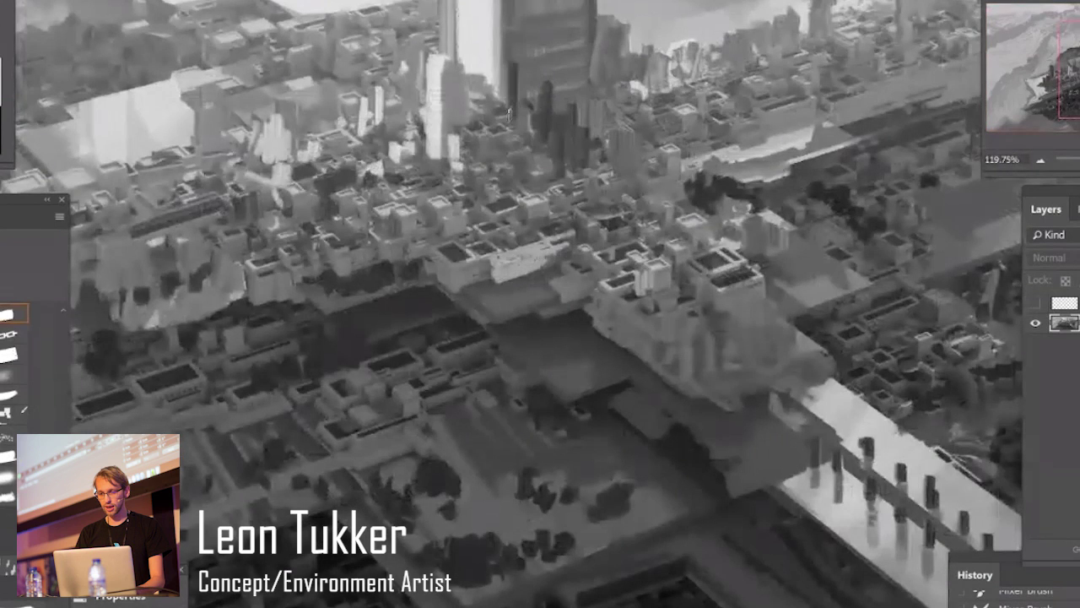
drag(532, 66, 537, 123)
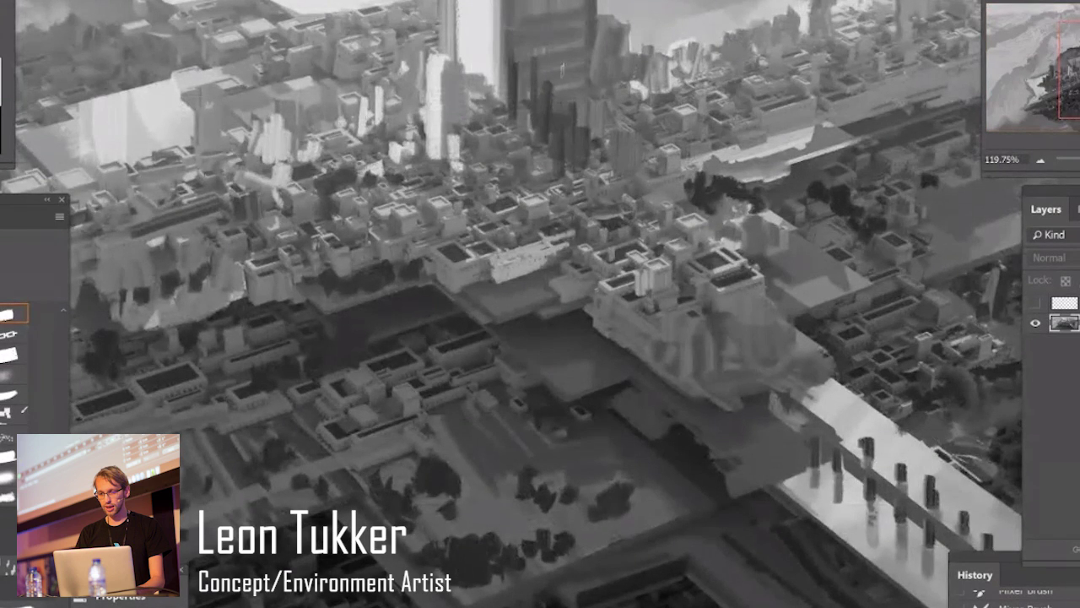
drag(561, 69, 564, 135)
drag(574, 64, 578, 135)
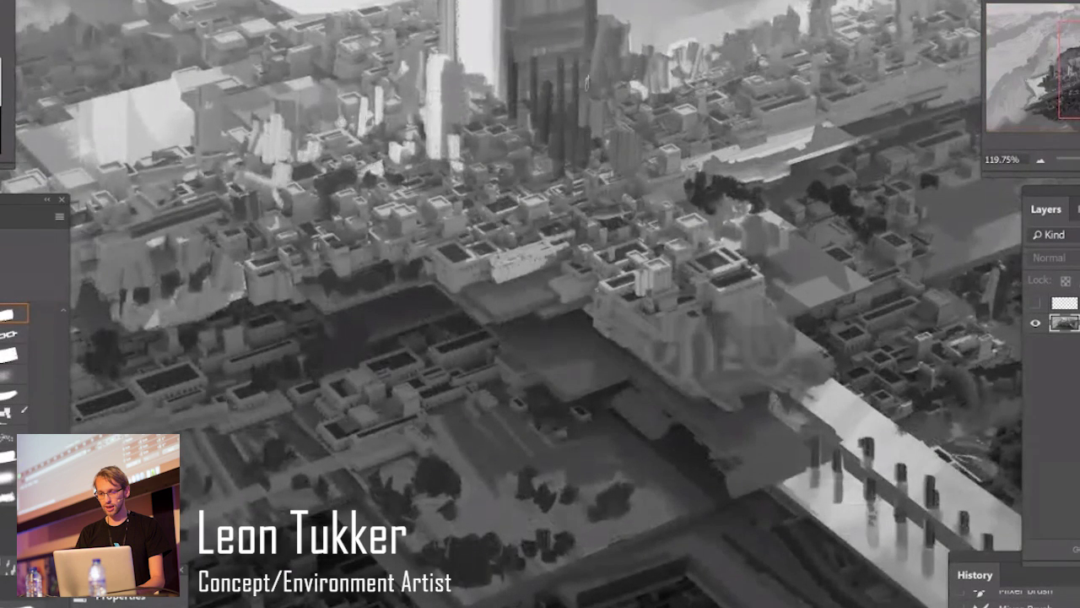
mouse_move(589, 71)
mouse_down()
mouse_move(593, 134)
mouse_move(540, 134)
mouse_up()
Darken the shaded edge of the central tower and add small building strokes at the foot of its lit side.
mouse_move(601, 119)
mouse_down()
mouse_move(537, 139)
mouse_move(588, 122)
mouse_move(548, 156)
mouse_move(598, 166)
mouse_move(585, 233)
mouse_up()
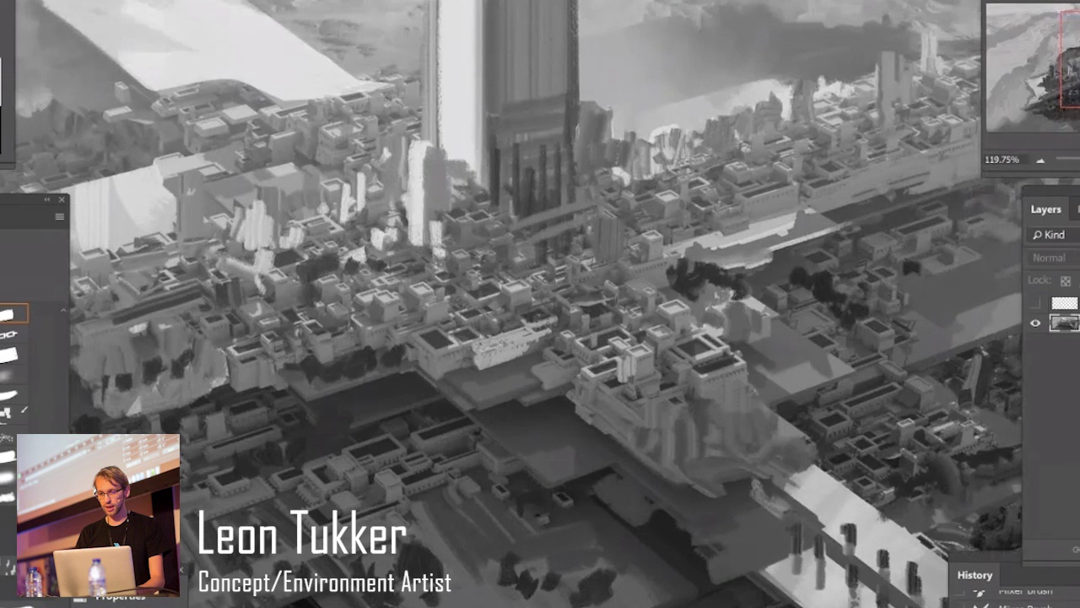
drag(577, 116, 579, 173)
mouse_move(465, 172)
mouse_down()
mouse_move(465, 131)
mouse_move(460, 173)
mouse_move(459, 154)
mouse_up()
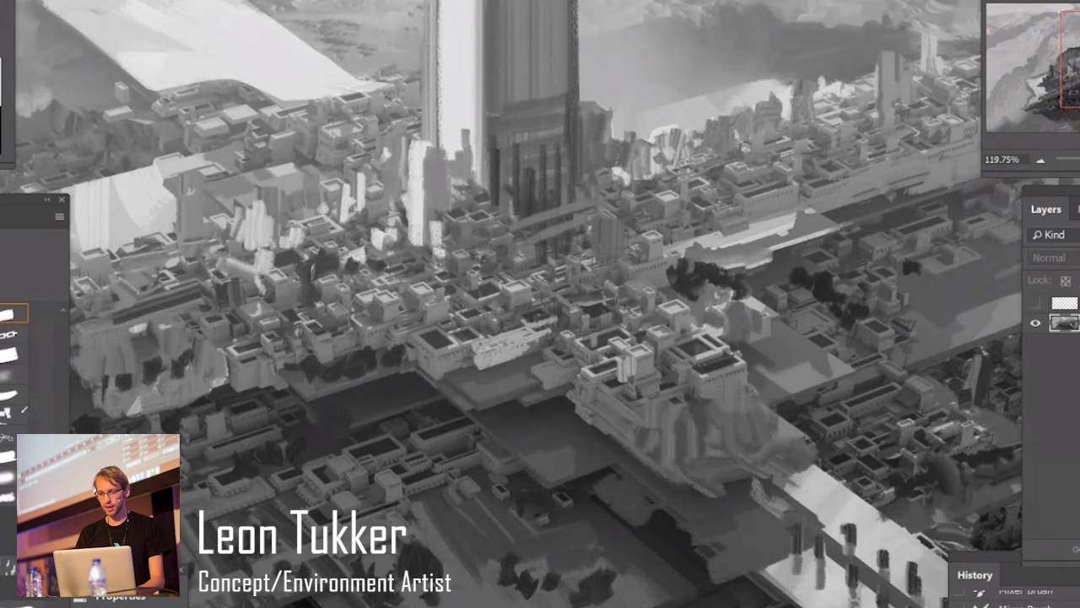
ctrl+drag(345, 257, 278, 262)
ctrl+drag(436, 332, 497, 378)
scroll(531, 331, up, 2)
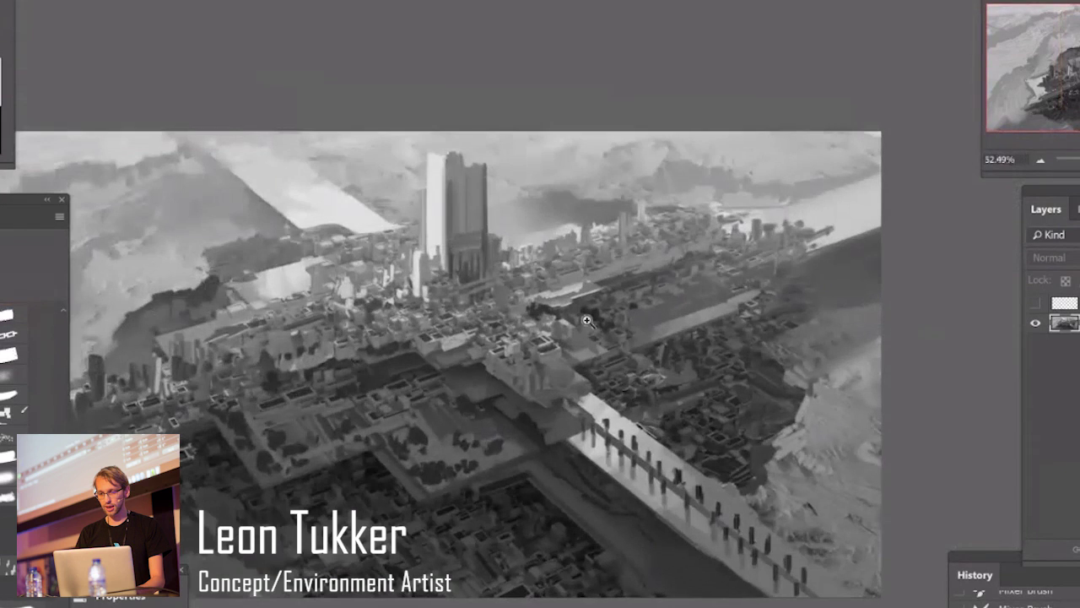
Refine the terraces and hillside edge in the city's right part with short grey strokes.
click(623, 286)
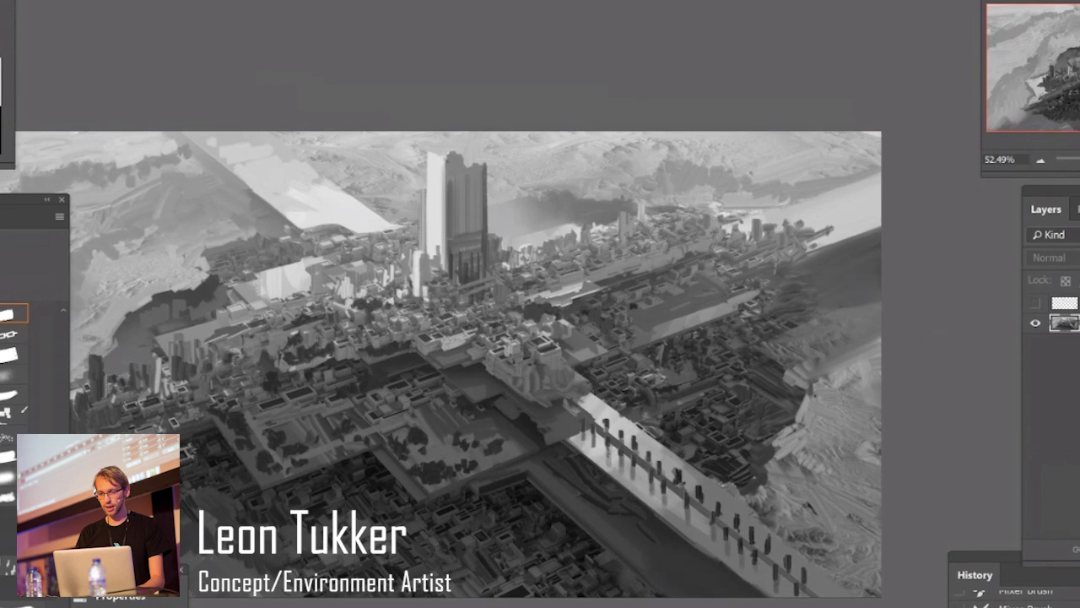
key(z)
drag(423, 277, 499, 272)
drag(359, 294, 420, 314)
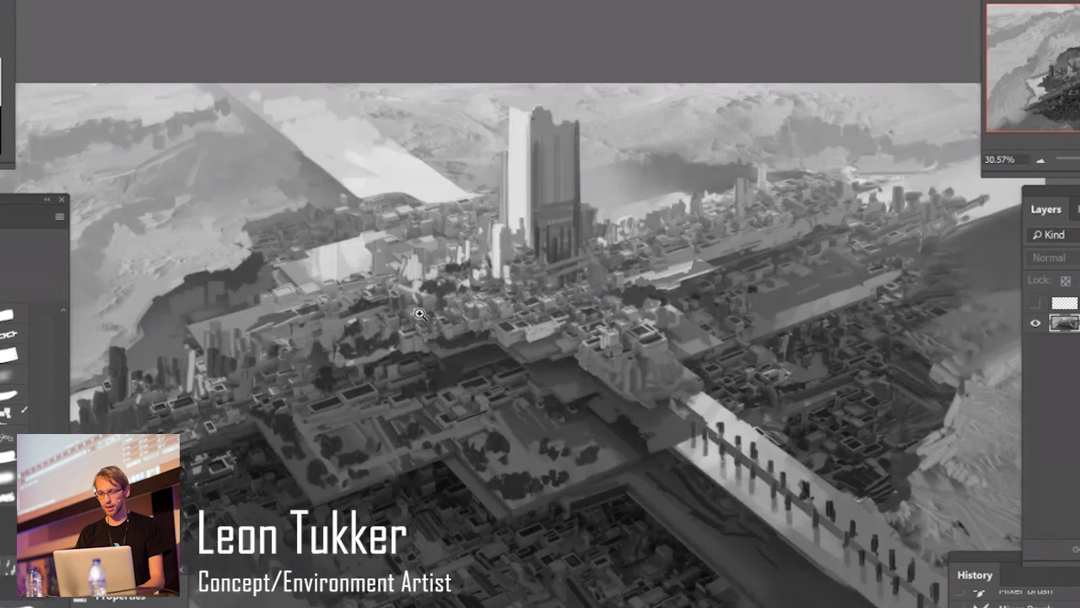
Examine the overall composition of the painting and the area around the central tower.
drag(426, 414, 511, 489)
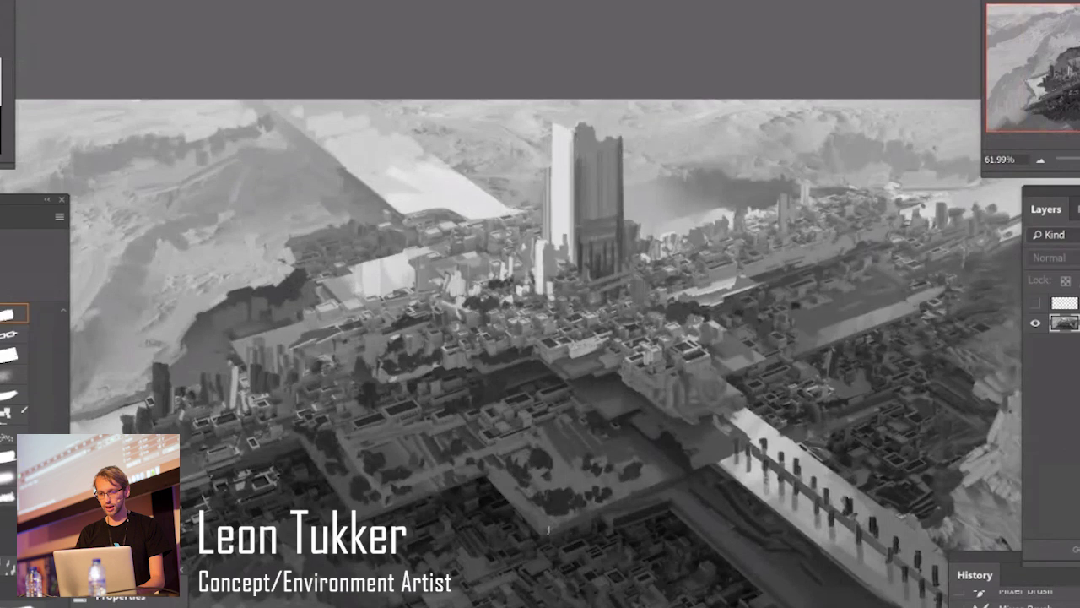
alt+scroll(540, 475, down, 3)
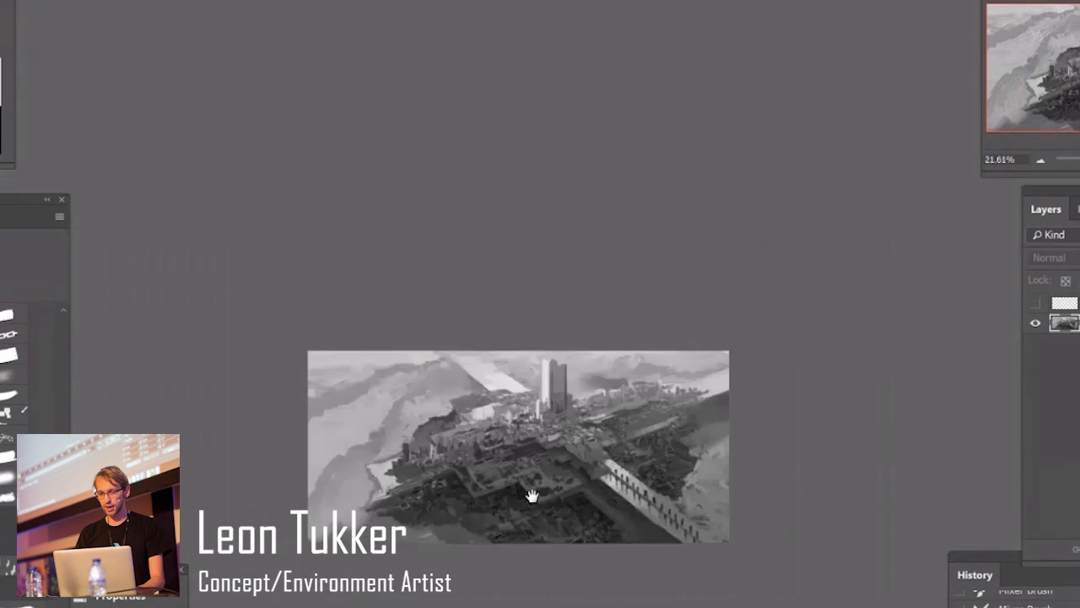
drag(528, 494, 502, 478)
alt+scroll(606, 481, up, 2)
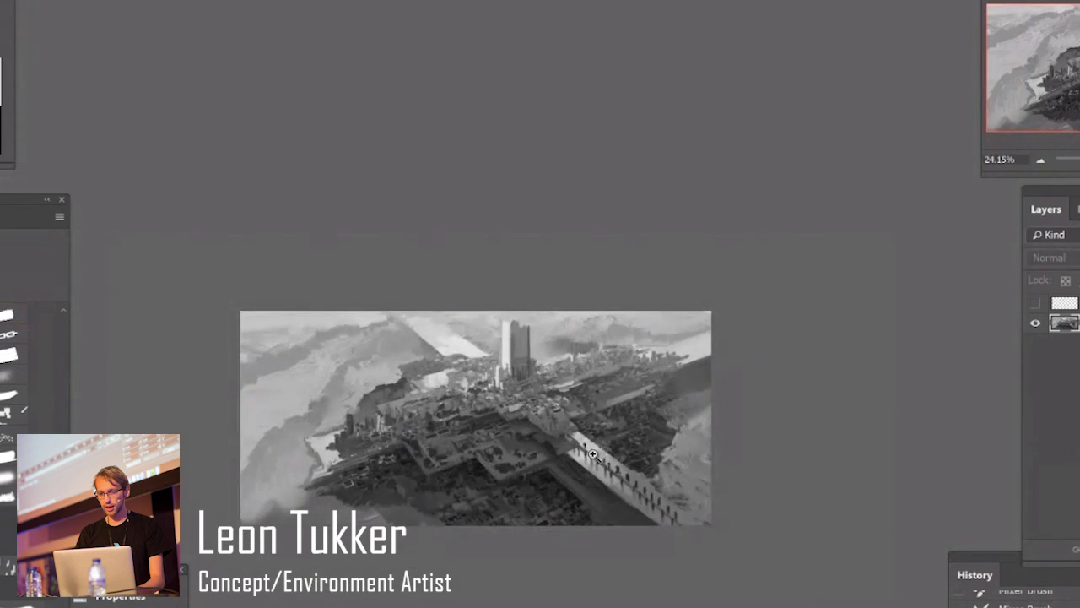
alt+scroll(599, 460, up, 2)
alt+scroll(562, 435, up, 3)
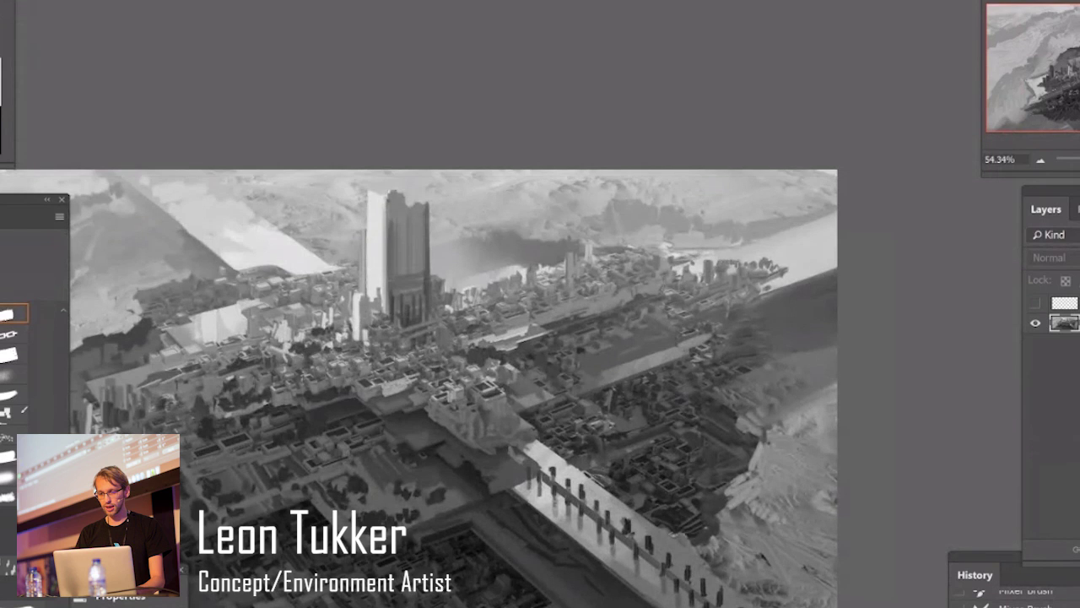
alt+scroll(253, 290, up, 2)
drag(327, 295, 517, 369)
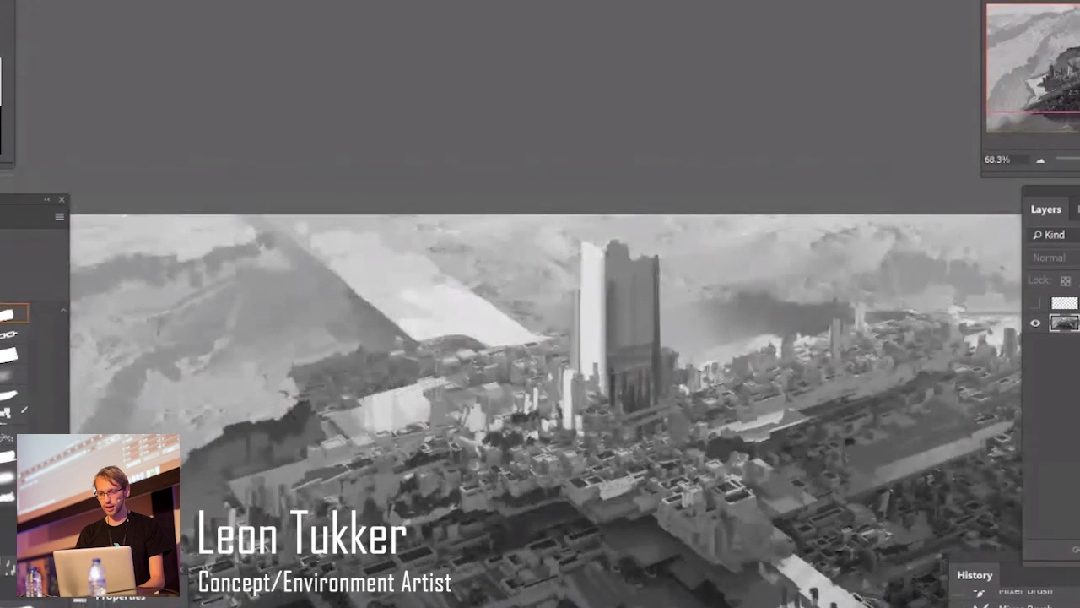
Choose another brush and divide the bright strip behind the central tower into faint grey field-like plots.
scroll(23, 409, up, 5)
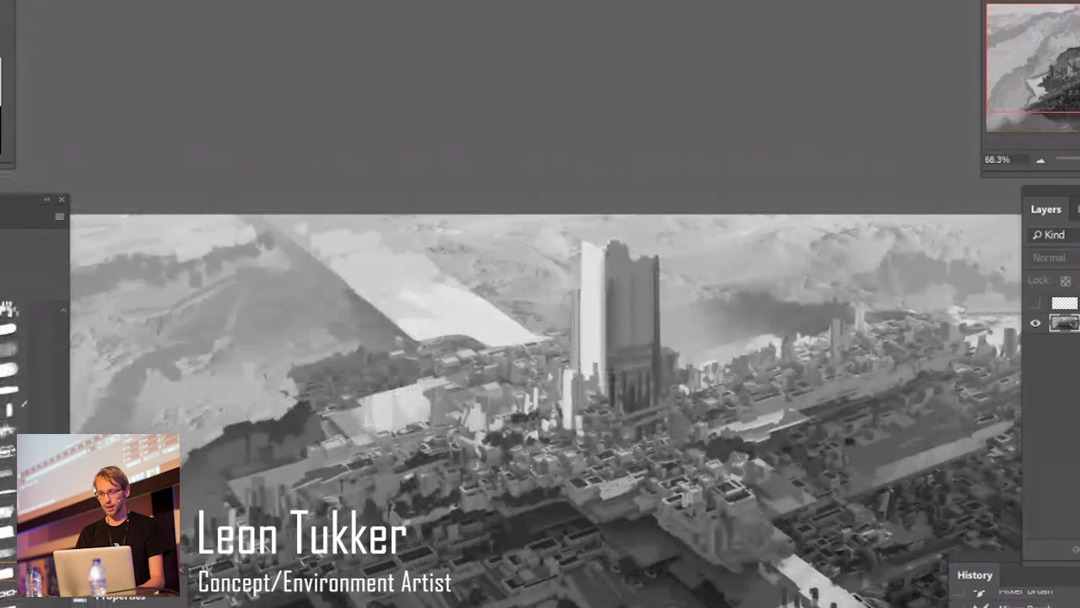
click(10, 466)
drag(397, 250, 436, 275)
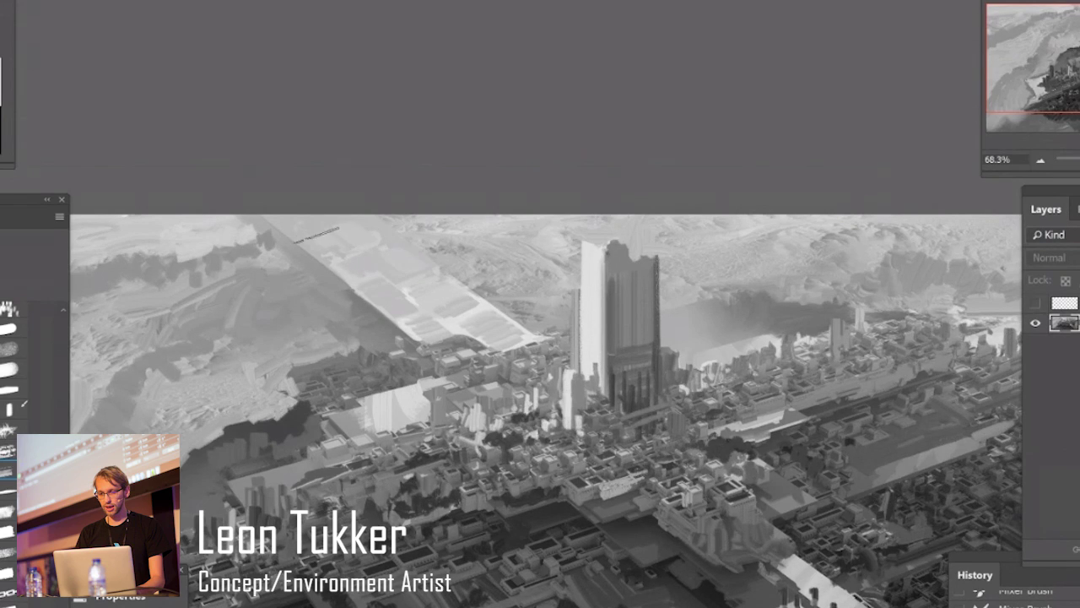
drag(388, 217, 253, 308)
drag(511, 346, 553, 389)
drag(542, 344, 502, 339)
mouse_move(548, 334)
mouse_down()
mouse_move(579, 357)
mouse_move(694, 362)
mouse_move(671, 357)
mouse_up()
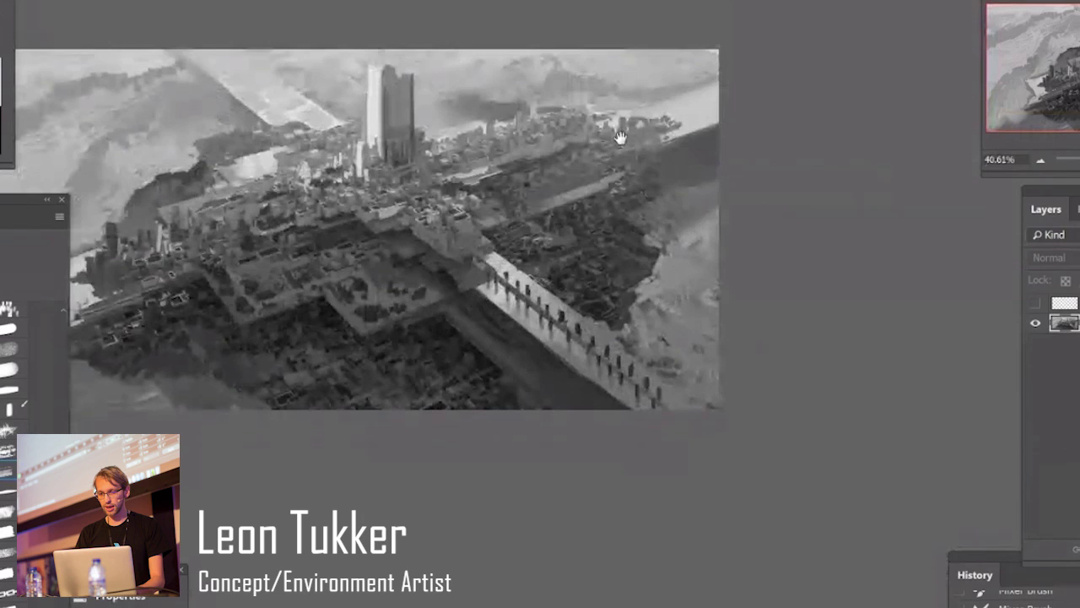
Break up the bright plain beyond the city's far right end with light and grey strokes.
drag(621, 138, 615, 159)
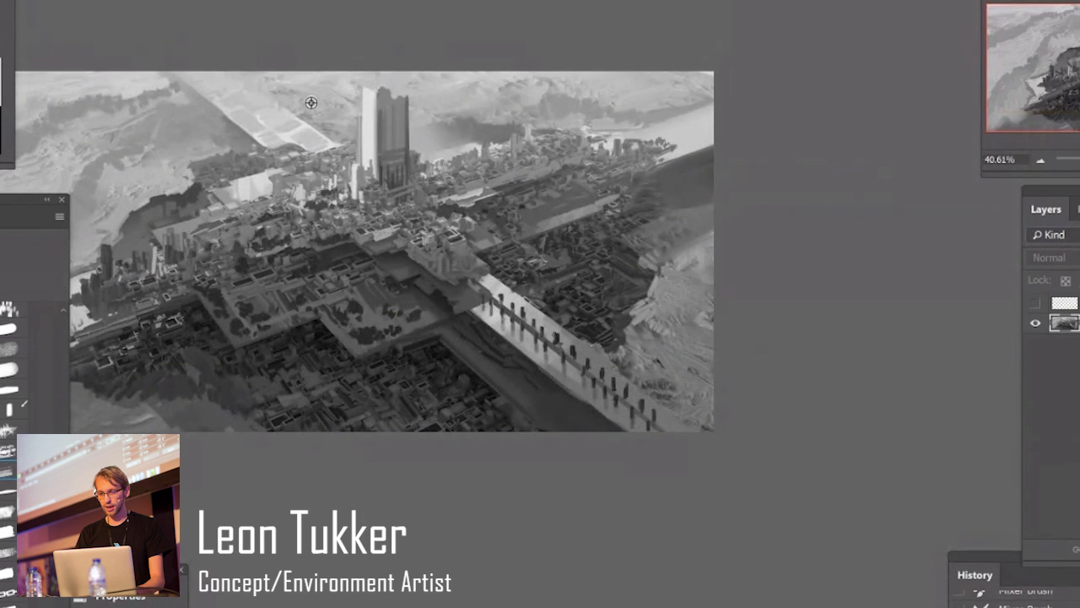
mouse_move(680, 146)
mouse_down()
mouse_move(662, 156)
mouse_move(700, 146)
mouse_up()
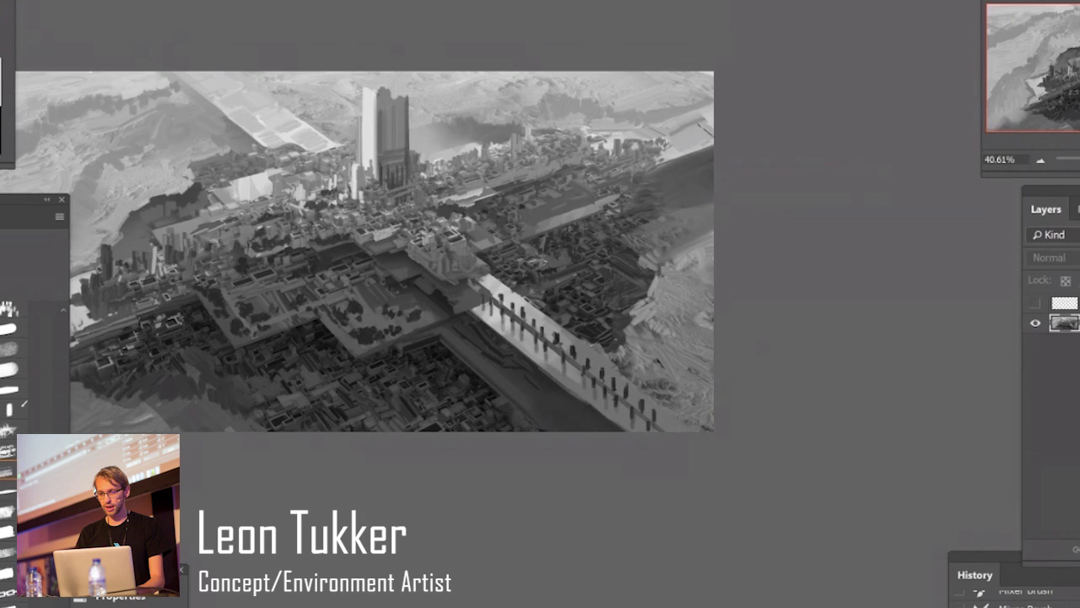
drag(708, 137, 690, 138)
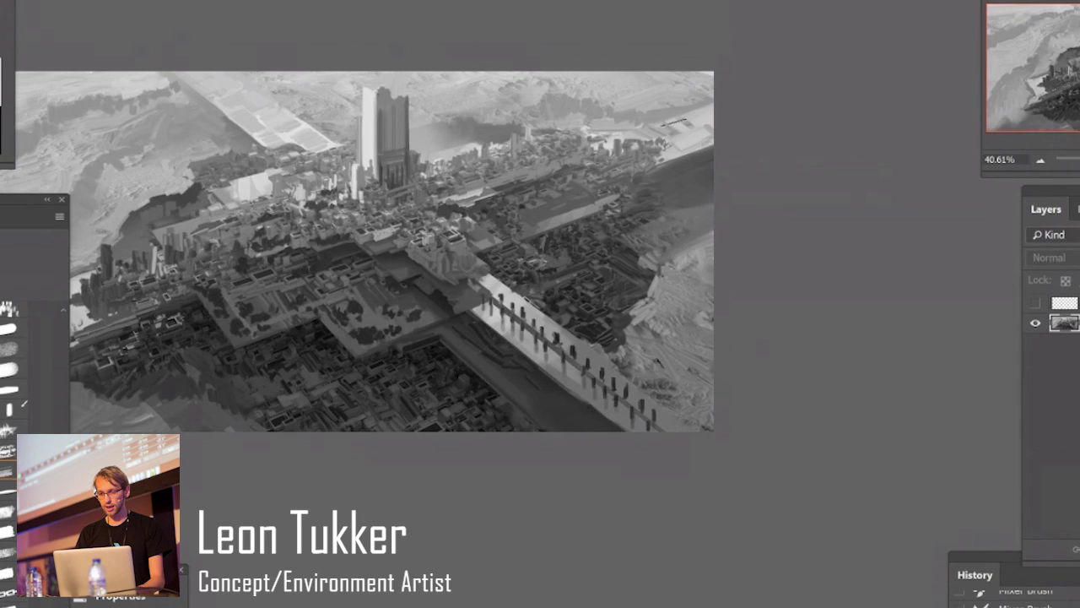
mouse_move(674, 124)
mouse_down()
mouse_move(681, 132)
mouse_move(650, 137)
mouse_up()
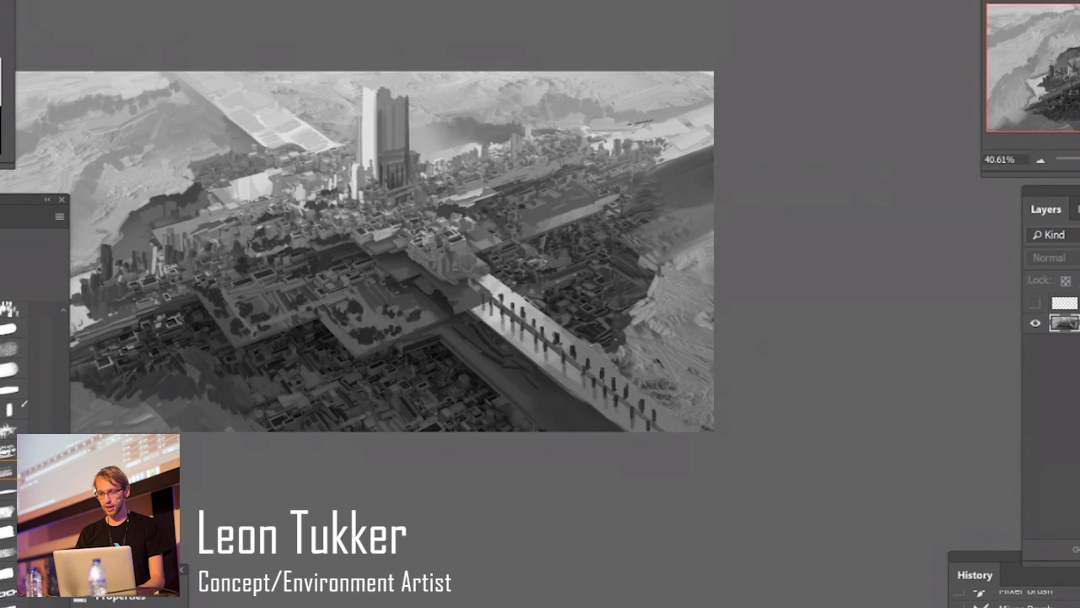
drag(549, 122, 514, 133)
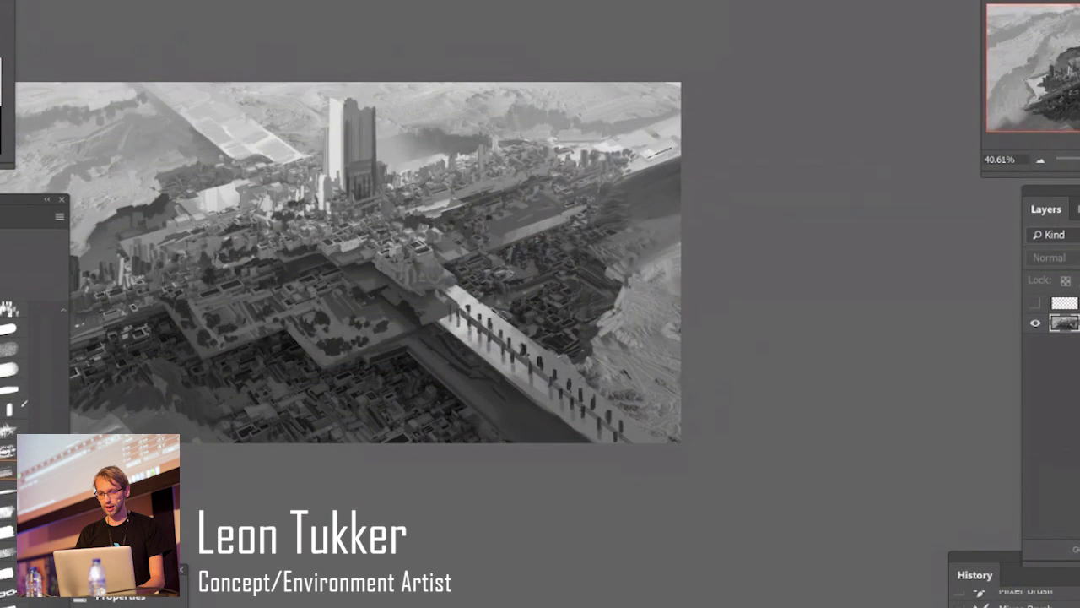
mouse_move(660, 152)
mouse_down()
mouse_move(648, 140)
mouse_move(676, 133)
mouse_up()
drag(617, 146, 642, 144)
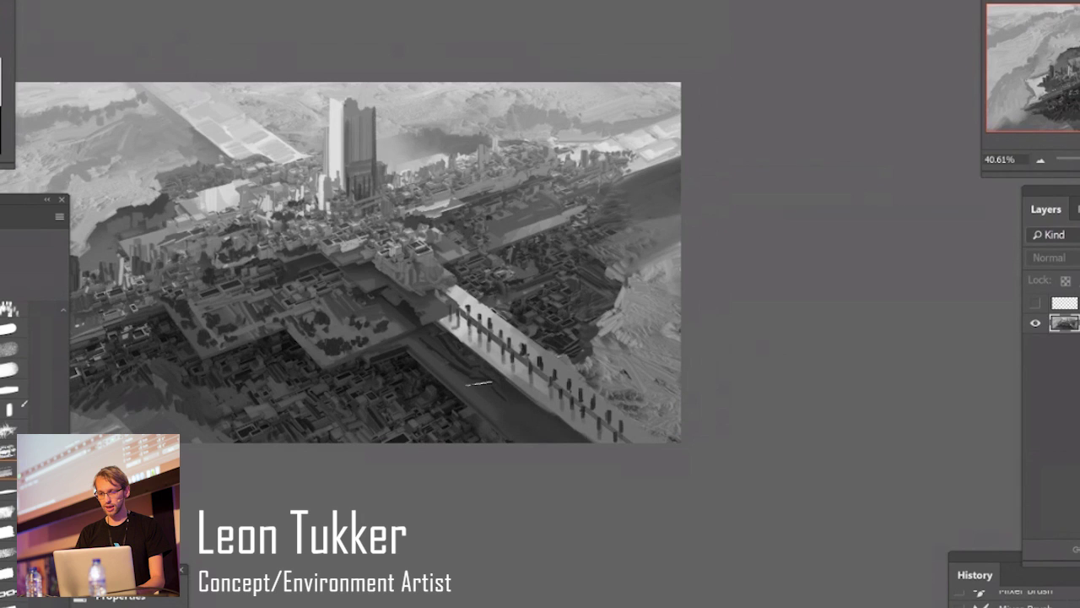
Rework the dark channel alongside the bridge with cloned texture and subtle strokes.
key(z)
drag(479, 392, 482, 352)
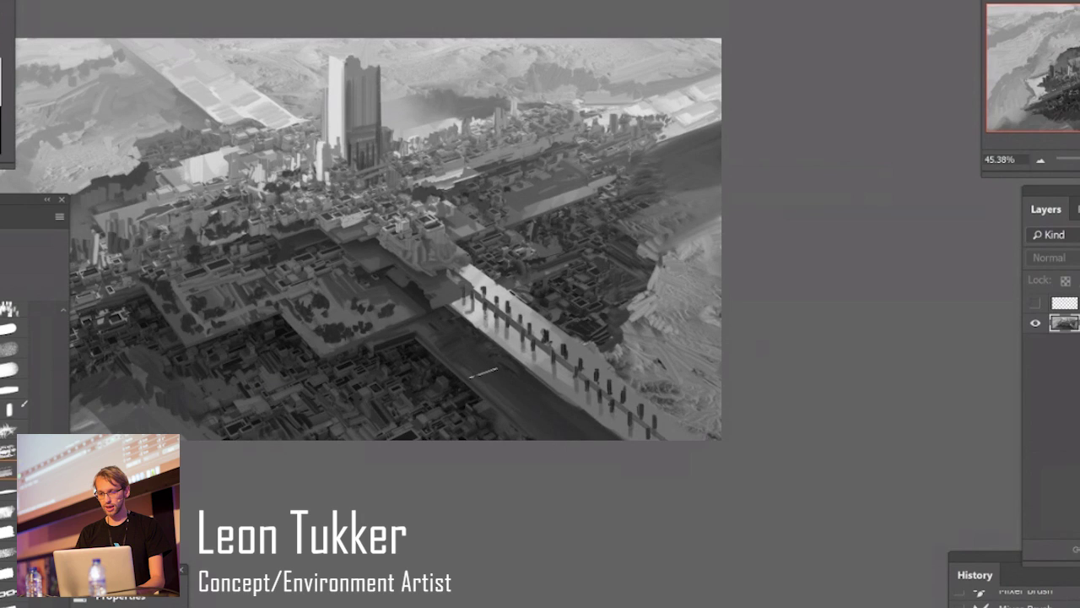
key(b)
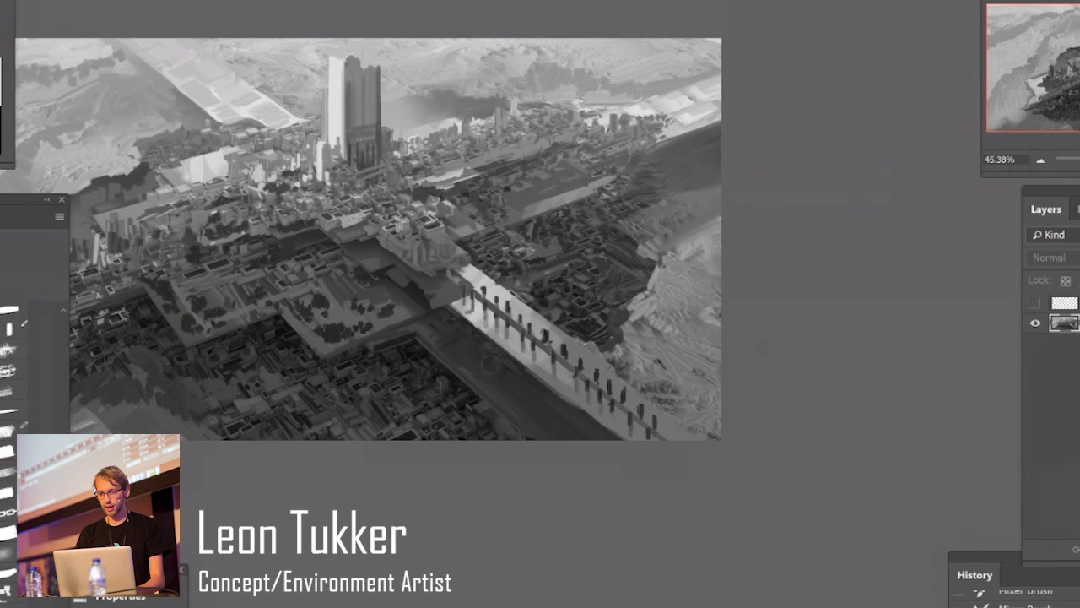
drag(477, 348, 477, 353)
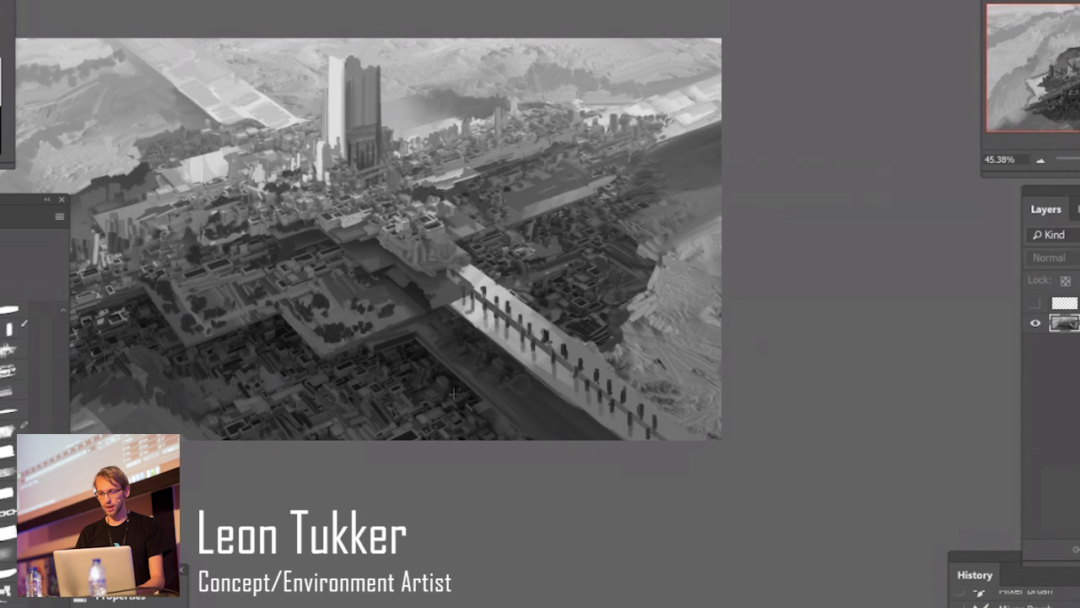
drag(520, 392, 532, 408)
key(b)
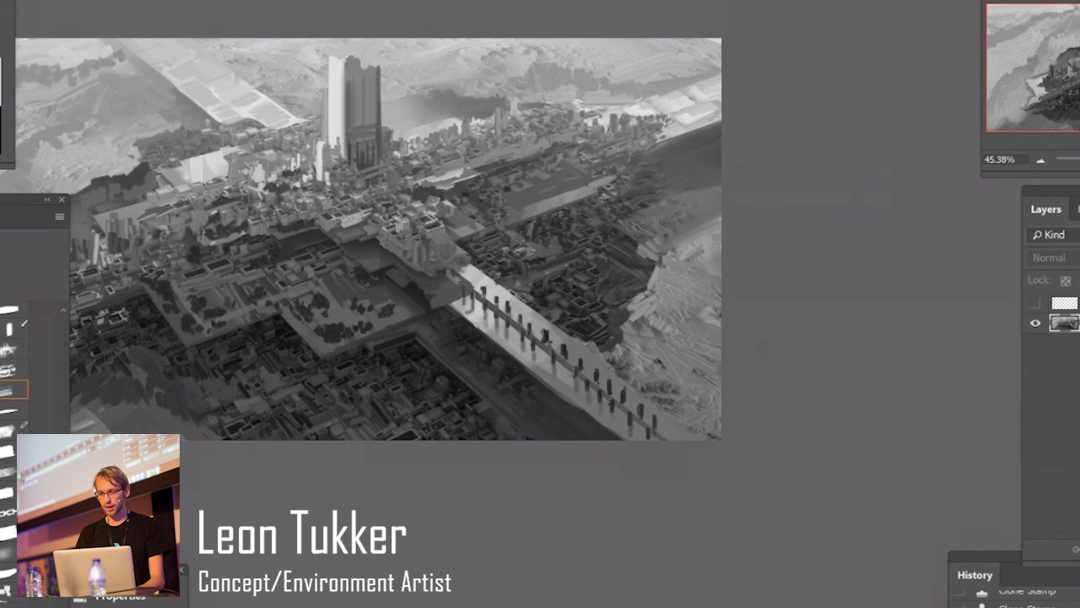
drag(1079, 161, 472, 1)
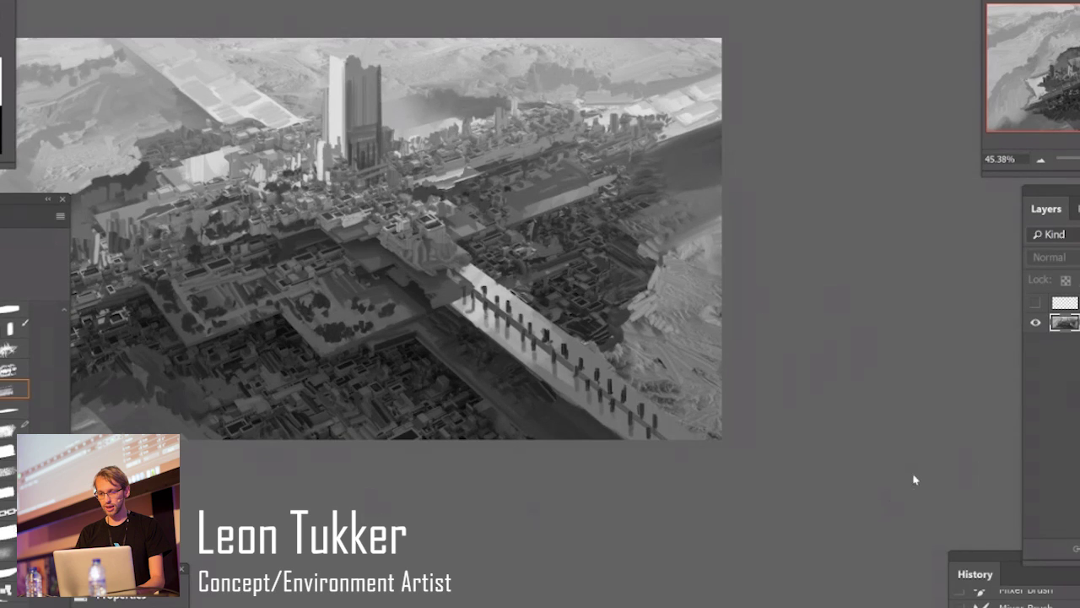
Paint a bright flat platform with a dark lower edge at the painting's left border, beyond the city's tip.
mouse_move(499, 240)
mouse_down()
mouse_move(572, 234)
mouse_move(656, 281)
mouse_up()
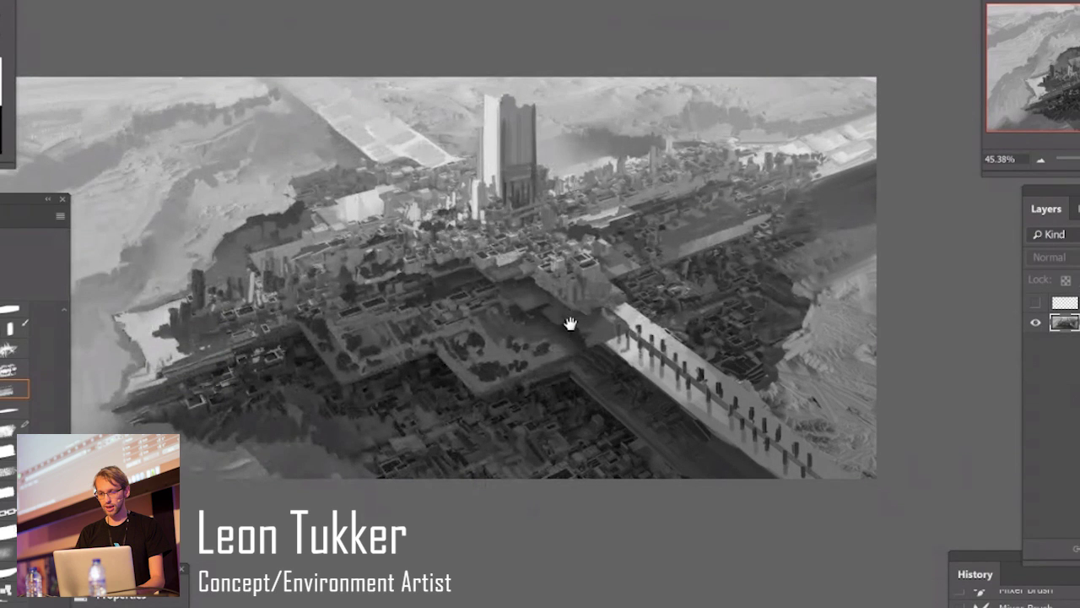
drag(391, 368, 644, 307)
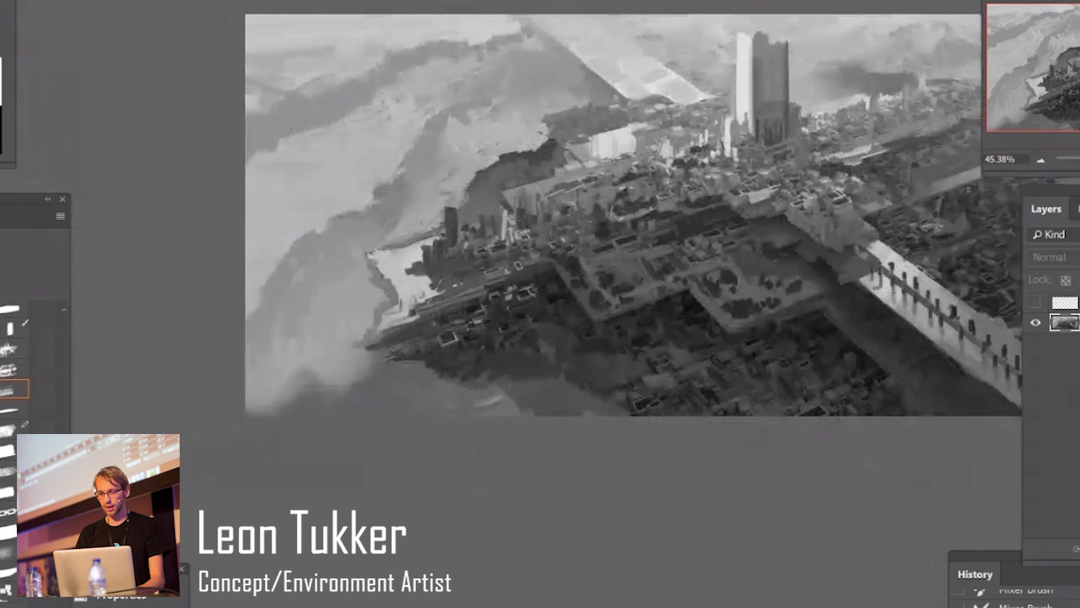
mouse_move(293, 289)
mouse_down()
mouse_move(251, 296)
mouse_move(299, 285)
mouse_up()
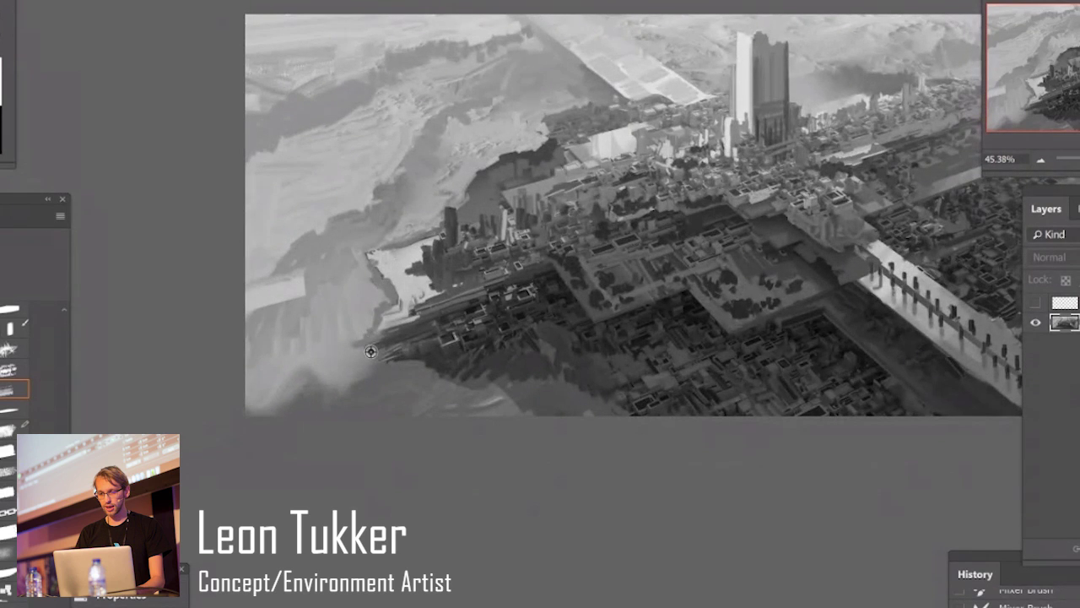
mouse_move(274, 390)
mouse_down()
mouse_move(296, 374)
mouse_move(258, 376)
mouse_move(306, 369)
mouse_move(268, 363)
mouse_move(253, 373)
mouse_move(291, 355)
mouse_up()
alt+click(403, 289)
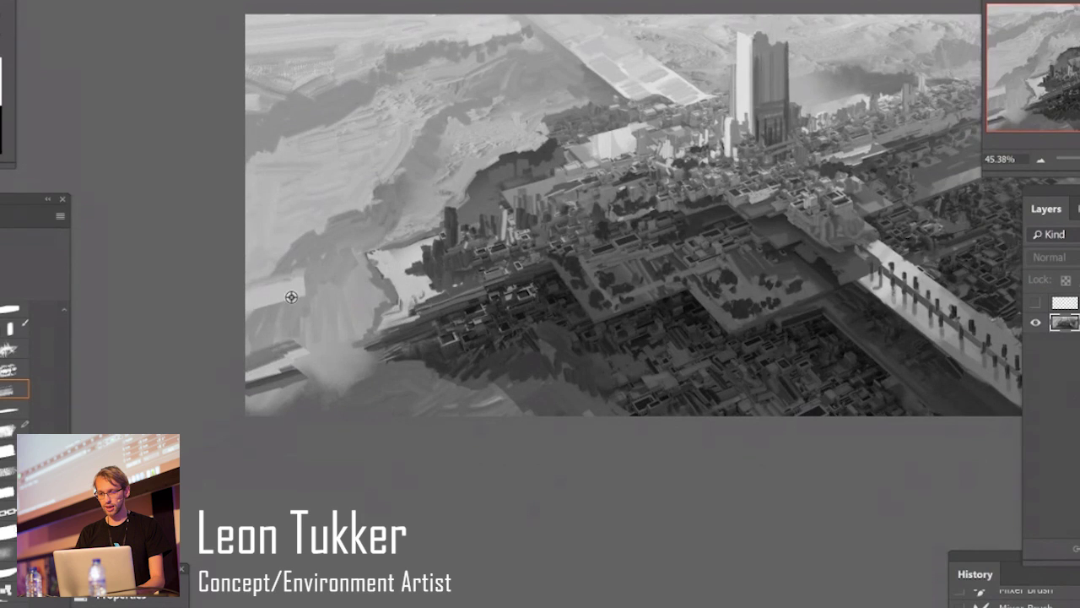
mouse_move(290, 314)
mouse_down()
mouse_move(253, 342)
mouse_move(291, 360)
mouse_move(319, 350)
mouse_move(300, 362)
mouse_move(334, 362)
mouse_up()
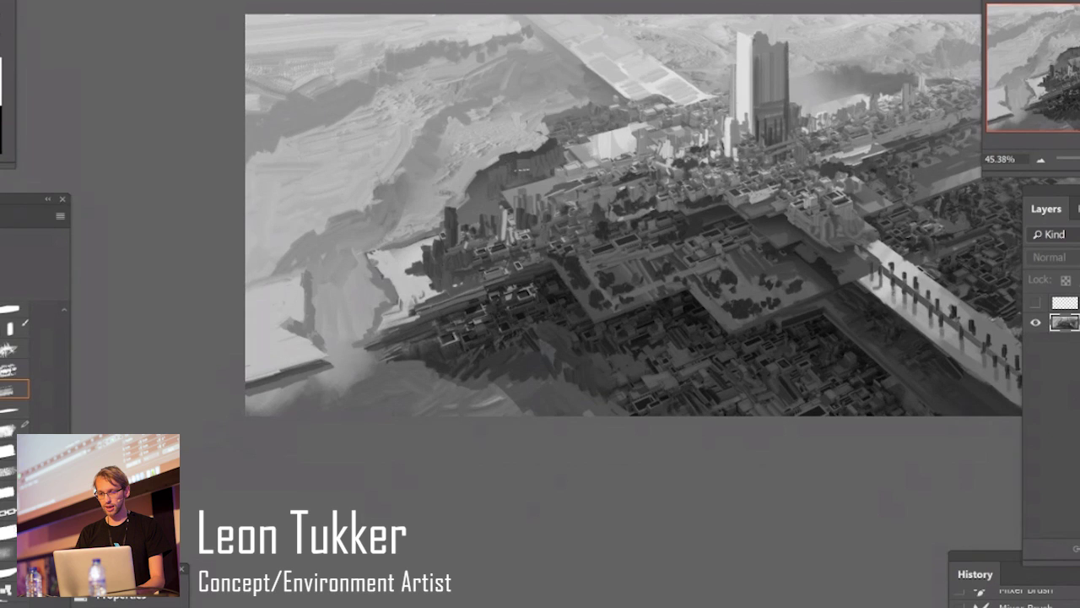
drag(659, 126, 521, 200)
Check how the new bright platform reads against the city and the whole composition.
ctrl+drag(584, 303, 629, 291)
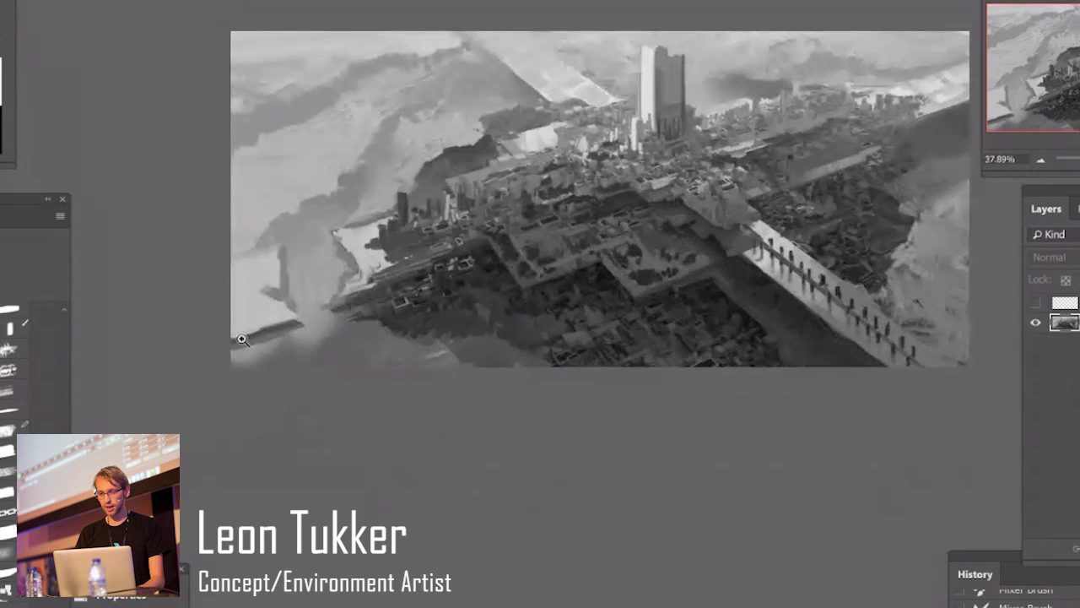
ctrl+drag(280, 313, 315, 279)
alt+scroll(324, 281, down, 5)
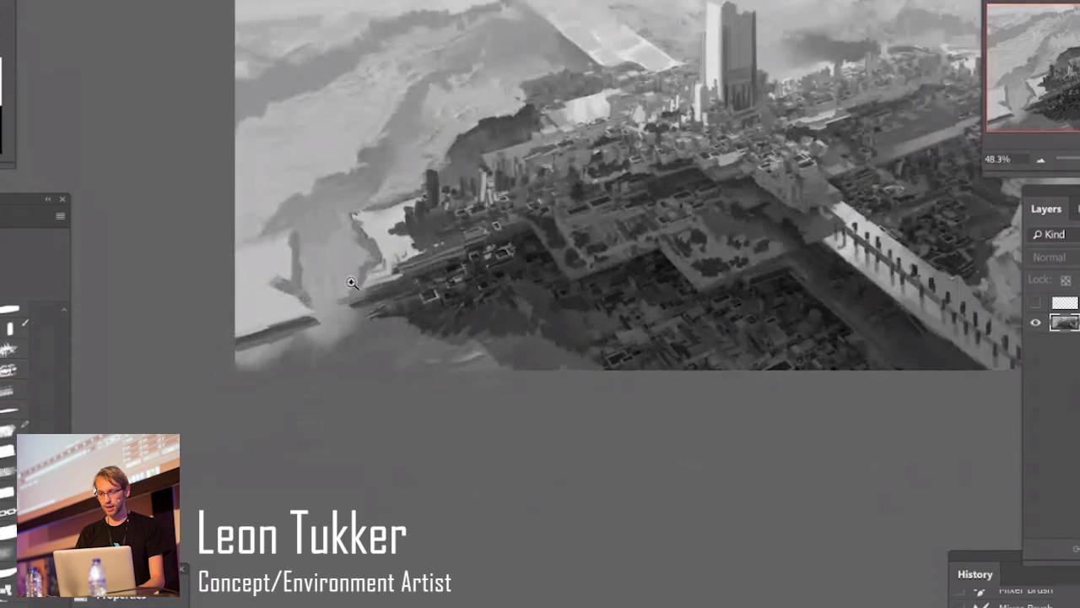
drag(527, 250, 490, 275)
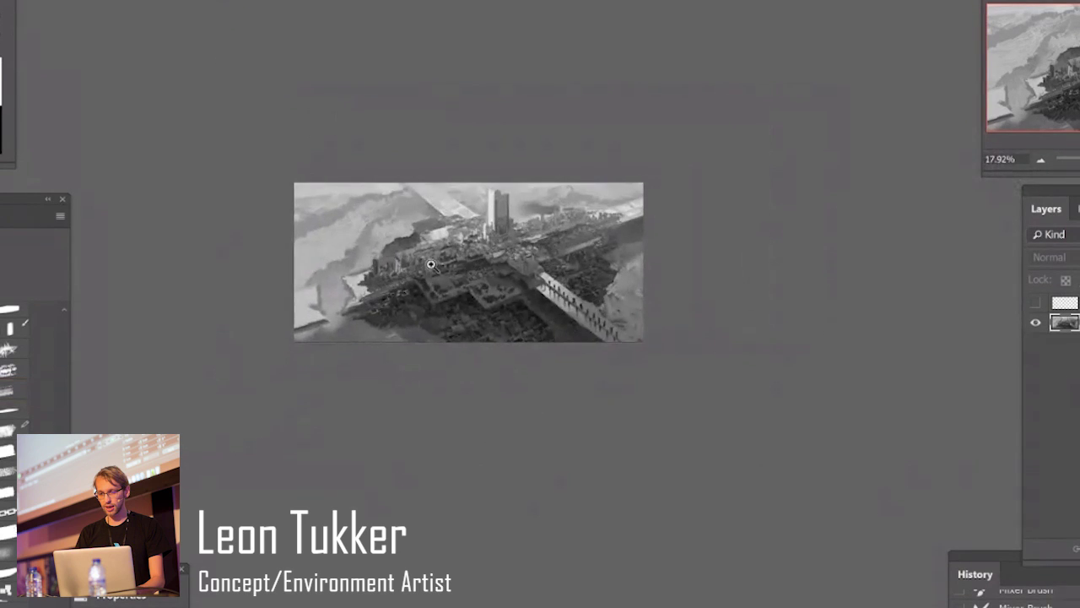
alt+scroll(464, 258, up, 2)
alt+scroll(473, 239, up, 2)
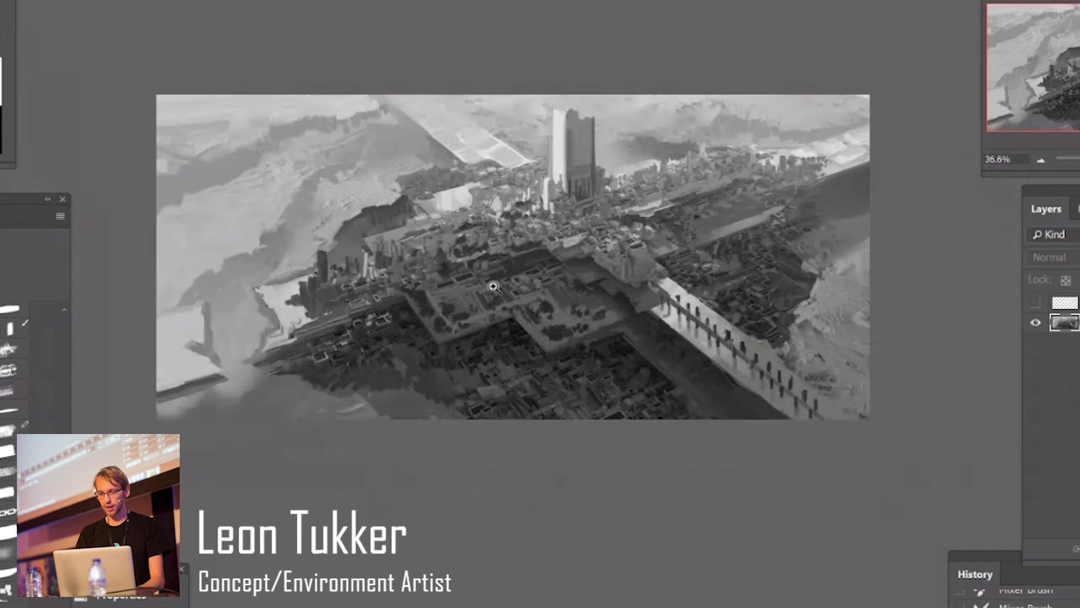
alt+scroll(316, 331, up, 1)
drag(405, 323, 390, 330)
ctrl+drag(760, 382, 731, 384)
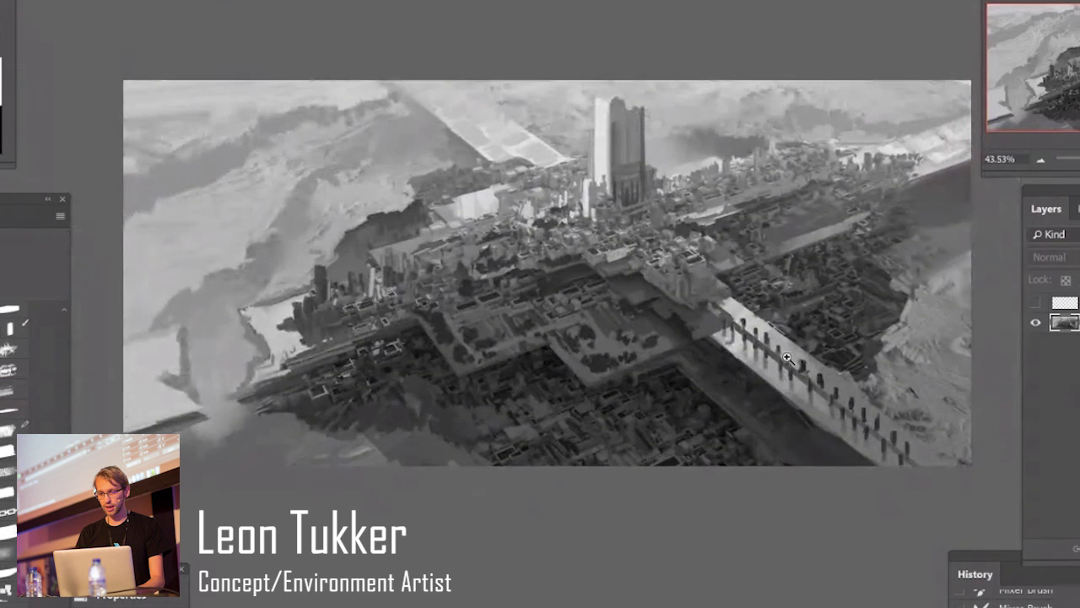
alt+scroll(770, 365, down, 1)
Add a new layer directly above the painting and set its blending mode to Overlay.
key(ctrl+shift+alt+n)
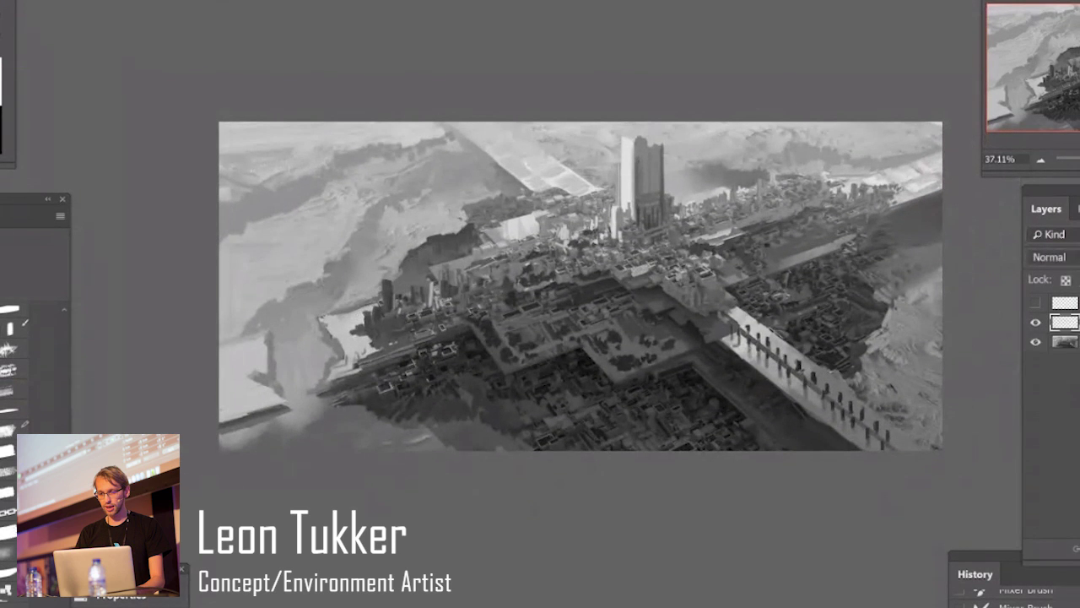
click(1062, 258)
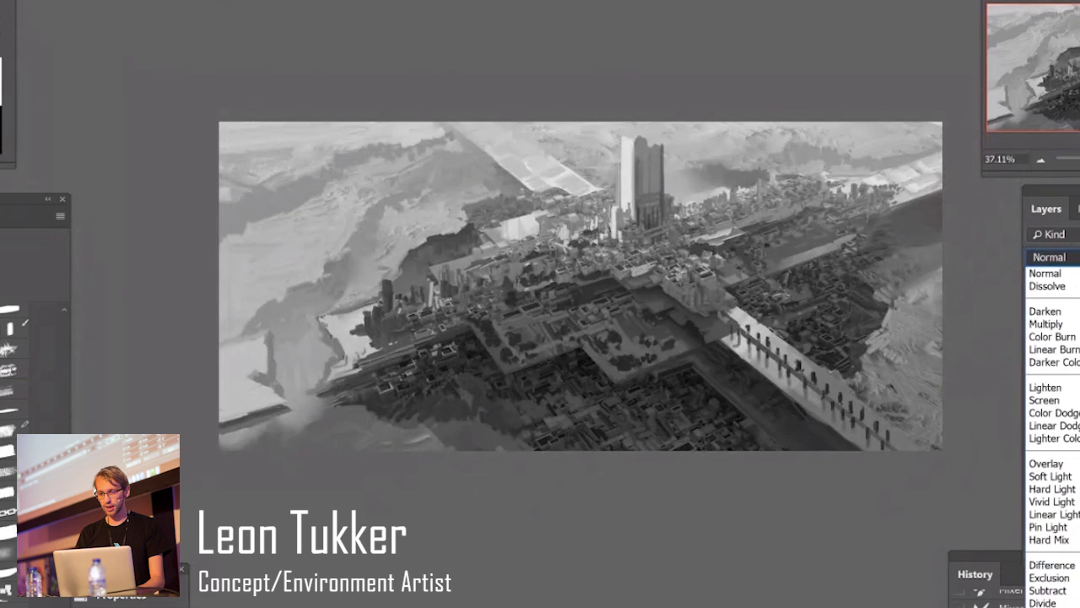
click(1046, 463)
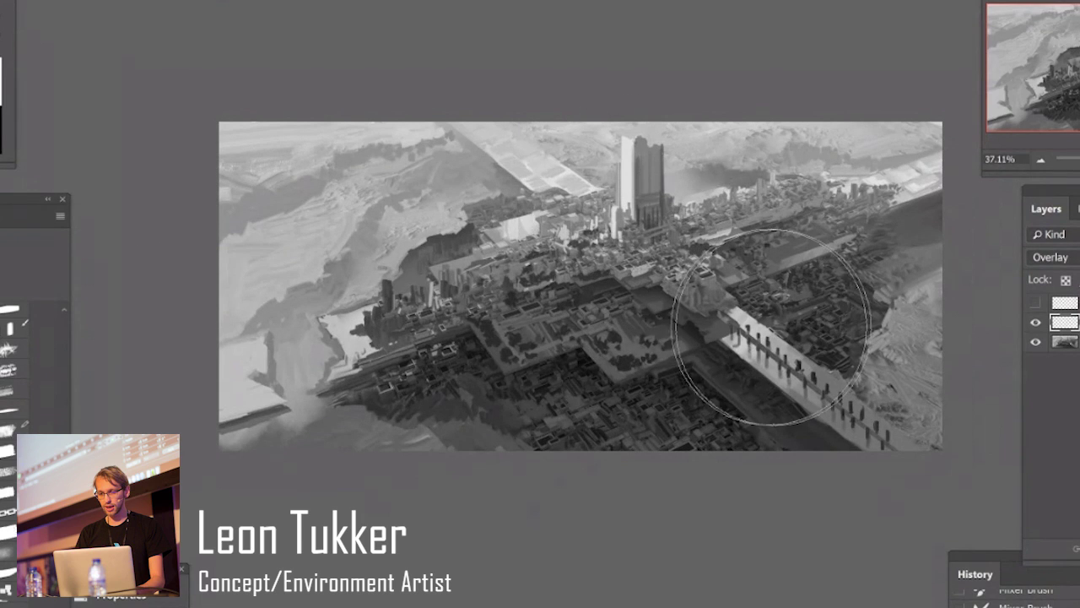
Reduce the brush size and paint soft highlights on the central tower's lit side and the bright buildings beside it.
key(bracketleft)
key(bracketleft)
key(bracketleft)
key(bracketleft)
key(bracketleft)
key(bracketleft)
key(bracketleft)
key(bracketleft)
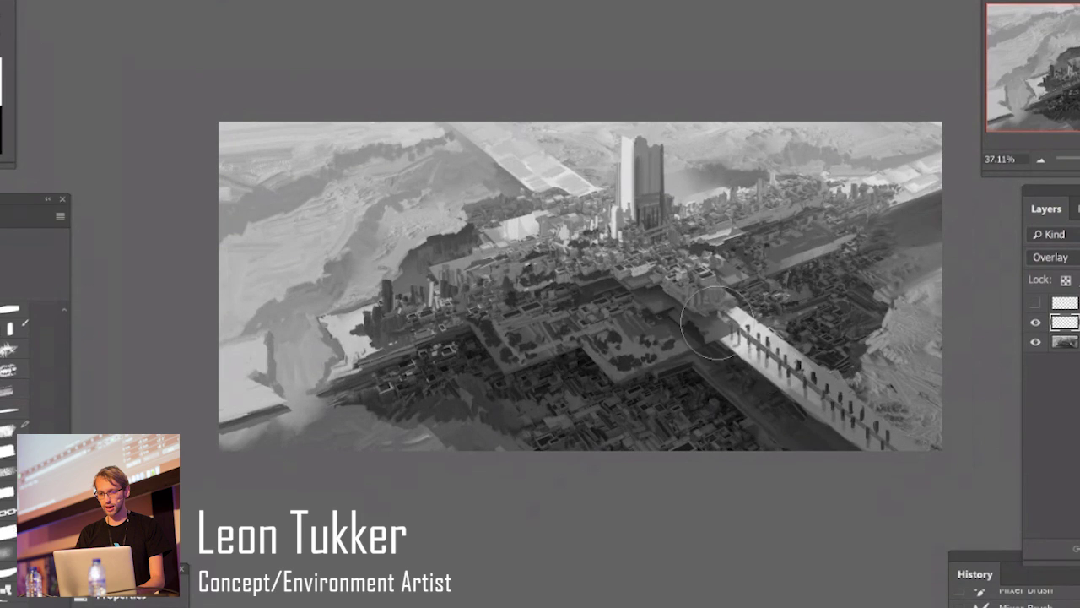
drag(625, 204, 621, 221)
mouse_move(621, 136)
mouse_down()
mouse_move(623, 170)
mouse_move(624, 154)
mouse_up()
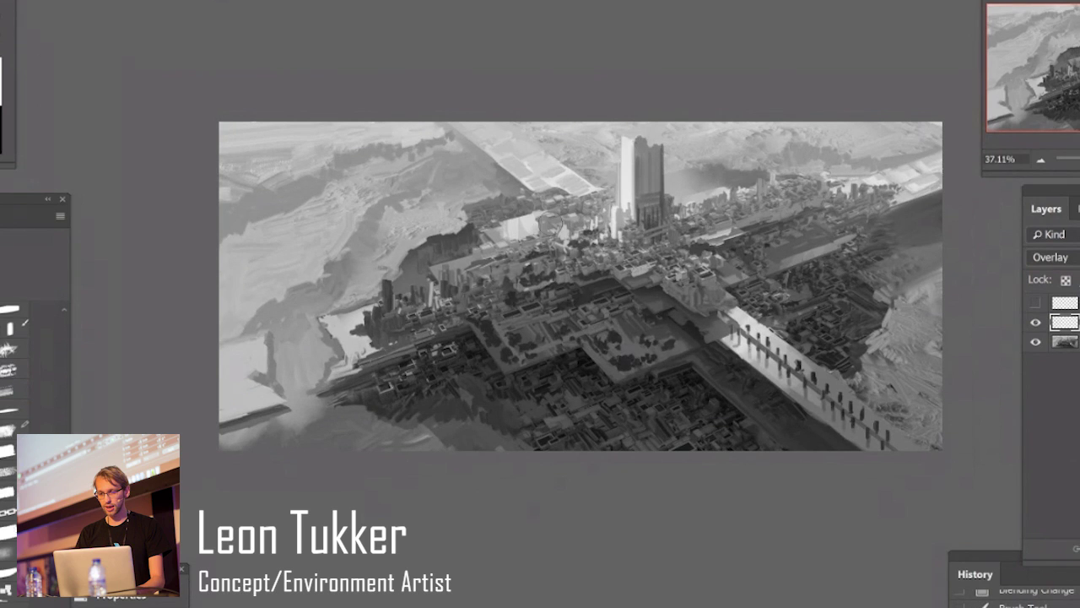
drag(549, 222, 525, 224)
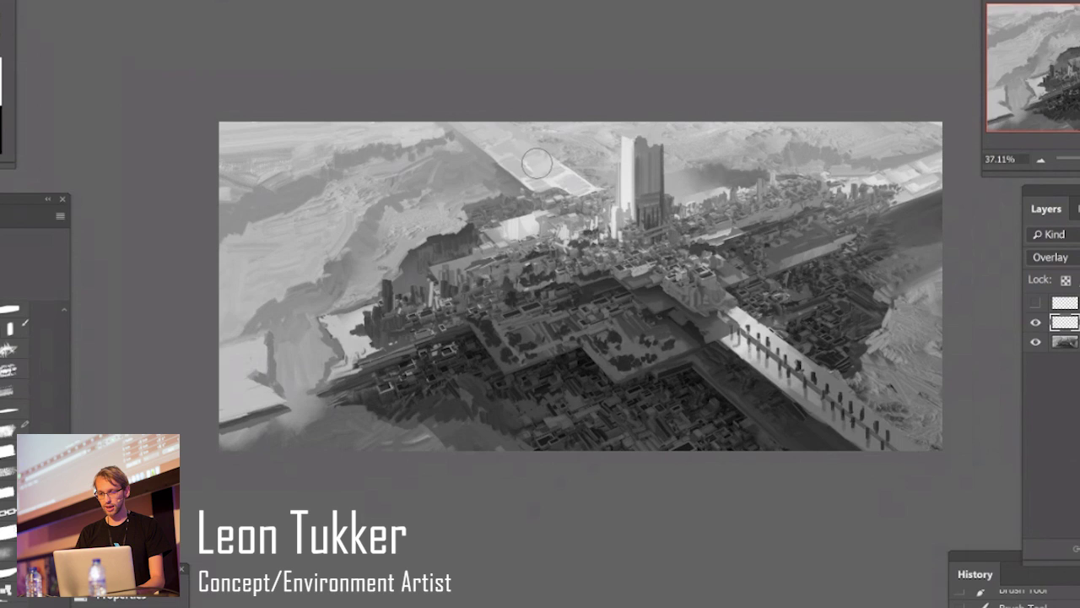
Brush soft Overlay highlights onto the buildings beside the tower, the distant edge of the city and its near tip.
drag(707, 236, 742, 225)
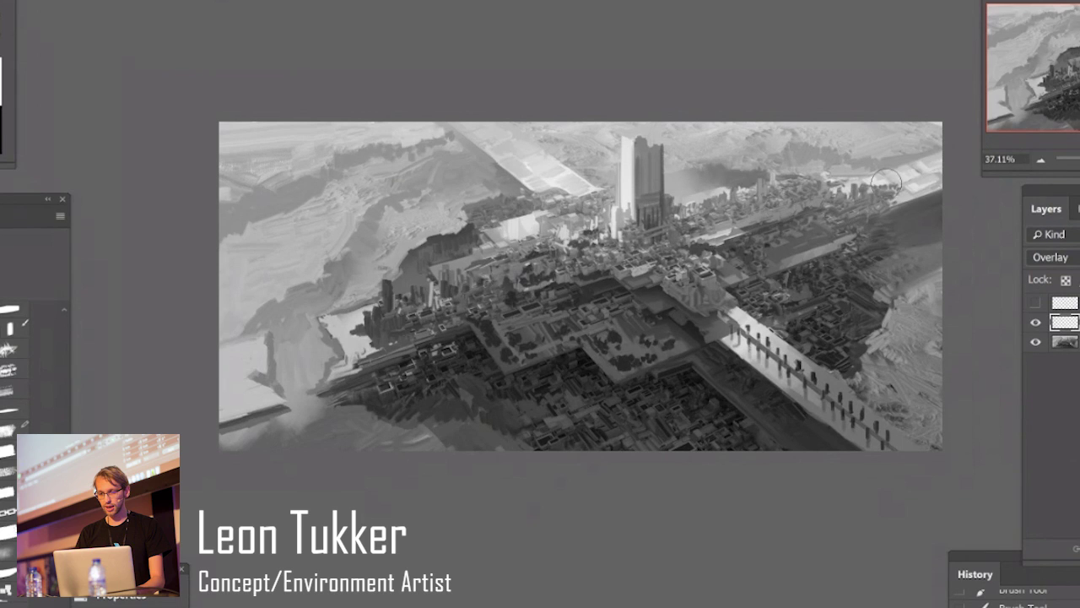
drag(874, 191, 852, 195)
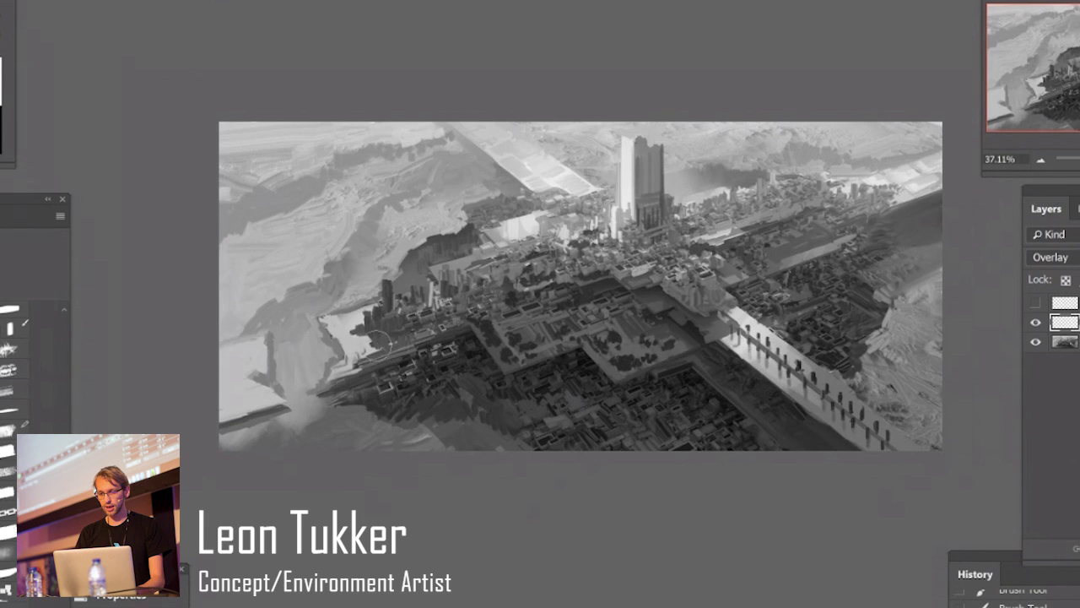
mouse_move(377, 346)
mouse_down()
mouse_move(349, 368)
mouse_move(360, 357)
mouse_move(363, 317)
mouse_move(358, 361)
mouse_up()
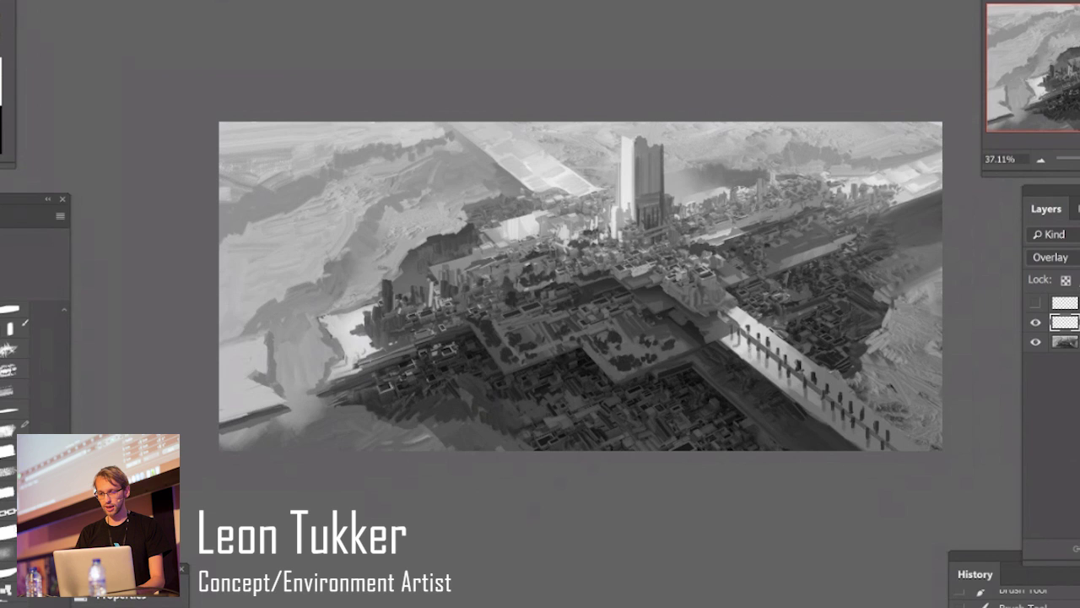
Check the strengthened light across the whole composition and merge the Overlay layer down into the painting.
alt+scroll(735, 240, down, 2)
alt+scroll(747, 238, up, 2)
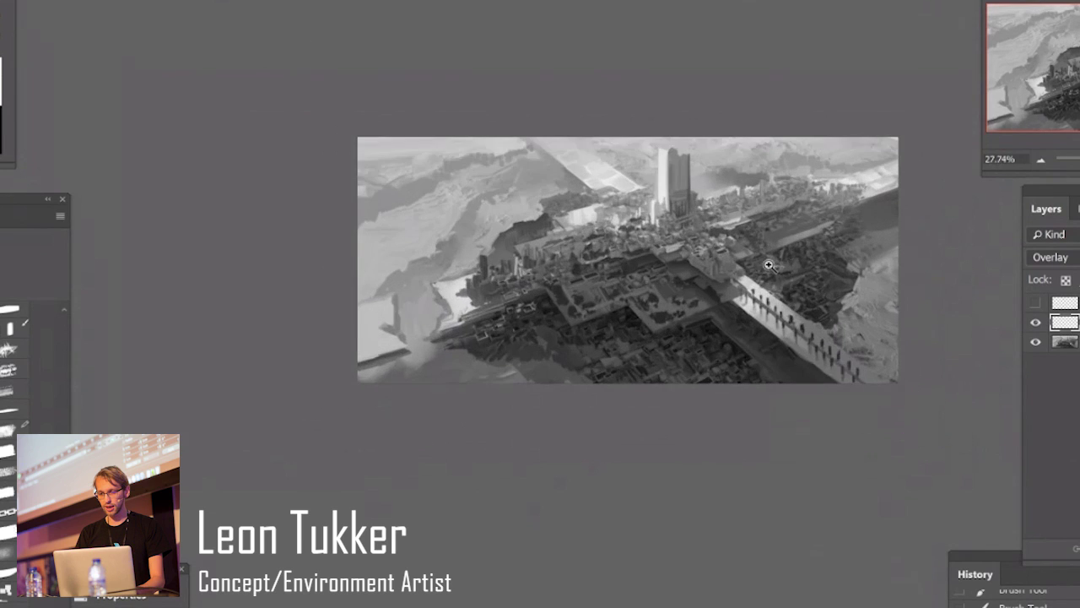
alt+scroll(805, 272, up, 4)
alt+scroll(779, 371, down, 3)
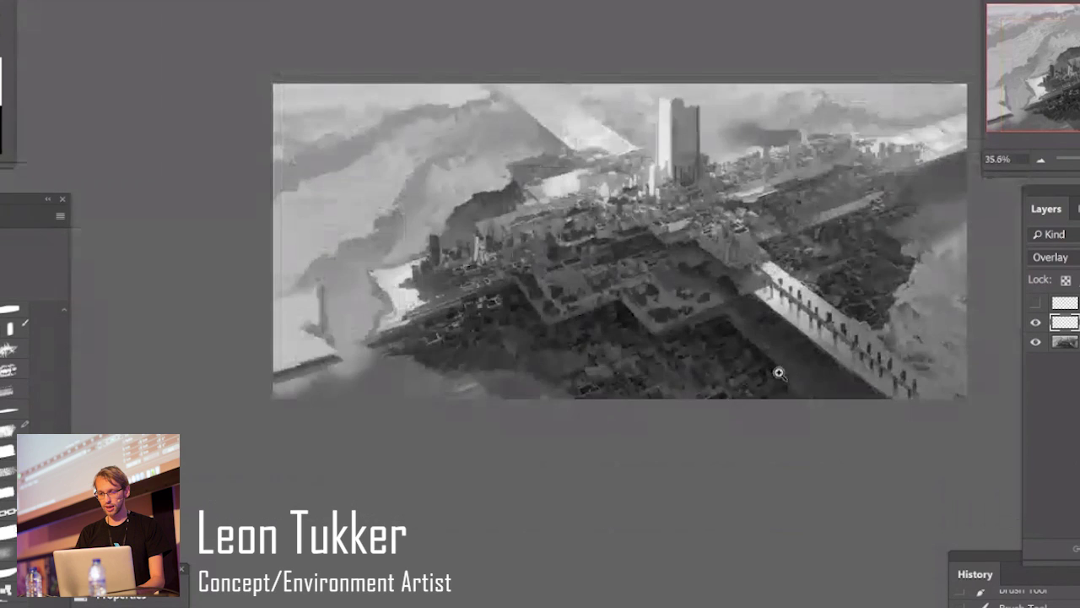
alt+scroll(716, 405, up, 2)
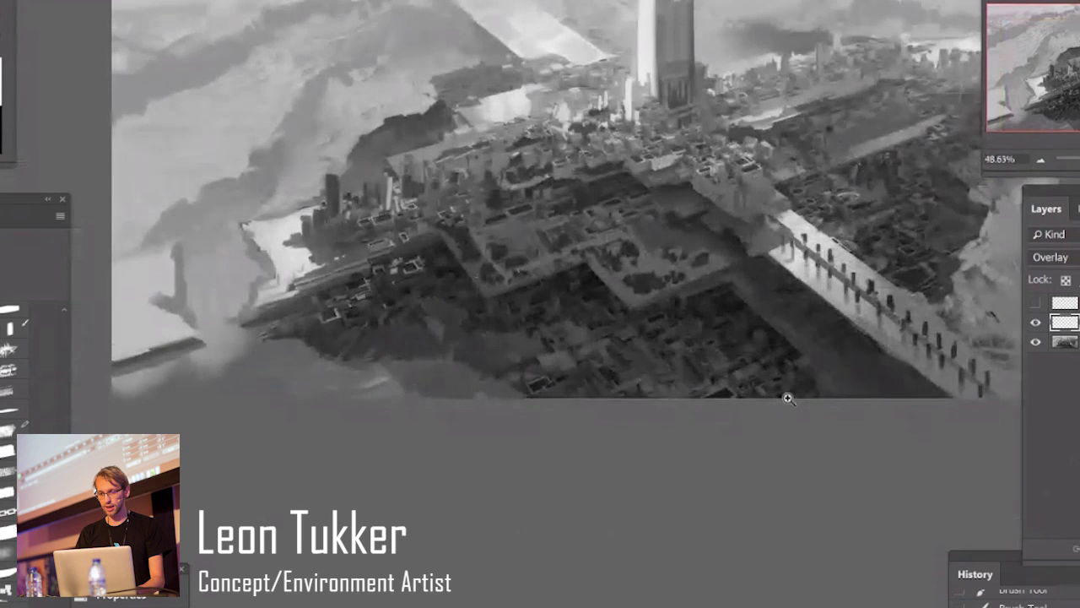
alt+scroll(784, 396, down, 1)
drag(813, 369, 776, 393)
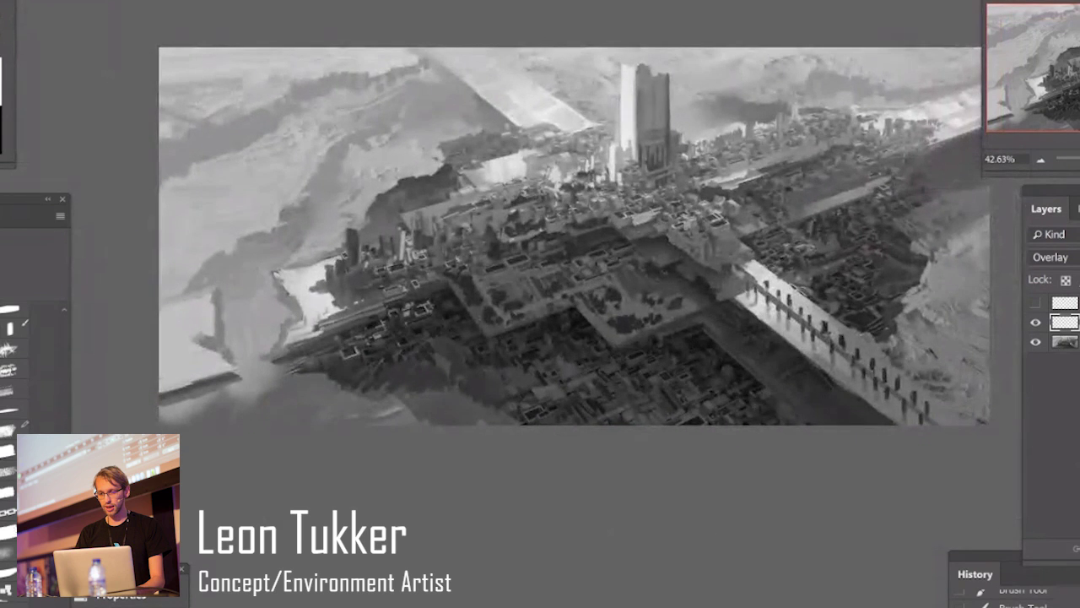
key(ctrl+e)
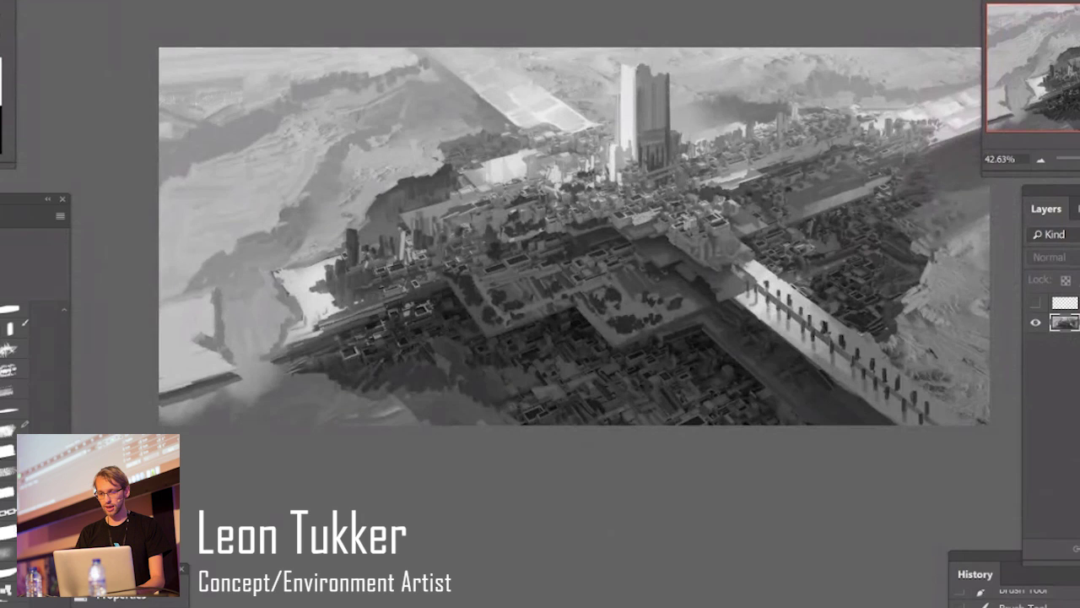
Add a new layer directly above the painting and set its blending mode to Screen.
key(ctrl+shift+alt+n)
click(1055, 257)
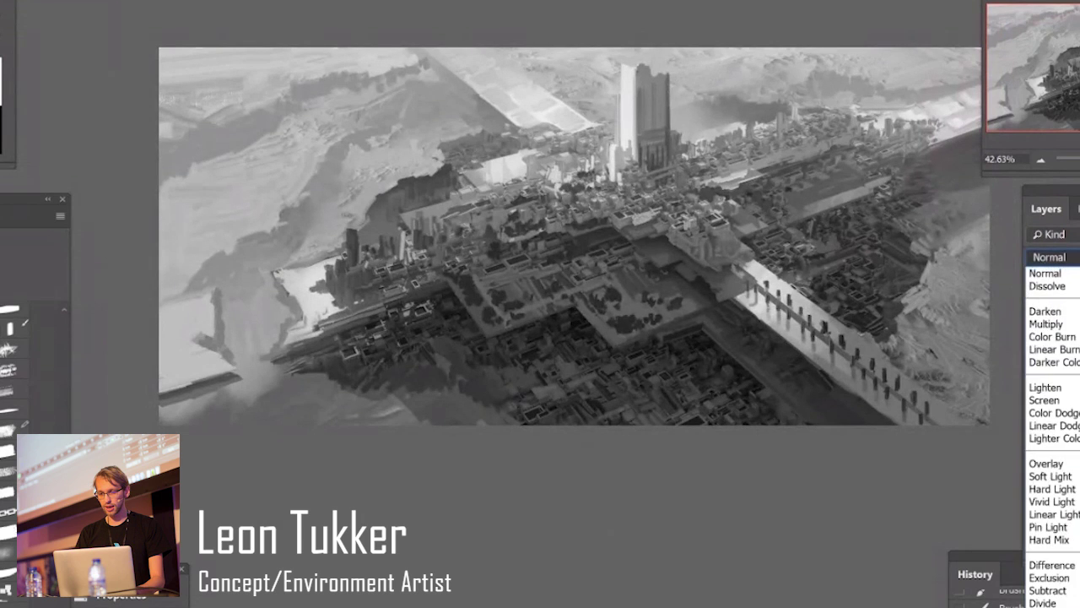
click(1070, 404)
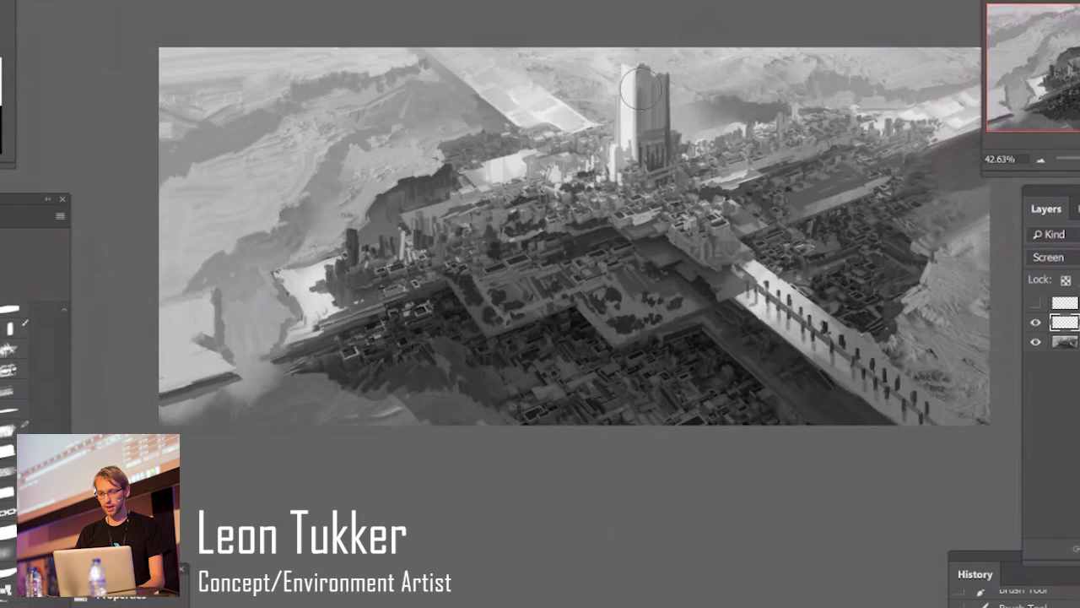
Enlarge the brush and paint a soft glow around the central tower's top and the sky on its lit side.
mouse_move(626, 57)
mouse_down()
mouse_move(613, 93)
mouse_move(575, 21)
mouse_up()
key(bracketright)
key(bracketright)
key(bracketright)
key(bracketright)
drag(620, 79, 619, 8)
drag(539, 67, 545, 24)
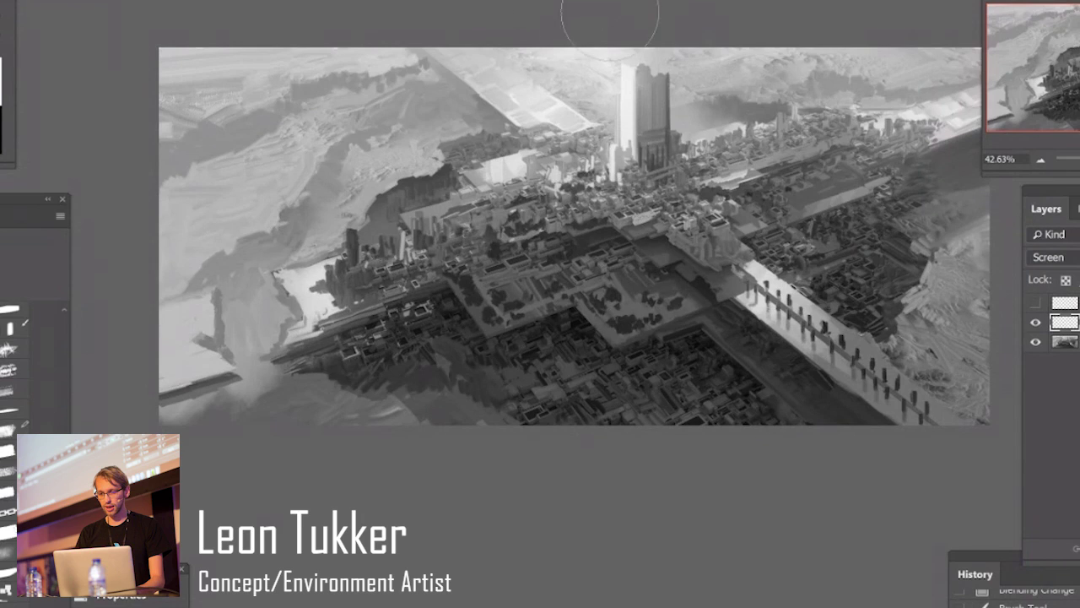
Vary the brush size and paint soft bright haze behind the tower's shaded side and around its top.
key(bracketleft)
key(bracketleft)
key(bracketleft)
key(bracketleft)
key(bracketleft)
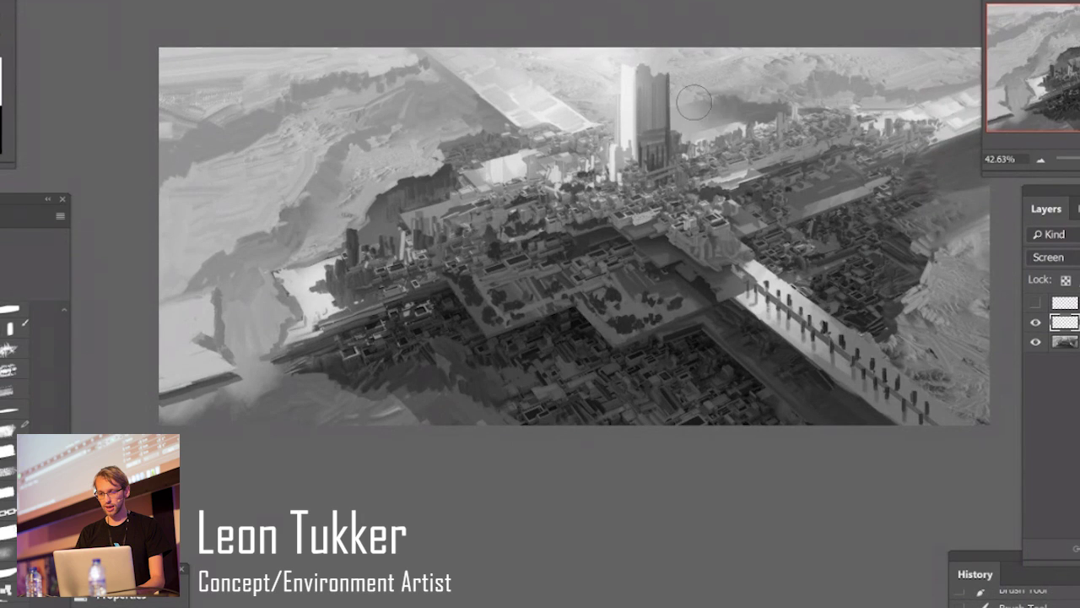
drag(693, 103, 672, 38)
key(bracketright)
key(bracketright)
key(bracketright)
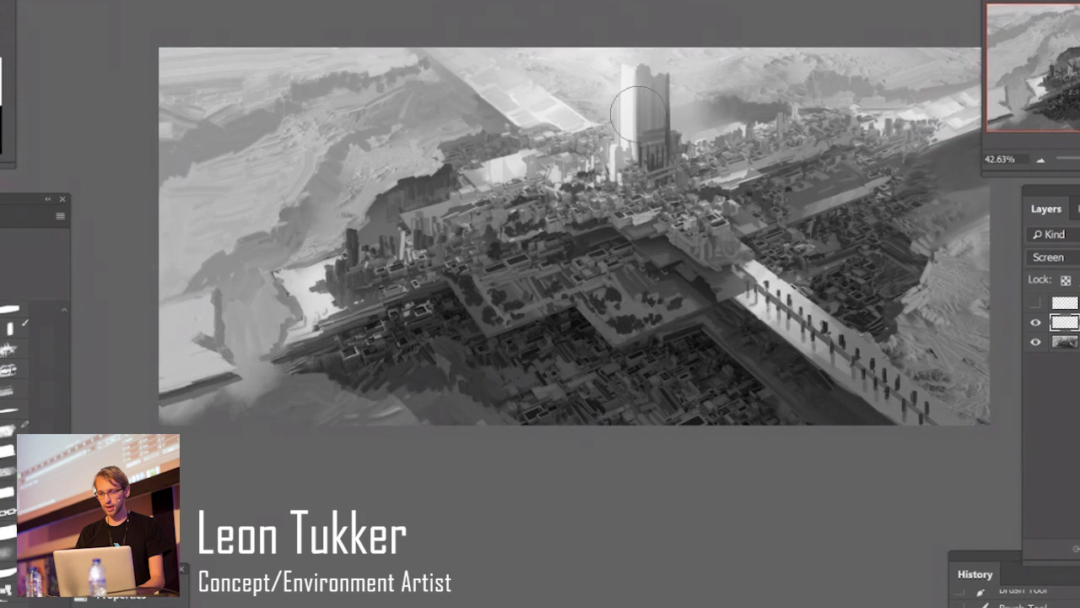
drag(638, 114, 680, 50)
key(bracketright)
key(bracketright)
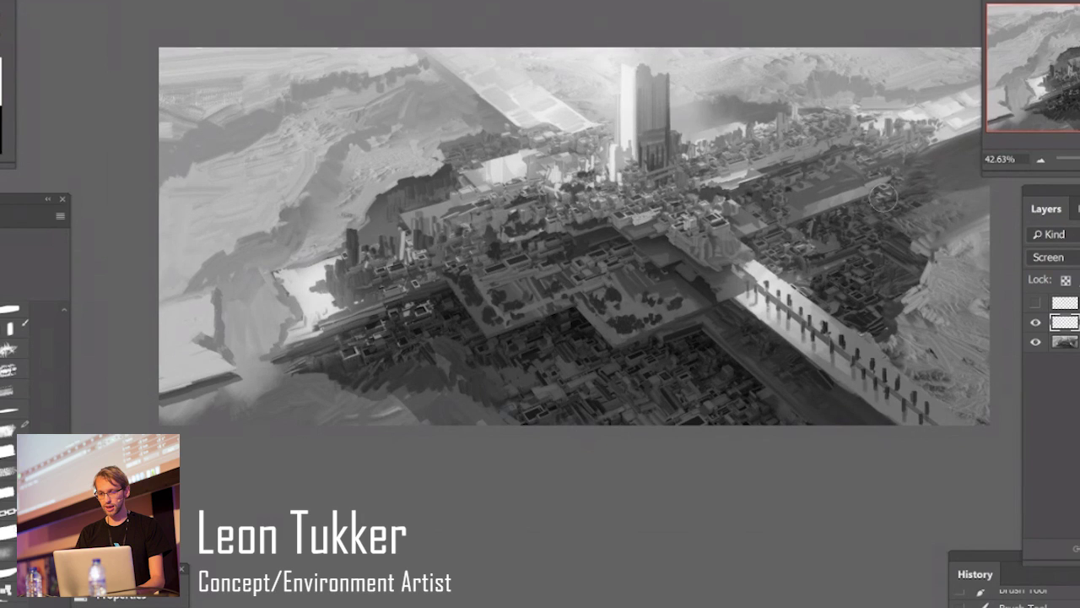
Paint faint haze over the lower city blocks and along the bright causeway with its pillars.
mouse_move(697, 326)
mouse_down()
mouse_move(687, 356)
mouse_move(816, 328)
mouse_move(687, 351)
mouse_up()
mouse_move(773, 332)
mouse_down()
mouse_move(742, 356)
mouse_move(822, 342)
mouse_up()
mouse_move(844, 306)
mouse_down()
mouse_move(793, 338)
mouse_move(830, 311)
mouse_move(782, 320)
mouse_move(832, 337)
mouse_move(801, 351)
mouse_move(850, 310)
mouse_move(860, 325)
mouse_move(815, 304)
mouse_up()
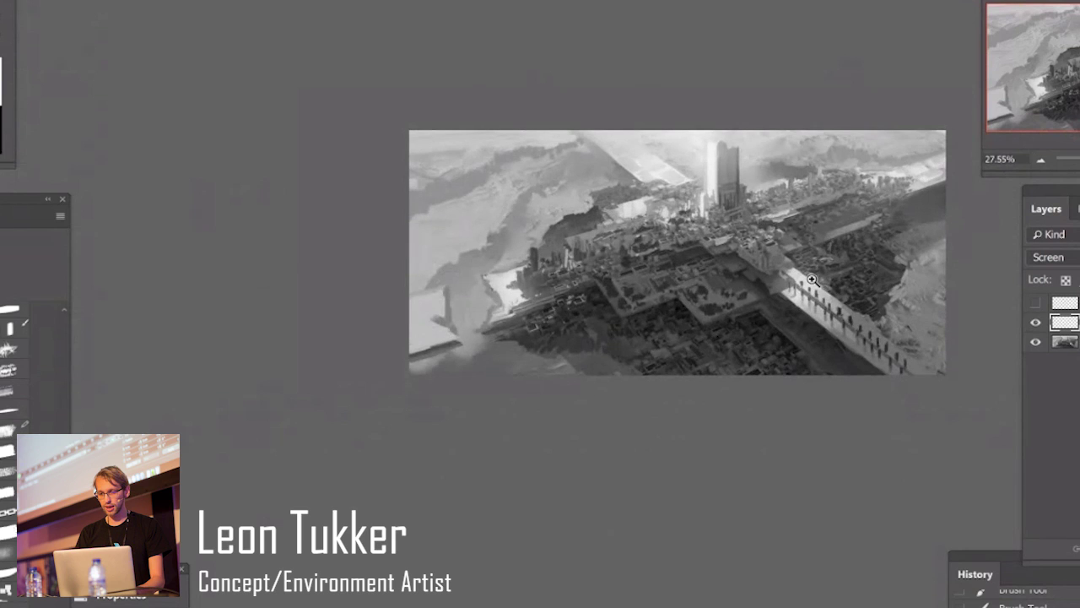
Create a merged copy of the painting and its Screen layer on a separate layer above them.
click(736, 202)
click(1065, 342)
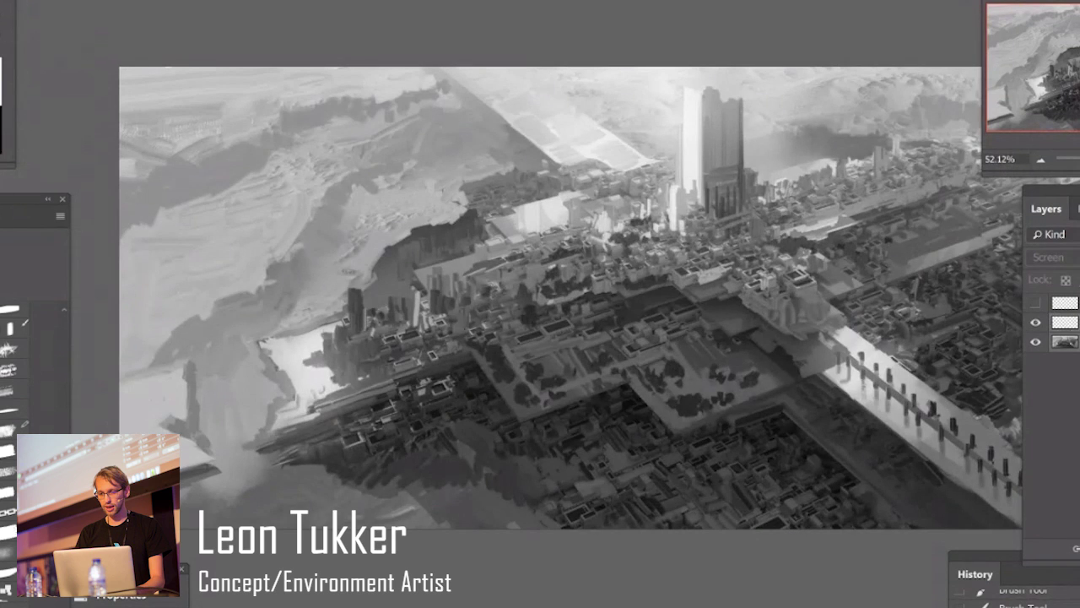
key(ctrl+alt+e)
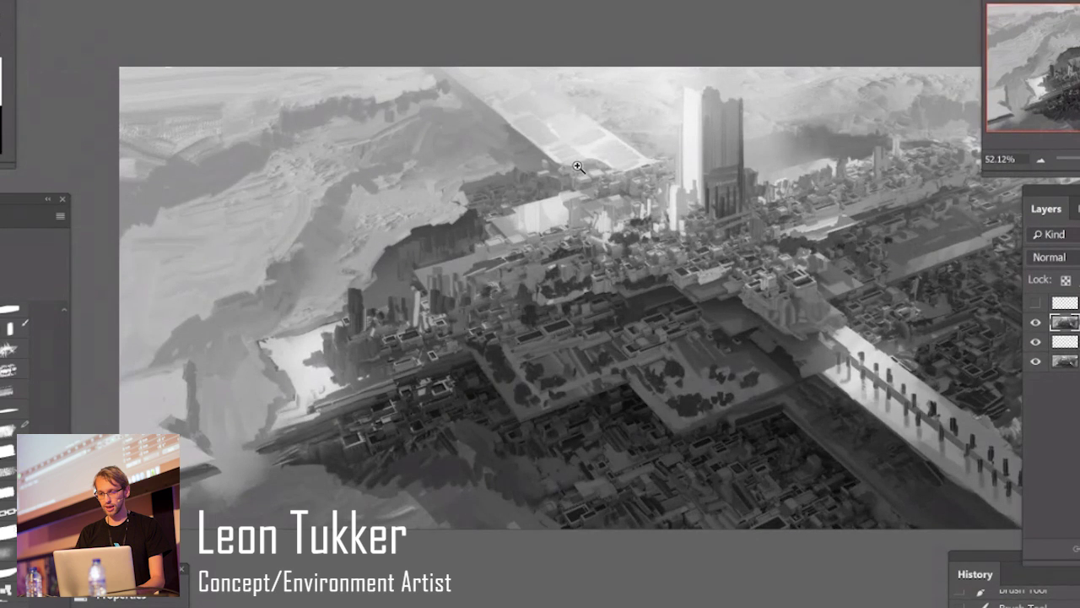
ctrl+drag(578, 167, 562, 169)
drag(588, 172, 519, 182)
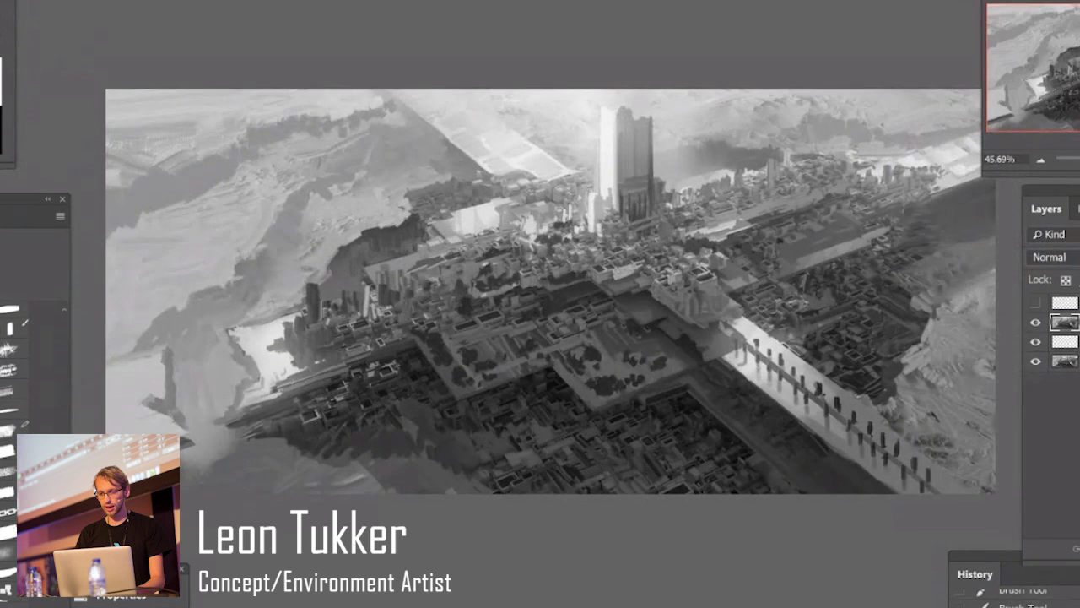
Apply the Dust & Scratches noise filter to the merged copy with a radius of 45 pixels and threshold 0.
click(1, 1)
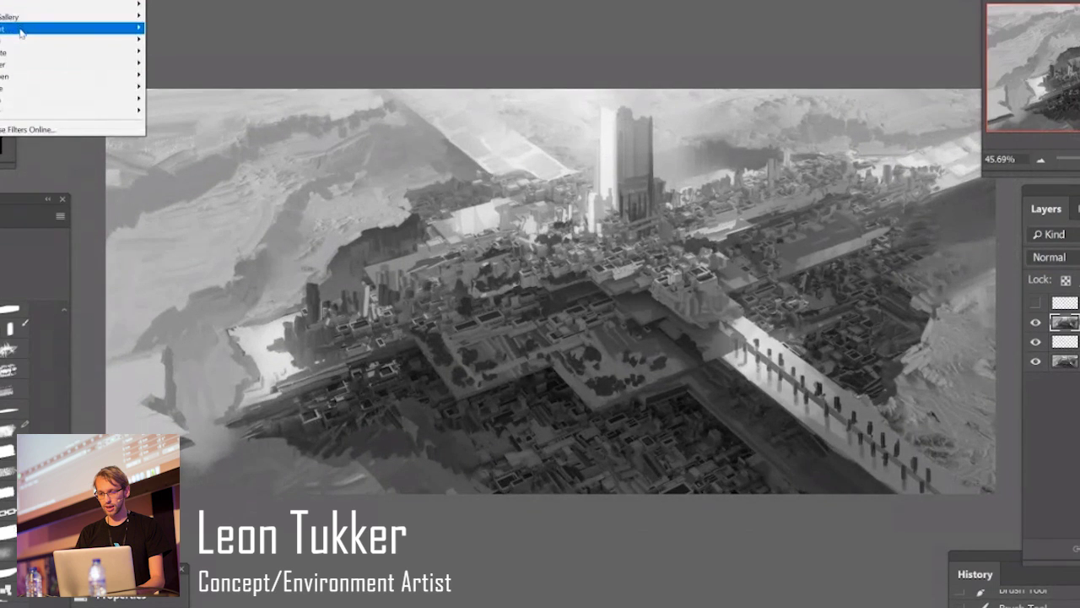
mouse_move(49, 44)
click(170, 66)
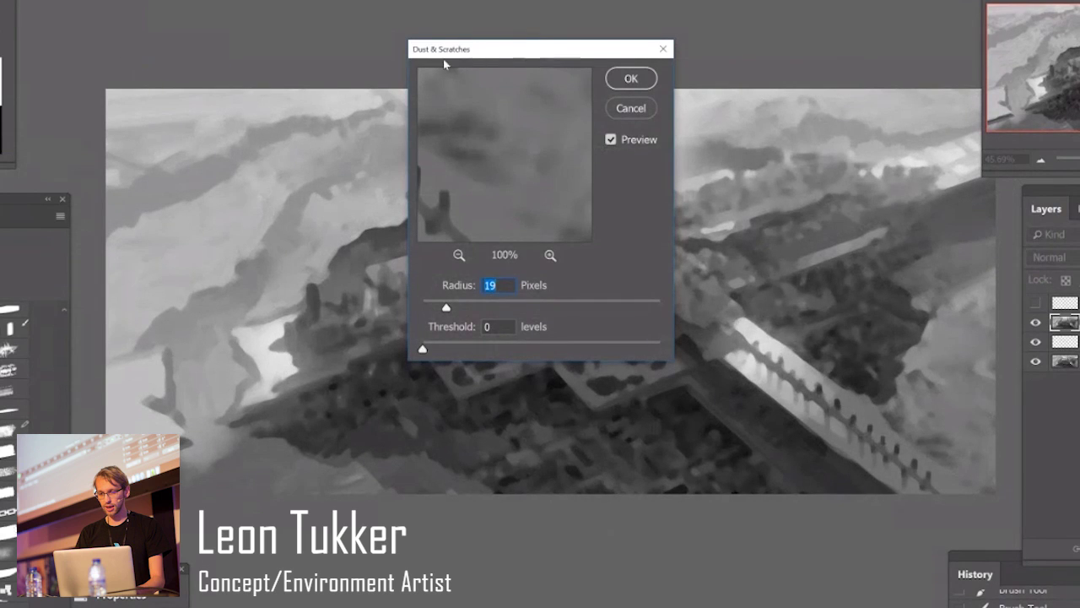
drag(552, 56, 323, 55)
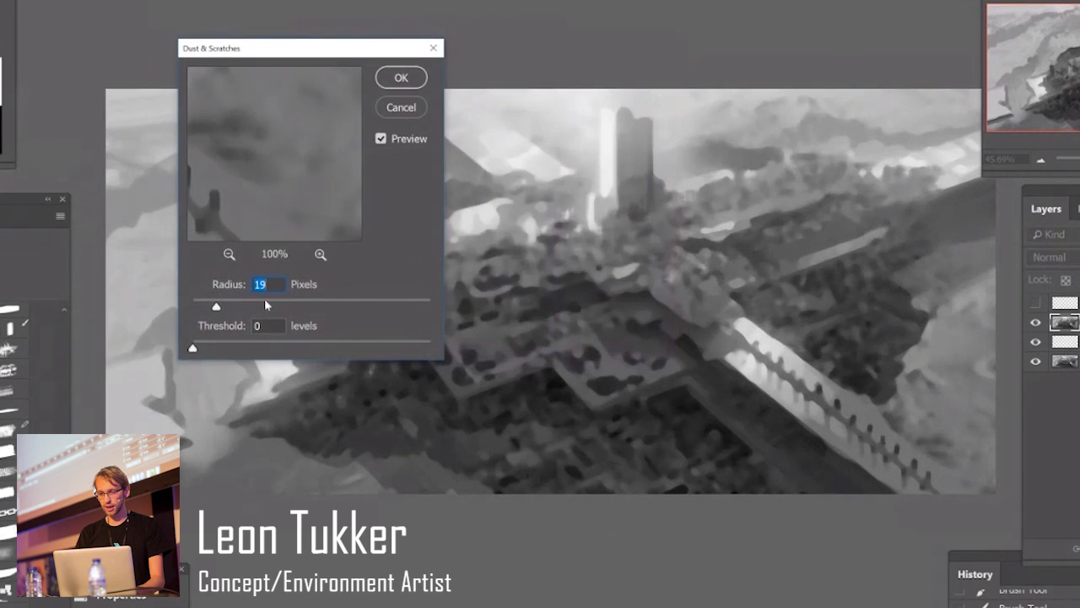
click(265, 302)
drag(265, 301, 249, 301)
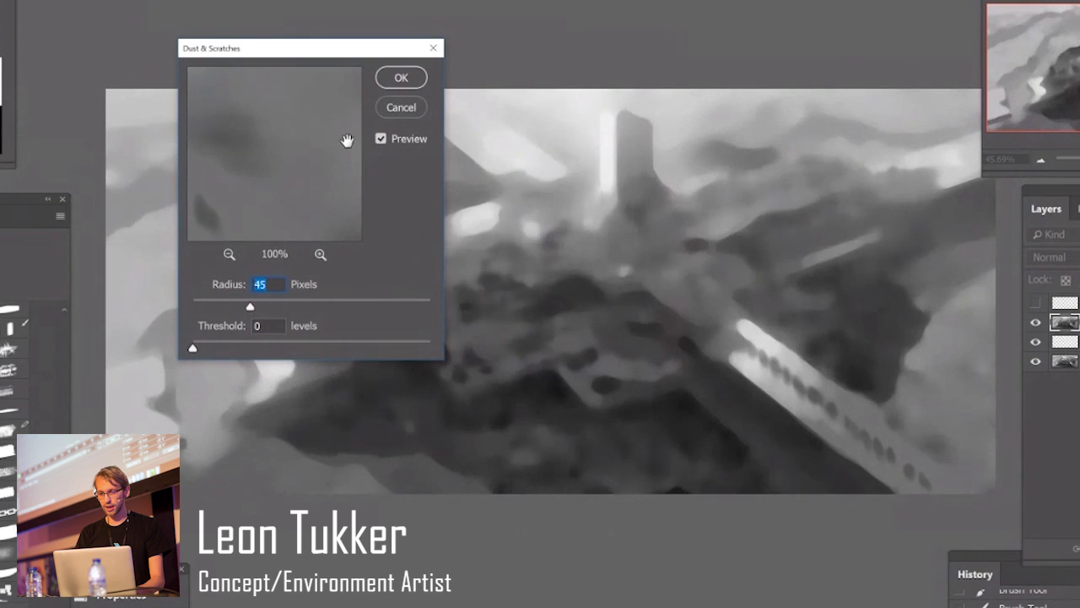
drag(358, 56, 279, 49)
click(321, 70)
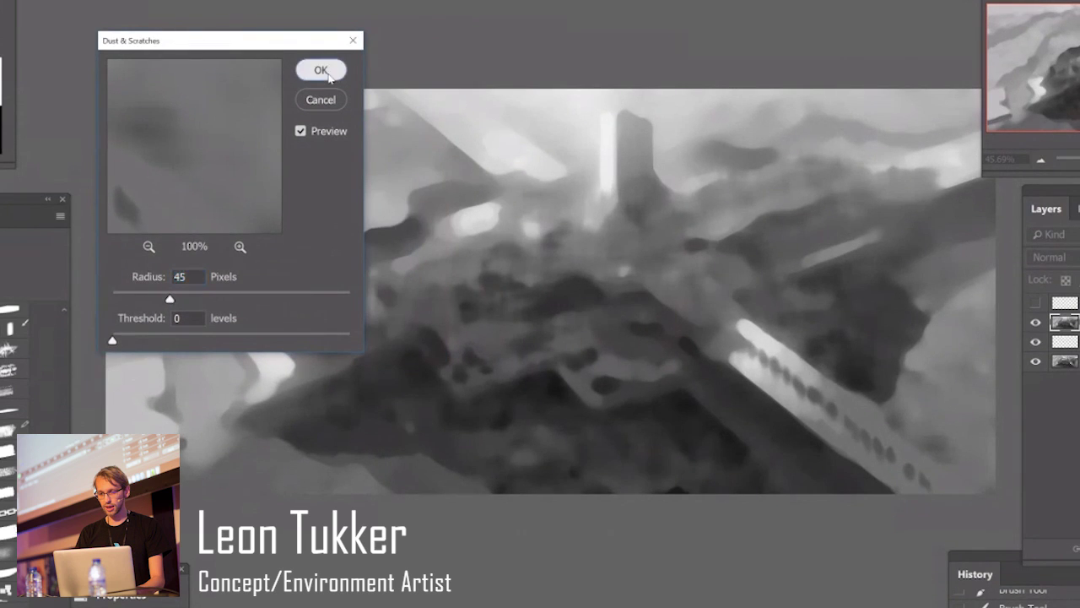
Examine the filtered copy's large value shapes at several sizes and hide it to compare with the detailed painting.
key(z)
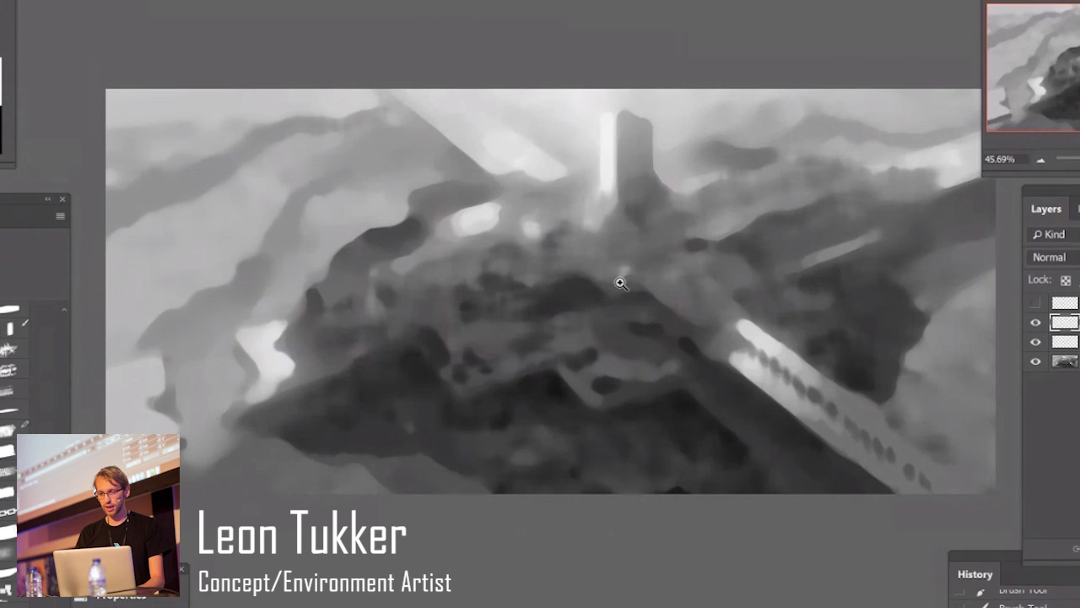
drag(624, 285, 562, 282)
drag(632, 322, 696, 305)
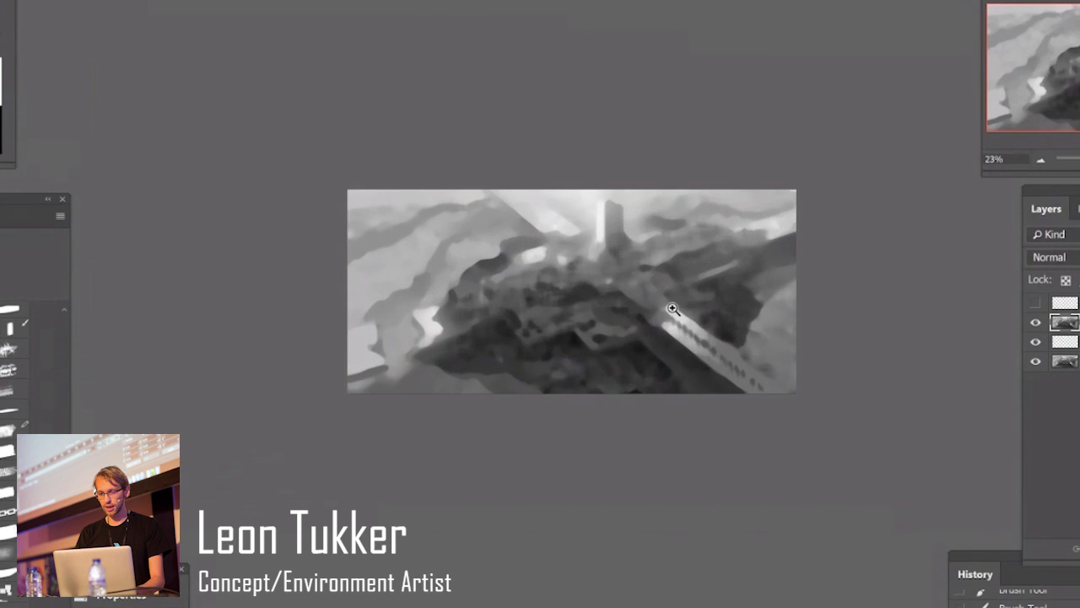
drag(602, 320, 663, 322)
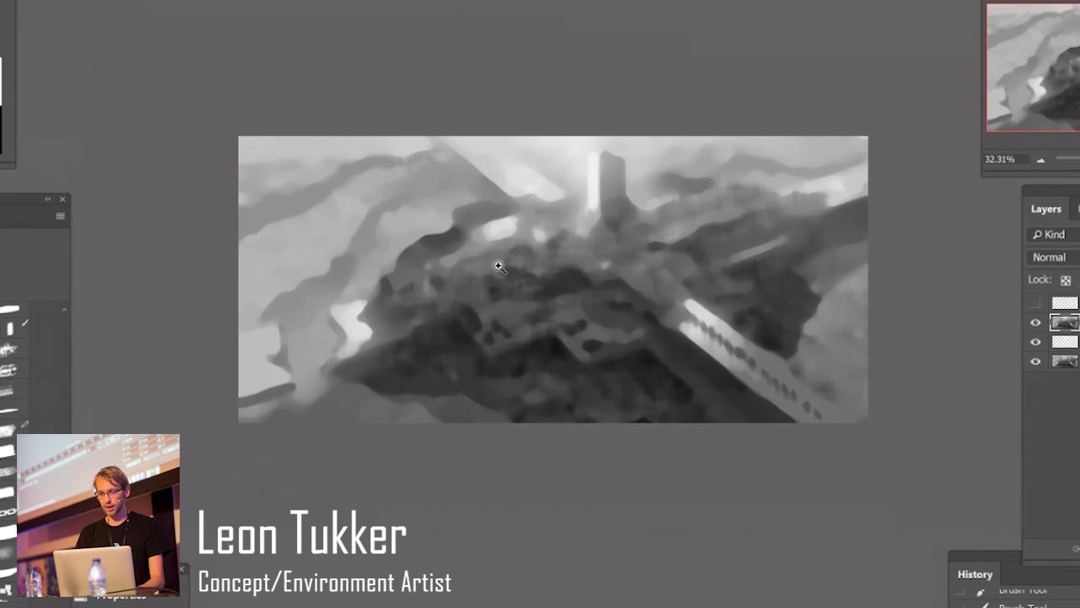
drag(585, 310, 510, 319)
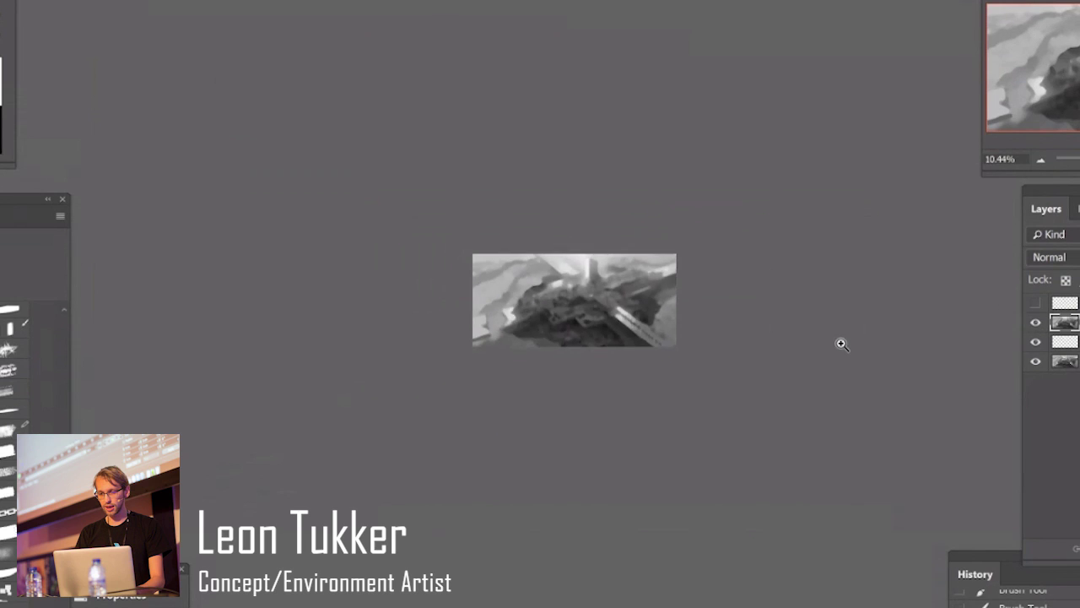
click(1036, 325)
drag(607, 295, 578, 222)
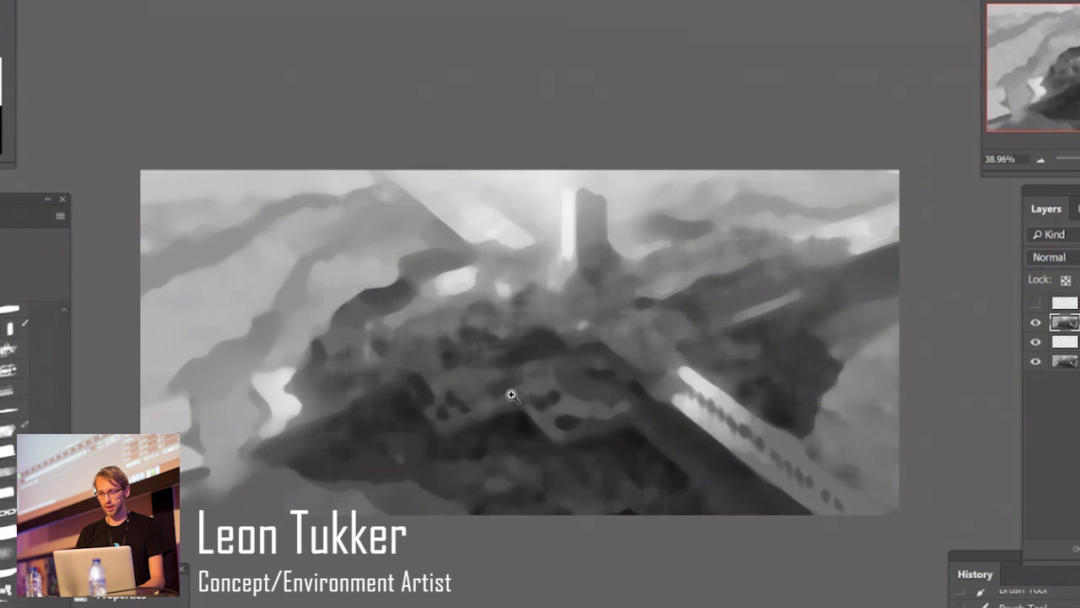
click(1041, 325)
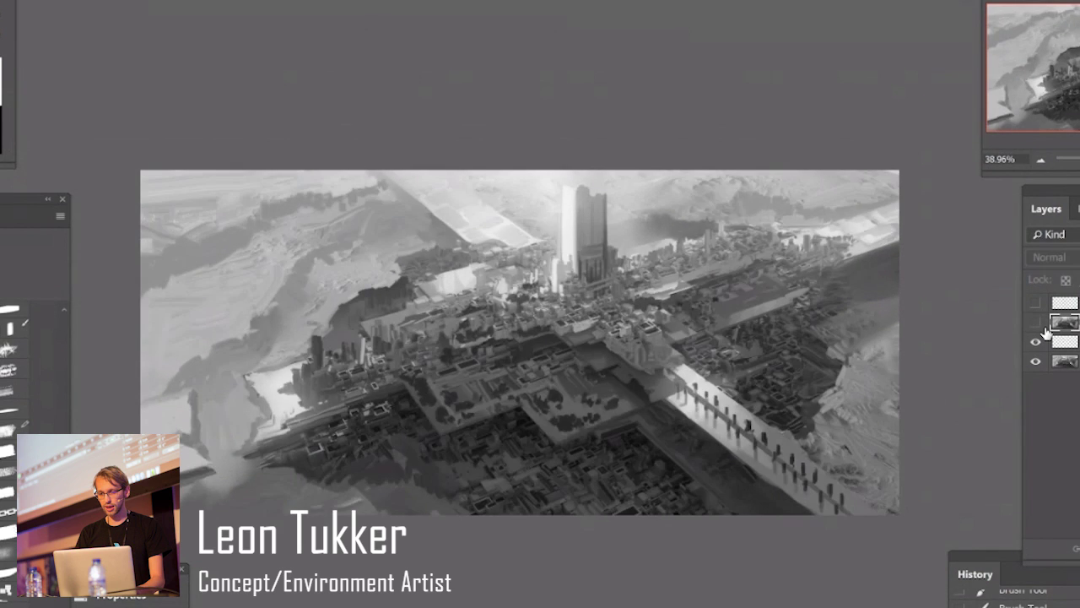
Merge the Screen layer with the detailed painting and duplicate the merged layer.
drag(665, 354, 675, 361)
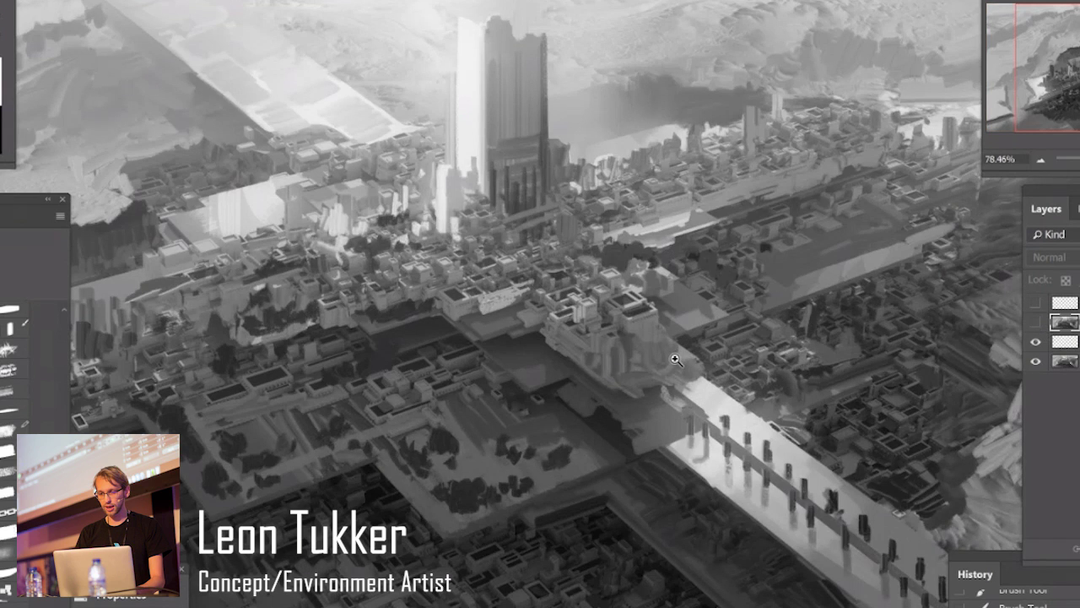
key(ctrl+0)
click(800, 293)
drag(678, 322, 684, 251)
click(1072, 349)
shift+click(1070, 362)
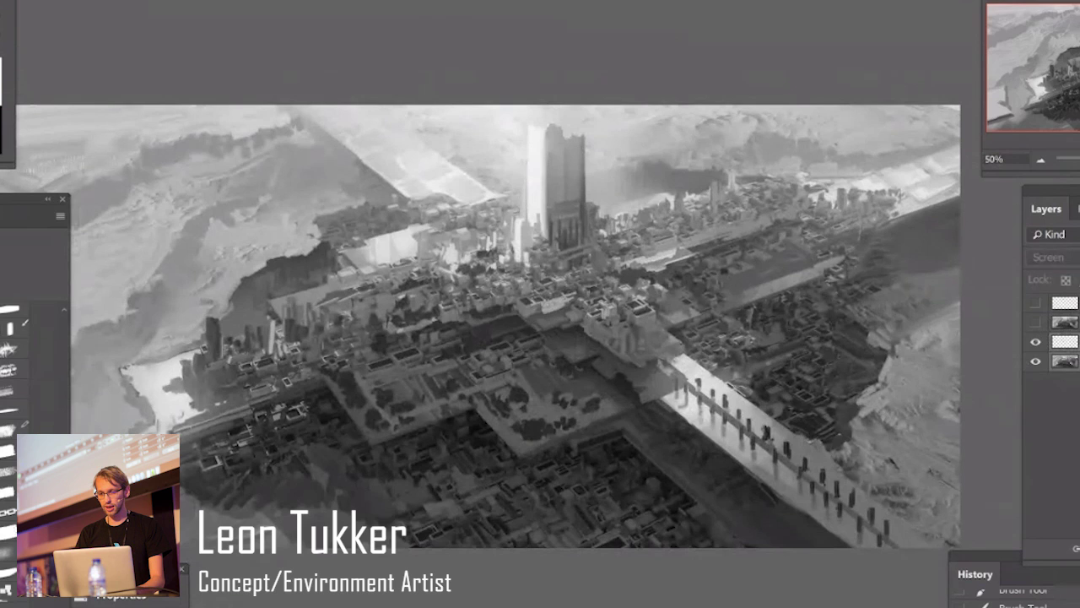
key(ctrl+e)
key(ctrl+j)
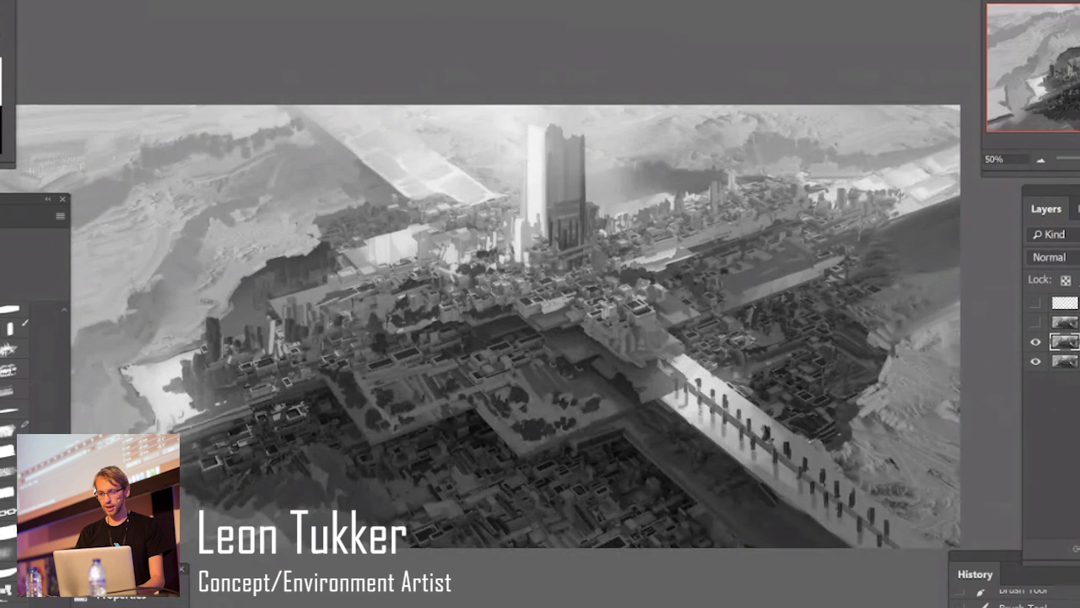
Apply a smoothing filter to the duplicated painting layer.
click(0, 0)
click(34, 0)
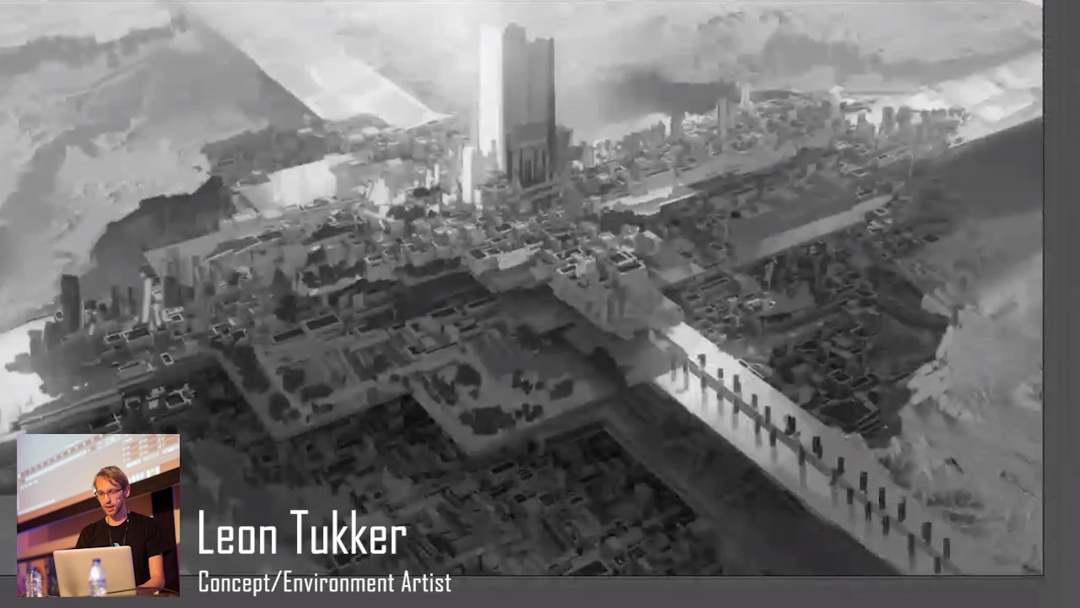
key(Return)
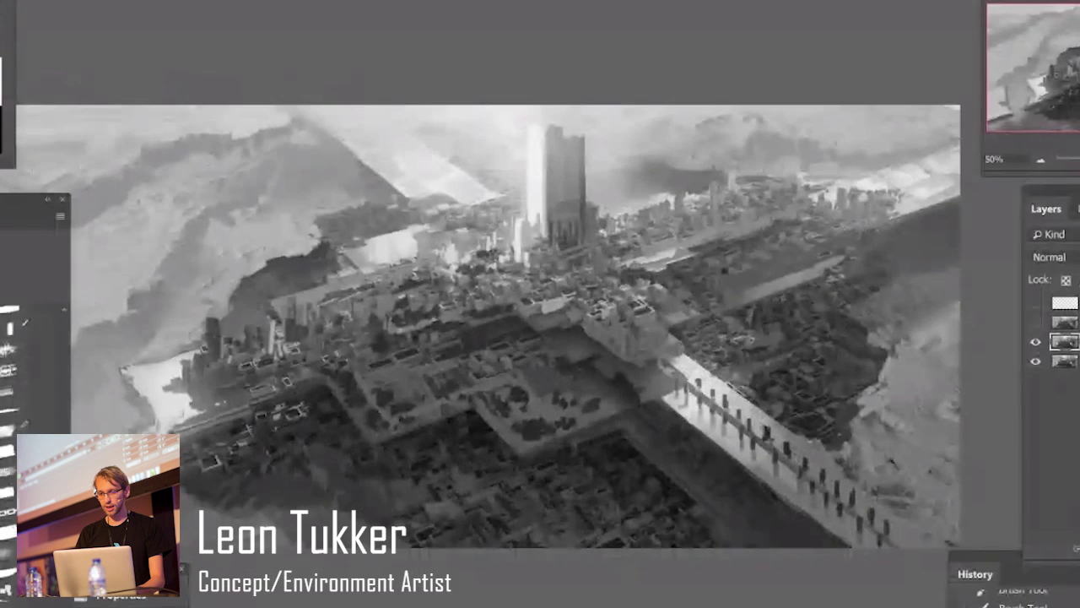
Sharpen the duplicated painting layer with Unsharp Mask at amount 500%, radius 0.2 pixels and threshold 0.
click(4, 0)
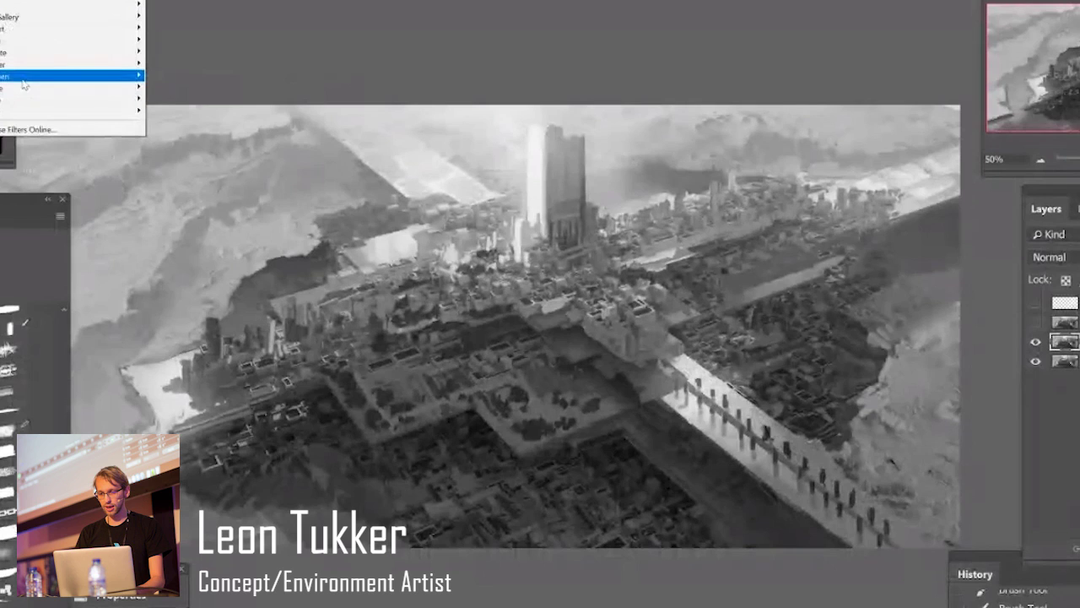
mouse_move(25, 78)
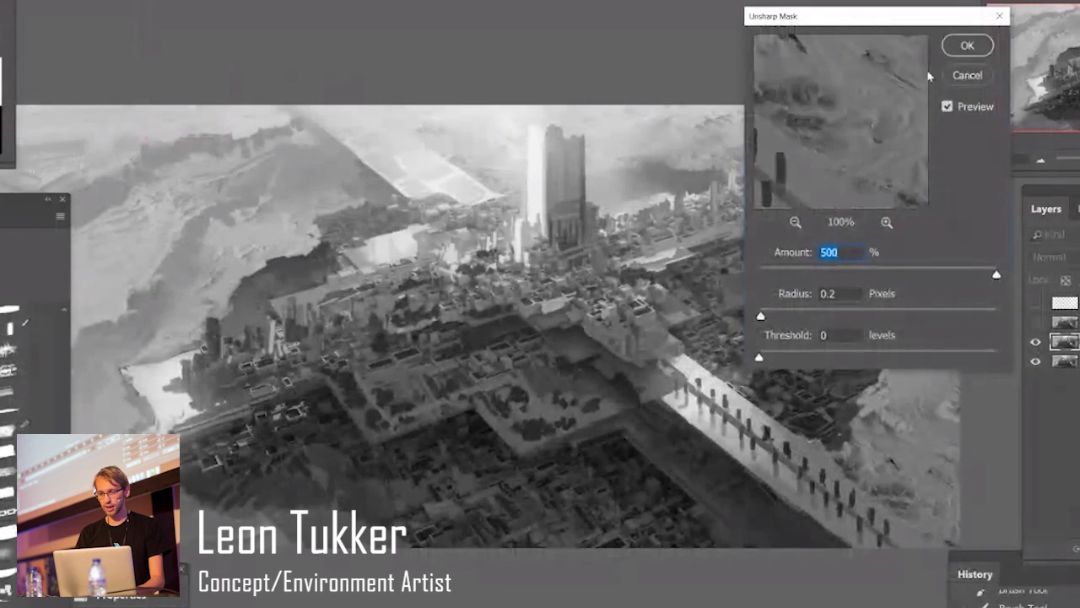
click(967, 45)
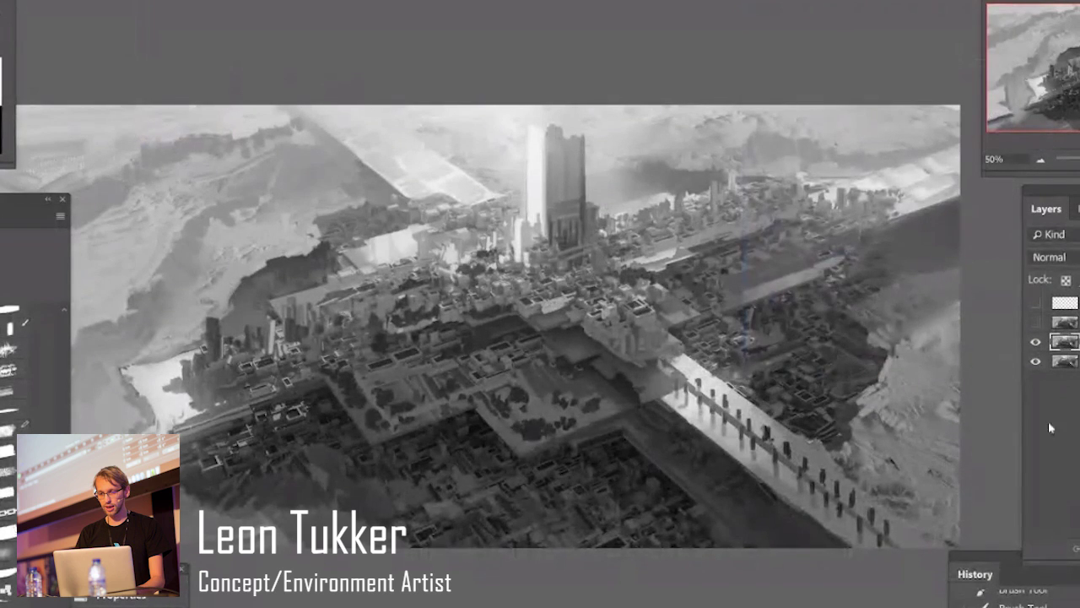
Apply a Filter Gallery effect that reduces the sharpened painting to flat value shapes.
key(alt+t)
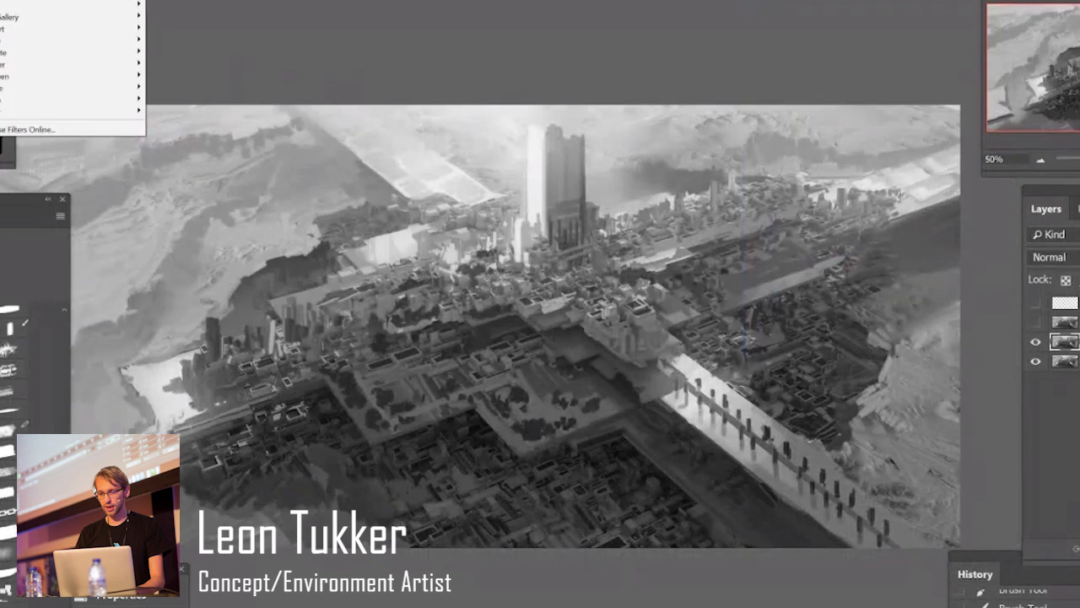
key(Escape)
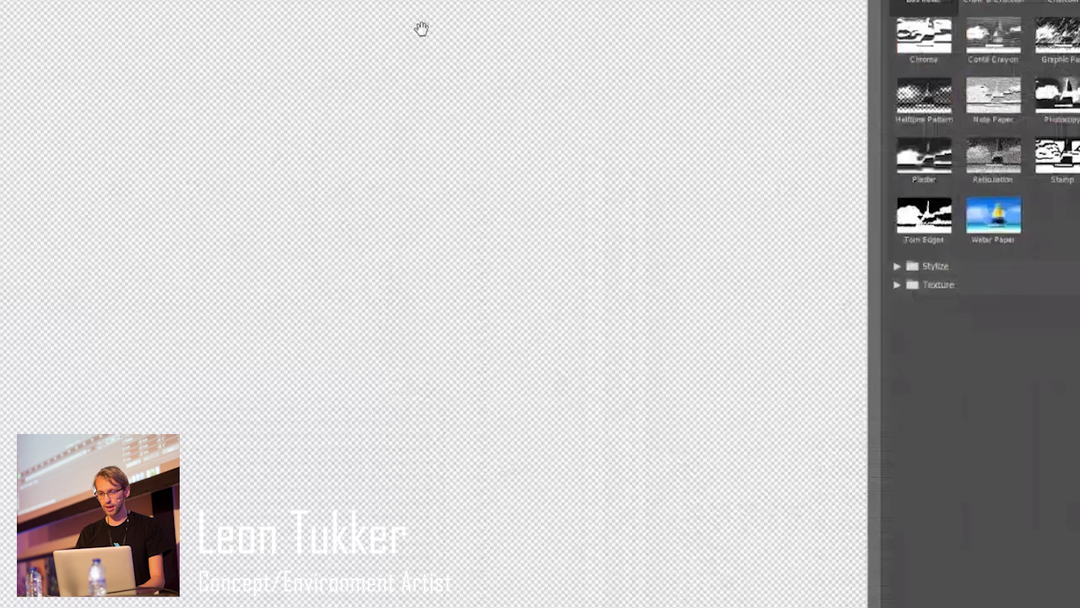
scroll(1003, 17, up, 4)
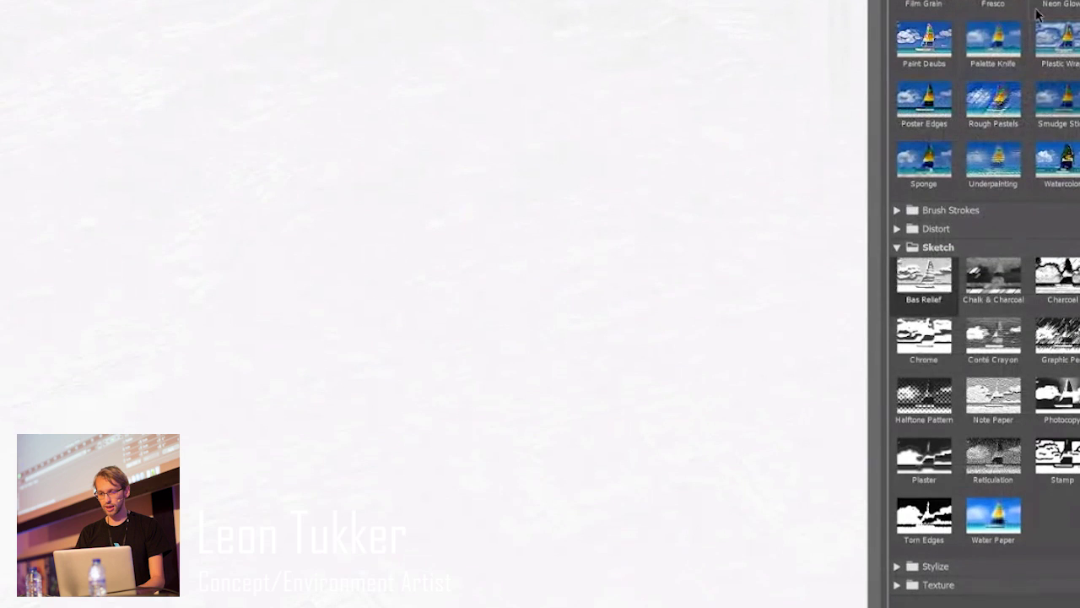
click(1077, 2)
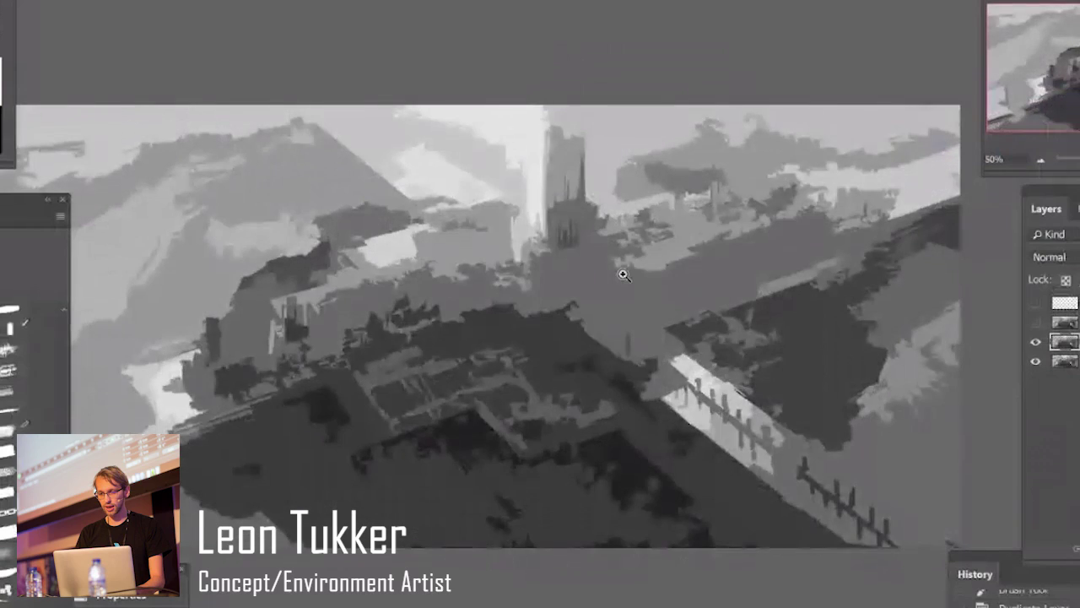
Check the simplified value shapes at reduced size and undo the Filter Gallery effect.
drag(598, 292, 824, 272)
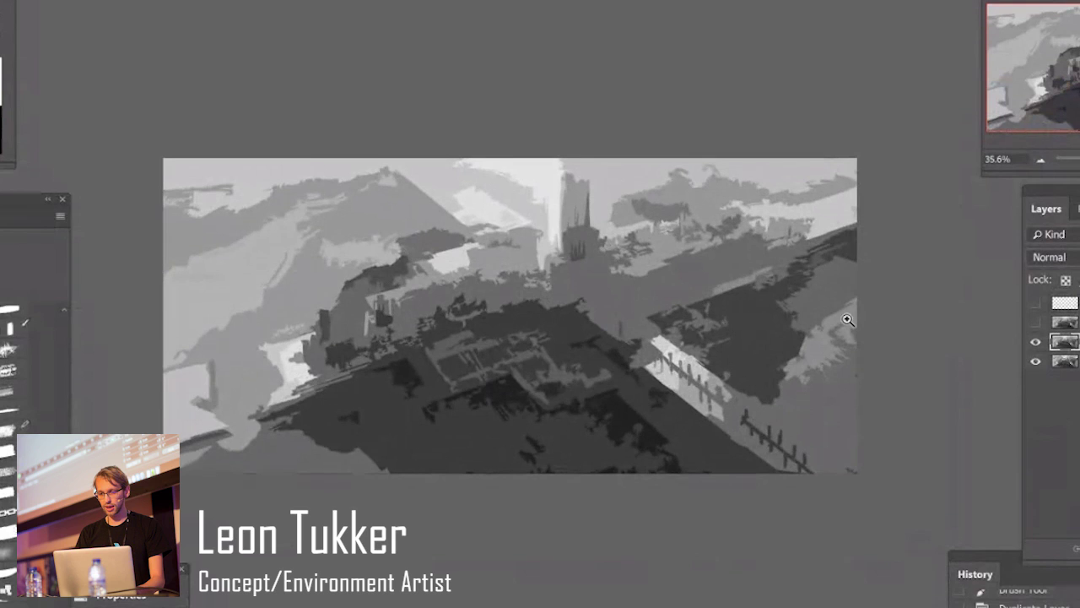
drag(814, 318, 925, 289)
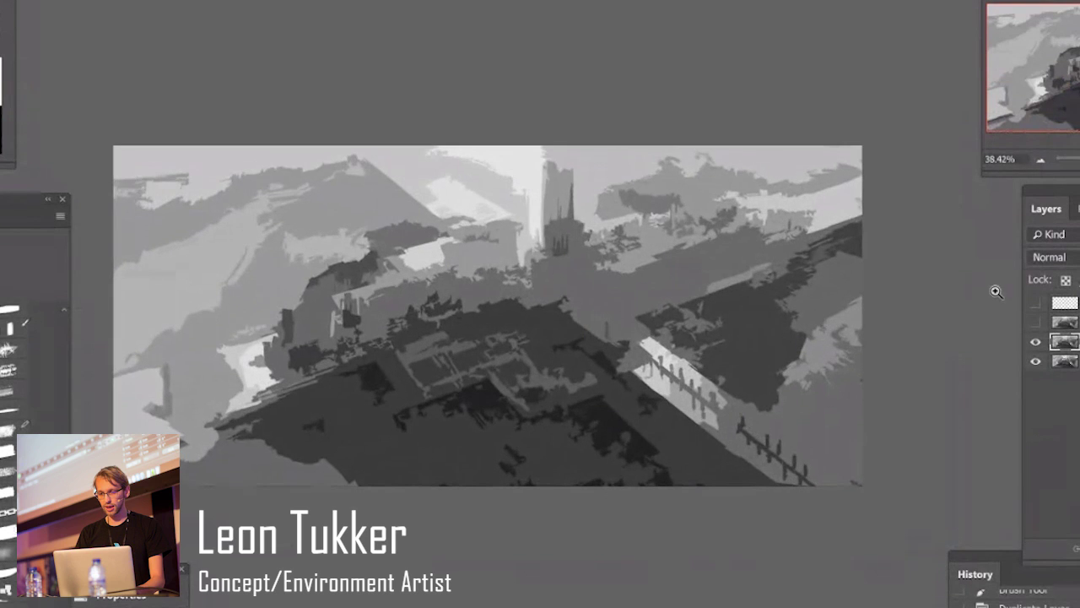
click(1035, 341)
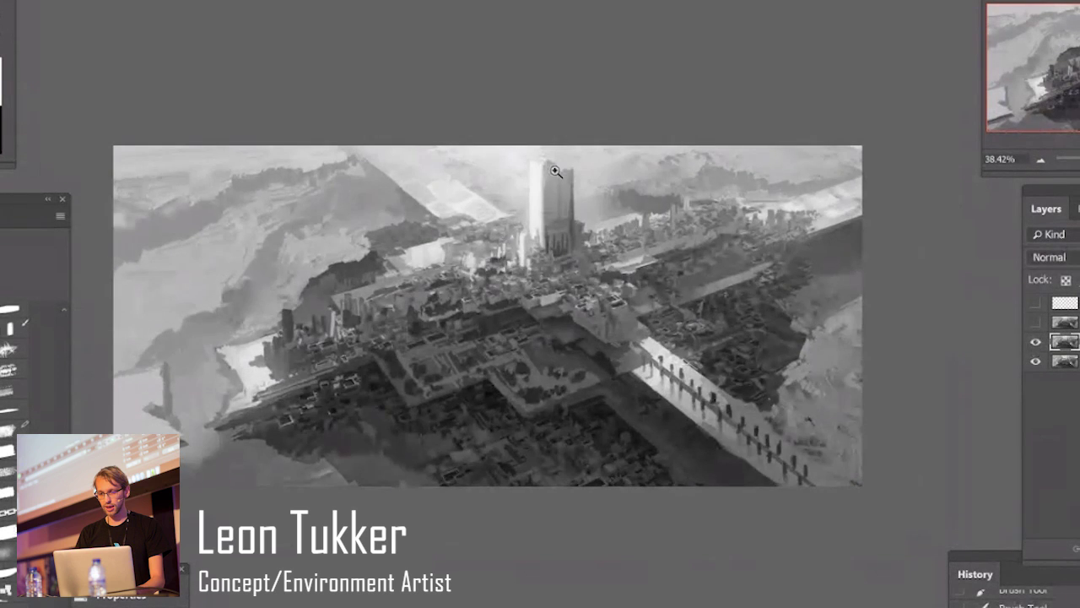
Lasso the sky and haze beside and above the central tower, following its bright edge and cutting into its roofline.
drag(555, 171, 607, 169)
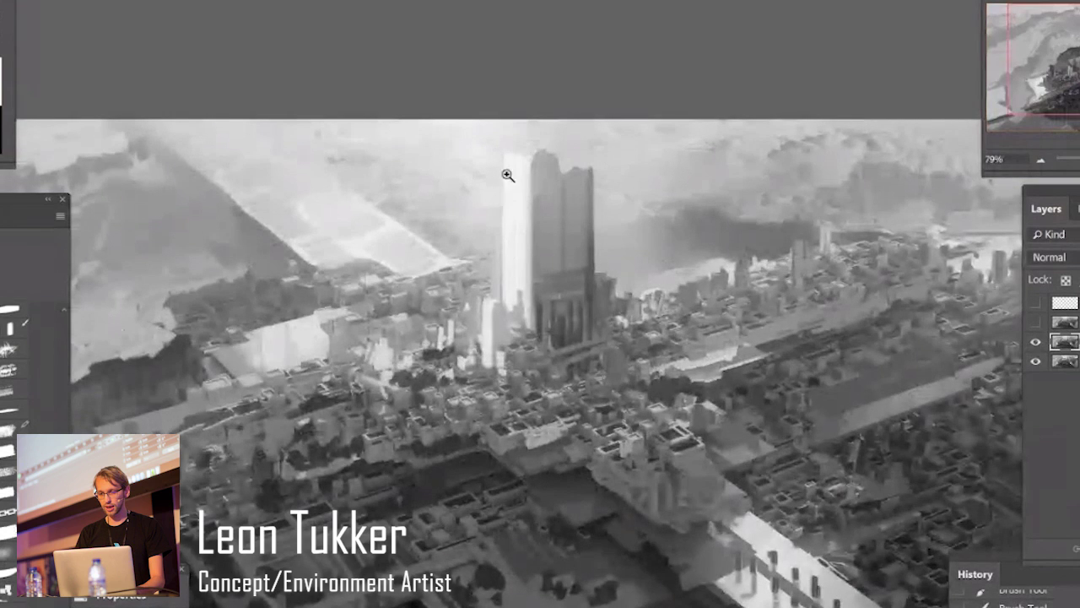
drag(506, 168, 495, 174)
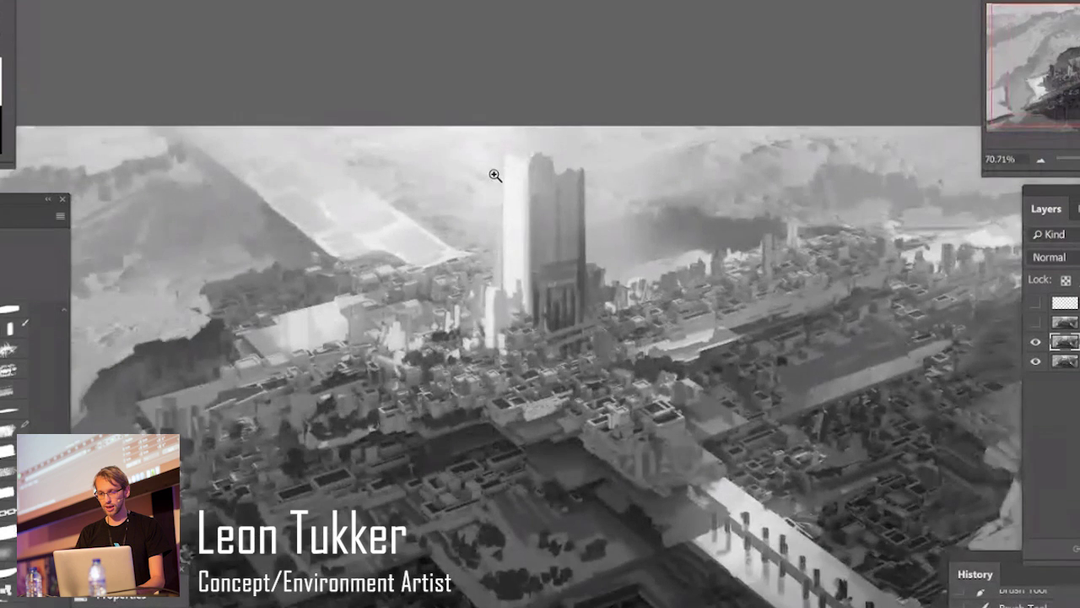
drag(627, 372, 576, 375)
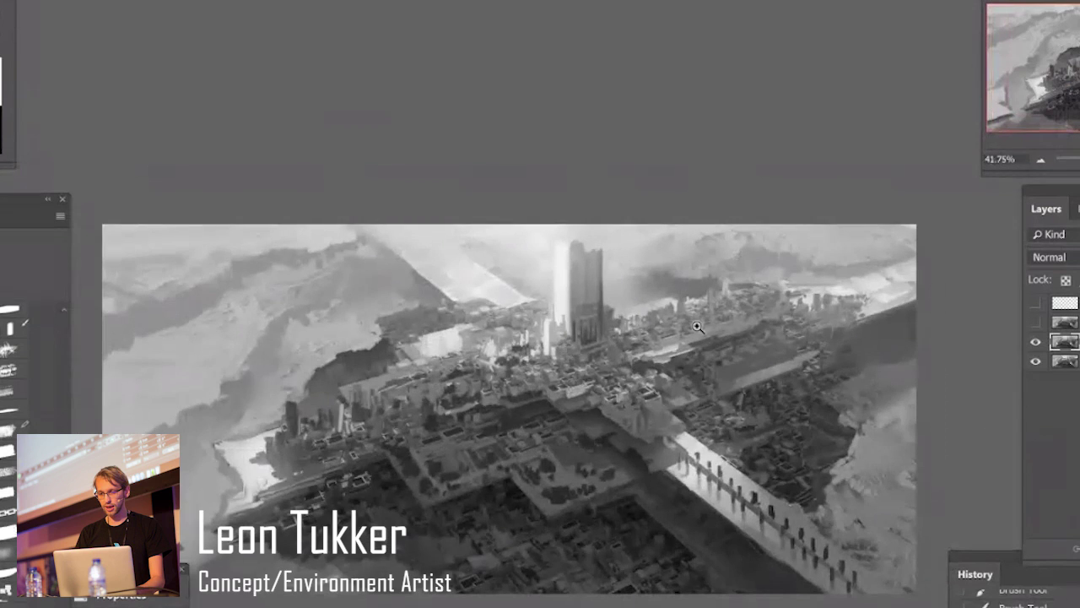
key(l)
mouse_move(555, 315)
mouse_down()
mouse_move(554, 244)
mouse_move(646, 188)
mouse_move(338, 329)
mouse_move(516, 346)
mouse_up()
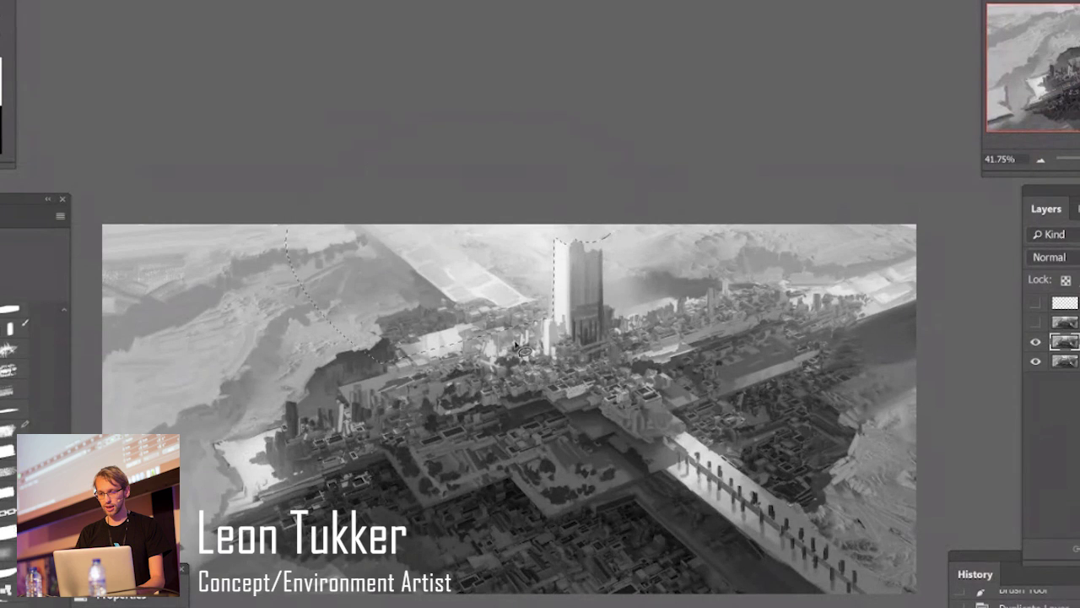
Paint sampled light grey inside the selection with an enlarged brush to carve the tower's top outline, and deselect.
alt+click(680, 275)
key(])
key(])
key(])
key(])
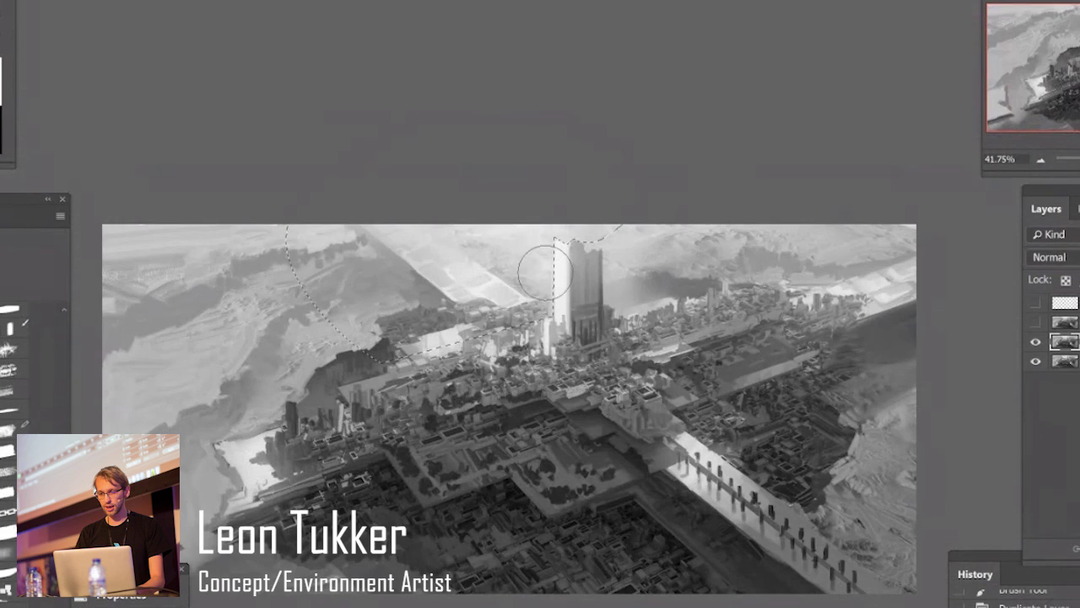
drag(547, 271, 536, 230)
key(ctrl+f)
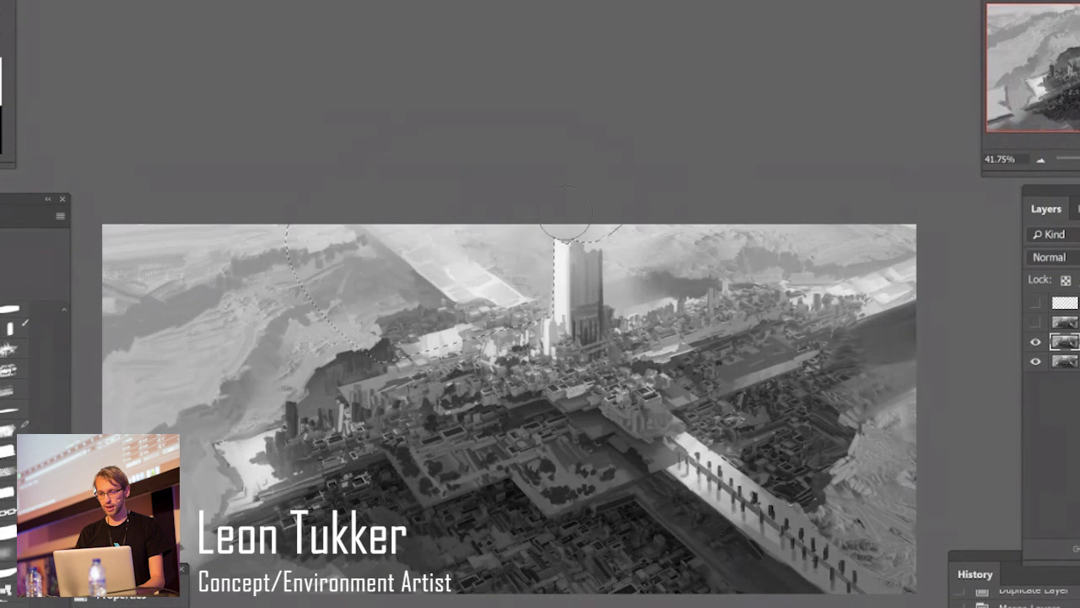
key(ctrl+d)
Compare the painting with and without the sharpened layer at reduced size by toggling its visibility.
alt+scroll(619, 247, down, 2)
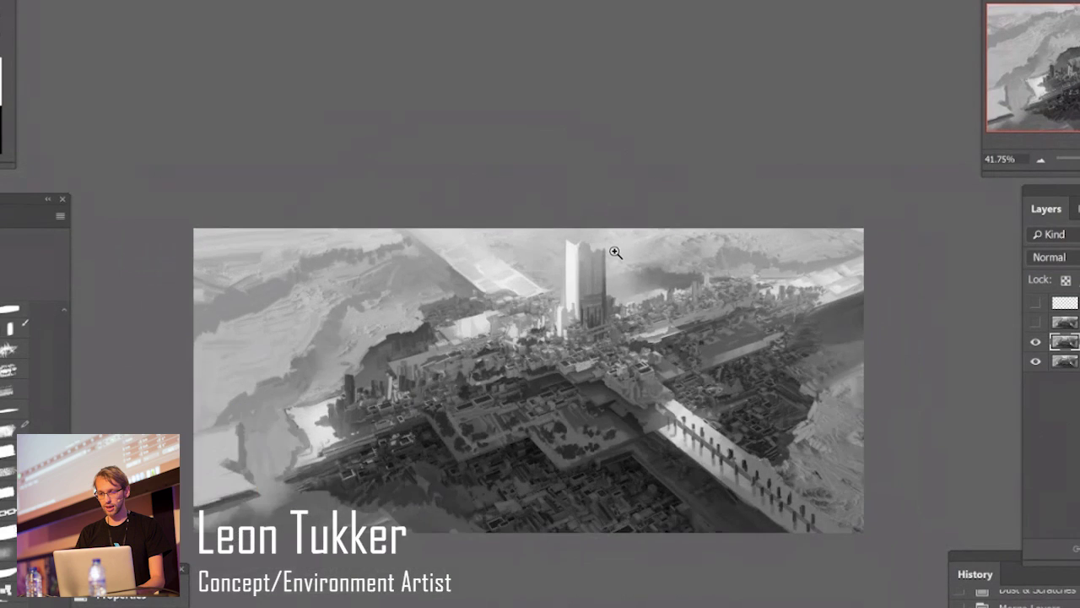
click(1037, 344)
click(1036, 342)
click(1036, 343)
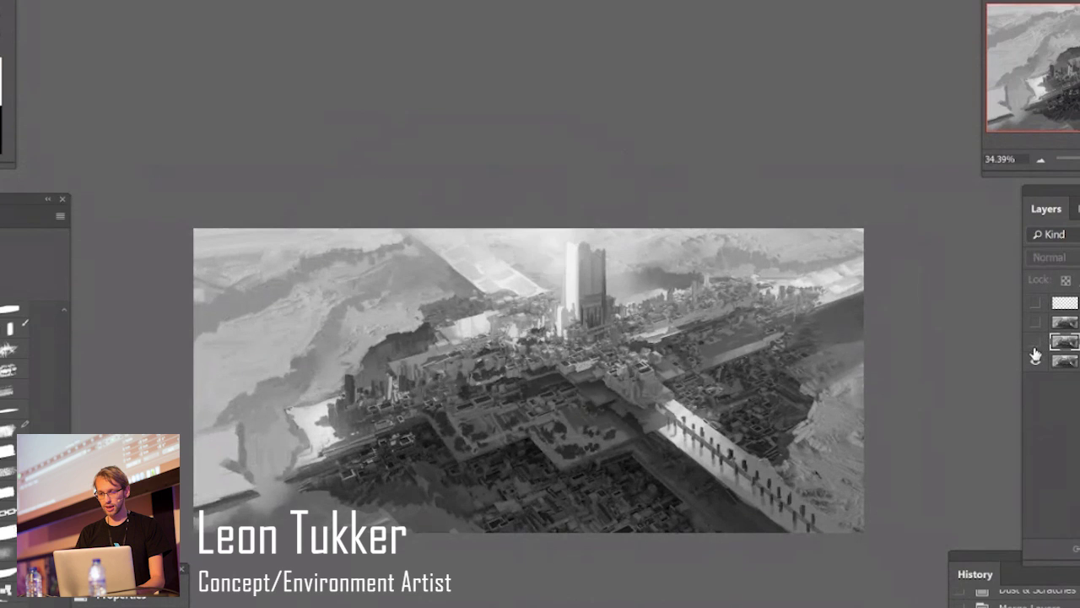
click(1036, 343)
click(1036, 343)
click(1036, 343)
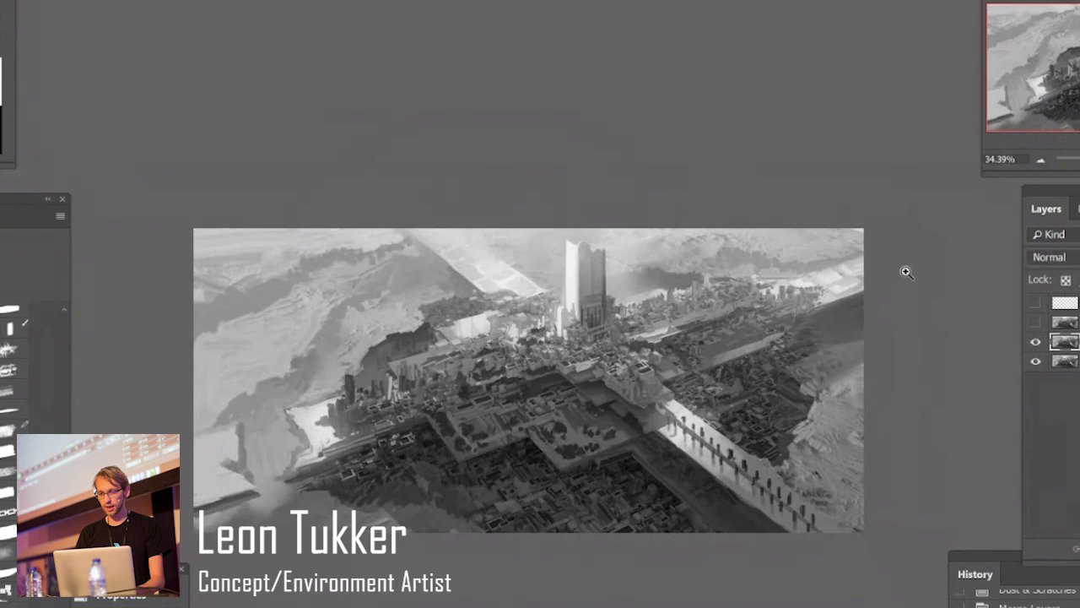
mouse_move(738, 357)
mouse_down()
mouse_move(716, 368)
mouse_move(757, 365)
mouse_up()
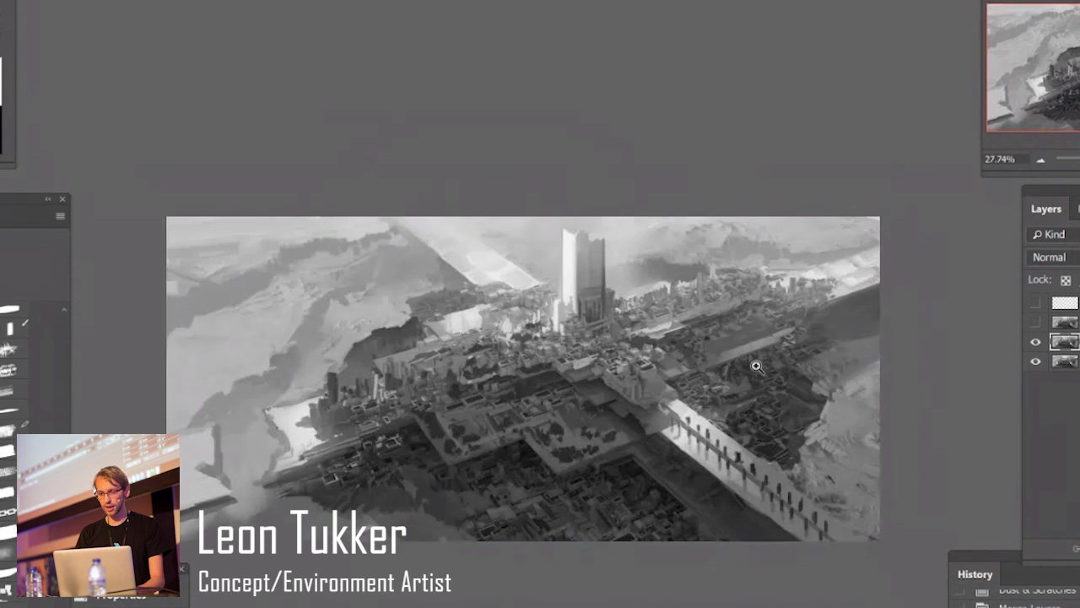
Add an empty layer and merge it with the two visible painting layers into one.
key(ctrl+shift+alt+n)
drag(686, 390, 751, 400)
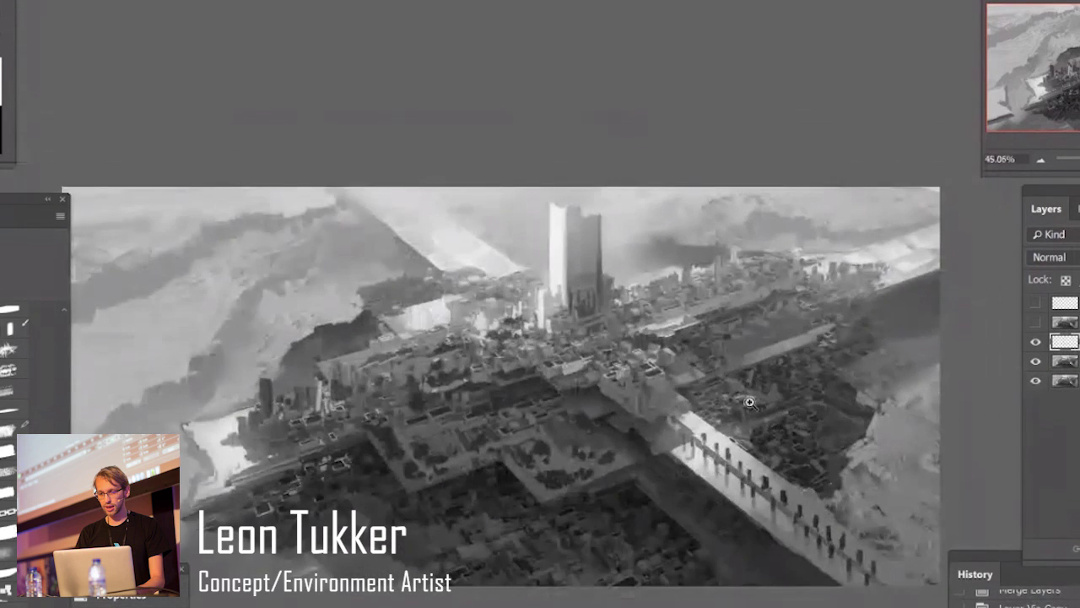
drag(708, 485, 817, 457)
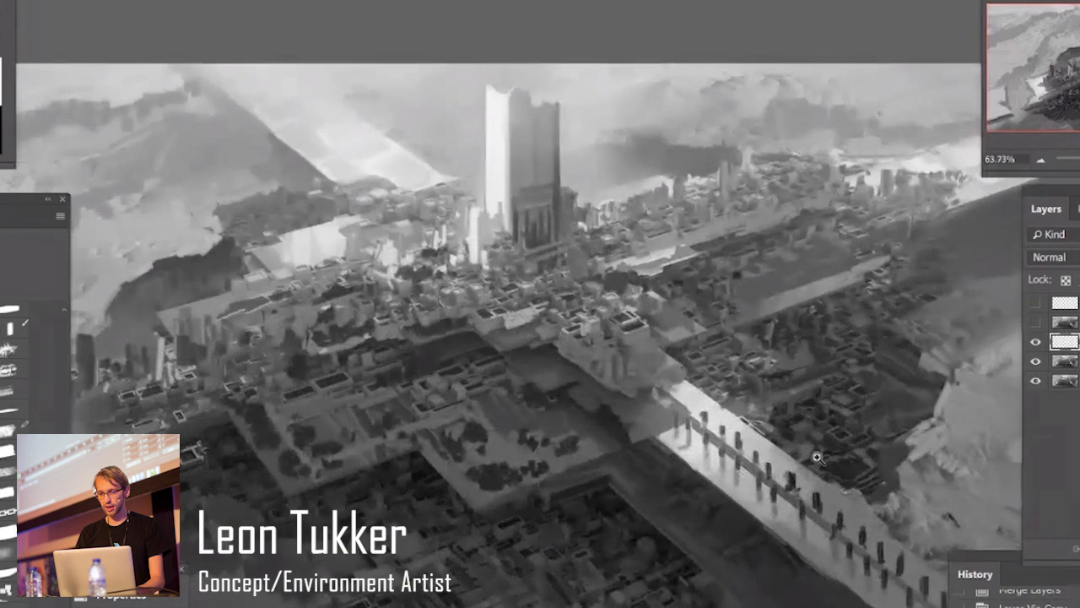
shift+click(1066, 380)
key(ctrl+e)
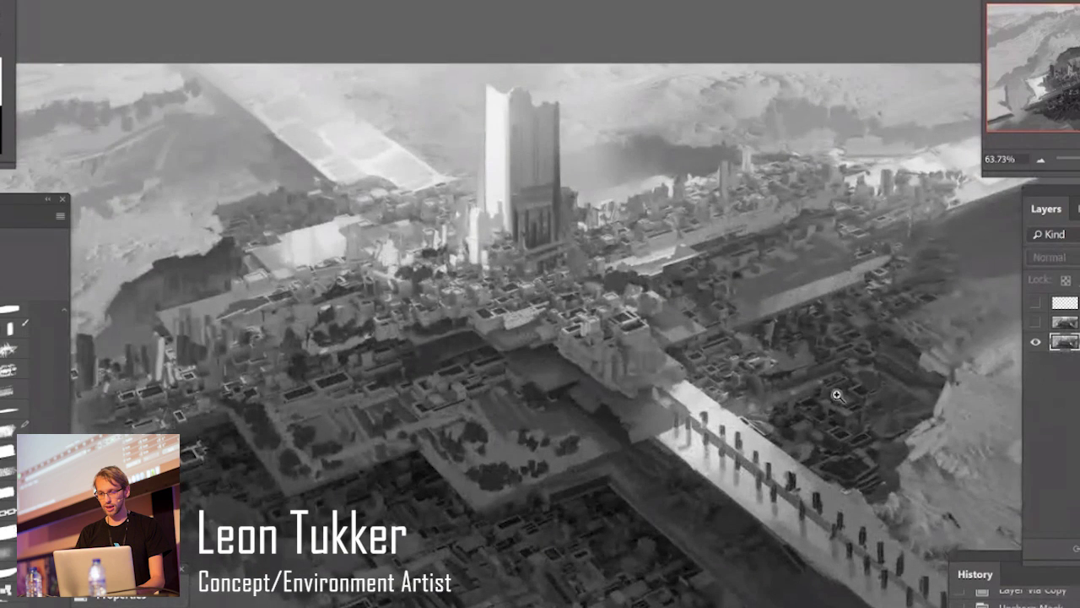
Examine the merged painting's city blocks, tower and bridge close up and at overview size.
drag(786, 368, 708, 432)
drag(665, 341, 756, 306)
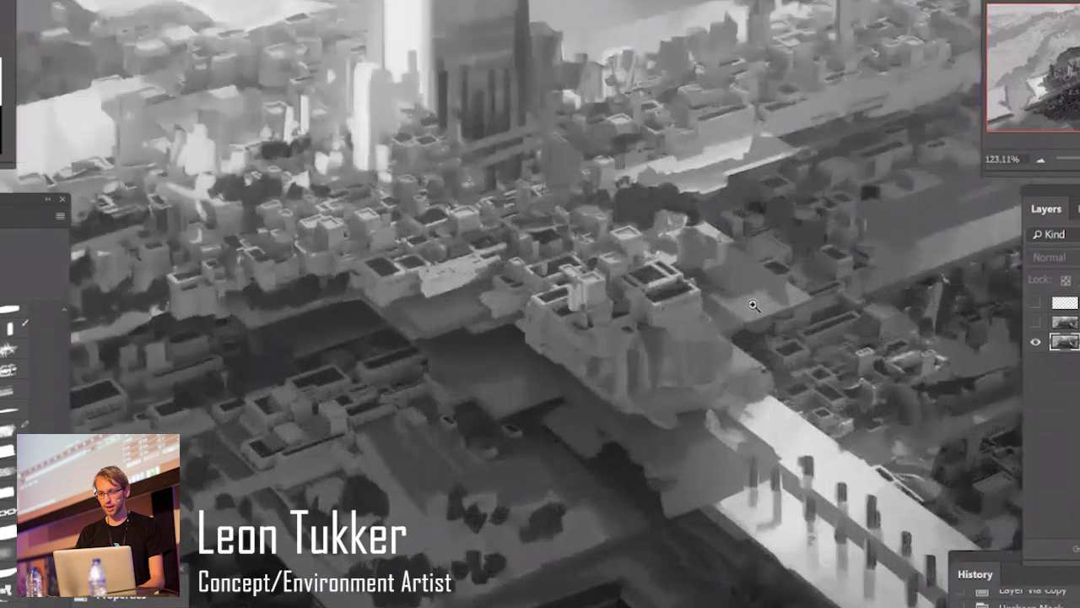
drag(806, 352, 764, 405)
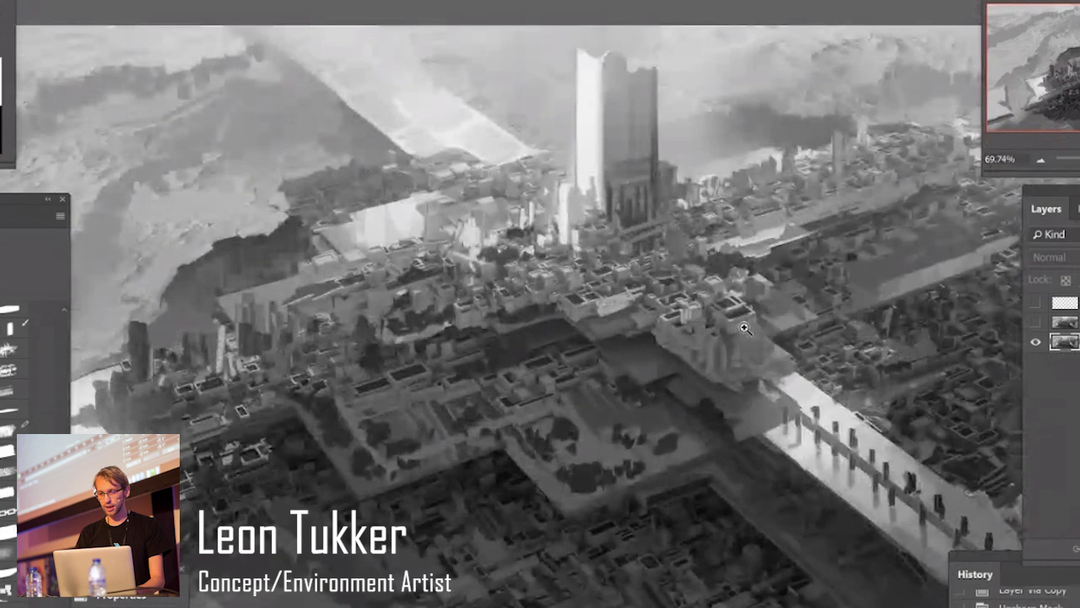
drag(743, 329, 769, 313)
drag(810, 346, 741, 384)
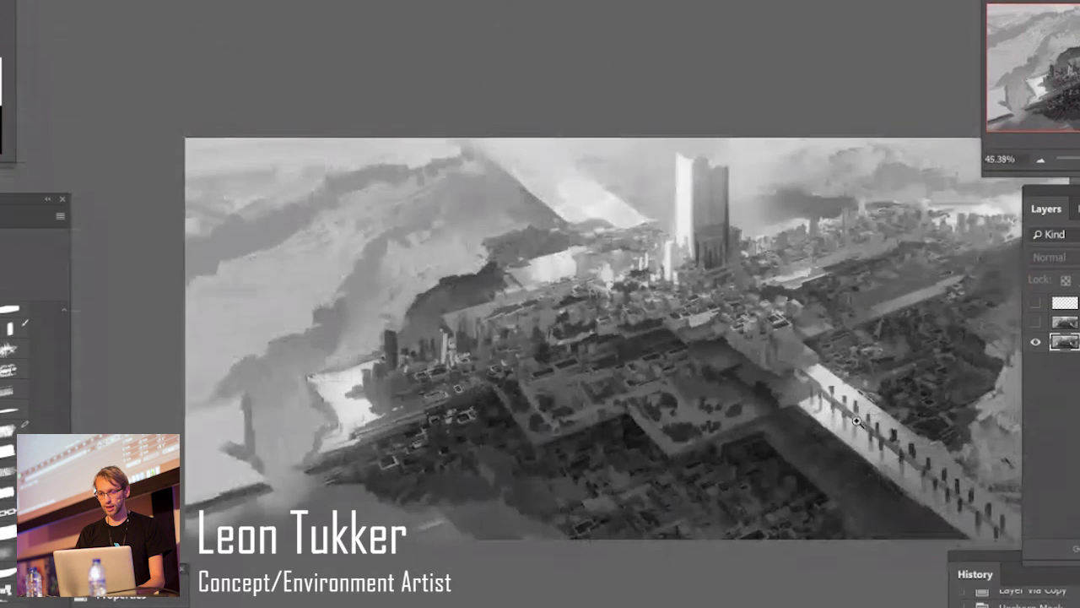
drag(888, 405, 916, 386)
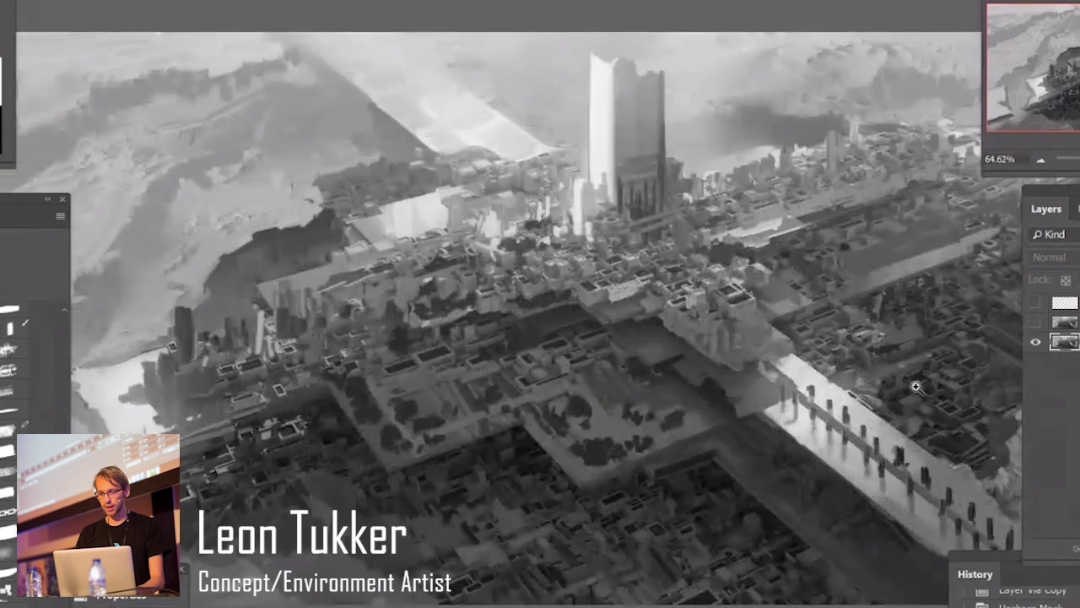
drag(928, 433, 864, 377)
drag(911, 340, 939, 397)
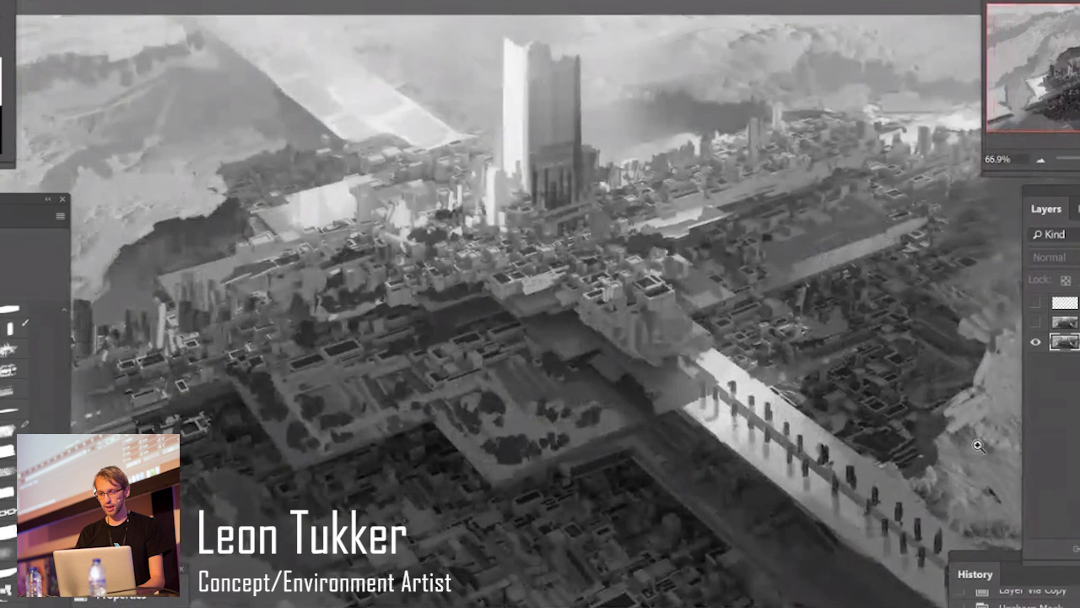
drag(485, 453, 449, 446)
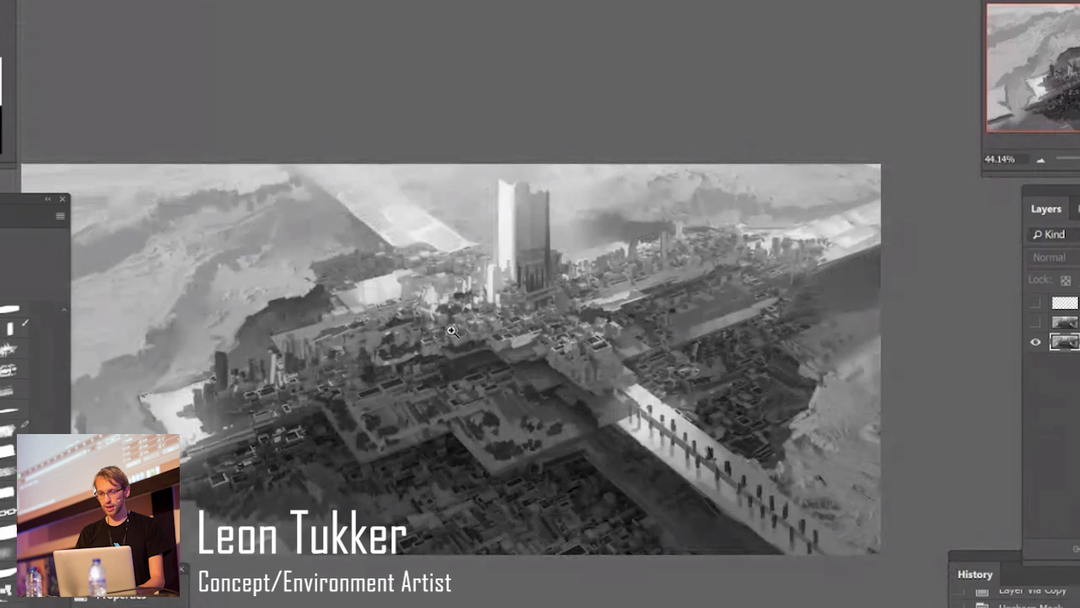
drag(450, 325, 497, 319)
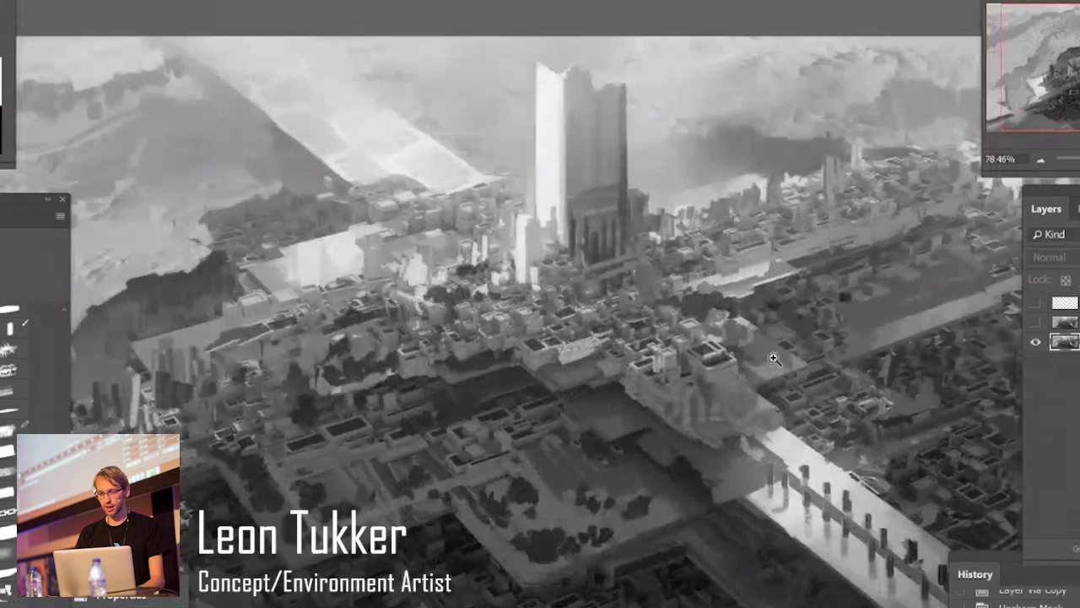
drag(766, 348, 784, 353)
drag(657, 427, 550, 429)
drag(759, 385, 784, 379)
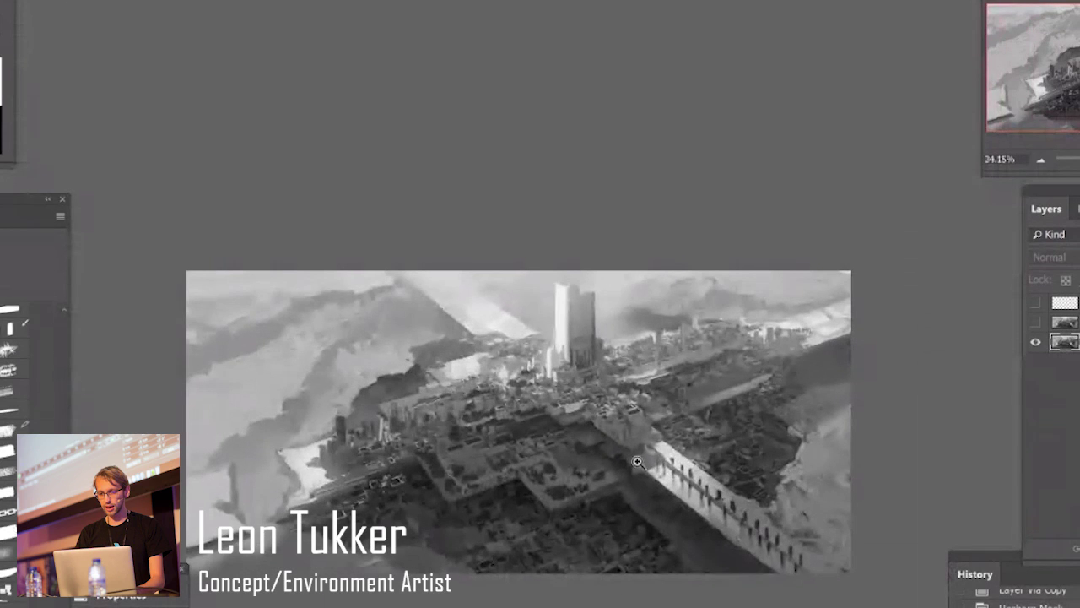
Duplicate the merged painting layer.
drag(639, 463, 663, 469)
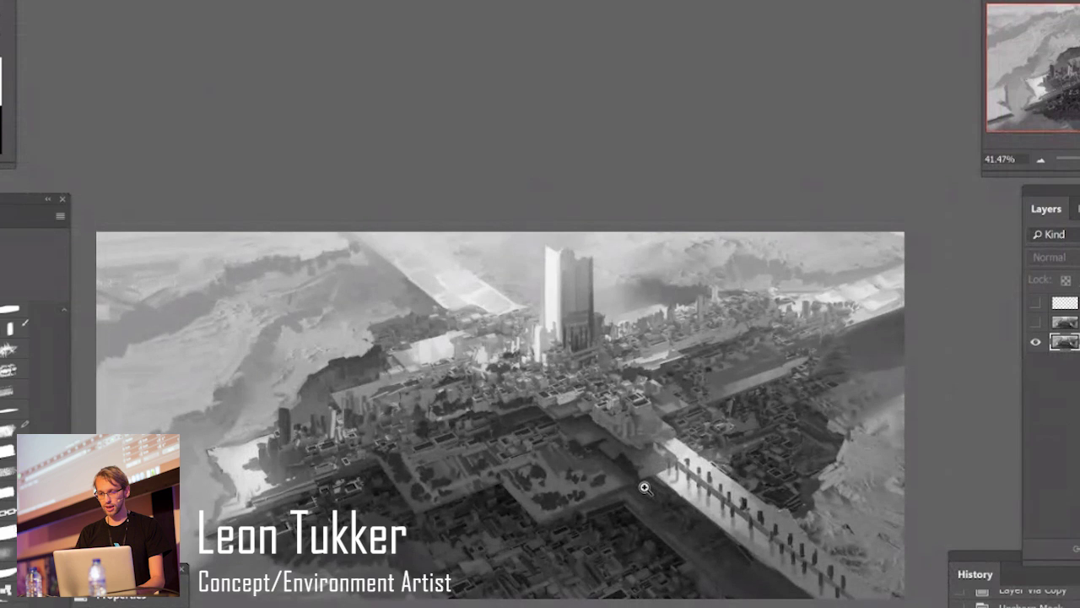
drag(608, 464, 684, 489)
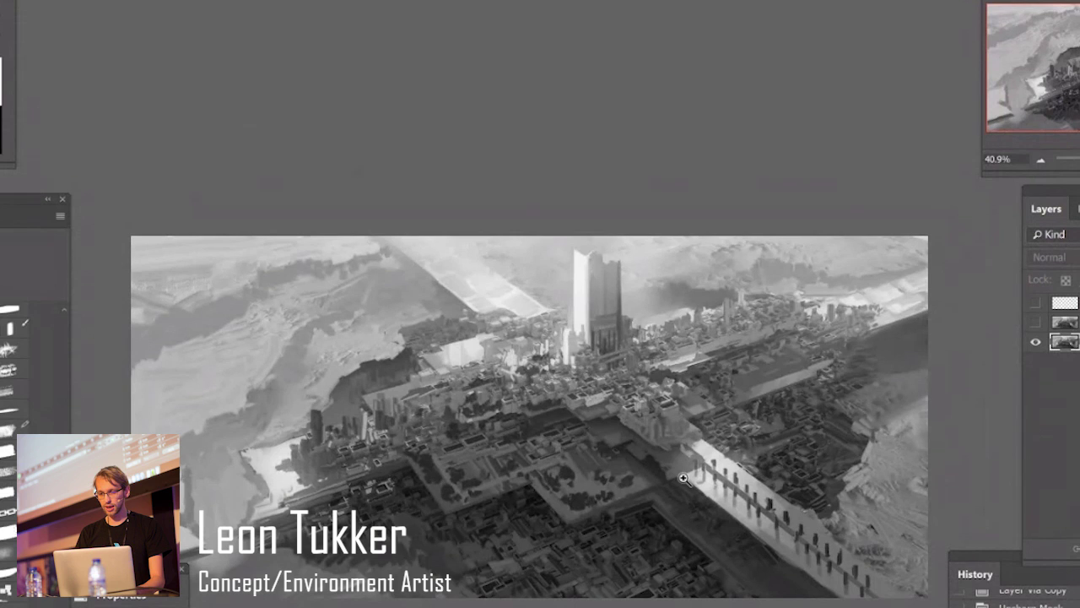
drag(684, 477, 672, 499)
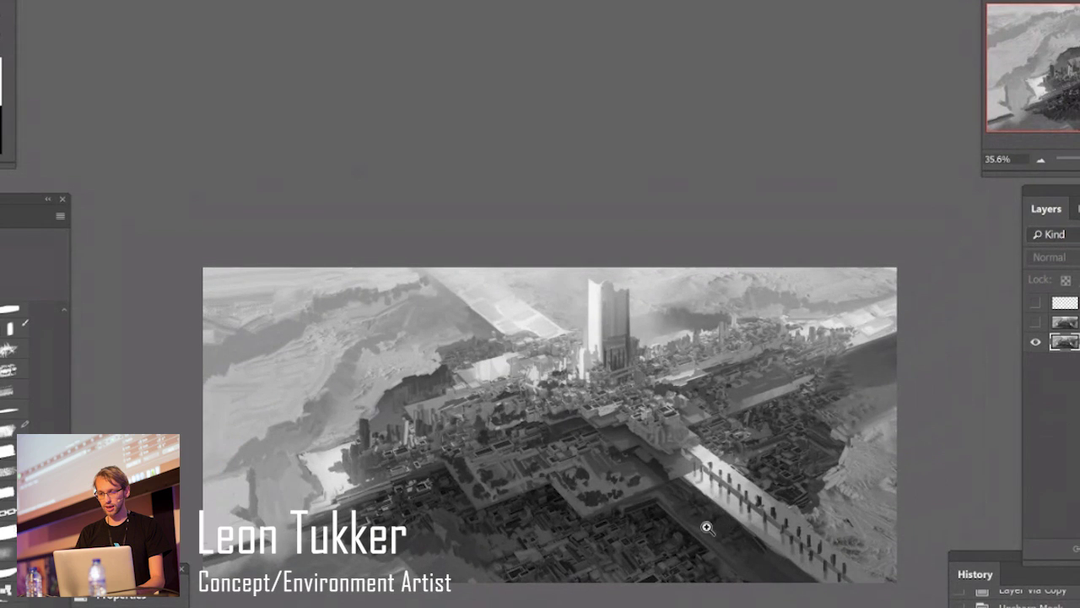
key(ctrl+j)
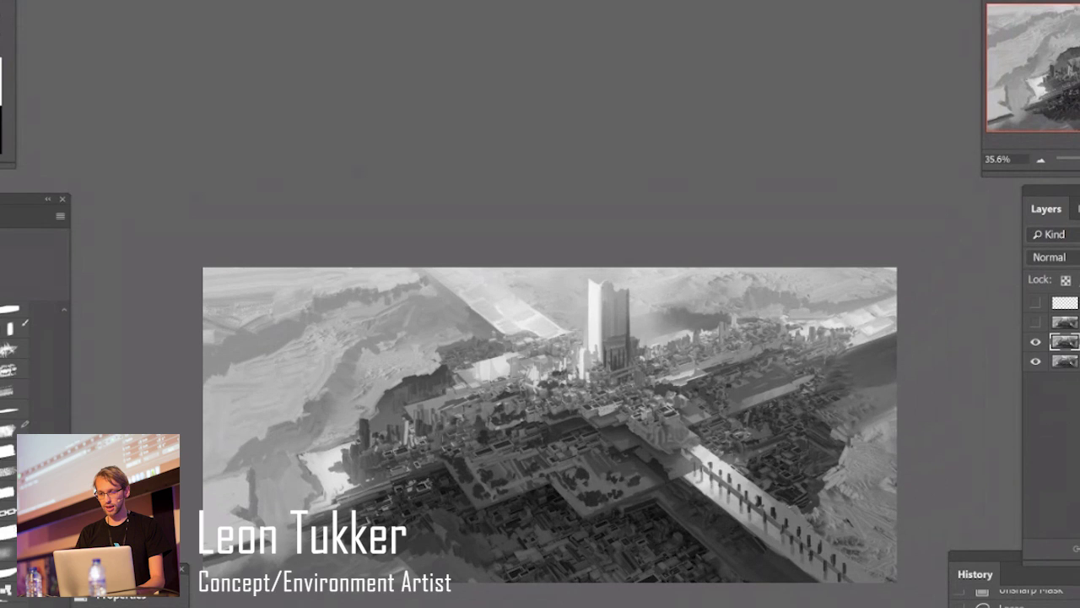
Sharpen the duplicated painting layer with Unsharp Mask at amount 500%, radius 0.2 pixels and threshold 0, and inspect the result close up.
key(alt+t)
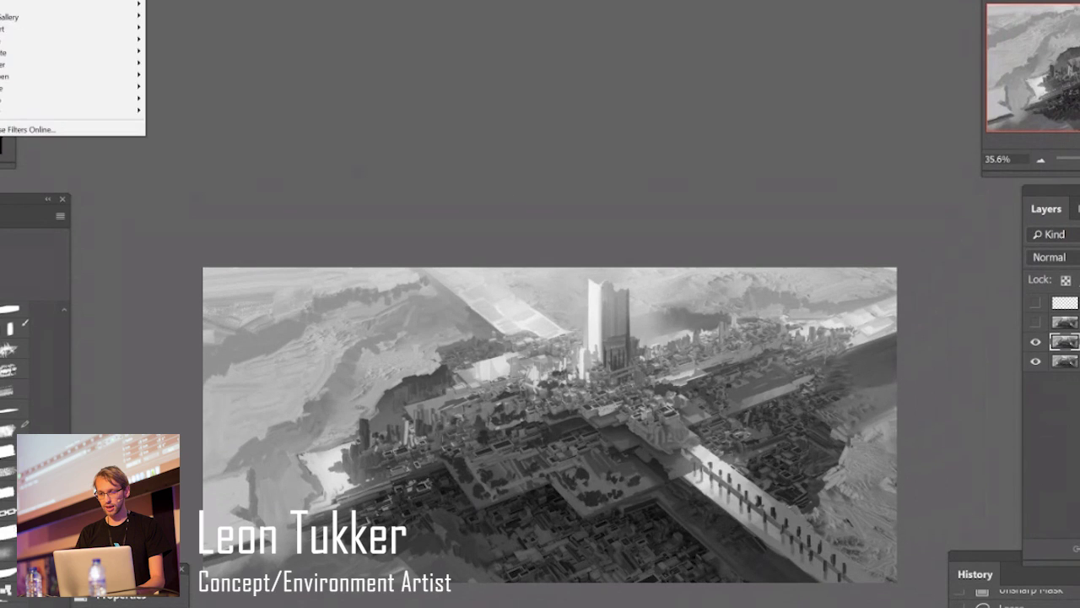
click(184, 135)
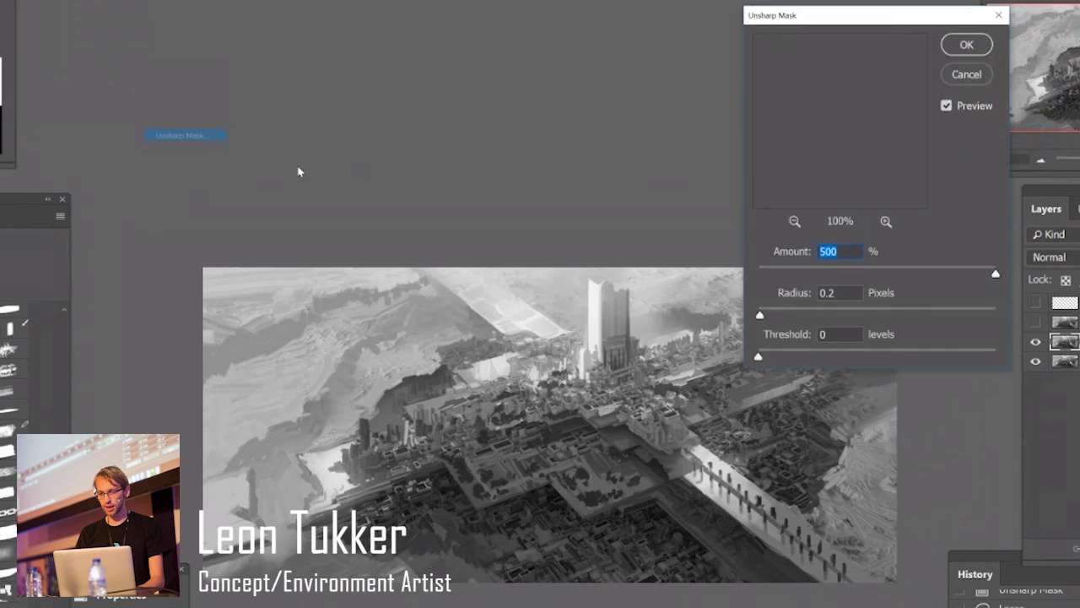
click(966, 49)
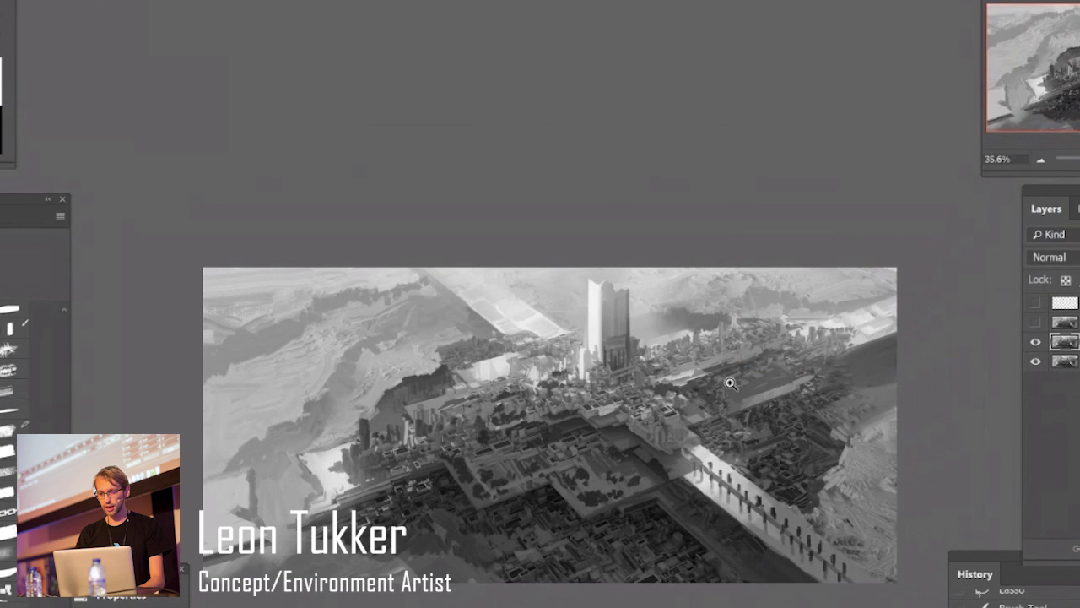
drag(667, 412, 701, 386)
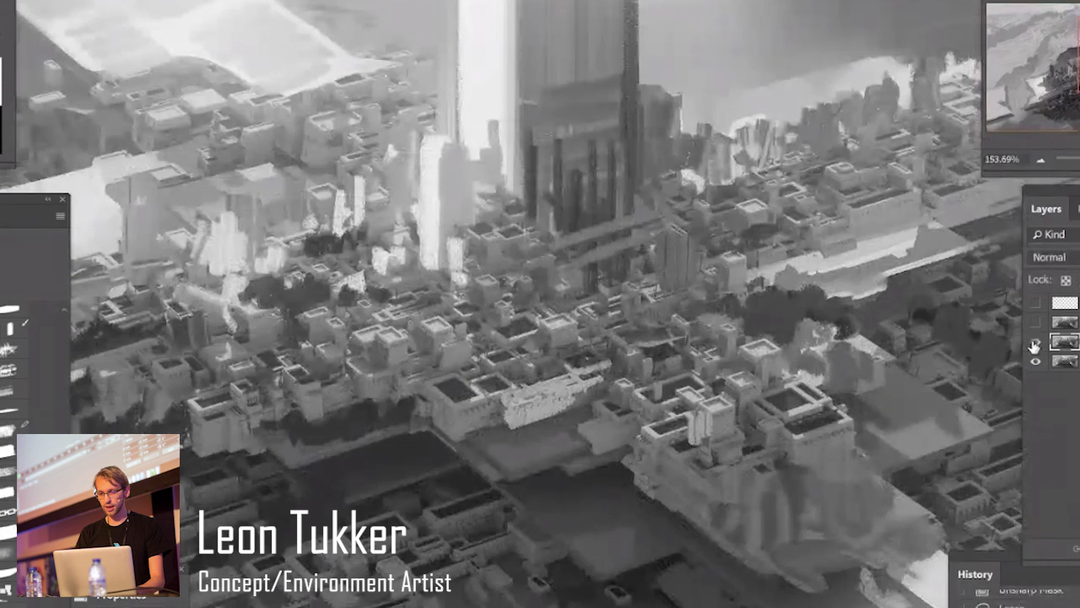
key(ctrl+0)
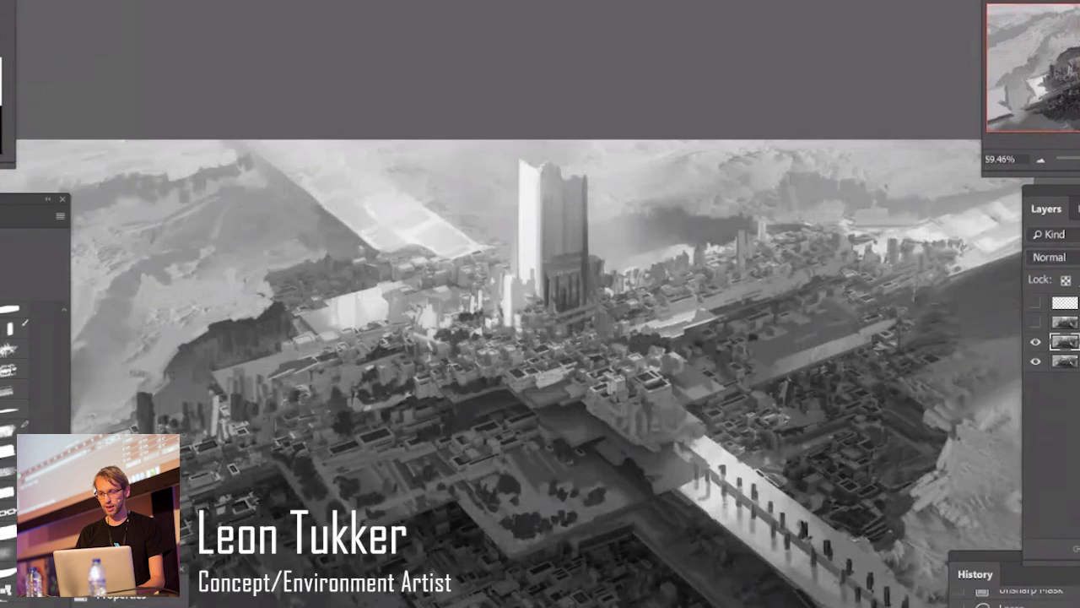
Open the finished painting of the circular crater-lake city and view it at reduced size.
key(ctrl+o)
double_click(5, 64)
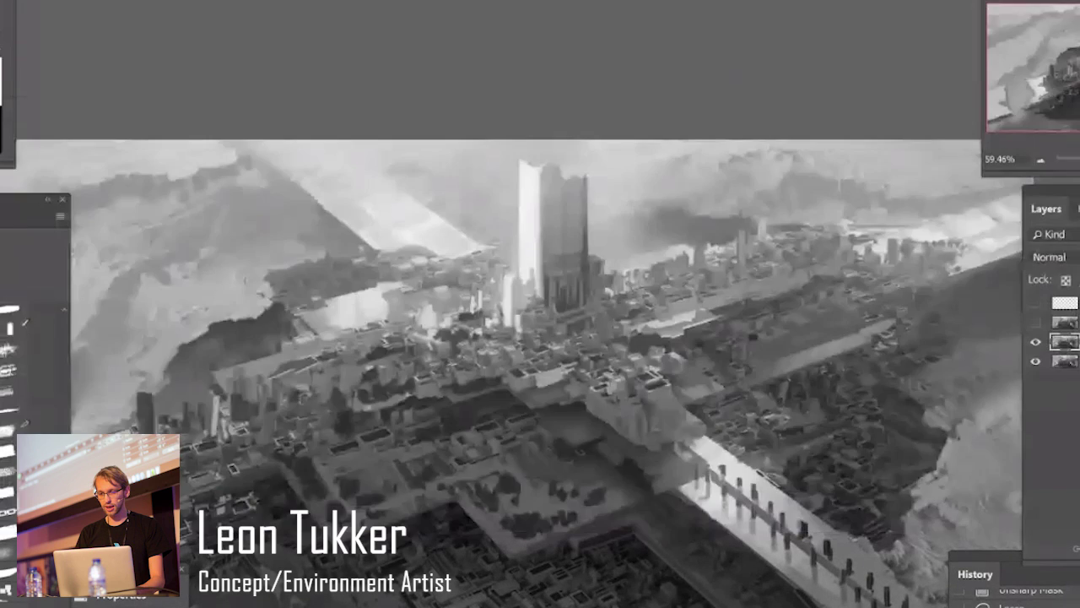
ctrl+drag(512, 267, 542, 272)
click(541, 271)
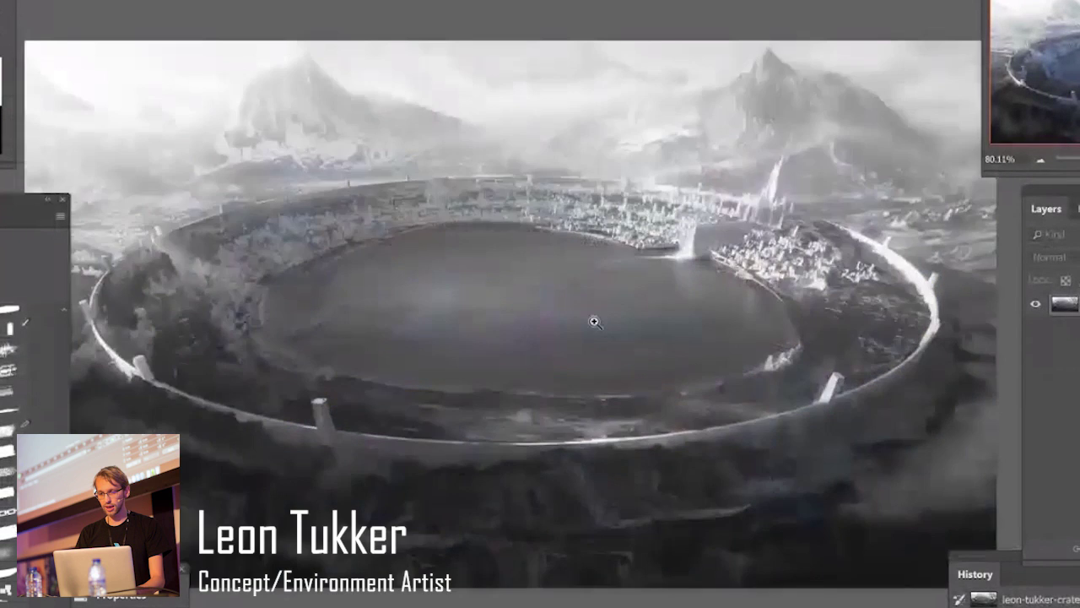
click(591, 321)
alt+scroll(594, 321, down, 3)
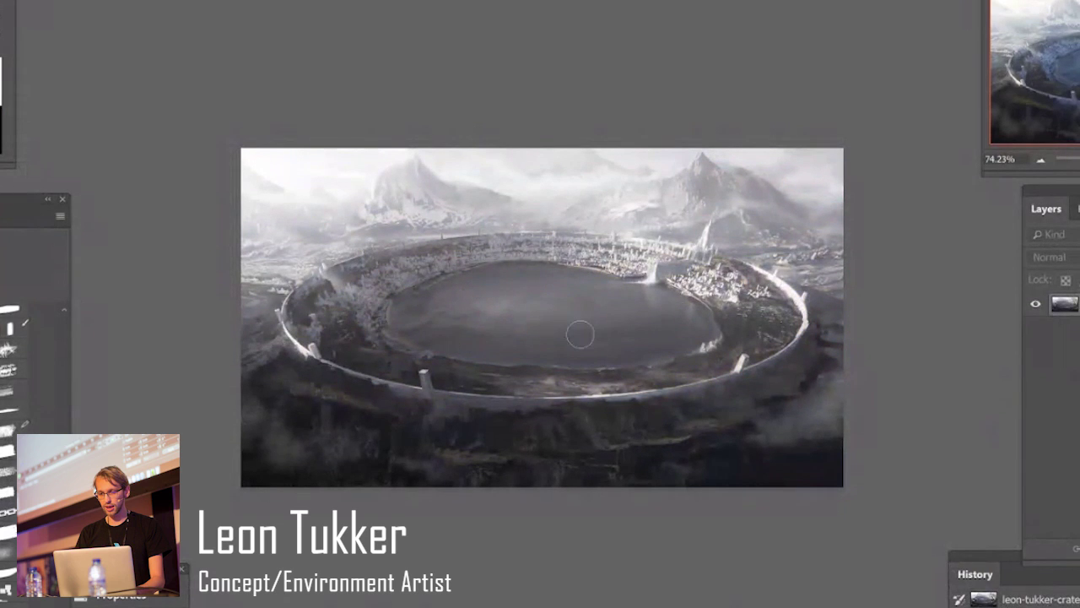
Compare the crater-lake painting's greyscale values with its full colours by toggling the proof preview.
key(ctrl+y)
key(ctrl+y)
key(ctrl+z)
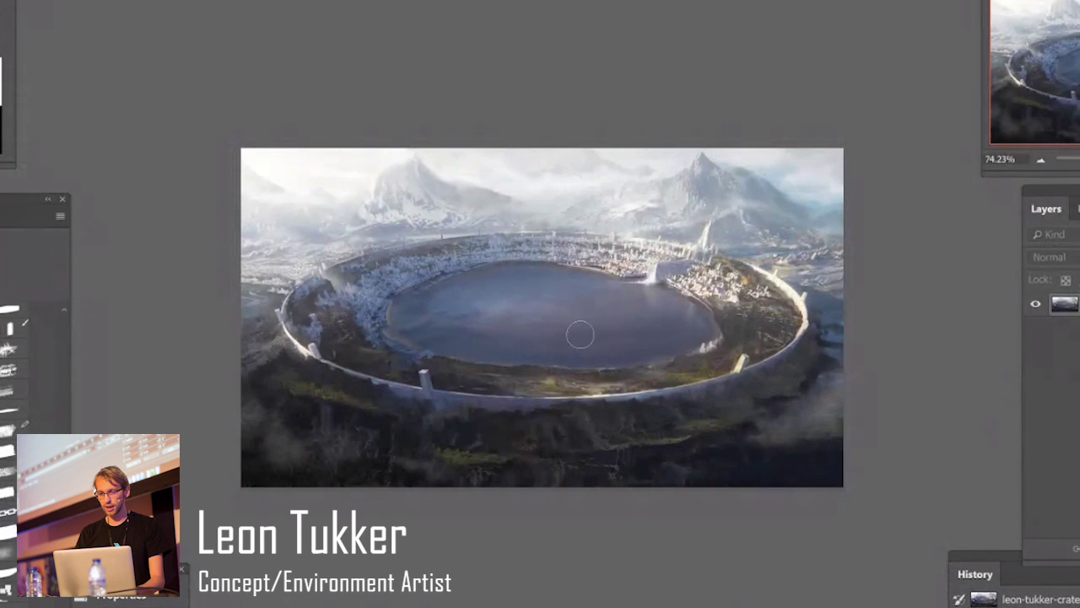
key(ctrl+z)
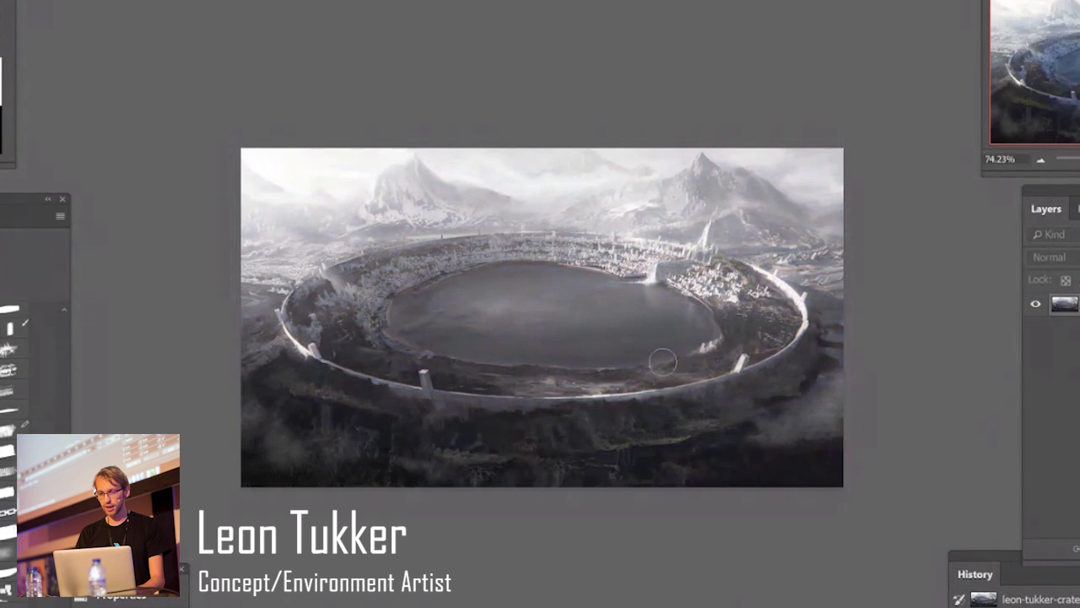
key(ctrl+z)
mouse_move(651, 307)
mouse_down()
mouse_move(726, 292)
mouse_move(652, 304)
mouse_up()
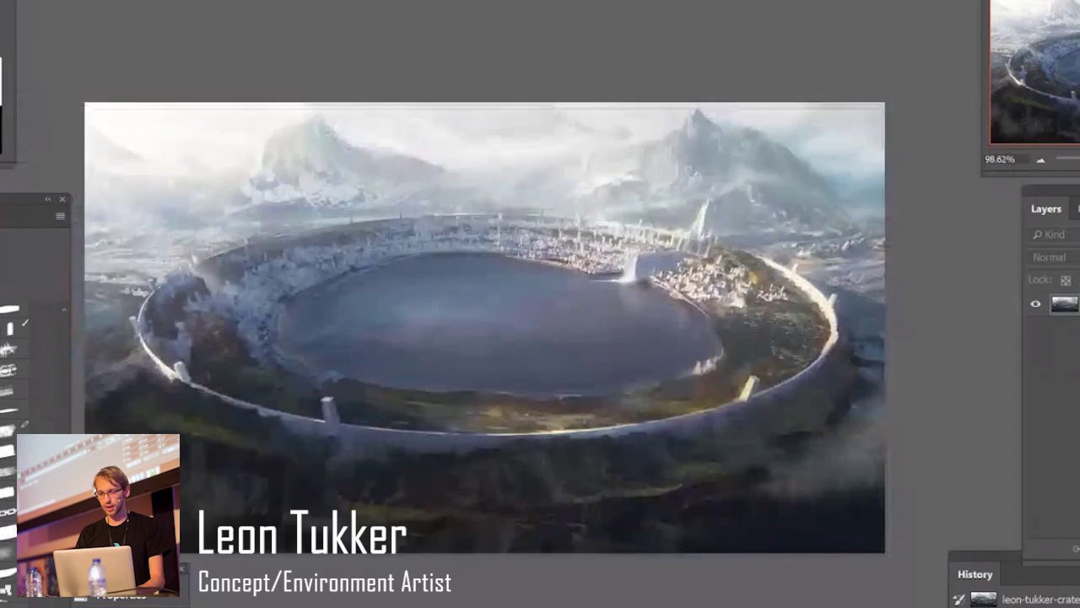
Return to the greyscale city painting and examine its tower, city blocks and bridge at overview and close-up sizes.
key(ctrl+Tab)
mouse_move(629, 381)
mouse_down()
mouse_move(584, 389)
mouse_move(681, 405)
mouse_up()
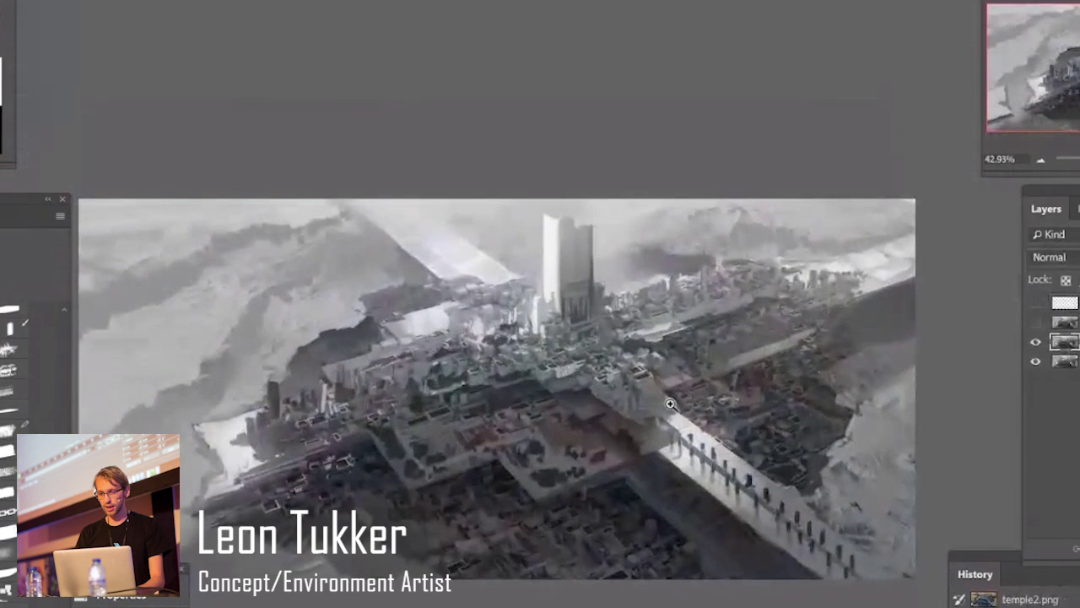
drag(666, 453, 700, 453)
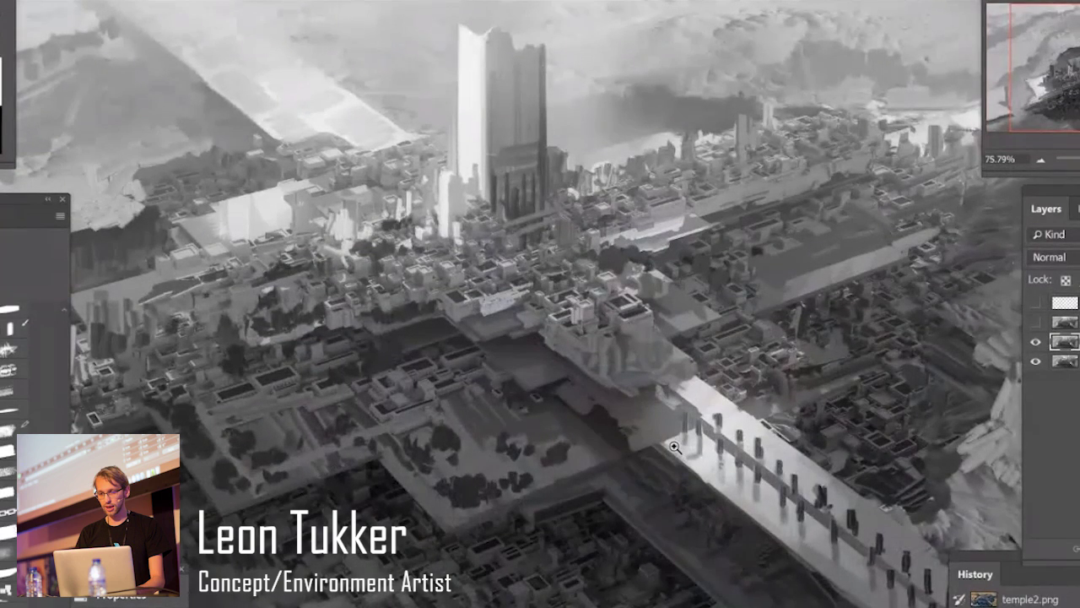
drag(672, 447, 630, 438)
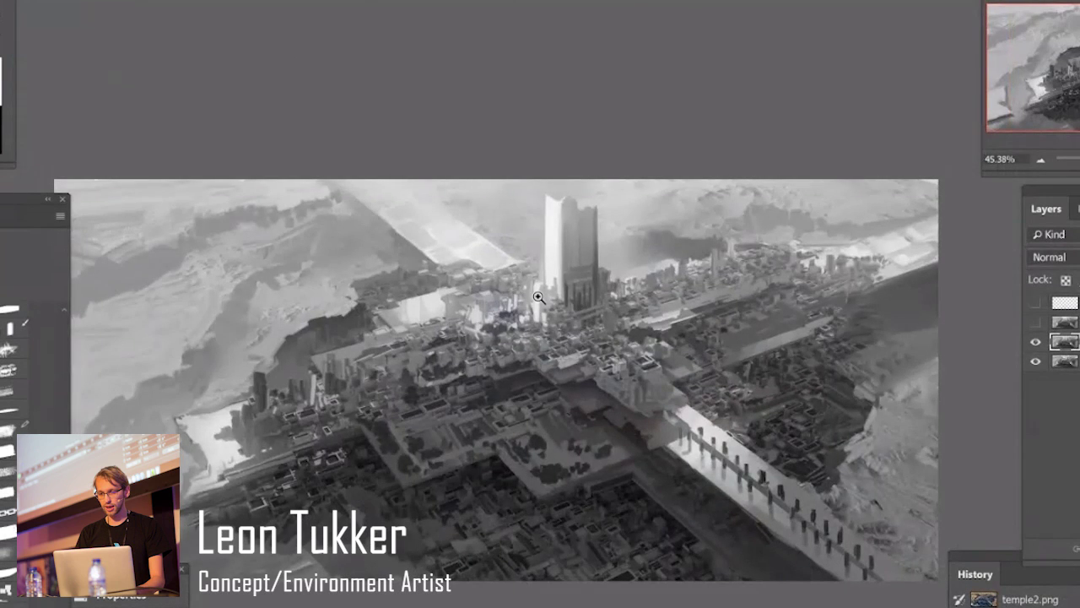
drag(538, 297, 633, 287)
drag(594, 341, 485, 339)
drag(685, 474, 548, 453)
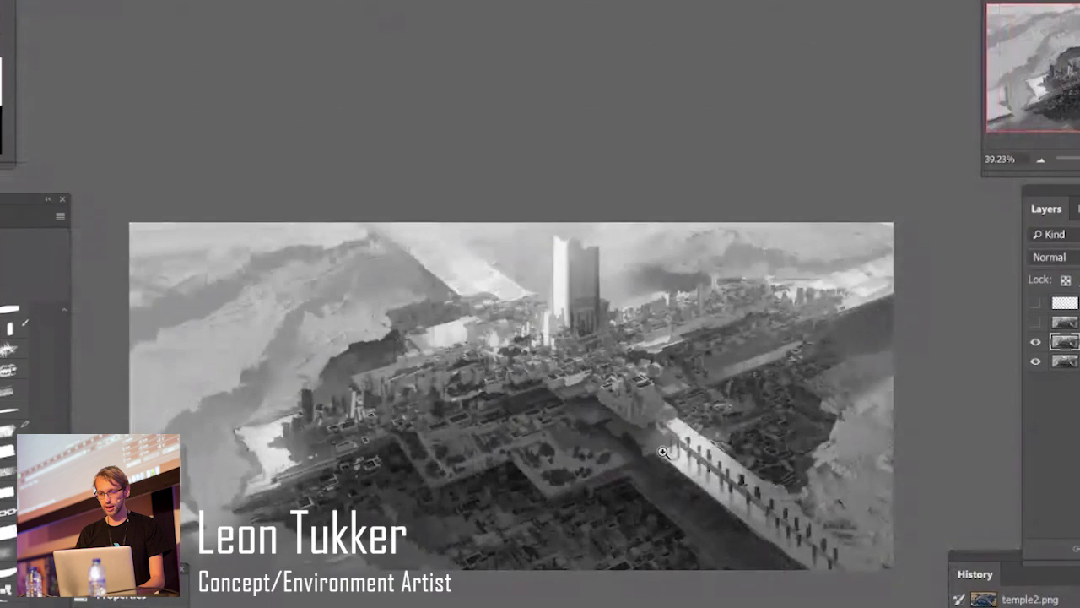
drag(664, 453, 667, 452)
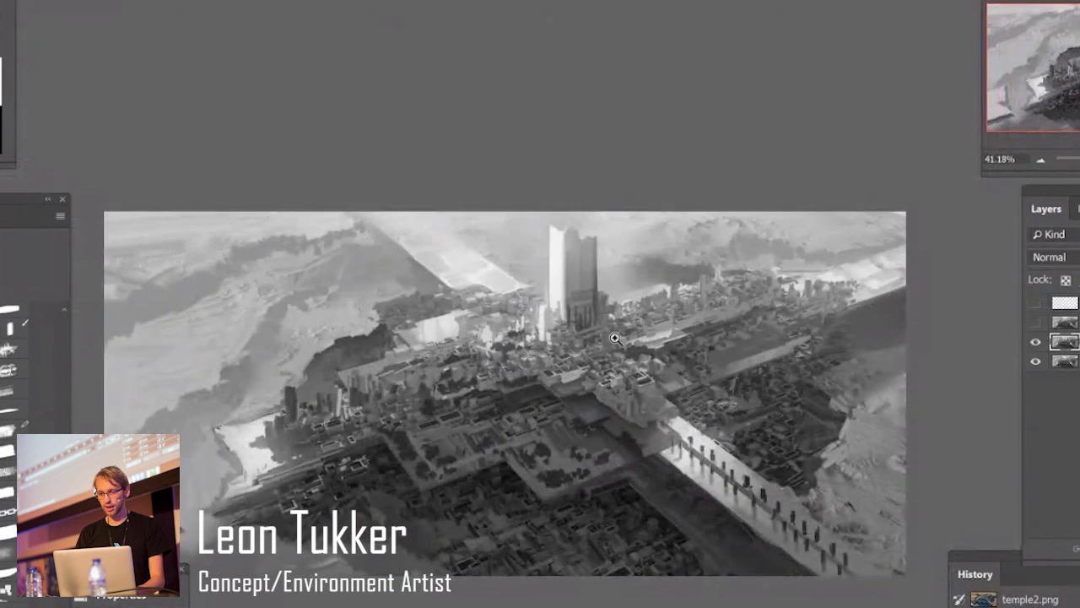
click(621, 399)
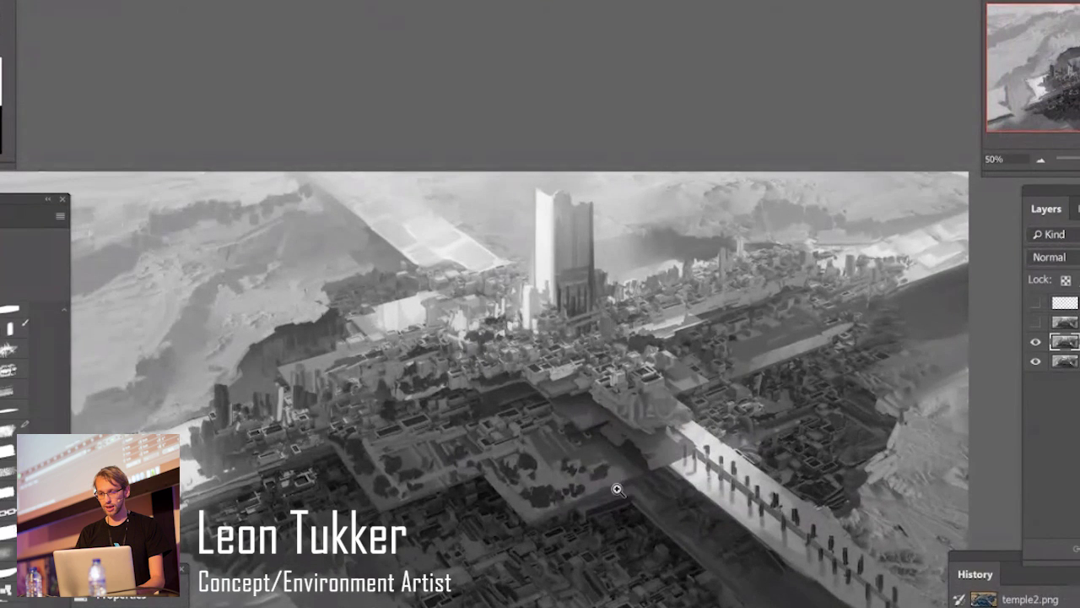
click(600, 331)
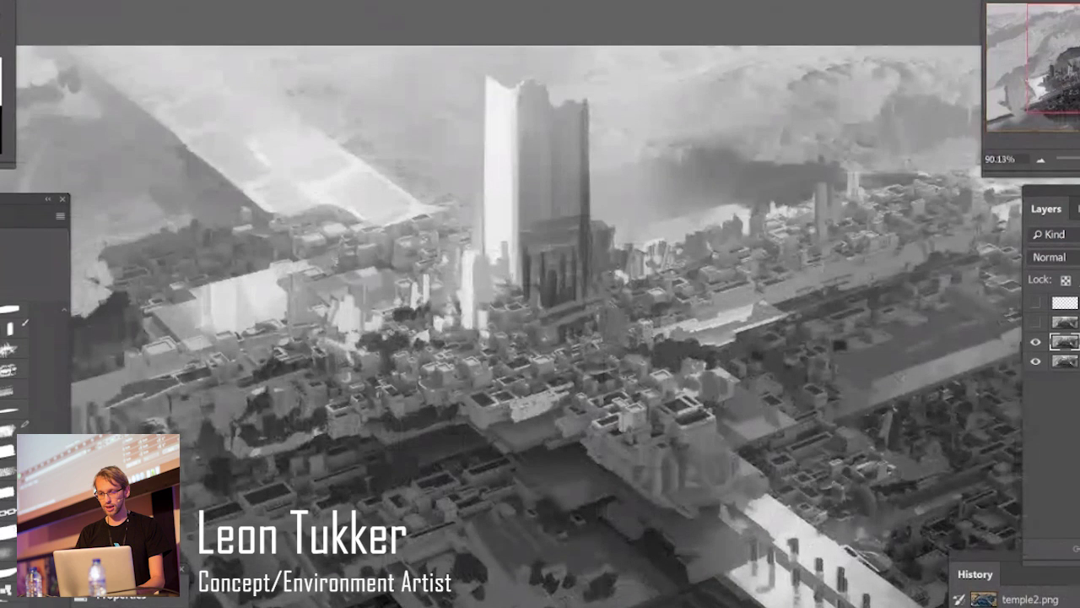
Add an empty layer and select the shaded side of the small bright building at the tower's base with the Magic Wand.
key(ctrl+alt+shift+n)
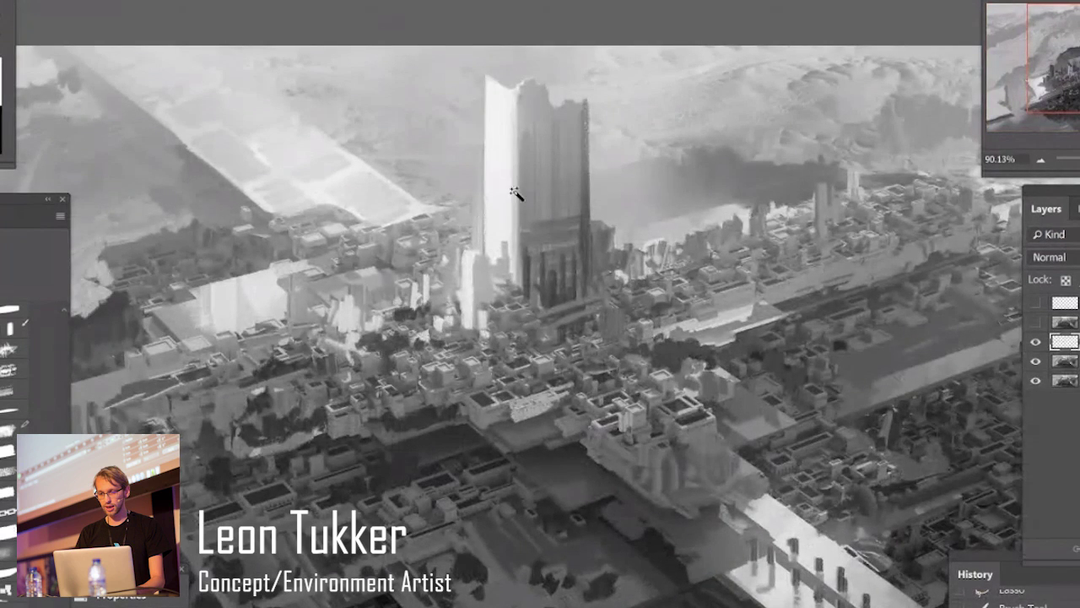
click(493, 298)
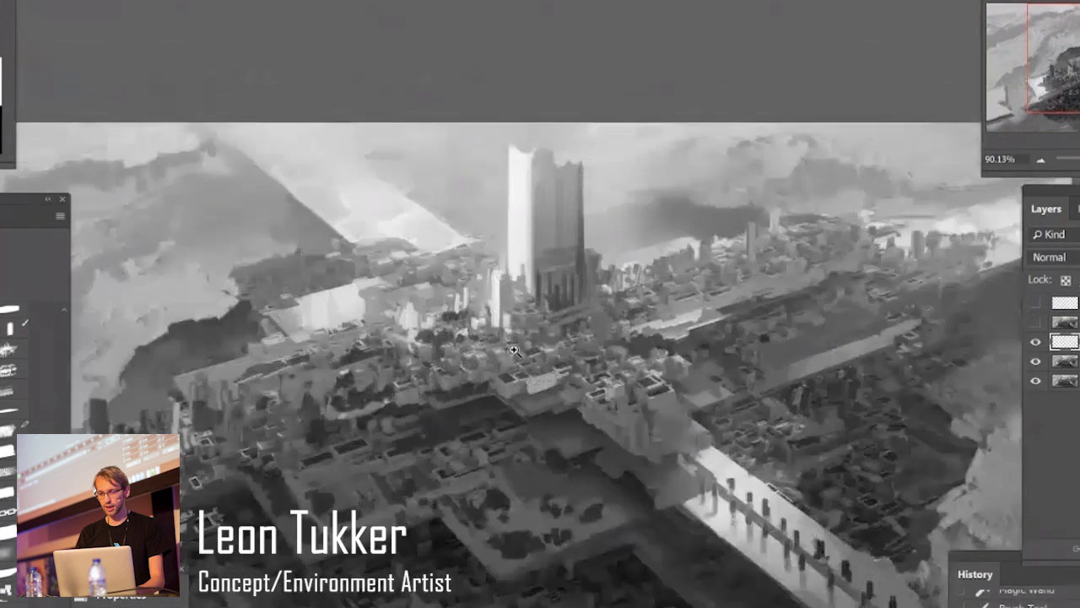
drag(515, 350, 460, 371)
drag(591, 377, 578, 377)
drag(655, 354, 665, 351)
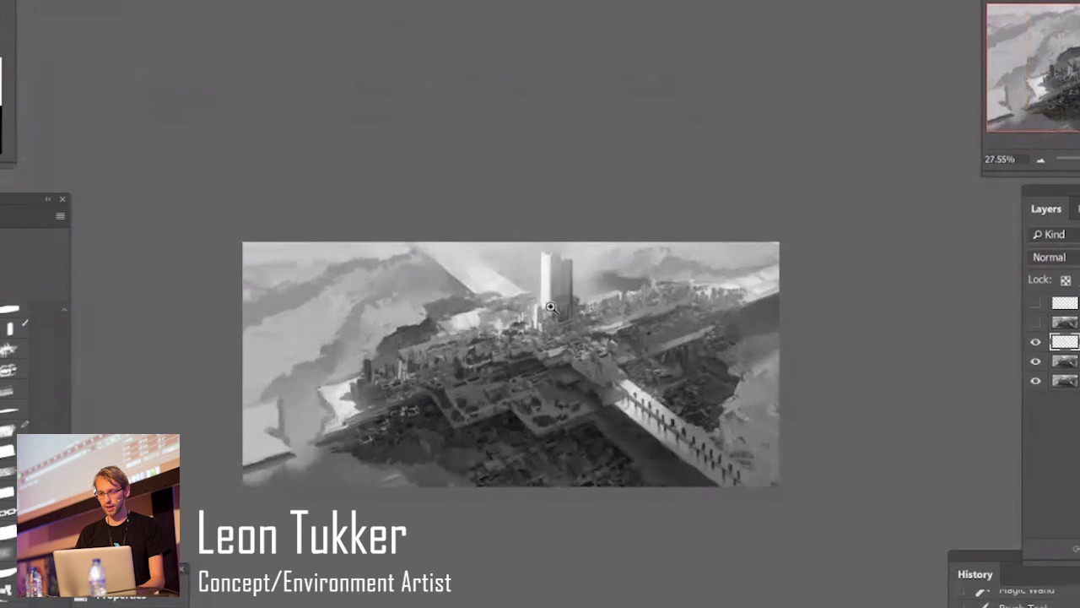
drag(549, 293, 630, 291)
alt+scroll(532, 364, up, 5)
click(526, 354)
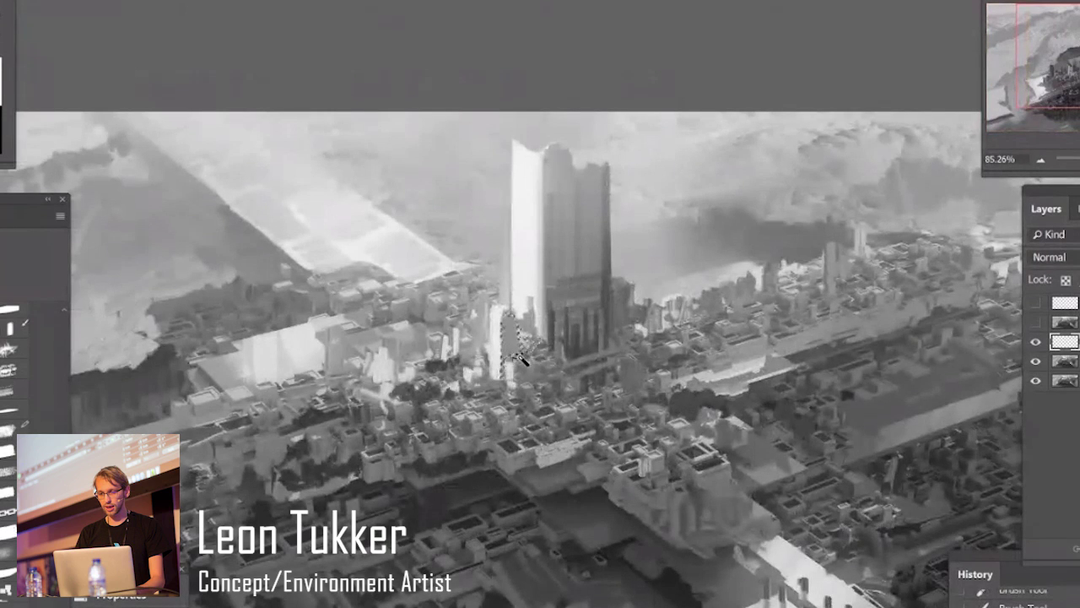
Darken the selected side of the small building beside the tower using a grey sampled from the tower's base.
key(b)
alt+click(573, 344)
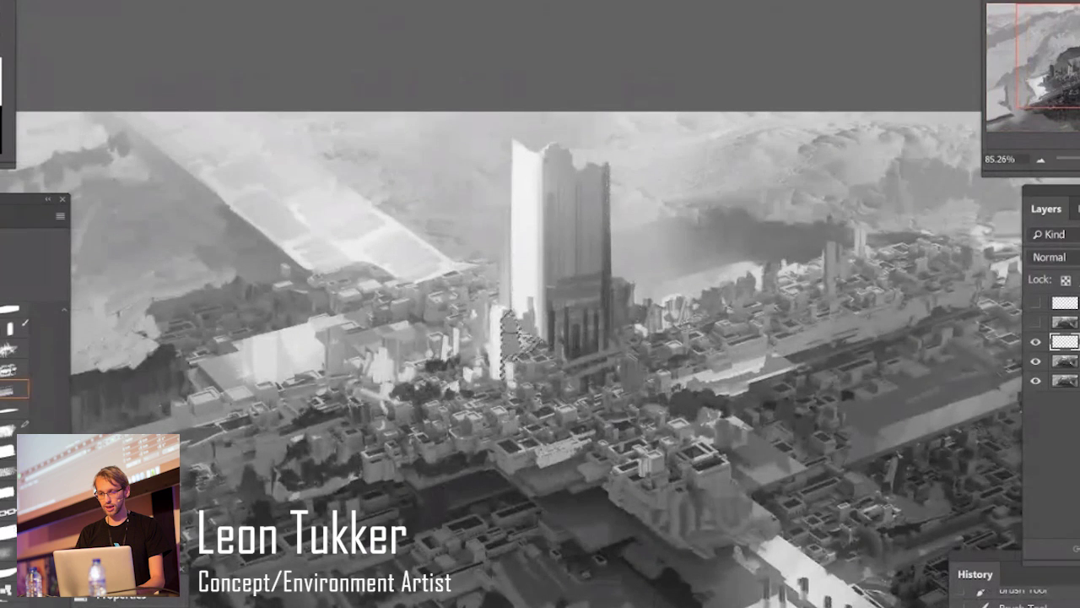
mouse_move(509, 324)
mouse_down()
mouse_move(505, 368)
mouse_move(507, 327)
mouse_up()
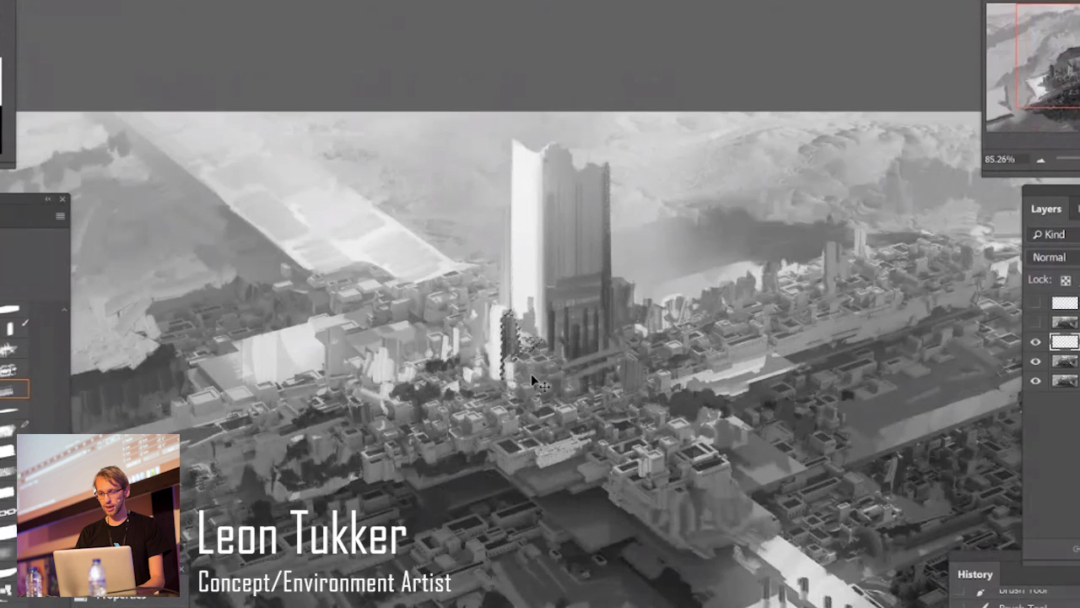
Paint short strokes over a pillar midway along the bright bridge.
ctrl+drag(594, 386, 536, 387)
ctrl+drag(742, 478, 847, 441)
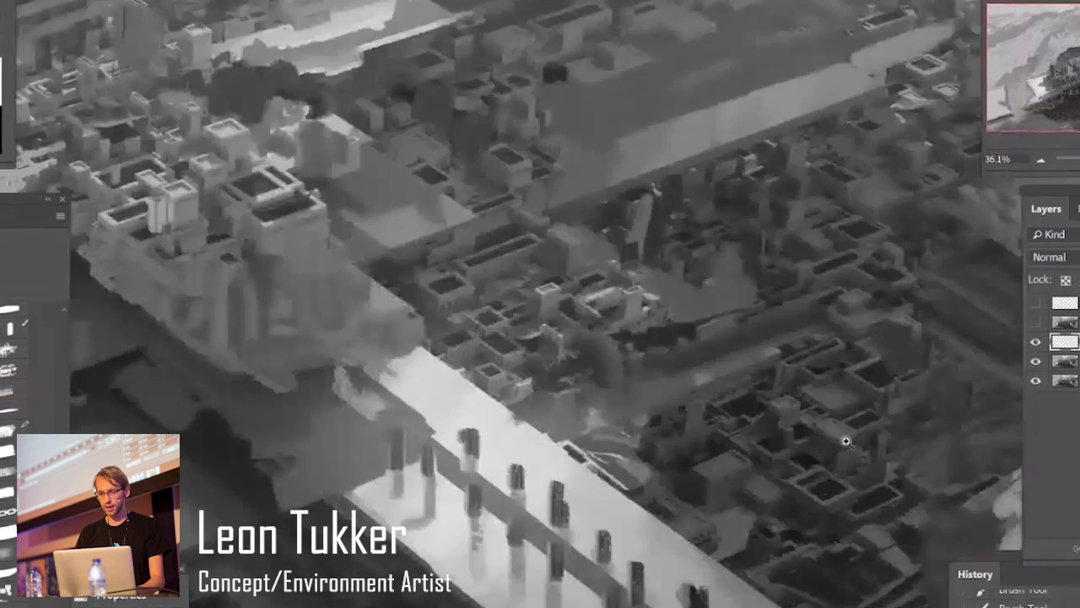
alt+scroll(846, 440, down, 6)
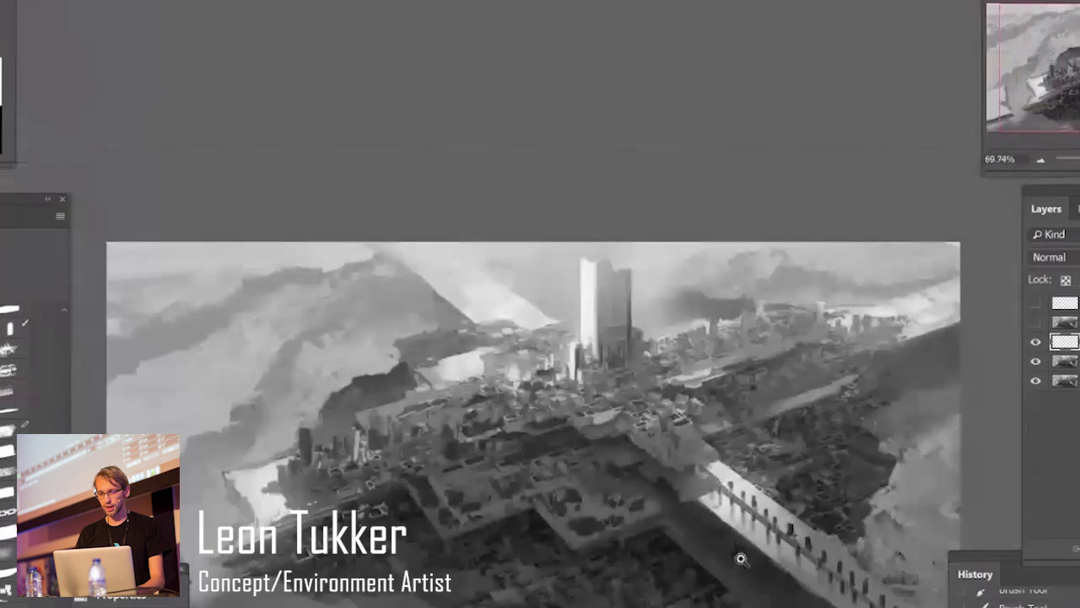
alt+scroll(741, 559, up, 3)
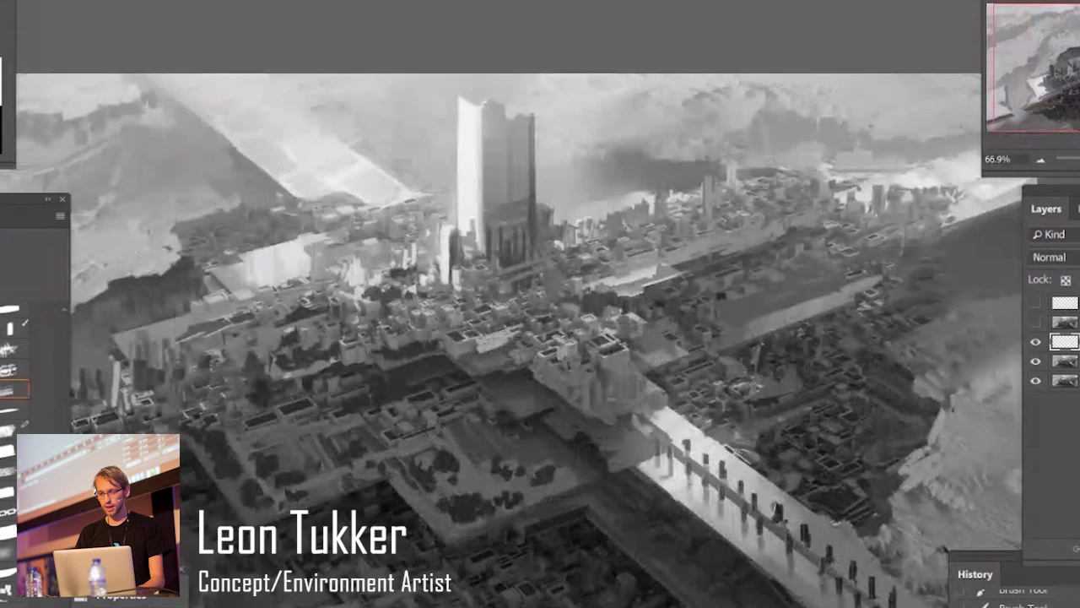
drag(771, 499, 774, 516)
drag(776, 497, 777, 515)
mouse_move(778, 502)
mouse_down()
mouse_move(778, 516)
mouse_move(751, 458)
mouse_up()
Add another empty layer, choose a different brush and paint small dark marks along the bridge's central strip between the pillars.
alt+scroll(715, 465, up, 3)
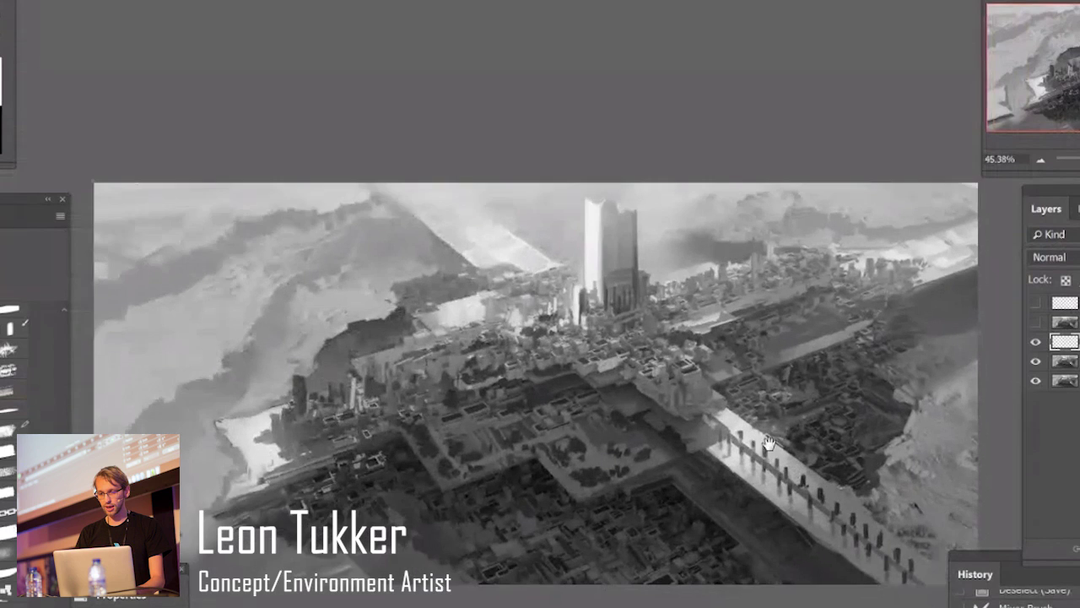
alt+scroll(919, 306, up, 2)
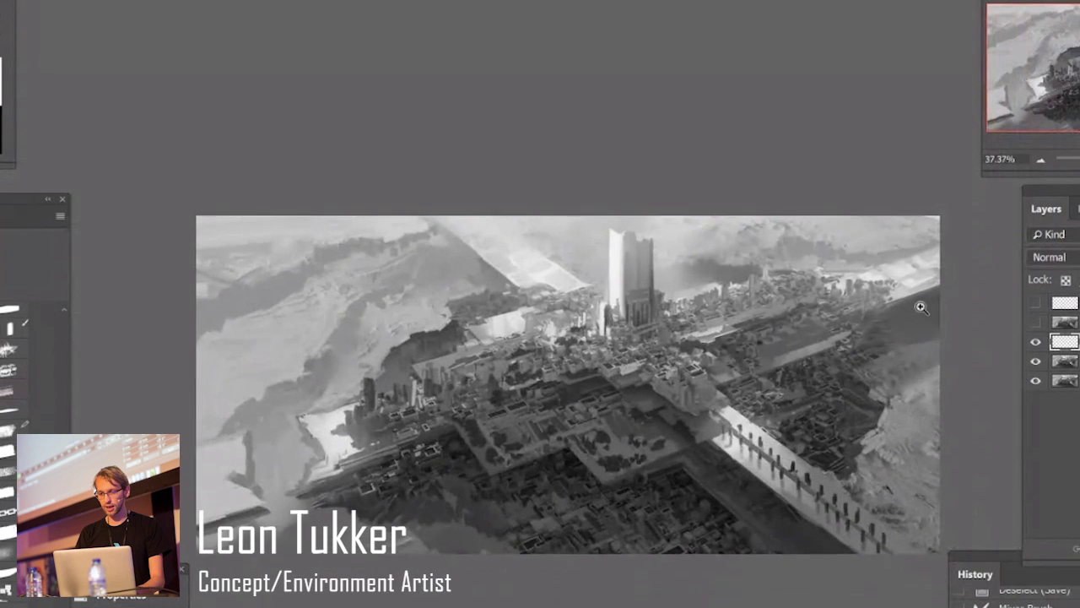
alt+scroll(806, 498, up, 10)
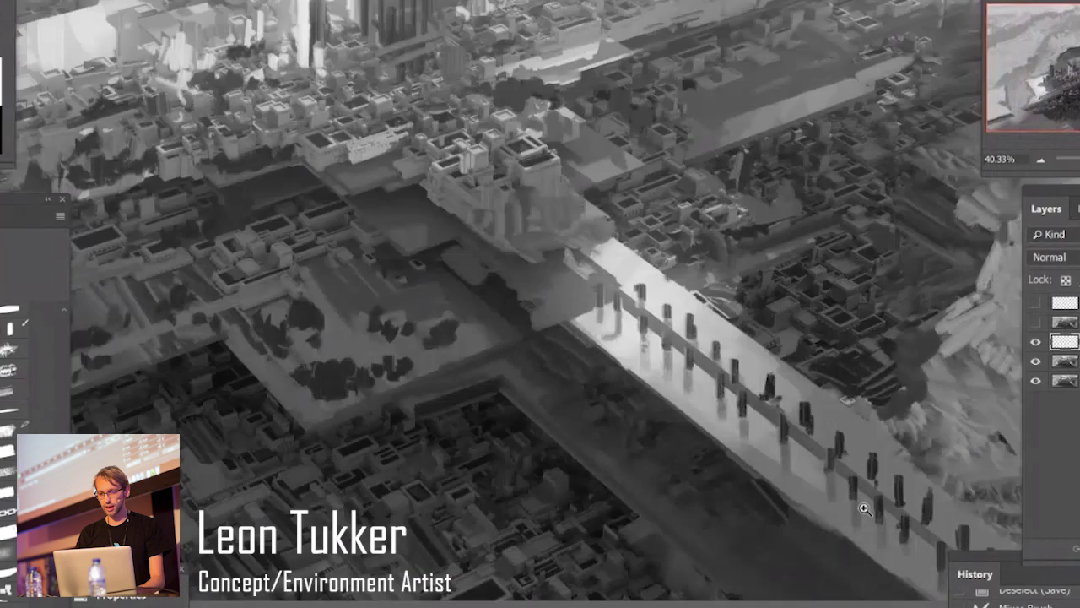
key(ctrl+alt+shift+n)
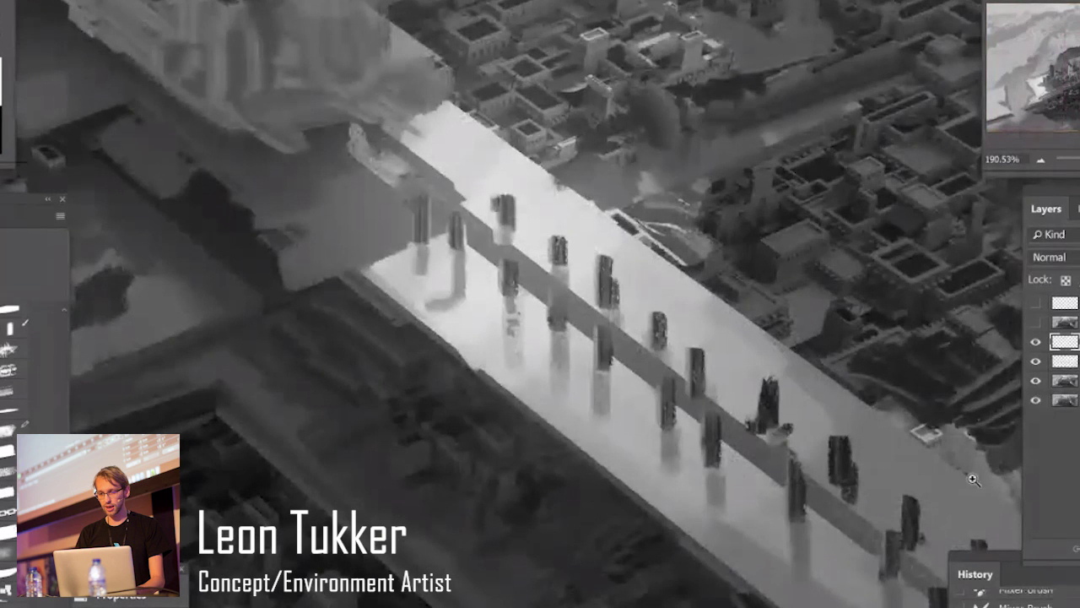
click(9, 389)
scroll(10, 389, up, 4)
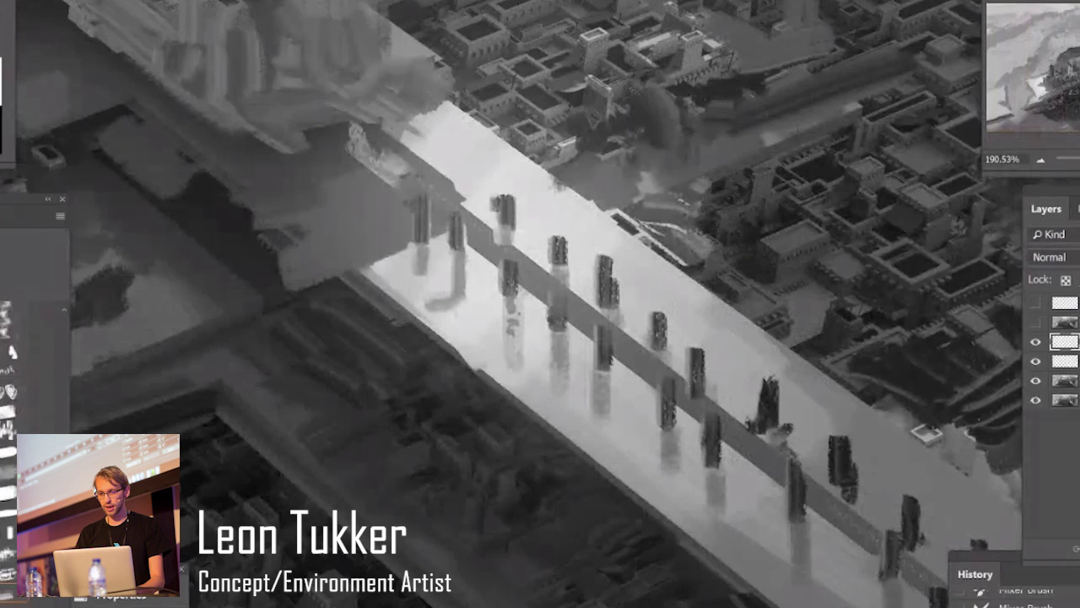
scroll(12, 405, down, 3)
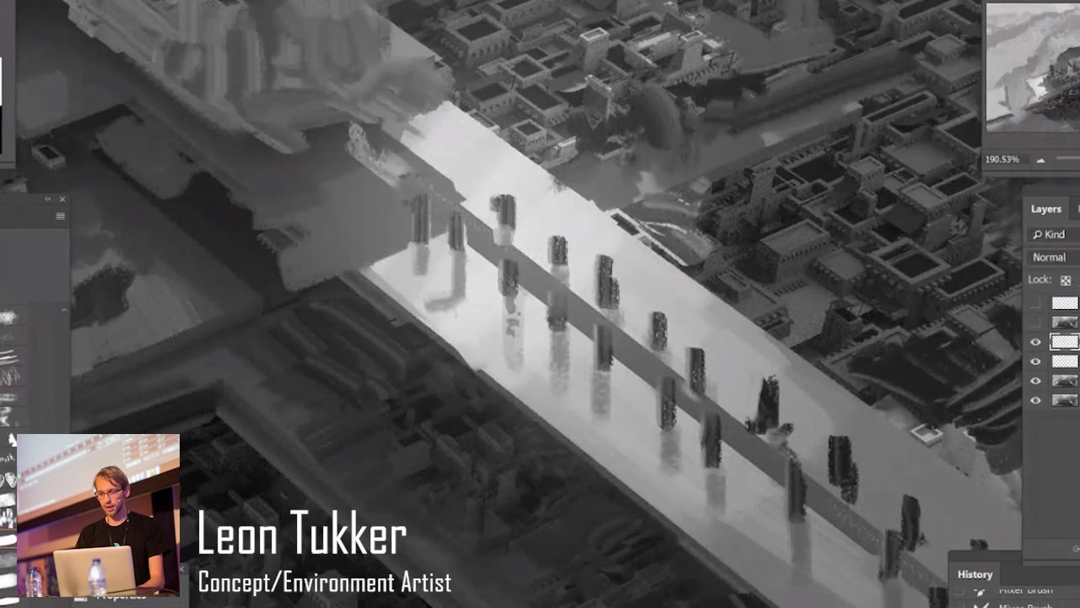
drag(686, 389, 698, 399)
scroll(16, 396, down, 1)
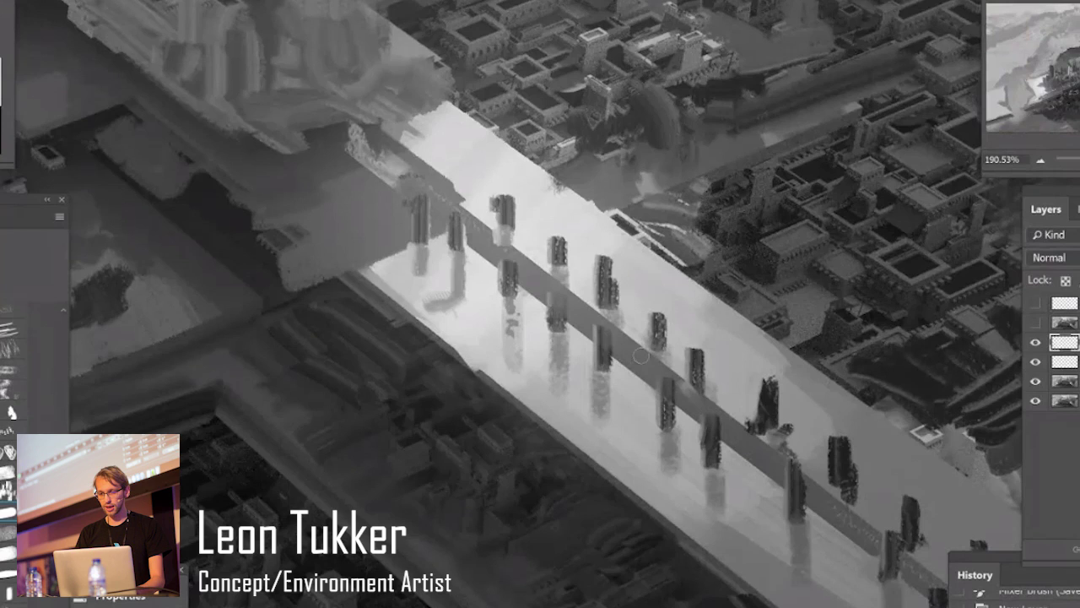
mouse_move(630, 347)
mouse_down()
mouse_move(632, 359)
mouse_move(639, 347)
mouse_up()
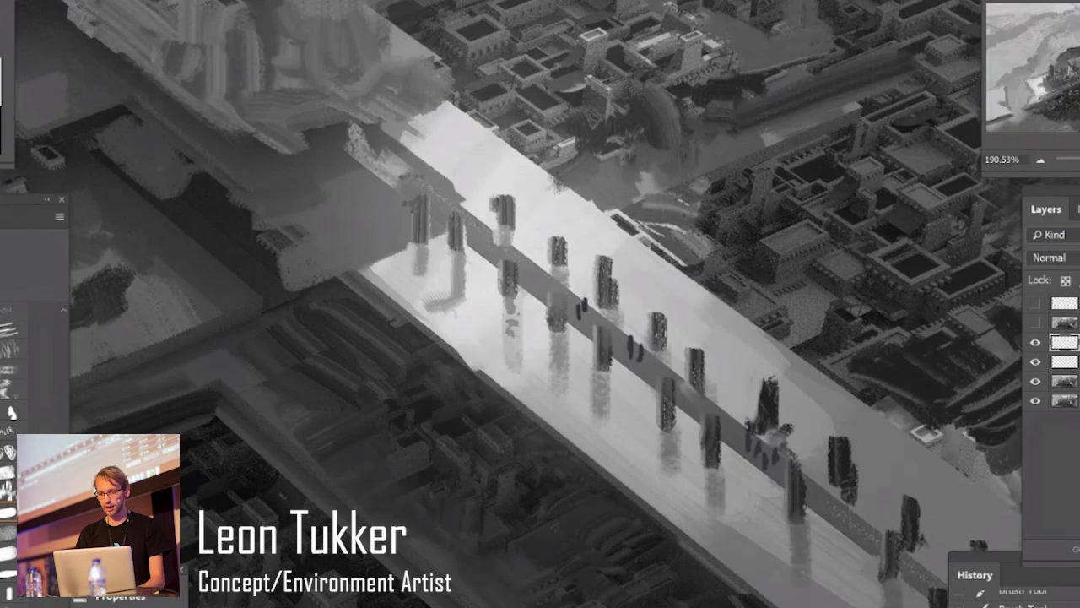
Paint small dark figure-like marks along the bridge's central strip between the pillars near its city end.
click(540, 272)
click(528, 262)
drag(526, 277, 537, 302)
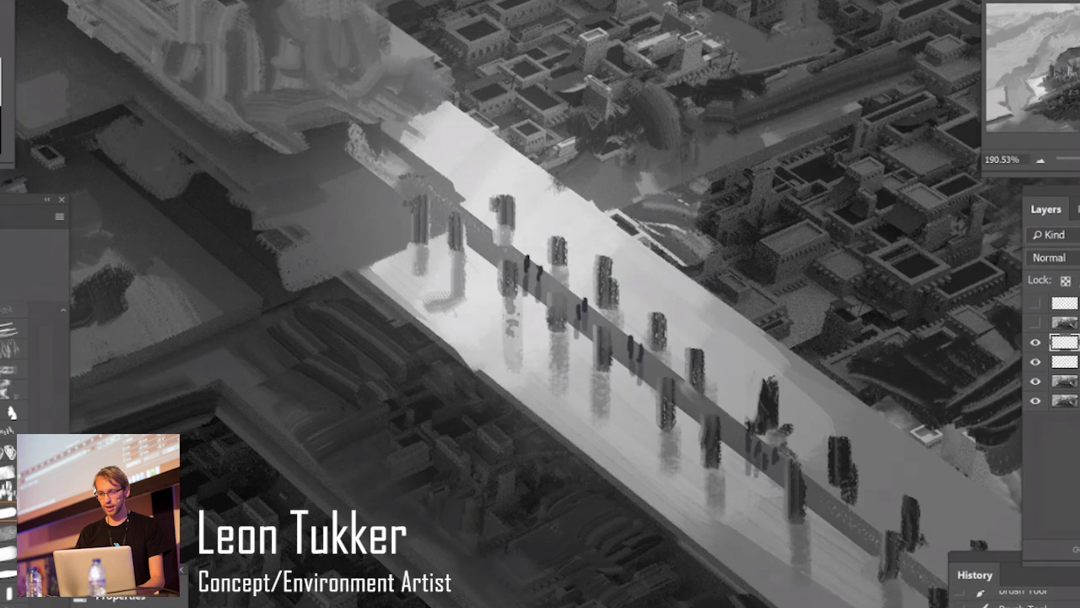
Review the whole painting and merge the two bridge detail layers into the painting layer below.
key(ctrl+0)
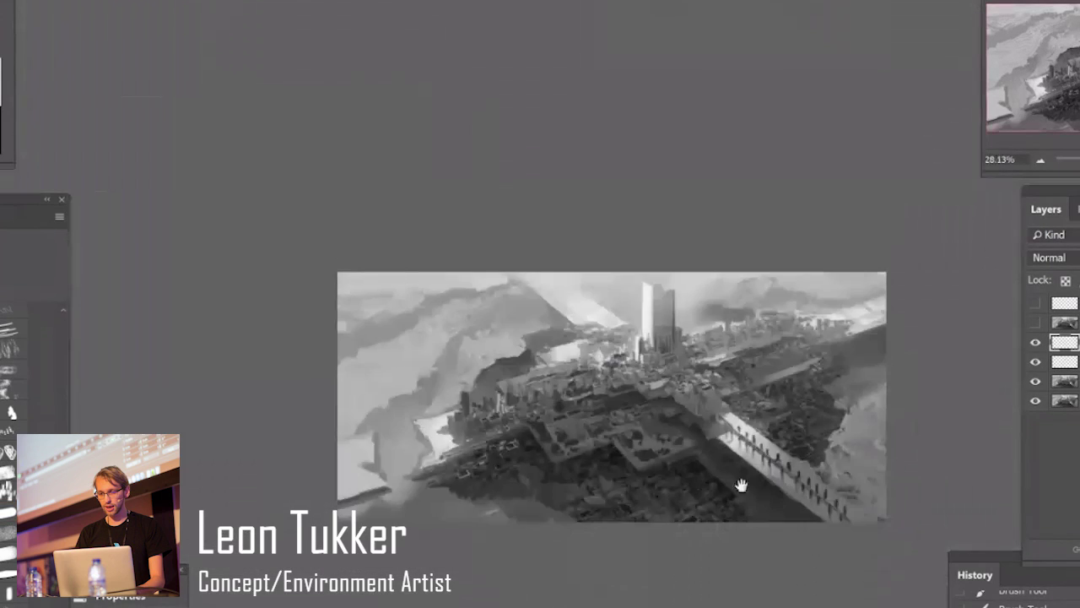
drag(740, 485, 786, 506)
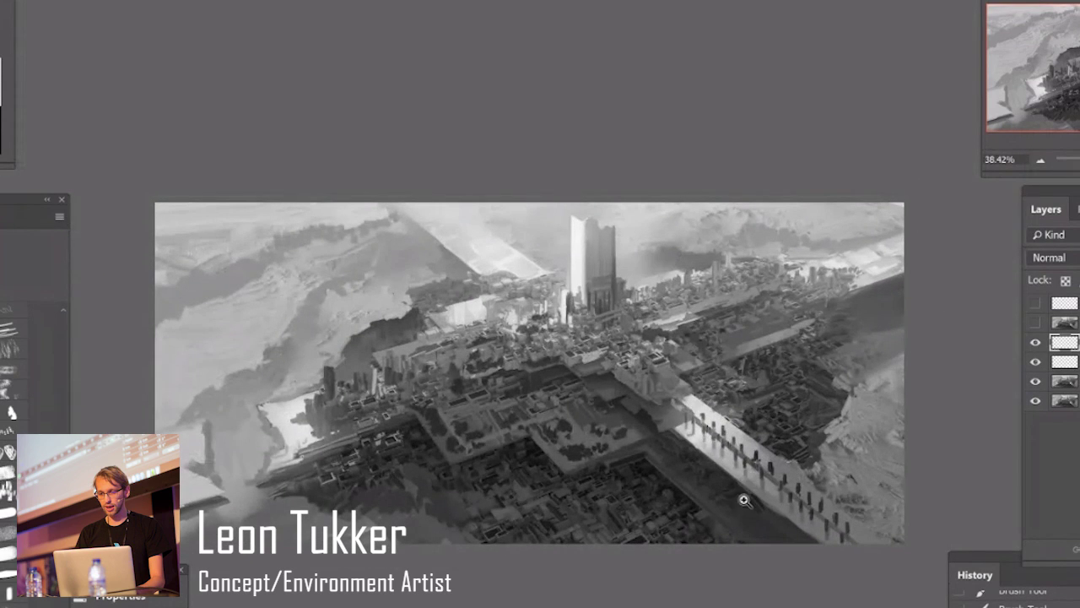
ctrl+drag(715, 467, 740, 501)
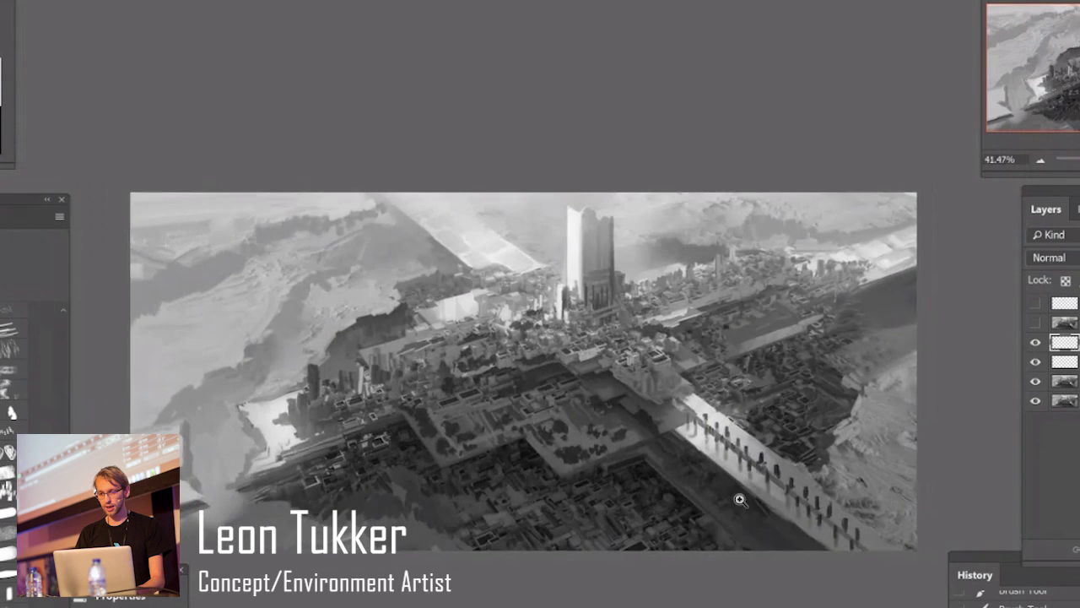
mouse_move(480, 552)
mouse_down()
mouse_move(564, 532)
mouse_move(475, 531)
mouse_up()
drag(656, 492, 638, 518)
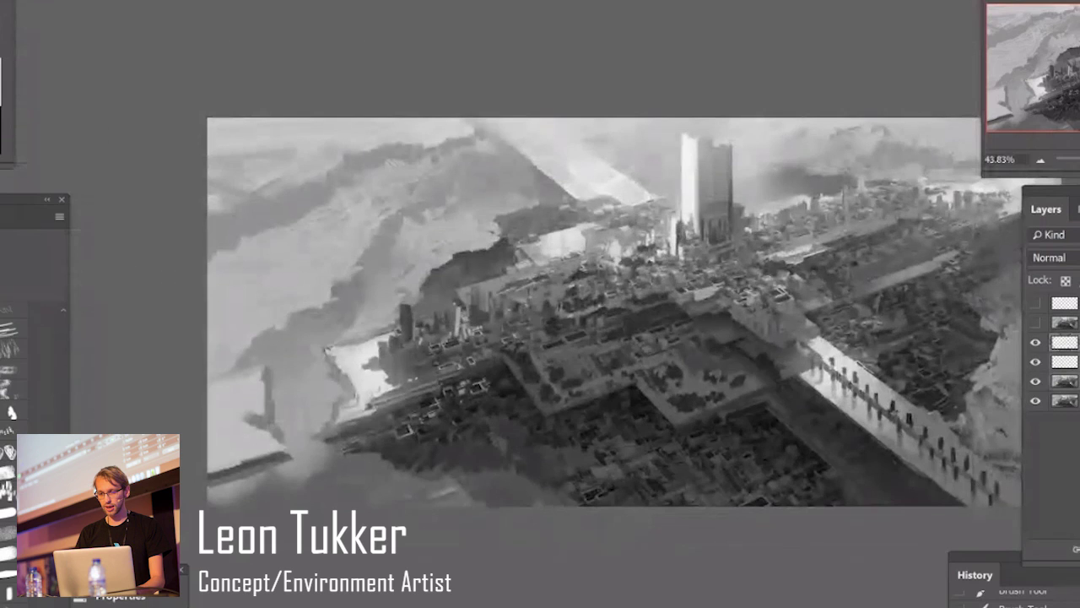
key(ctrl+e)
Lasso a patch of the pale textured mountainside and copy it onto its own layer.
key(l)
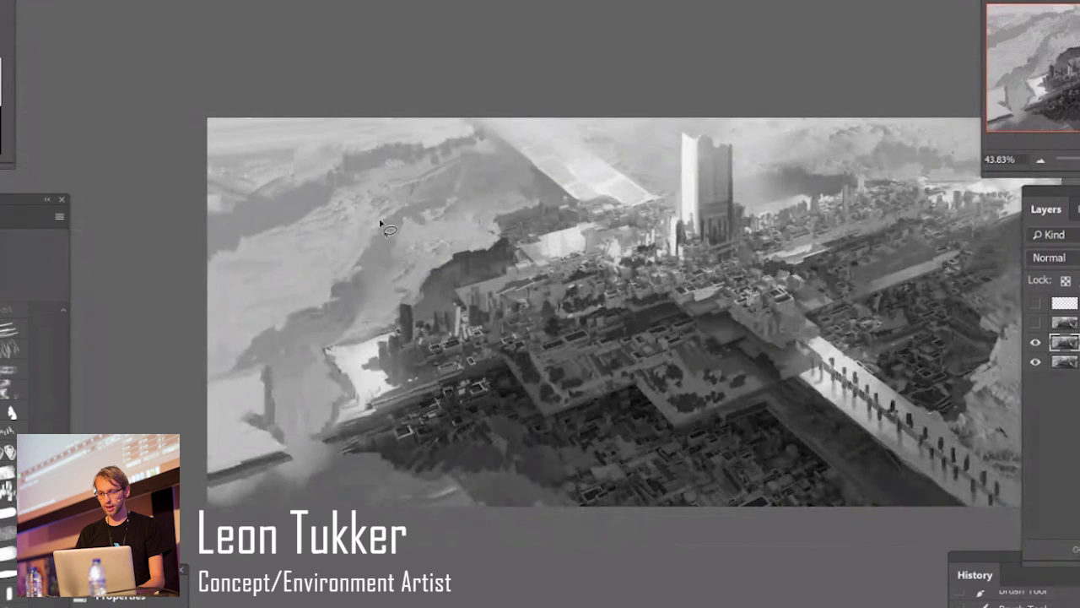
mouse_move(347, 272)
mouse_down()
mouse_move(427, 163)
mouse_move(219, 315)
mouse_move(336, 309)
mouse_up()
key(ctrl+j)
Move, rotate and stretch the copied rock patch over the foreground slope below the city, and set its blending mode to Overlay.
key(ctrl+t)
mouse_move(366, 207)
mouse_down()
mouse_move(397, 246)
mouse_move(621, 437)
mouse_move(610, 439)
mouse_up()
drag(690, 418, 537, 413)
ctrl+drag(613, 388, 645, 430)
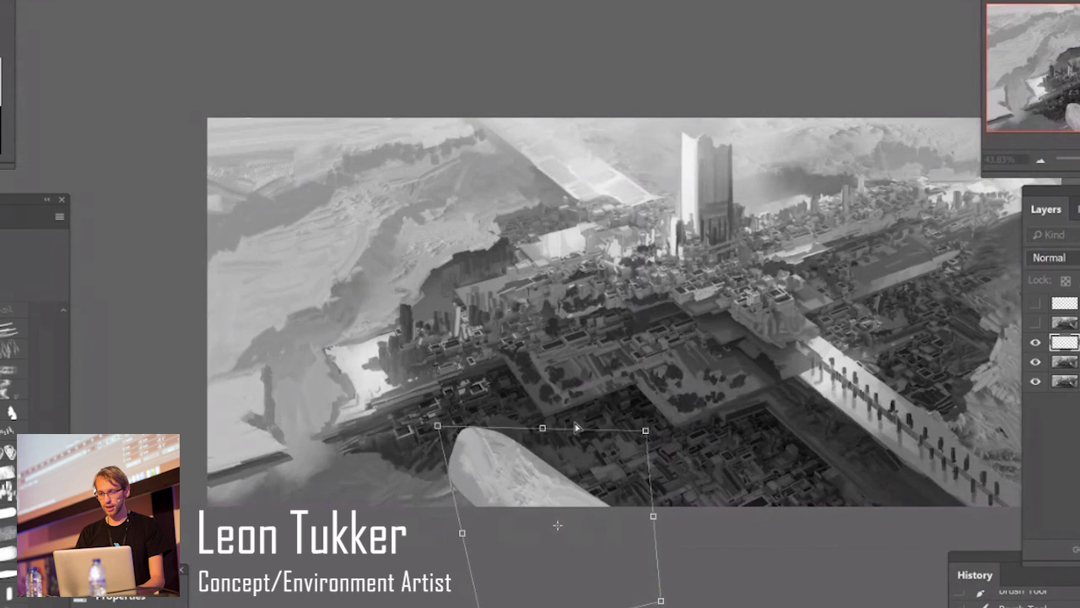
drag(577, 427, 577, 474)
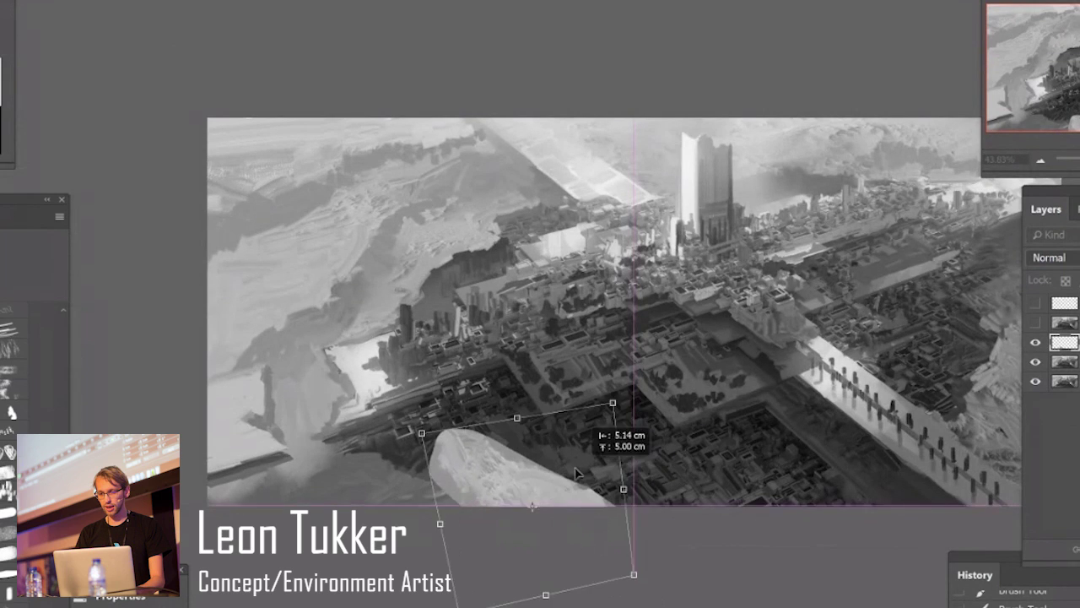
drag(612, 402, 643, 378)
drag(528, 384, 531, 422)
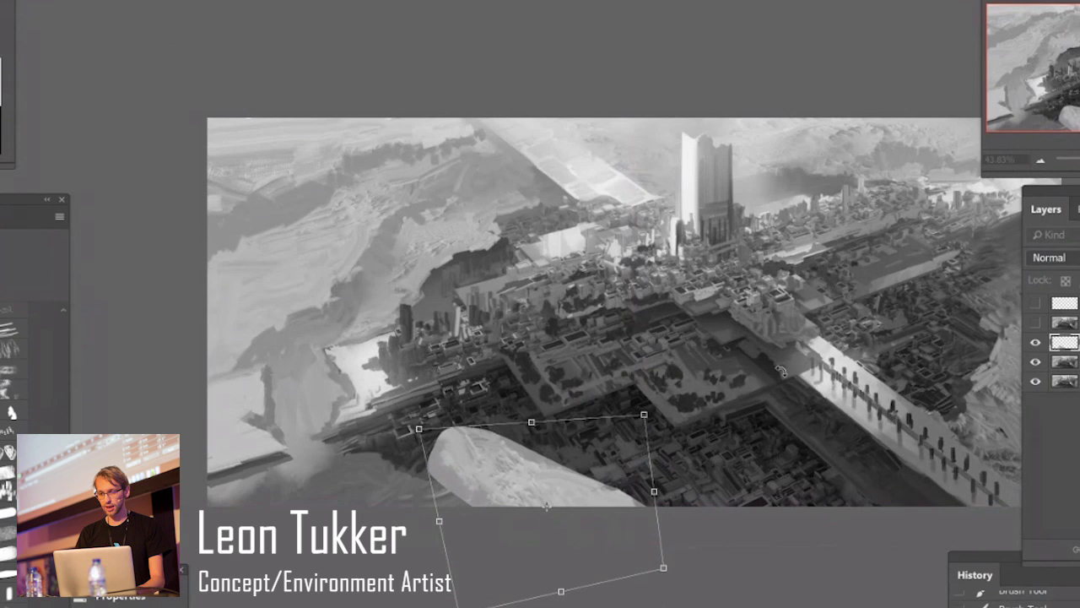
key(Return)
click(1049, 258)
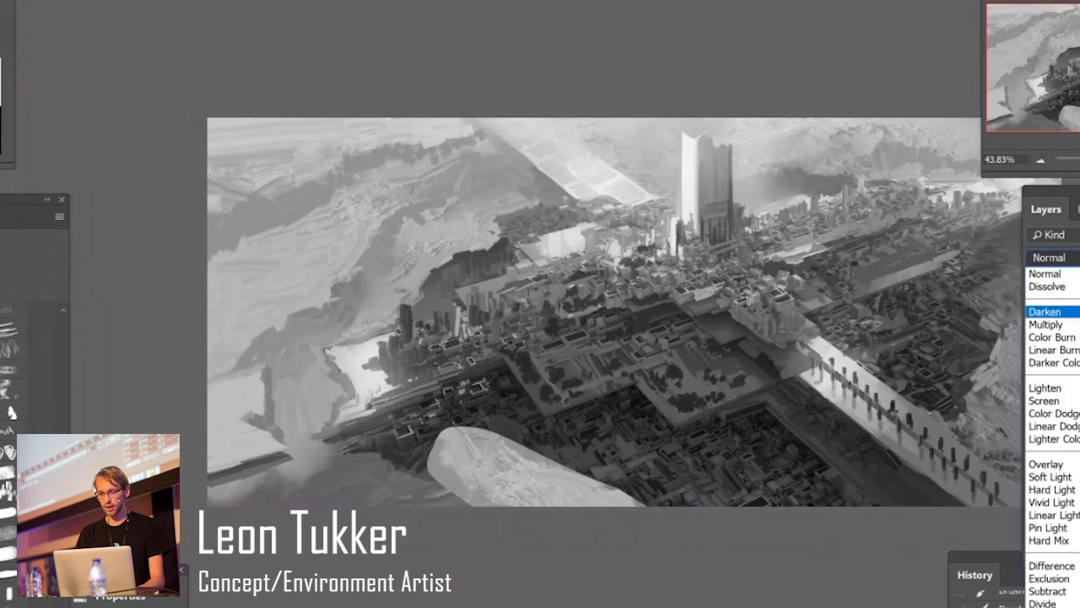
click(1046, 464)
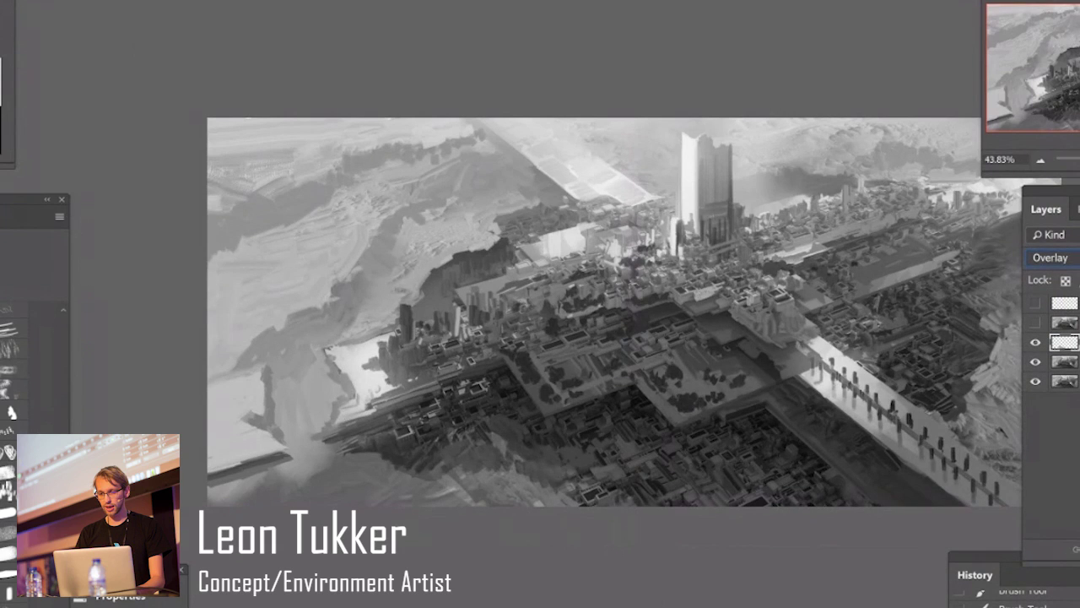
Erase the outer parts of the overlaid rock patch with a smaller brush so it blends into the slope and city edge.
key(bracketleft)
key(bracketleft)
key(bracketleft)
key(bracketleft)
key(bracketleft)
key(bracketleft)
key(bracketleft)
key(bracketleft)
key(bracketleft)
key(bracketleft)
key(bracketleft)
key(bracketleft)
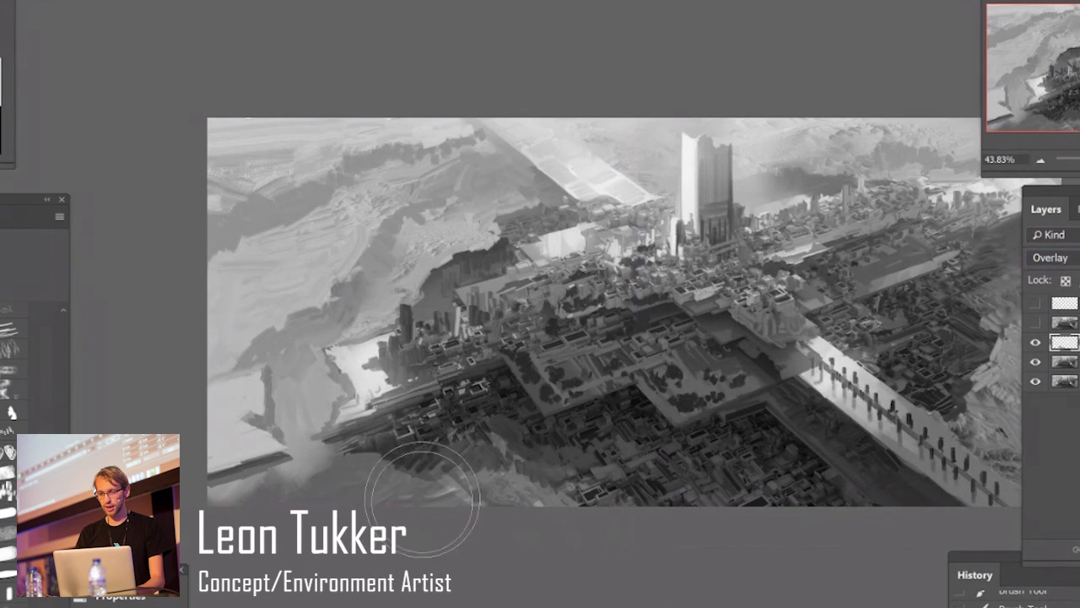
drag(422, 499, 436, 512)
key(ctrl+z)
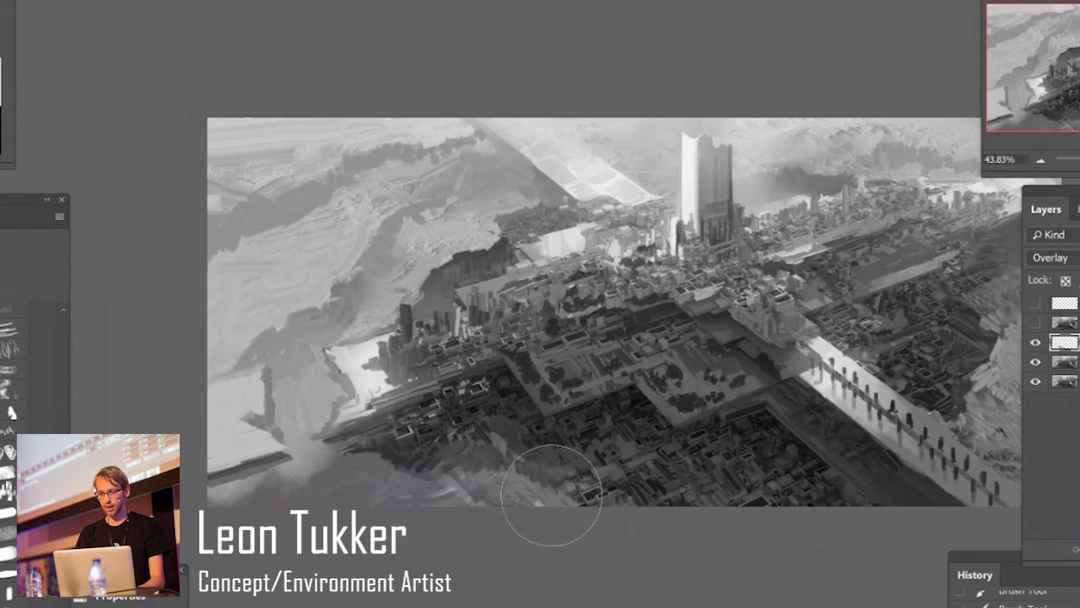
key(e)
drag(534, 471, 448, 501)
key(bracketleft)
key(bracketleft)
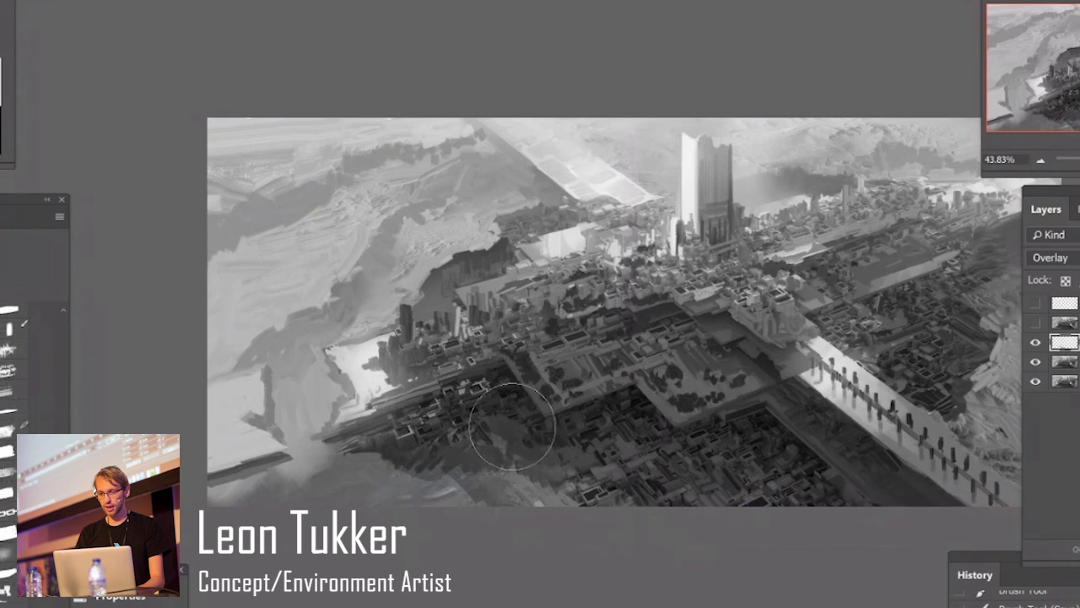
drag(597, 452, 636, 501)
Examine the overall composition and the areas around the tower and bridge at several magnifications.
ctrl+drag(778, 309, 750, 317)
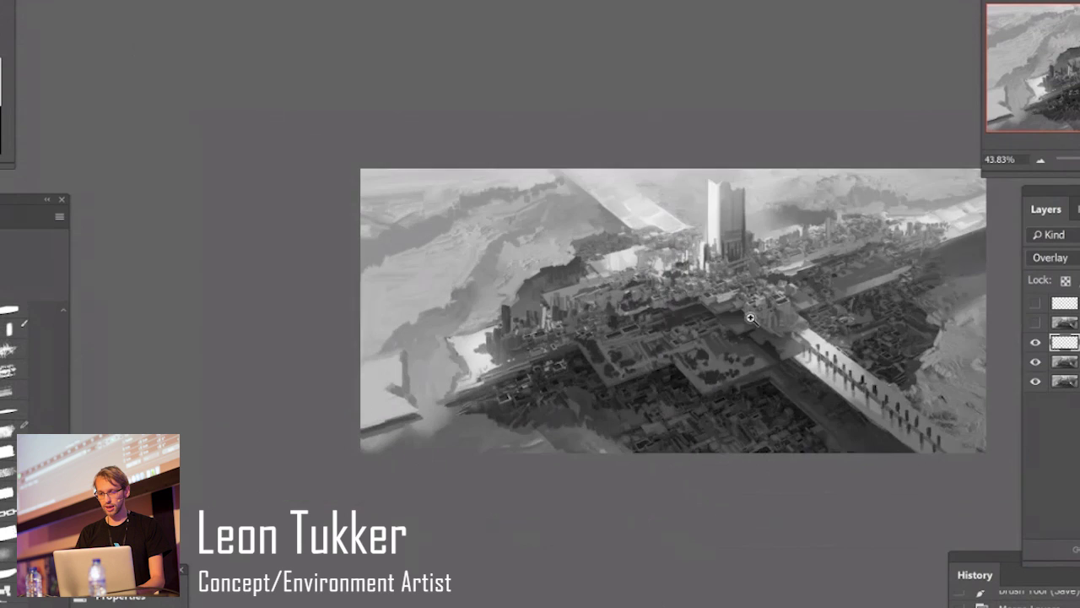
alt+scroll(849, 315, up, 2)
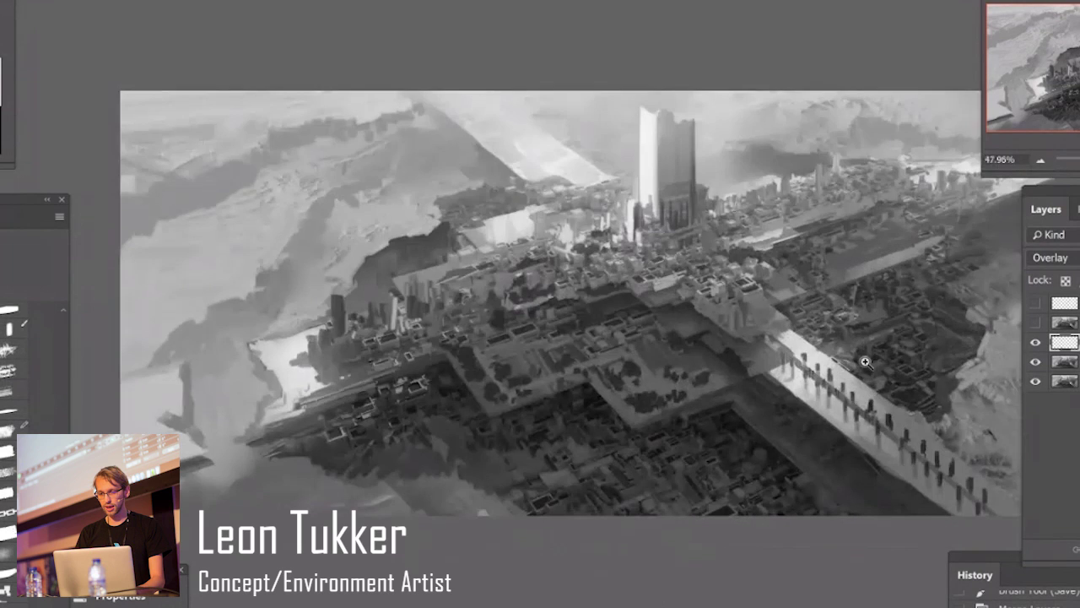
alt+scroll(834, 445, up, 2)
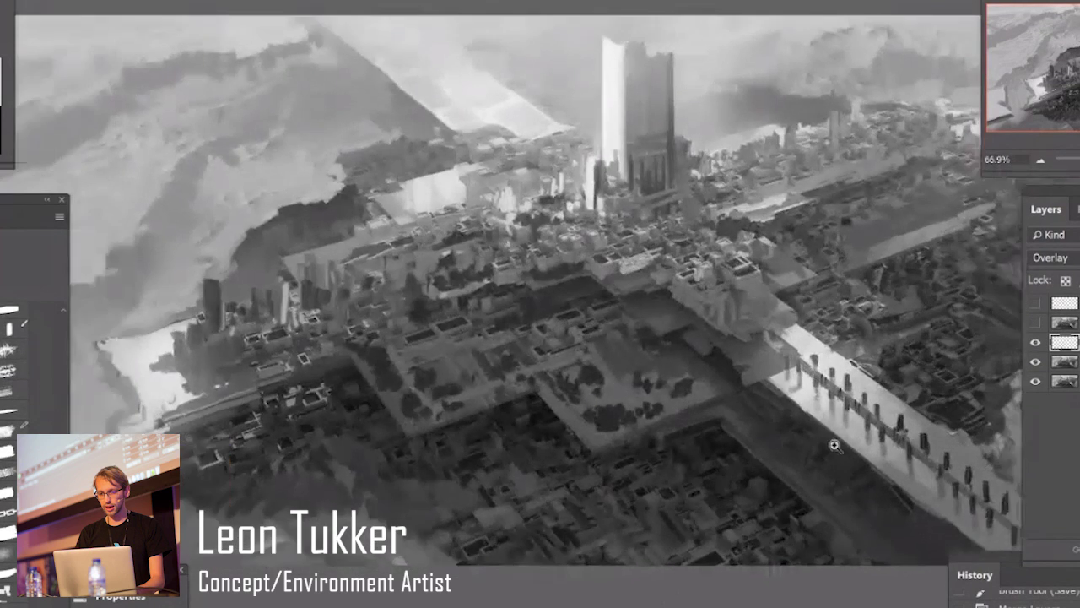
alt+scroll(834, 446, down, 2)
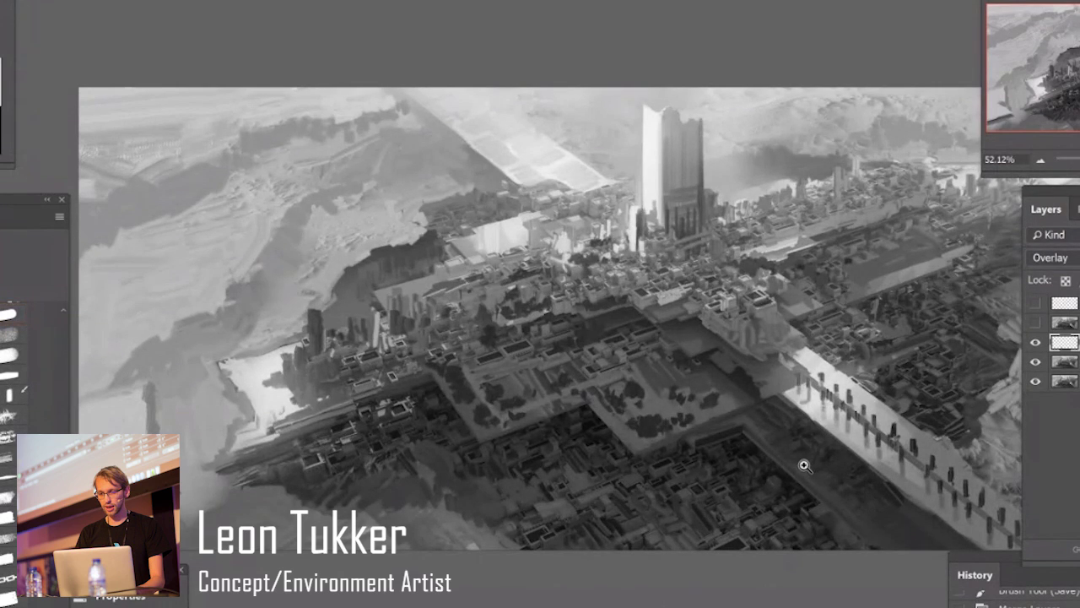
alt+scroll(802, 463, down, 2)
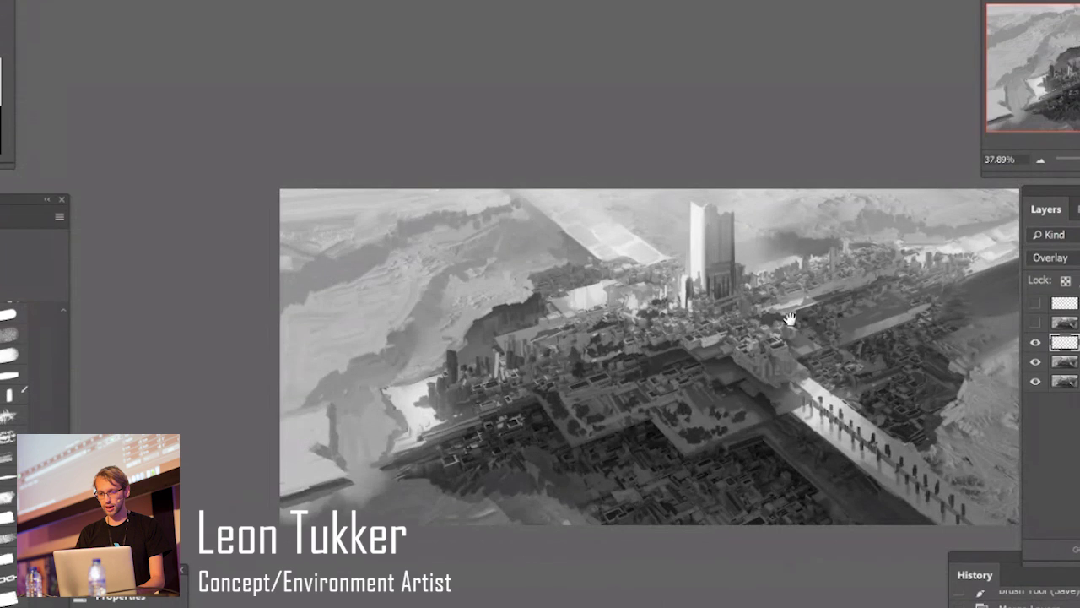
alt+scroll(770, 379, up, 3)
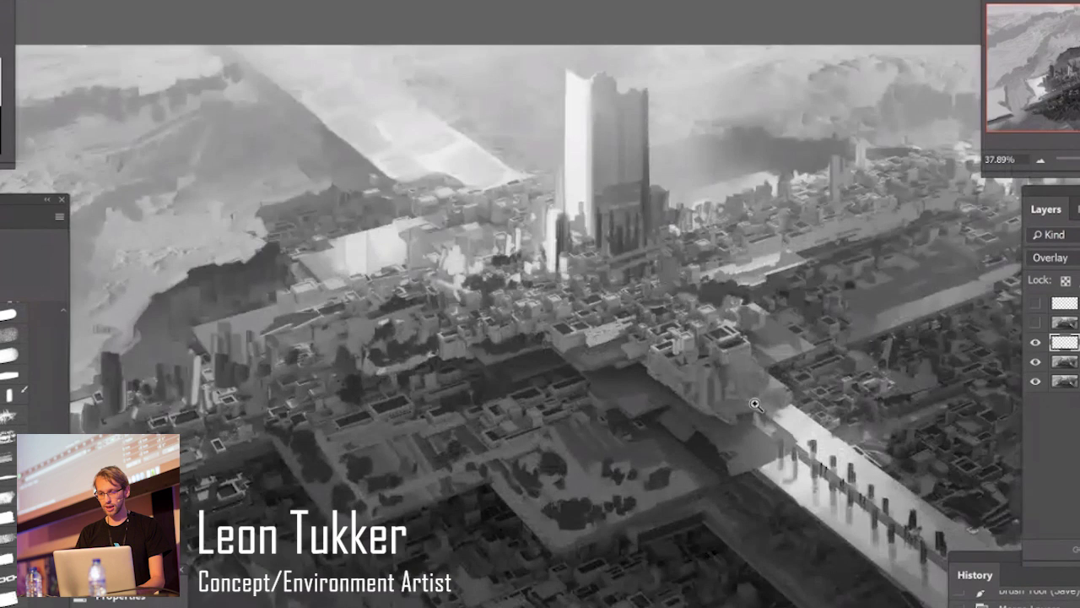
alt+scroll(755, 405, down, 2)
alt+scroll(815, 371, up, 2)
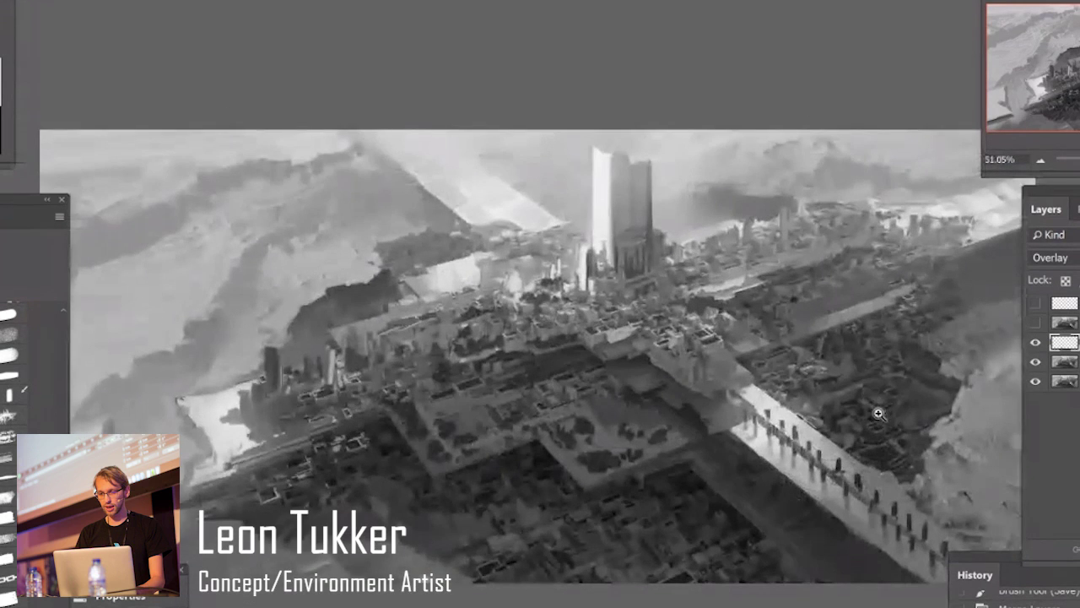
Add an empty Normal layer and blend the rocky edge beside the bridge's near end with the Mixer Brush.
alt+scroll(877, 414, up, 4)
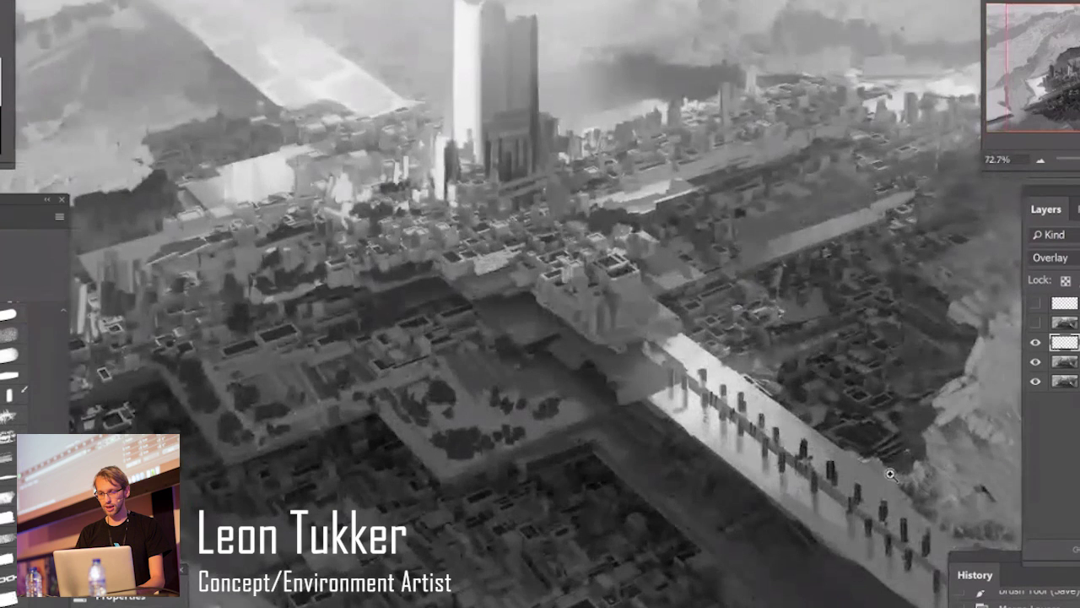
drag(900, 473, 926, 505)
key(ctrl+j)
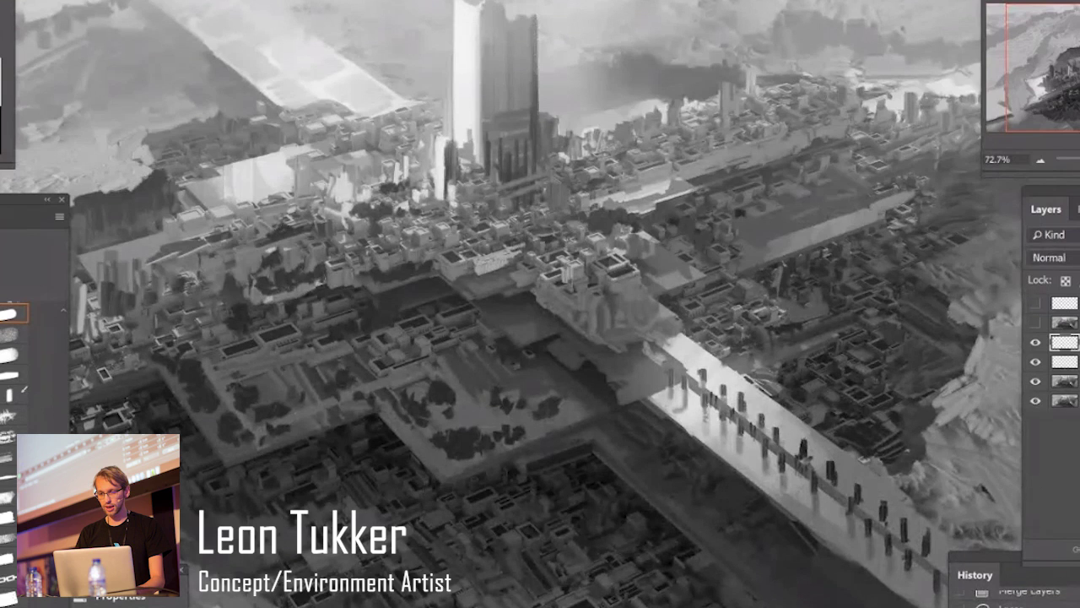
click(8, 516)
mouse_move(900, 459)
mouse_down()
mouse_move(915, 478)
mouse_move(908, 487)
mouse_move(894, 475)
mouse_move(908, 475)
mouse_move(943, 418)
mouse_move(929, 427)
mouse_up()
Save the painting, accepting the offered save options.
ctrl+drag(938, 423, 885, 436)
alt+scroll(886, 435, down, 4)
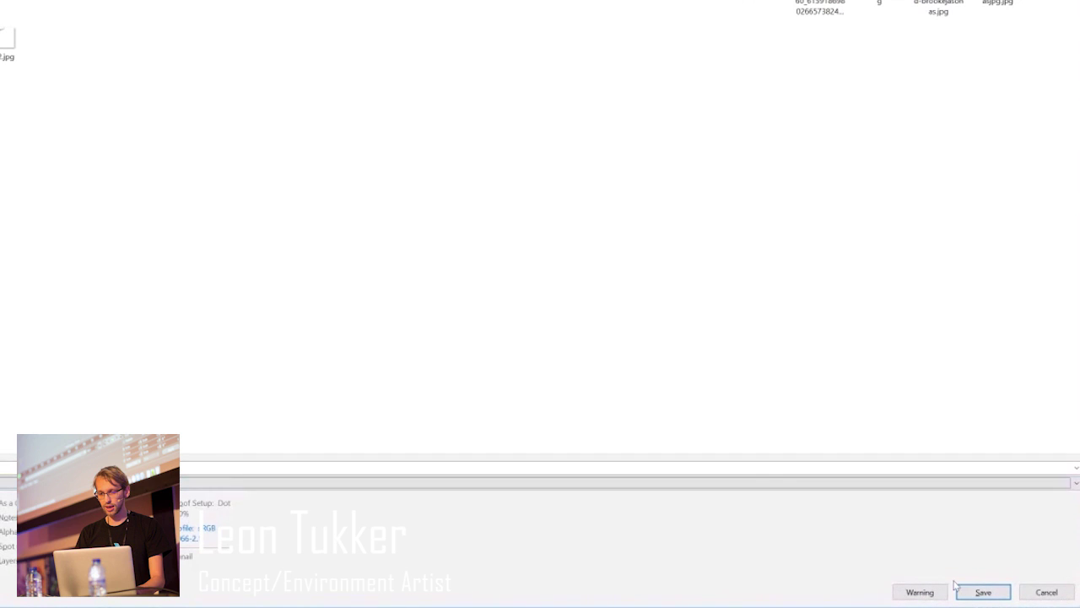
click(984, 592)
key(Return)
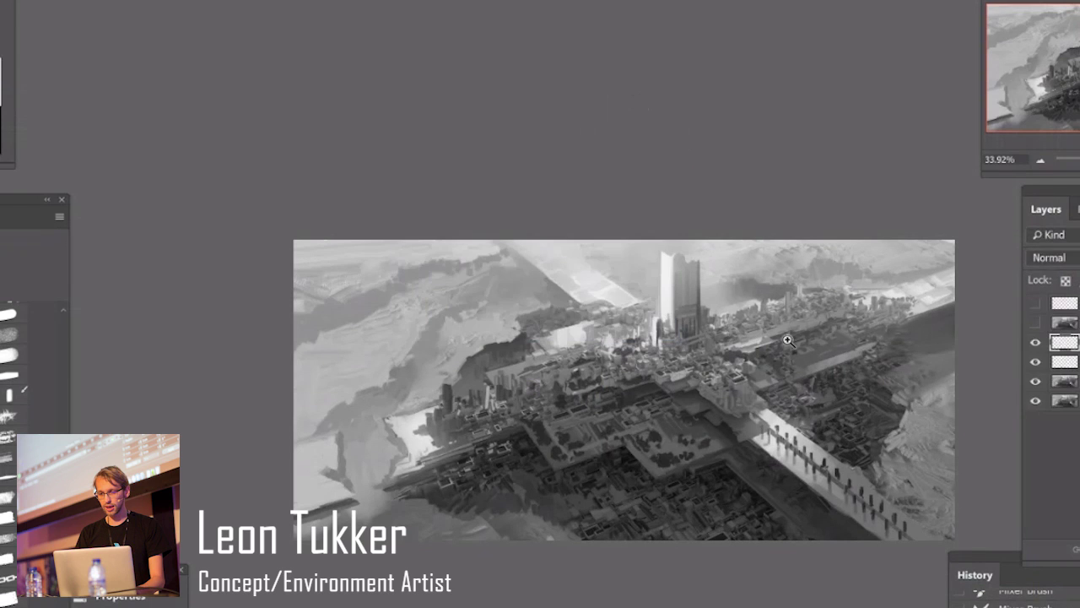
Show the painting full-screen with all panels hidden and examine the tower, city and bridge up close.
drag(746, 368, 666, 293)
mouse_move(717, 349)
ctrl+mouse_down()
mouse_move(752, 352)
mouse_move(812, 325)
mouse_move(620, 357)
ctrl+mouse_up()
key(f)
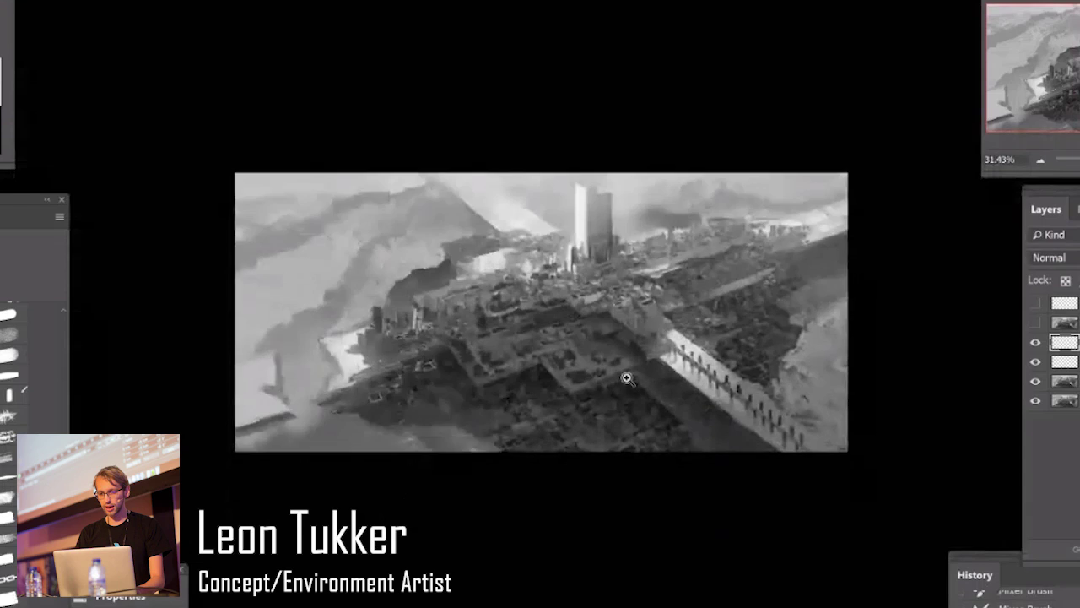
key(Tab)
mouse_move(588, 306)
ctrl+mouse_down()
mouse_move(699, 301)
mouse_move(684, 302)
ctrl+mouse_up()
drag(605, 285, 629, 299)
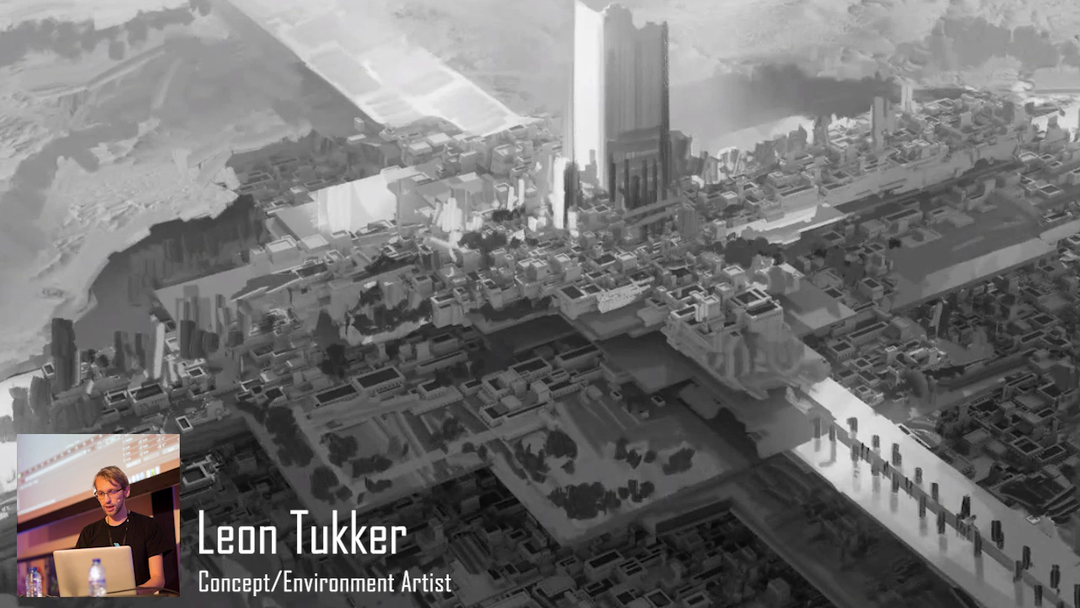
drag(1040, 519, 1061, 515)
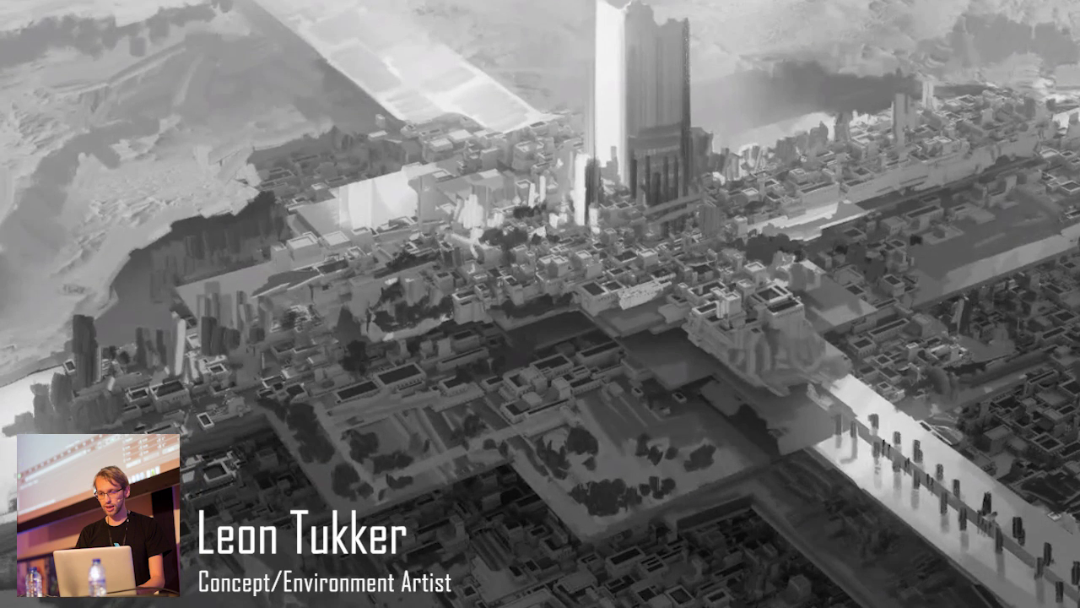